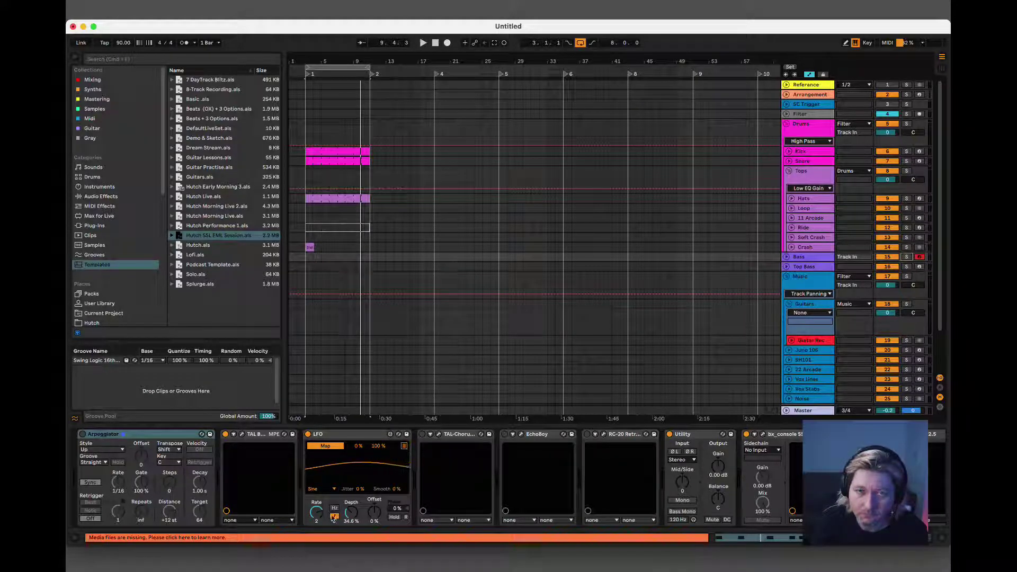
pyautogui.click(339, 435)
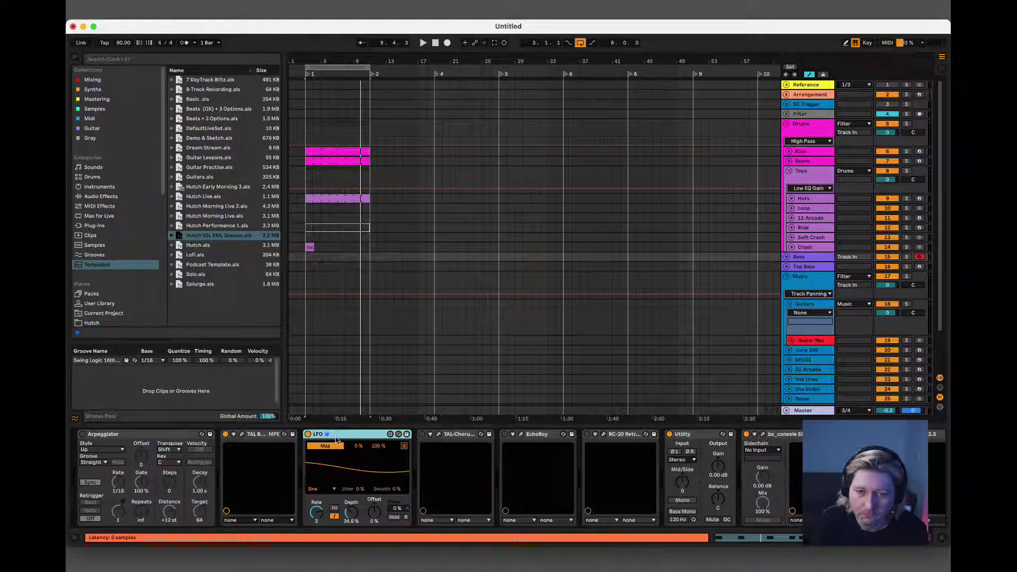
pyautogui.click(225, 563)
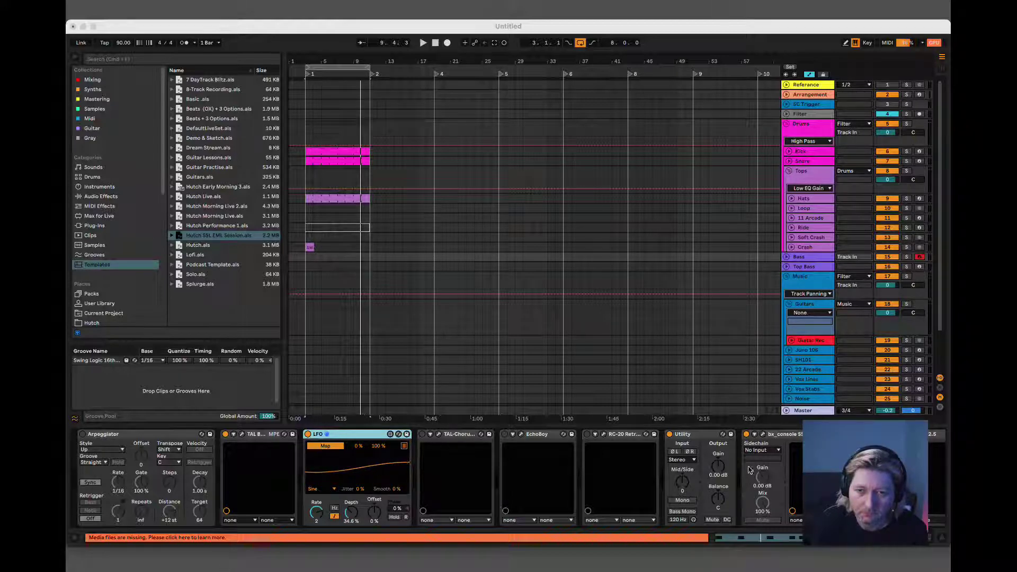
pyautogui.click(290, 33)
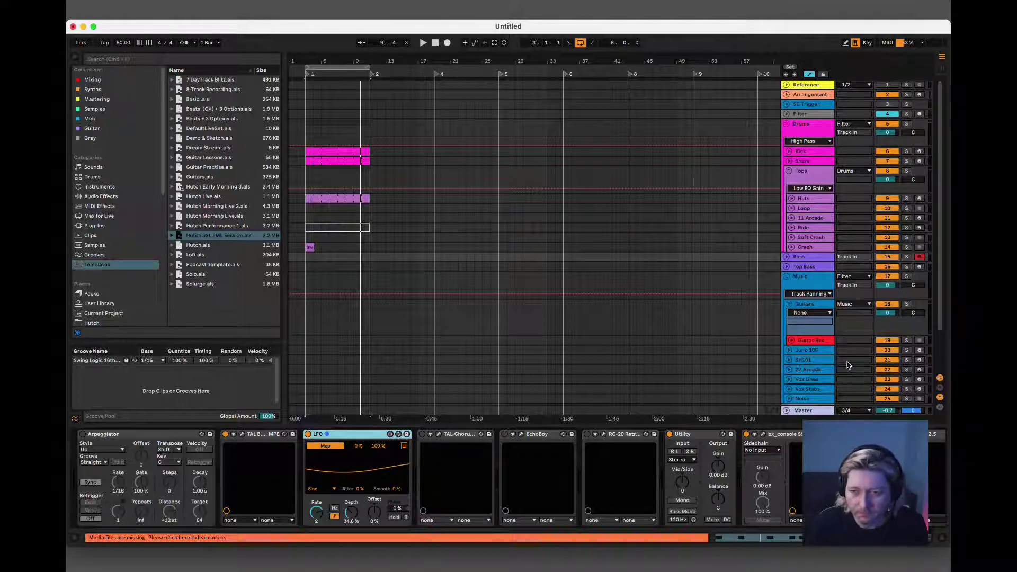
pyautogui.click(328, 151)
pyautogui.click(132, 4)
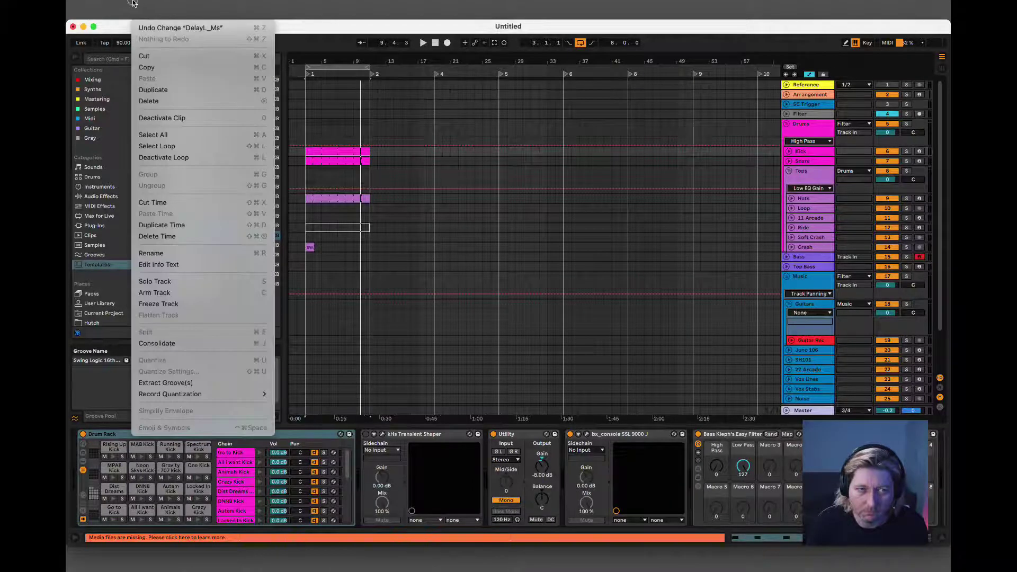
pyautogui.click(116, 3)
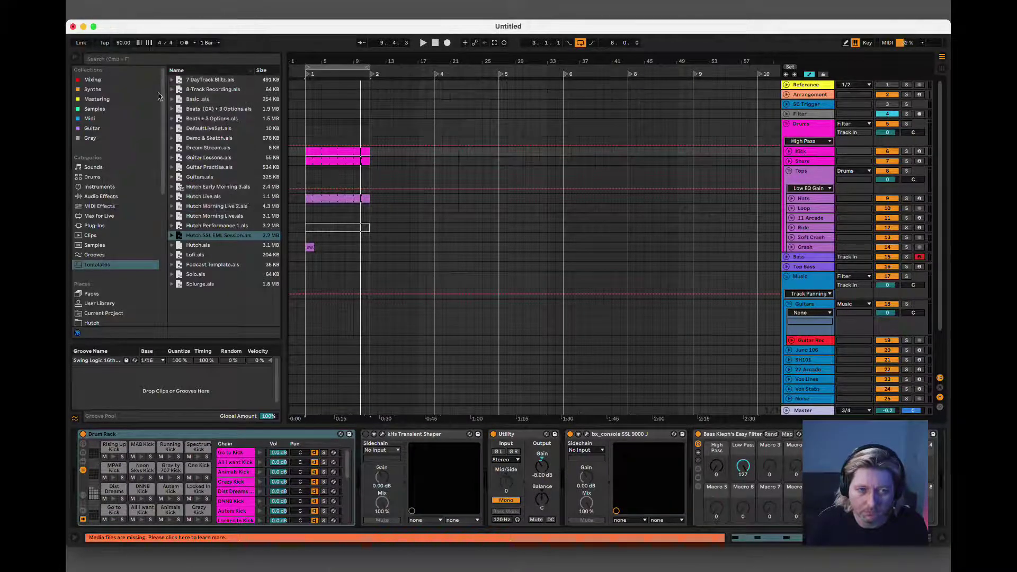
pyautogui.click(214, 206)
pyautogui.click(218, 188)
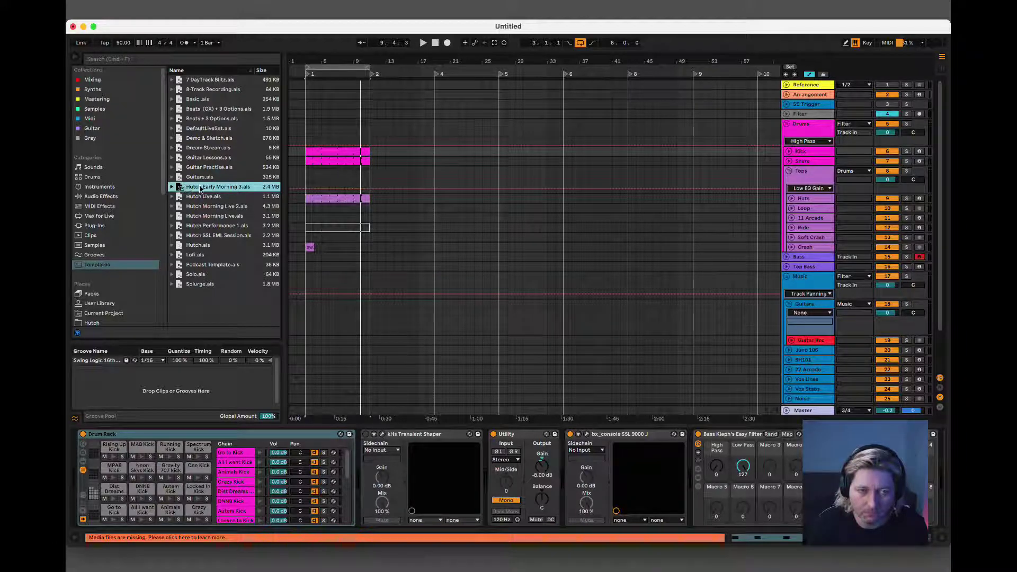
pyautogui.press('space')
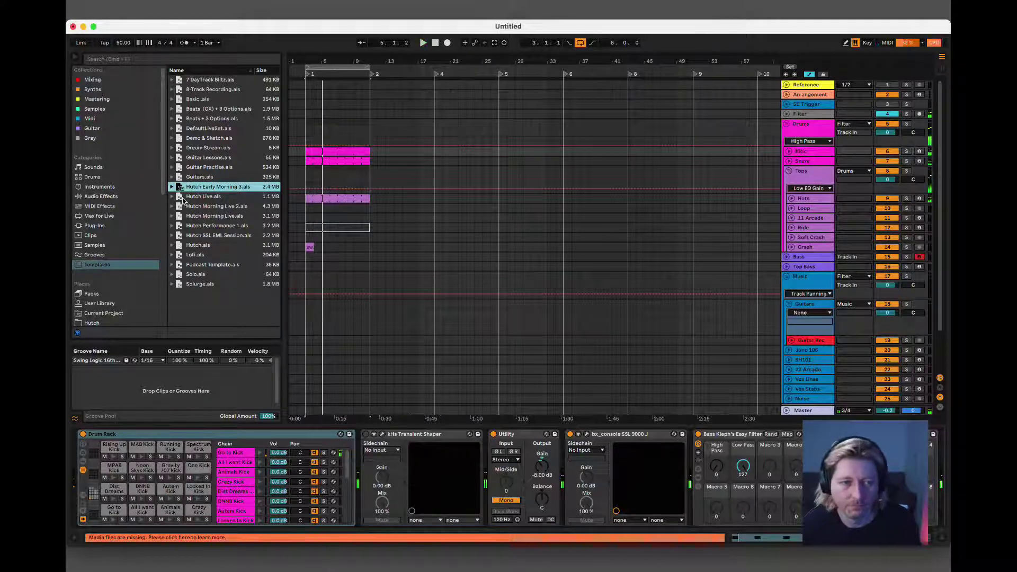
pyautogui.doubleClick(197, 187)
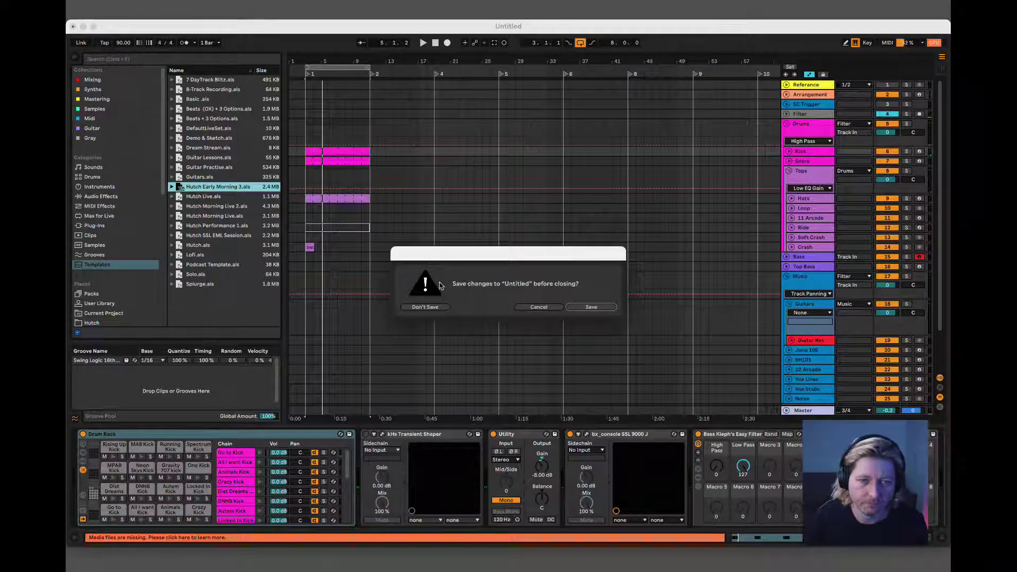
pyautogui.click(422, 308)
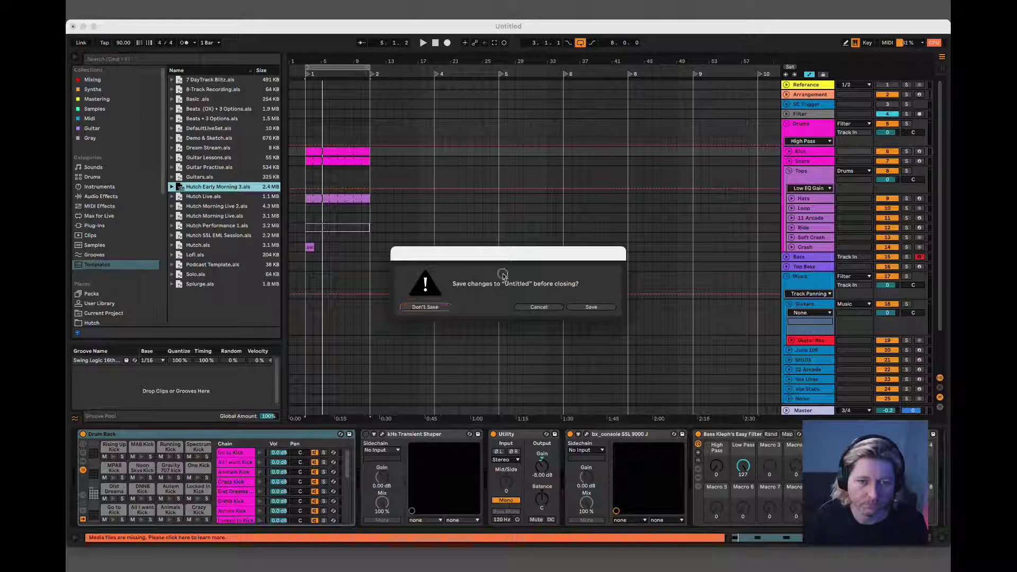
pyautogui.moveTo(510, 258); pyautogui.dragTo(568, 127)
pyautogui.click(597, 176)
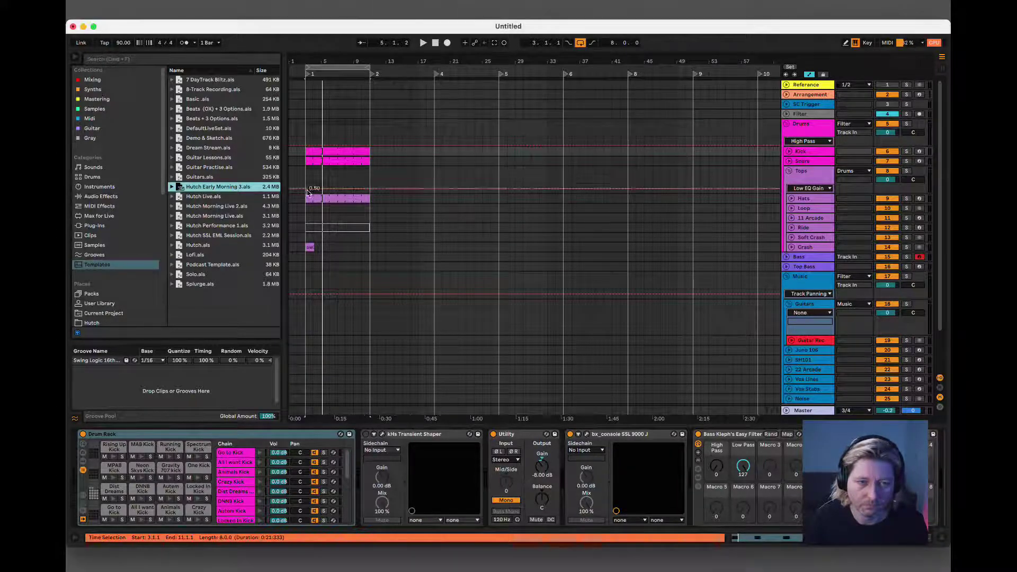
pyautogui.click(229, 216)
pyautogui.click(228, 207)
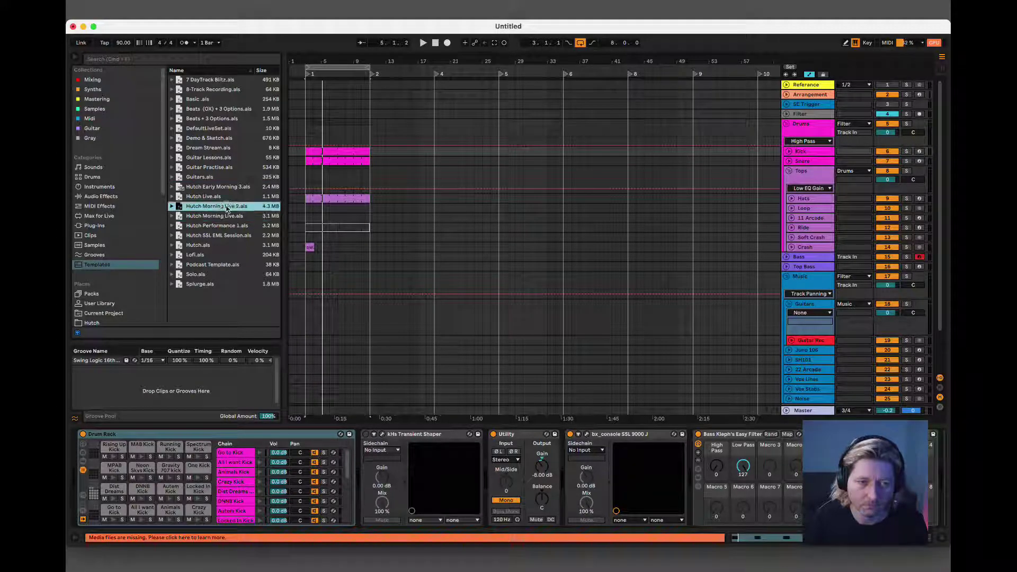
pyautogui.doubleClick(228, 208)
pyautogui.moveTo(463, 263); pyautogui.dragTo(497, 212)
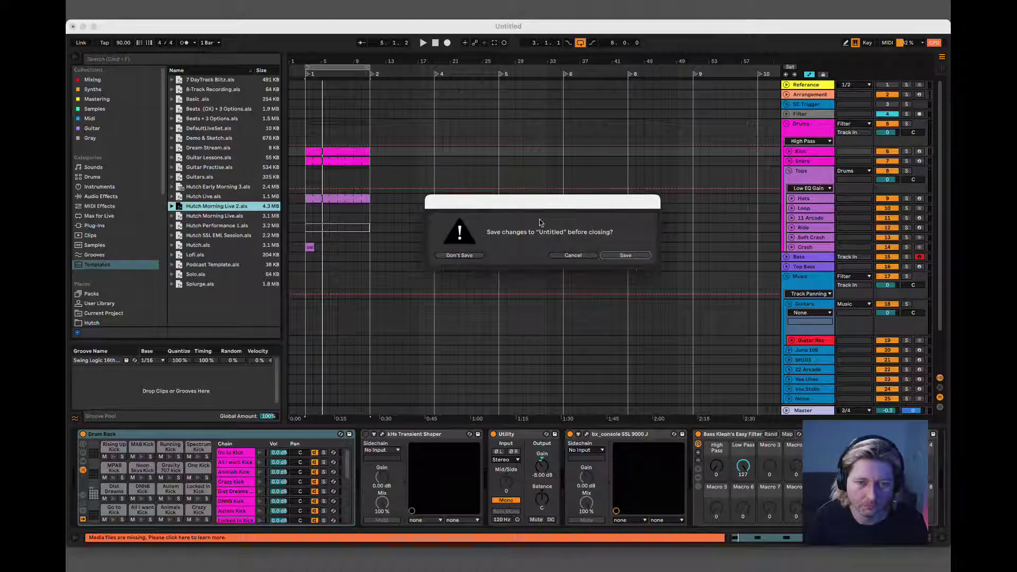
pyautogui.click(463, 257)
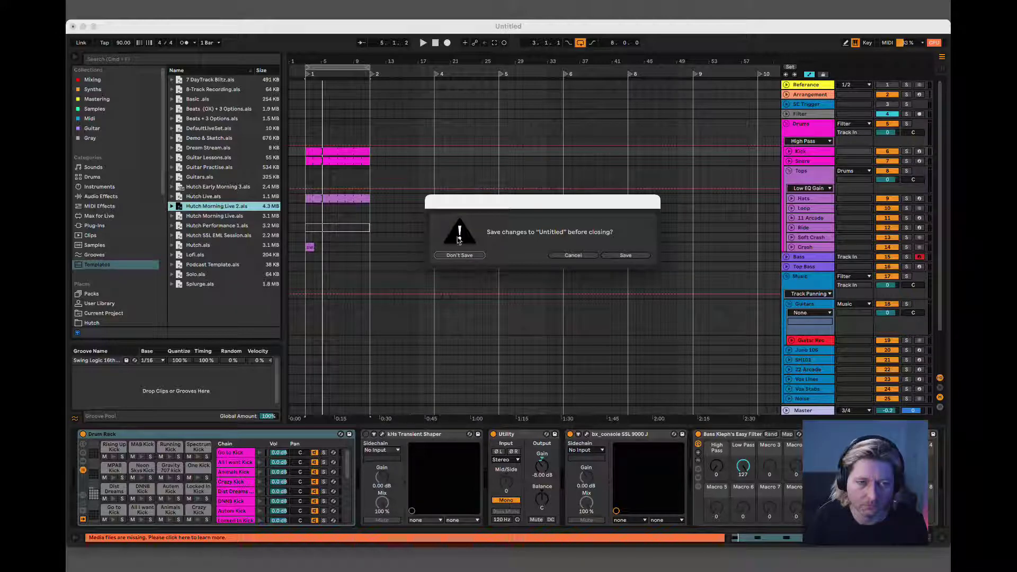
pyautogui.click(566, 256)
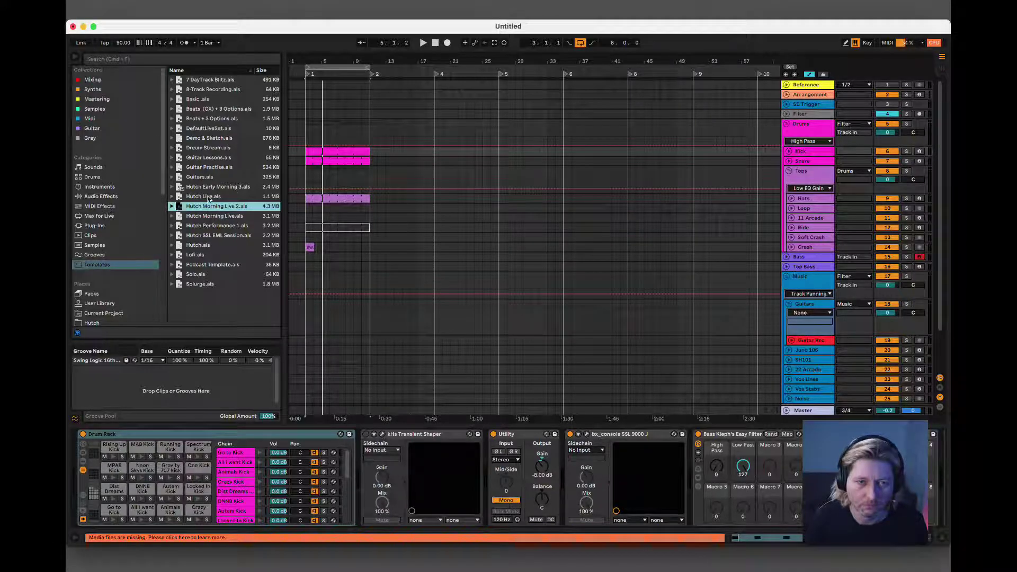
# - Open the Hutch Early Morning 3.als template and discard the changes to the untitled set
pyautogui.doubleClick(220, 188)
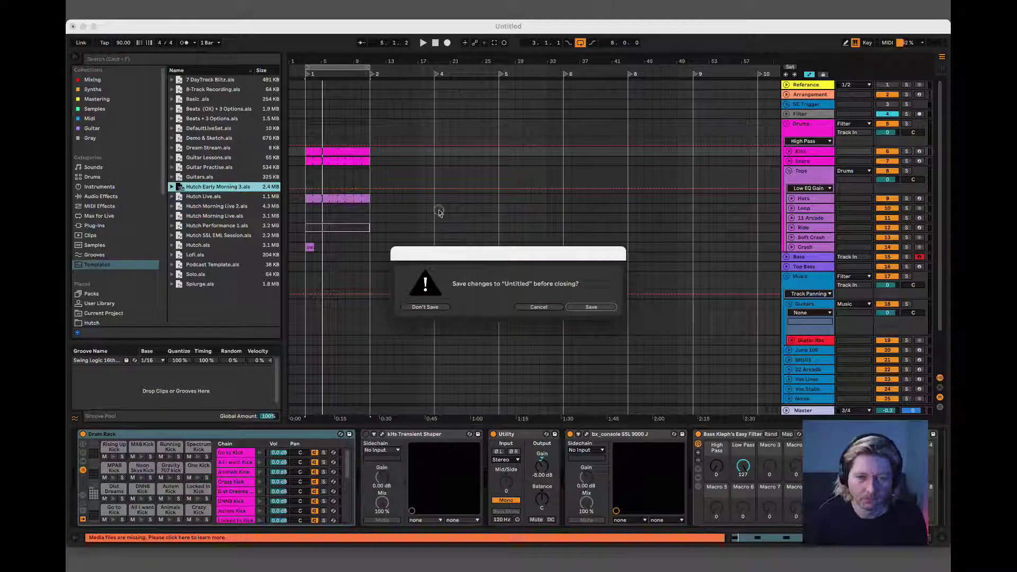
pyautogui.moveTo(441, 253); pyautogui.dragTo(437, 192)
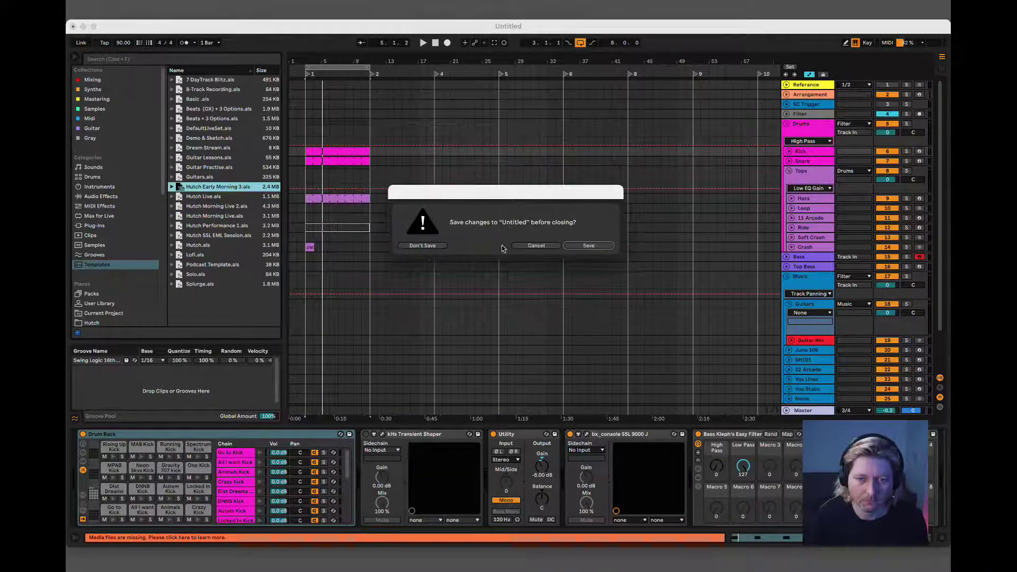
pyautogui.click(430, 247)
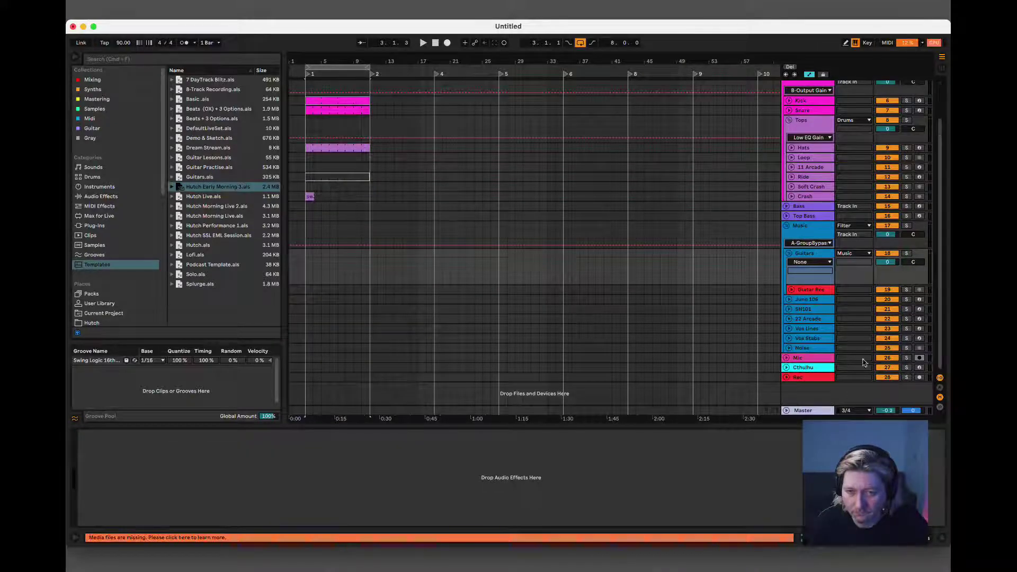
pyautogui.click(808, 321)
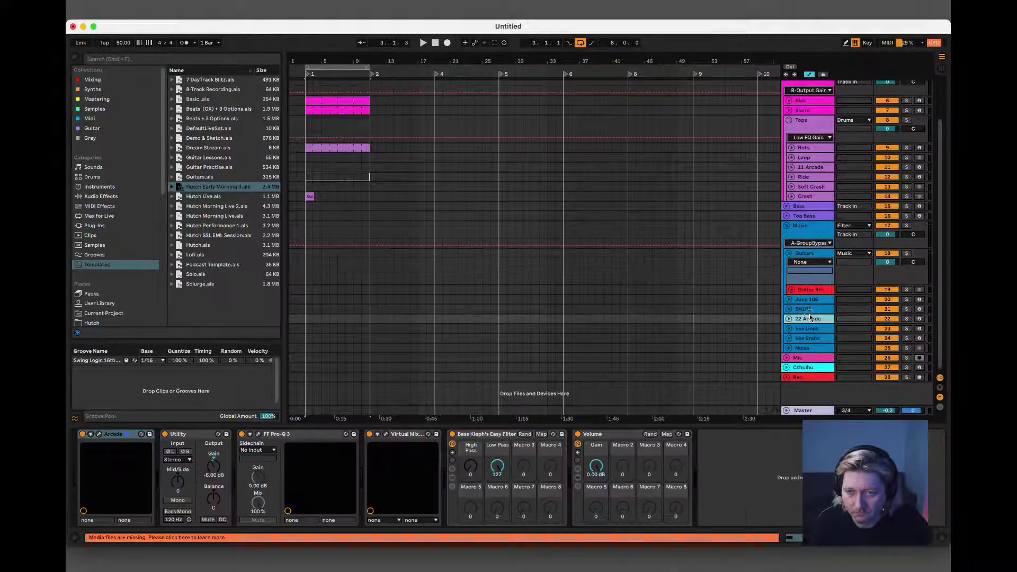
pyautogui.click(803, 349)
pyautogui.click(807, 299)
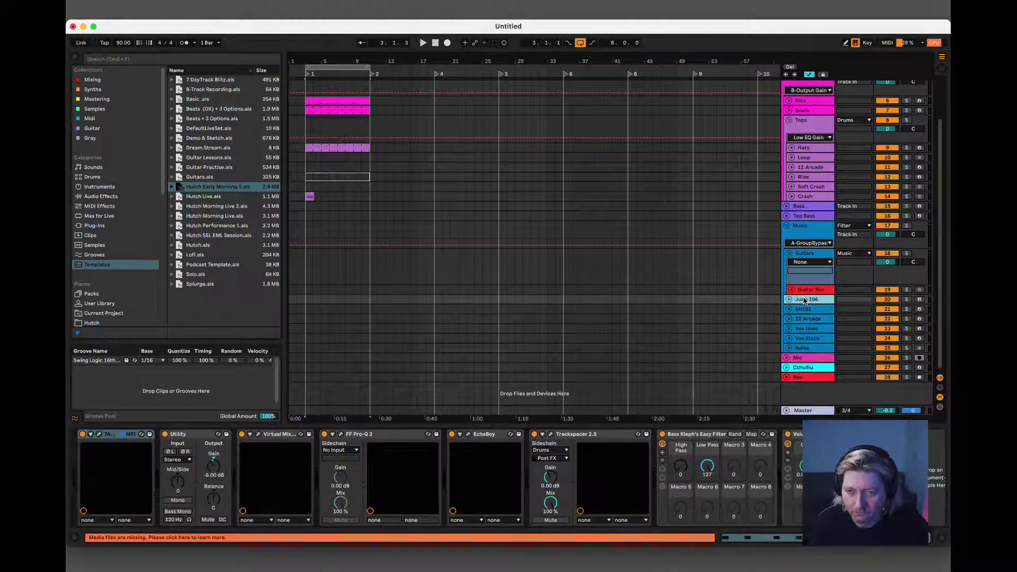
pyautogui.click(805, 350)
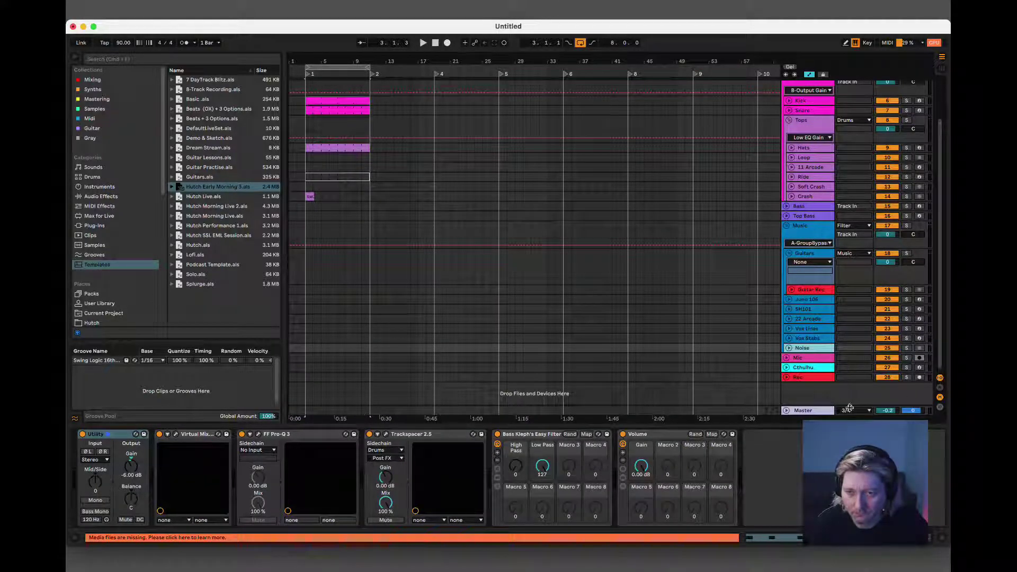
# - Arm the Mic track for recording and set the audio input device to Quantum 2 (22 In, 24 Out)
pyautogui.click(920, 359)
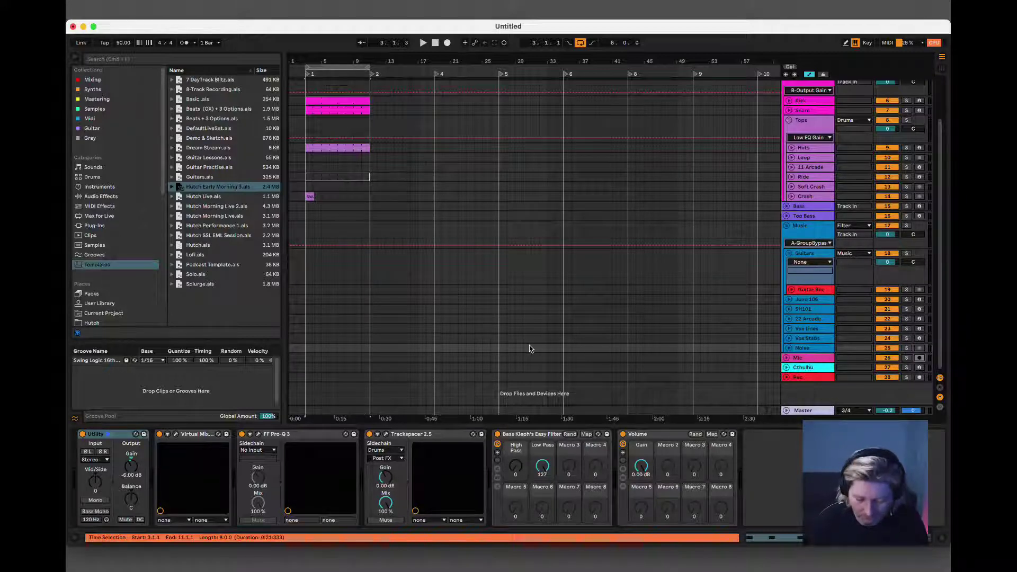
pyautogui.press('super+comma')
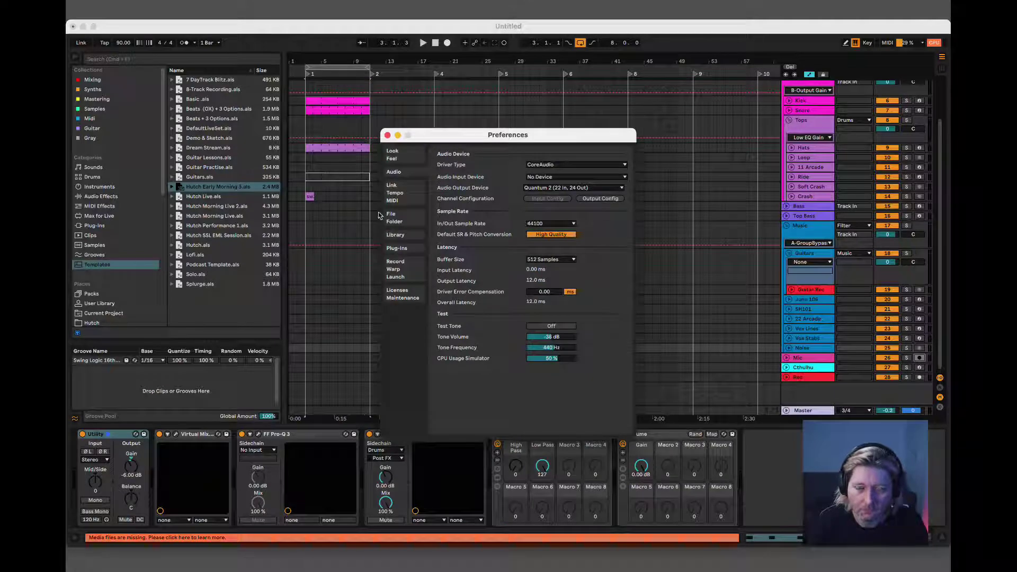
pyautogui.click(566, 178)
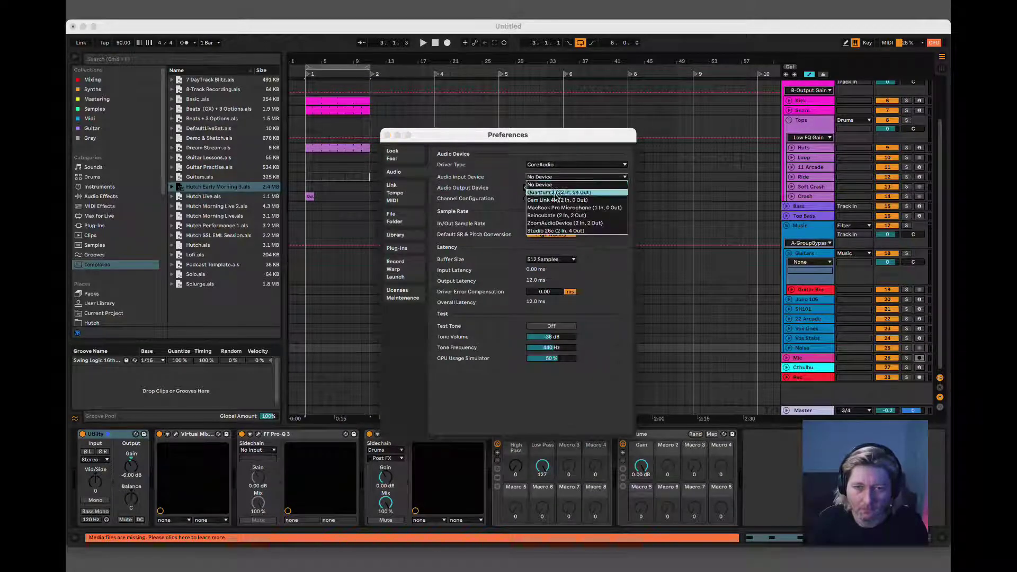
pyautogui.press('Return')
pyautogui.click(387, 136)
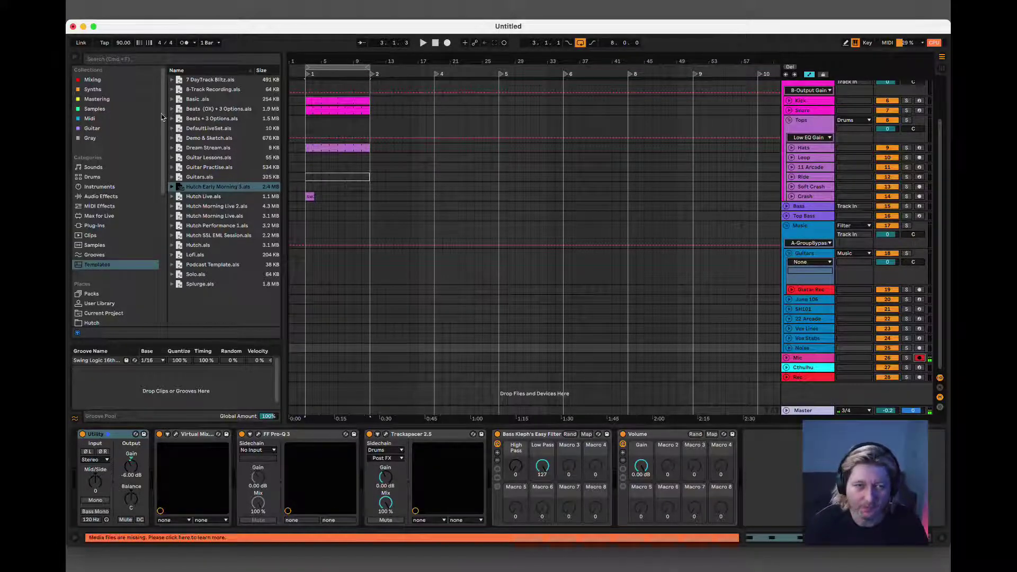
# - Set the song tempo to 124 BPM and start playback of the looped beat
pyautogui.moveTo(122, 46)
pyautogui.mouseDown()
pyautogui.moveTo(122, 35)
pyautogui.moveTo(121, 49)
pyautogui.mouseUp()
pyautogui.scroll(3, 121, 45)
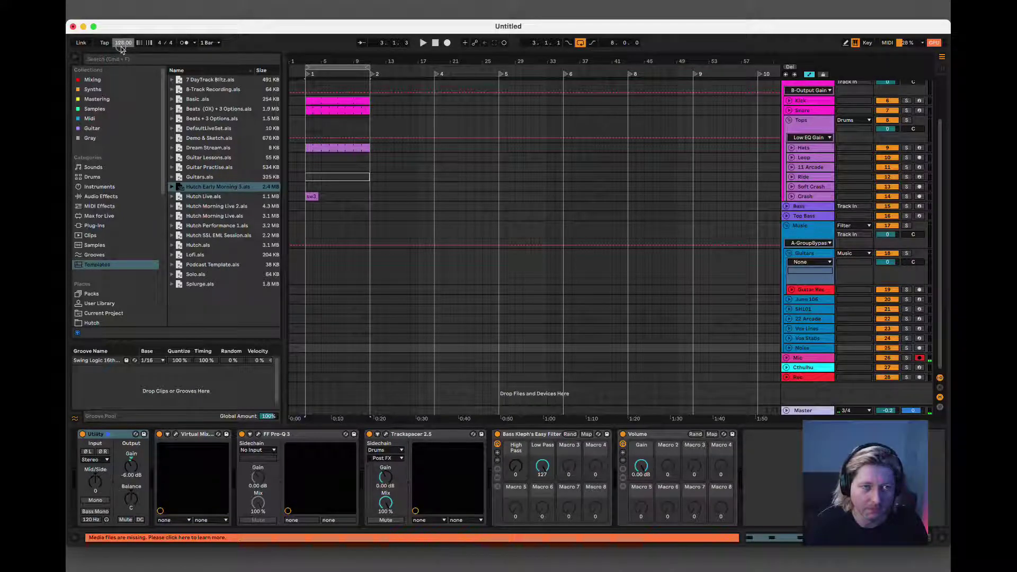
pyautogui.scroll(-2, 122, 46)
pyautogui.press('space')
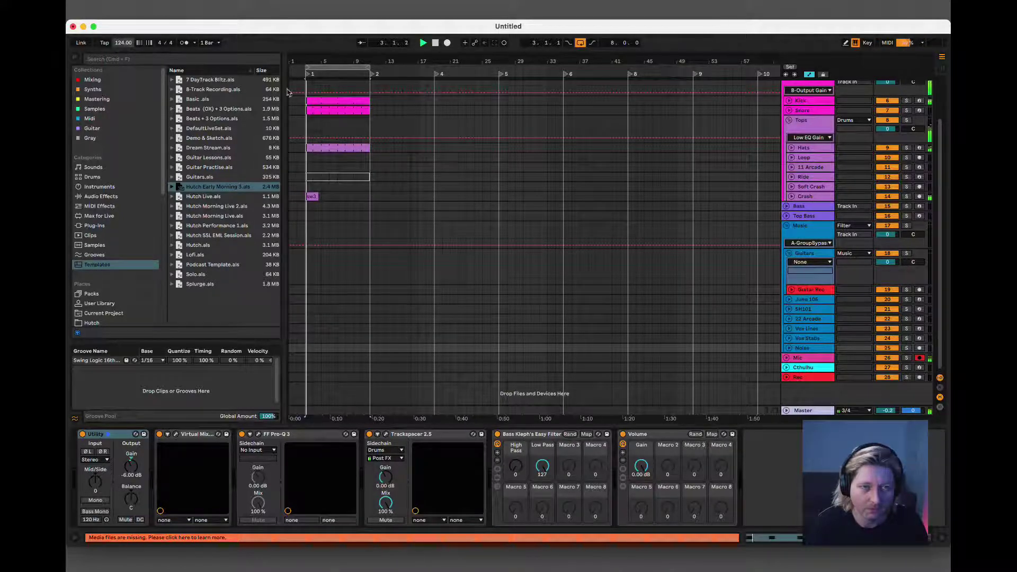
# - In the Kick clip, move the second Go to Kick note to 1.1.3 and the fourth note to 2.2.3
pyautogui.click(334, 113)
pyautogui.doubleClick(345, 101)
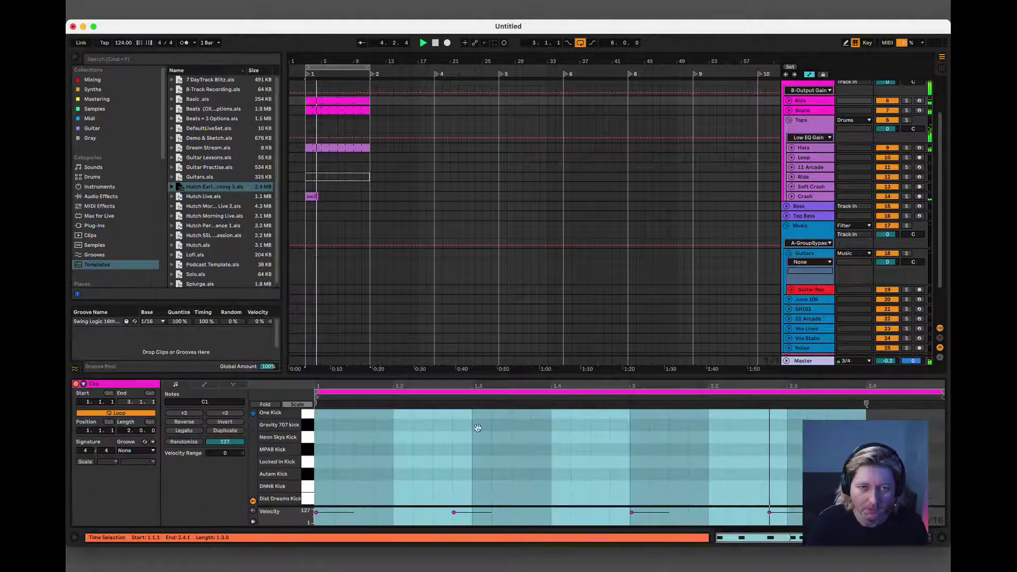
pyautogui.moveTo(457, 499); pyautogui.dragTo(358, 501)
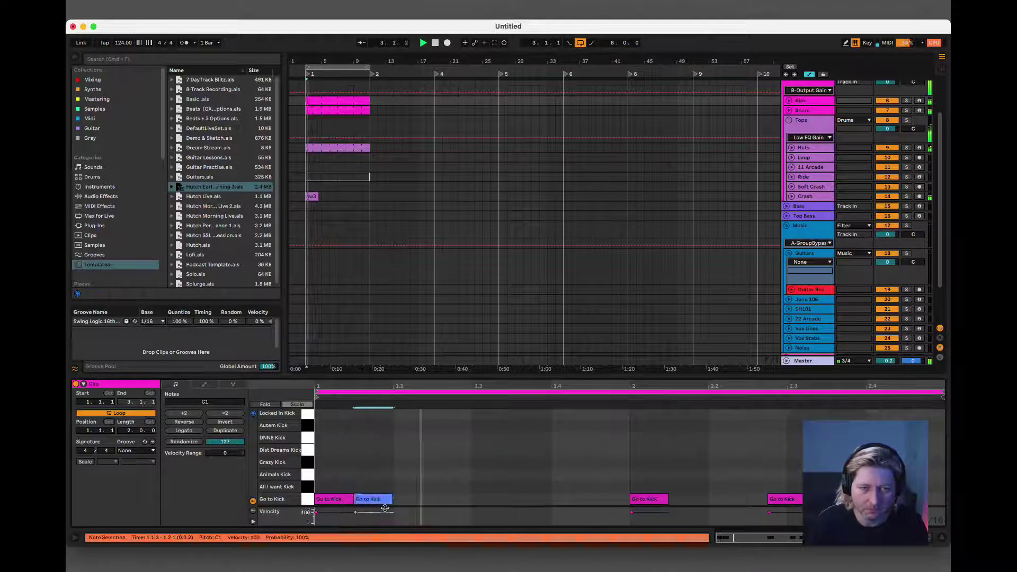
pyautogui.scroll(-1, 768, 304)
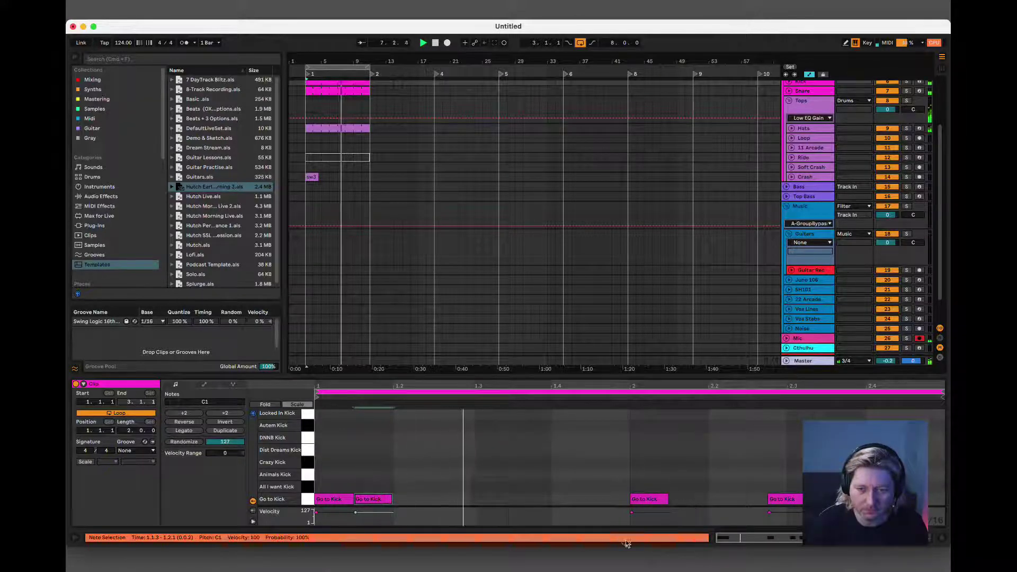
pyautogui.moveTo(779, 500); pyautogui.dragTo(759, 500)
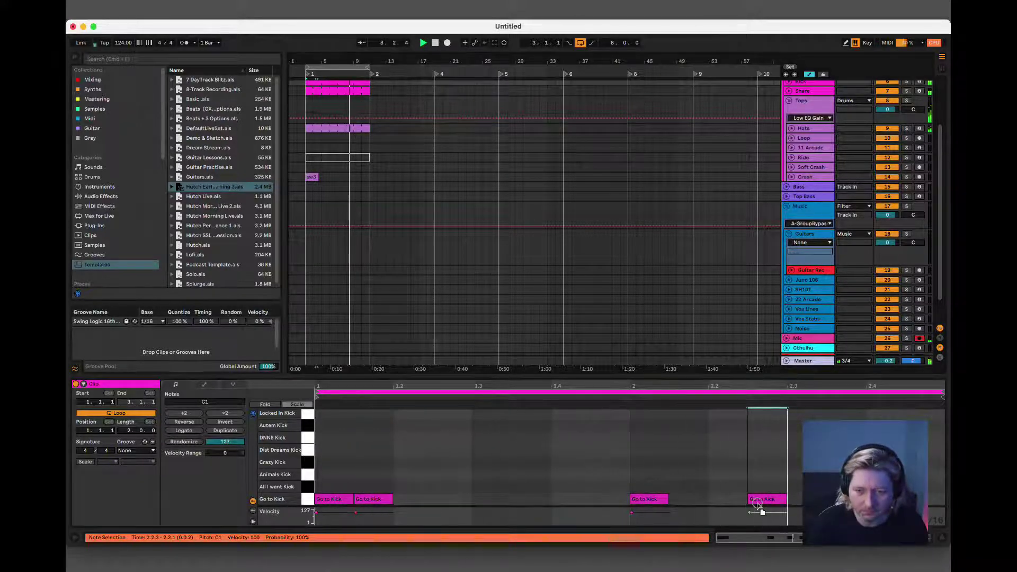
# - Add a Go to Kick note from 1.3.3 to 1.4.1 and select the note position at 2.3.3
pyautogui.click(529, 501)
pyautogui.doubleClick(523, 501)
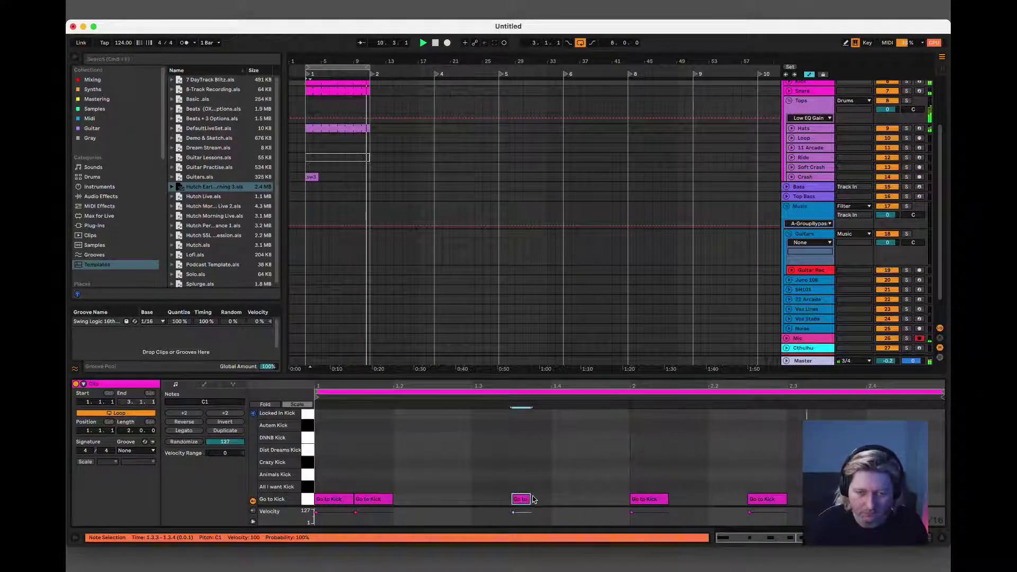
pyautogui.moveTo(530, 498); pyautogui.dragTo(547, 487)
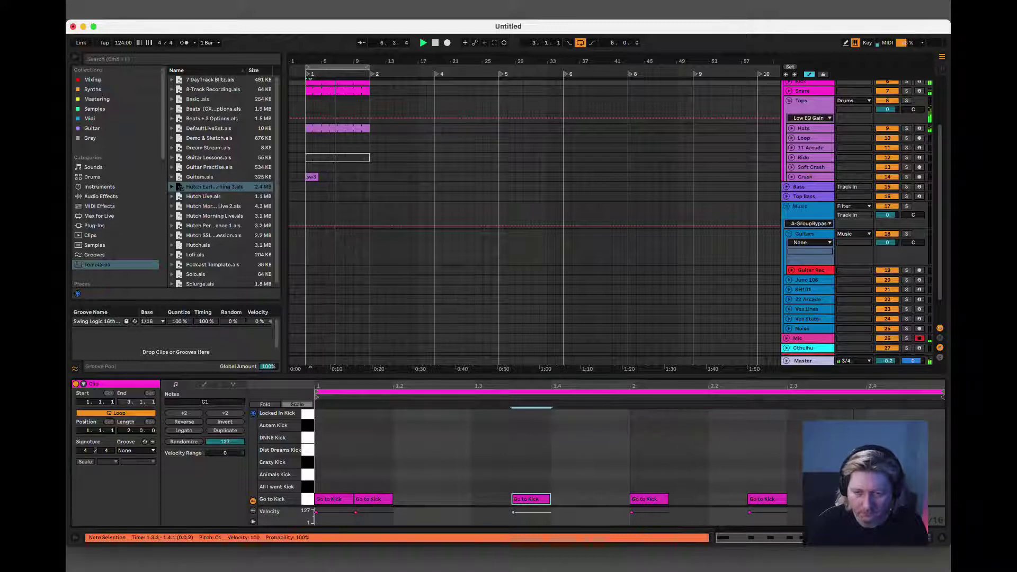
pyautogui.click(846, 499)
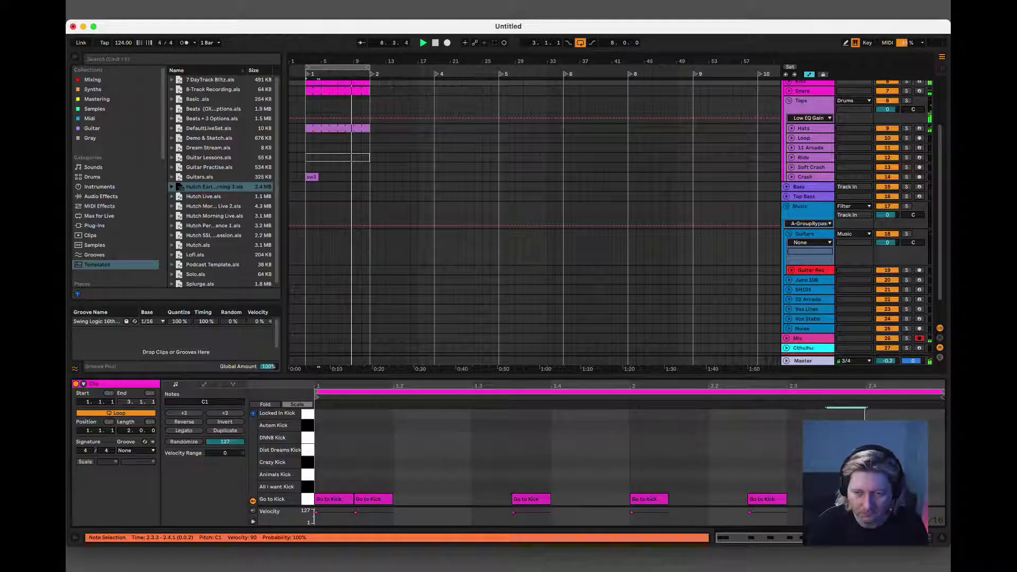
# - In the Hats clip, duplicate the F9 Grid Eprom Hat K Cl notes onto the off-beats at 1.1.3, 1.2.3, 1.3.3 and 1.4.3
pyautogui.doubleClick(321, 158)
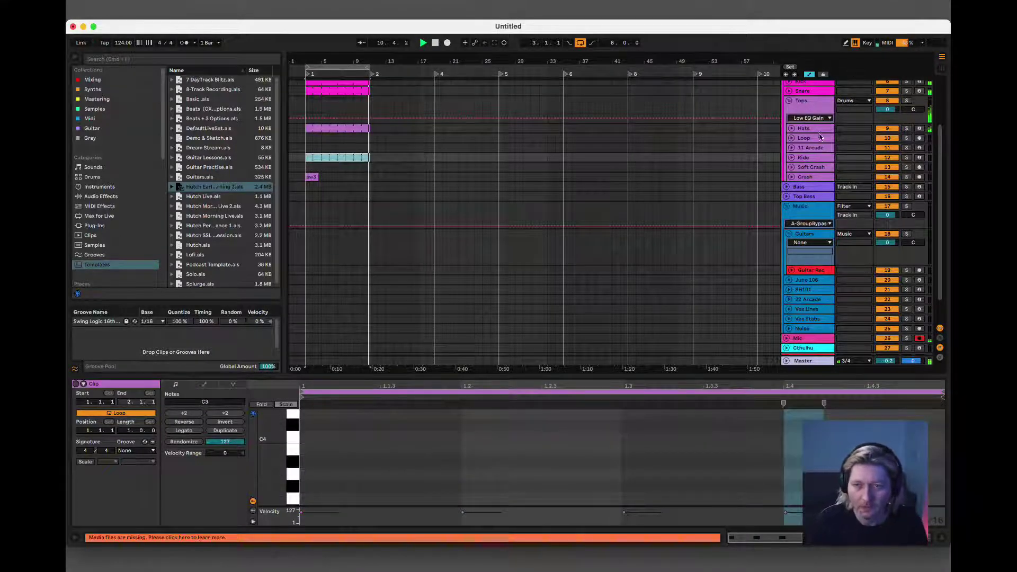
pyautogui.press('Delete')
pyautogui.click(346, 129)
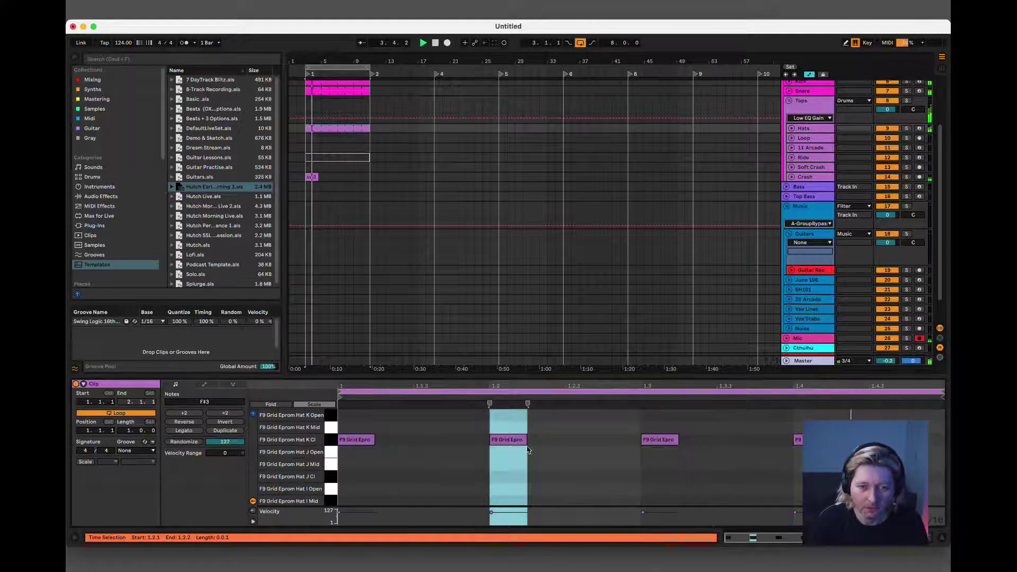
pyautogui.click(506, 439)
pyautogui.keyDown('alt'); pyautogui.moveTo(506, 440); pyautogui.dragTo(749, 445); pyautogui.keyUp('alt')
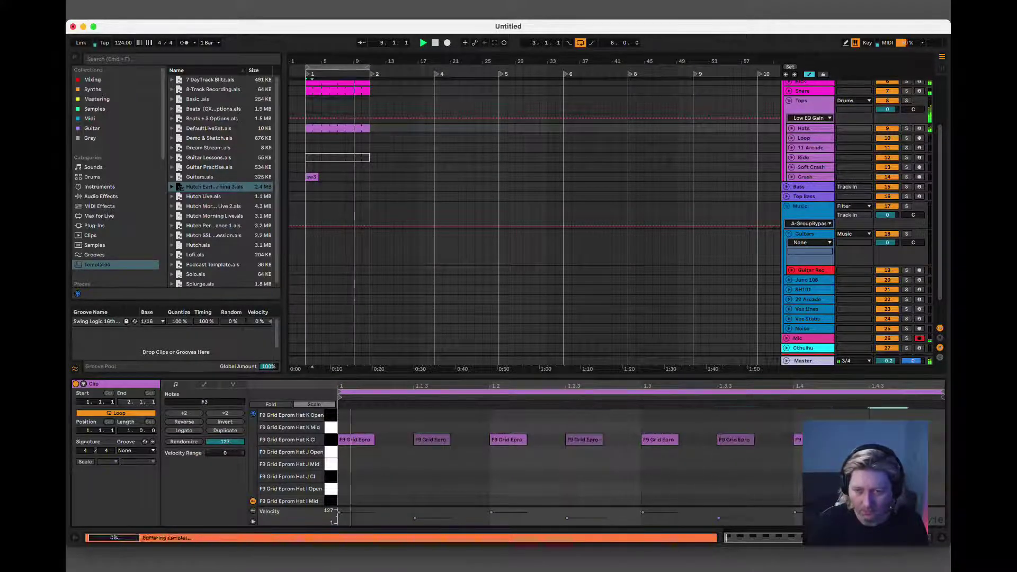
# - Move the first hat note up to F9 Grid Eprom Hat K Mid at 1.1.1, and raise the 1.4.3 note to G3
pyautogui.click(356, 443)
pyautogui.moveTo(357, 444); pyautogui.dragTo(356, 431)
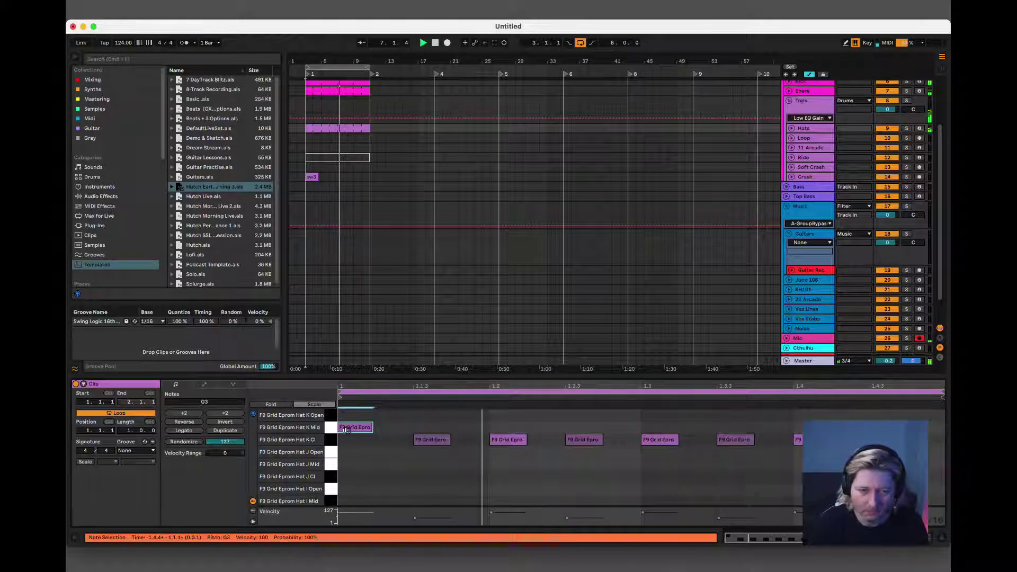
pyautogui.press('space')
pyautogui.moveTo(348, 432); pyautogui.dragTo(351, 434)
pyautogui.press('space')
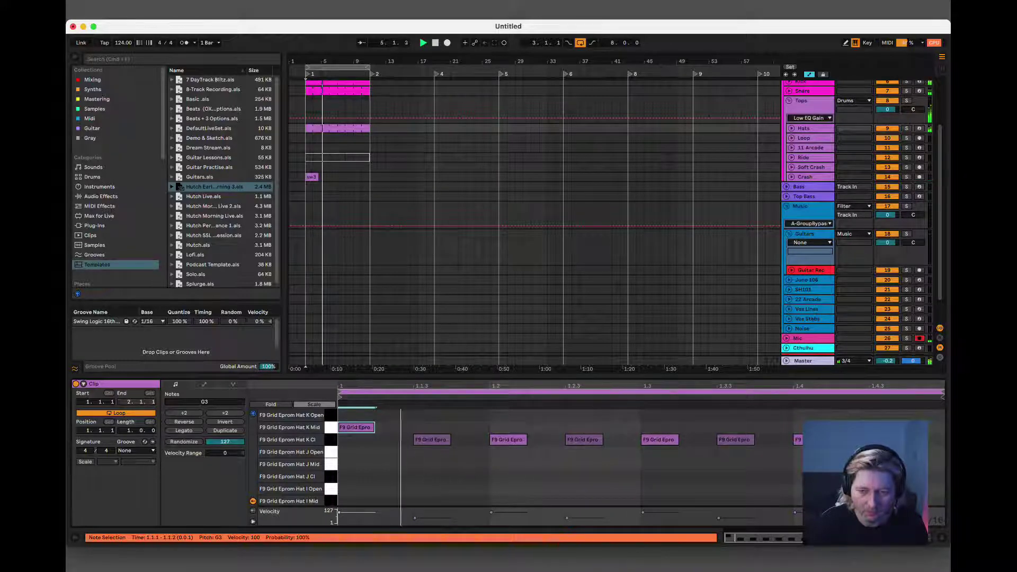
pyautogui.click(888, 407)
pyautogui.press('Up')
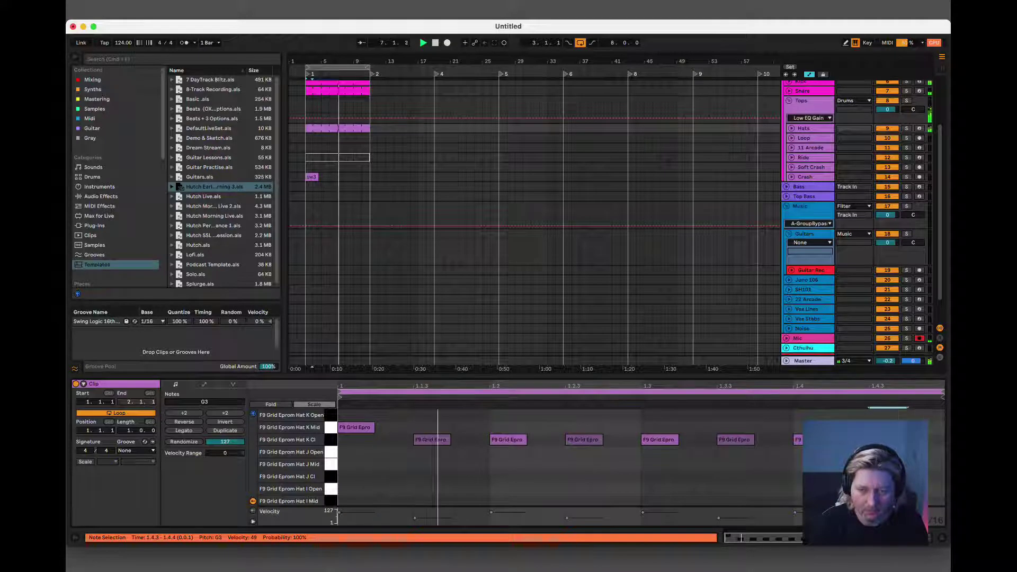
# - Hide the clip editor and open the Arcade instrument on the 11 Arcade track
pyautogui.click(941, 538)
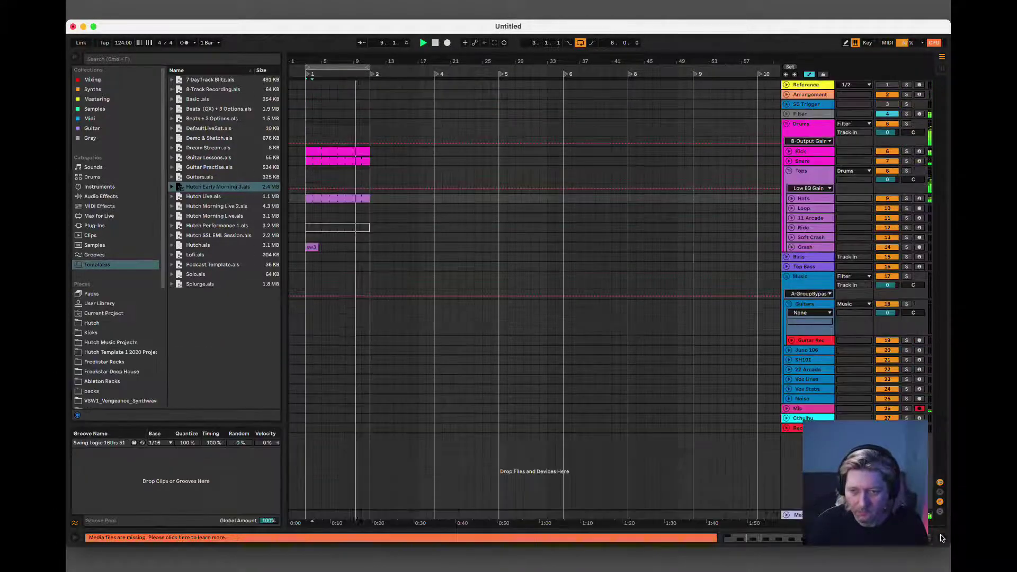
pyautogui.click(699, 311)
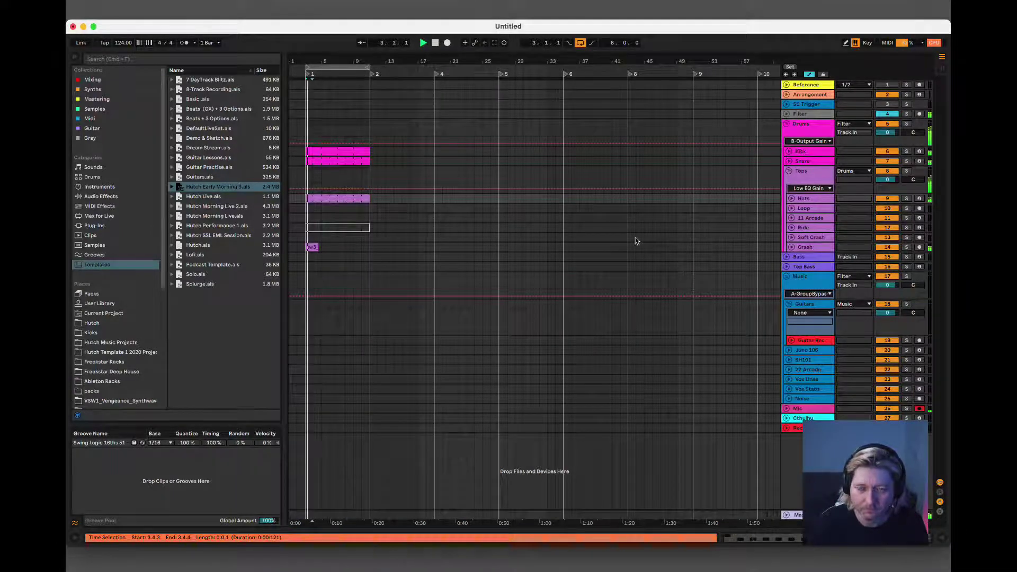
pyautogui.click(825, 221)
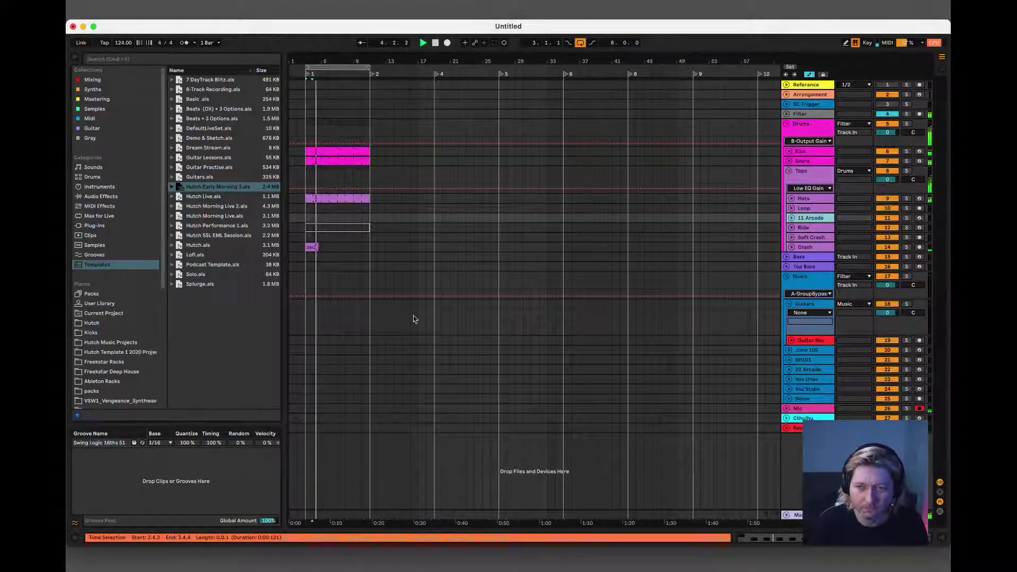
pyautogui.doubleClick(822, 219)
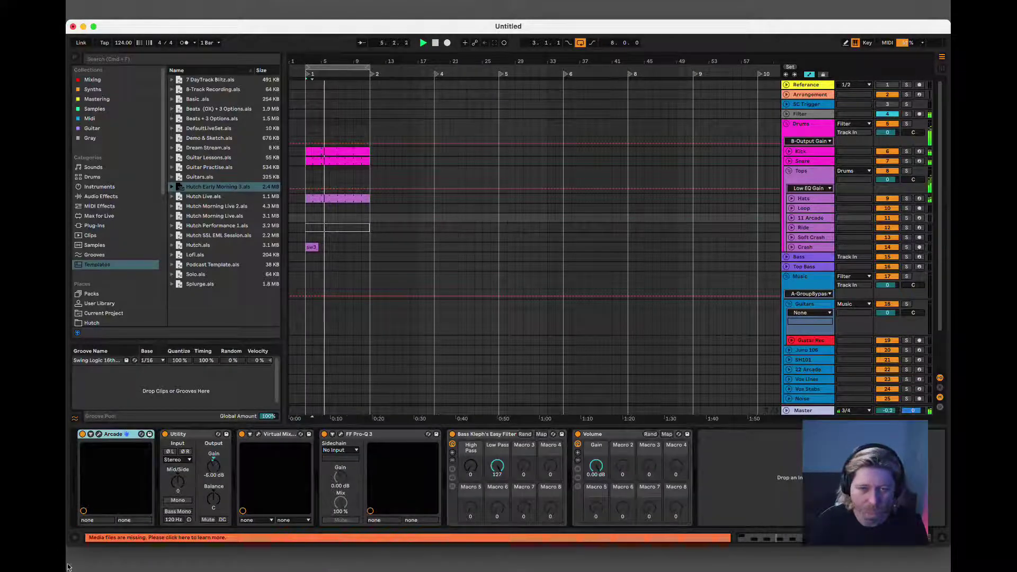
pyautogui.click(100, 435)
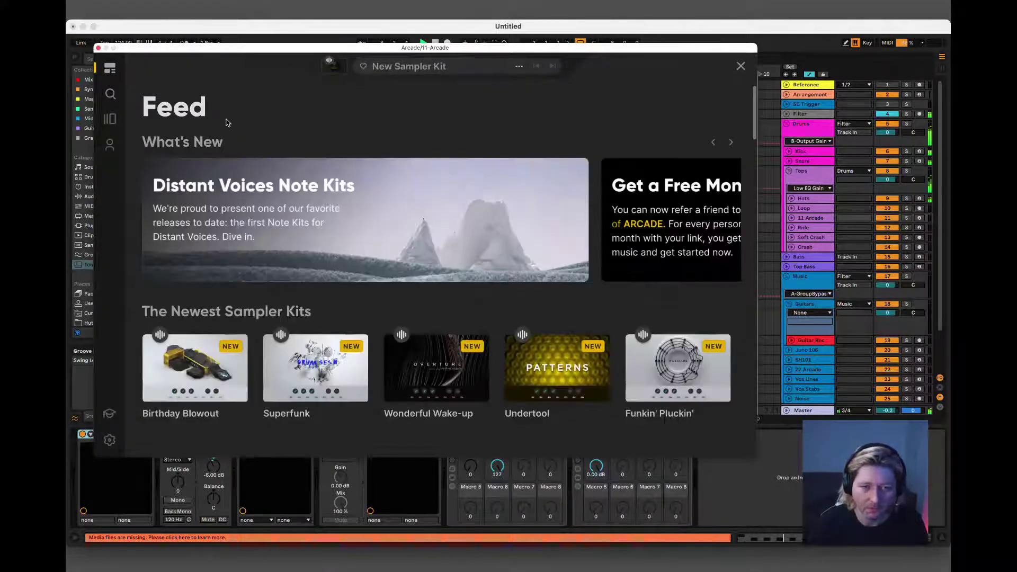
# - Load the Tech Talk kit from Arcade's Instead Of Hi-Hats line and dismiss the content folder notice
pyautogui.click(110, 119)
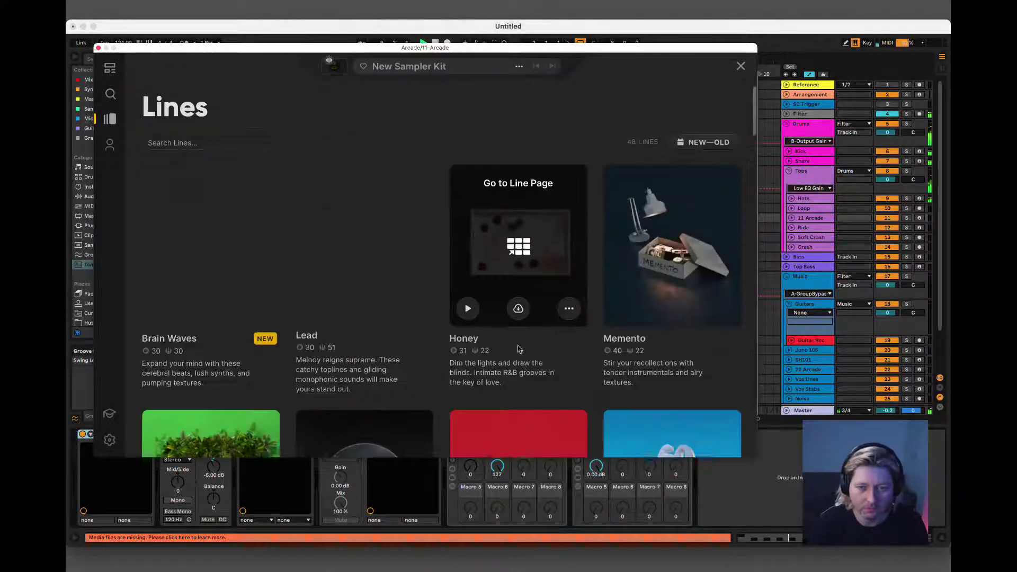
pyautogui.scroll(-5, 501, 330)
pyautogui.scroll(5, 502, 330)
pyautogui.scroll(-10, 506, 345)
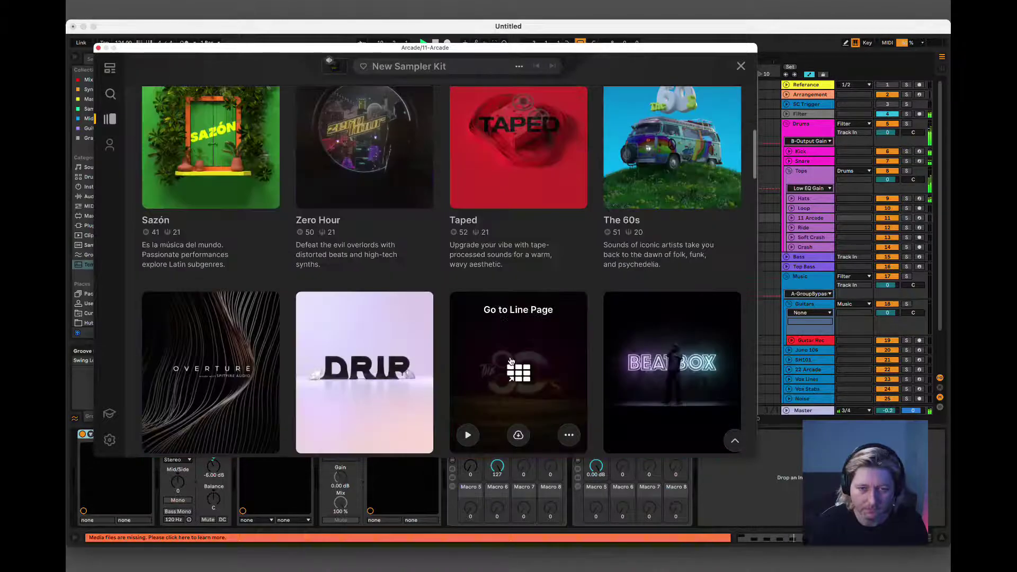
pyautogui.scroll(-20, 511, 364)
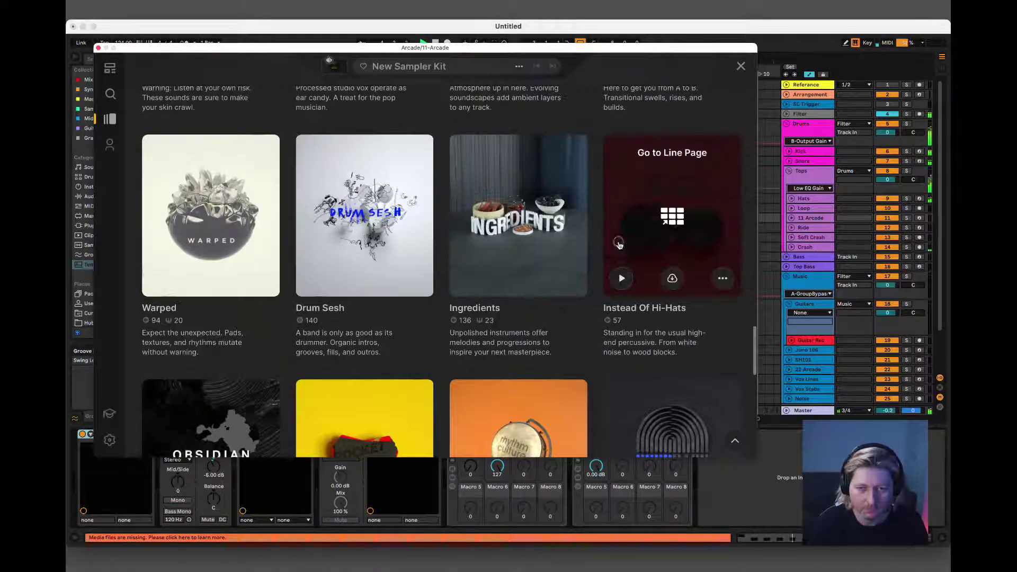
pyautogui.click(619, 245)
pyautogui.scroll(-5, 375, 408)
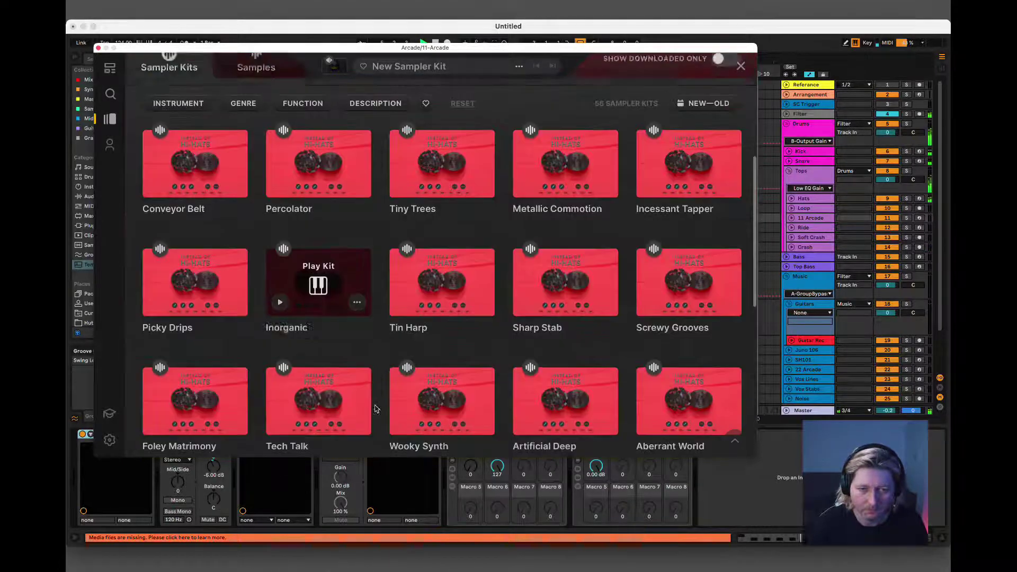
pyautogui.click(319, 420)
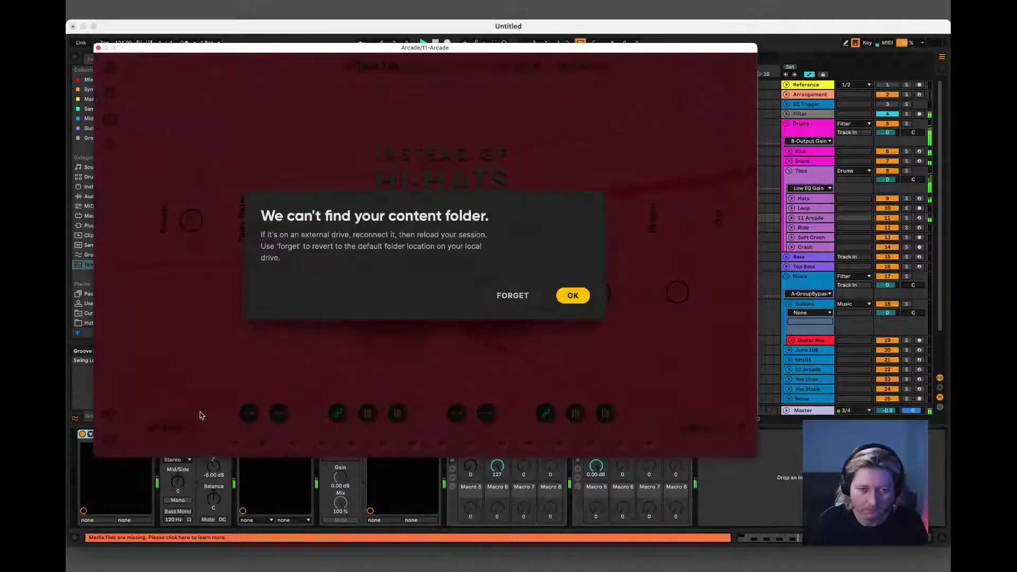
pyautogui.click(573, 295)
# - Audition several Tech Talk samples, close the sample editor, and advance to the Aberrant World kit
pyautogui.click(382, 442)
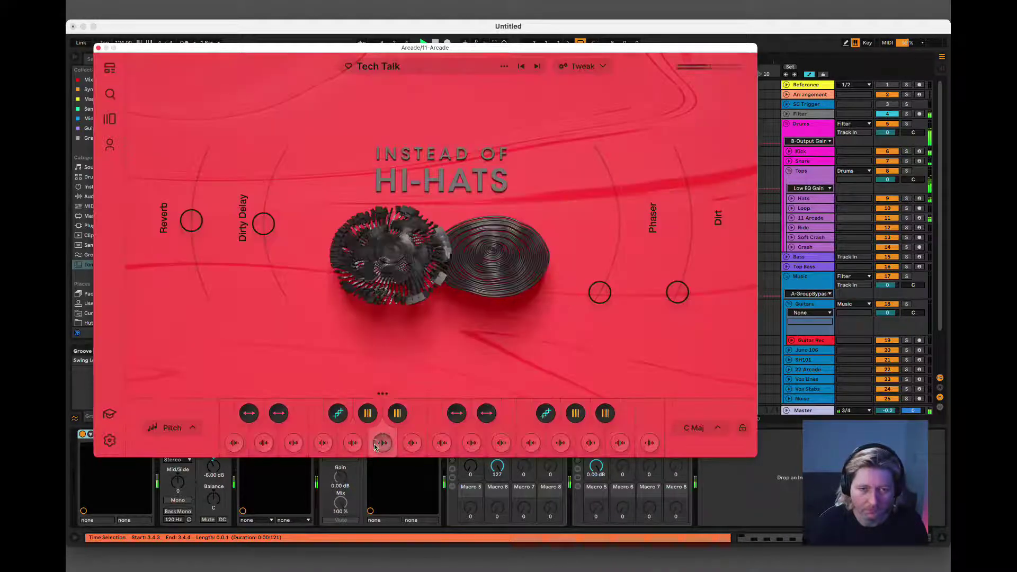
pyautogui.click(472, 443)
pyautogui.click(534, 450)
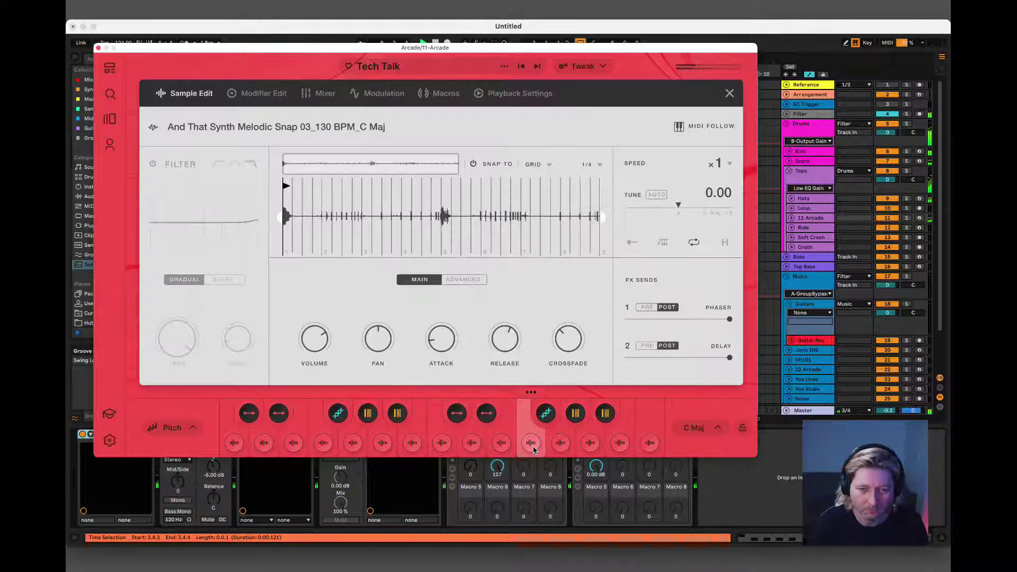
pyautogui.click(729, 95)
pyautogui.click(536, 68)
pyautogui.click(528, 447)
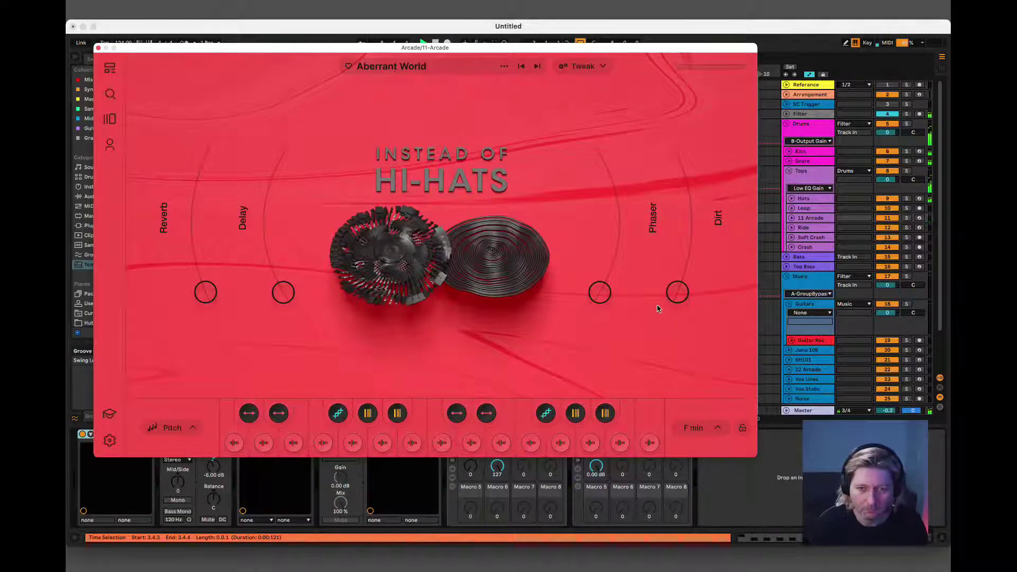
# - Set Arcade's session key to F# min and close the plug-in window
pyautogui.click(693, 432)
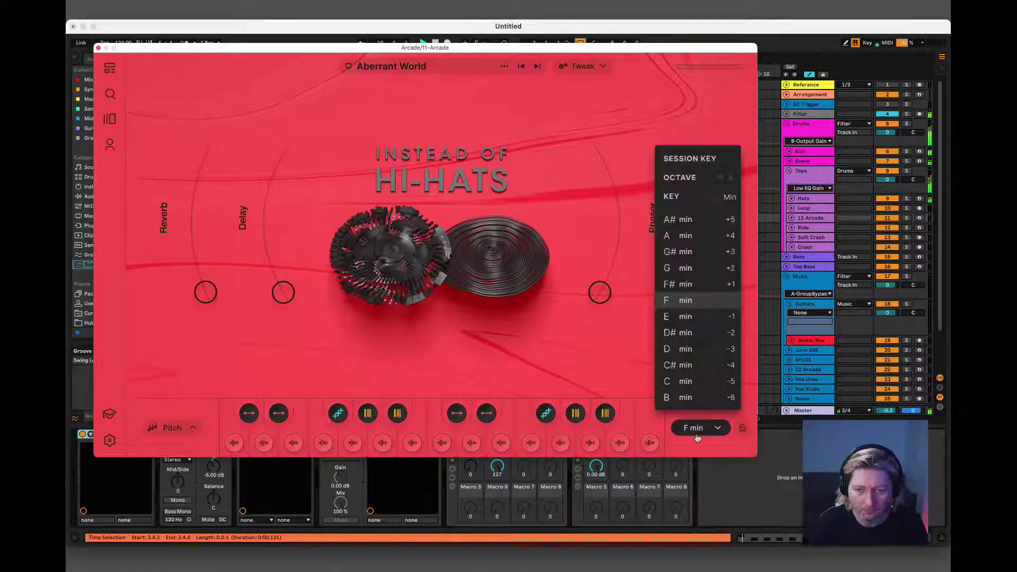
pyautogui.click(686, 285)
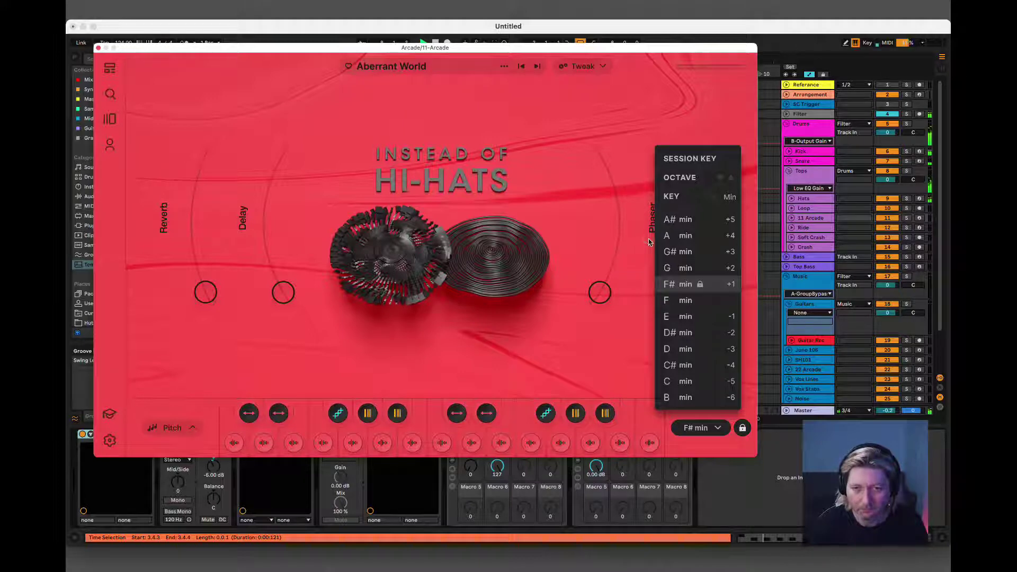
pyautogui.click(549, 113)
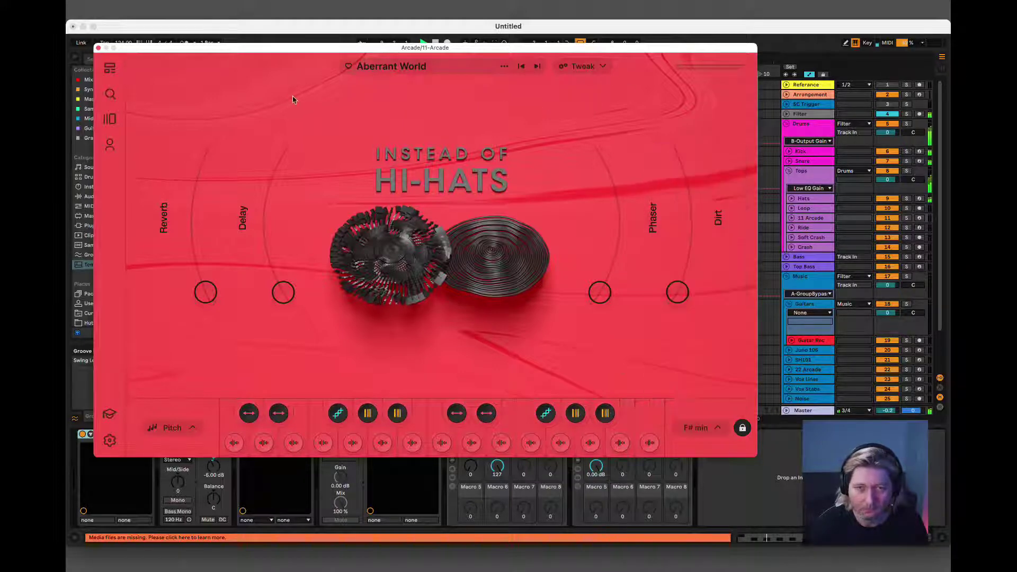
pyautogui.click(98, 49)
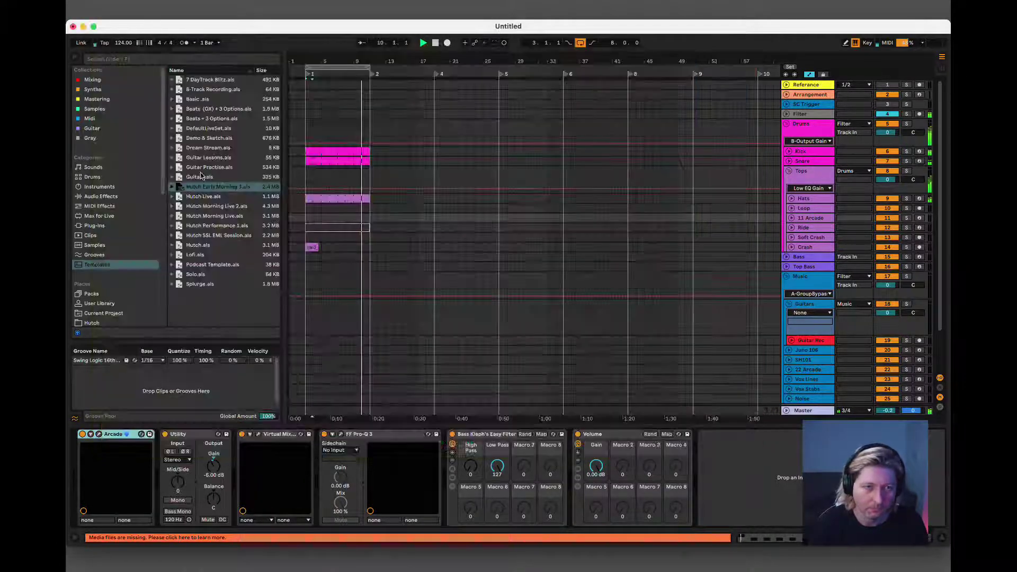
# - Copy the Ride clip onto the 11 Arcade track at the same position and open the copy for editing
pyautogui.click(336, 228)
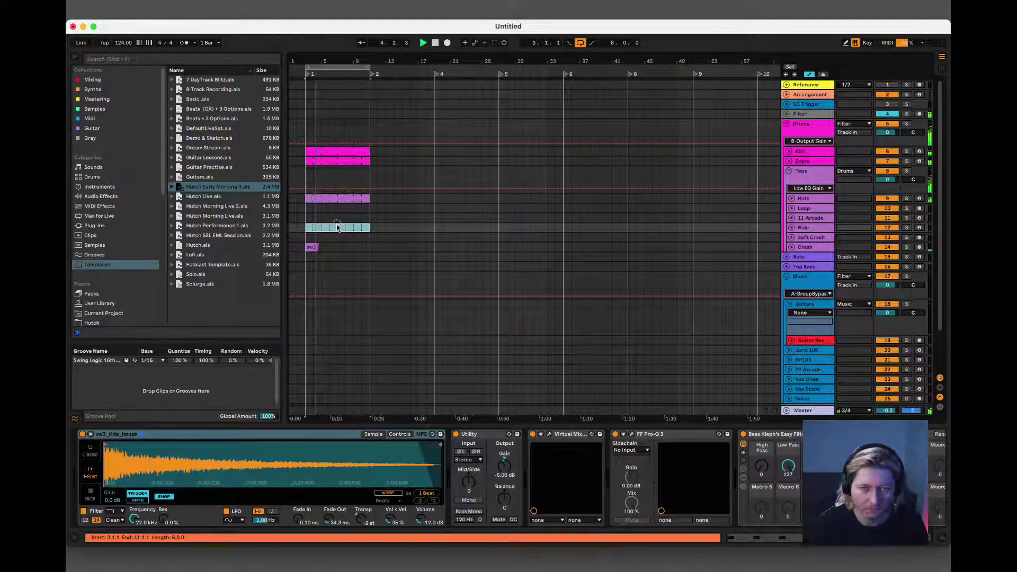
pyautogui.moveTo(348, 224); pyautogui.dragTo(337, 219)
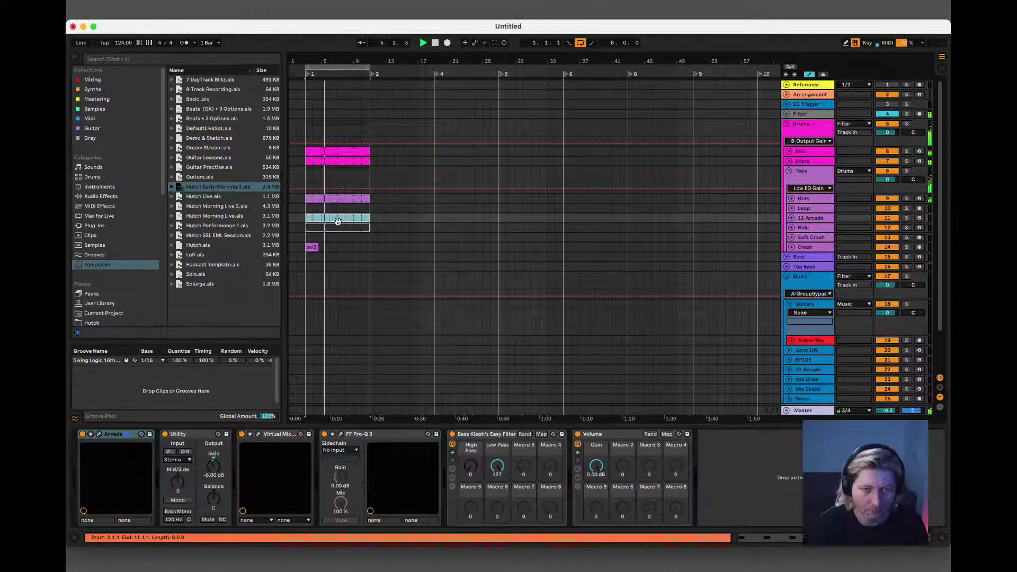
pyautogui.doubleClick(339, 219)
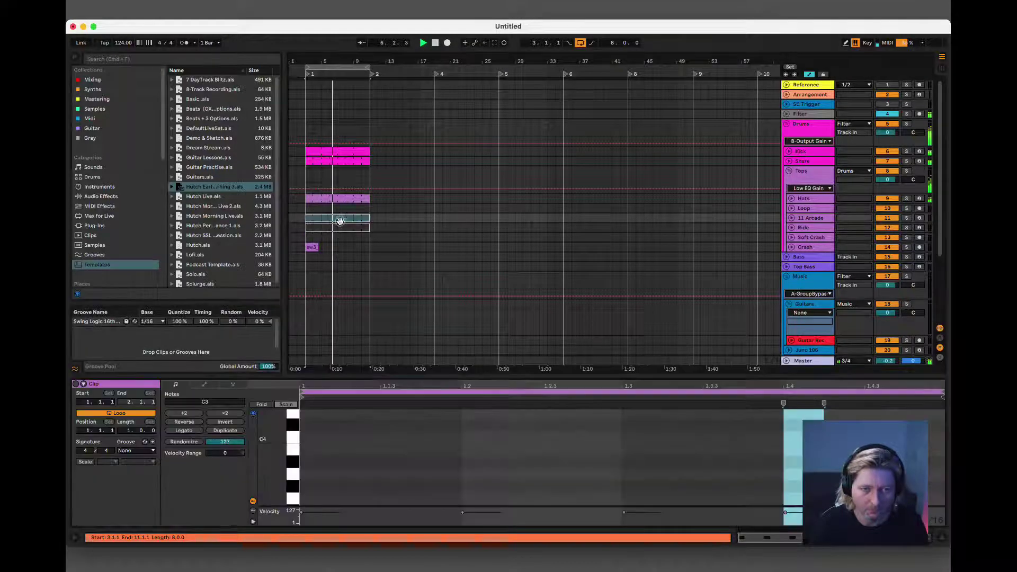
# - Lengthen the first C3 note in the Arcade clip to fill the whole bar, and activate the clip
pyautogui.scroll(-3, 426, 477)
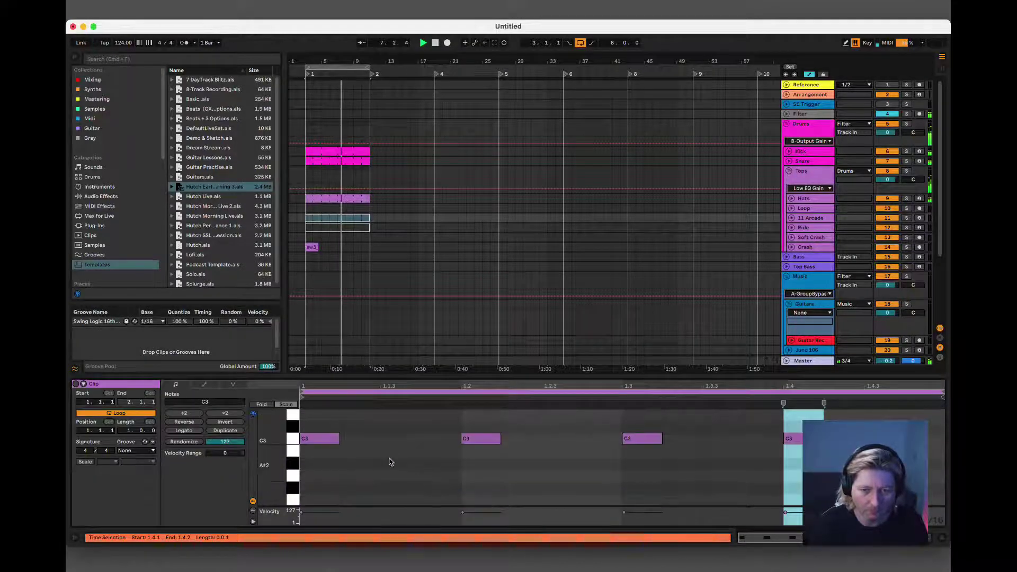
pyautogui.moveTo(338, 439); pyautogui.dragTo(814, 439)
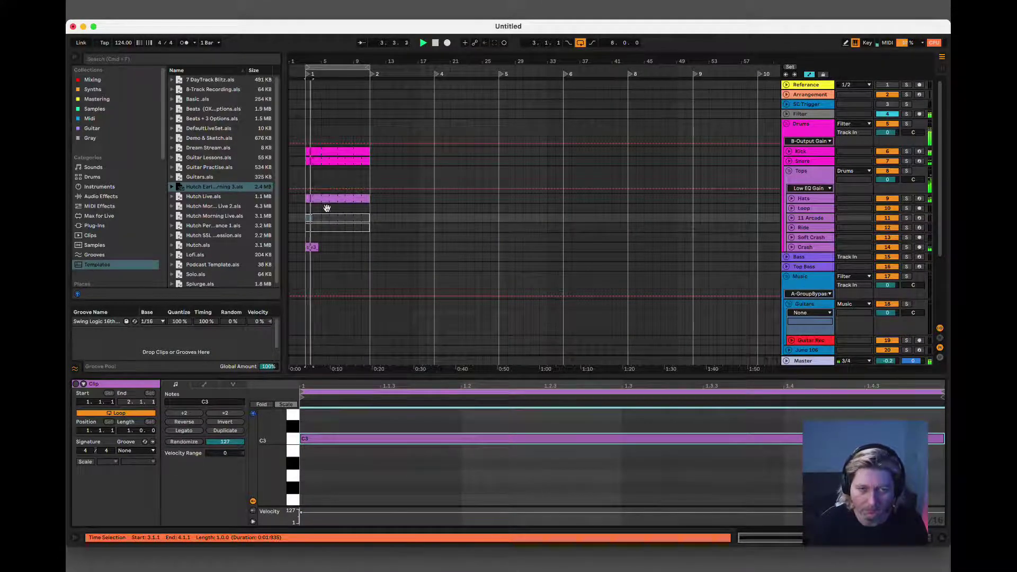
pyautogui.click(329, 218)
pyautogui.click(333, 218)
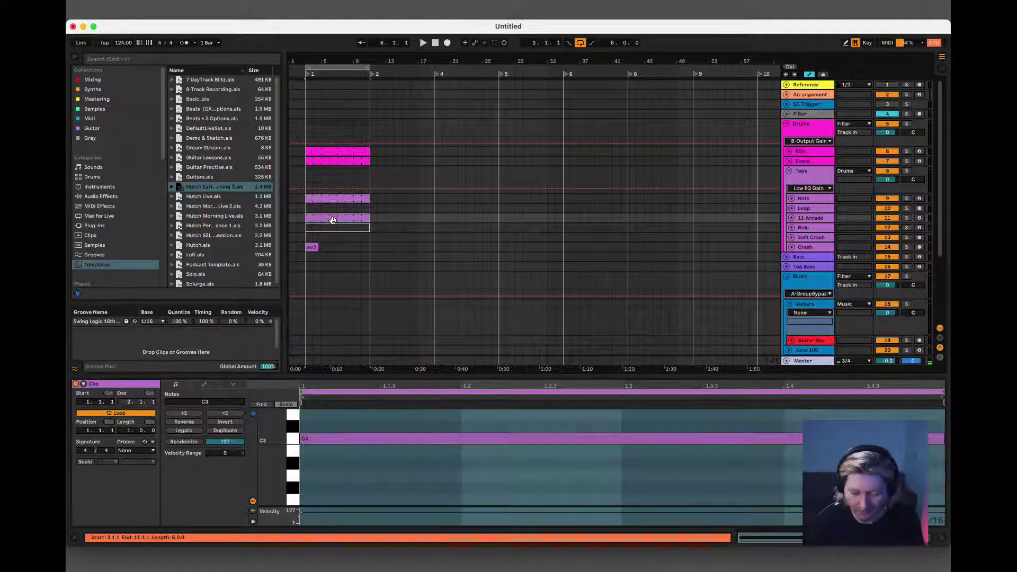
# - Transpose the bar-long note in the Arcade clip down to D2
pyautogui.moveTo(459, 443); pyautogui.dragTo(474, 479)
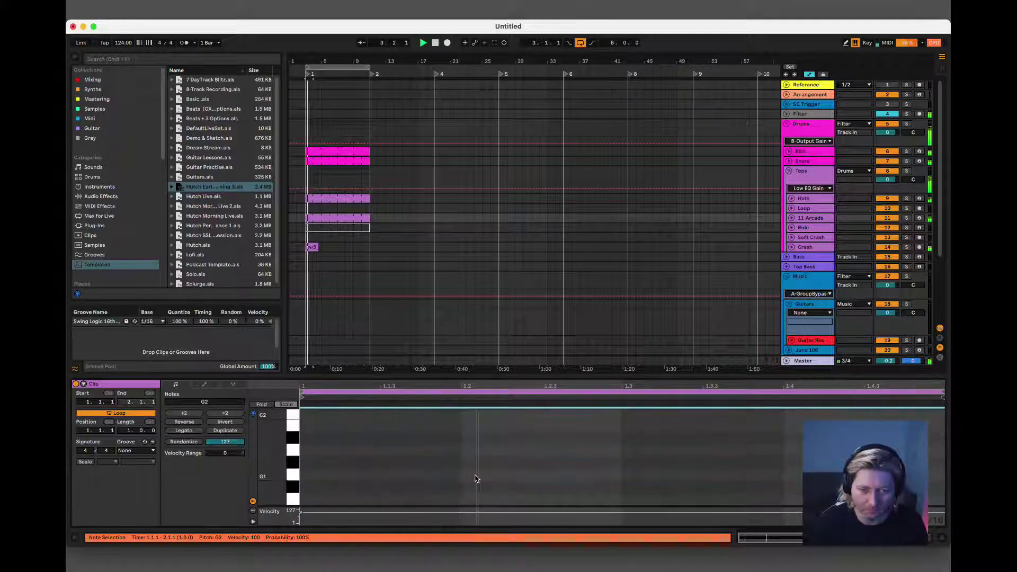
pyautogui.scroll(3, 475, 477)
pyautogui.moveTo(483, 444); pyautogui.dragTo(491, 473)
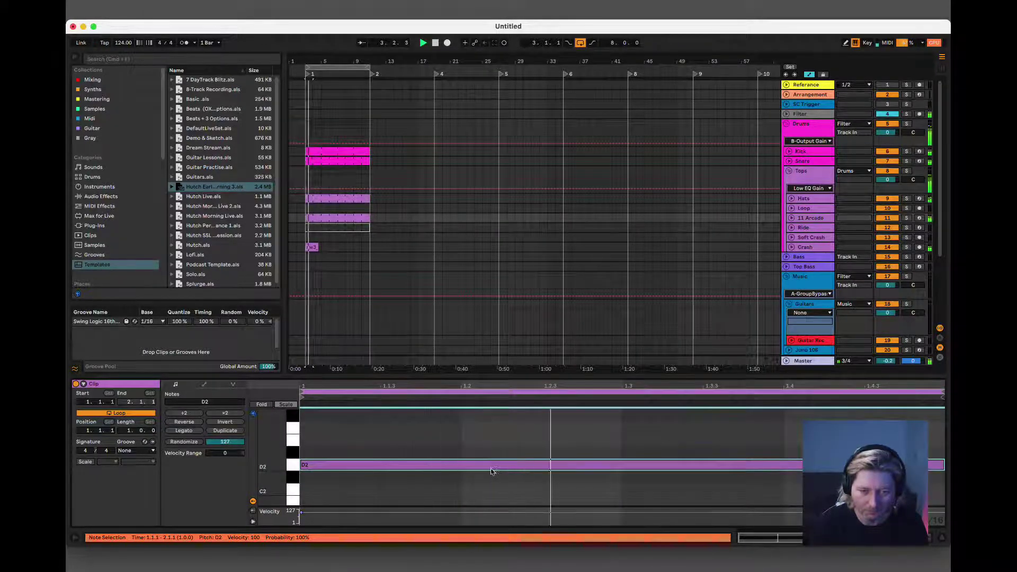
pyautogui.scroll(-2, 533, 461)
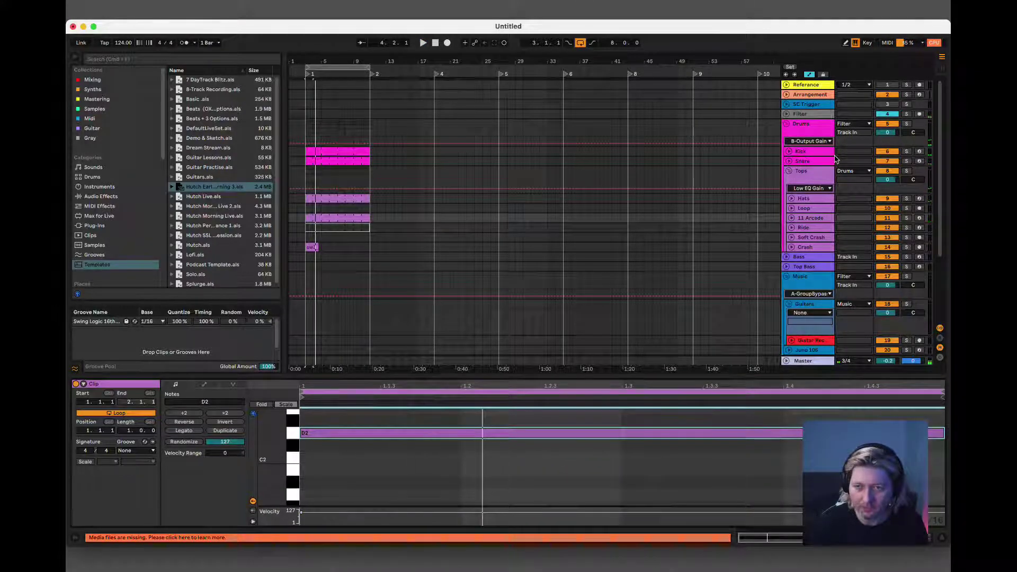
# - Reopen Arcade on the 11 Arcade track, switch to the Roundwound kit, and close the plug-in window
pyautogui.click(814, 219)
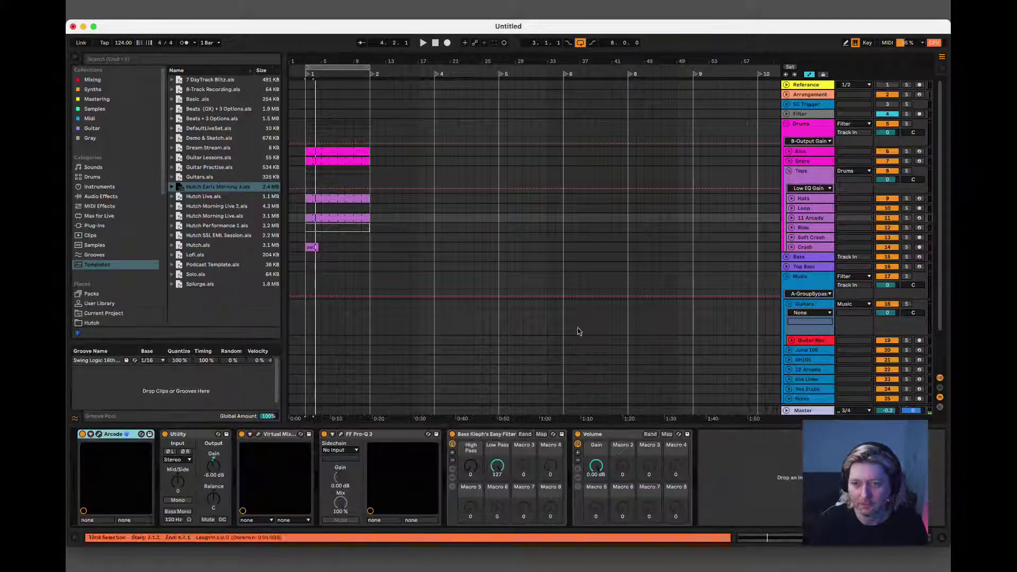
pyautogui.click(98, 434)
pyautogui.click(537, 66)
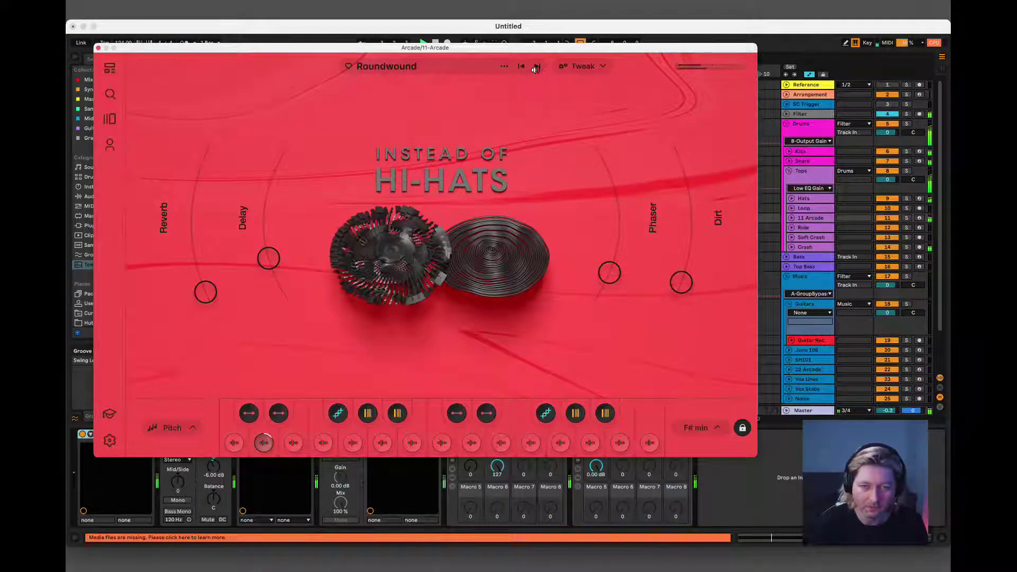
pyautogui.click(98, 49)
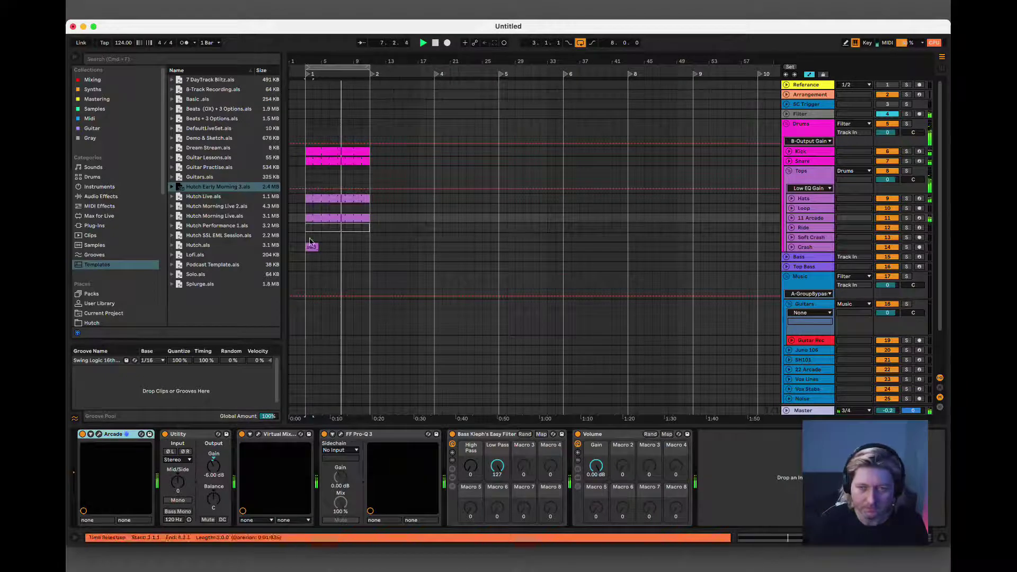
# - Transpose the bar-long note in the 11 Arcade clip up to E2, keeping it aligned with the start of the bar
pyautogui.doubleClick(324, 216)
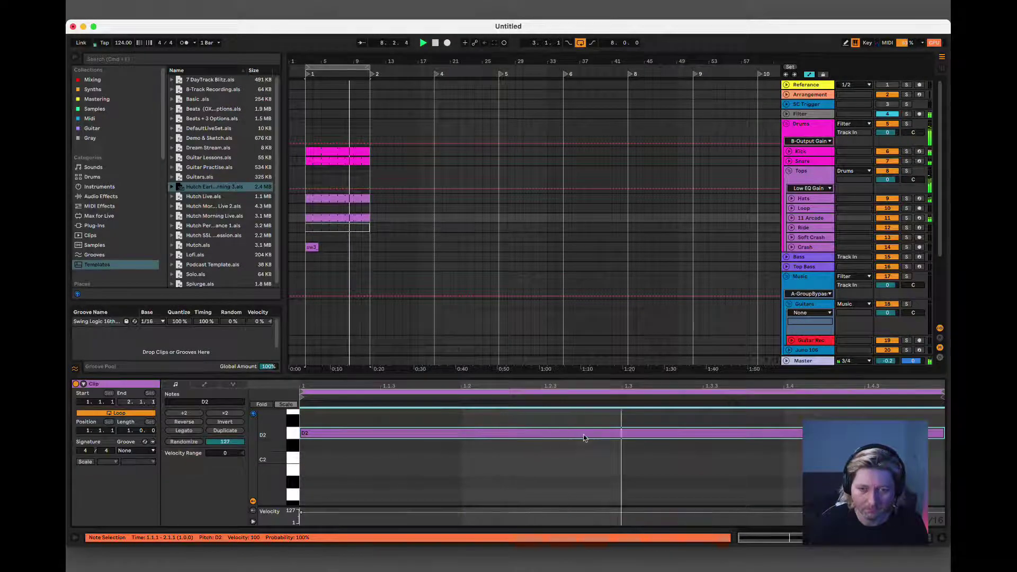
pyautogui.moveTo(585, 456); pyautogui.dragTo(620, 432)
pyautogui.press('Up')
pyautogui.press('Up')
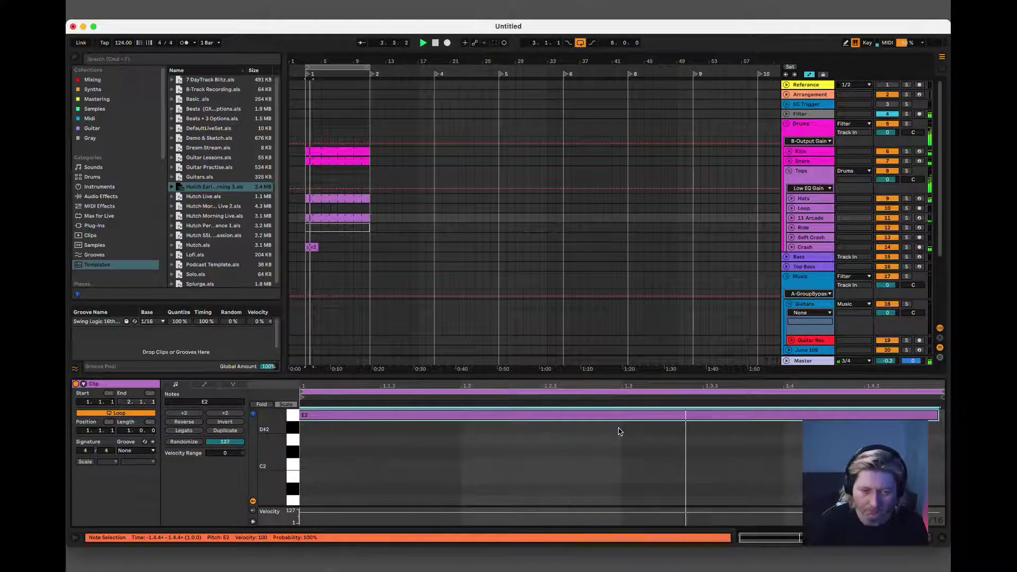
pyautogui.moveTo(640, 418)
pyautogui.mouseDown()
pyautogui.moveTo(659, 415)
pyautogui.moveTo(647, 419)
pyautogui.mouseUp()
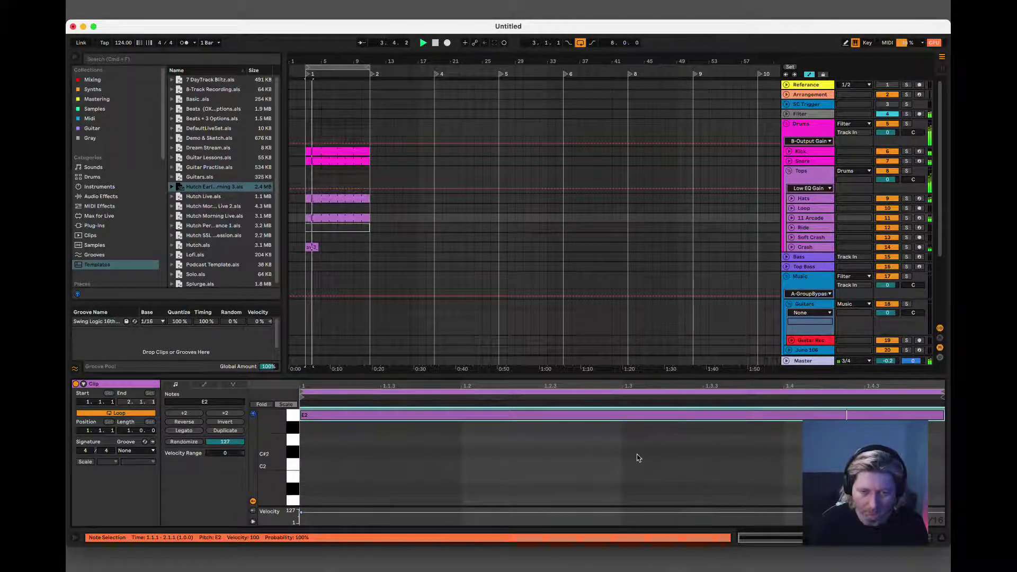
pyautogui.scroll(2, 638, 458)
pyautogui.scroll(2, 638, 461)
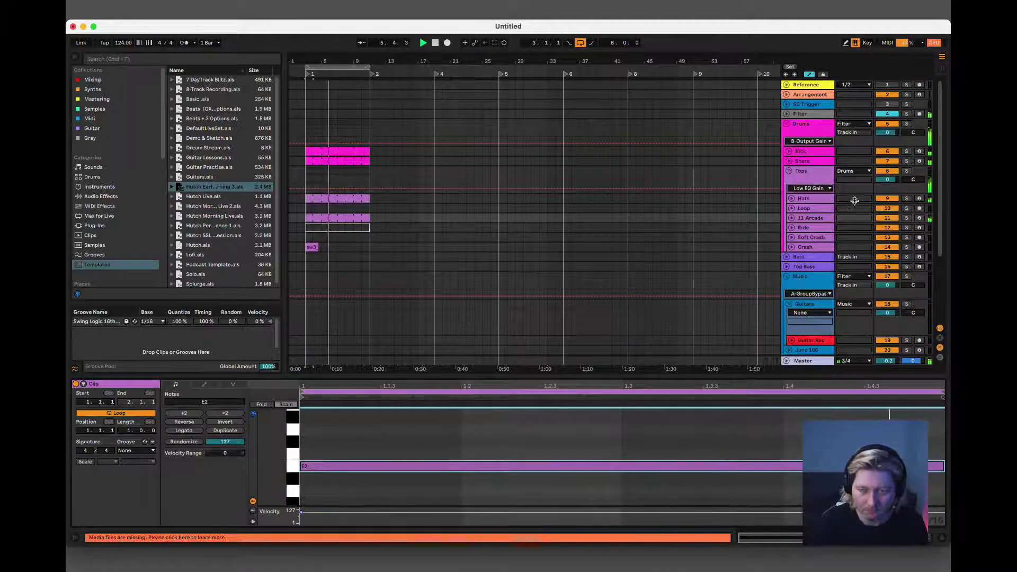
# - Insert LFOTool from the Mixing collection after Utility in the 11 Arcade device chain
pyautogui.hotkey('shift', 'Tab')
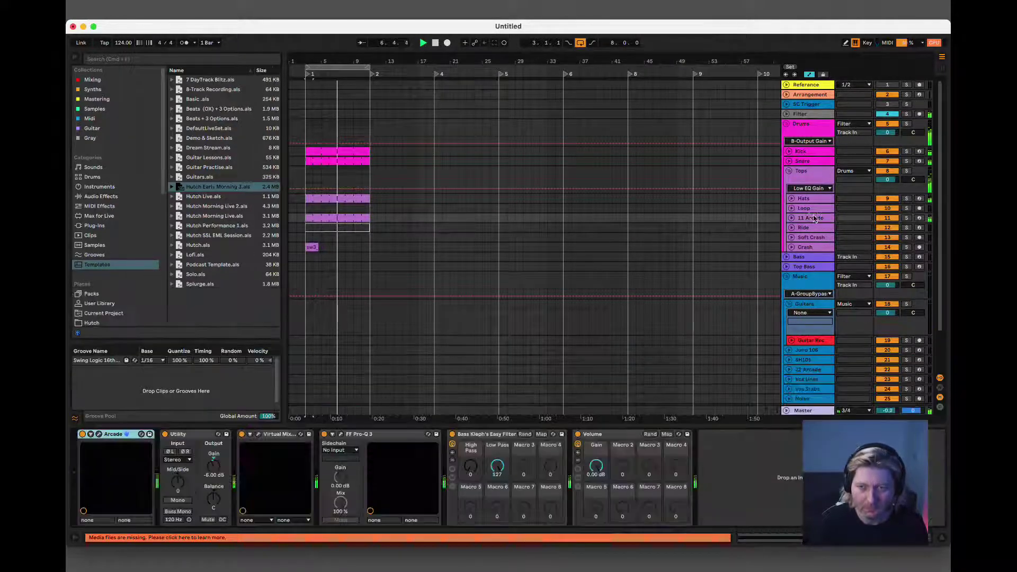
pyautogui.click(93, 89)
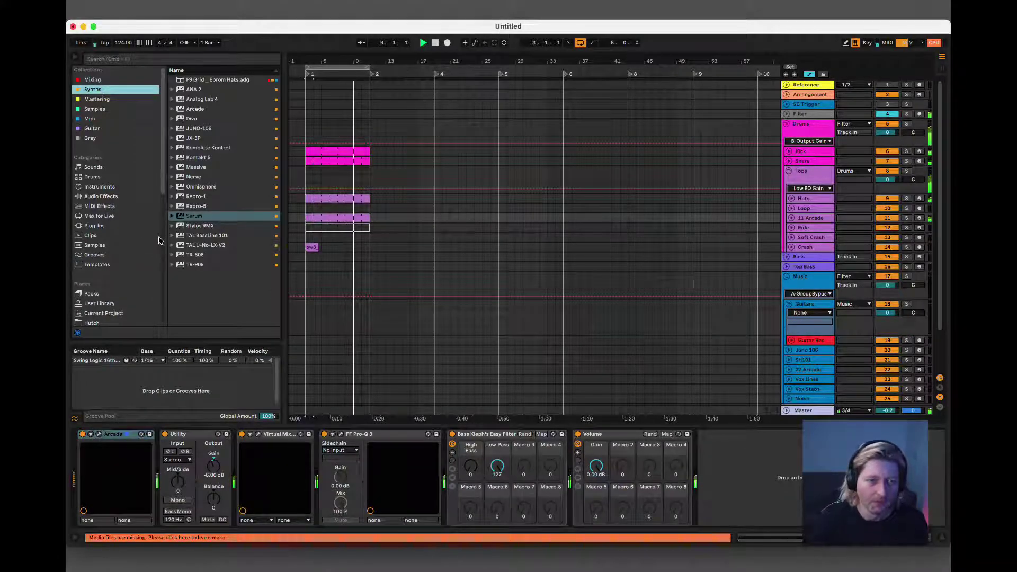
pyautogui.press('Up')
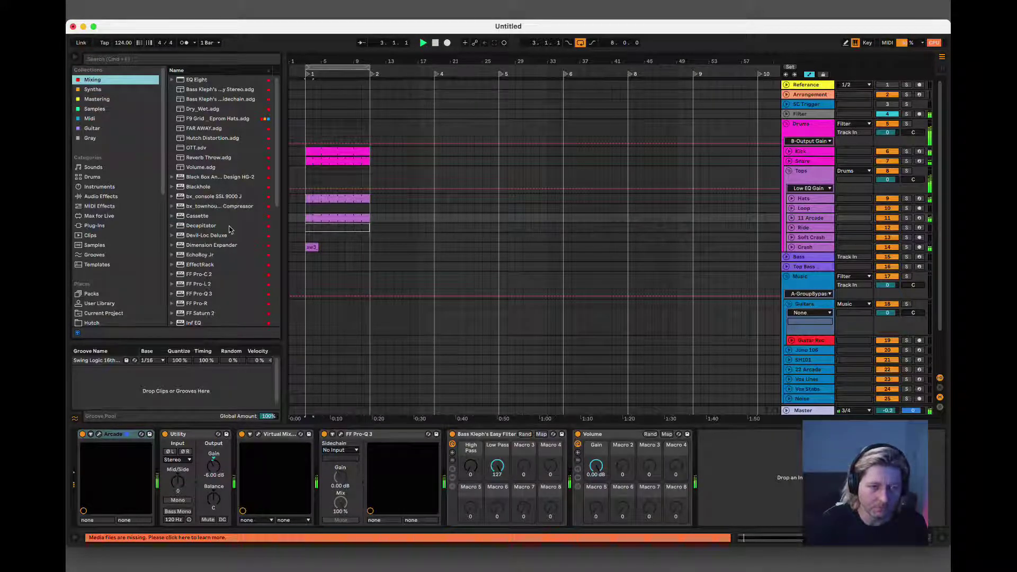
pyautogui.press('l')
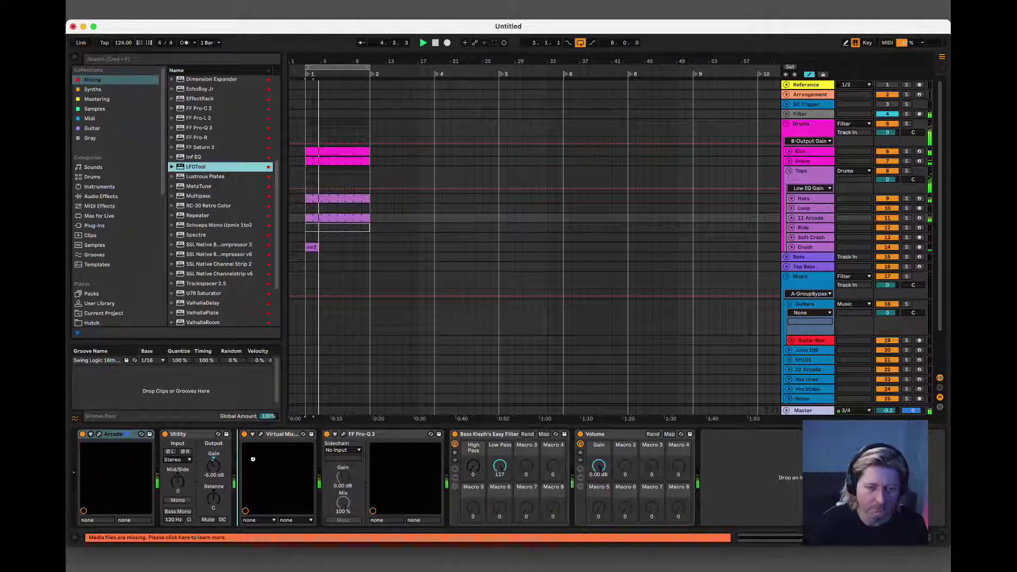
pyautogui.press('Return')
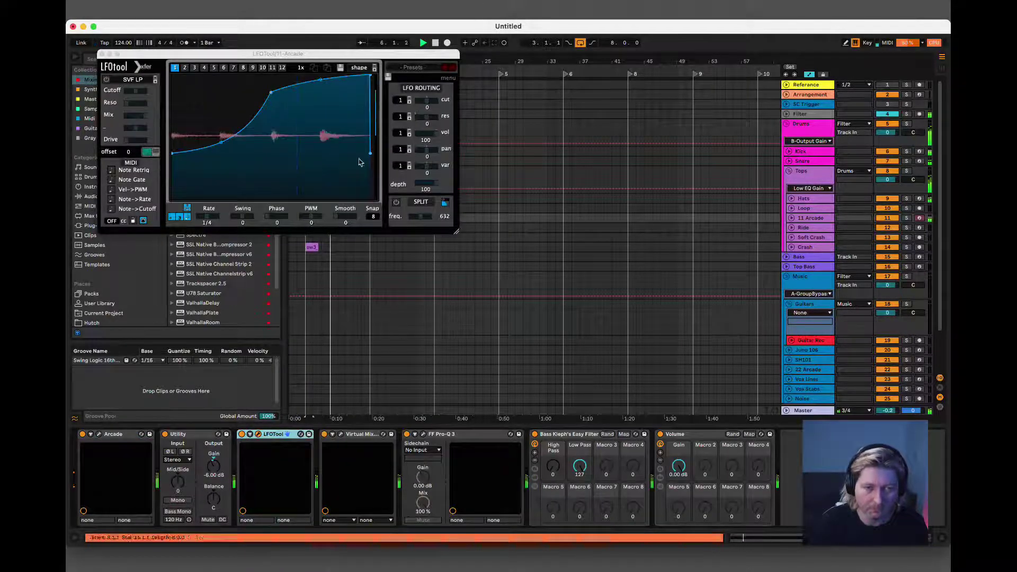
# - Set the LFO rate to 1/16 and shape its curve to start at full level, hold briefly, and drop to the floor
pyautogui.moveTo(174, 154); pyautogui.dragTo(174, 76)
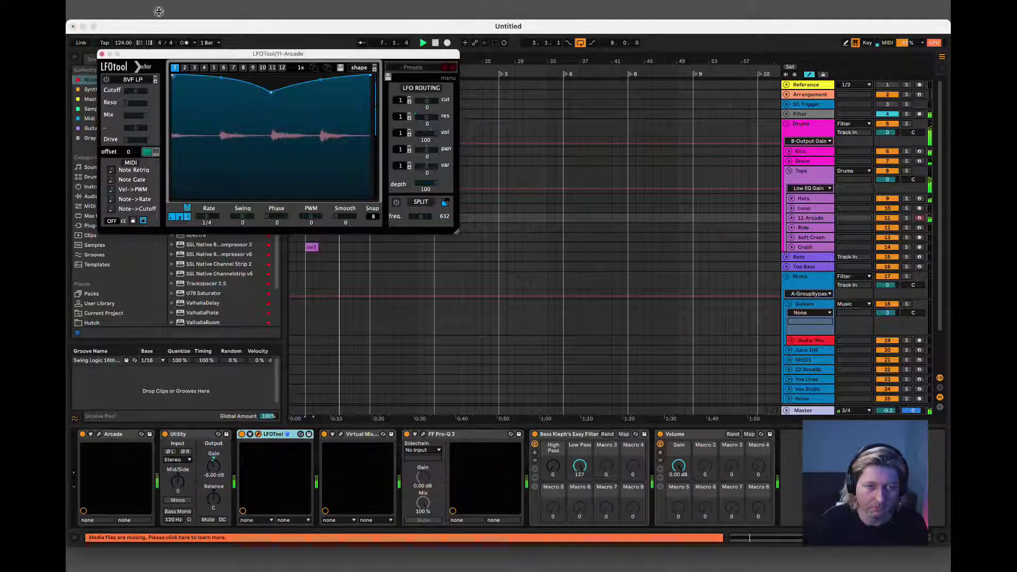
pyautogui.moveTo(337, 80); pyautogui.dragTo(371, 197)
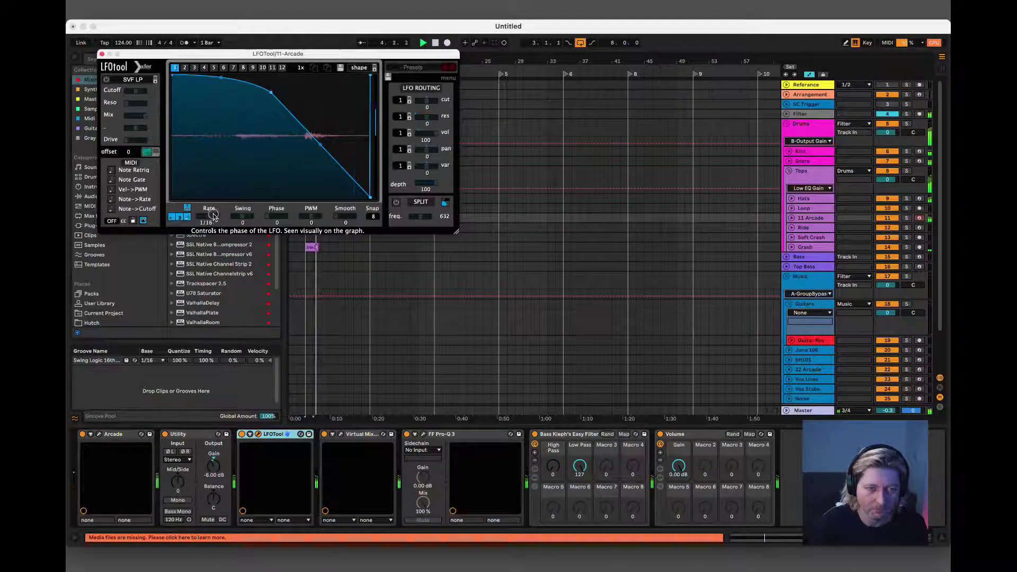
pyautogui.moveTo(272, 89); pyautogui.dragTo(194, 54)
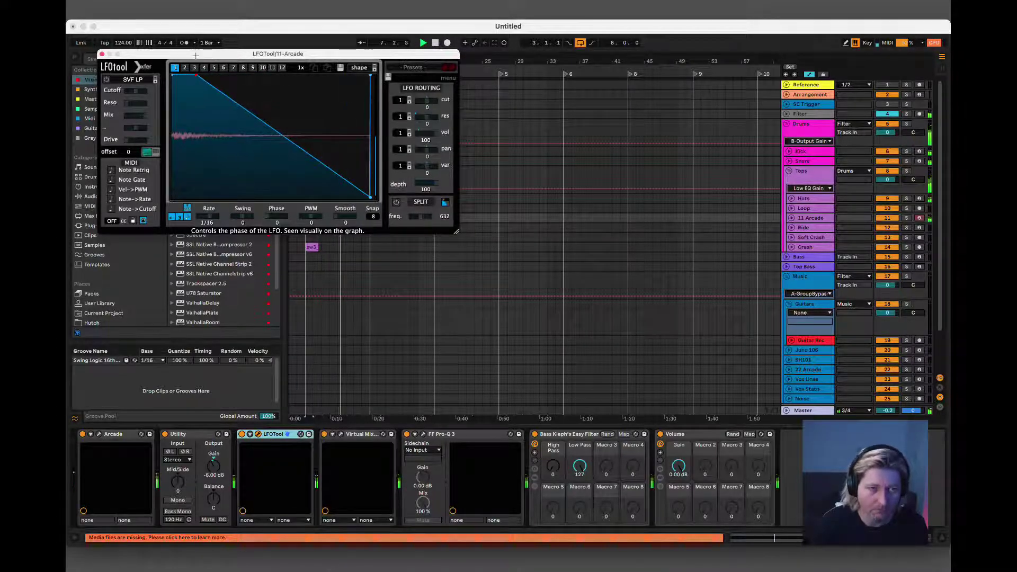
pyautogui.moveTo(368, 197); pyautogui.dragTo(247, 229)
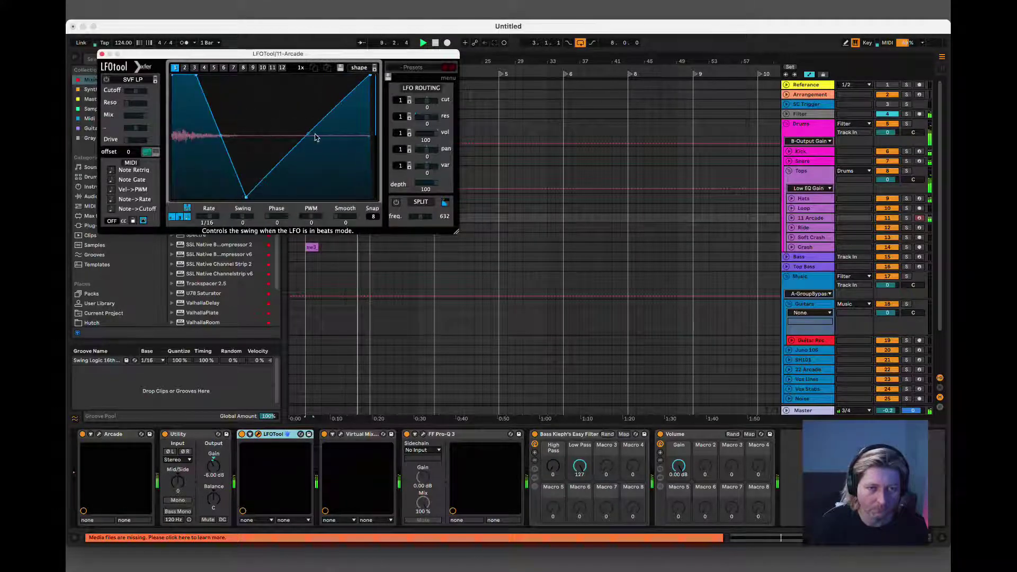
pyautogui.moveTo(309, 137); pyautogui.dragTo(344, 217)
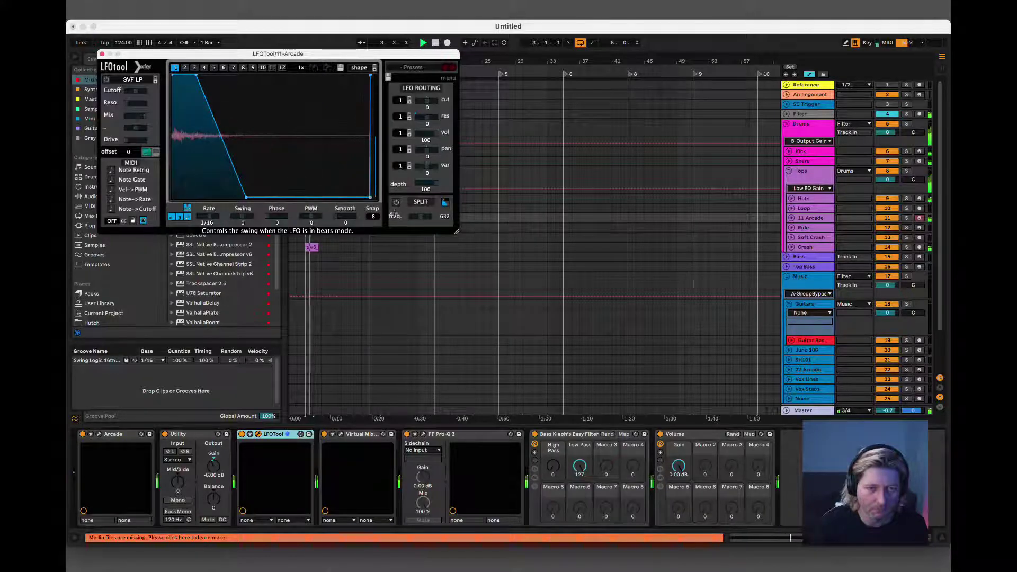
# - Steepen the LFO curve's drop, make it ramp back to full level late in the cycle, and close the LFOTool window
pyautogui.moveTo(246, 199); pyautogui.dragTo(219, 220)
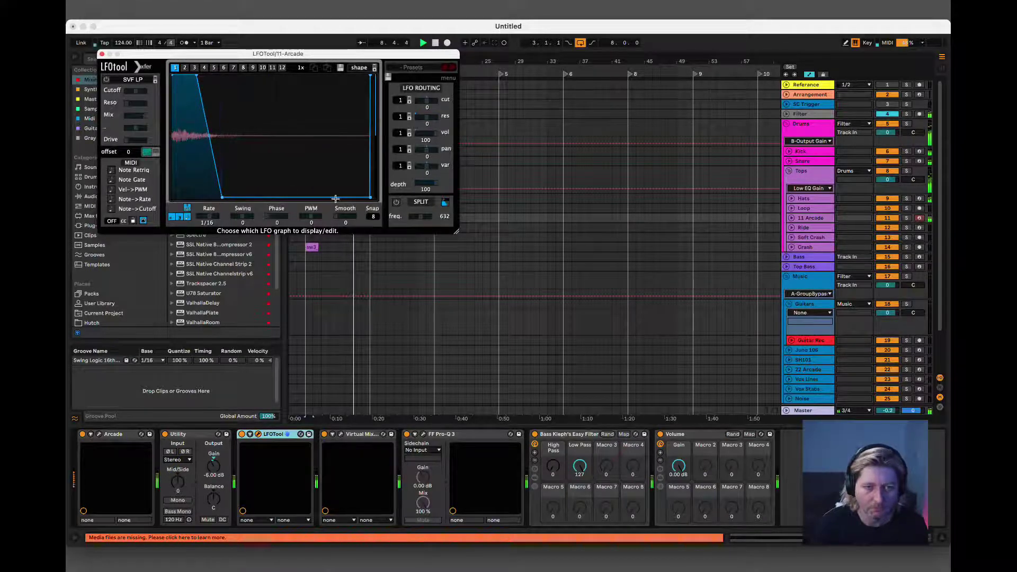
pyautogui.moveTo(368, 198); pyautogui.dragTo(275, 211)
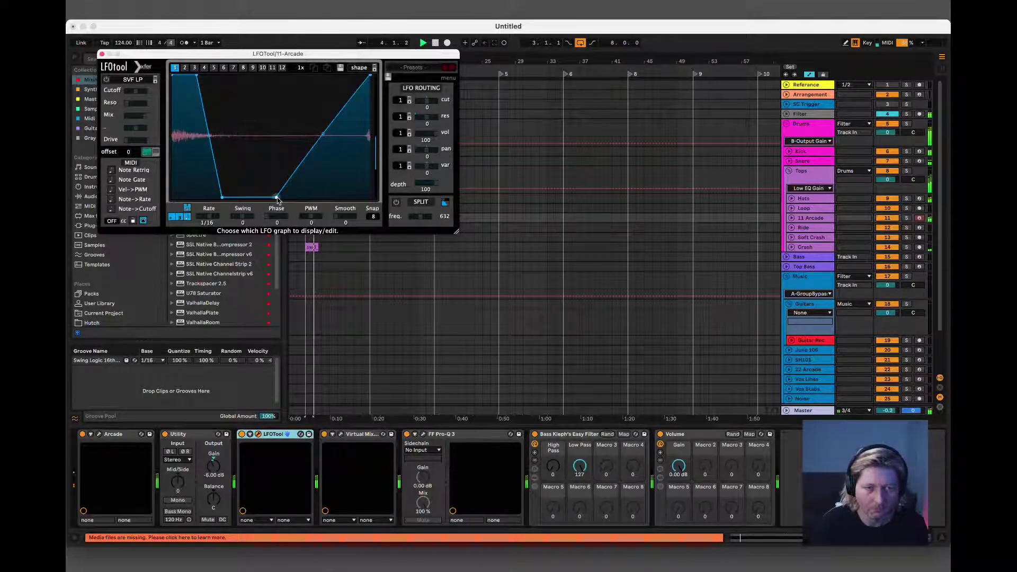
pyautogui.moveTo(278, 199); pyautogui.dragTo(320, 198)
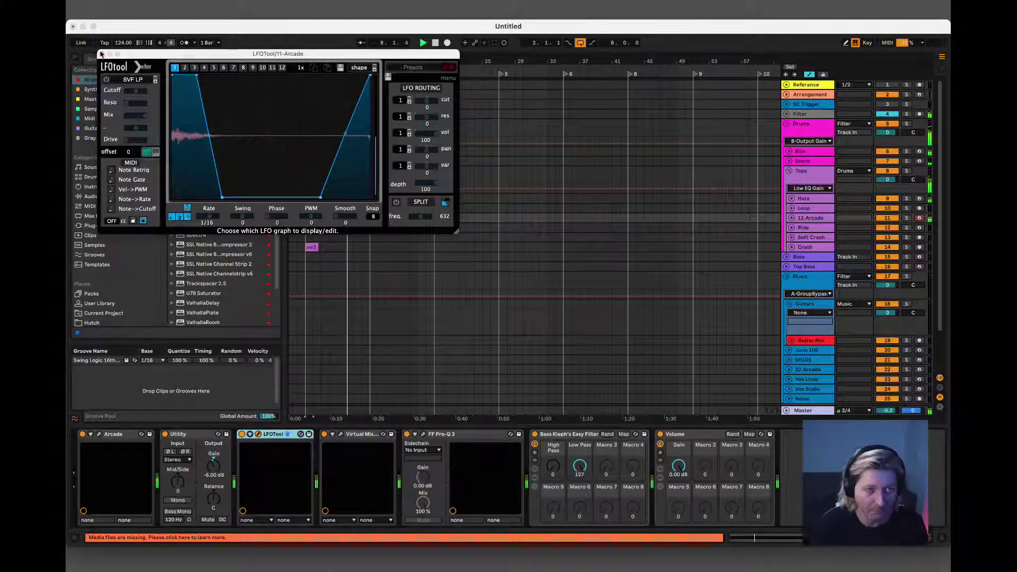
pyautogui.click(244, 436)
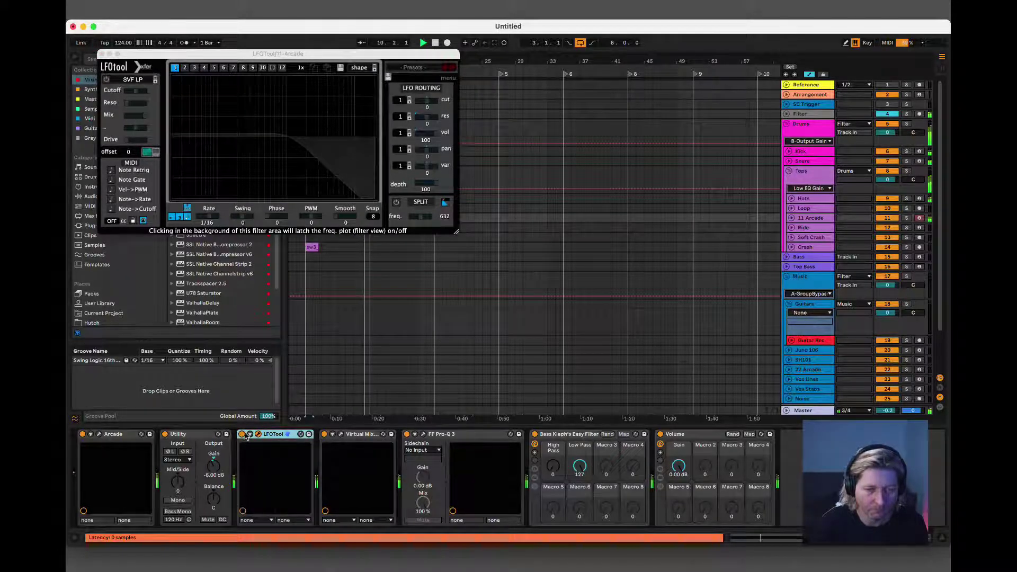
pyautogui.click(103, 55)
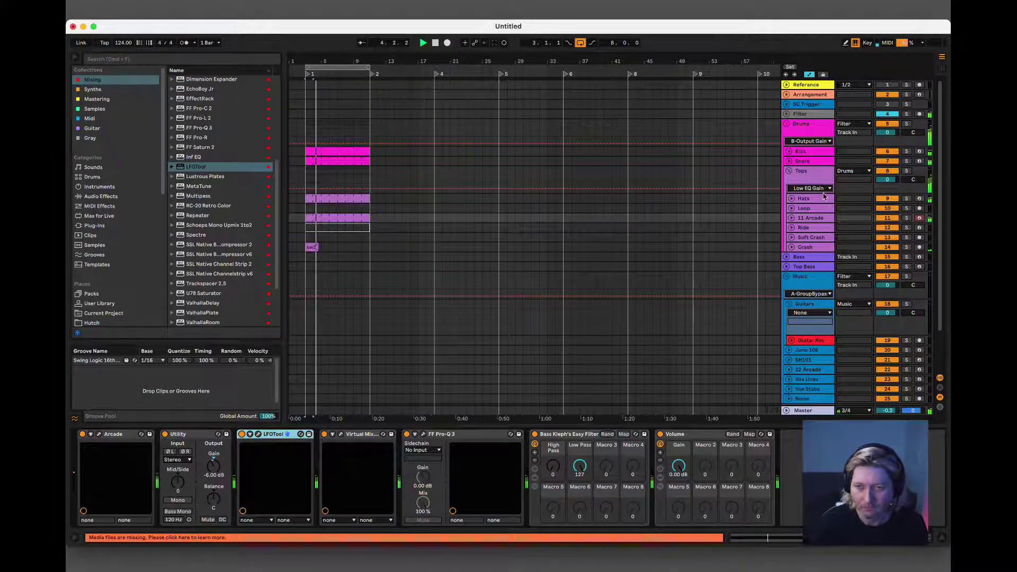
# - Unfold the 11 Arcade track, set its volume to -10.0 dB, and reactivate the Ride clip
pyautogui.click(792, 219)
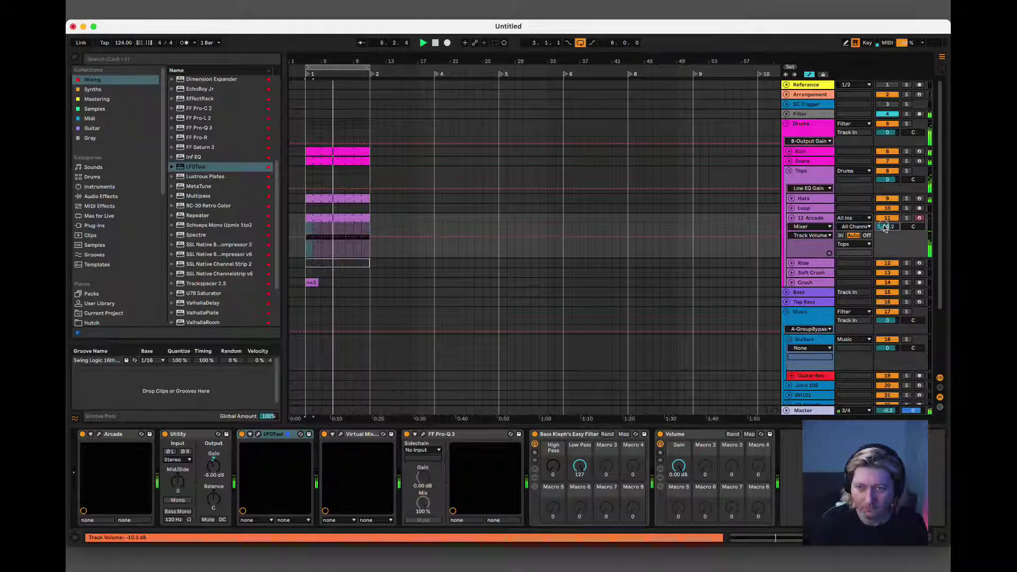
pyautogui.scroll(-1, 884, 227)
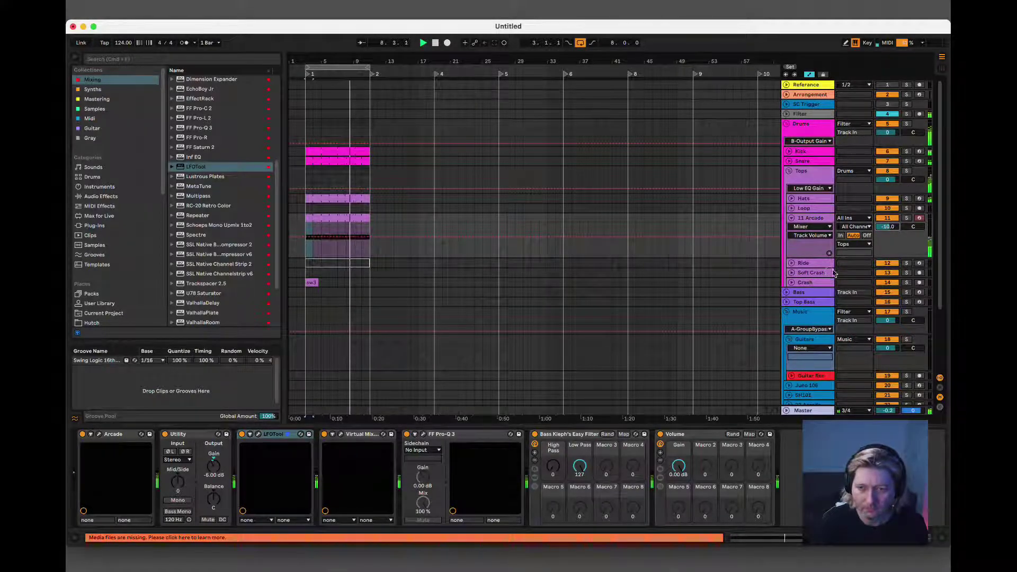
pyautogui.click(326, 263)
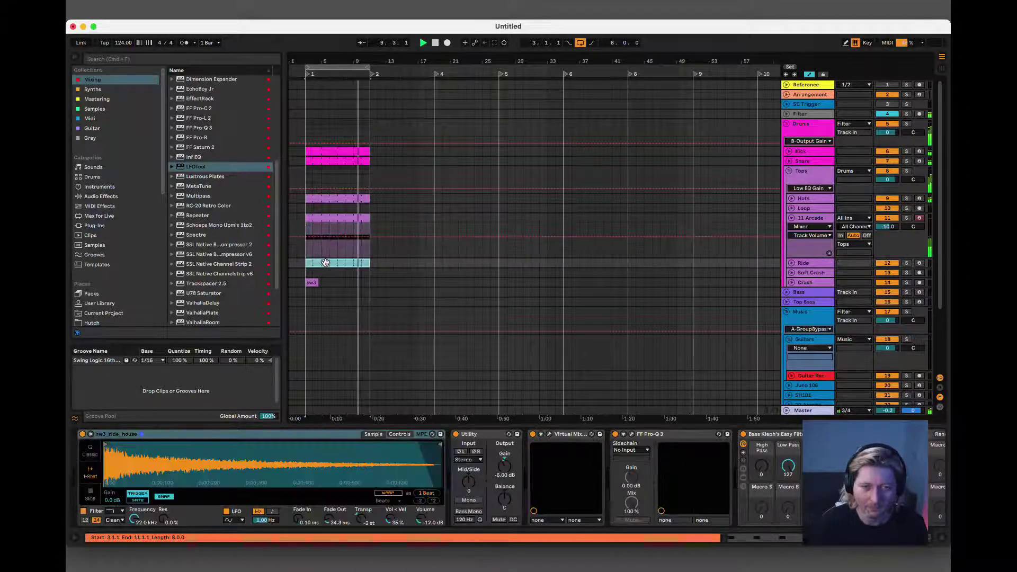
pyautogui.press('0')
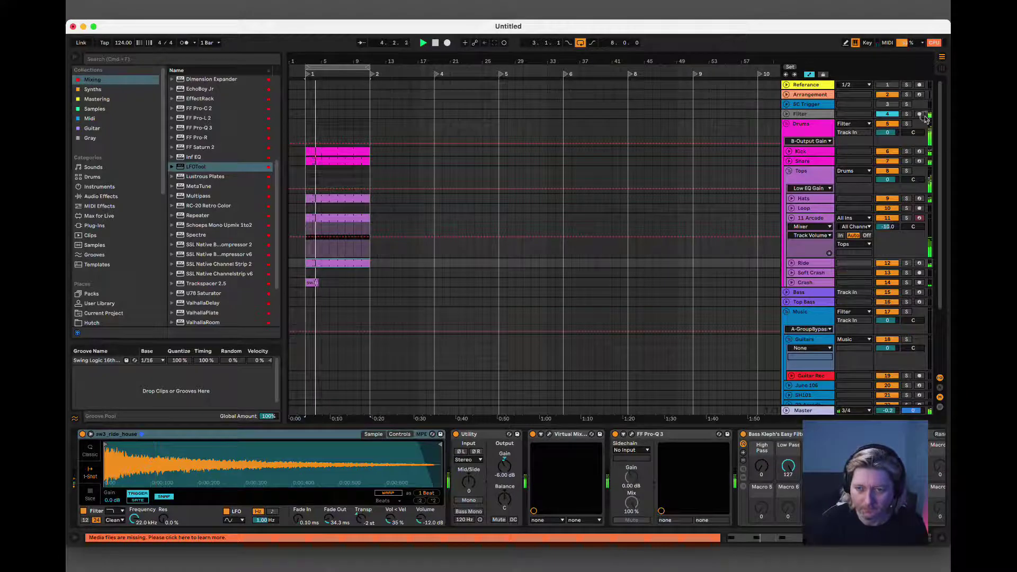
# - Inspect the device chains of the Juno 106 and SH101 tracks in the Music group
pyautogui.scroll(-4, 822, 324)
pyautogui.click(810, 299)
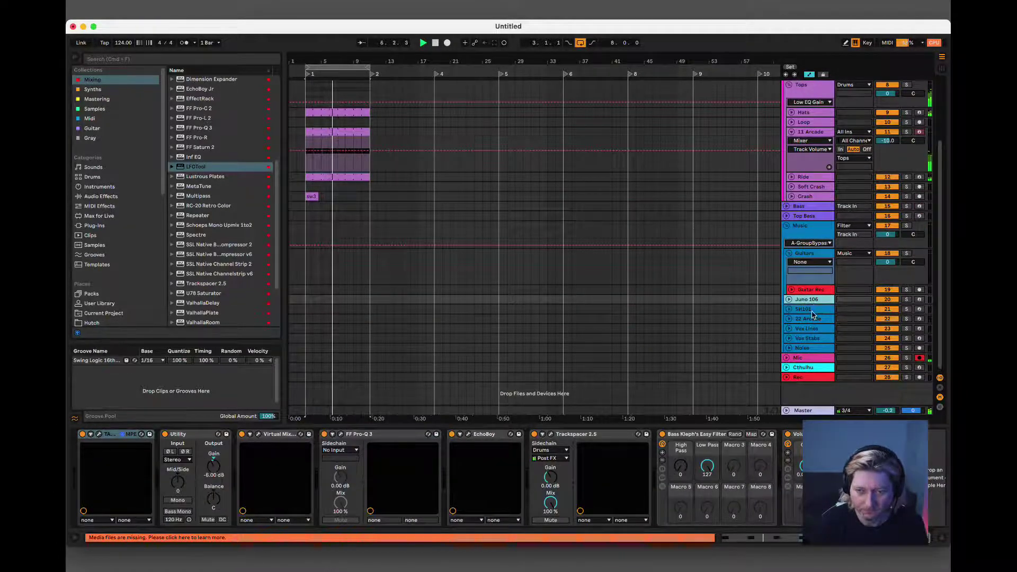
pyautogui.click(811, 311)
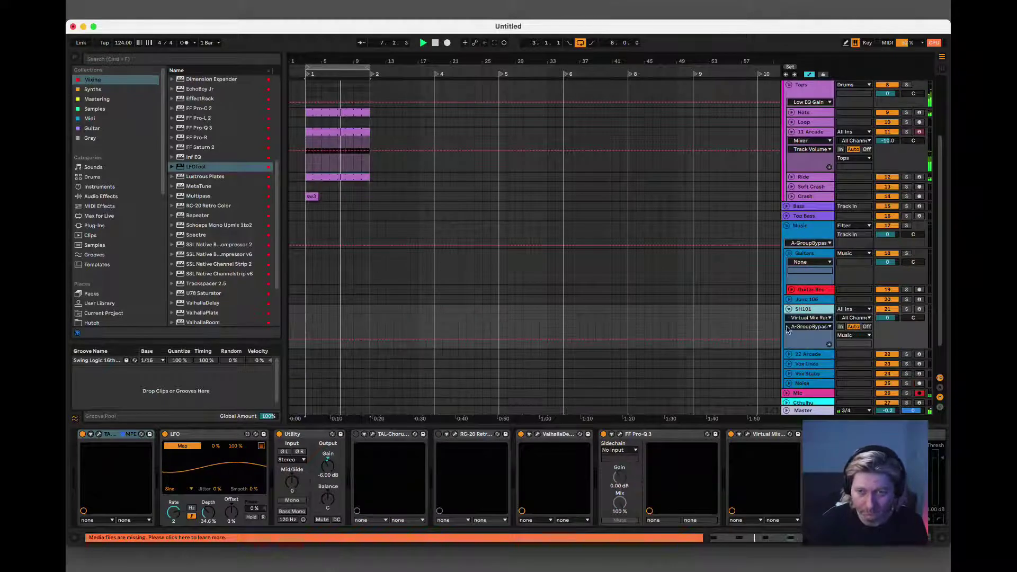
# - Browse the packs folder to Ambient Atmospheres, open its SM101 Wav subfolder, and preview aa_atmos_80_cols_B.wav
pyautogui.click(95, 226)
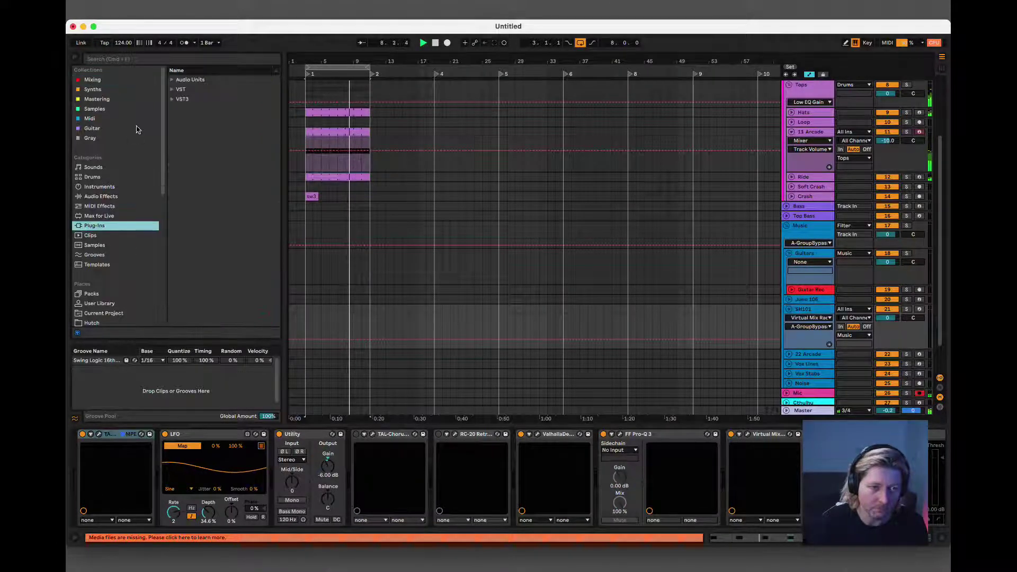
pyautogui.scroll(-5, 106, 239)
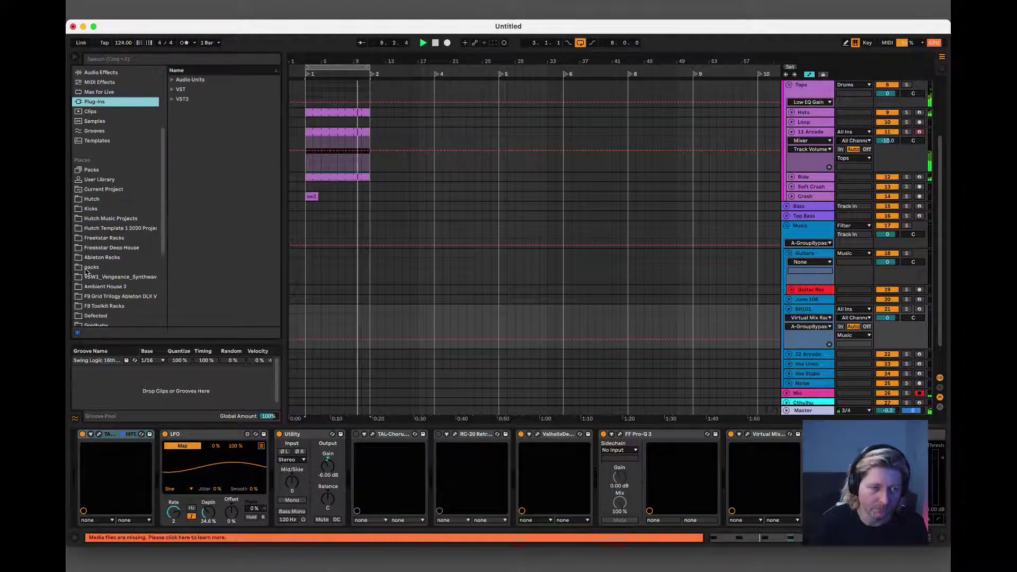
pyautogui.click(87, 268)
pyautogui.scroll(-1, 233, 242)
pyautogui.doubleClick(220, 251)
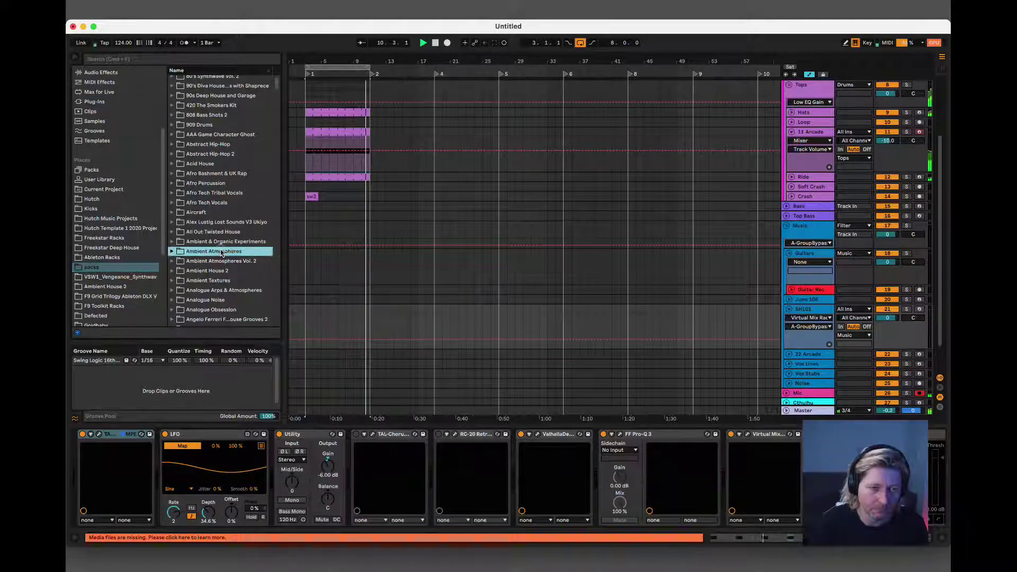
pyautogui.doubleClick(219, 261)
pyautogui.scroll(-2, 219, 261)
pyautogui.click(233, 280)
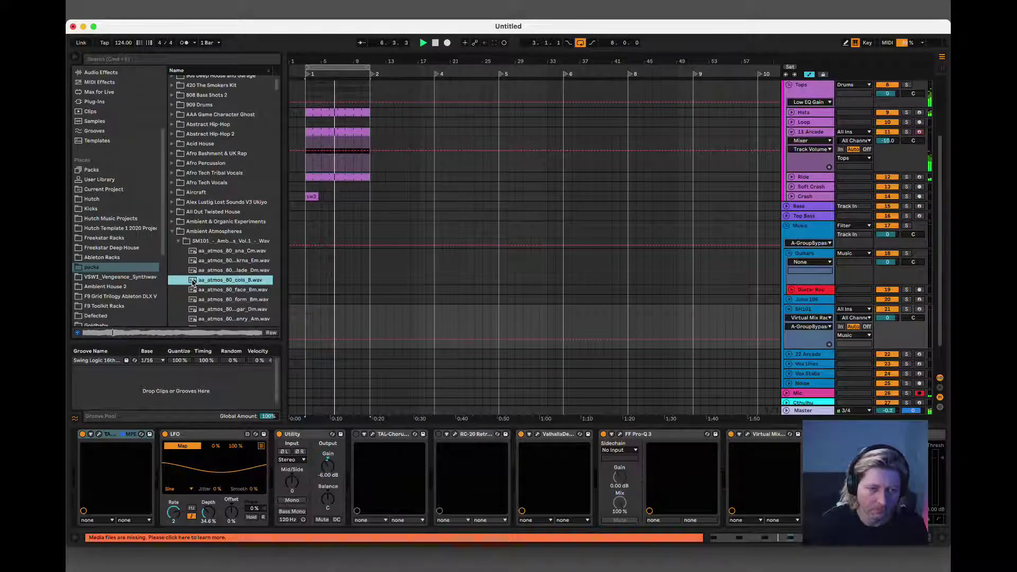
# - Place the previewed atmosphere sample on the Noise track at 3.1.1 and trim the clip to 8 bars, ending at 11.1.1
pyautogui.scroll(-3, 334, 265)
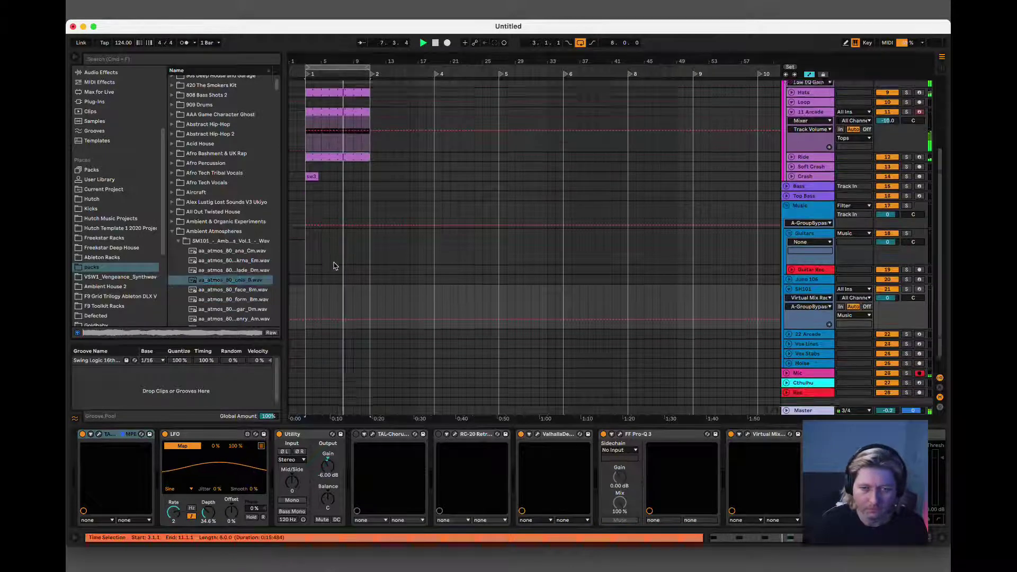
pyautogui.moveTo(230, 280); pyautogui.dragTo(306, 354)
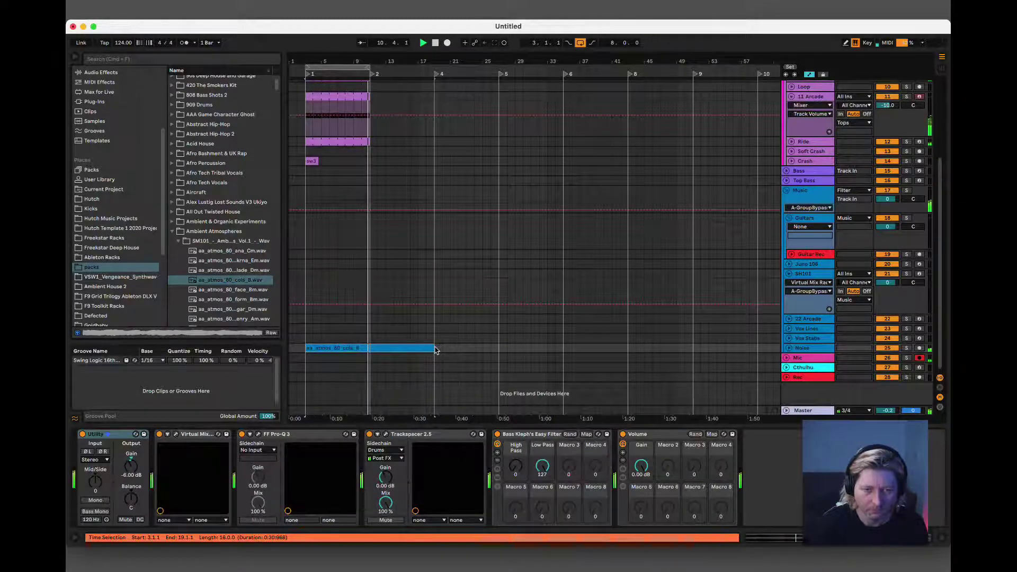
pyautogui.moveTo(436, 351); pyautogui.dragTo(370, 350)
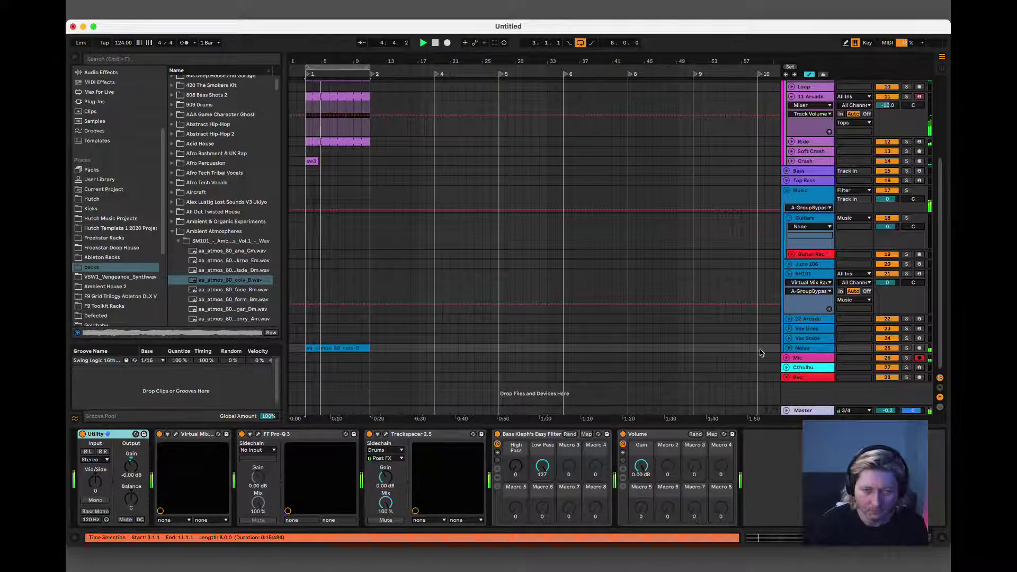
# - Open the Noise track's FF Pro-Q 3 and enable its 186.98 Hz low-cut and 4646.5 Hz high-cut bands
pyautogui.click(258, 434)
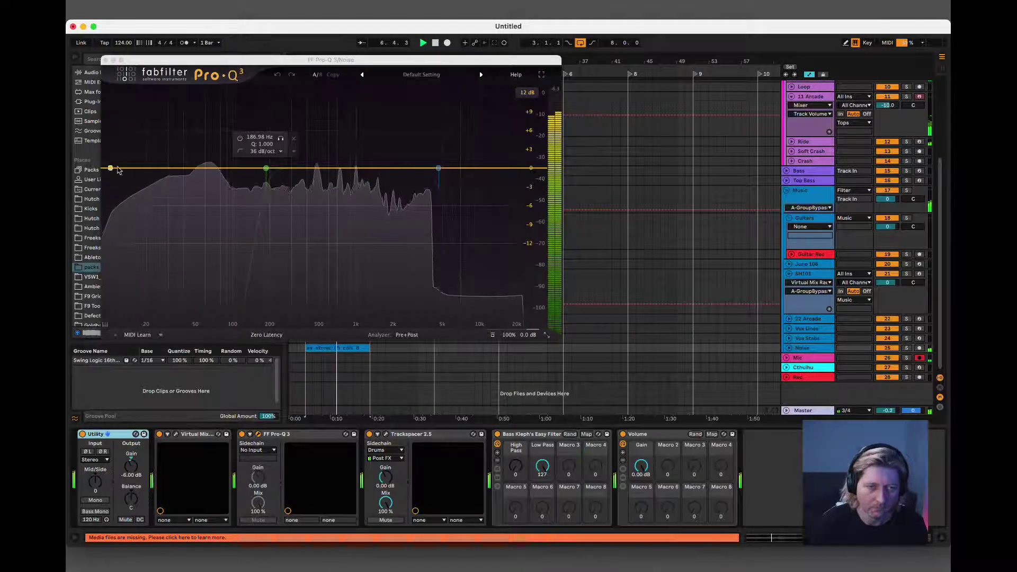
pyautogui.click(271, 170)
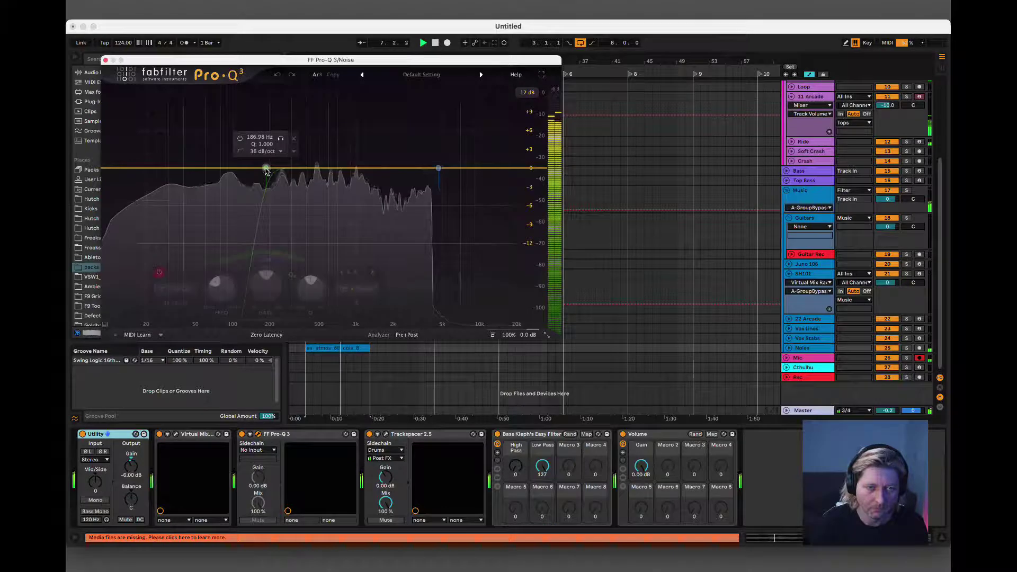
pyautogui.click(159, 275)
pyautogui.click(439, 168)
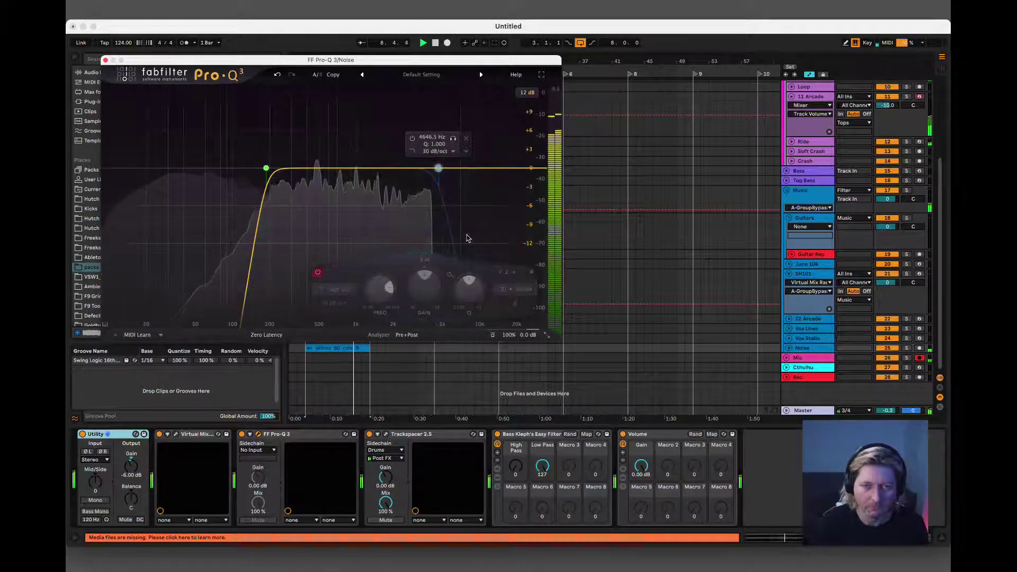
pyautogui.click(315, 272)
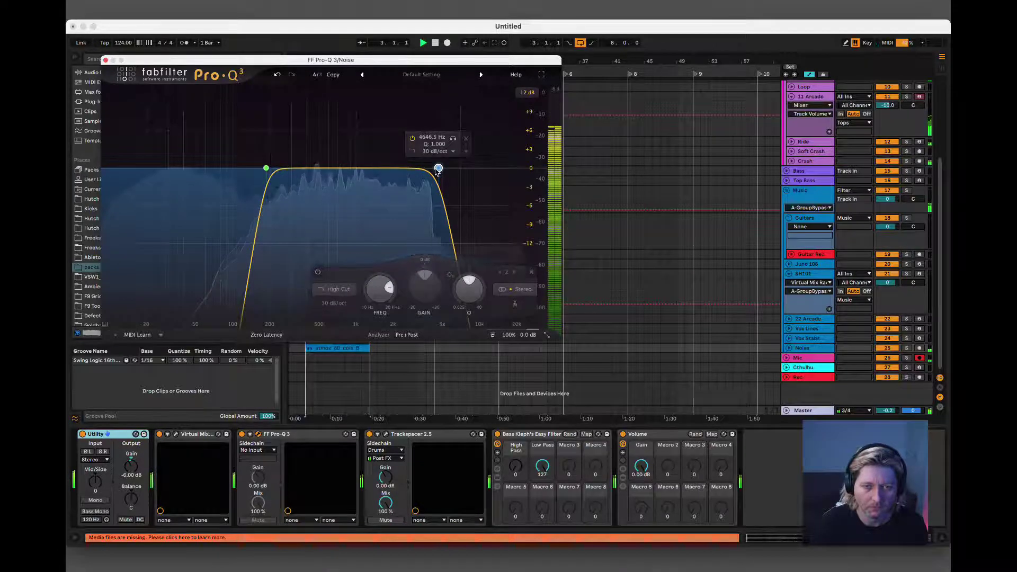
# - Raise the high-cut frequency slightly, set the low cut to about 244 Hz with Q about 0.75, and hide the plug-in window
pyautogui.moveTo(438, 168)
pyautogui.mouseDown()
pyautogui.moveTo(517, 162)
pyautogui.moveTo(303, 161)
pyautogui.moveTo(444, 167)
pyautogui.mouseUp()
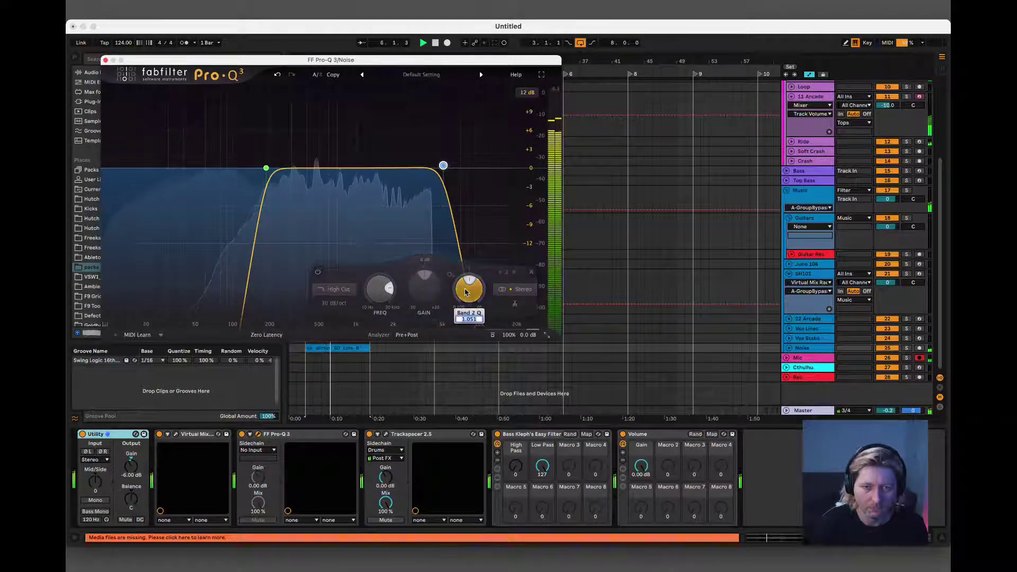
pyautogui.moveTo(466, 170)
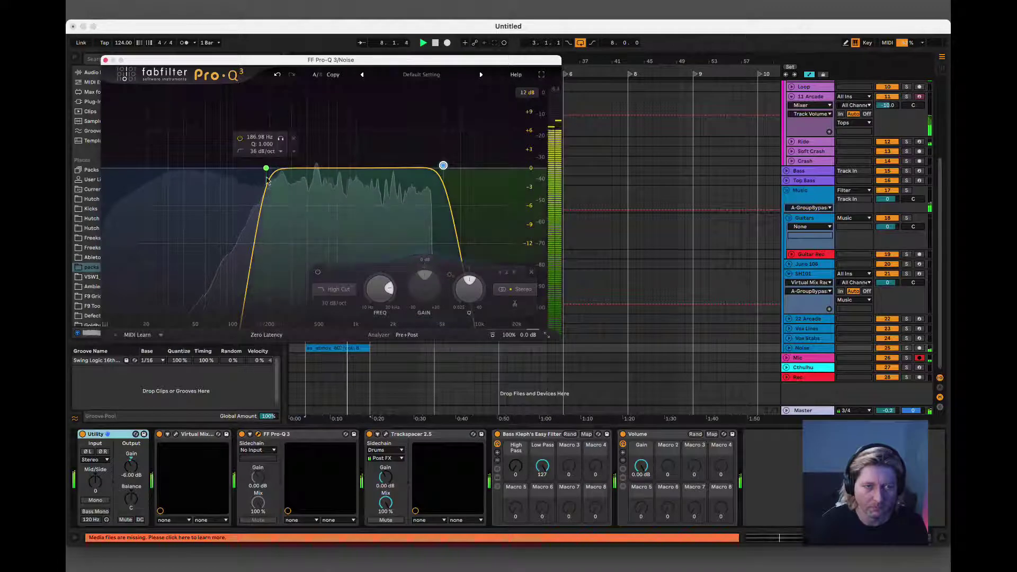
pyautogui.moveTo(266, 168); pyautogui.dragTo(283, 183)
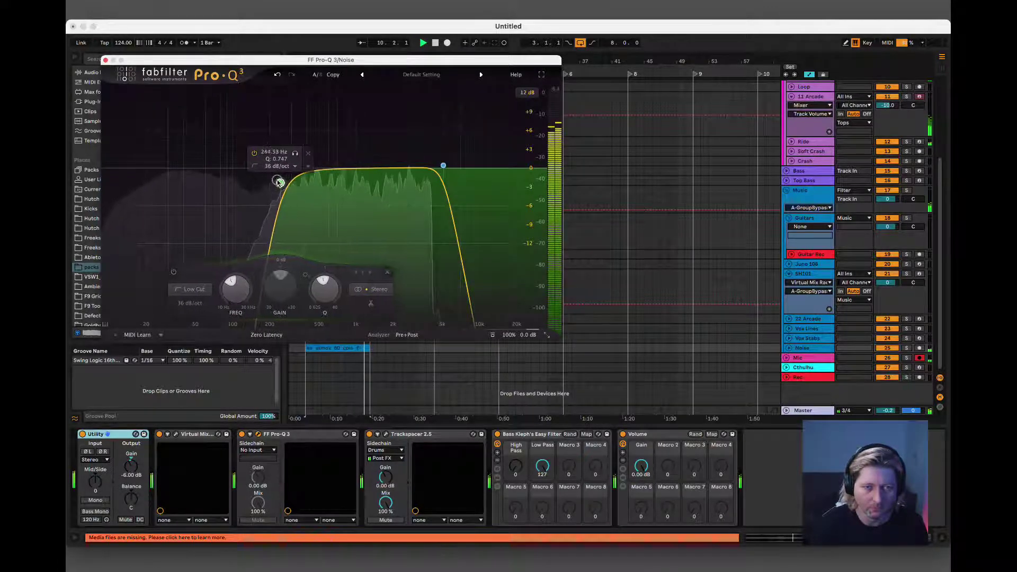
pyautogui.press('super+alt+p')
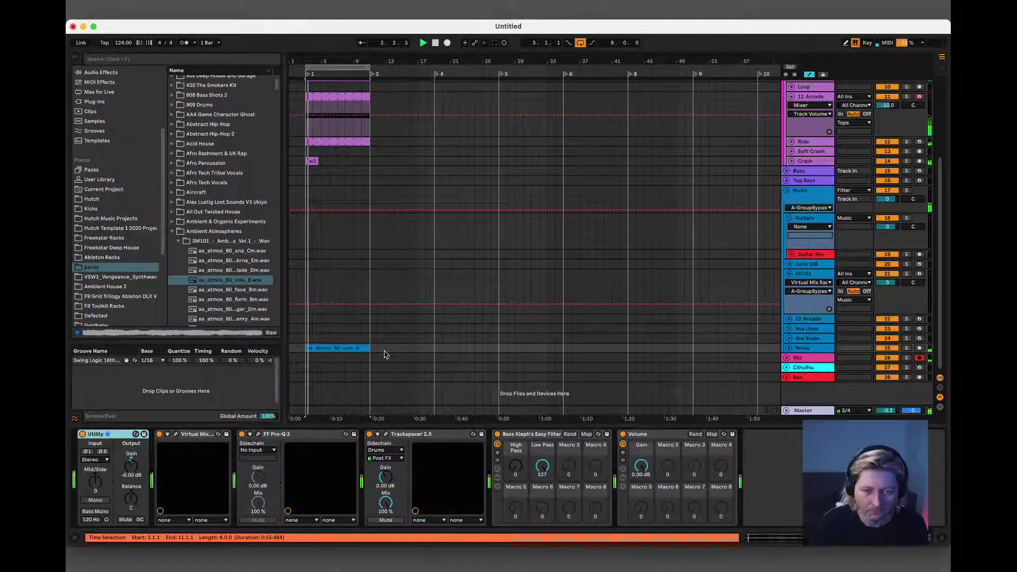
# - Open the atmosphere clip on the Noise track and set its Beats warp mode to preserve 1/16 divisions
pyautogui.click(329, 348)
pyautogui.click(176, 442)
pyautogui.click(181, 437)
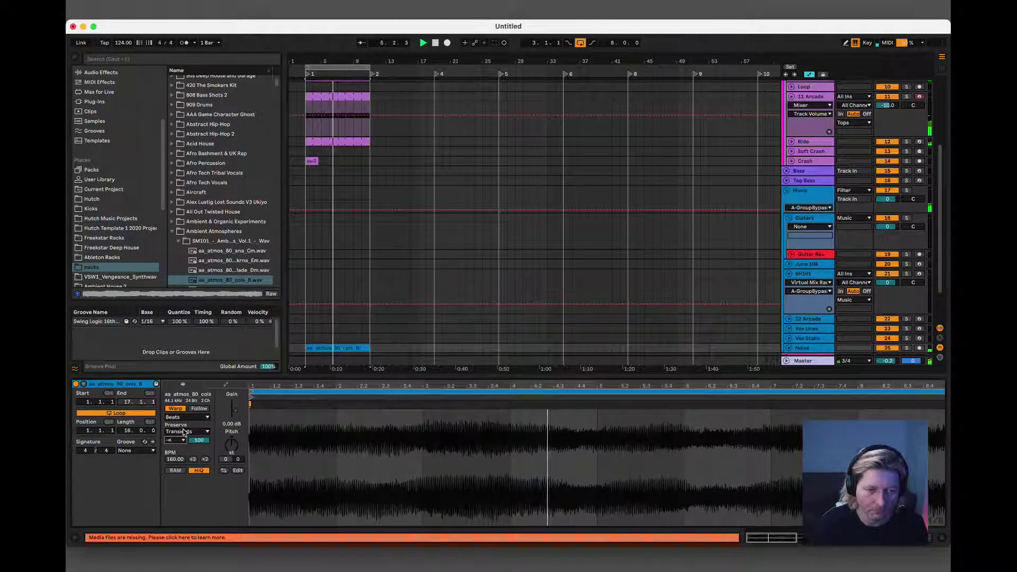
pyautogui.click(185, 432)
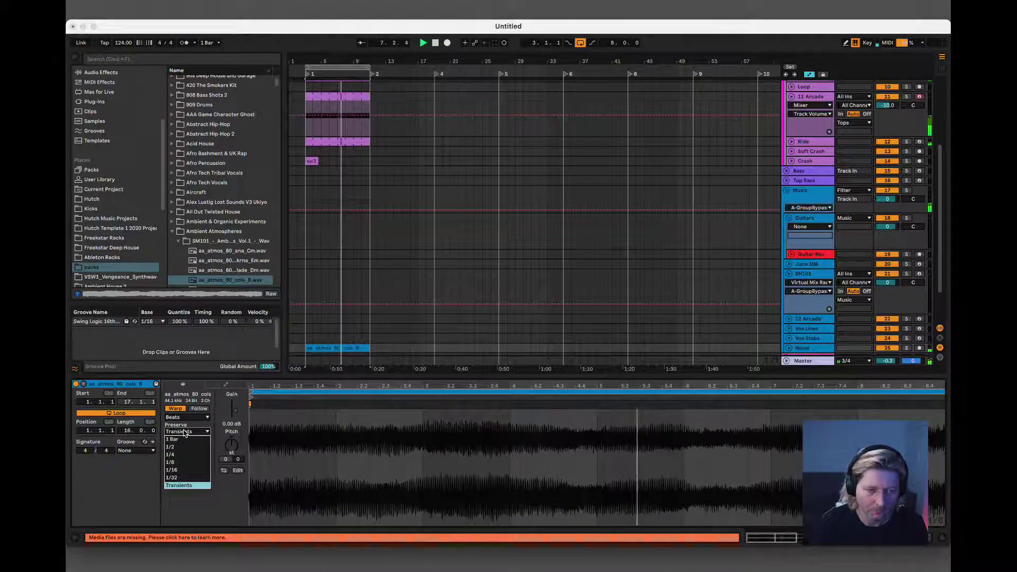
pyautogui.click(185, 432)
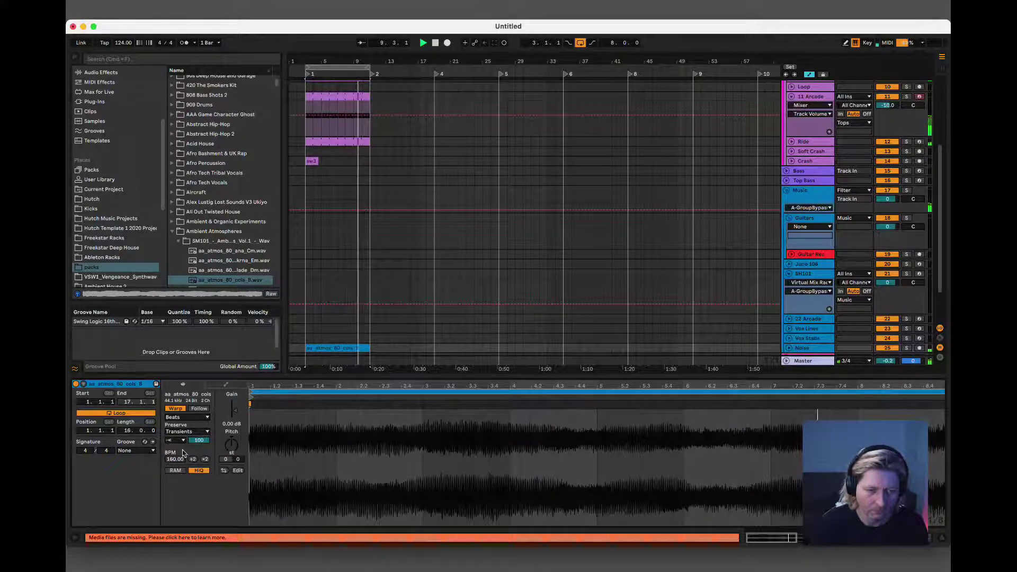
pyautogui.click(191, 418)
pyautogui.click(192, 419)
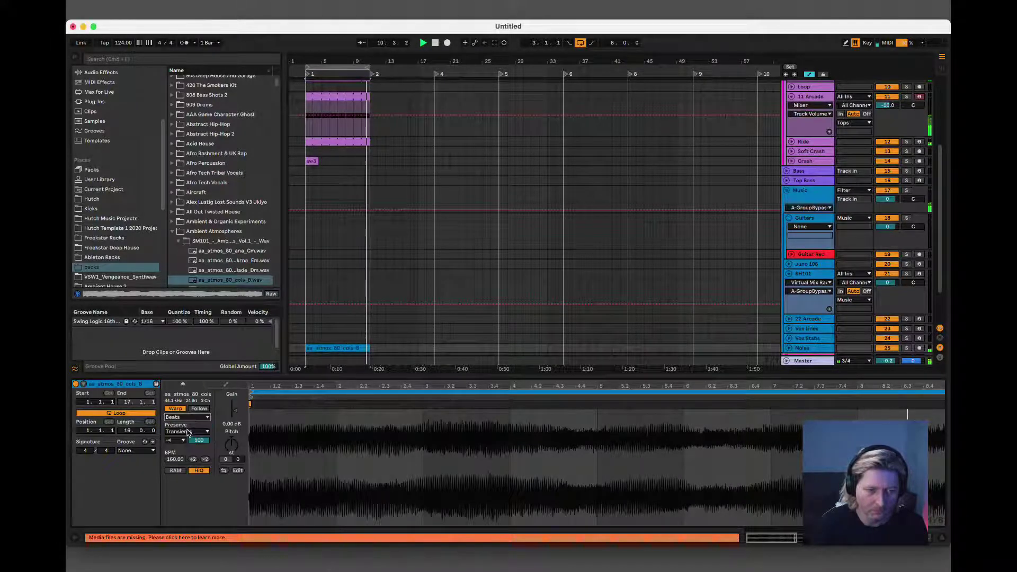
pyautogui.click(188, 432)
pyautogui.click(183, 473)
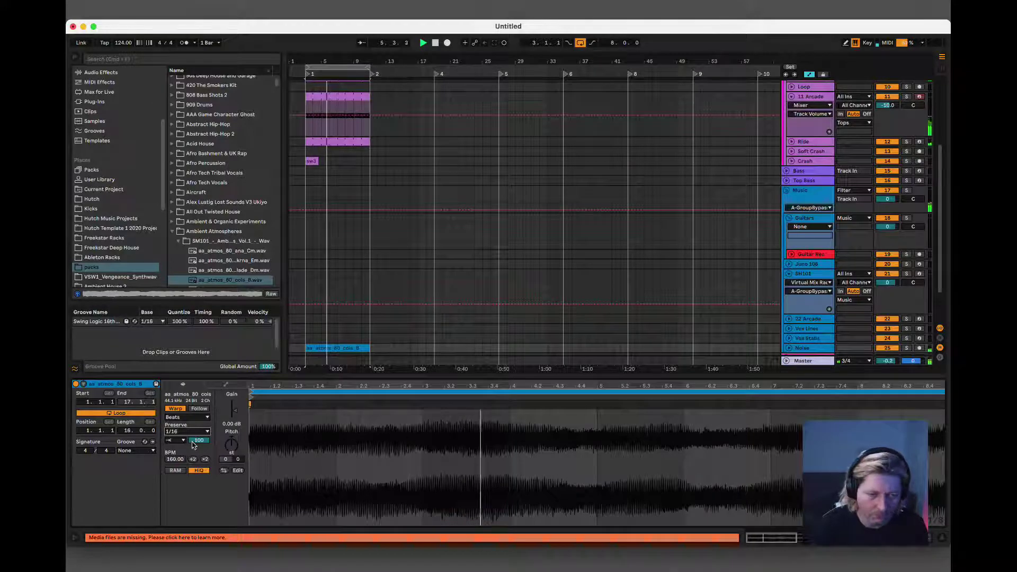
# - Set the atmosphere clip's transient loop mode to back-and-forth and hide the clip details
pyautogui.click(198, 440)
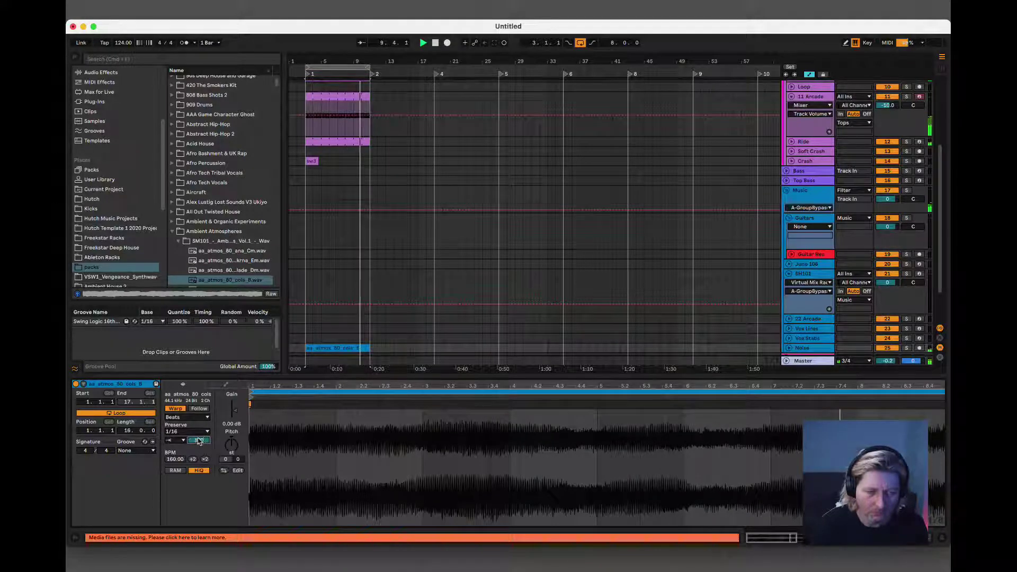
pyautogui.click(179, 444)
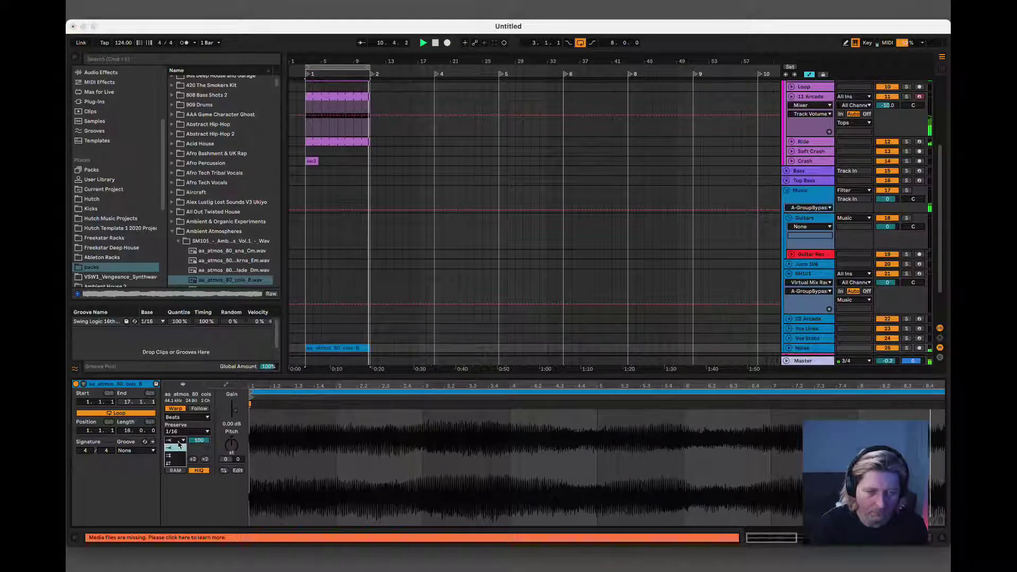
pyautogui.click(177, 465)
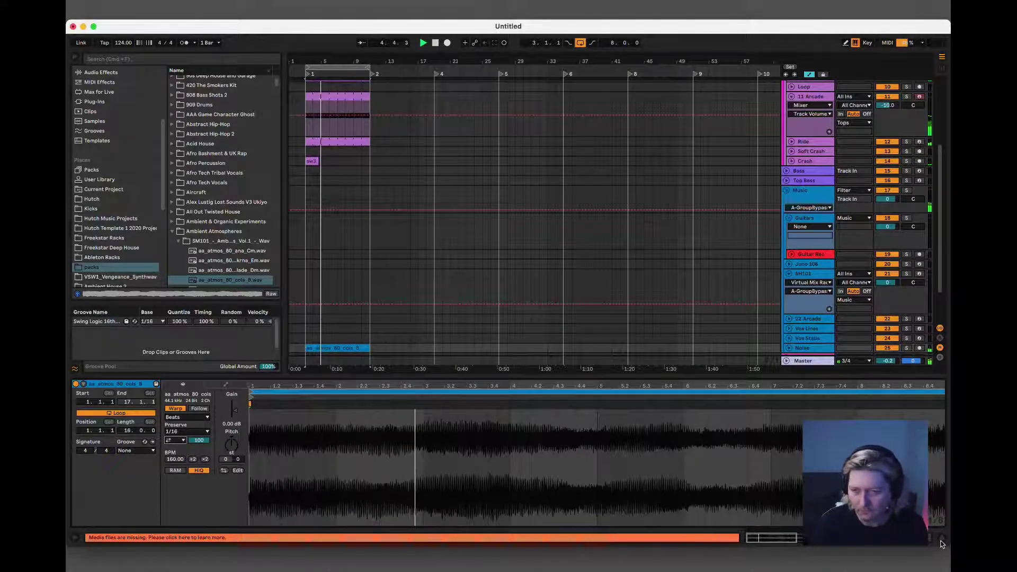
pyautogui.press('super+alt+l')
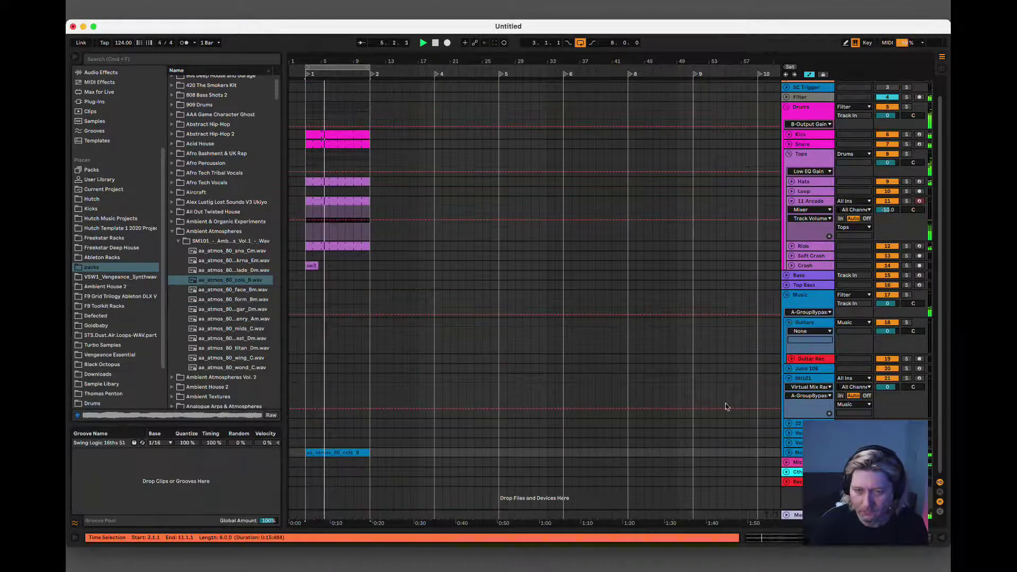
# - Unfold the Noise track and arm the Bass track for recording
pyautogui.click(788, 453)
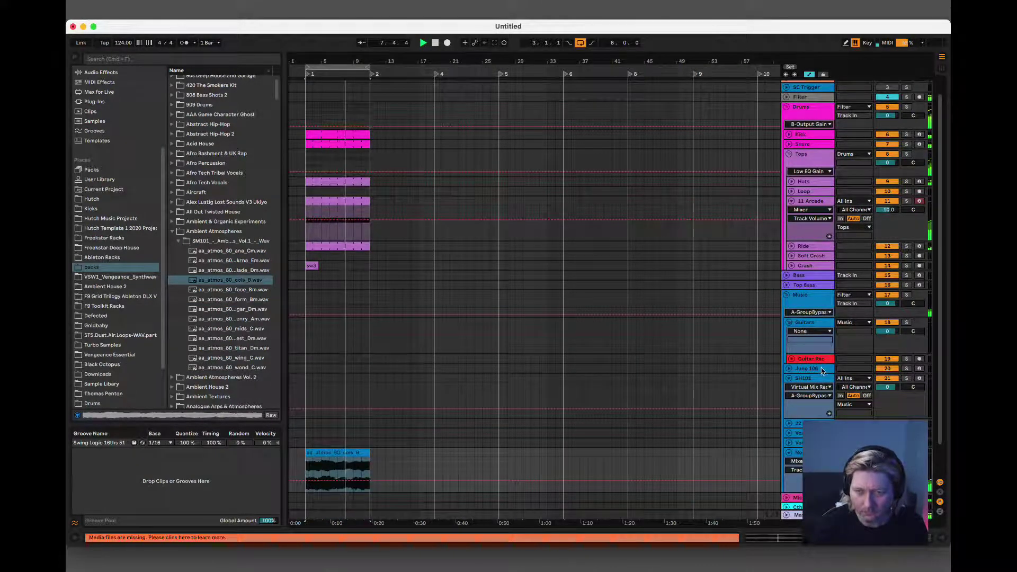
pyautogui.click(806, 369)
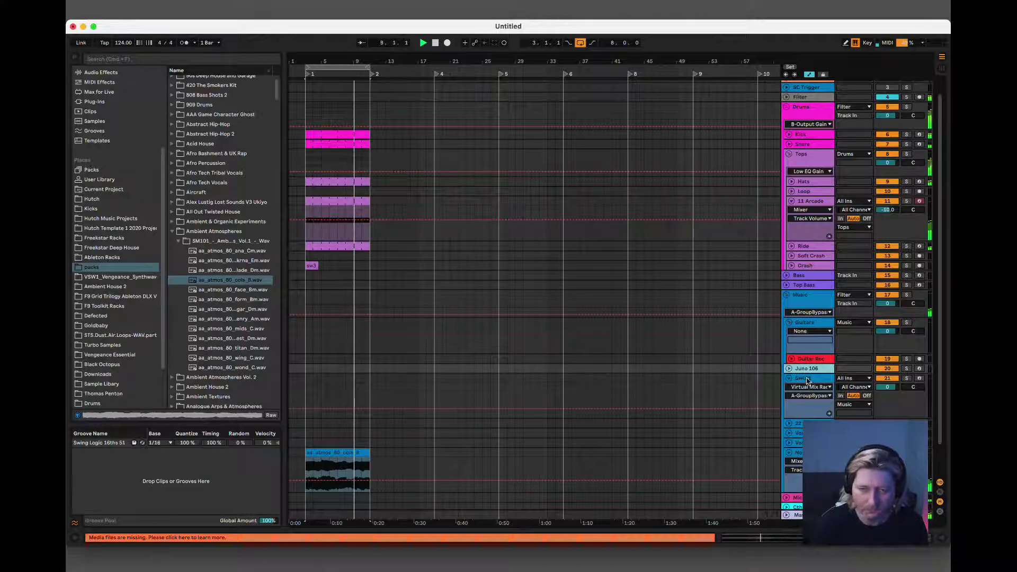
pyautogui.click(805, 378)
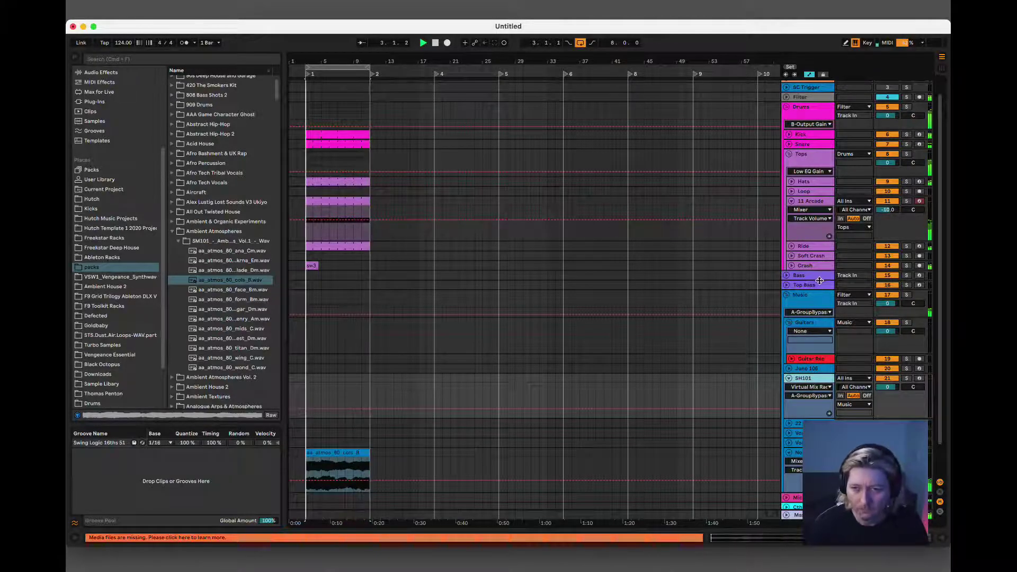
pyautogui.click(798, 274)
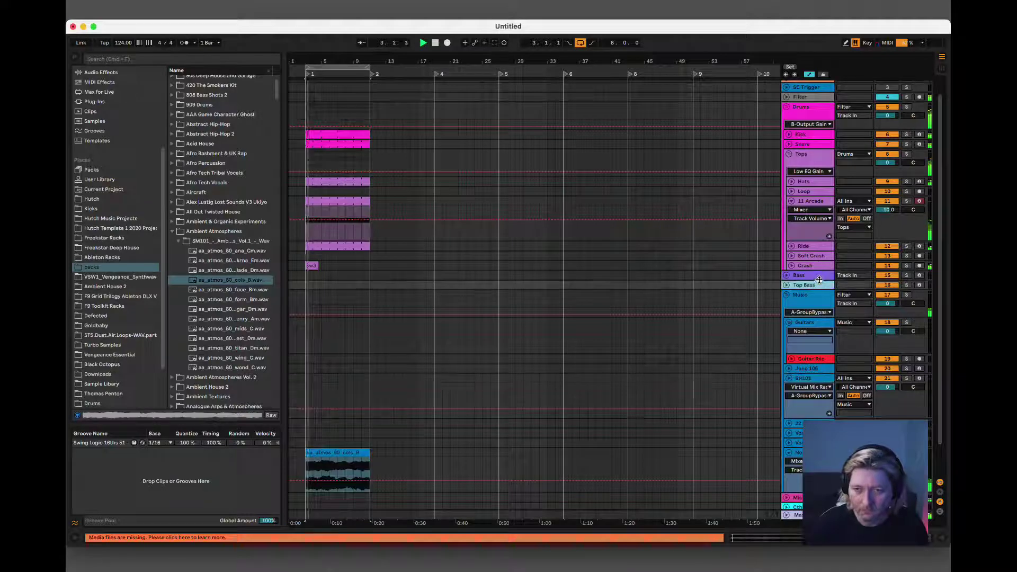
pyautogui.click(920, 275)
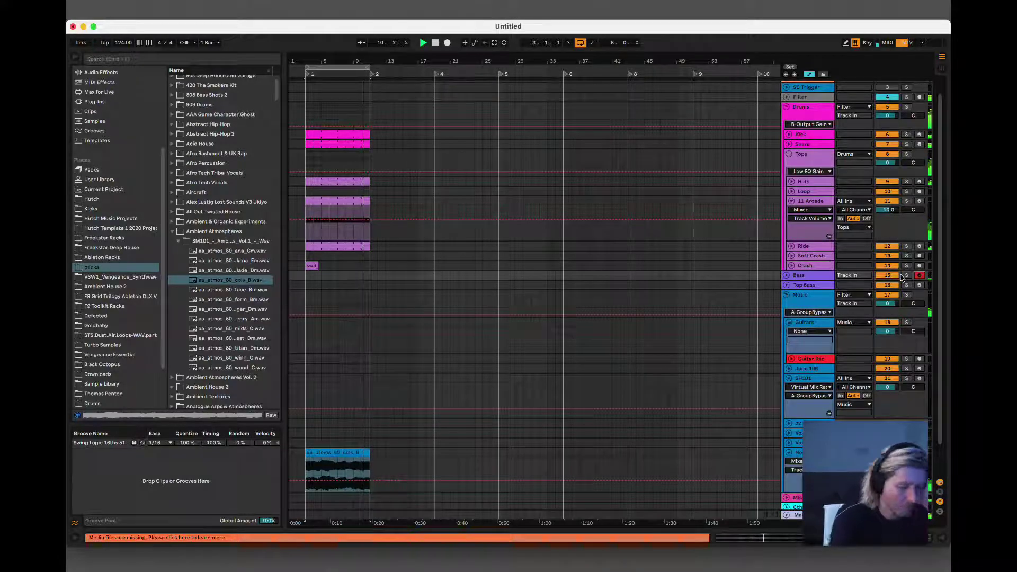
pyautogui.click(794, 275)
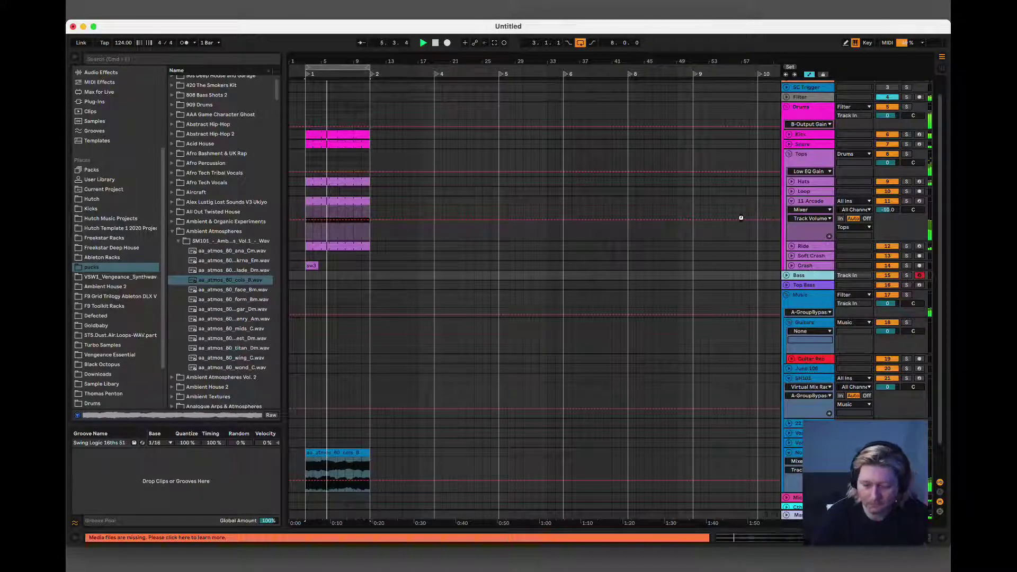
pyautogui.moveTo(744, 220)
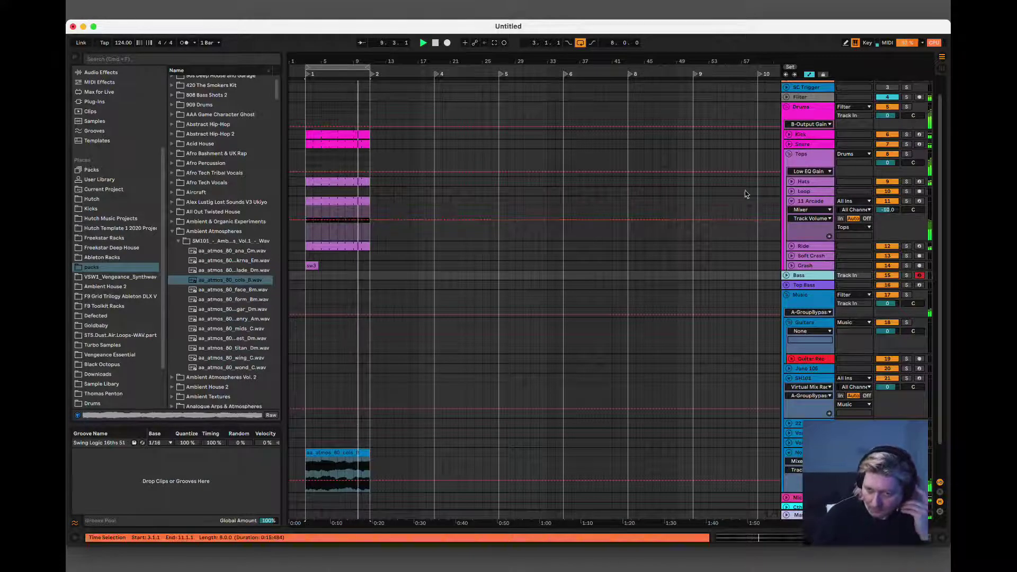
# - Set the Master track's volume to 0.0 dB in the Session View mixer and return to the arrangement
pyautogui.press('Tab')
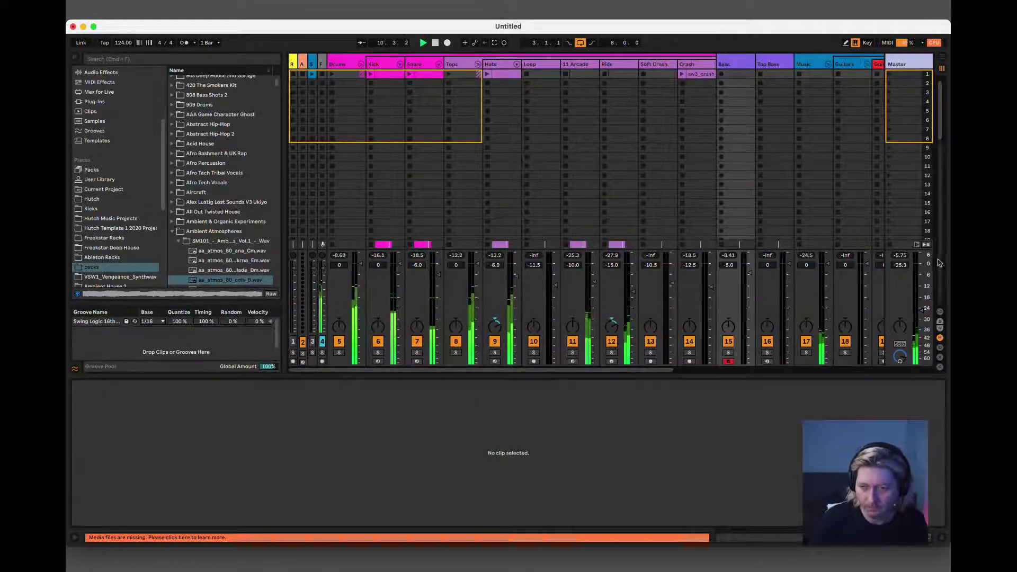
pyautogui.moveTo(925, 323); pyautogui.dragTo(920, 313)
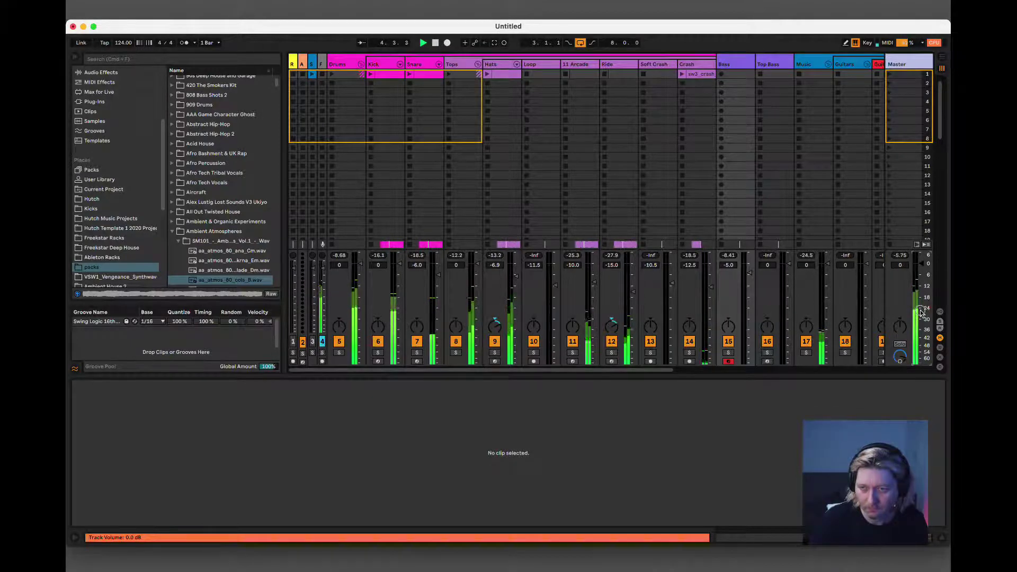
pyautogui.press('Tab')
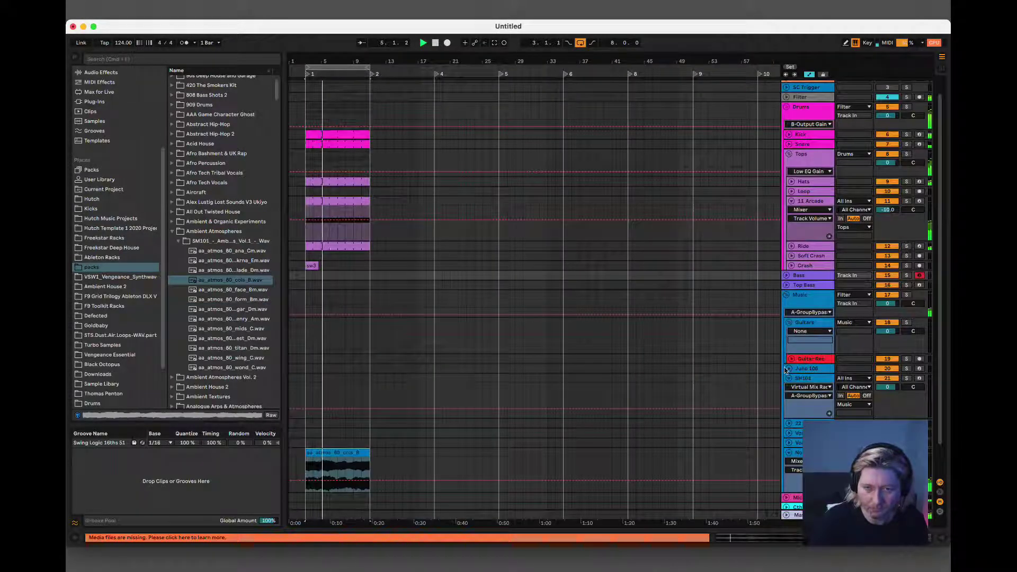
# - Inspect the device chains of the Juno 106 and Bass tracks
pyautogui.click(812, 280)
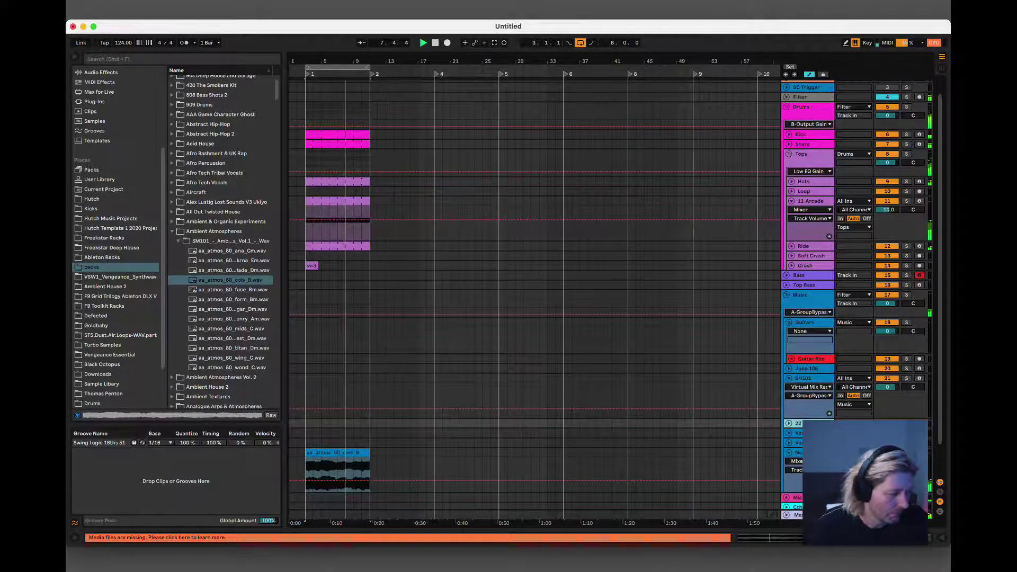
pyautogui.click(818, 371)
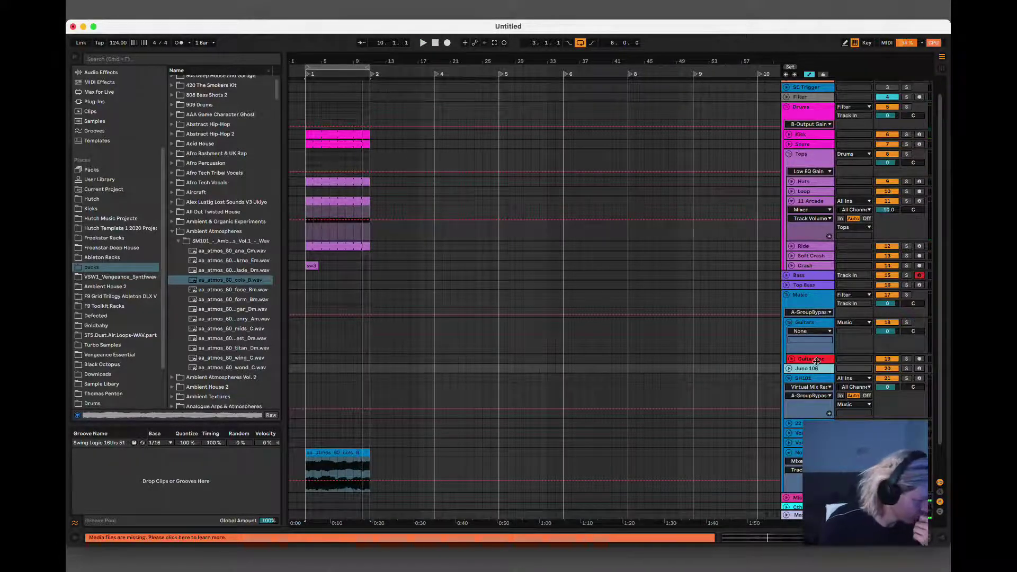
pyautogui.doubleClick(817, 361)
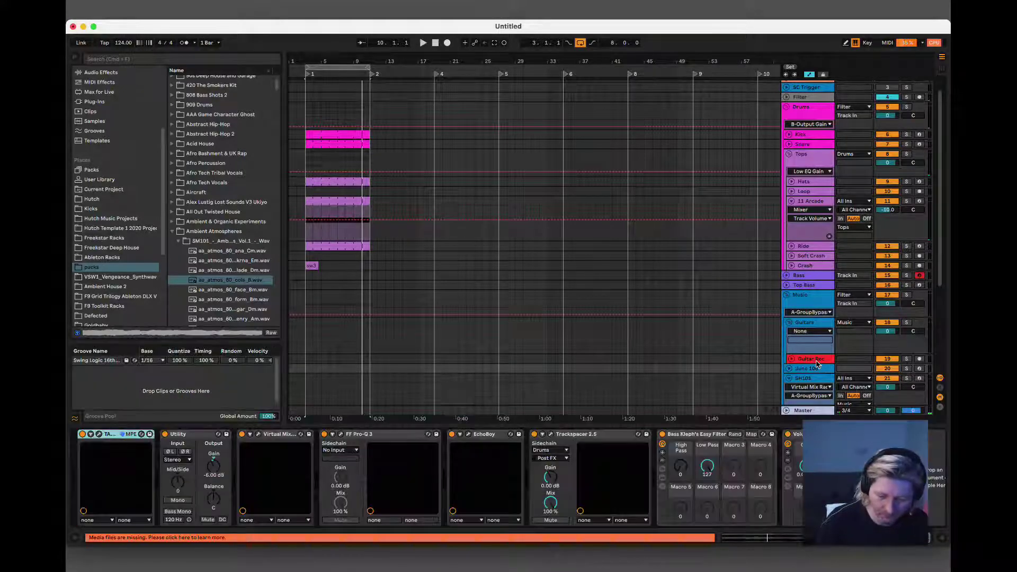
pyautogui.click(816, 275)
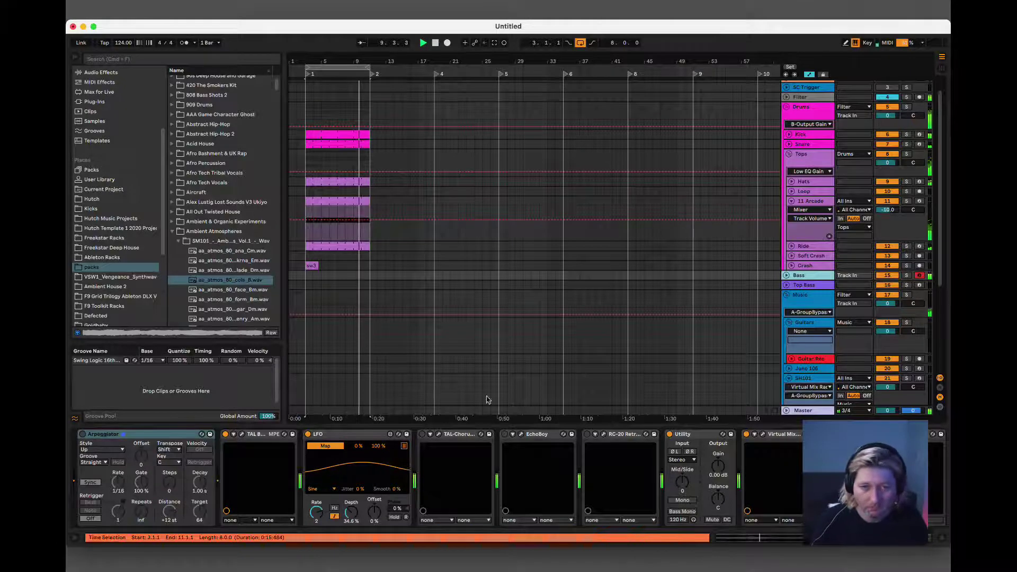
pyautogui.click(312, 276)
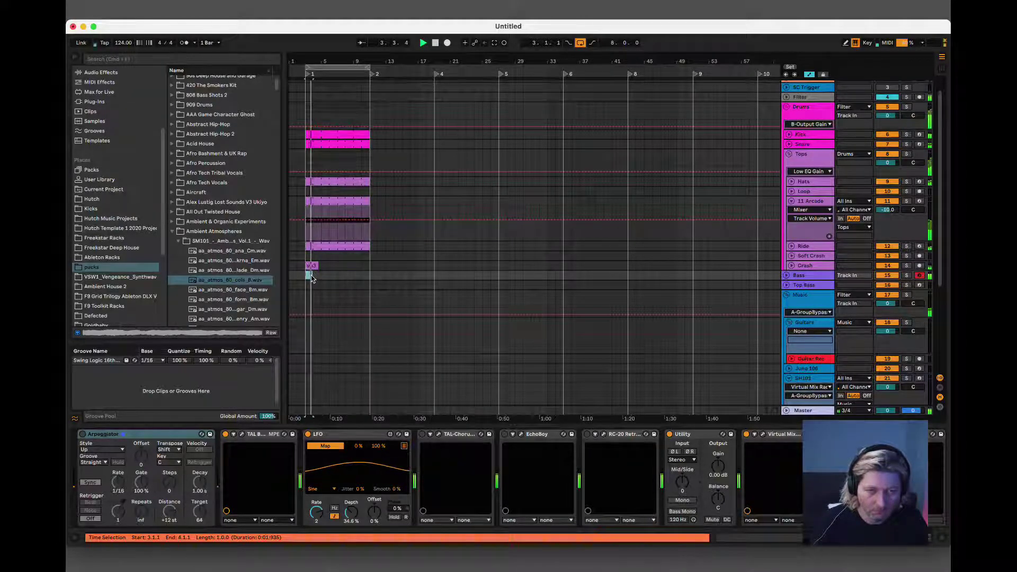
# - Create an empty one-bar MIDI clip on the SH101 track at 3.1.1 and extend its loop to 11.1.1
pyautogui.click(802, 368)
pyautogui.click(802, 378)
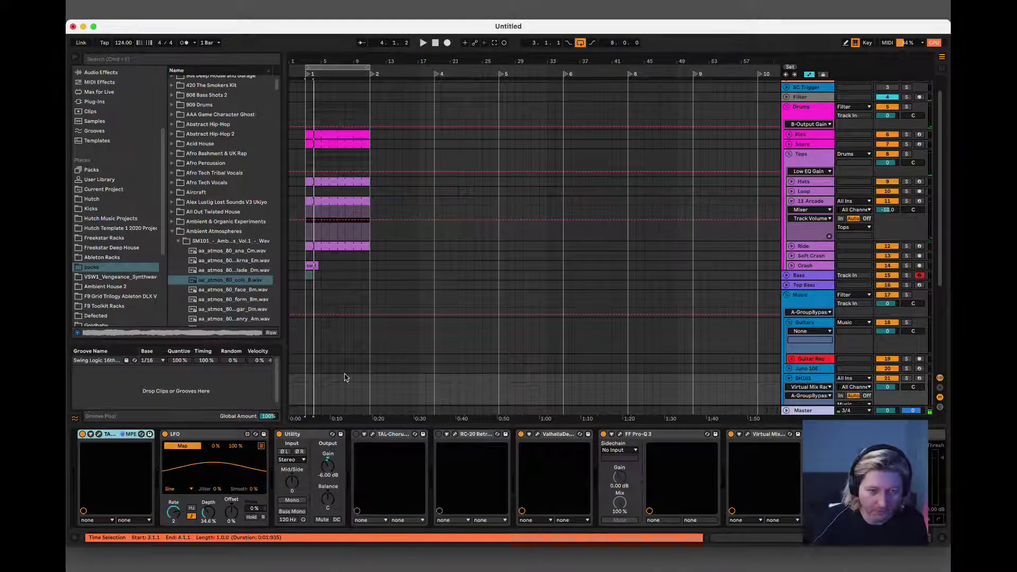
pyautogui.click(310, 384)
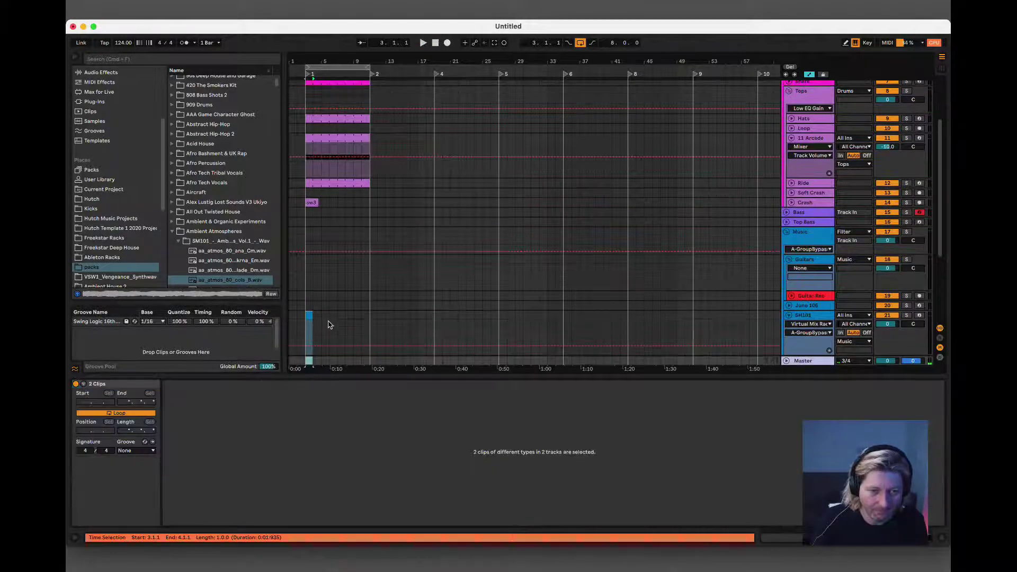
pyautogui.moveTo(311, 315); pyautogui.dragTo(366, 311)
pyautogui.press('super+shift+m')
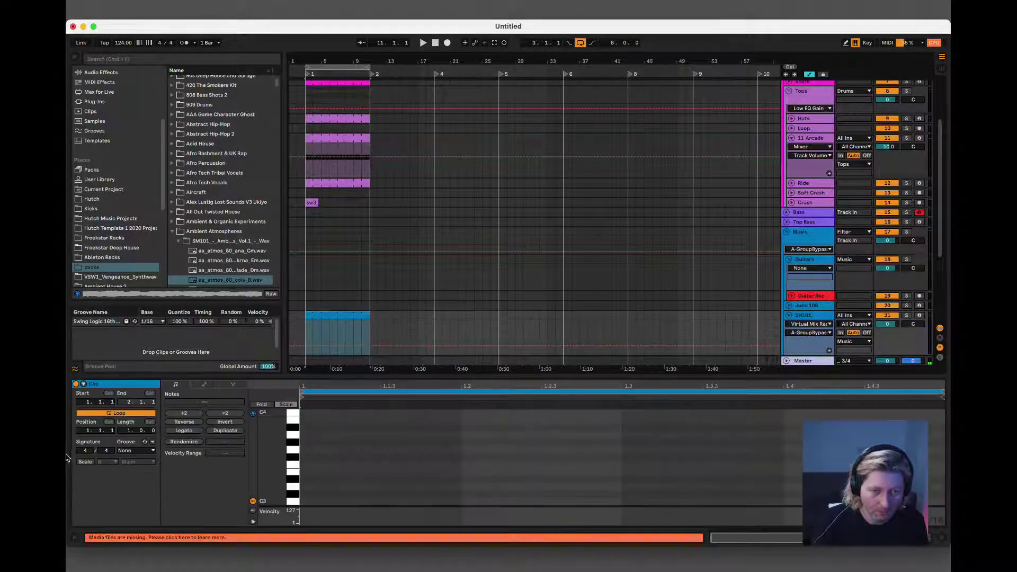
# - Turn on the B Major scale for the SH101 clip and enter sixteenth notes F#4, G#4, D#4 and F#4 in the first beat
pyautogui.click(83, 462)
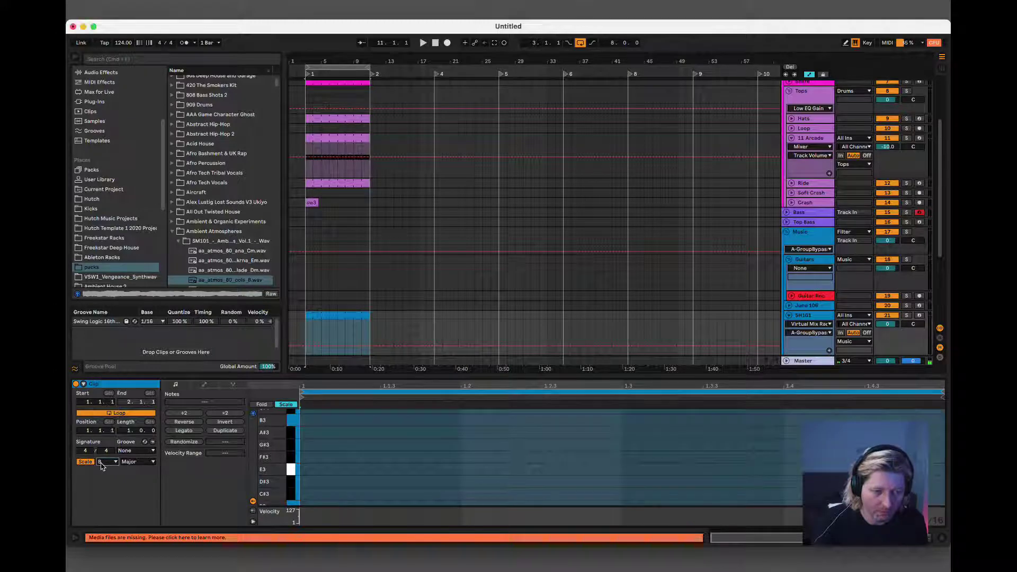
pyautogui.doubleClick(324, 447)
pyautogui.moveTo(324, 449); pyautogui.dragTo(446, 444)
pyautogui.hotkey('shift', 'Up')
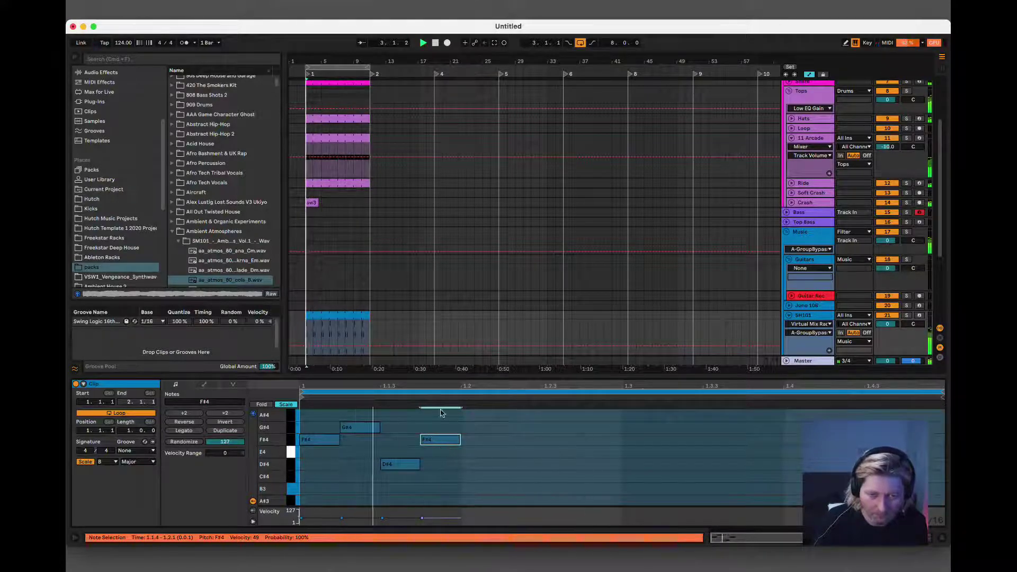
# - Duplicate the four-note SH101 pattern three times to fill the one-bar clip
pyautogui.moveTo(301, 411); pyautogui.dragTo(463, 475)
pyautogui.press('super+d')
pyautogui.press('super+d')
pyautogui.press('super+d')
# - Vary the SH101 pattern by moving the first note of beat 2 to A#4 and the first note of beat 4 to D#4
pyautogui.scroll(3, 492, 476)
pyautogui.click(475, 465)
pyautogui.moveTo(477, 460); pyautogui.dragTo(481, 439)
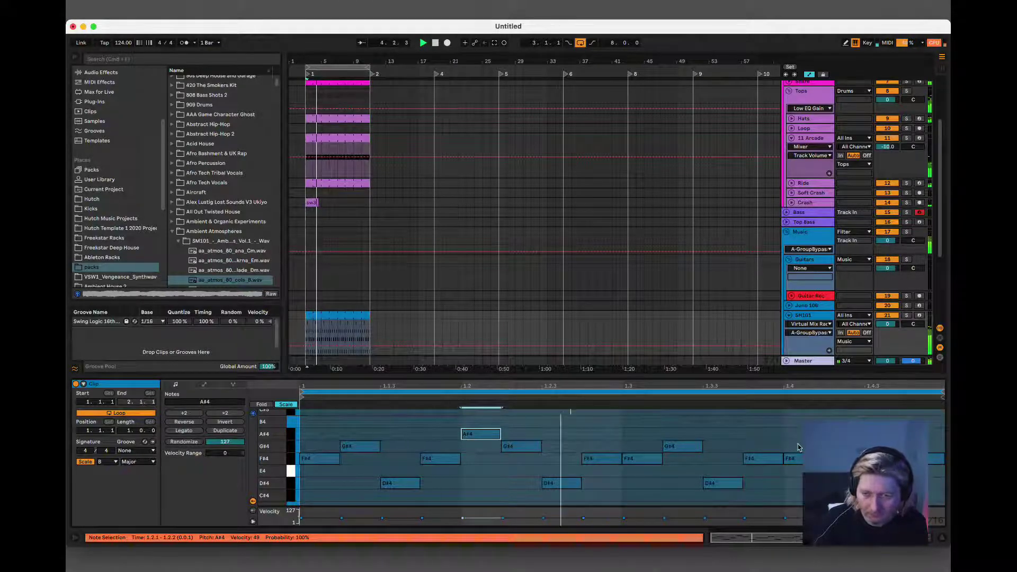
pyautogui.moveTo(800, 463); pyautogui.dragTo(800, 487)
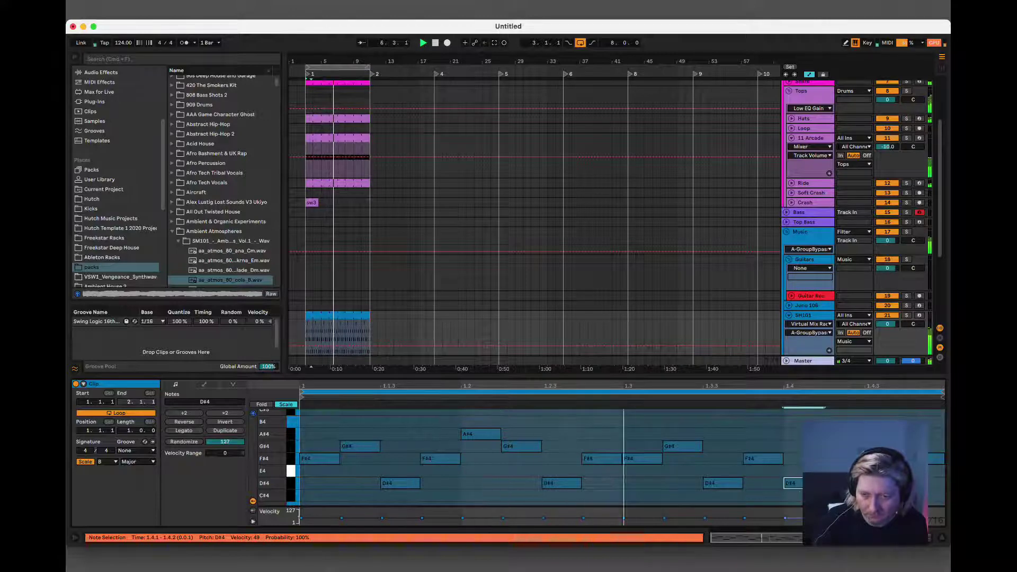
# - Shape the SH101 track's TAL BassLine 101 patch with a shorter envelope decay, LFO rate 0.02 and added noise, and close the plug-in
pyautogui.scroll(-1, 800, 485)
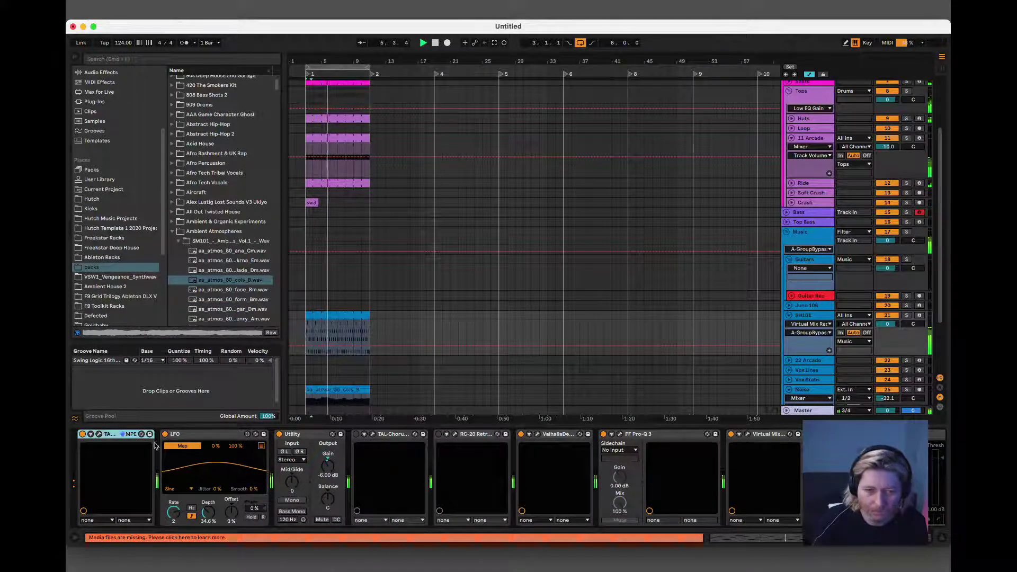
pyautogui.click(99, 434)
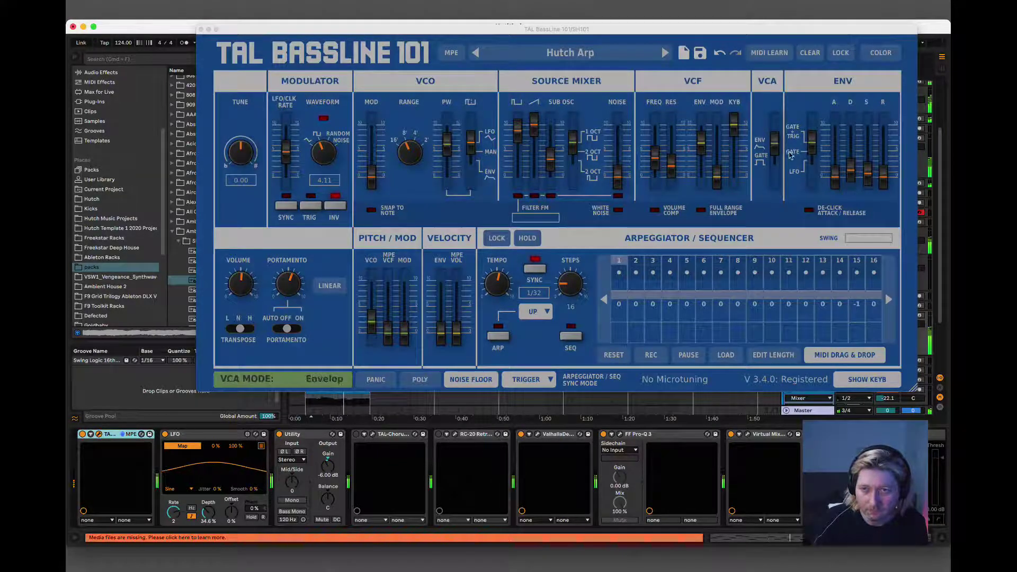
pyautogui.click(850, 173)
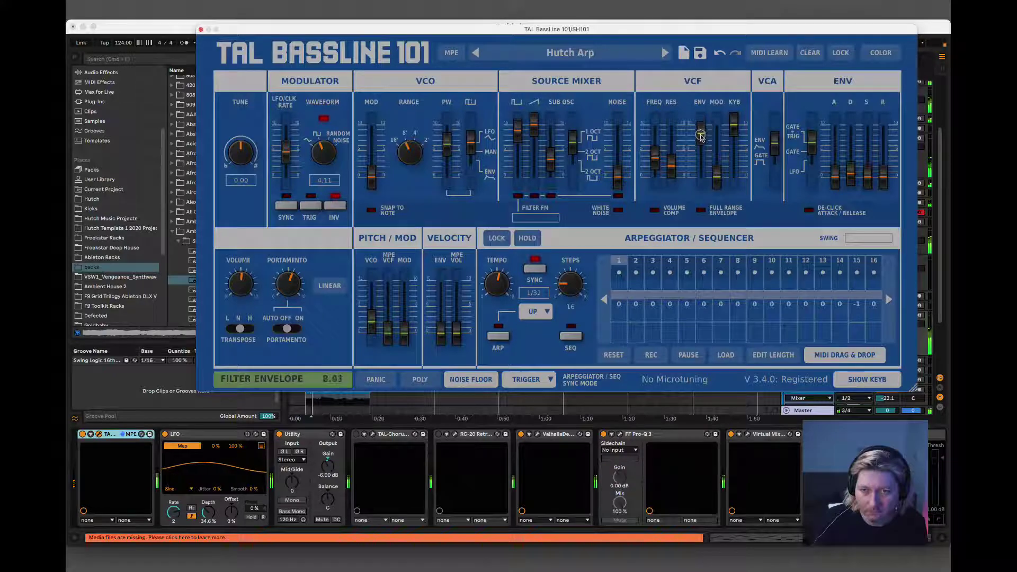
pyautogui.moveTo(287, 154); pyautogui.dragTo(287, 145)
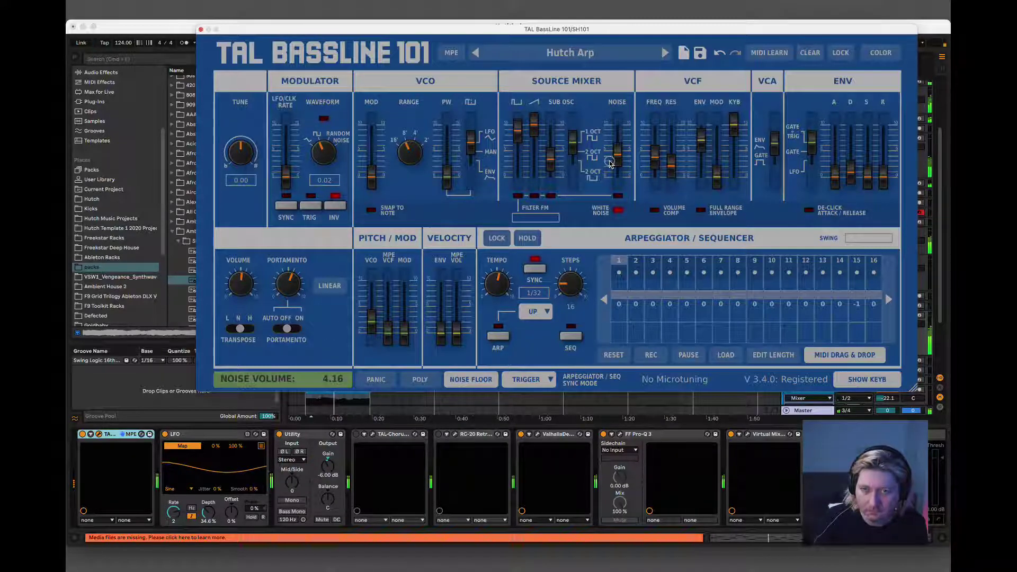
pyautogui.click(201, 29)
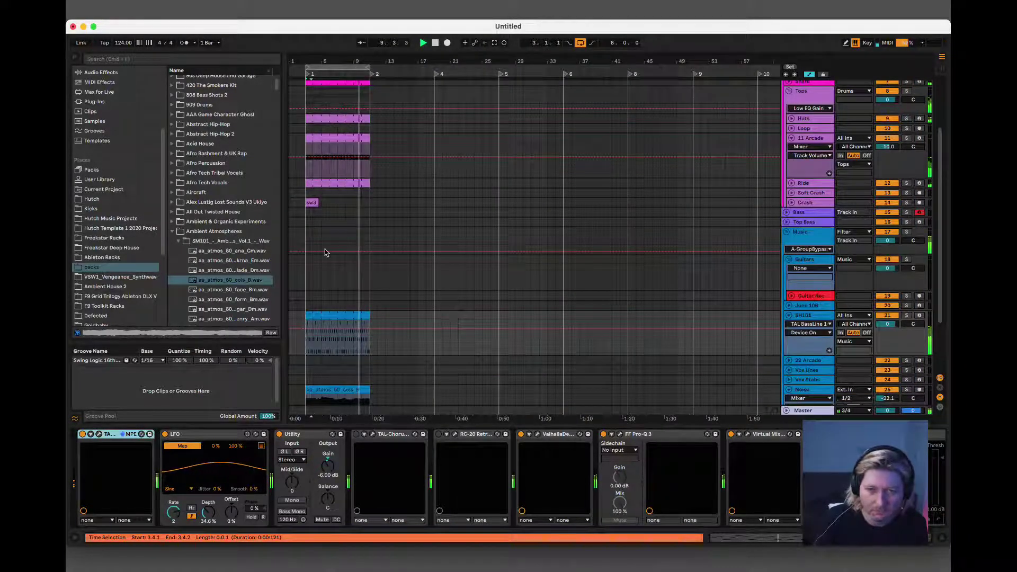
# - Record a bass part on the Bass track across the loop and cut the recorded clip to four bars, from 3.1.1 to 7.1.1
pyautogui.click(823, 213)
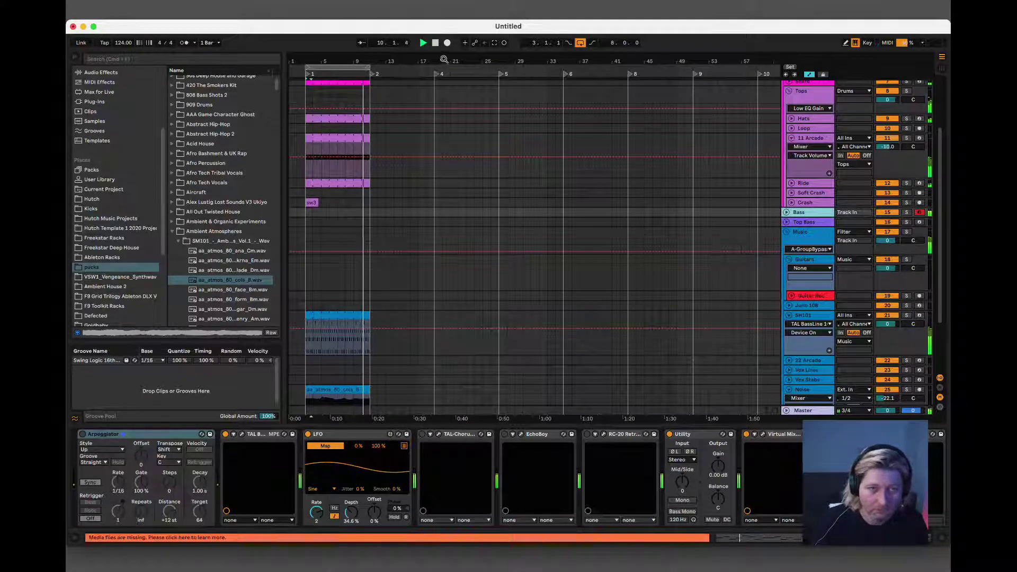
pyautogui.click(448, 43)
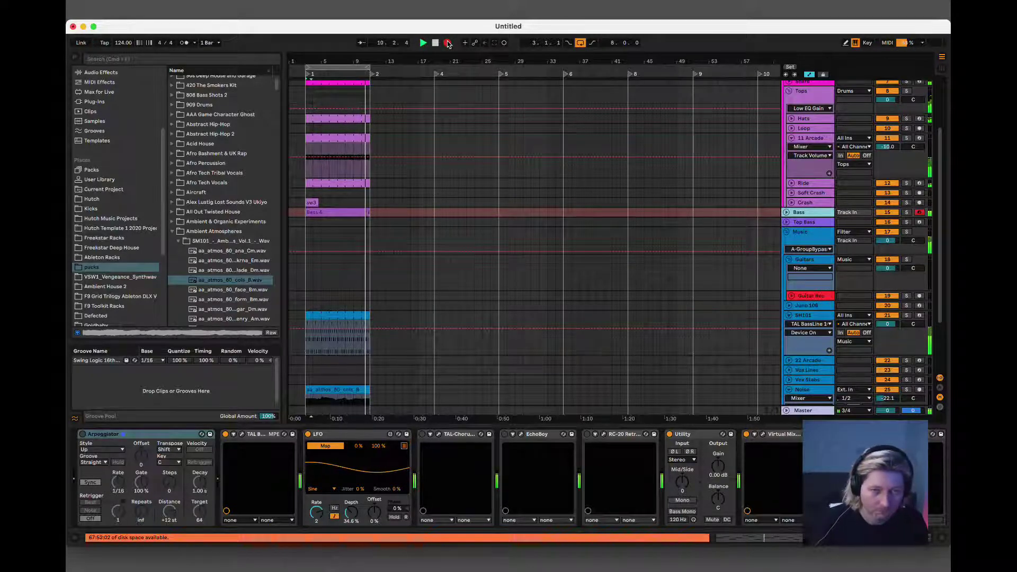
pyautogui.press('space')
pyautogui.click(306, 223)
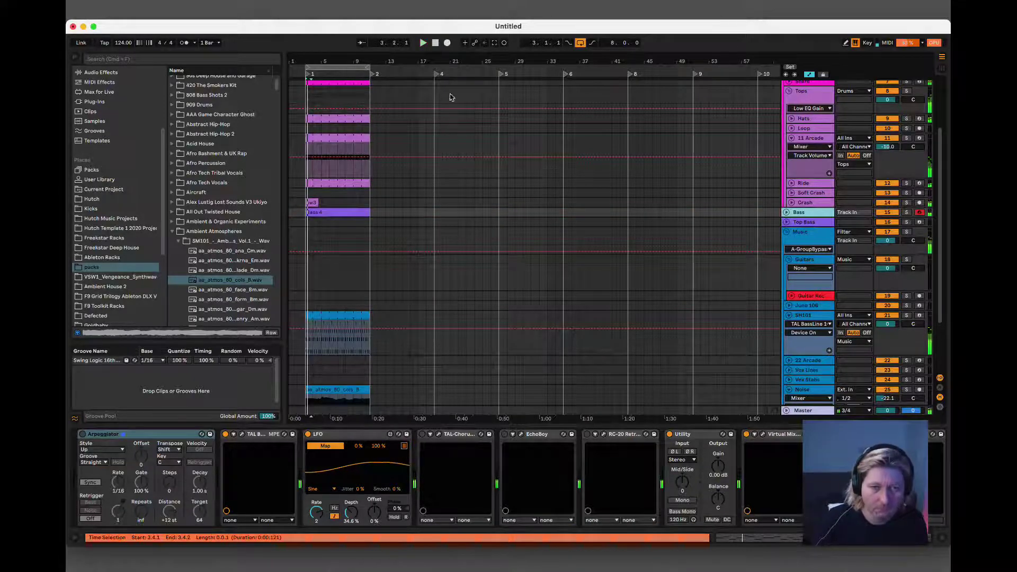
pyautogui.moveTo(307, 214); pyautogui.dragTo(335, 212)
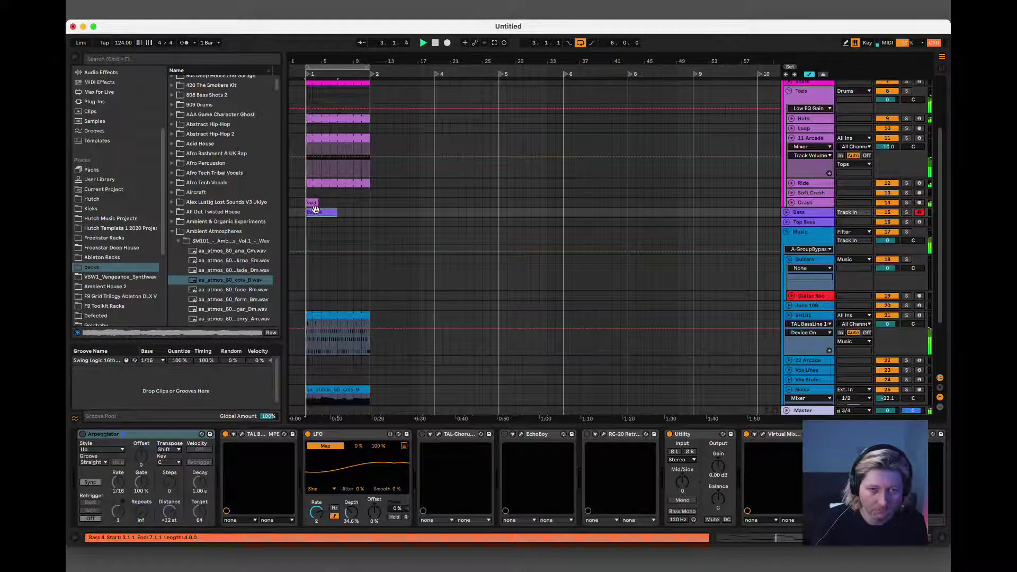
# - Delete the trailing F#2 note in the Bass clip and extend the E2 note to the end of the clip
pyautogui.doubleClick(316, 211)
pyautogui.press('super+a')
pyautogui.press('space')
pyautogui.click(293, 485)
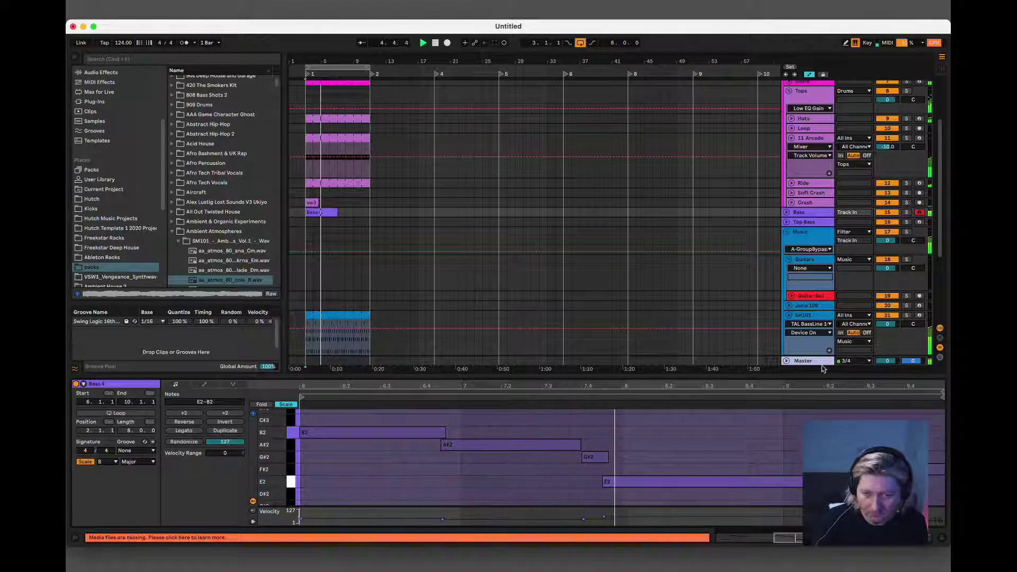
pyautogui.click(935, 470)
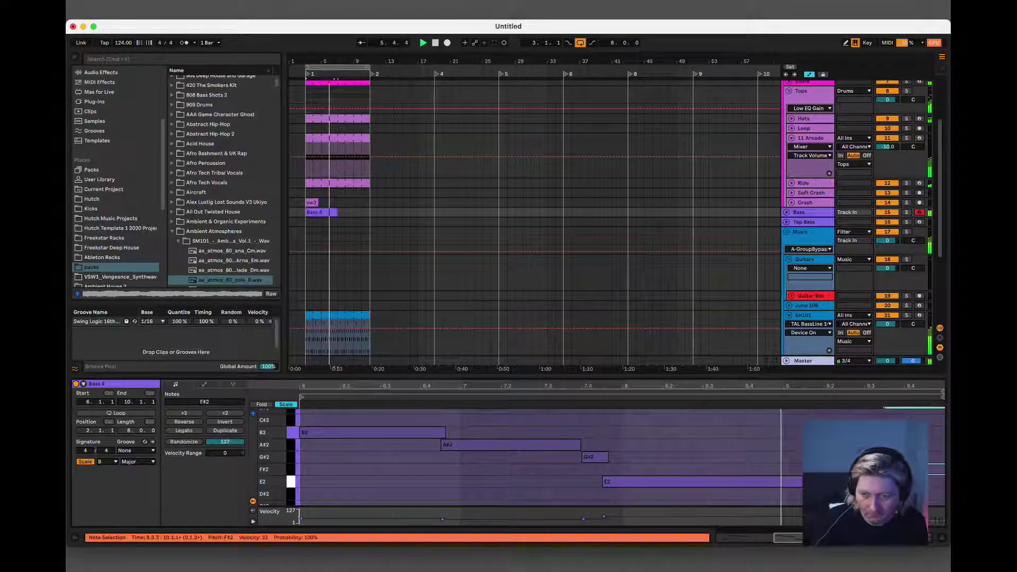
pyautogui.click(942, 481)
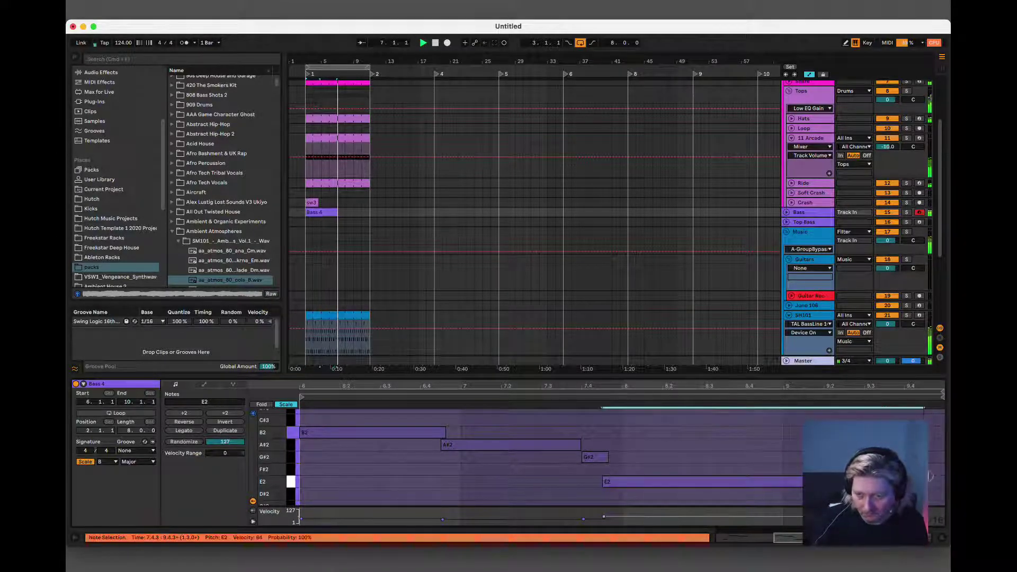
pyautogui.press('super+a')
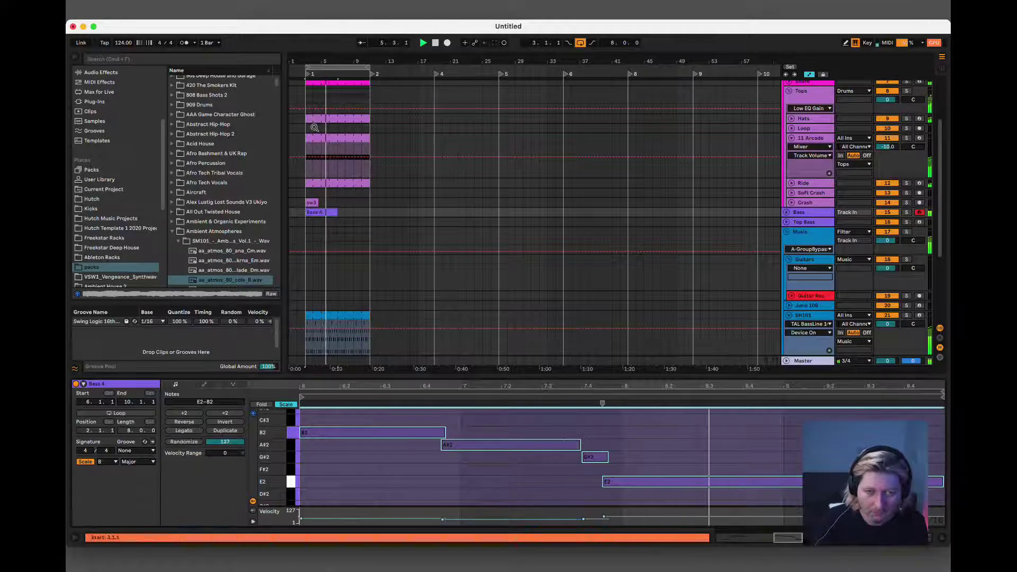
# - Duplicate the four-bar Bass clip and consolidate both copies into one eight-bar clip
pyautogui.click(331, 212)
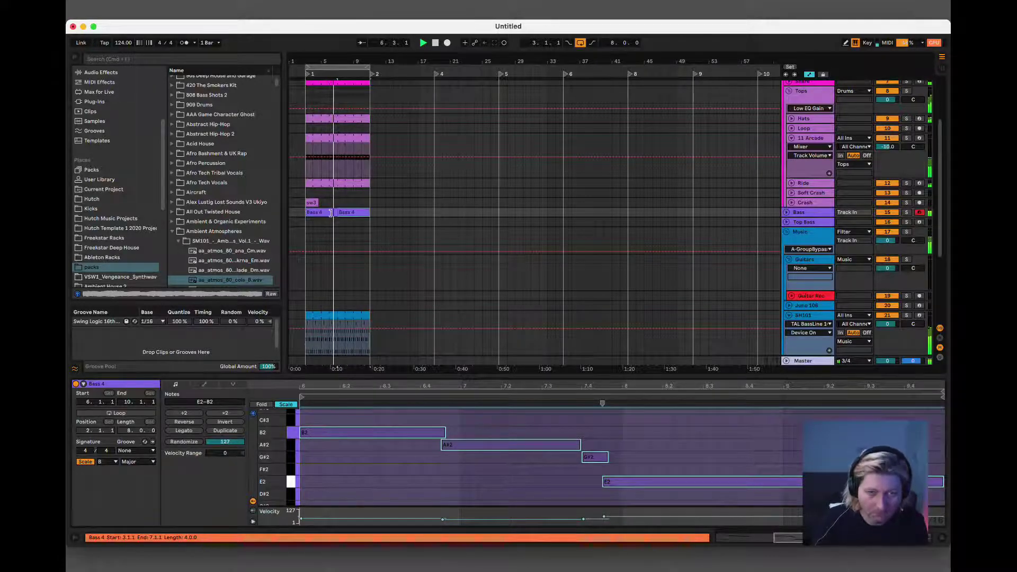
pyautogui.keyDown('shift'); pyautogui.click(332, 212); pyautogui.keyUp('shift')
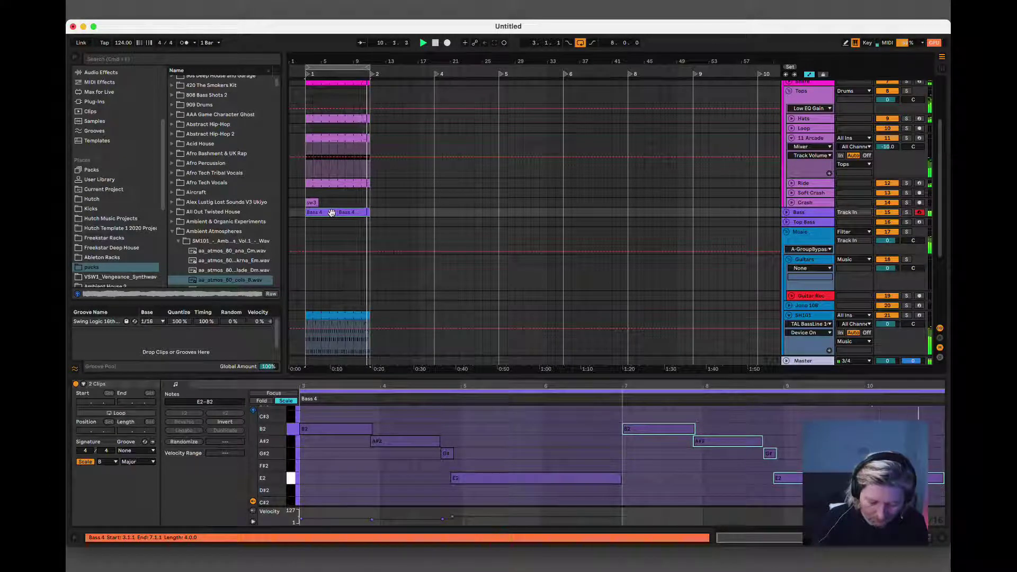
pyautogui.press('super+j')
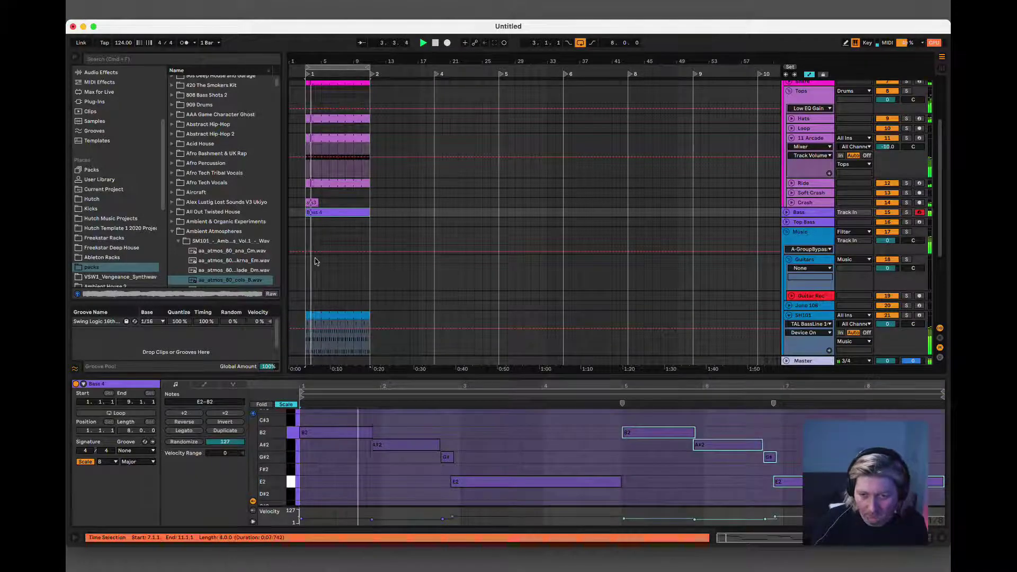
# - Add a one-beat note at 5.3.3 in the Bass clip, audition it at F#3 and move it down to C#3
pyautogui.scroll(3, 657, 432)
pyautogui.doubleClick(675, 433)
pyautogui.moveTo(682, 433); pyautogui.dragTo(692, 426)
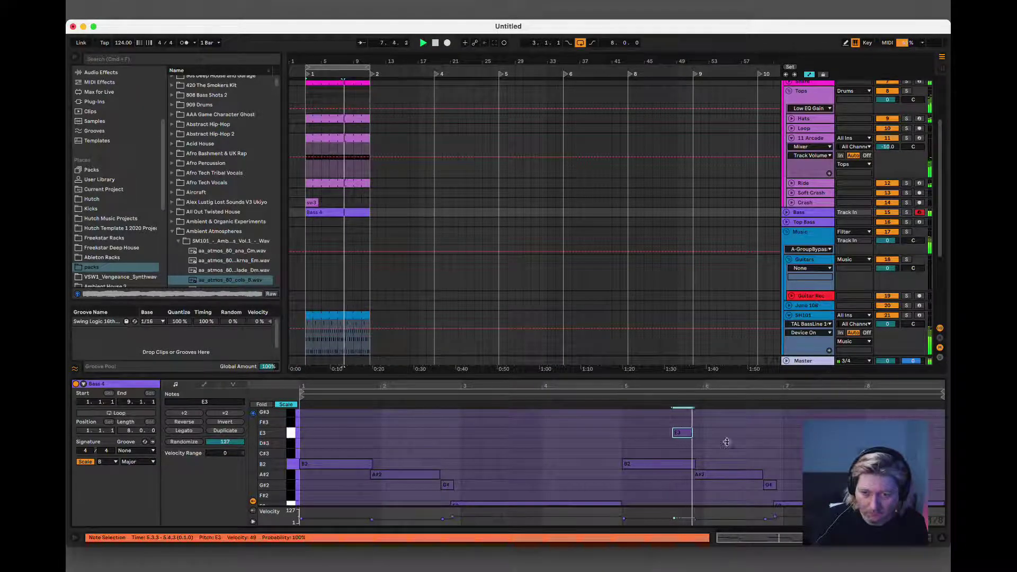
pyautogui.press('space')
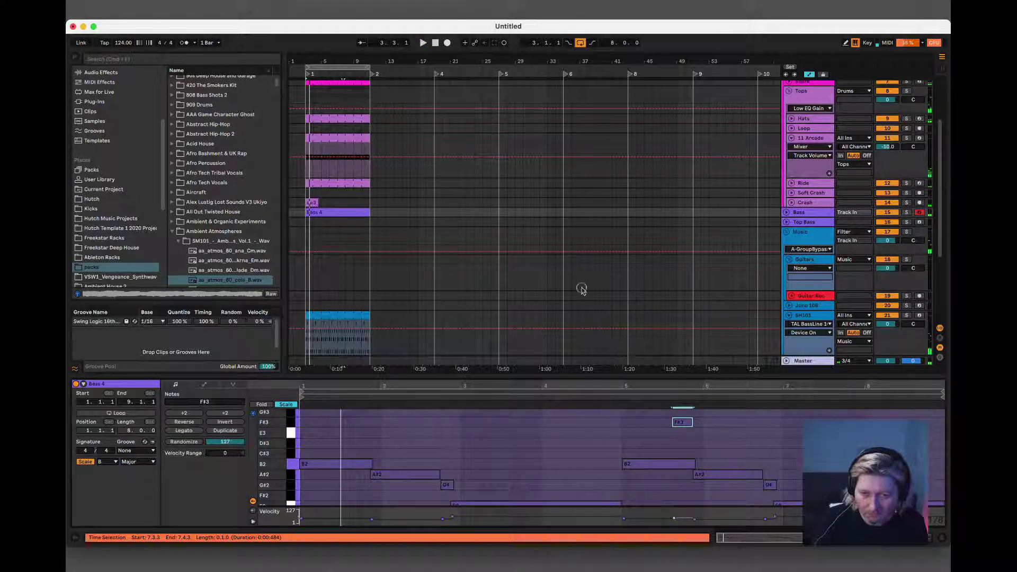
pyautogui.click(622, 401)
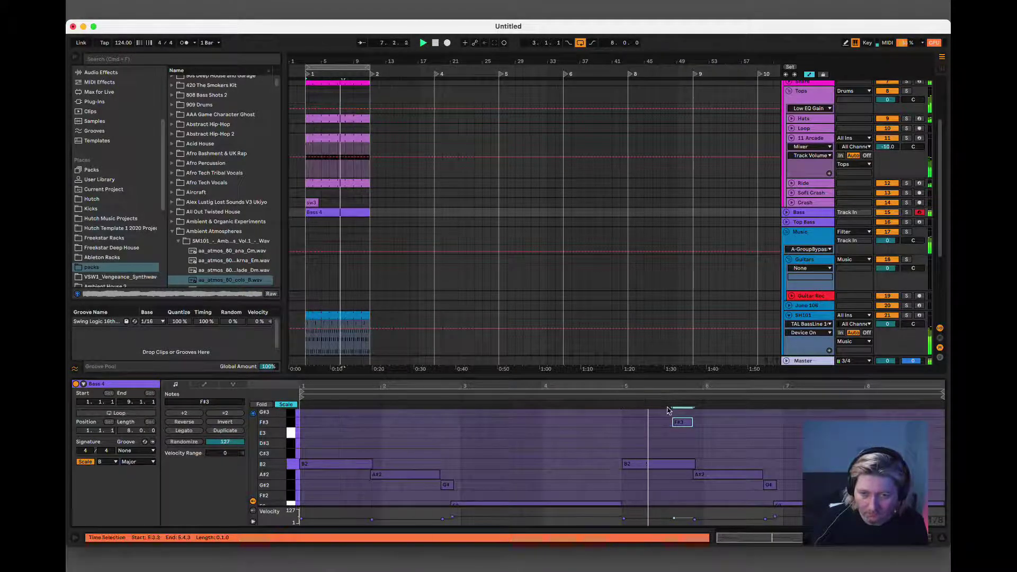
pyautogui.moveTo(682, 424); pyautogui.dragTo(685, 456)
pyautogui.press('space')
pyautogui.click(669, 466)
pyautogui.click(684, 454)
pyautogui.press('space')
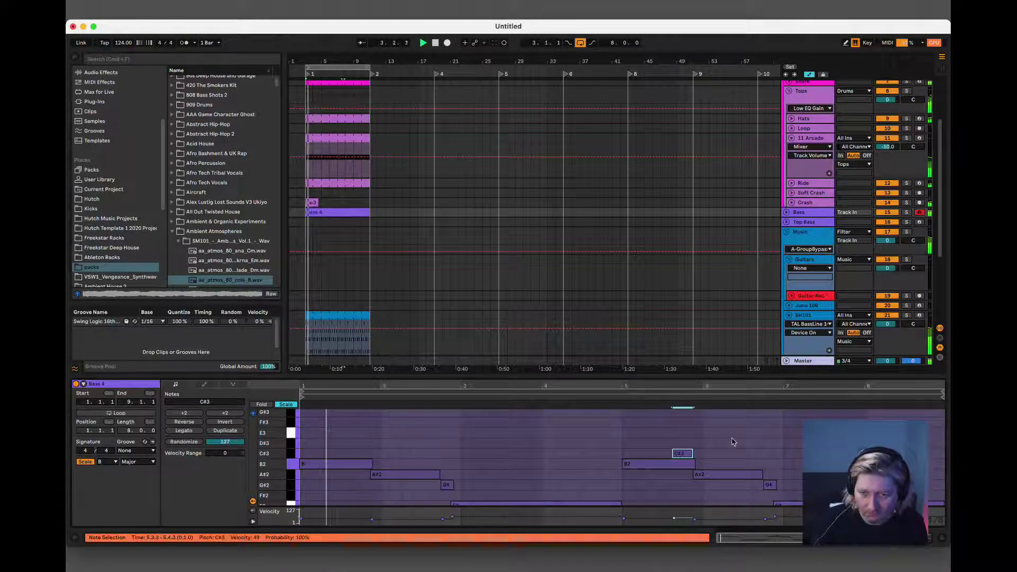
# - Shorten all the notes in the Bass clip slightly to remove their overlaps
pyautogui.press('super+a')
pyautogui.moveTo(692, 463)
pyautogui.mouseDown()
pyautogui.moveTo(672, 464)
pyautogui.moveTo(690, 461)
pyautogui.mouseUp()
pyautogui.click(699, 457)
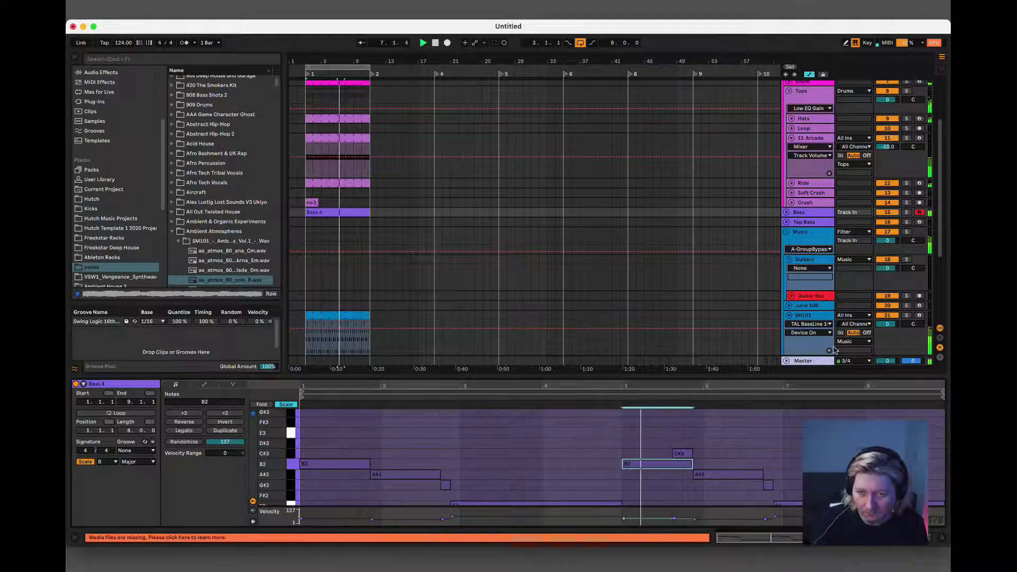
# - Audition the Bass track with its Arpeggiator switched on and off, and open its TAL BassLine 101 plug-in
pyautogui.click(799, 212)
pyautogui.click(82, 434)
pyautogui.click(82, 434)
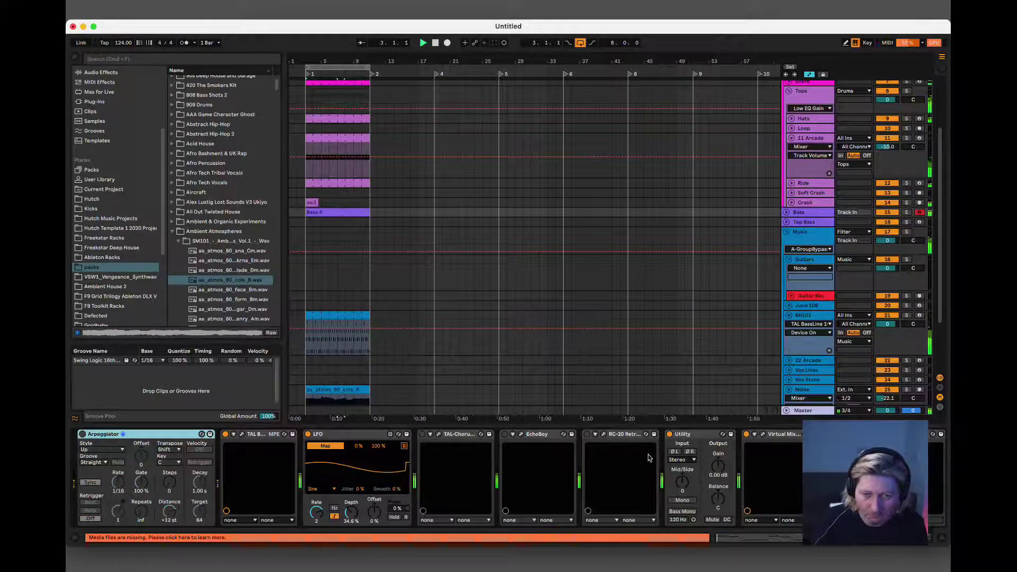
pyautogui.click(241, 434)
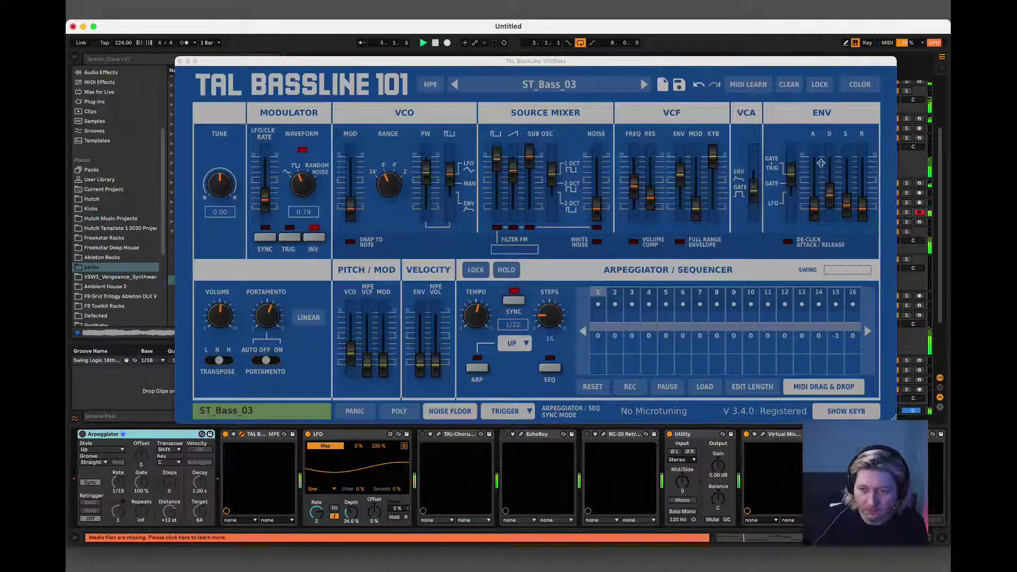
pyautogui.moveTo(789, 61); pyautogui.dragTo(641, 48)
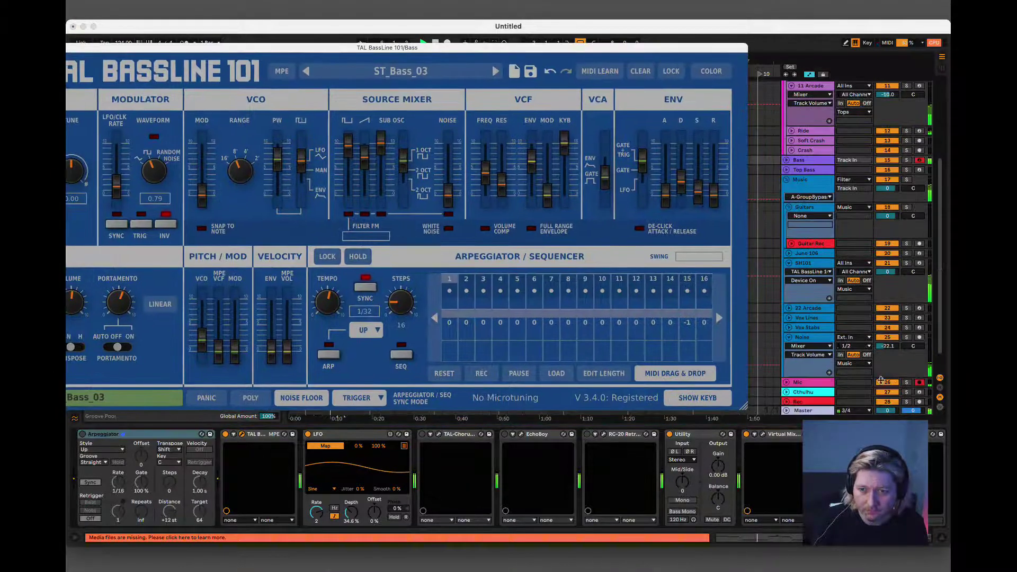
# - Arm the Rec track for recording and select it
pyautogui.scroll(-2, 823, 397)
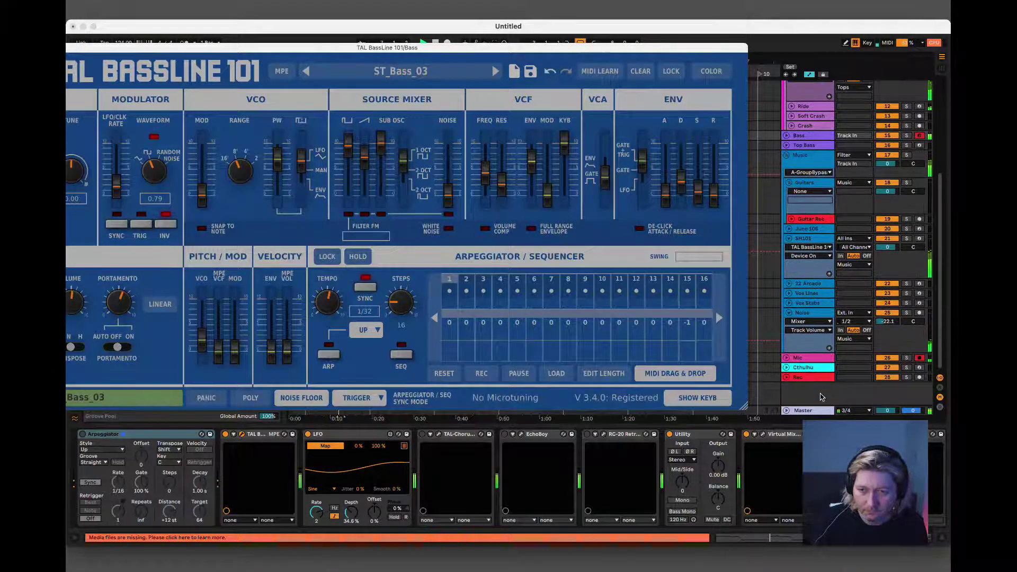
pyautogui.click(893, 381)
pyautogui.click(920, 377)
pyautogui.click(810, 378)
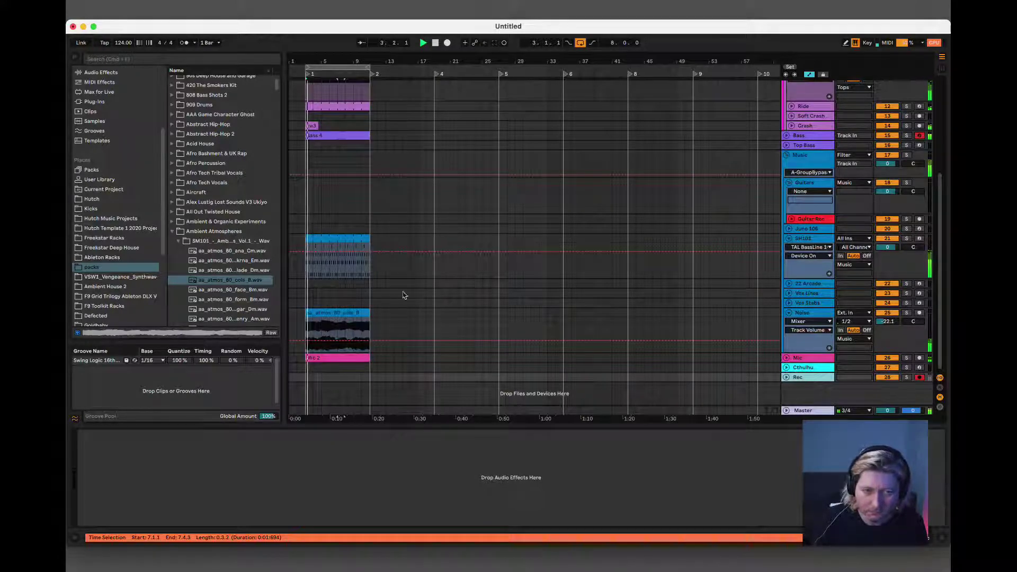
# - Review the notes of the consolidated Bass clip and select the Juno 106 track
pyautogui.click(355, 137)
pyautogui.doubleClick(354, 137)
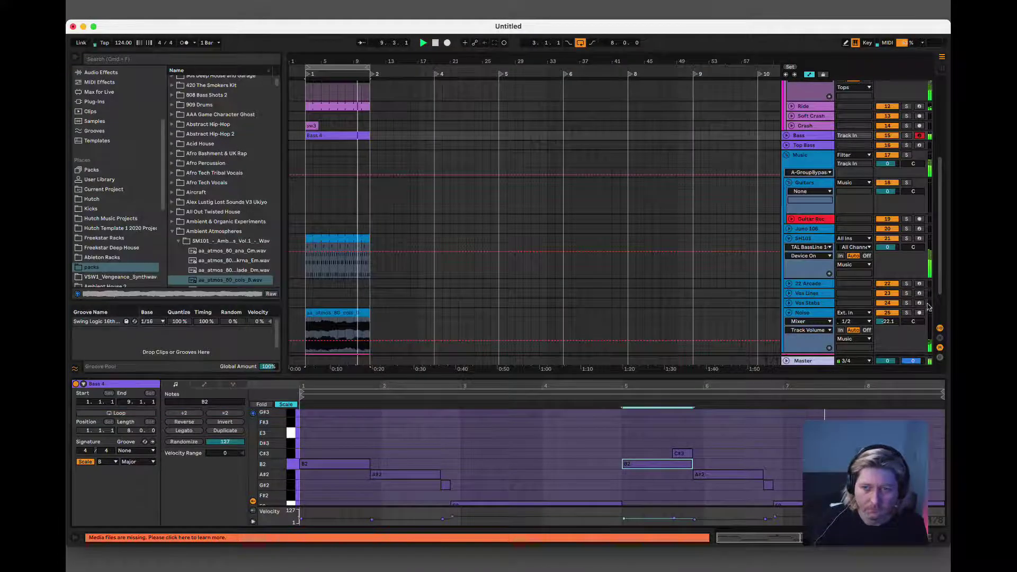
pyautogui.click(809, 232)
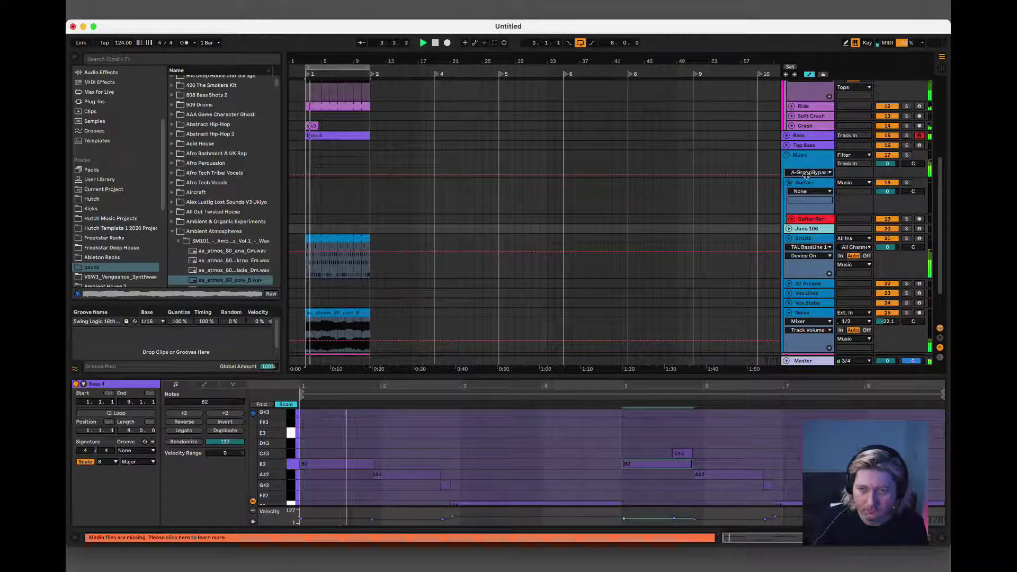
# - Switch portamento on in the Bass track's TAL BassLine 101 and set its amount to 3.98
pyautogui.click(454, 312)
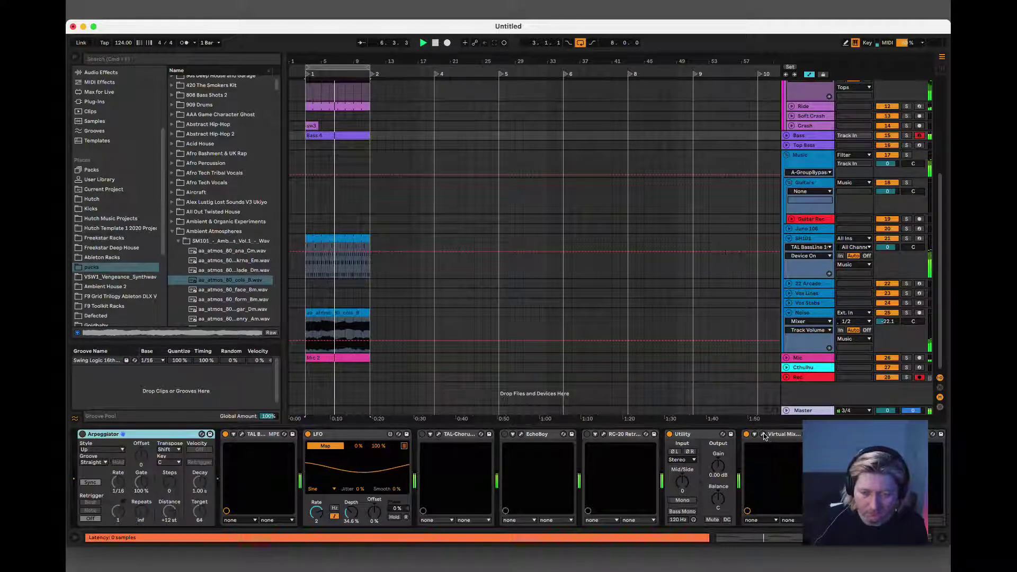
pyautogui.click(241, 434)
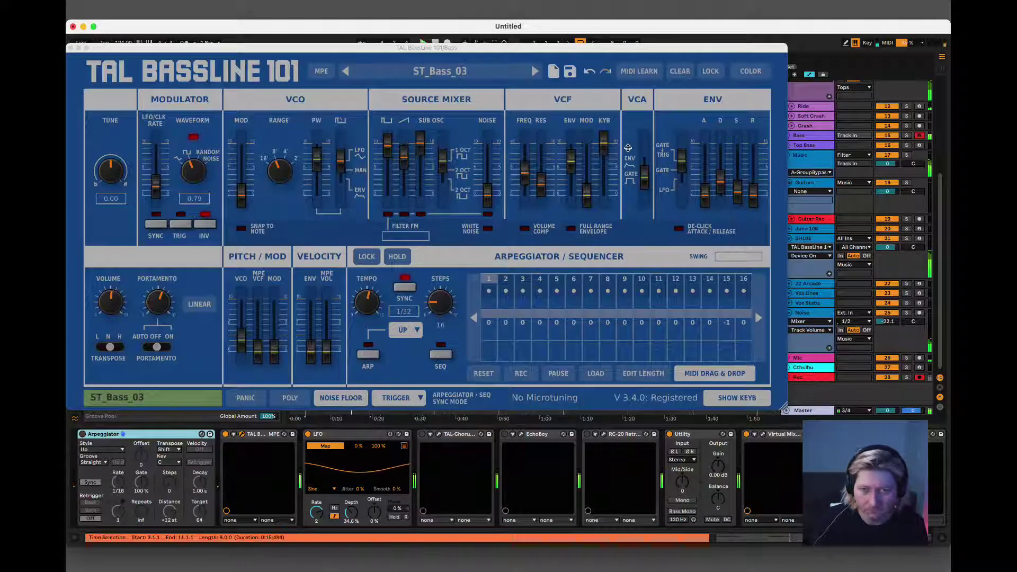
pyautogui.click(157, 347)
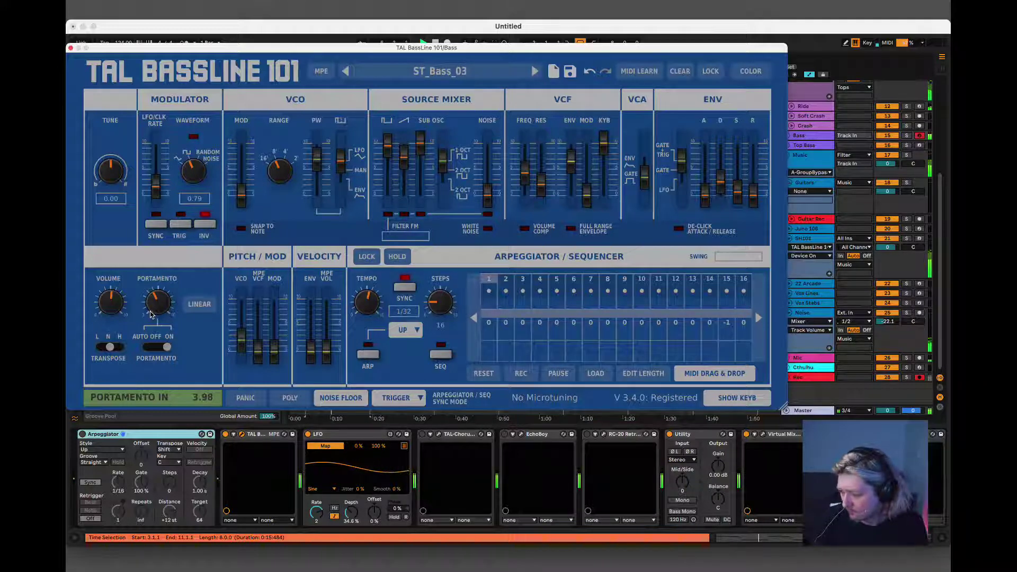
# - Close the TAL BassLine 101 window and collapse the Noise, 11 Arcade and SH101 tracks in the arrangement
pyautogui.moveTo(595, 132)
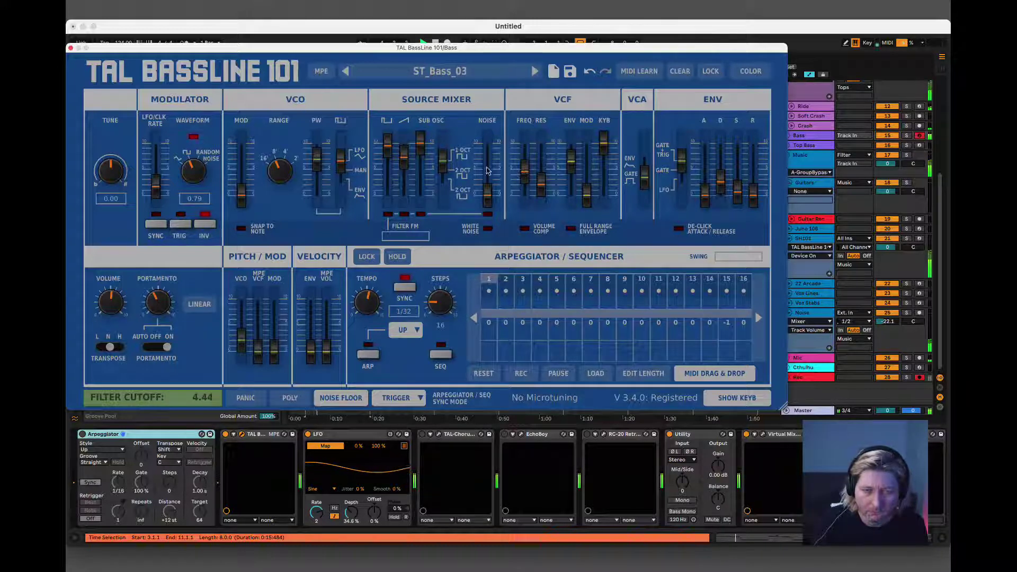
pyautogui.click(72, 48)
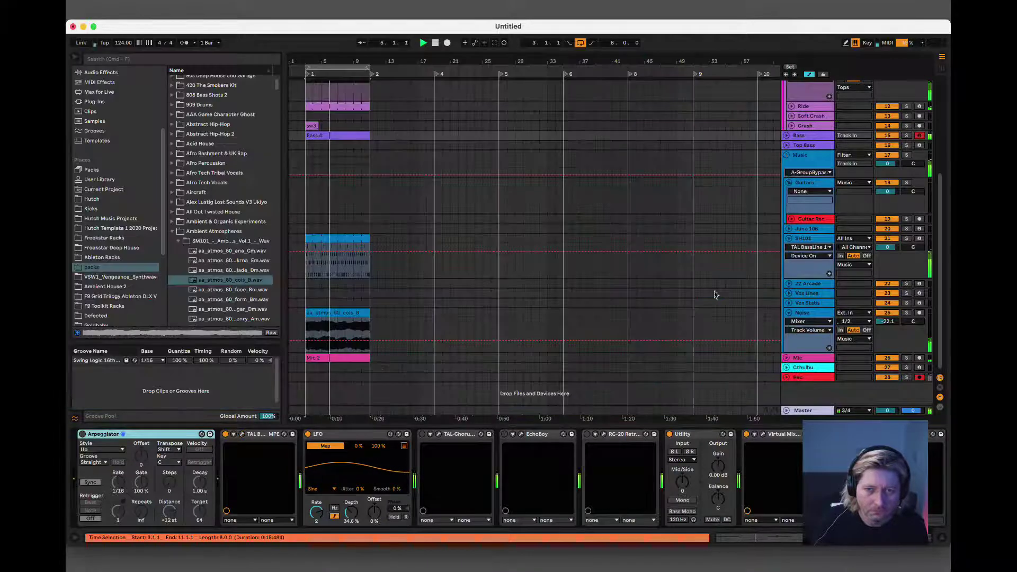
pyautogui.click(791, 314)
pyautogui.click(765, 236)
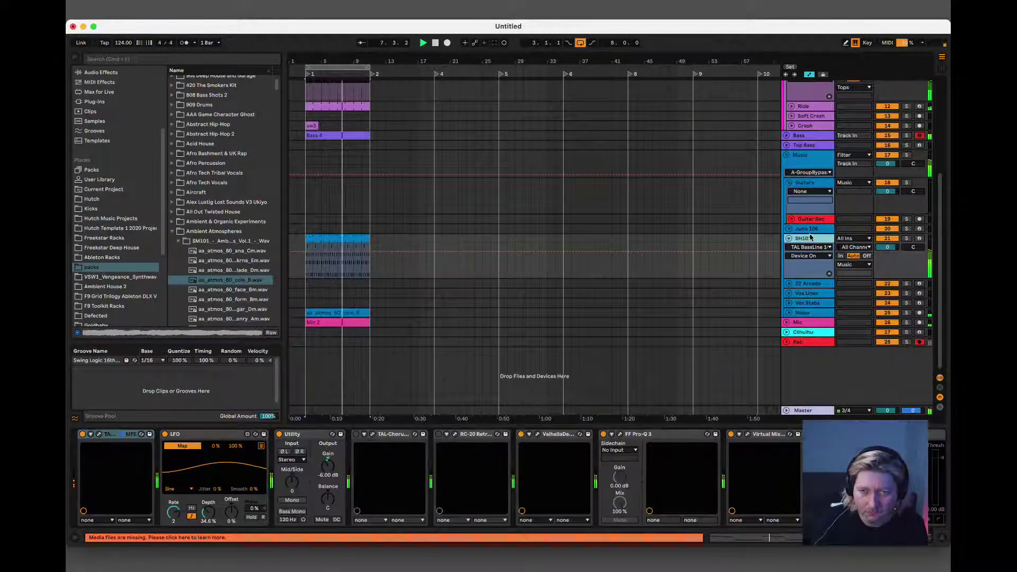
pyautogui.scroll(5, 764, 230)
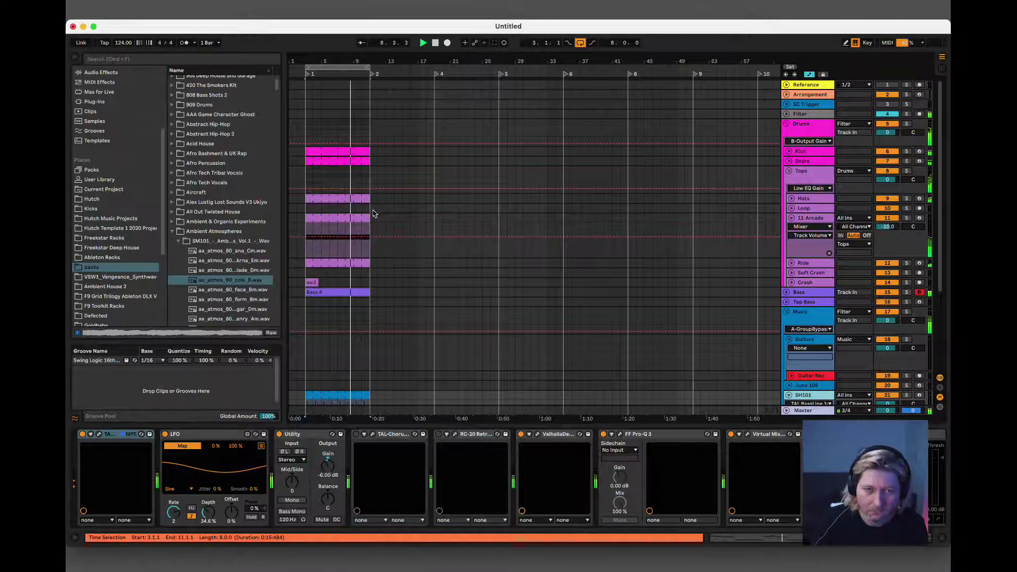
pyautogui.click(791, 220)
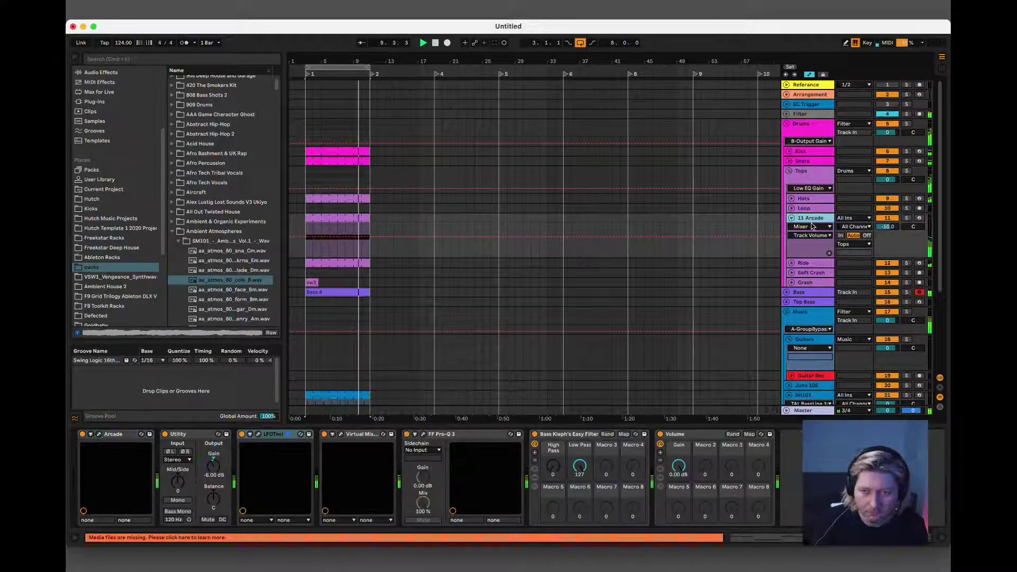
pyautogui.click(791, 218)
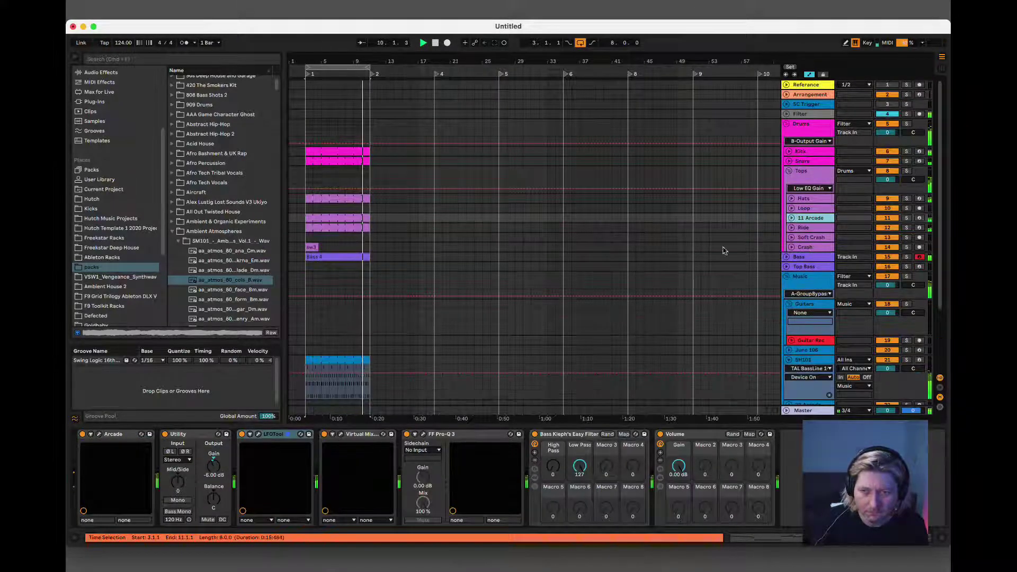
pyautogui.click(789, 361)
pyautogui.scroll(-2, 347, 296)
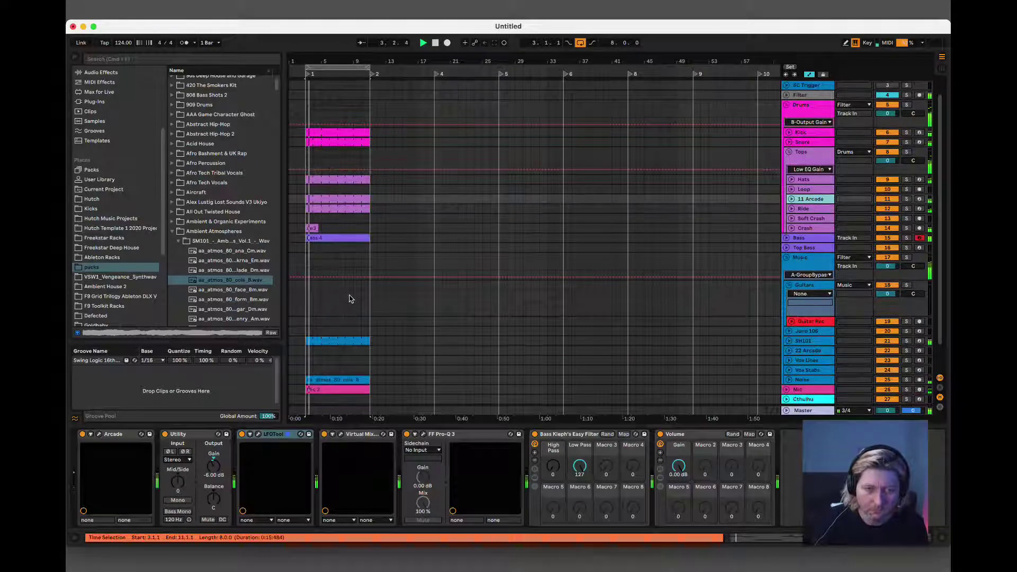
# - Duplicate the eight-bar section across the Kick through Mic tracks directly after itself and play the copied part
pyautogui.click(320, 391)
pyautogui.keyDown('shift'); pyautogui.click(342, 133); pyautogui.keyUp('shift')
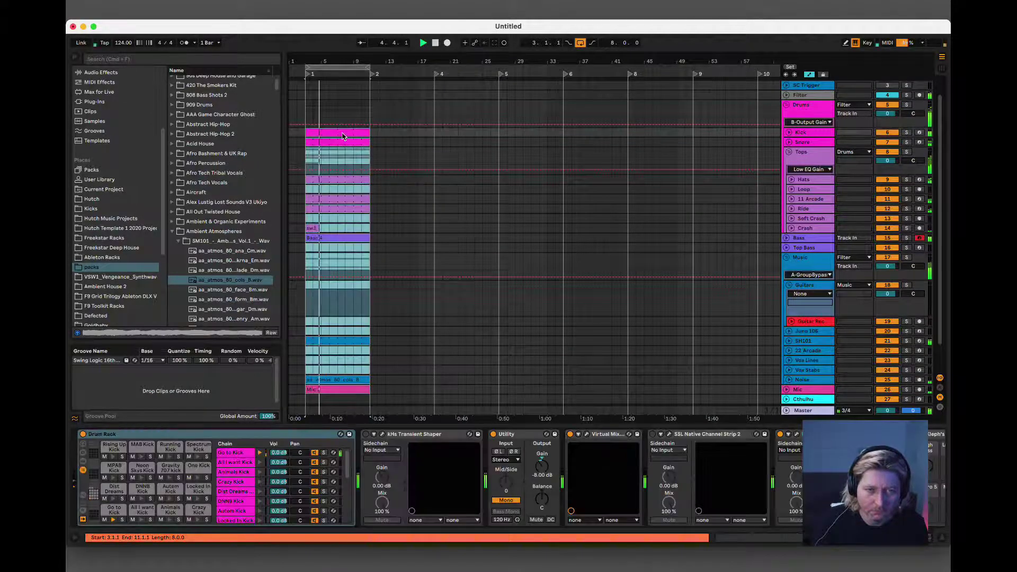
pyautogui.press('super+d')
pyautogui.click(387, 341)
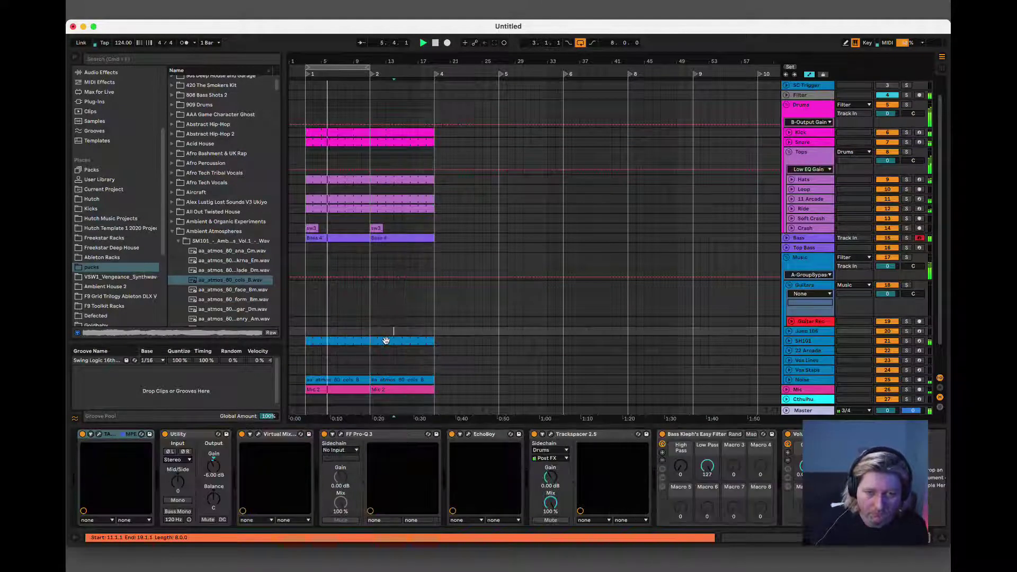
pyautogui.press('space')
pyautogui.press('space')
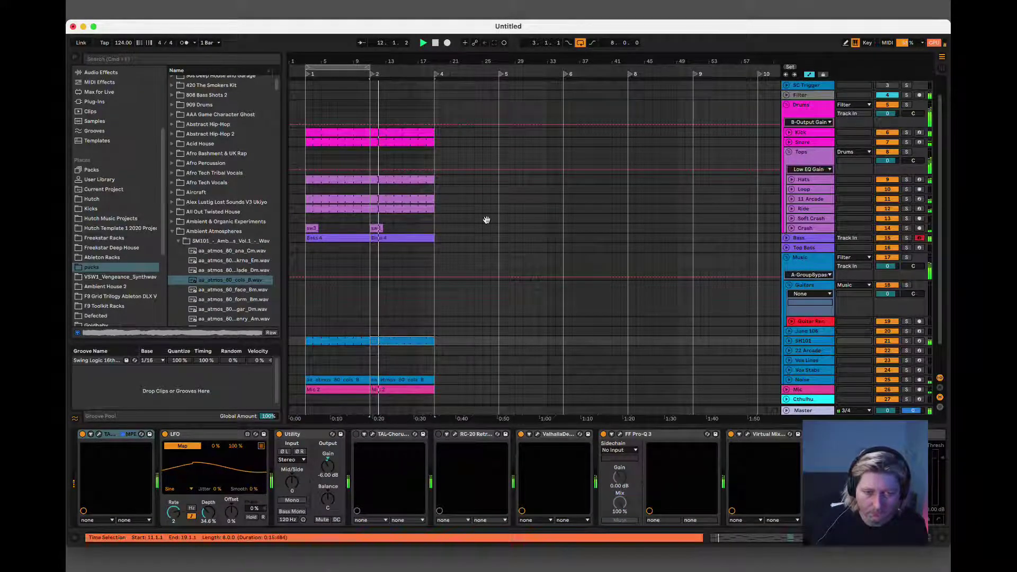
# - Open the second Bass 4 clip and split its opening B2 note into repeated eighth notes
pyautogui.click(401, 237)
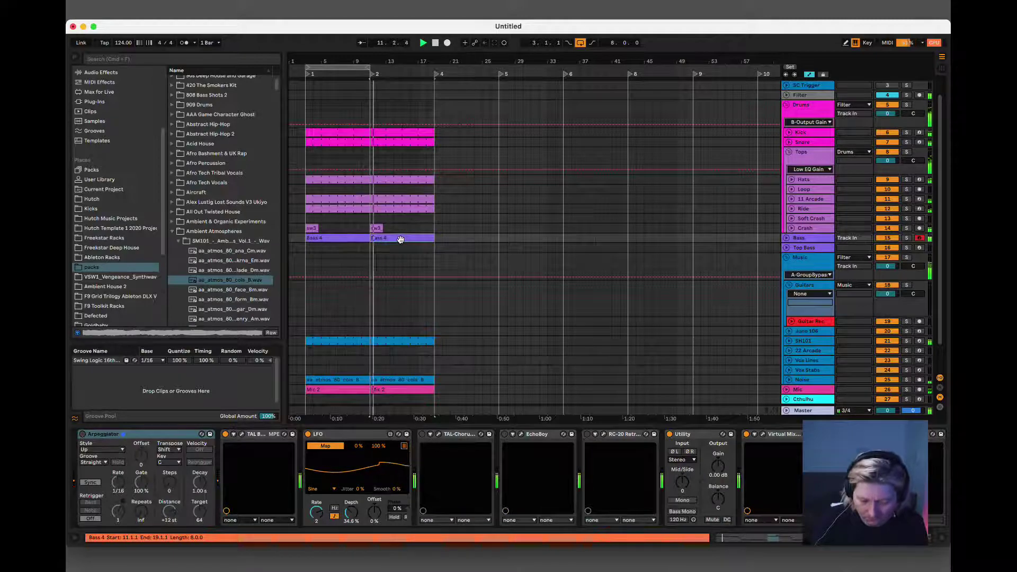
pyautogui.doubleClick(400, 239)
pyautogui.scroll(-3, 503, 466)
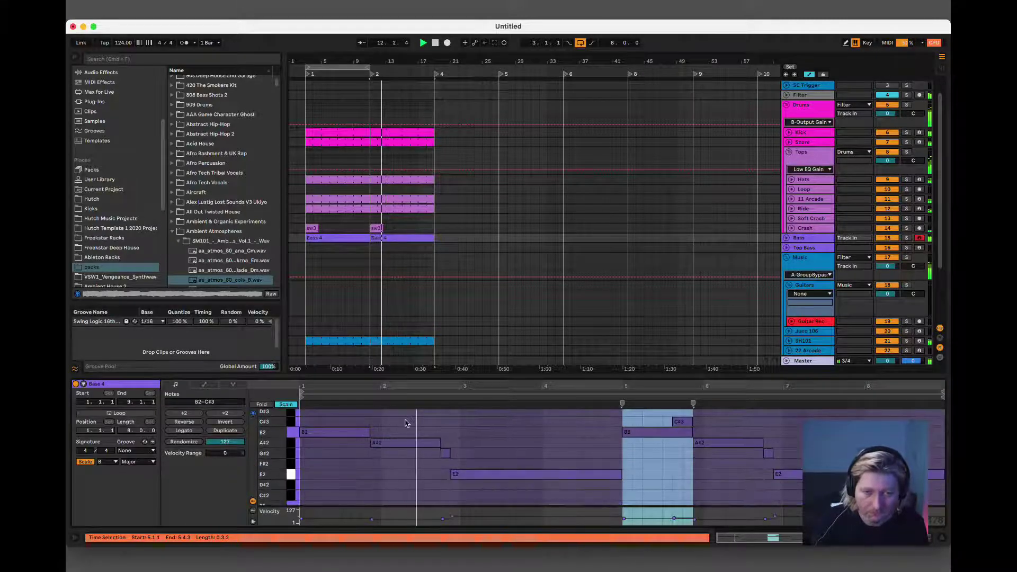
pyautogui.scroll(2, 503, 468)
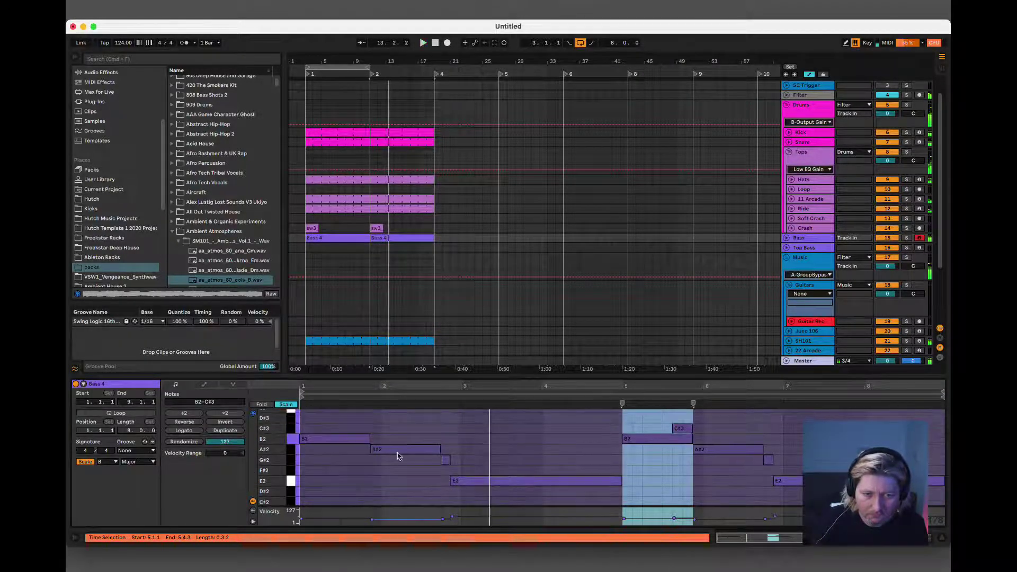
pyautogui.moveTo(370, 439); pyautogui.dragTo(320, 443)
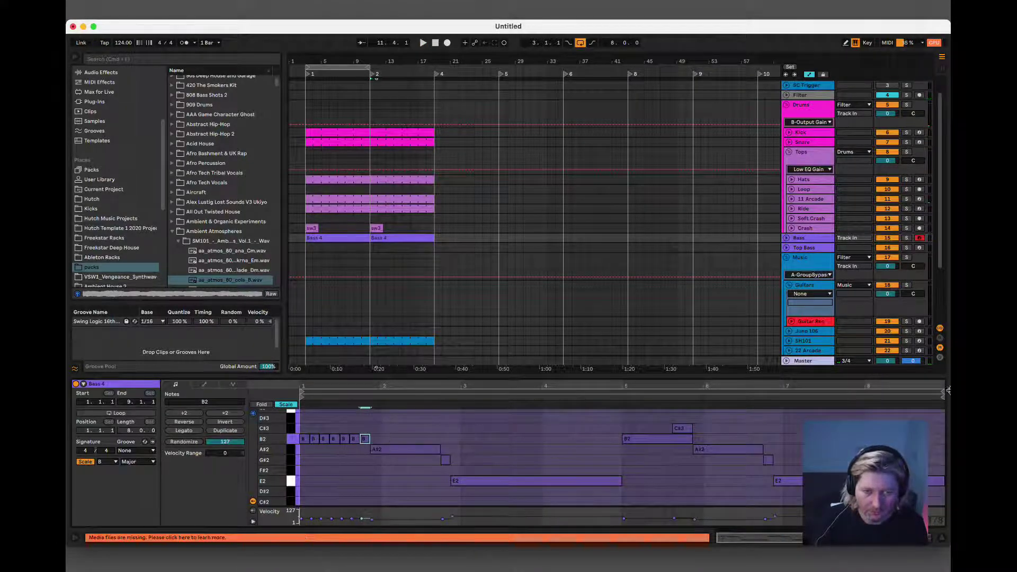
# - Arm the Mic track for recording and disarm the Rec track
pyautogui.scroll(-3, 842, 364)
pyautogui.click(831, 301)
pyautogui.click(816, 308)
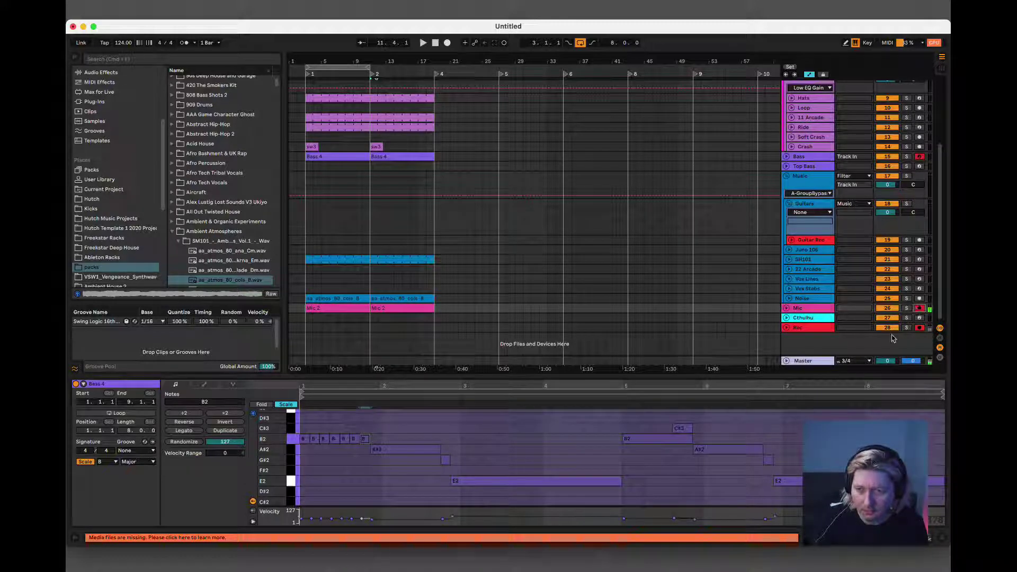
pyautogui.click(919, 329)
# - Audition the repeated B2 notes in the second Bass 4 clip and move them down to G#2
pyautogui.press('space')
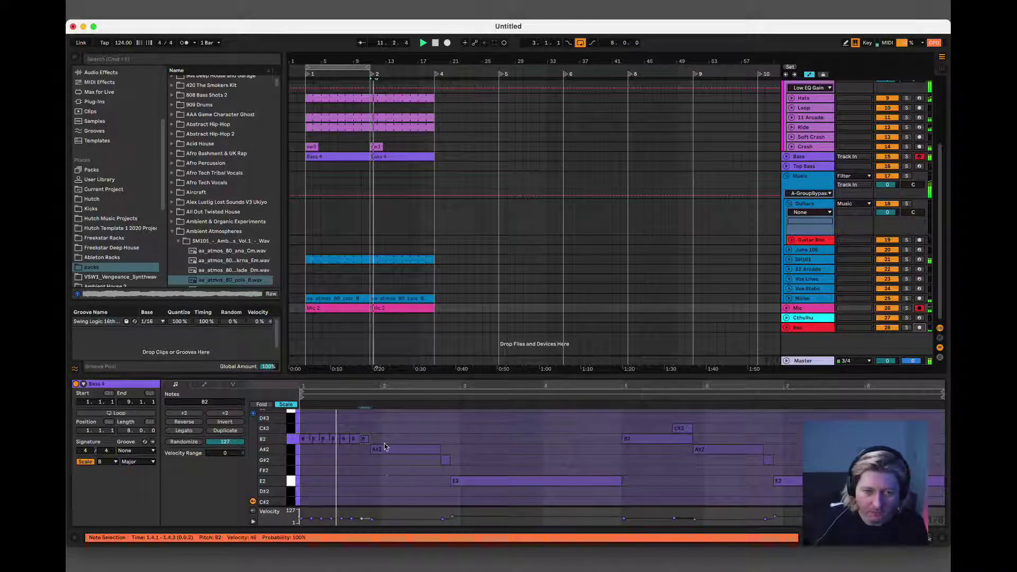
pyautogui.press('space')
pyautogui.moveTo(378, 440); pyautogui.dragTo(305, 461)
pyautogui.press('space')
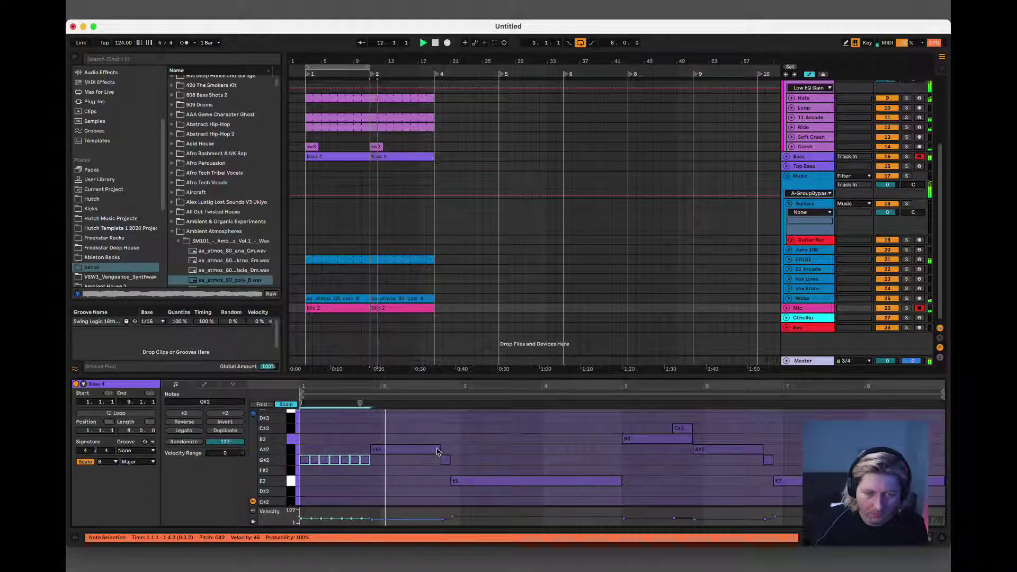
# - Delete the first long A#2 note and duplicate the repeated G#2 notes twice to fill bars 1 to 3 of the clip
pyautogui.press('space')
pyautogui.moveTo(438, 452); pyautogui.dragTo(377, 450)
pyautogui.press('Delete')
pyautogui.click(369, 461)
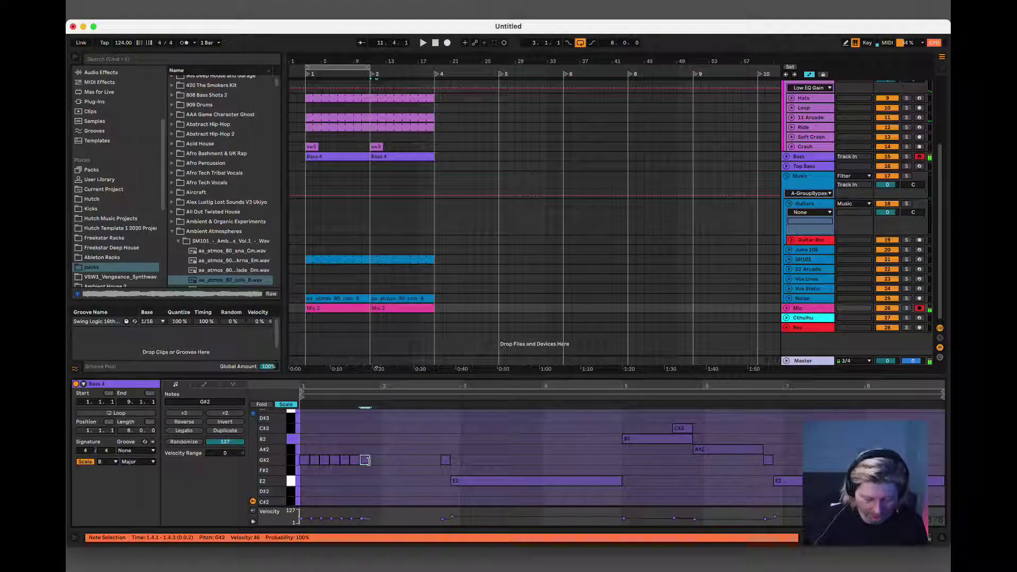
pyautogui.moveTo(374, 439); pyautogui.dragTo(311, 469)
pyautogui.press('super+d')
pyautogui.press('super+d')
# - Delete the long E2 note starting in bar 2 and transpose the repeated notes of bar 2 down to E2
pyautogui.click(461, 482)
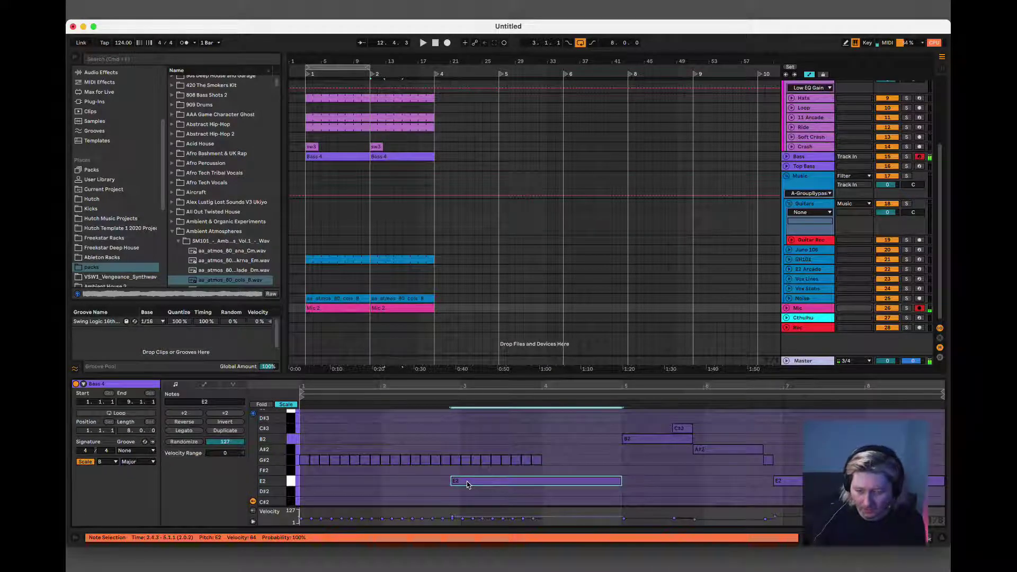
pyautogui.press('Delete')
pyautogui.moveTo(310, 451); pyautogui.dragTo(455, 472)
pyautogui.press('Down')
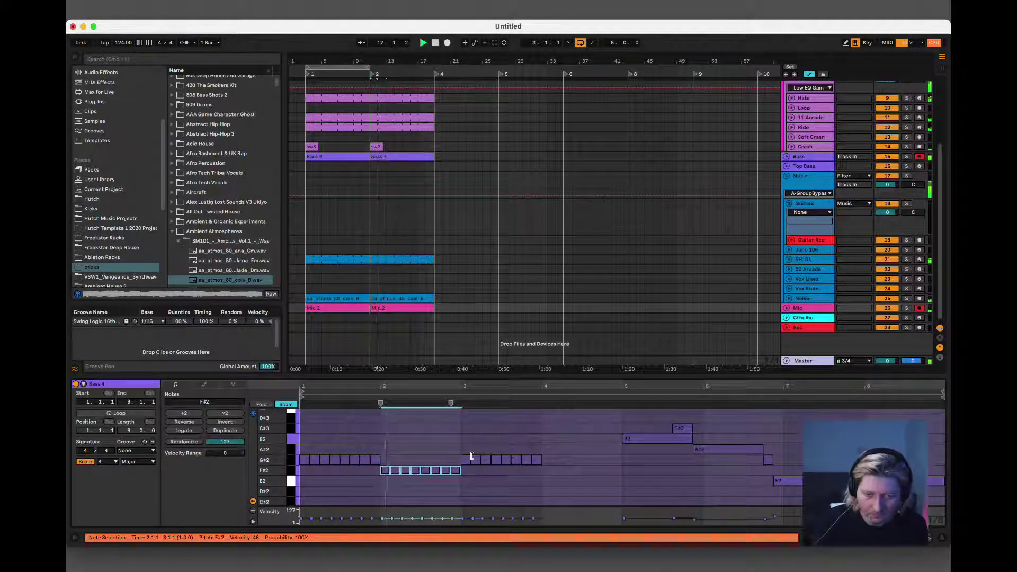
pyautogui.press('Down')
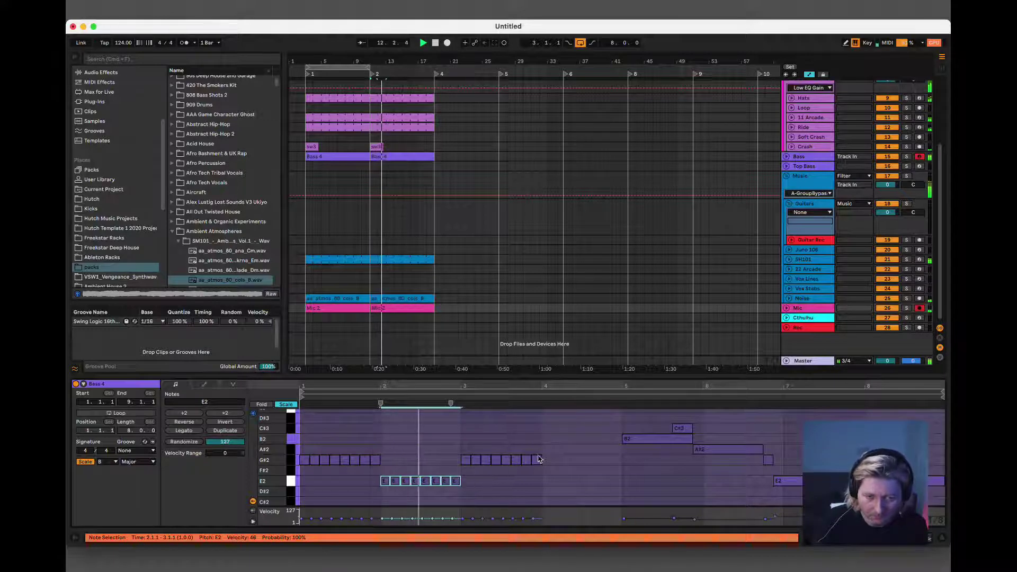
# - Raise the repeated notes of bar 3 to B2 and duplicate them into bar 4 transposed down to F#2
pyautogui.click(474, 461)
pyautogui.moveTo(473, 461); pyautogui.dragTo(463, 441)
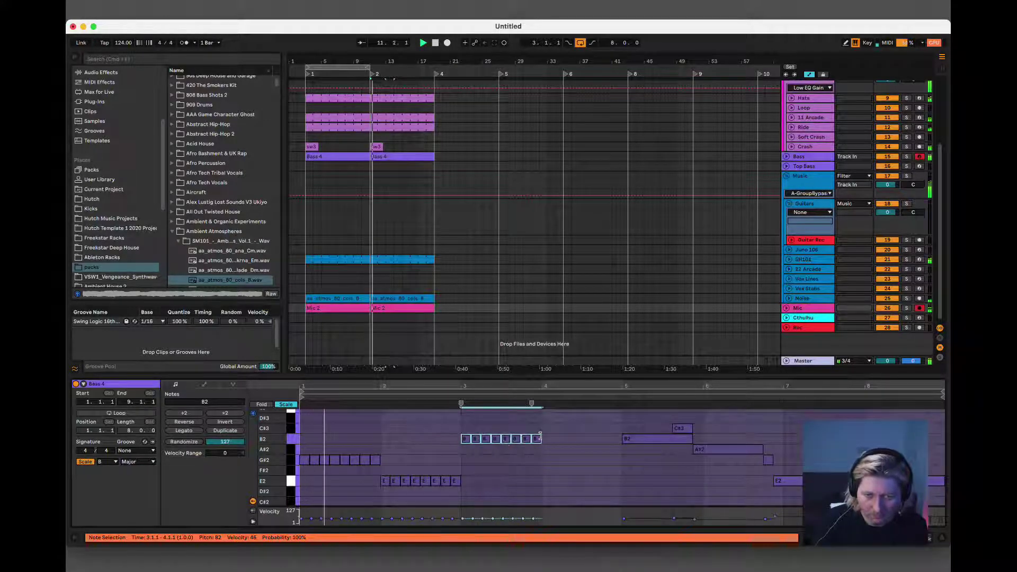
pyautogui.press('super+d')
pyautogui.press('Down')
pyautogui.press('Down')
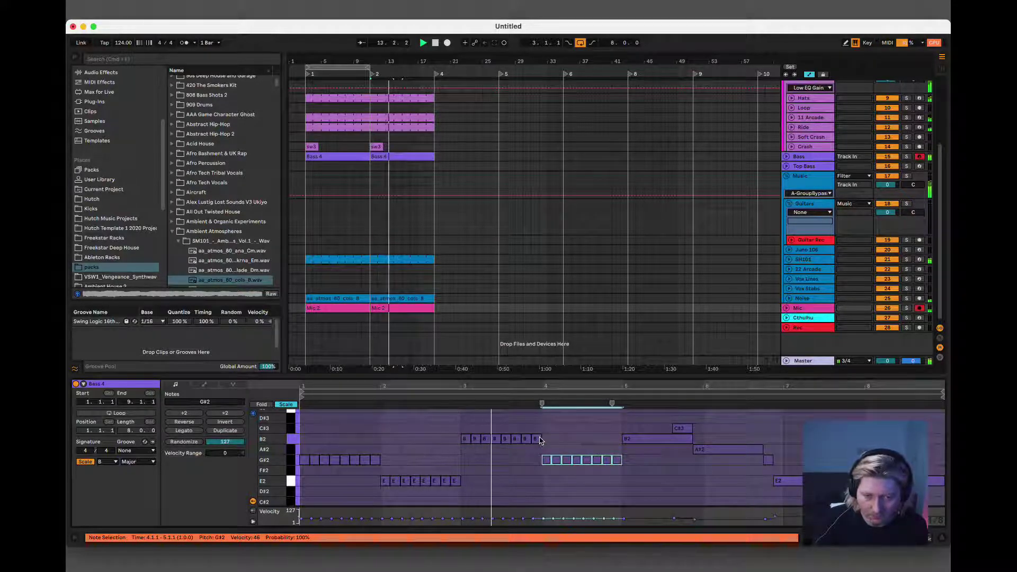
pyautogui.press('Down')
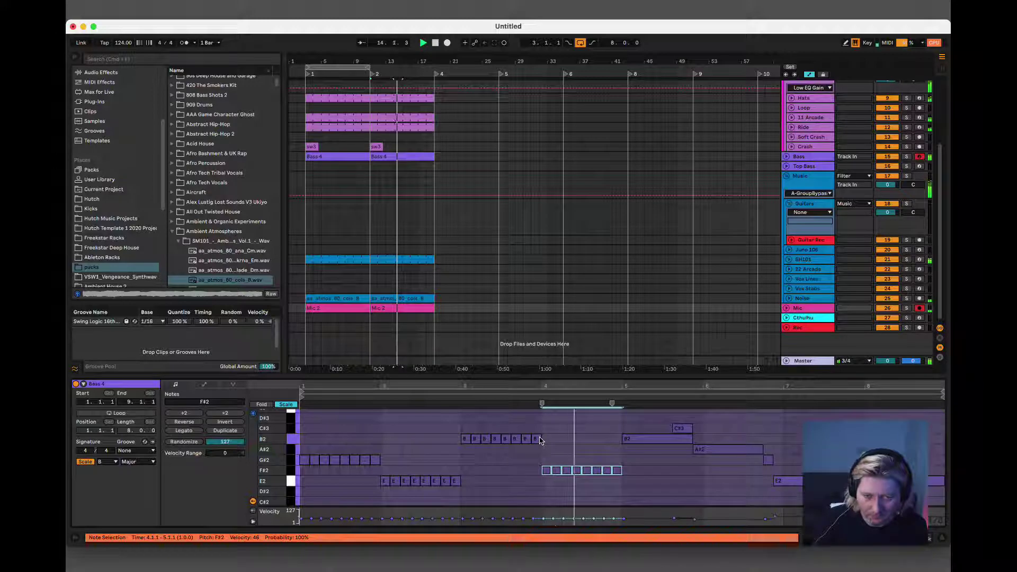
# - Clear the original recorded notes from bar 5 onward and fill bar 5 with a copy of bar 4's notes transposed to E2
pyautogui.moveTo(640, 418); pyautogui.dragTo(848, 493)
pyautogui.press('Delete')
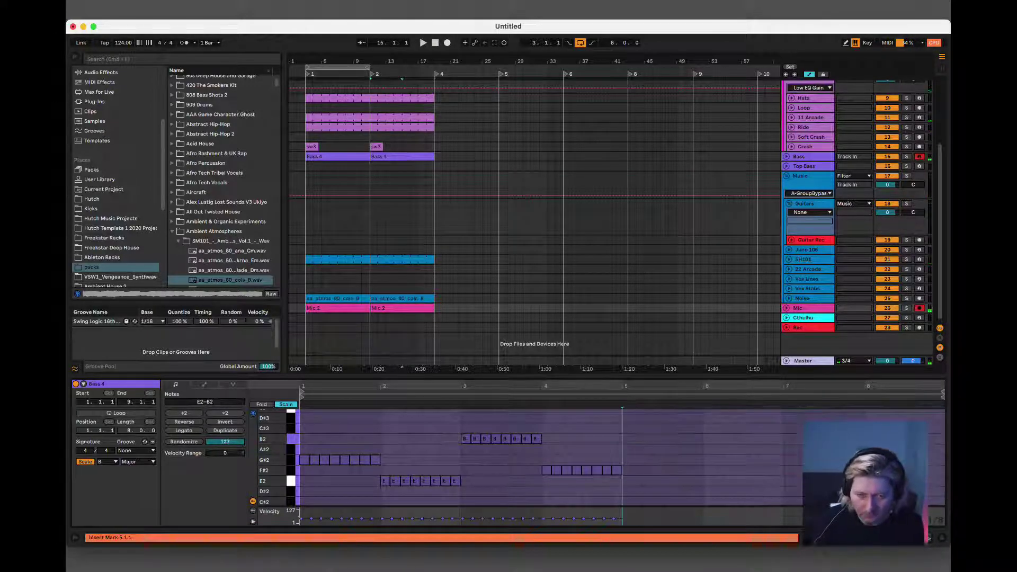
pyautogui.moveTo(645, 459); pyautogui.dragTo(527, 473)
pyautogui.press('super+d')
pyautogui.press('Down')
pyautogui.press('Down')
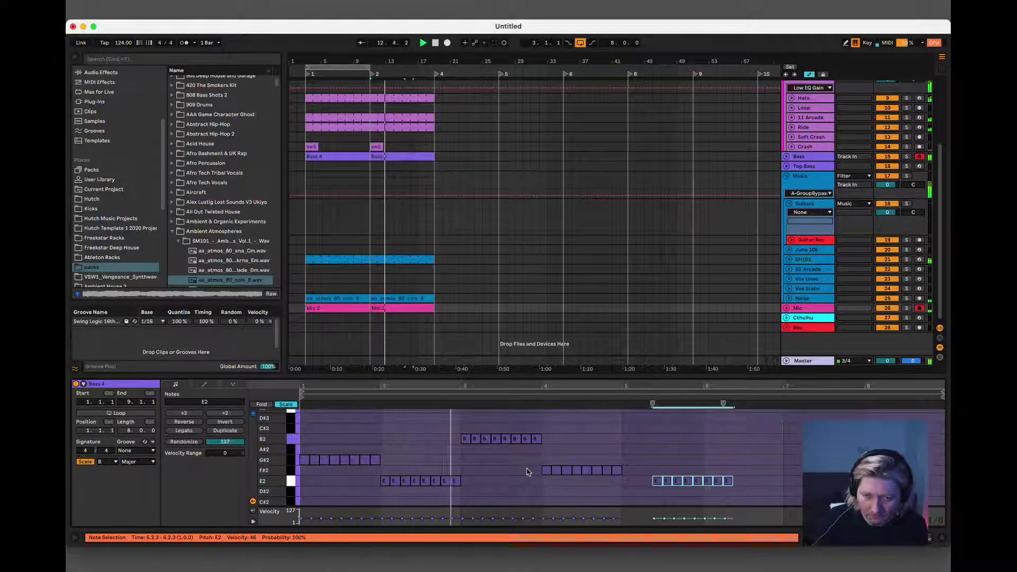
pyautogui.press('Left')
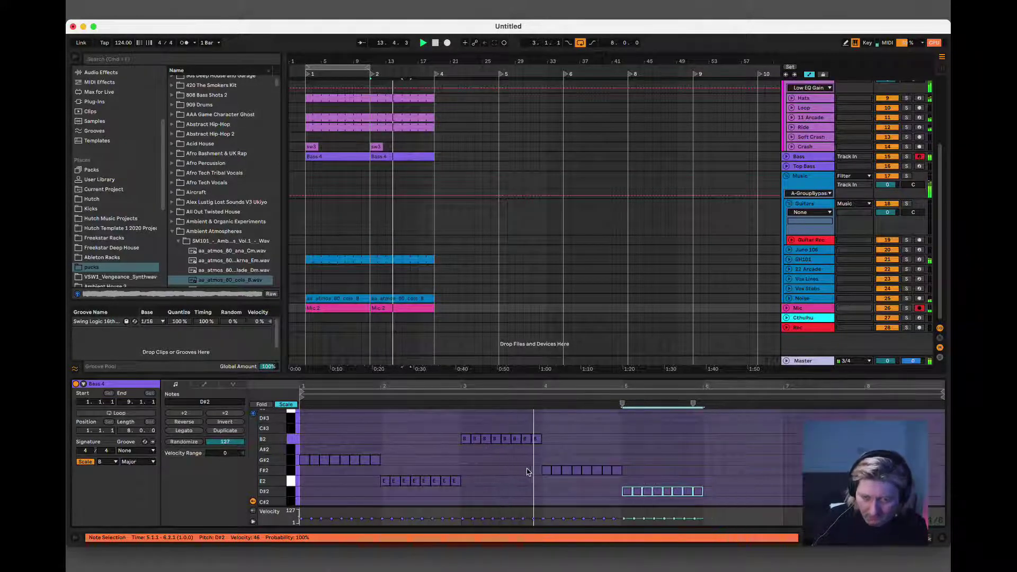
pyautogui.press('Up')
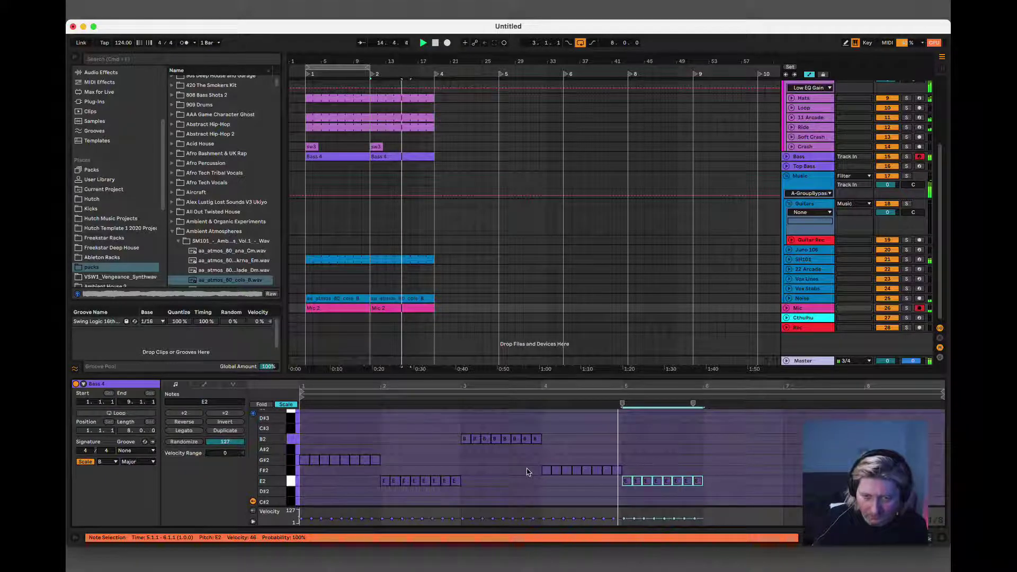
# - Duplicate the E2 notes of bar 5 into bar 6 and raise the last two notes to F#2
pyautogui.hotkey('ctrl', 'd')
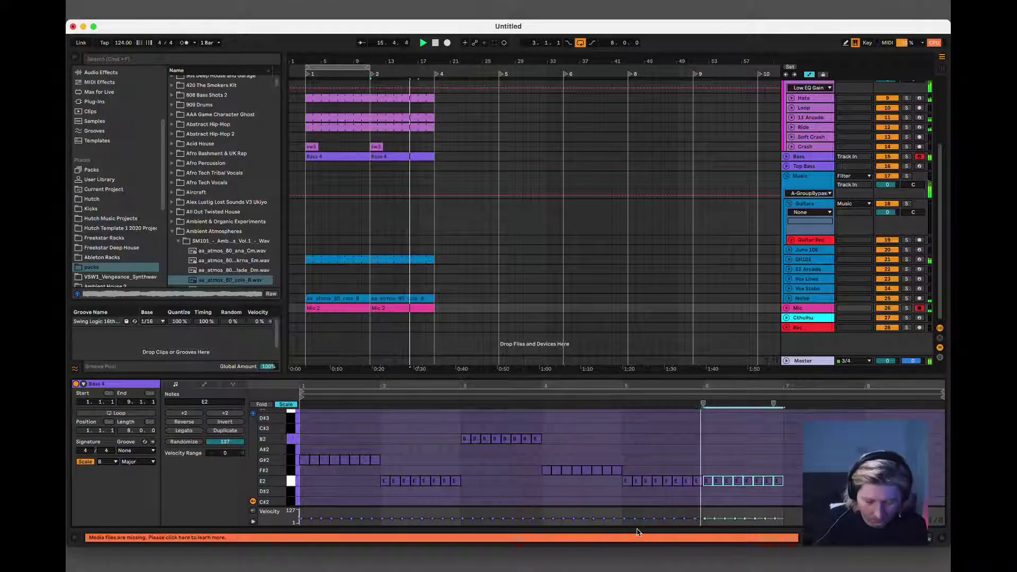
pyautogui.moveTo(792, 487); pyautogui.dragTo(772, 478)
pyautogui.press('Up')
pyautogui.press('space')
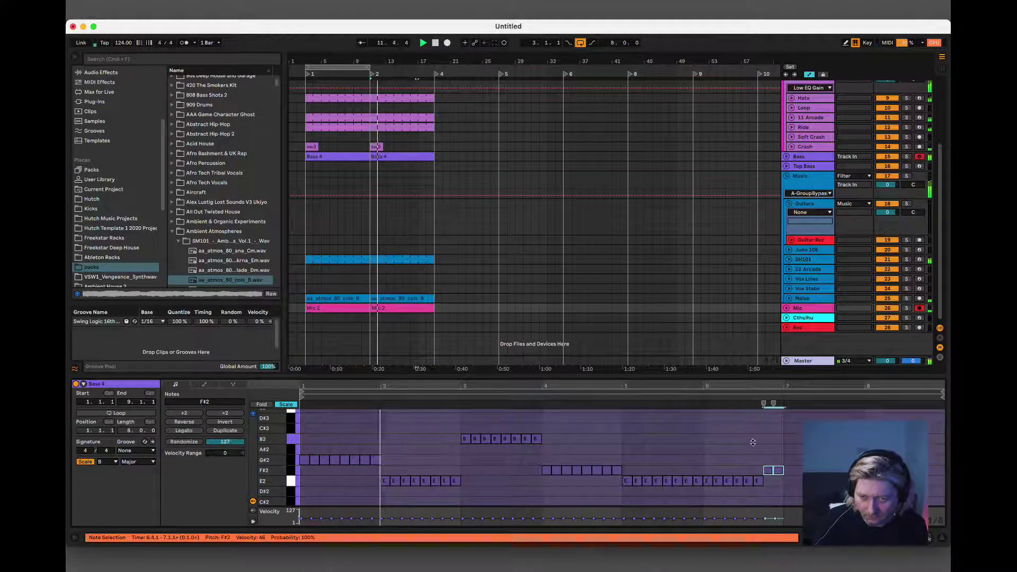
# - Duplicate the notes of bars 5 and 6 into bars 7 and 8, and lower the final two notes to D#2
pyautogui.moveTo(785, 466)
pyautogui.mouseDown()
pyautogui.moveTo(616, 490)
pyautogui.moveTo(626, 483)
pyautogui.mouseUp()
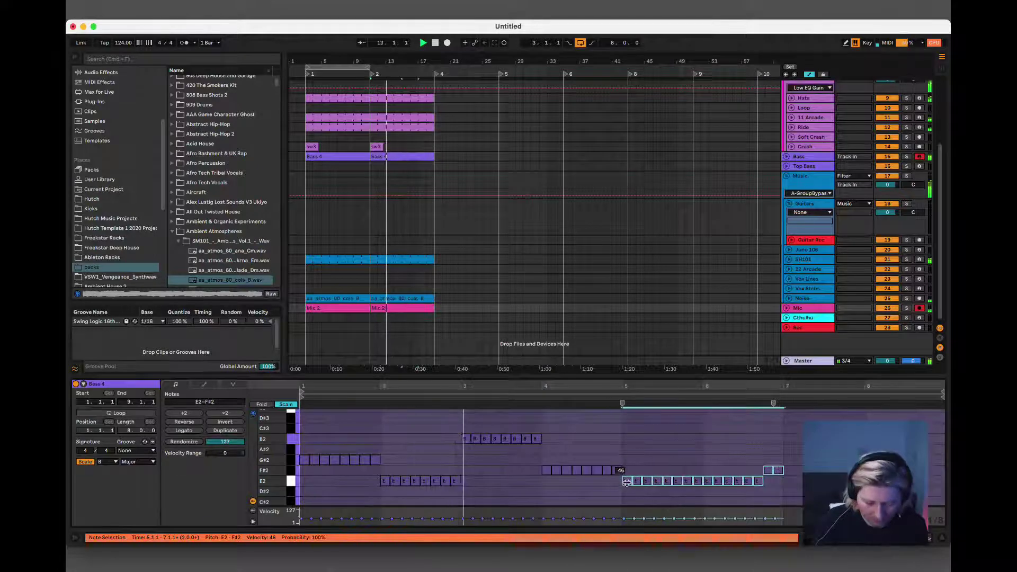
pyautogui.press('super+d')
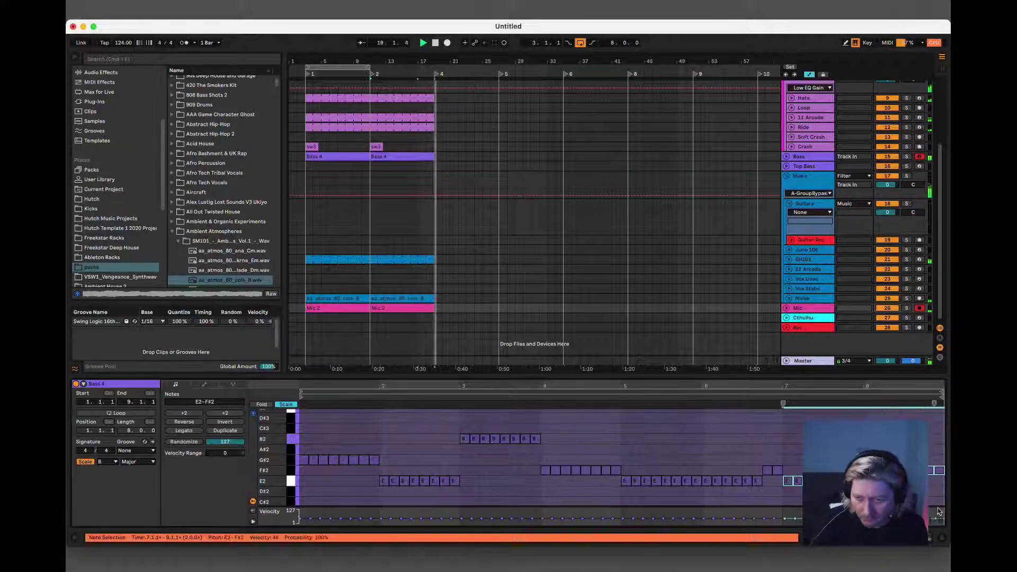
pyautogui.moveTo(935, 459); pyautogui.dragTo(943, 470)
pyautogui.press('Down')
pyautogui.press('Down')
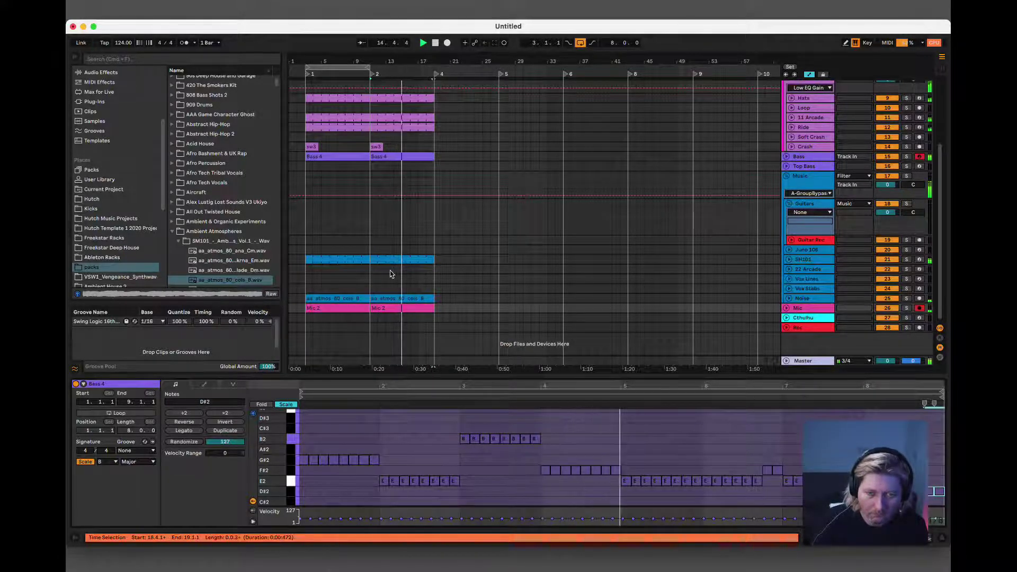
# - Extend the arrangement loop to 16 bars to cover both sections, and select the Juno 106 track
pyautogui.click(401, 296)
pyautogui.moveTo(370, 67); pyautogui.dragTo(435, 49)
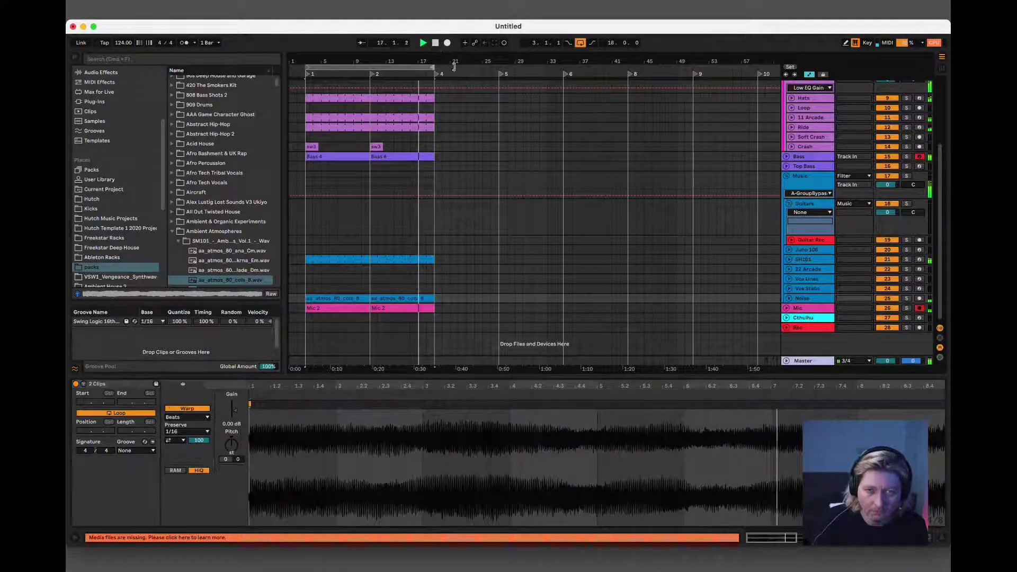
pyautogui.click(816, 249)
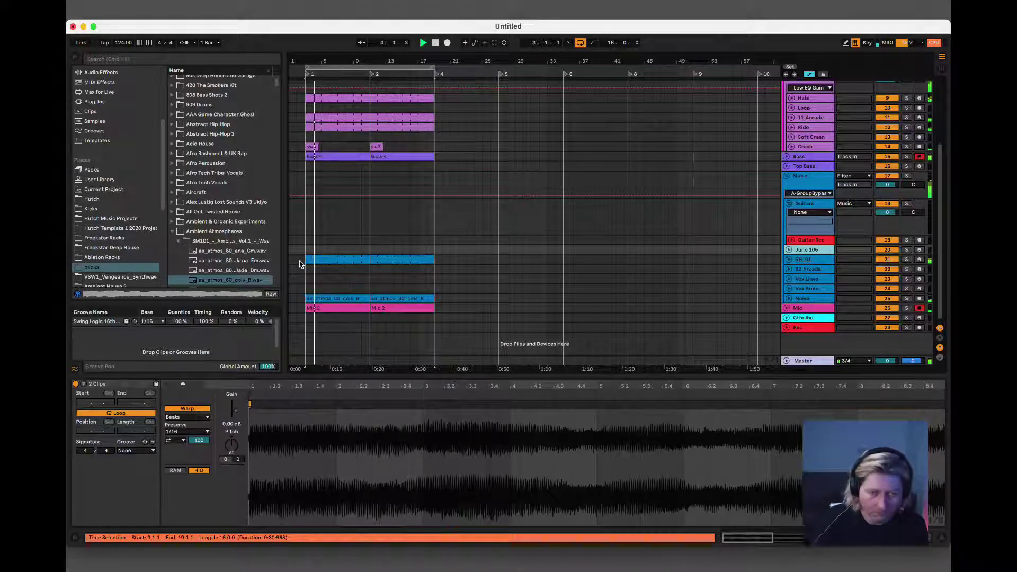
# - Create a one-bar looped MIDI clip on the Juno 106 track spanning bars 11 to 19 and draw an E3 note across its full length
pyautogui.doubleClick(373, 250)
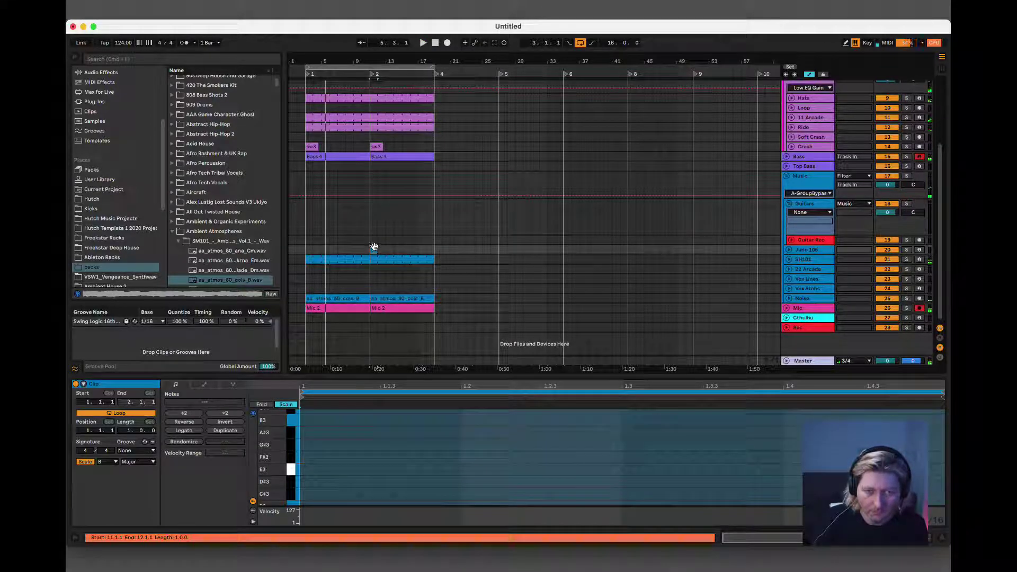
pyautogui.moveTo(375, 245); pyautogui.dragTo(418, 240)
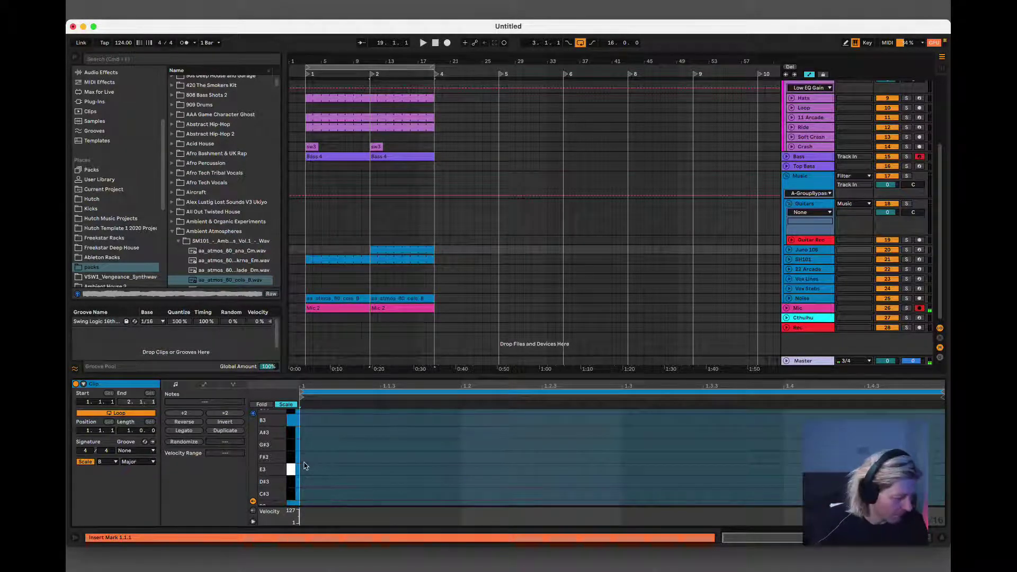
pyautogui.moveTo(307, 470); pyautogui.dragTo(906, 469)
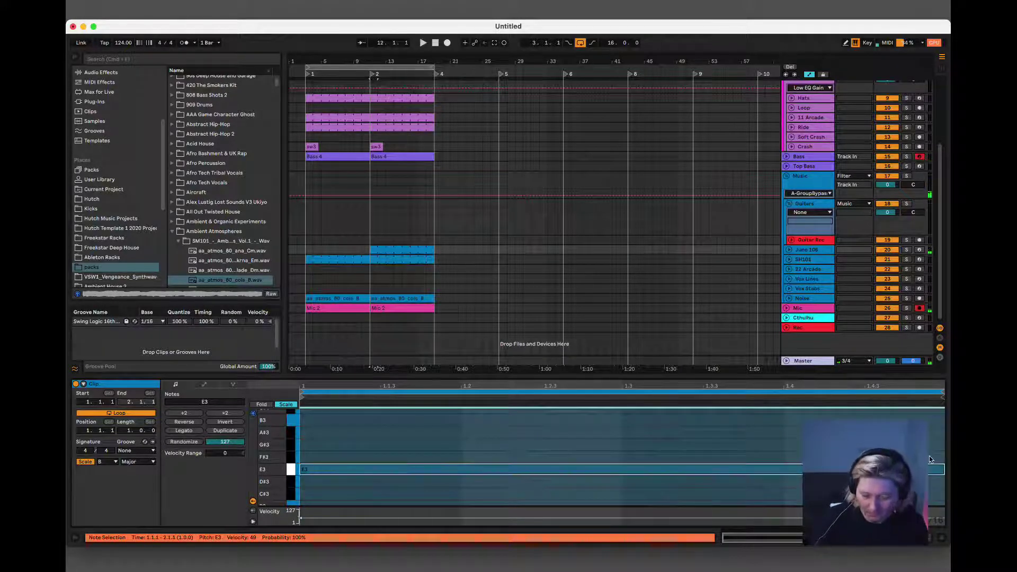
# - Transpose the Juno 106 note up to D#4 and copy it to A#4
pyautogui.hotkey('shift', 'Up')
pyautogui.scroll(3, 644, 498)
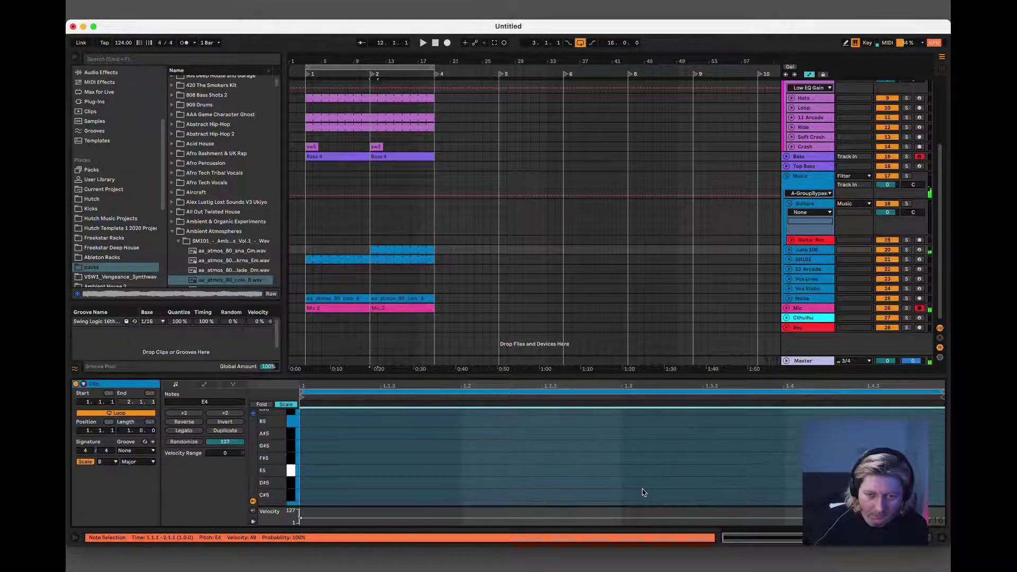
pyautogui.scroll(-3, 644, 490)
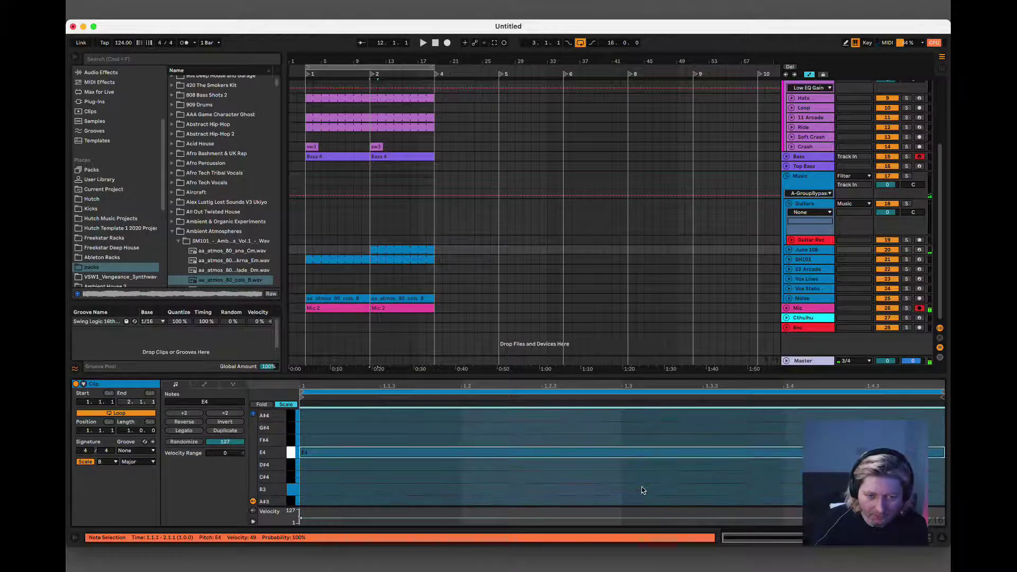
pyautogui.press('Down')
pyautogui.moveTo(603, 476); pyautogui.dragTo(604, 430)
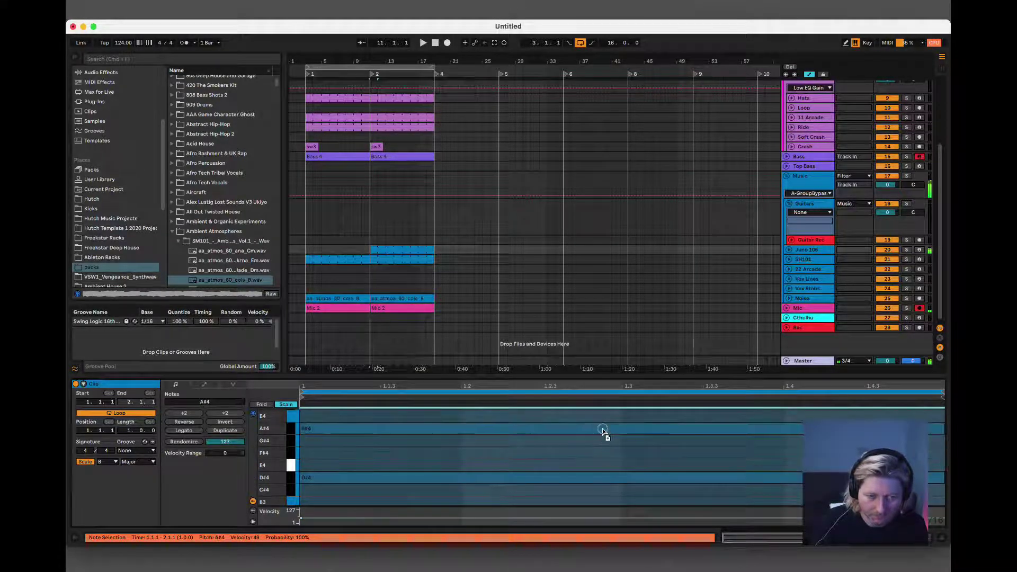
# - During playback, raise the upper chord note to B4 and copy it to G#4
pyautogui.press('space')
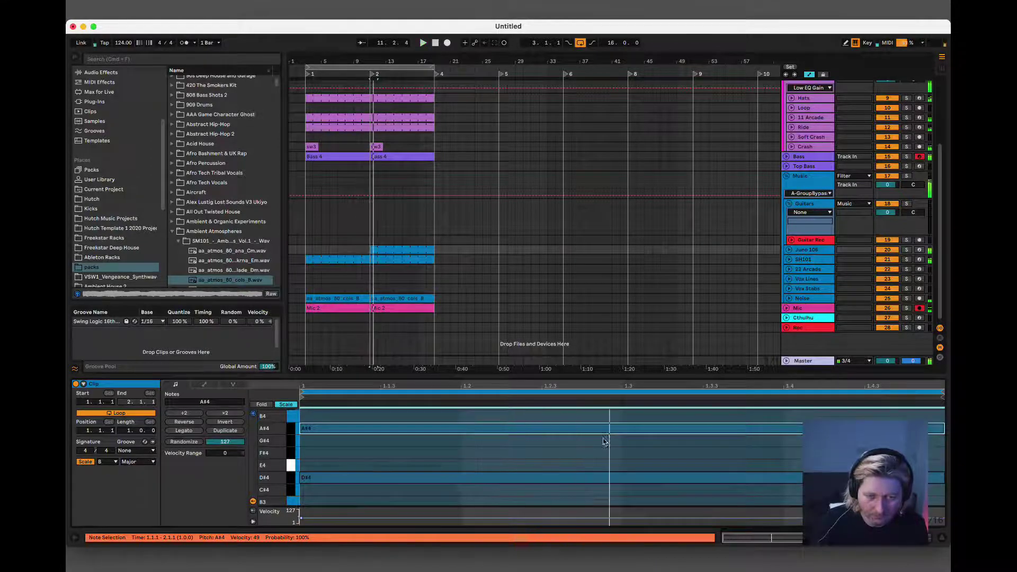
pyautogui.scroll(1, 604, 444)
pyautogui.moveTo(582, 446); pyautogui.dragTo(581, 435)
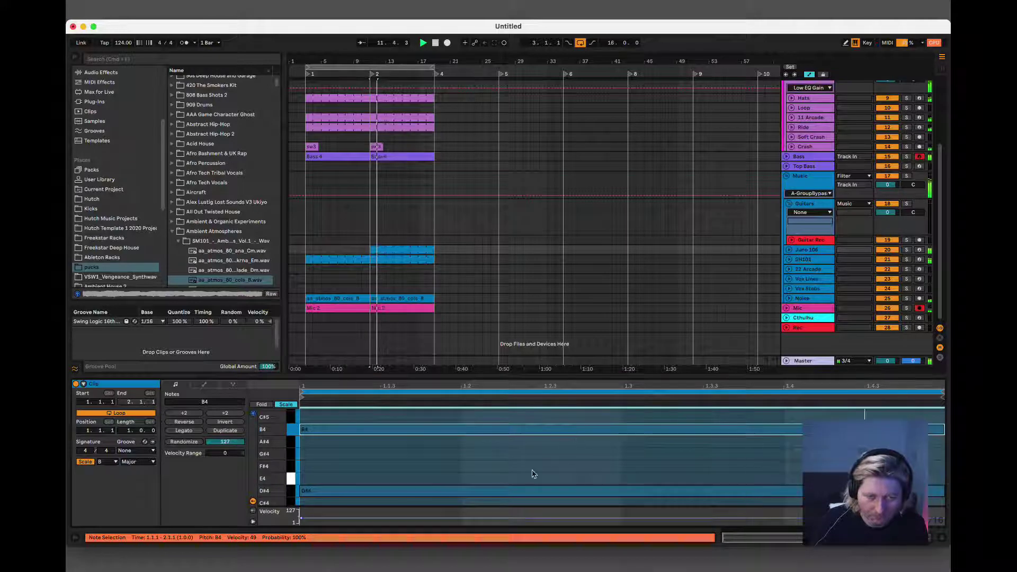
pyautogui.moveTo(452, 434); pyautogui.dragTo(431, 463)
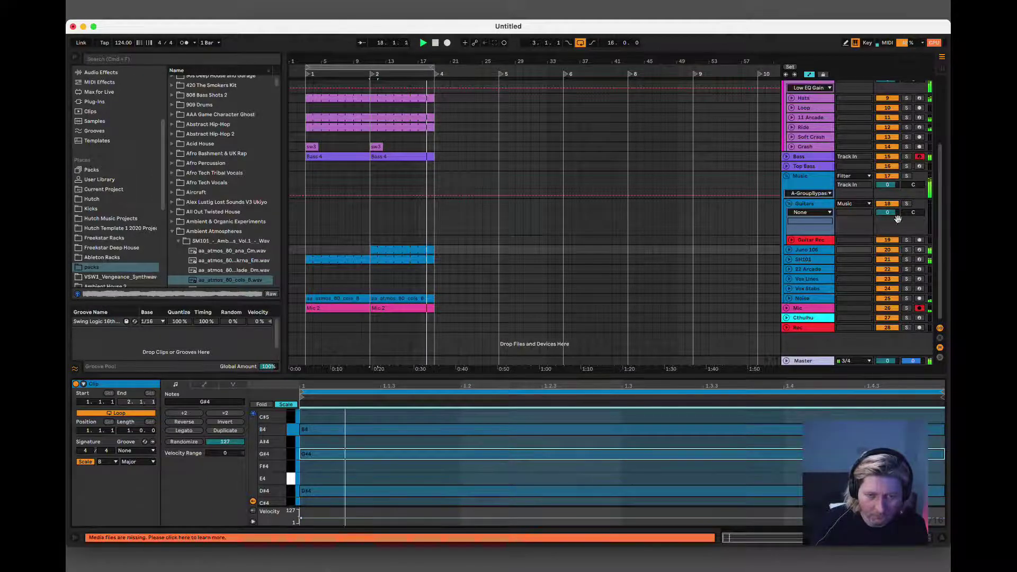
# - Expand the Juno 106 track and lower its volume
pyautogui.click(790, 250)
pyautogui.moveTo(888, 258); pyautogui.dragTo(884, 262)
# - Try a full-bar D#5 note on top of the Juno 106 chord and remove it
pyautogui.scroll(3, 403, 455)
pyautogui.doubleClick(399, 438)
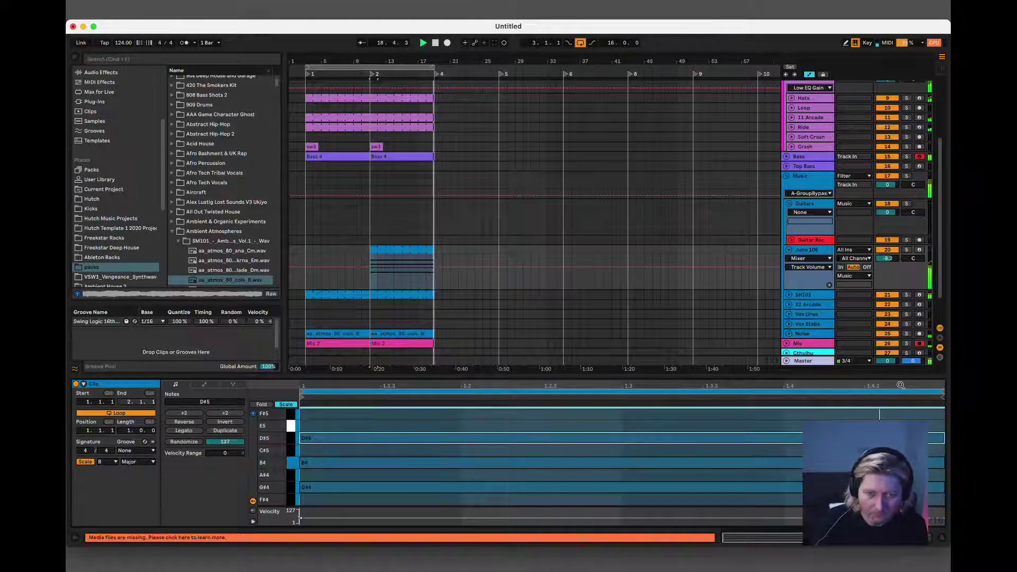
pyautogui.click(374, 300)
pyautogui.click(416, 439)
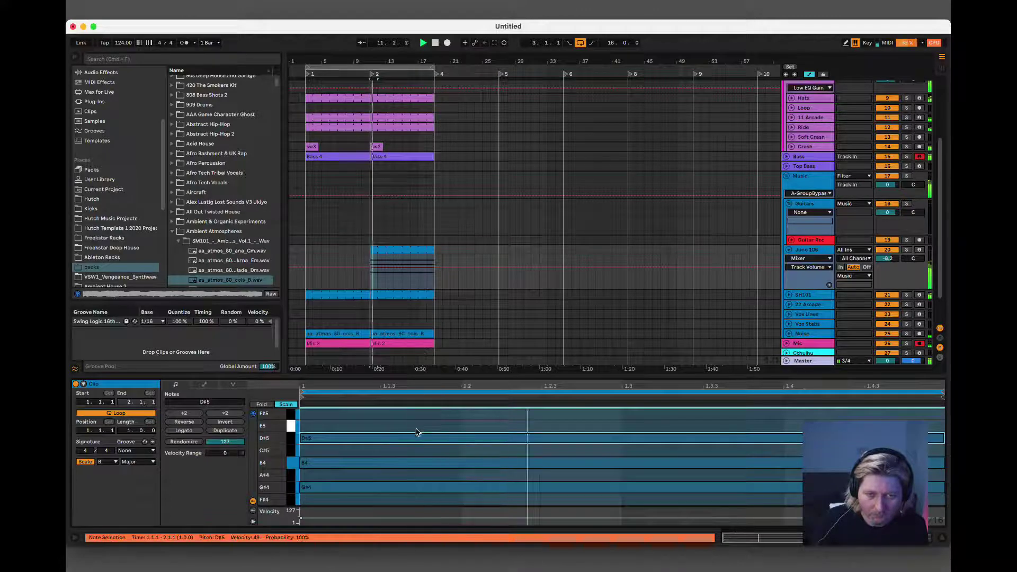
pyautogui.press('Delete')
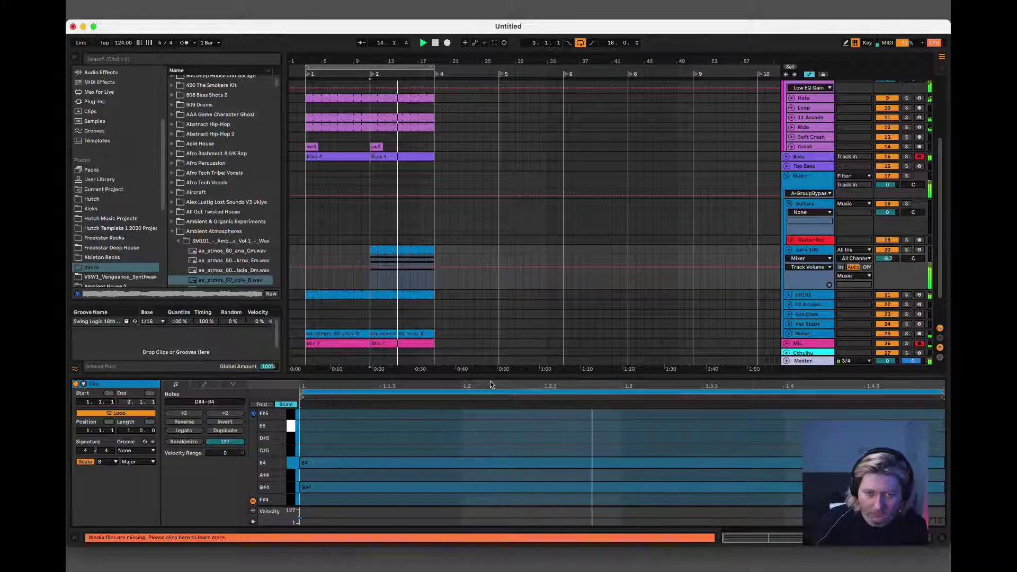
# - Collapse the Juno 106 track, look over the tracks across the 16-bar loop and stop the playback
pyautogui.click(385, 250)
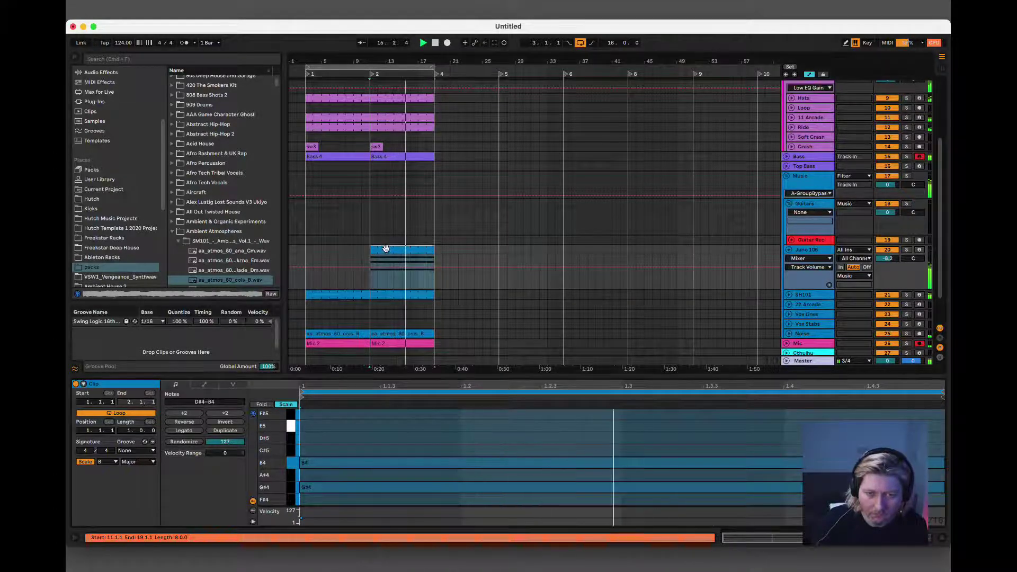
pyautogui.click(824, 306)
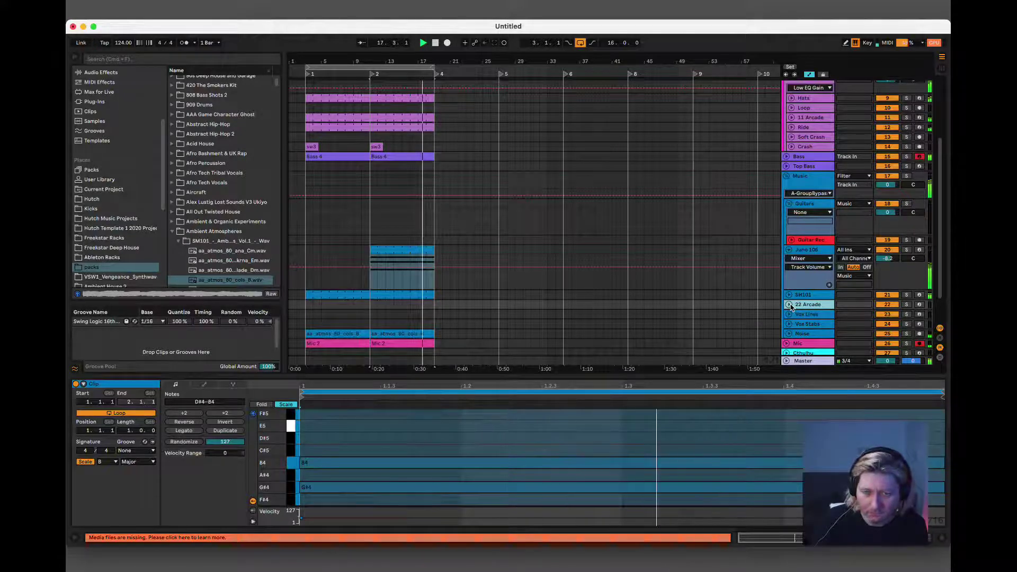
pyautogui.click(789, 250)
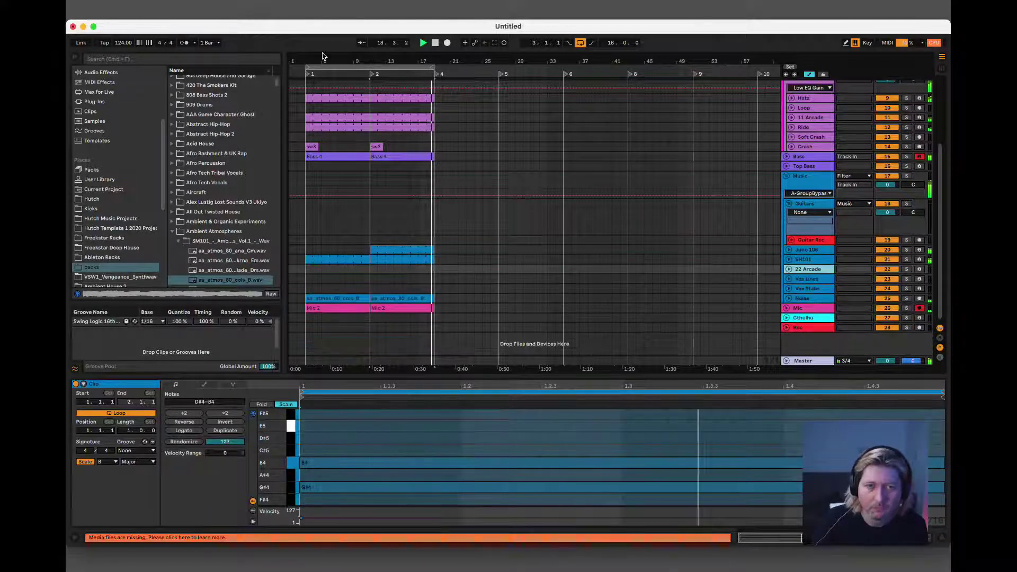
pyautogui.click(375, 69)
pyautogui.scroll(3, 403, 148)
pyautogui.scroll(-3, 404, 148)
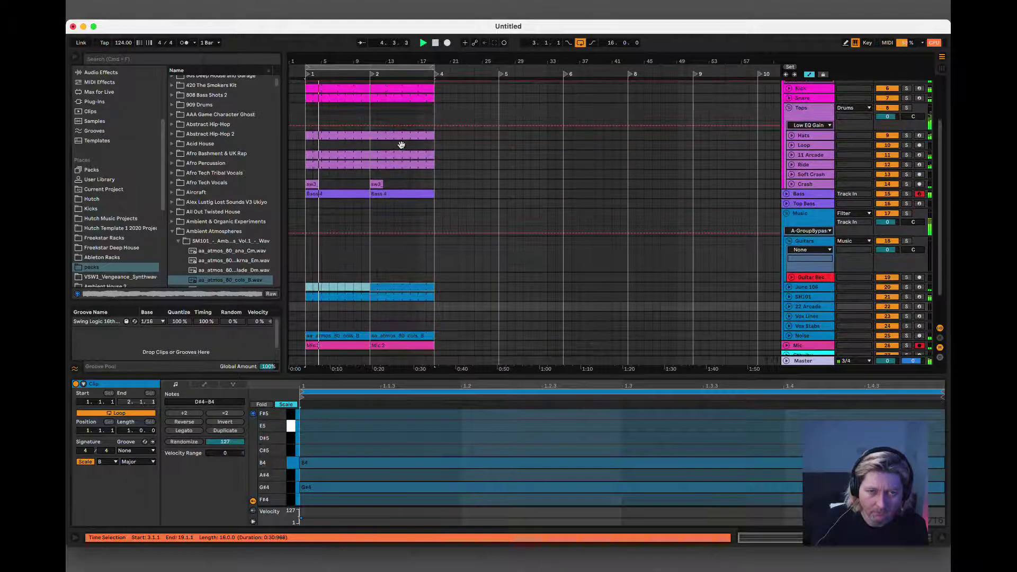
pyautogui.click(353, 321)
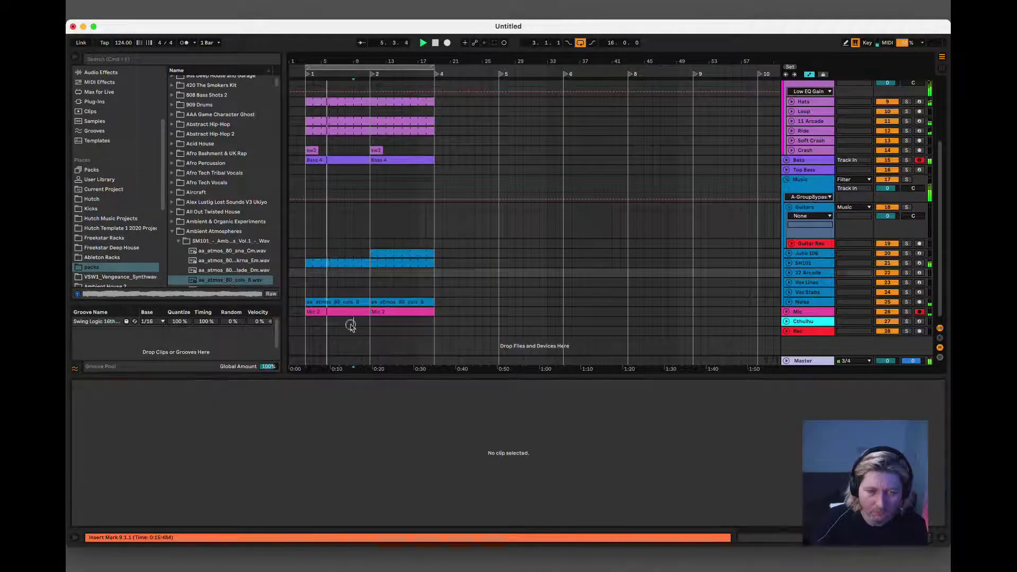
pyautogui.press('space')
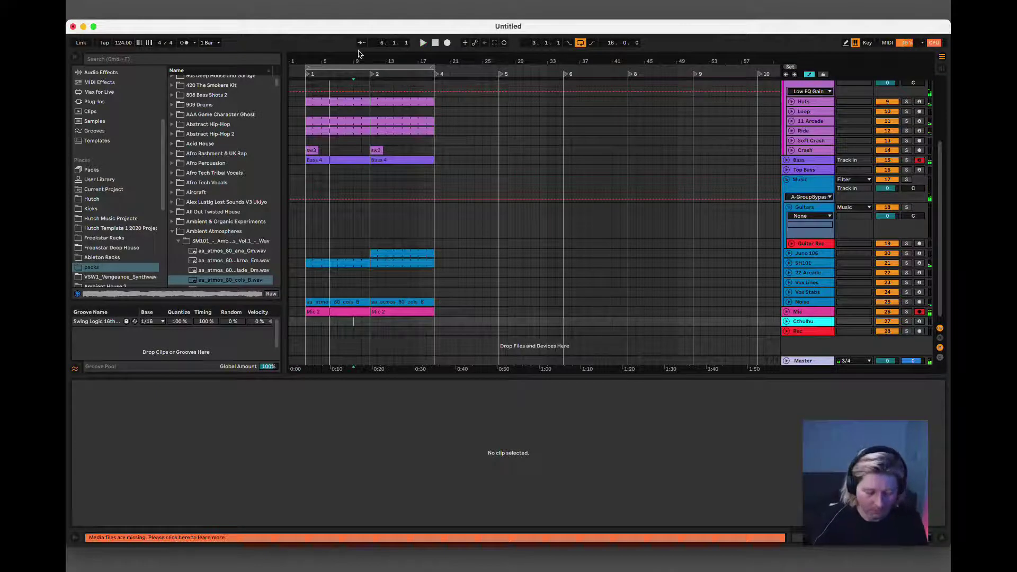
# - Save the Live Set as Timer in the 2.Splurge folder
pyautogui.press('super+s')
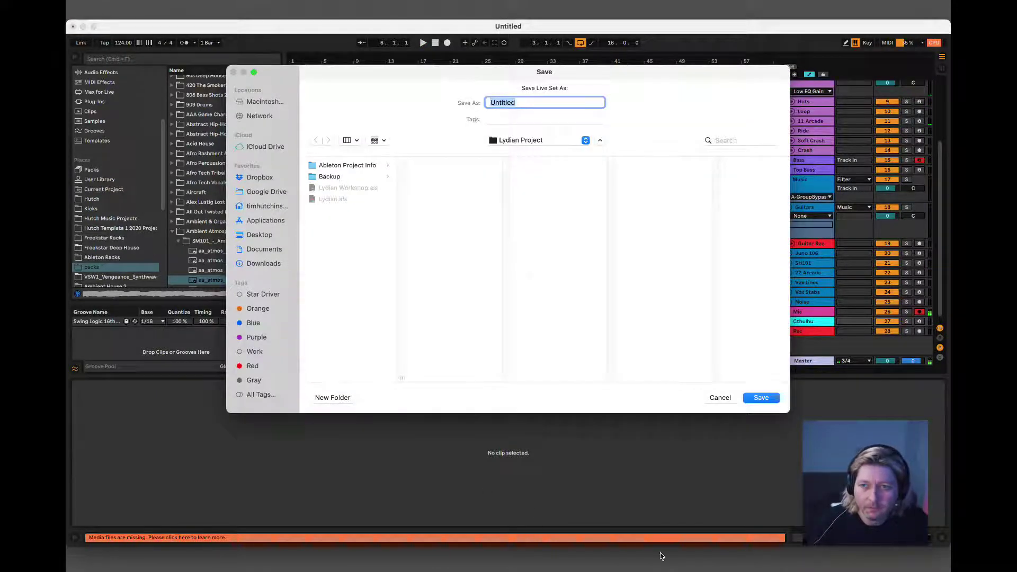
pyautogui.click(720, 398)
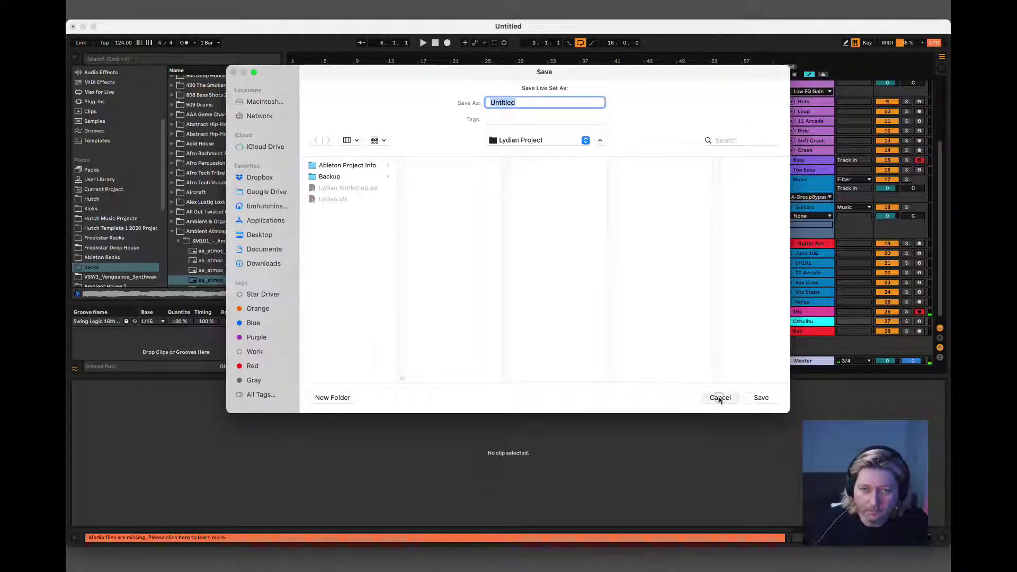
pyautogui.click(517, 141)
pyautogui.click(522, 158)
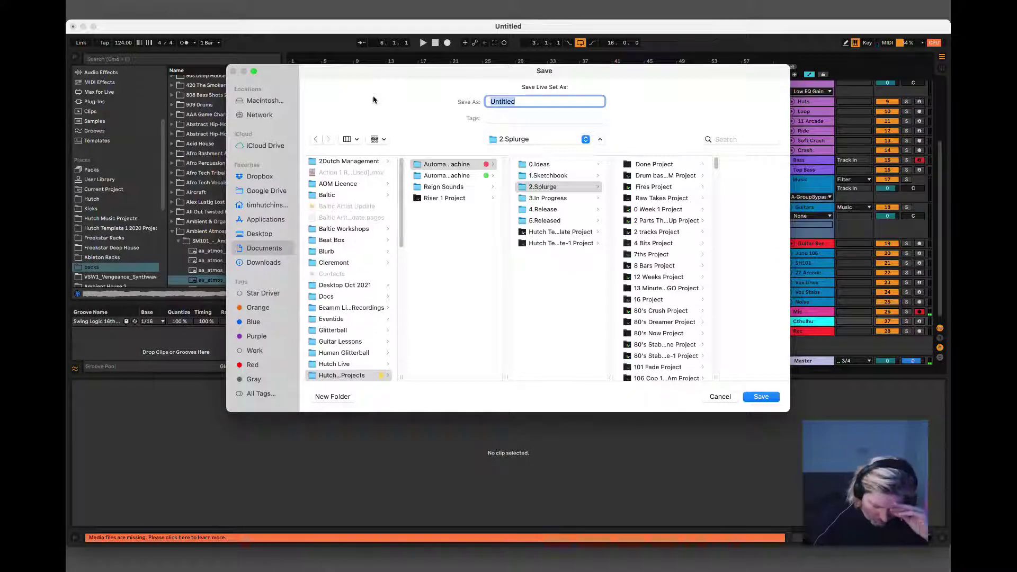
pyautogui.write('Timer')
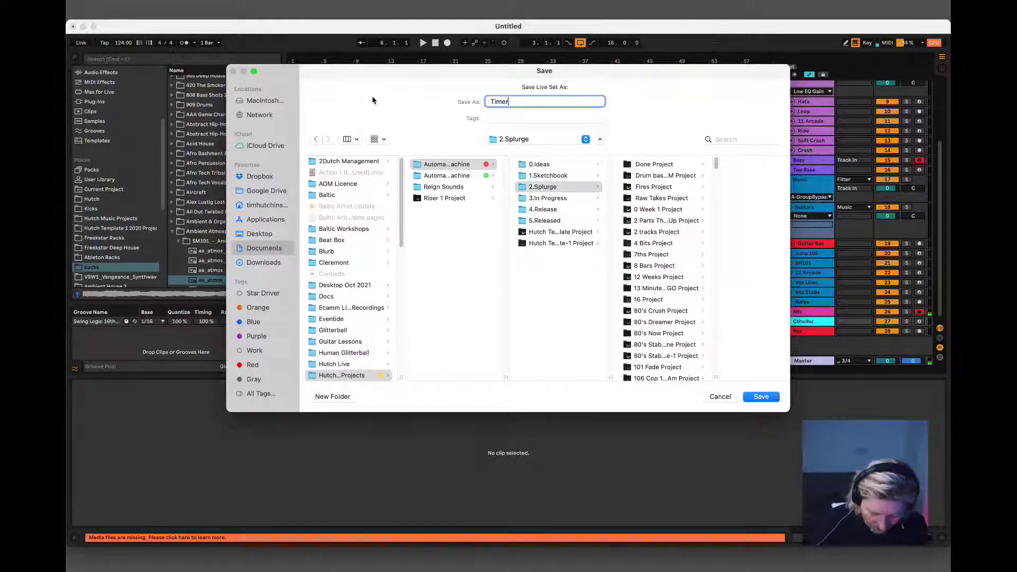
pyautogui.click(761, 398)
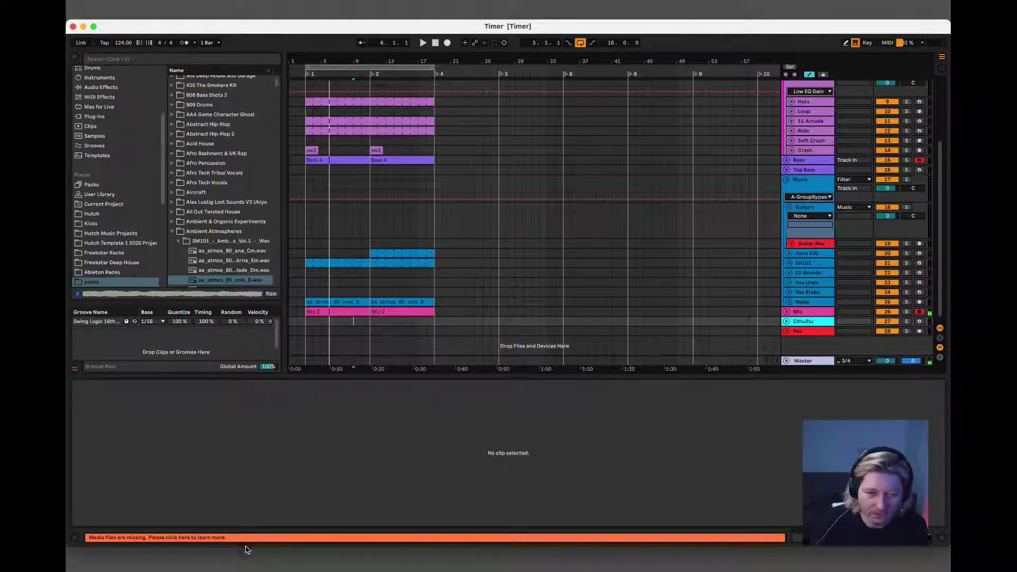
pyautogui.click(197, 563)
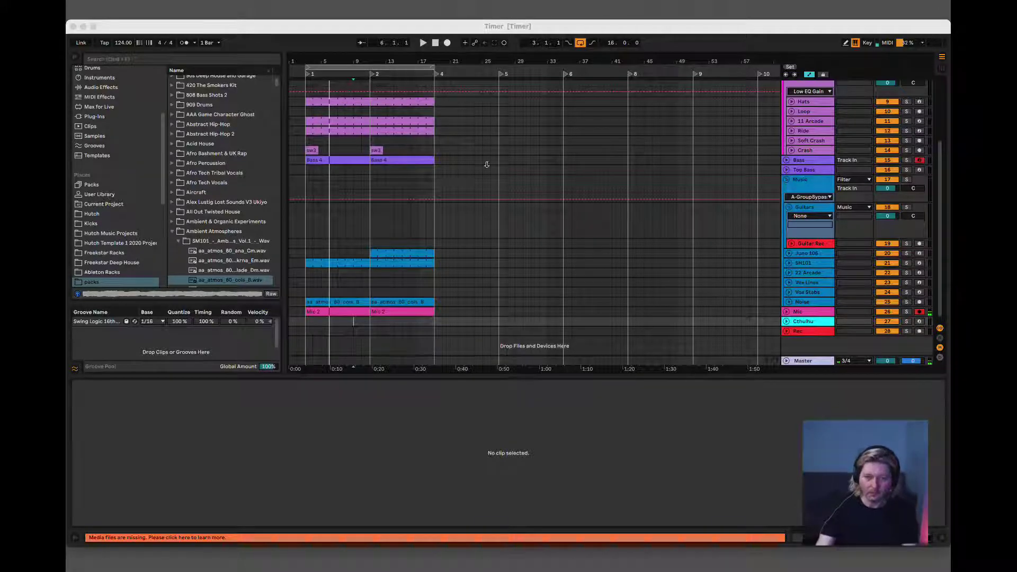
pyautogui.click(516, 276)
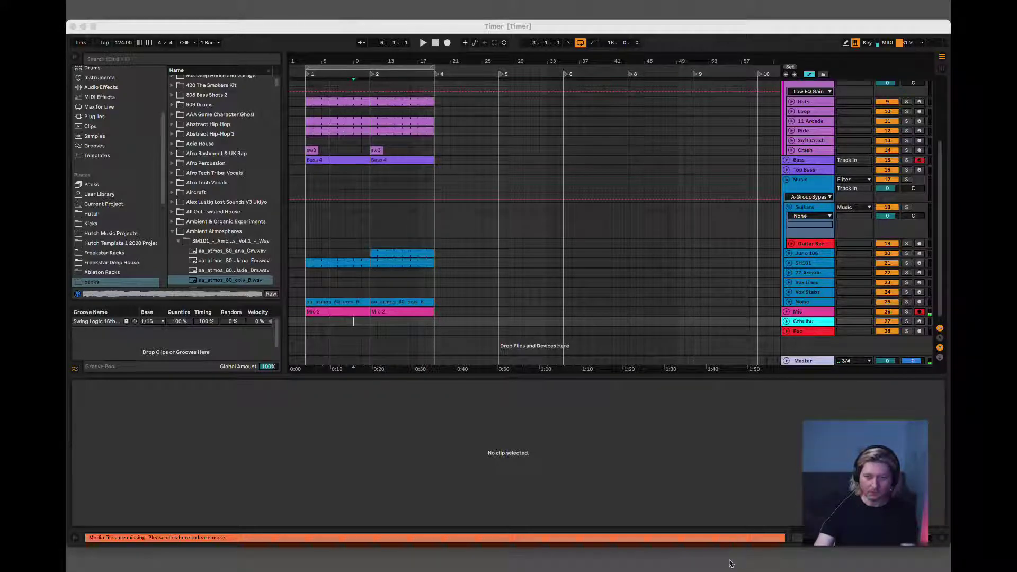
pyautogui.click(732, 532)
pyautogui.click(725, 564)
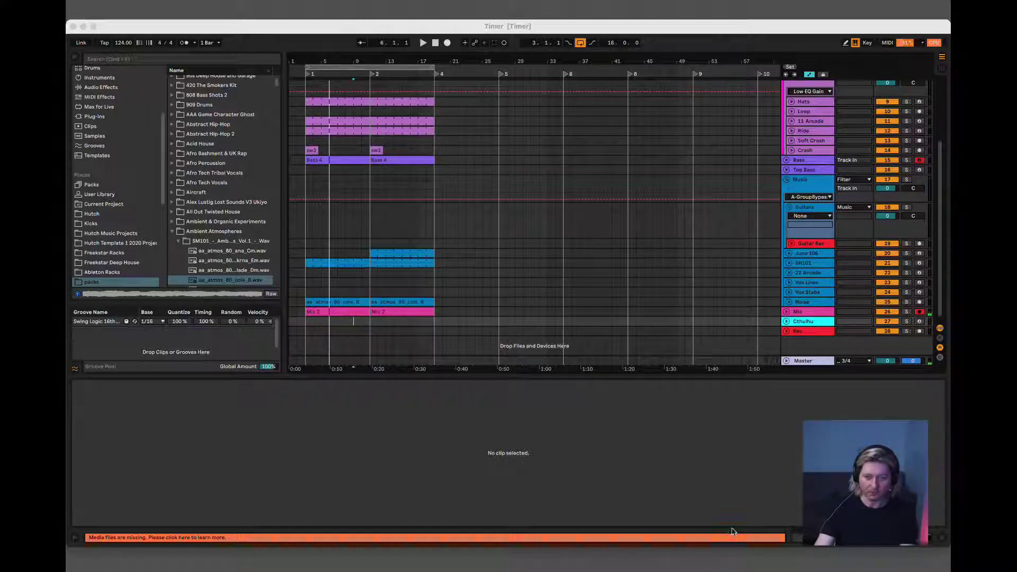
pyautogui.click(741, 563)
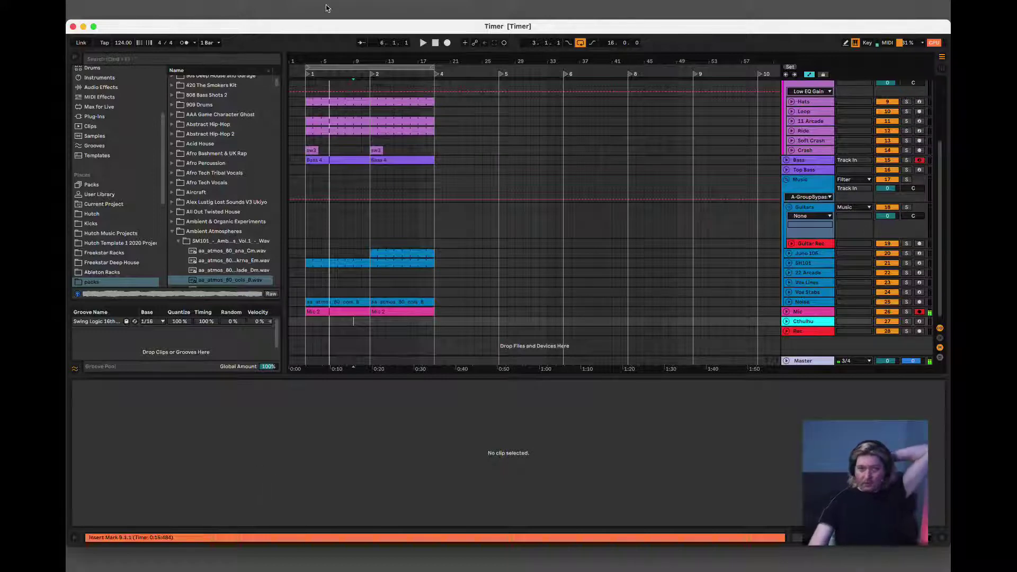
# - Look through the list of recently opened Live Sets for the saved Timer set
pyautogui.click(129, 16)
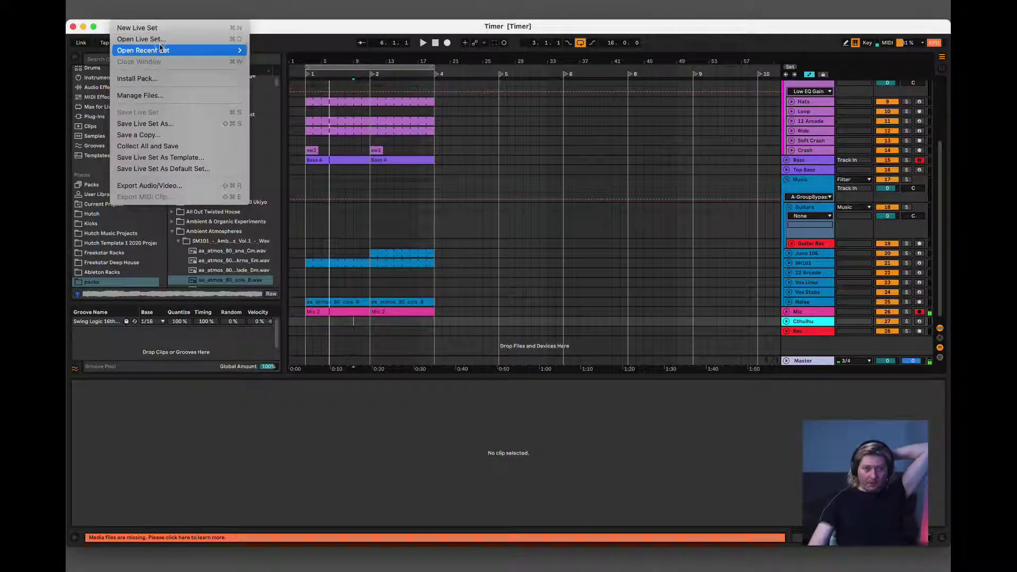
pyautogui.moveTo(162, 49)
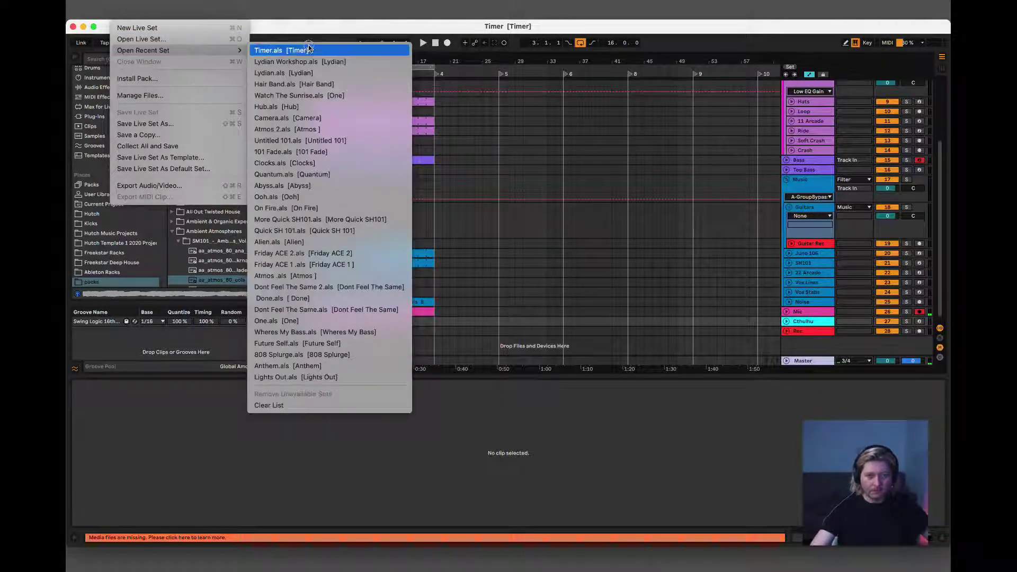
pyautogui.click(297, 50)
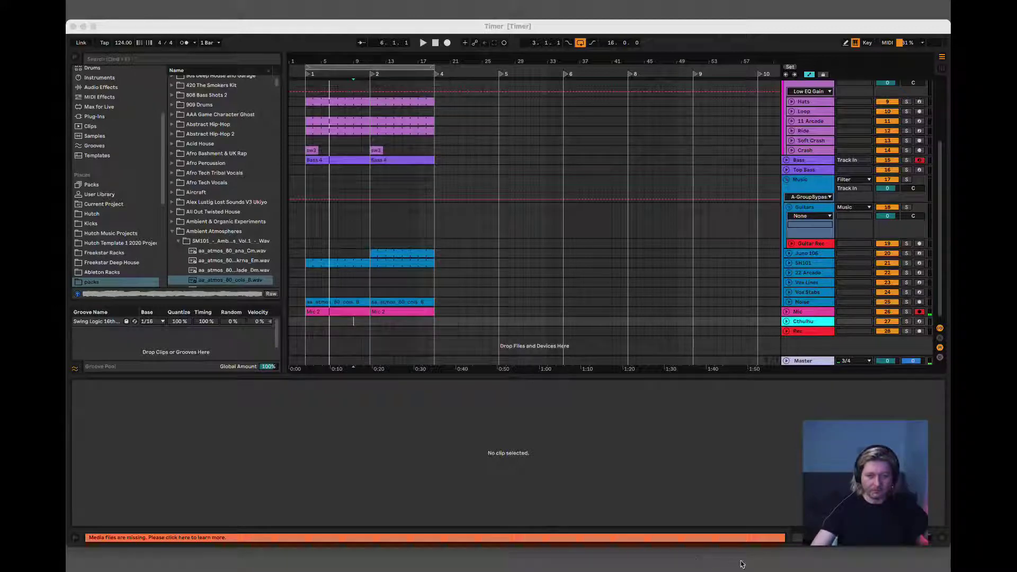
pyautogui.click(84, 4)
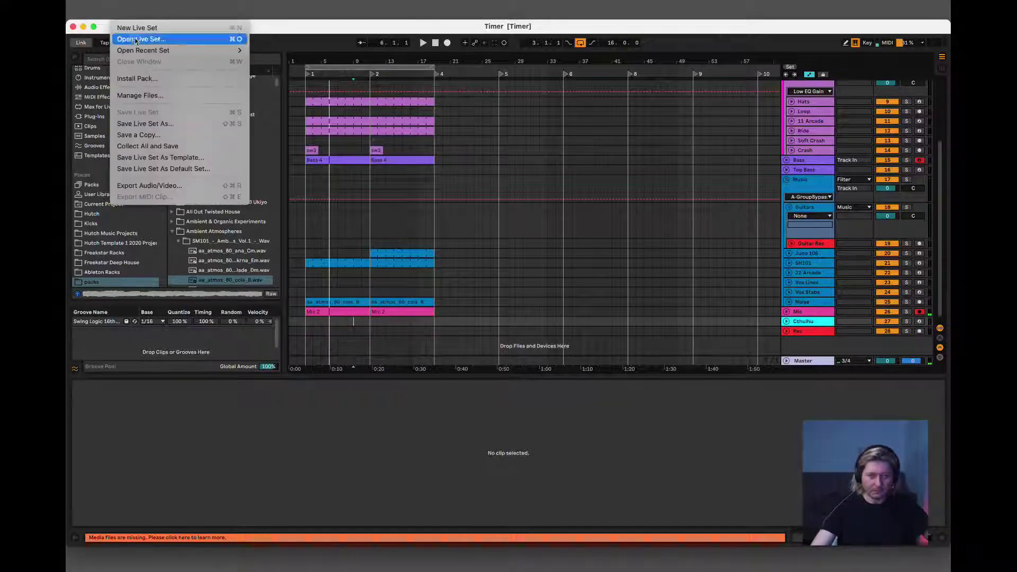
pyautogui.moveTo(140, 50)
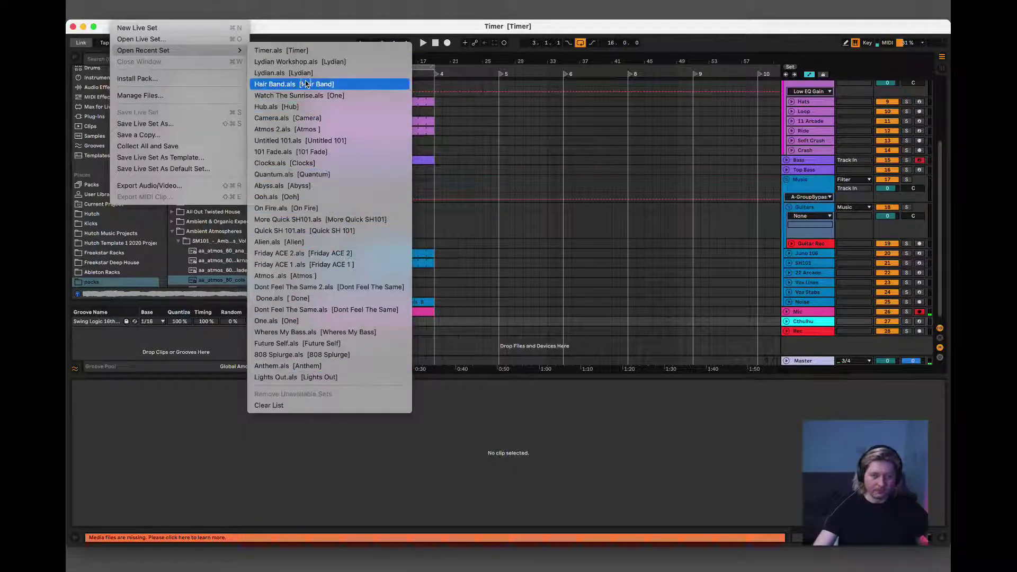
pyautogui.click(274, 18)
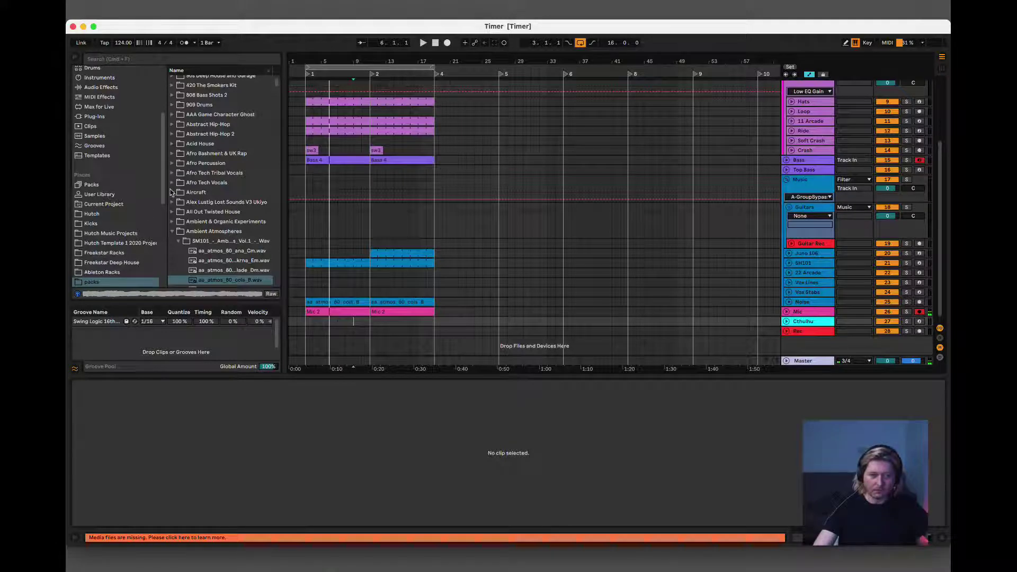
# - Show the contents of the Hutch Music Projects folder among the browser's places
pyautogui.moveTo(163, 191); pyautogui.dragTo(163, 273)
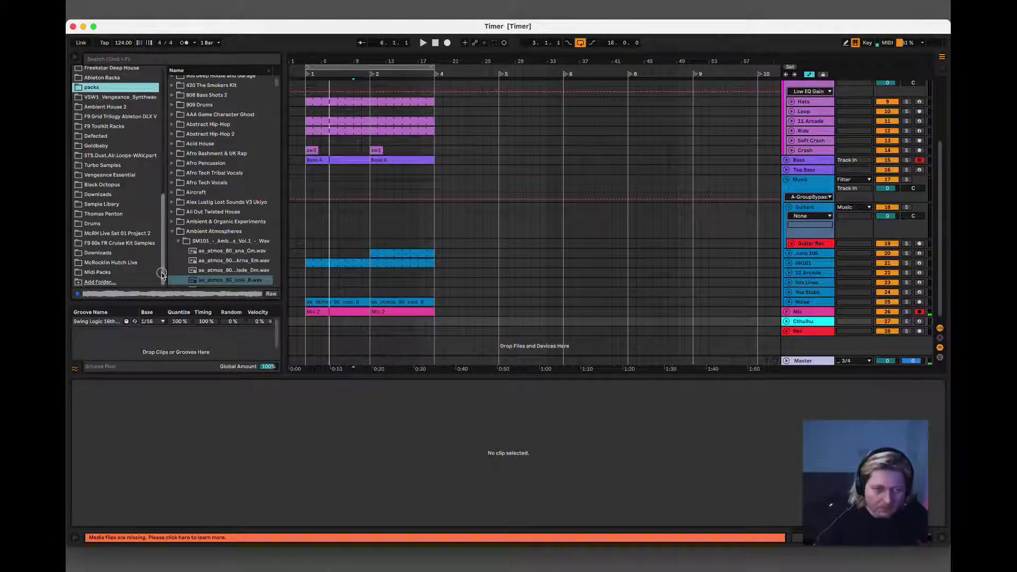
pyautogui.moveTo(162, 273); pyautogui.dragTo(158, 220)
pyautogui.click(110, 162)
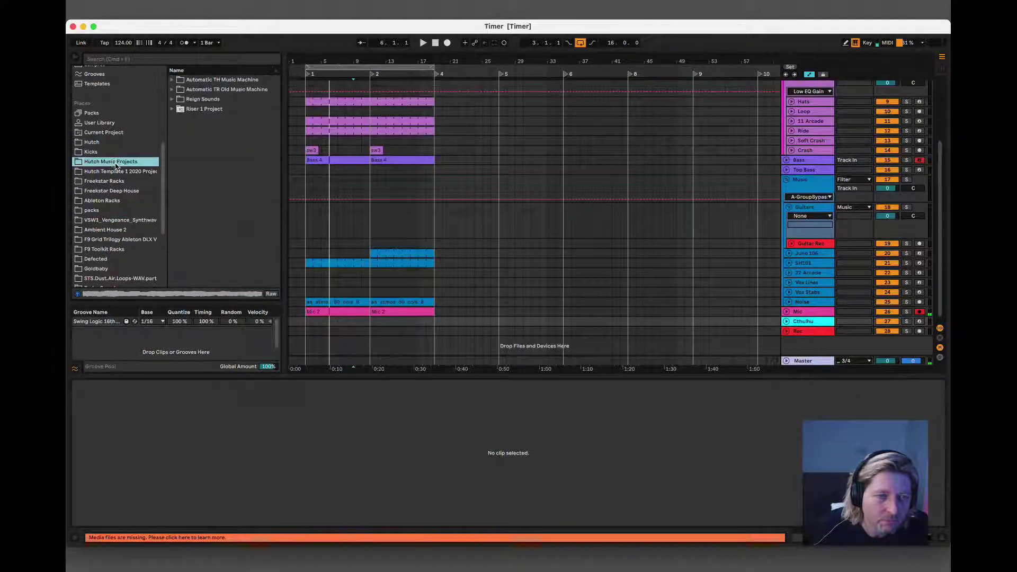
# - Show the projects in the 2.Splurge folder of Automatic TH Music Machine and browse to those starting with A
pyautogui.click(200, 81)
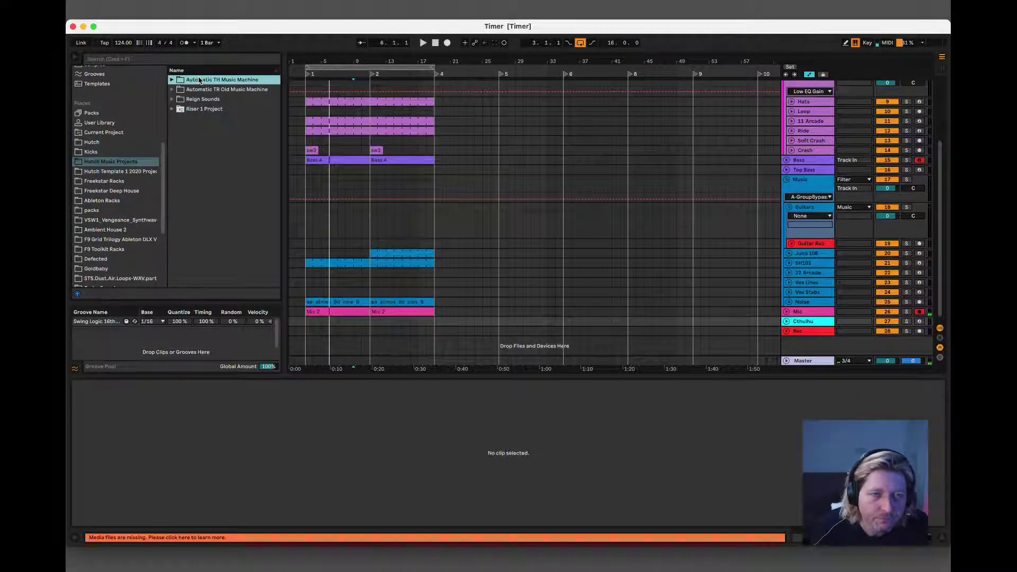
pyautogui.click(172, 80)
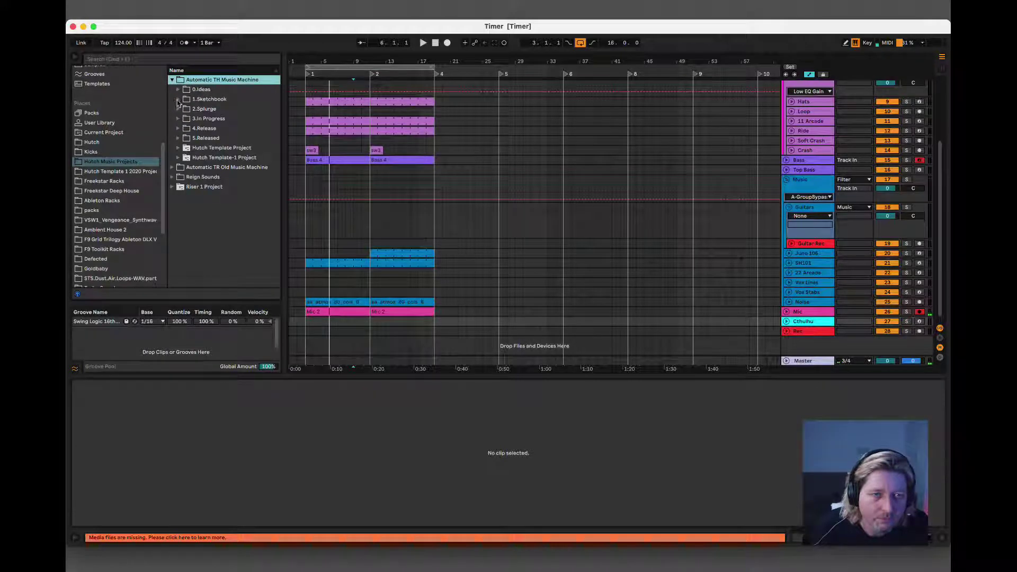
pyautogui.click(178, 109)
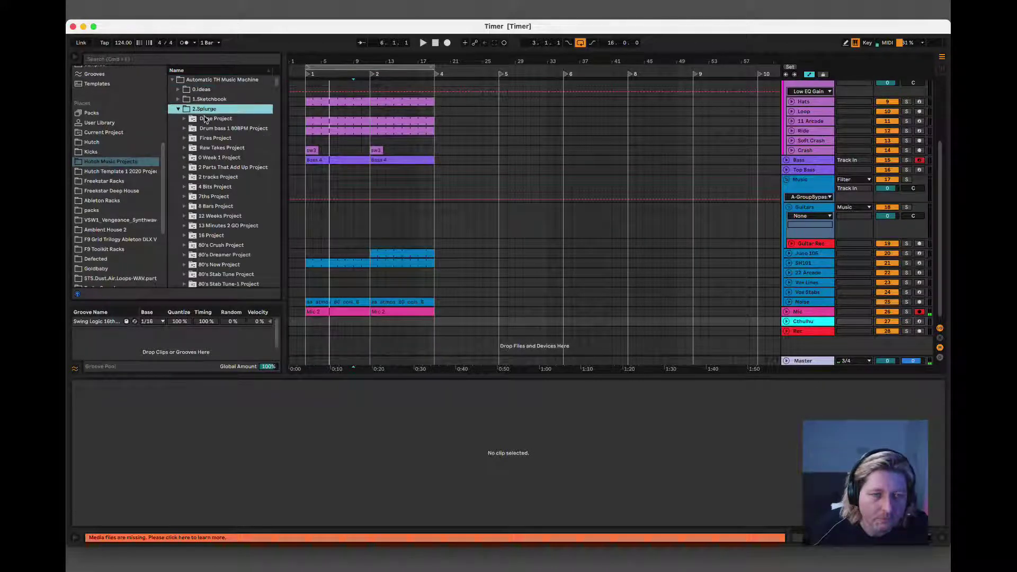
pyautogui.scroll(-10, 224, 146)
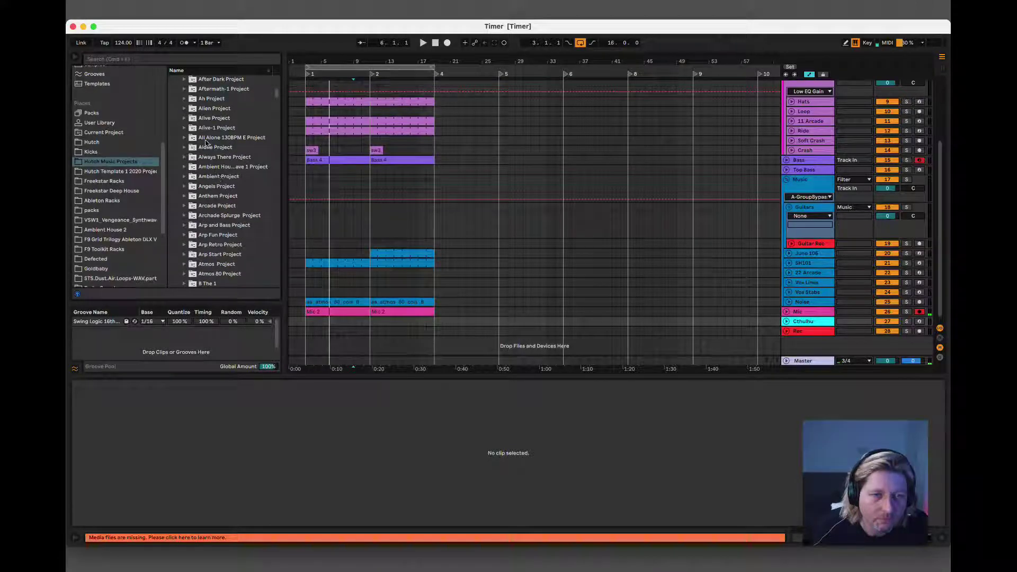
# - Open the Alien.als Live Set from the Alien Project folder
pyautogui.click(197, 111)
pyautogui.press('Right')
pyautogui.click(199, 138)
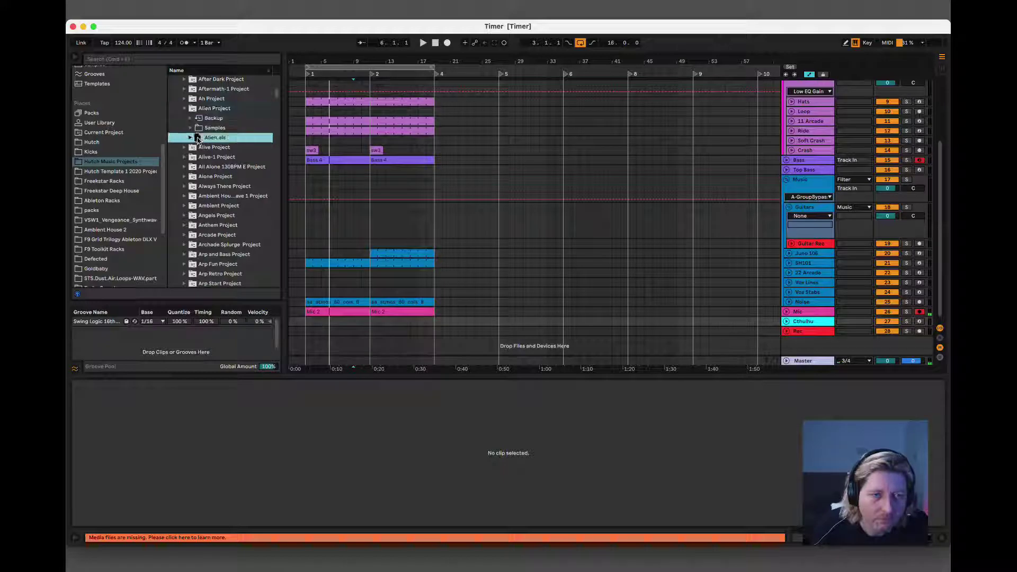
pyautogui.doubleClick(198, 139)
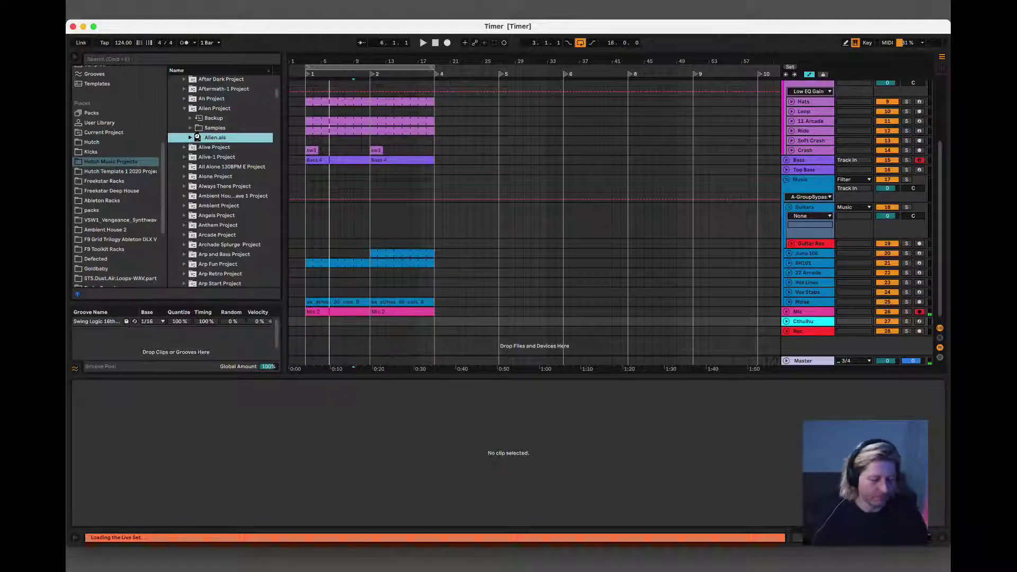
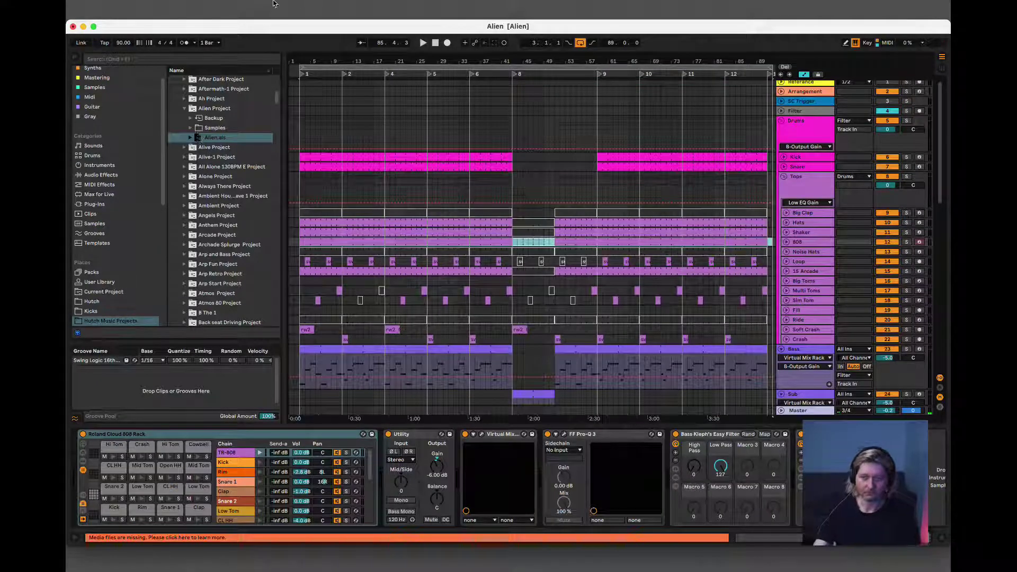
# - Collapse the Bass and Sub tracks in the arrangement
pyautogui.click(787, 350)
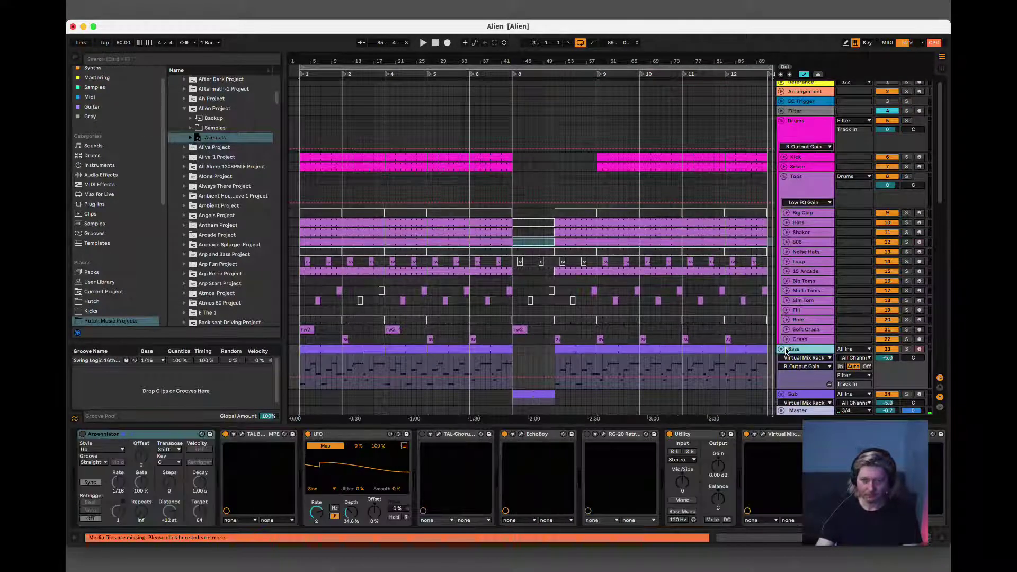
pyautogui.click(782, 350)
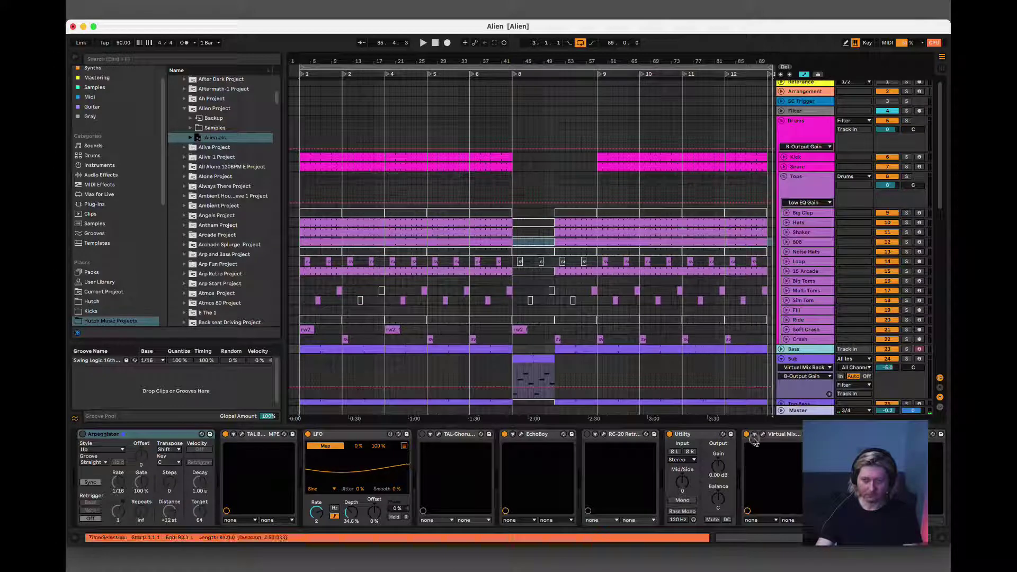
pyautogui.click(782, 359)
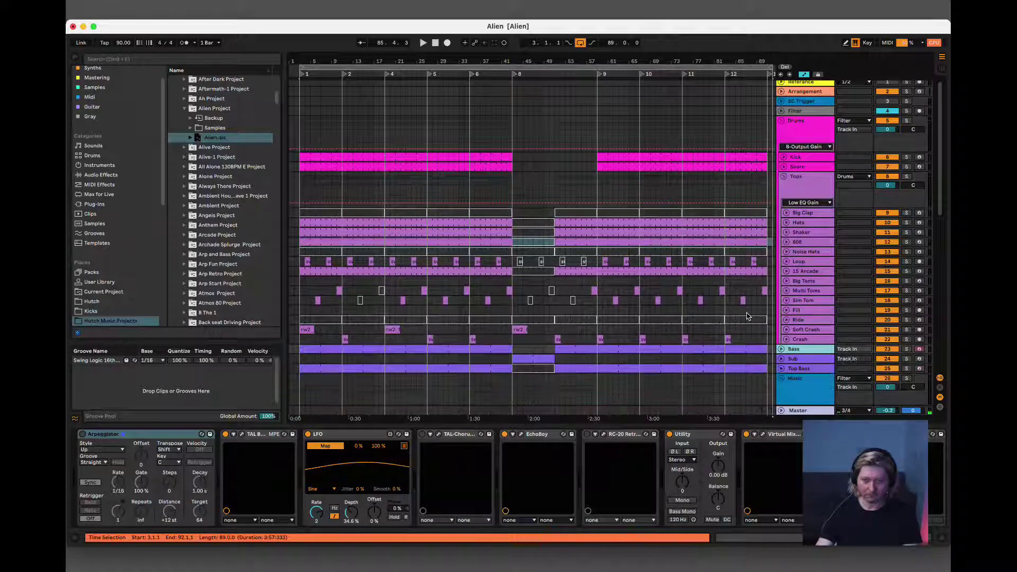
# - Play the arrangement from bar 6 and select the first Kick clip
pyautogui.click(316, 162)
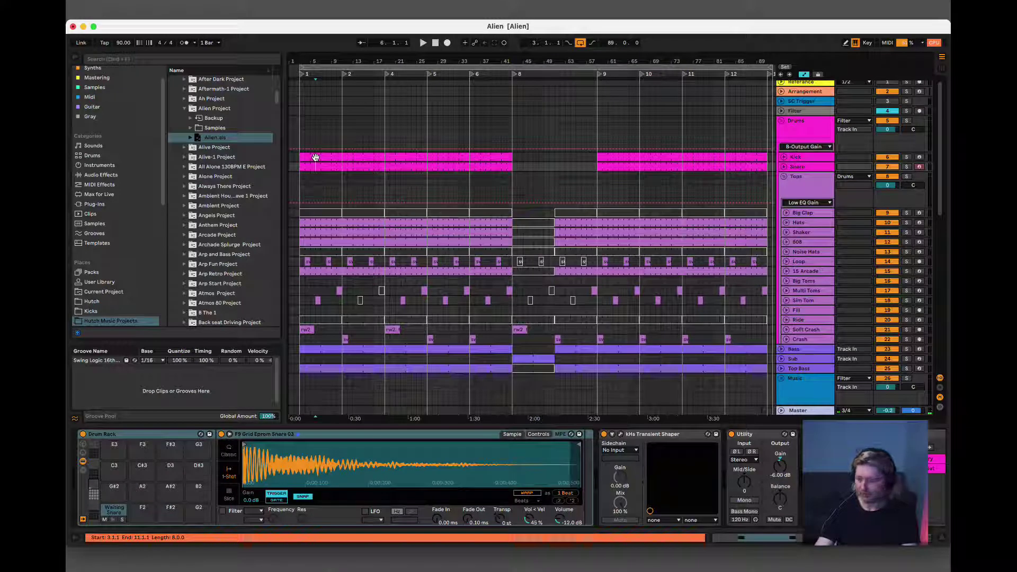
pyautogui.press('space')
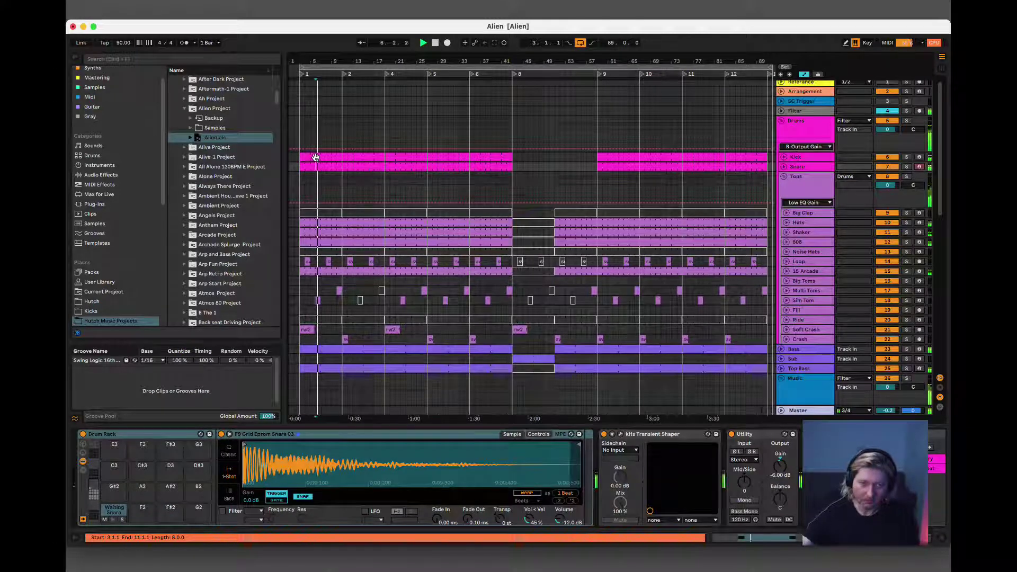
pyautogui.click(309, 158)
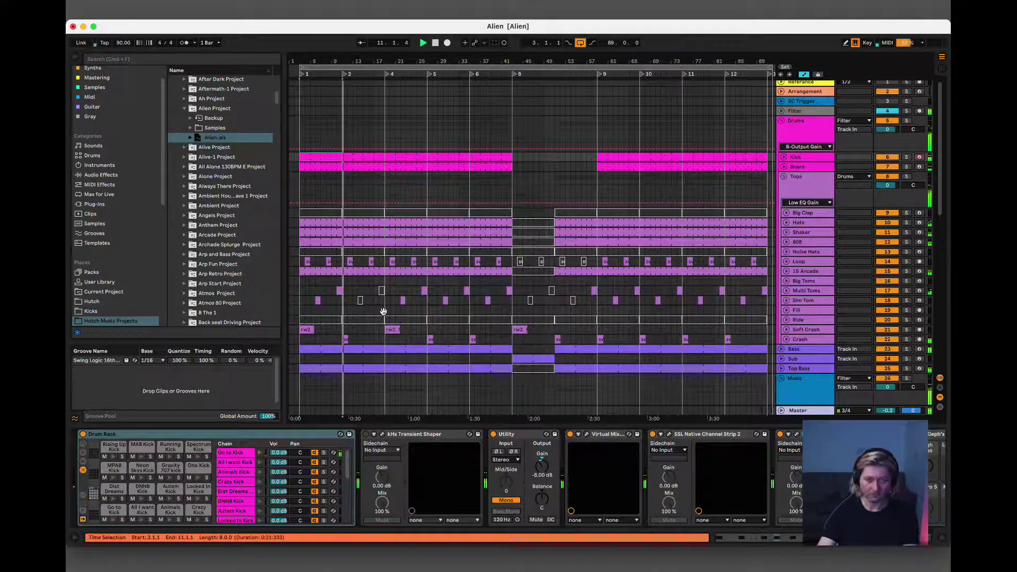
# - Examine the Top Bass, Whatever and Random 1 tracks and their devices while the arrangement plays
pyautogui.click(804, 371)
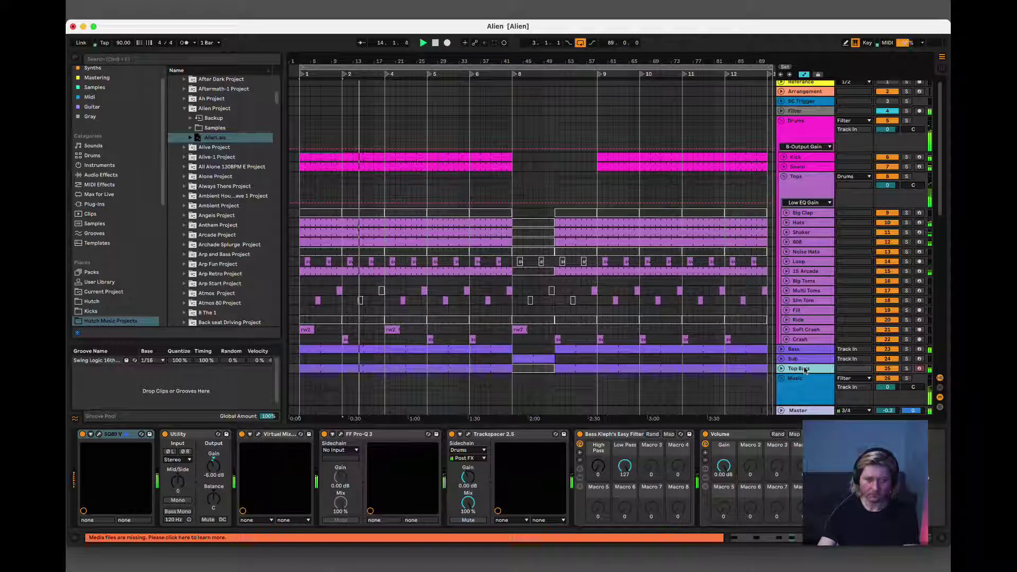
pyautogui.scroll(-2, 816, 326)
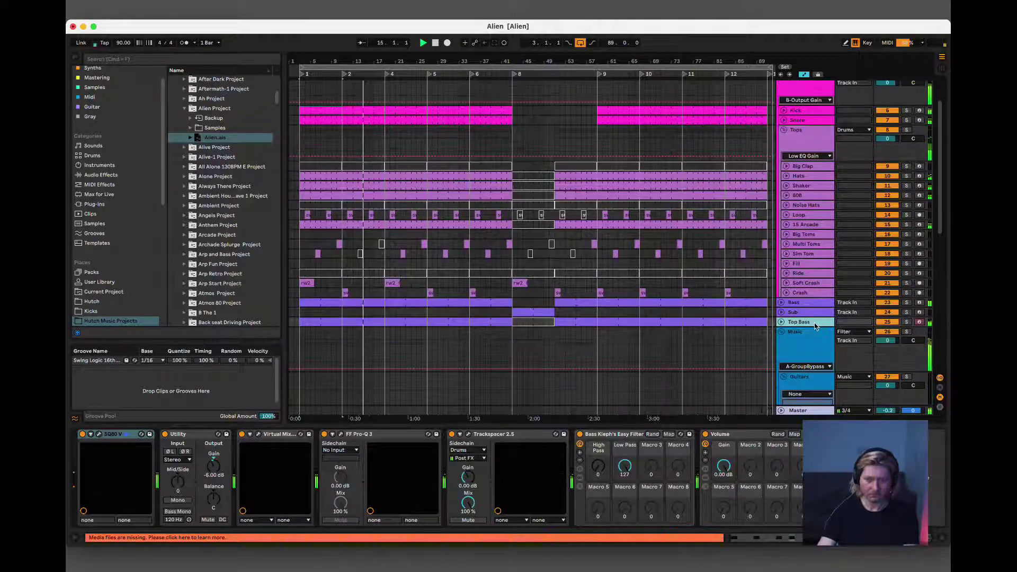
pyautogui.scroll(-5, 781, 333)
pyautogui.scroll(-6, 781, 333)
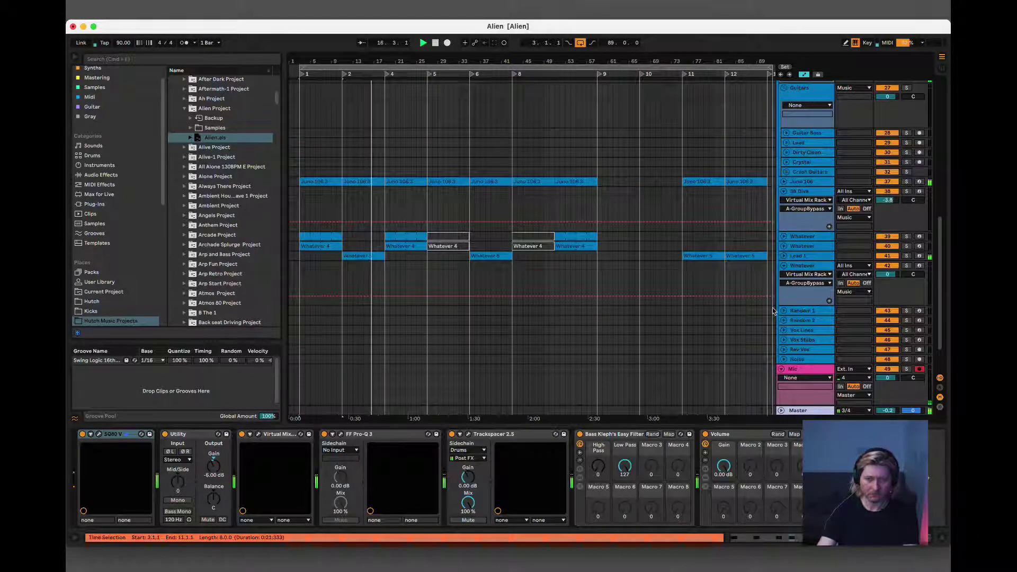
pyautogui.scroll(6, 777, 325)
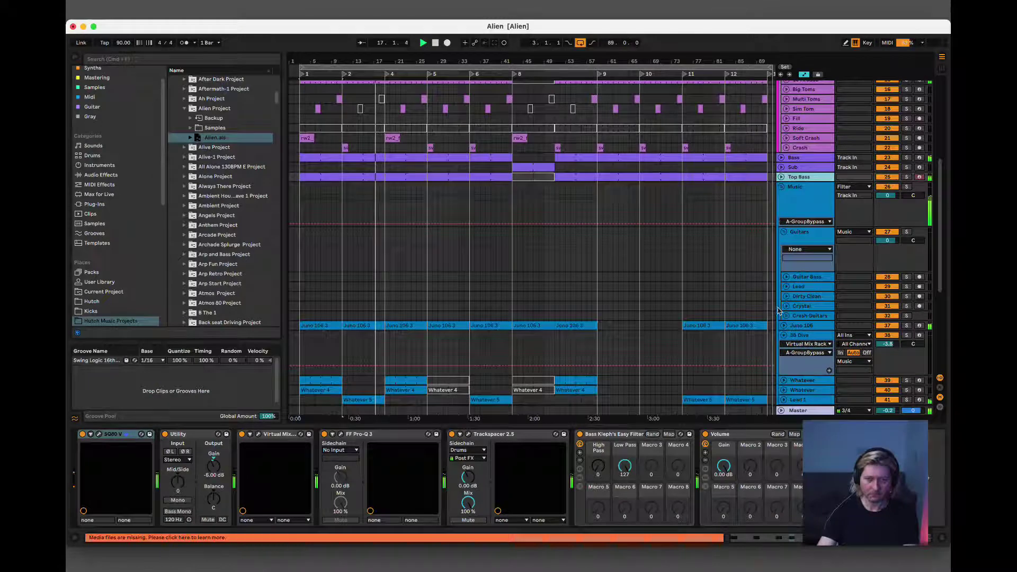
pyautogui.click(802, 379)
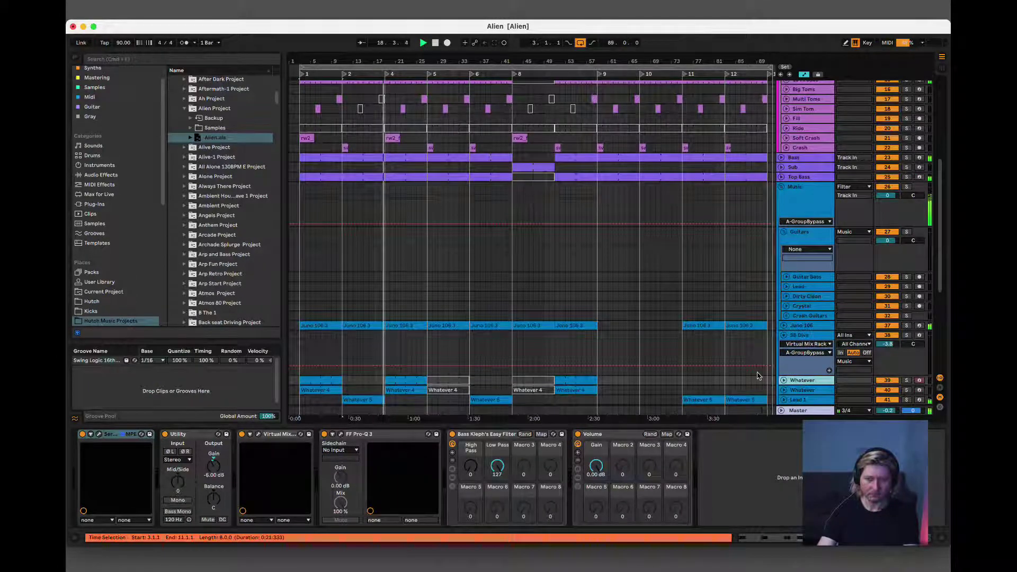
pyautogui.scroll(-2, 741, 368)
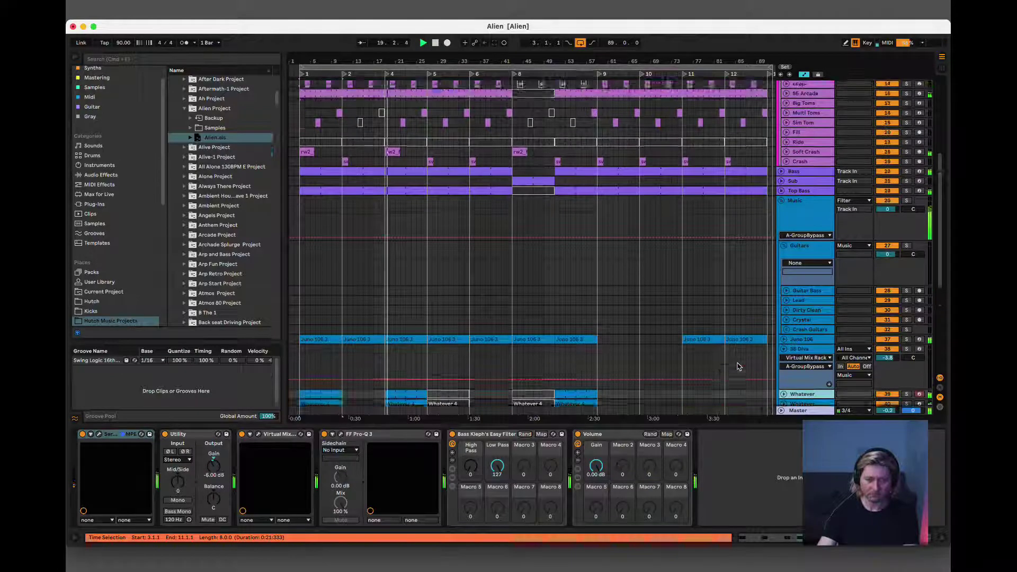
pyautogui.scroll(-6, 739, 366)
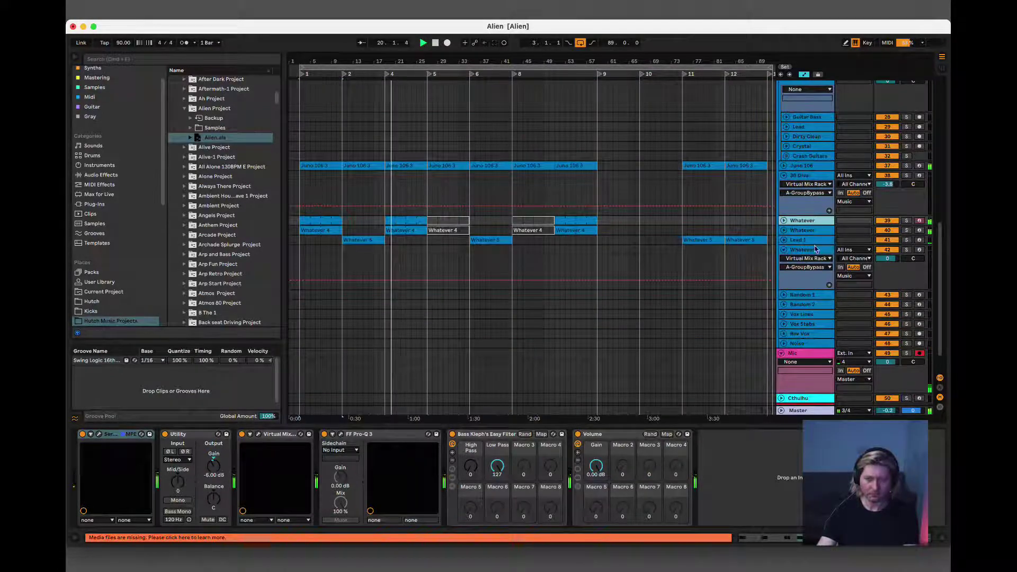
pyautogui.click(809, 296)
# - Look over the drum, bass and music tracks during playback, including the 15 Arcade clip at bar 27
pyautogui.scroll(7, 810, 297)
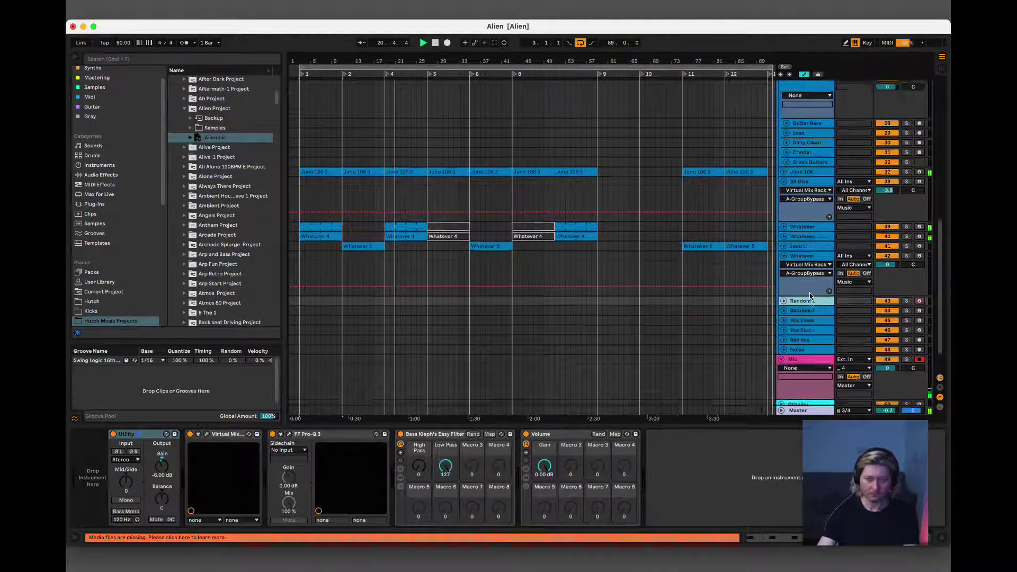
pyautogui.scroll(7, 810, 297)
pyautogui.scroll(-7, 810, 295)
pyautogui.scroll(4, 809, 296)
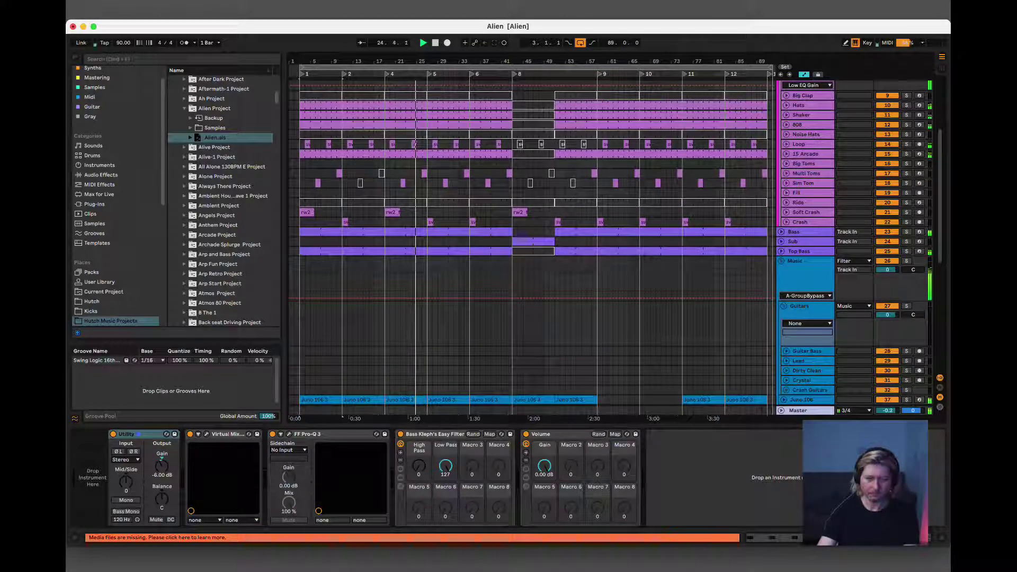
pyautogui.scroll(3, 520, 231)
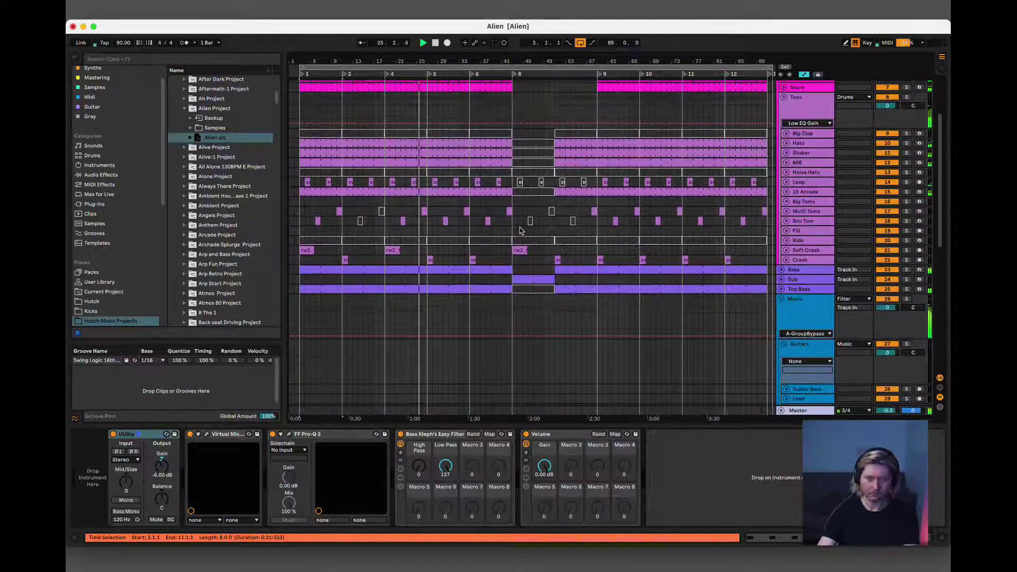
pyautogui.scroll(5, 492, 233)
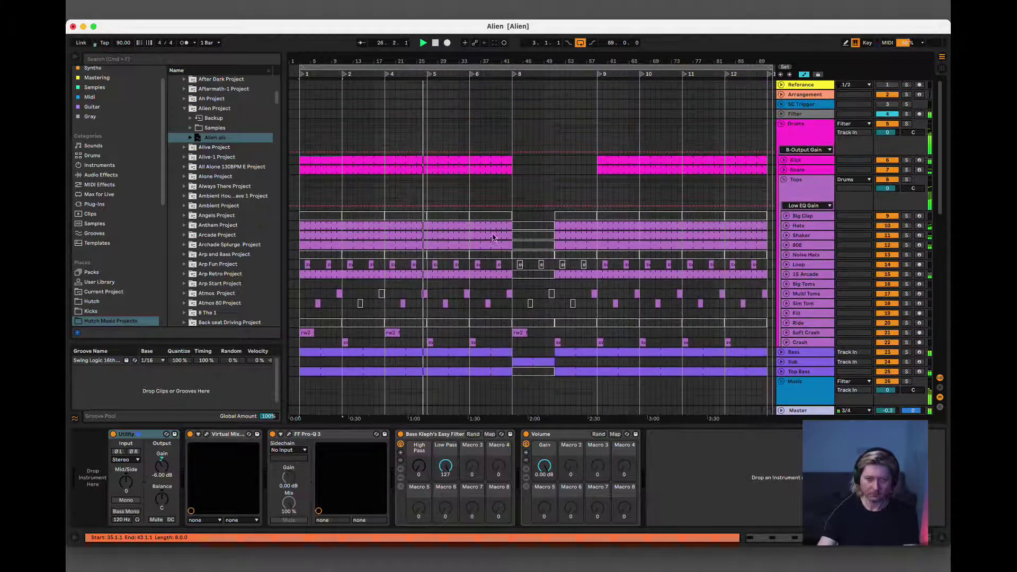
pyautogui.scroll(-7, 493, 234)
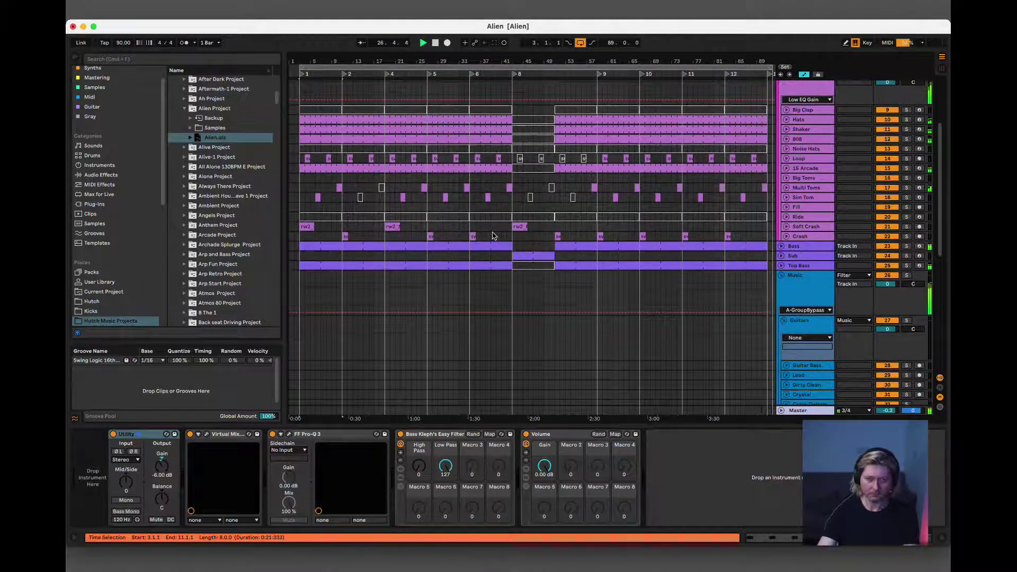
pyautogui.scroll(-15, 485, 235)
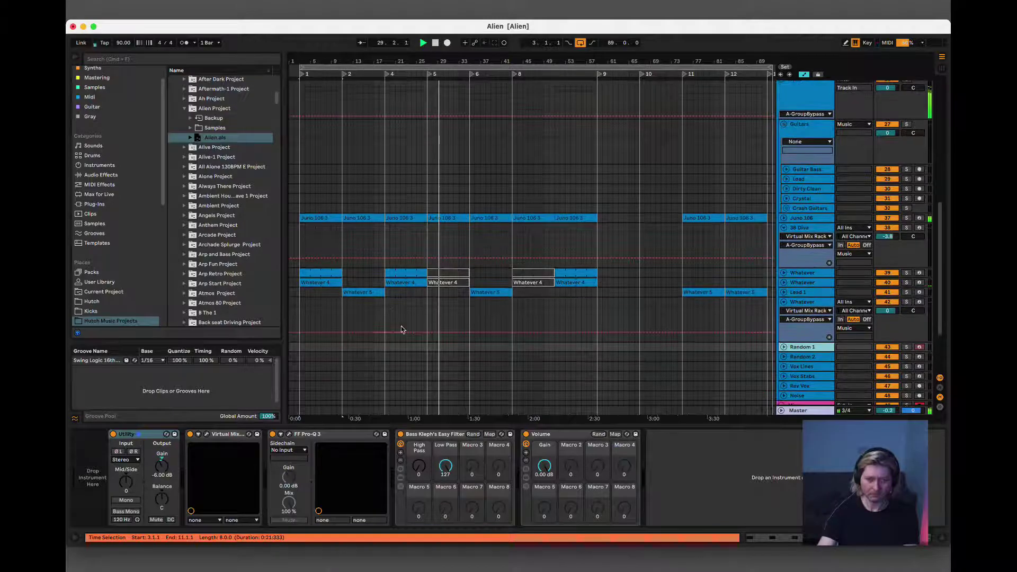
pyautogui.scroll(19, 455, 354)
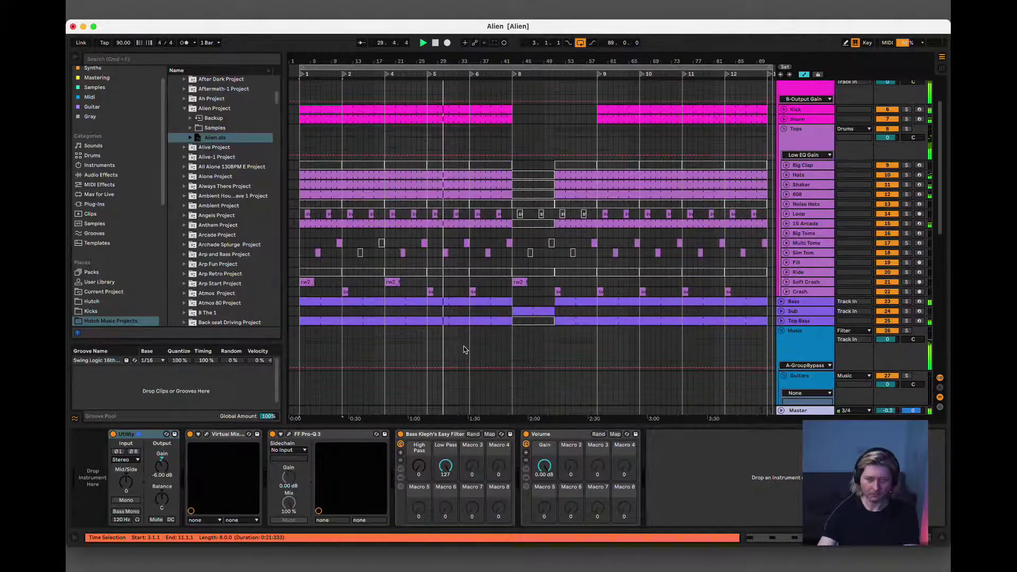
pyautogui.click(444, 223)
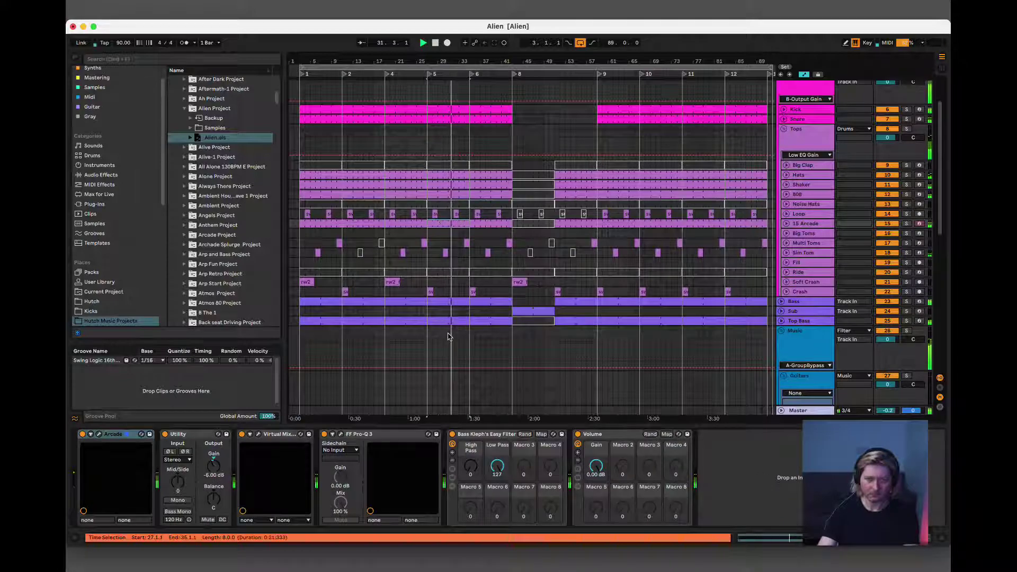
pyautogui.scroll(-14, 467, 322)
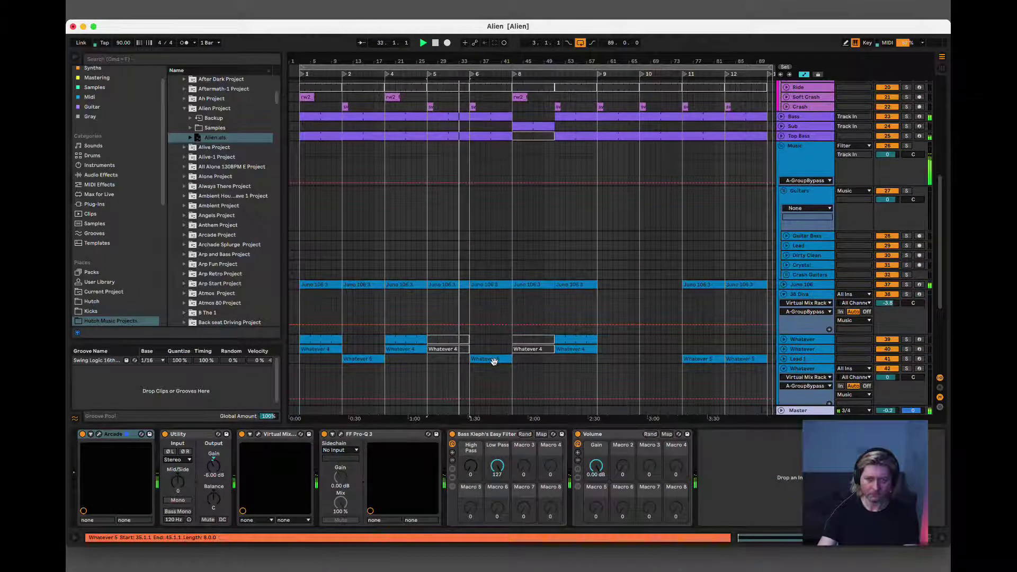
# - Deactivate the Whatever 5 clip at bar 35 and the Top Bass clips from bar 27 to 43, and replay from bar 27
pyautogui.click(494, 361)
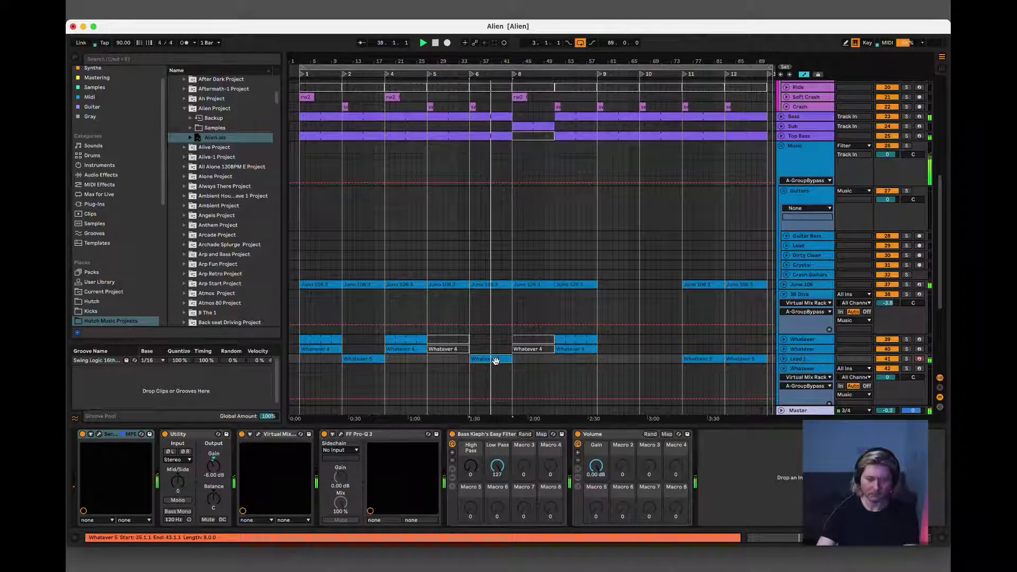
pyautogui.scroll(3, 500, 171)
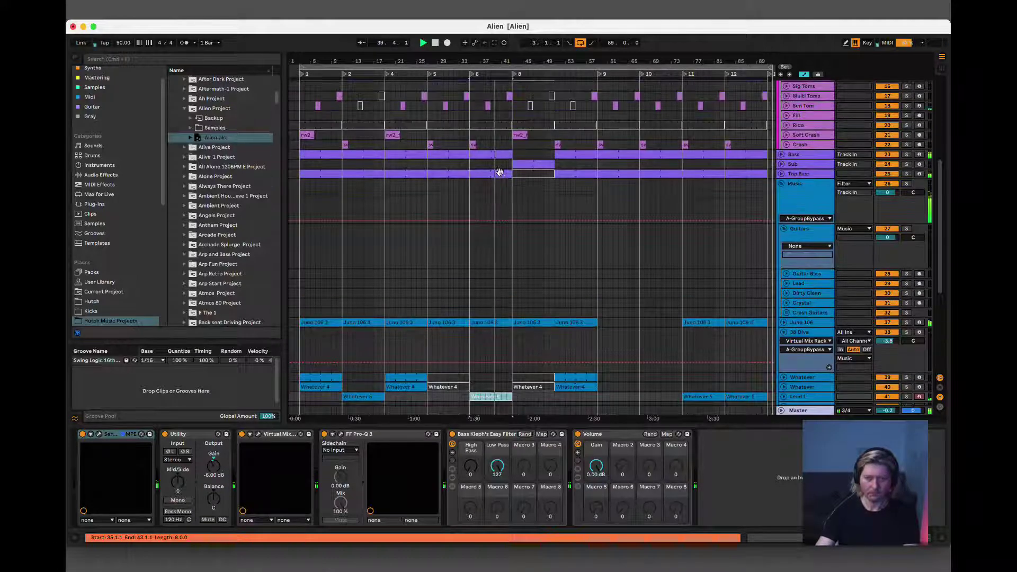
pyautogui.moveTo(456, 171); pyautogui.dragTo(485, 175)
pyautogui.click(459, 155)
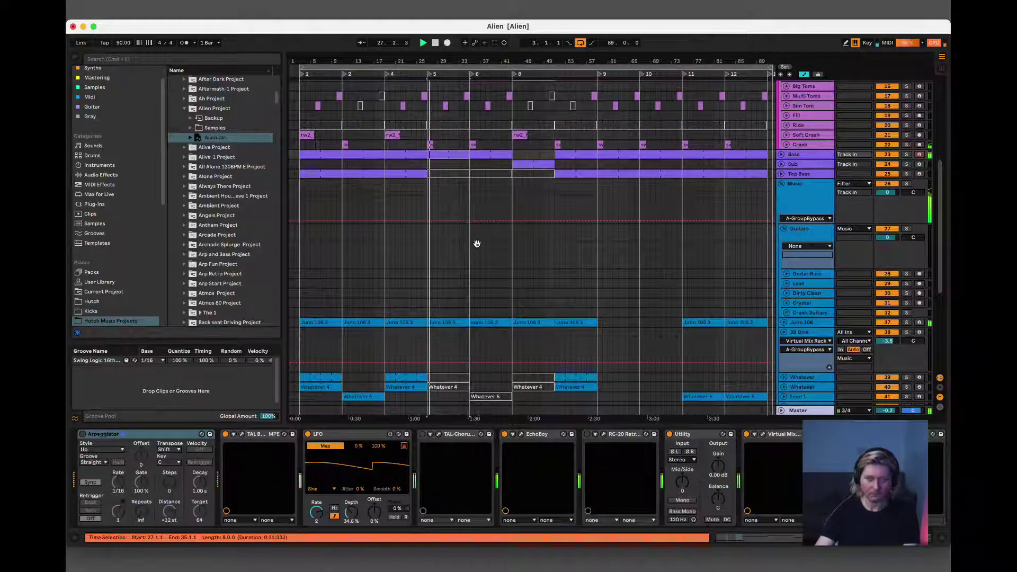
# - Try deactivating the Juno 106 clip at bar 27 while replaying that section, reactivate it, and select the Juno 106 track
pyautogui.scroll(8, 477, 242)
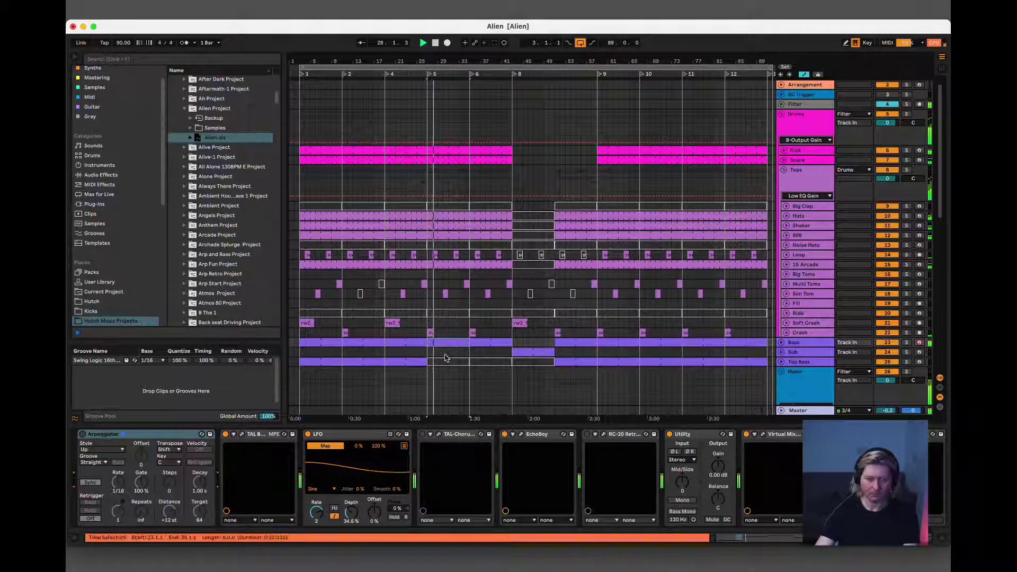
pyautogui.scroll(-10, 453, 340)
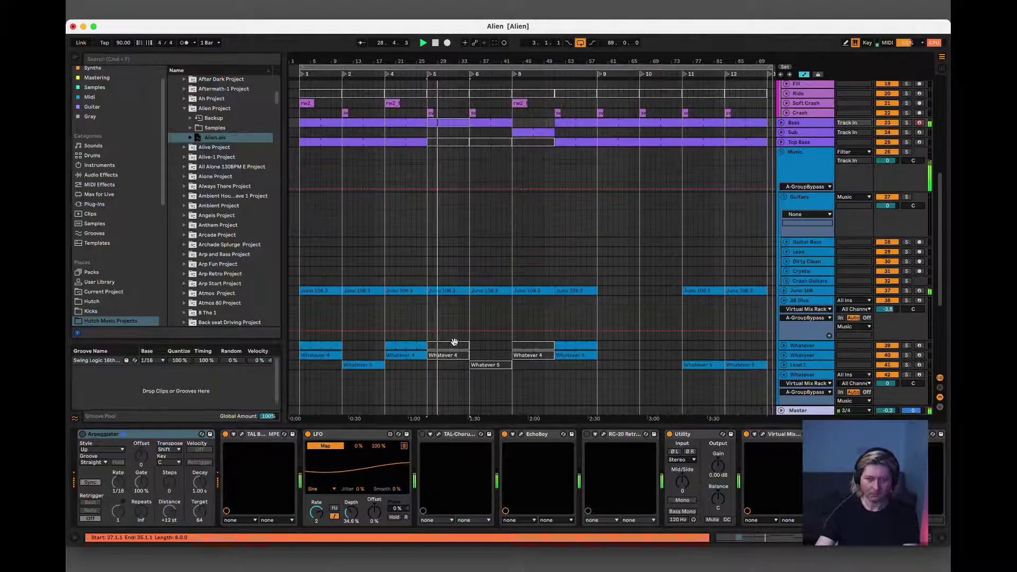
pyautogui.click(451, 295)
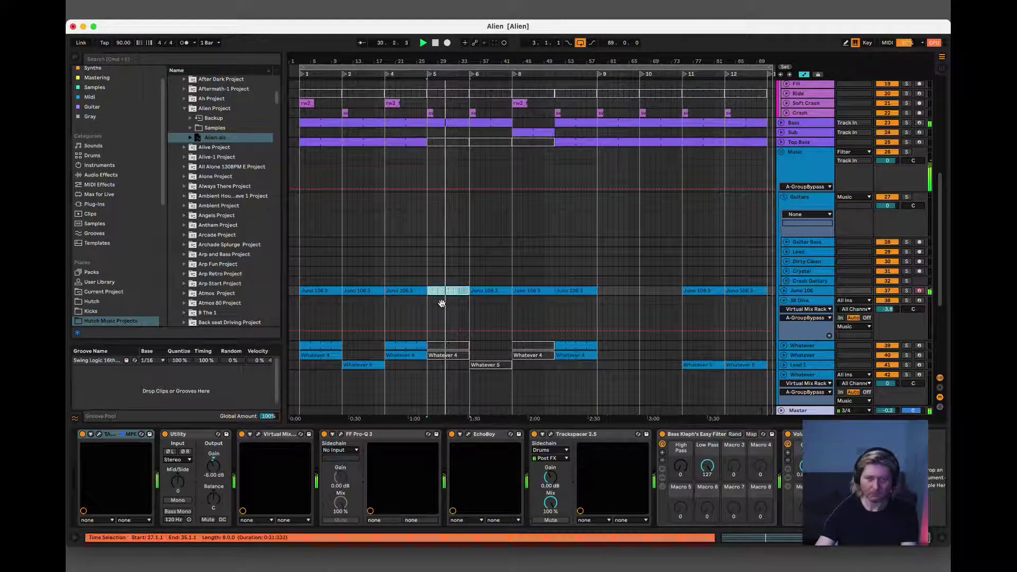
pyautogui.click(415, 303)
pyautogui.press('space')
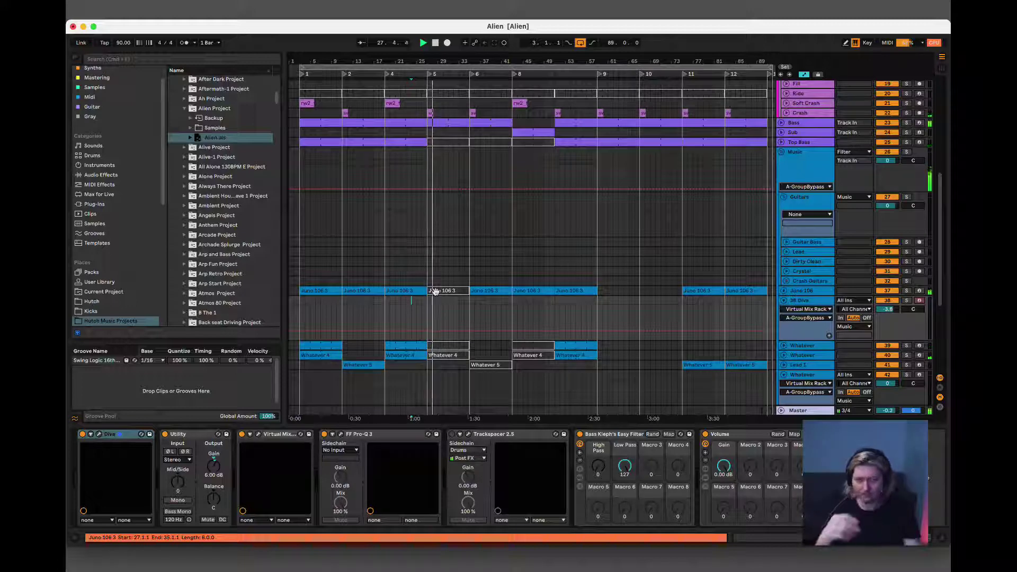
pyautogui.click(435, 292)
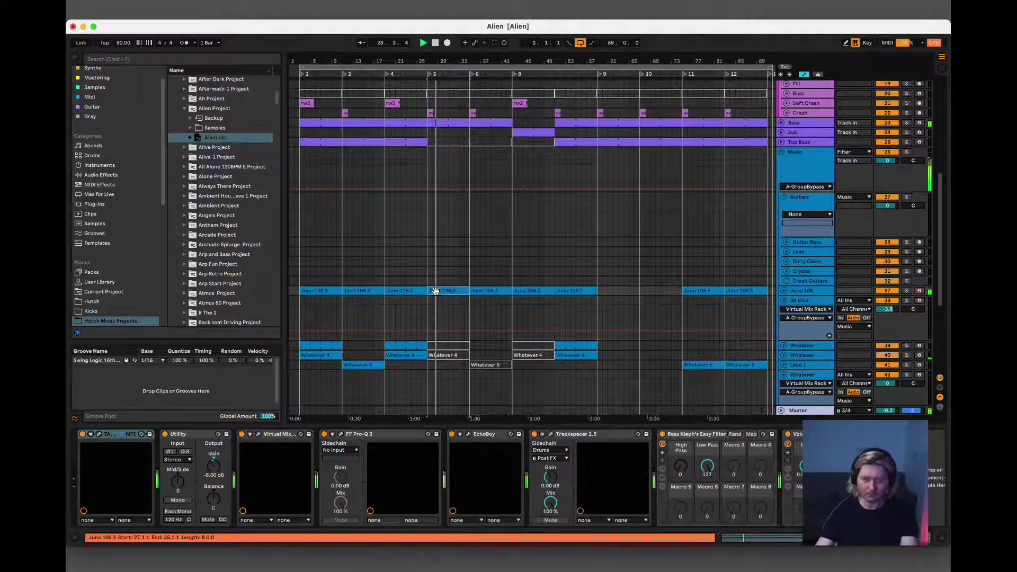
pyautogui.click(802, 293)
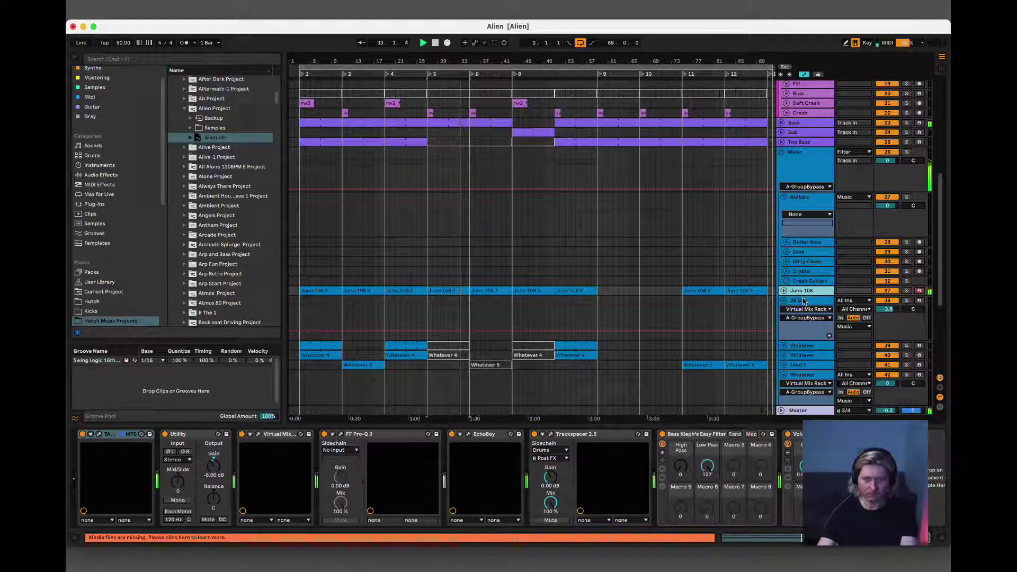
# - Reactivate the Whatever 5 clip at bar 35 on the Lead 1 track
pyautogui.scroll(3, 594, 216)
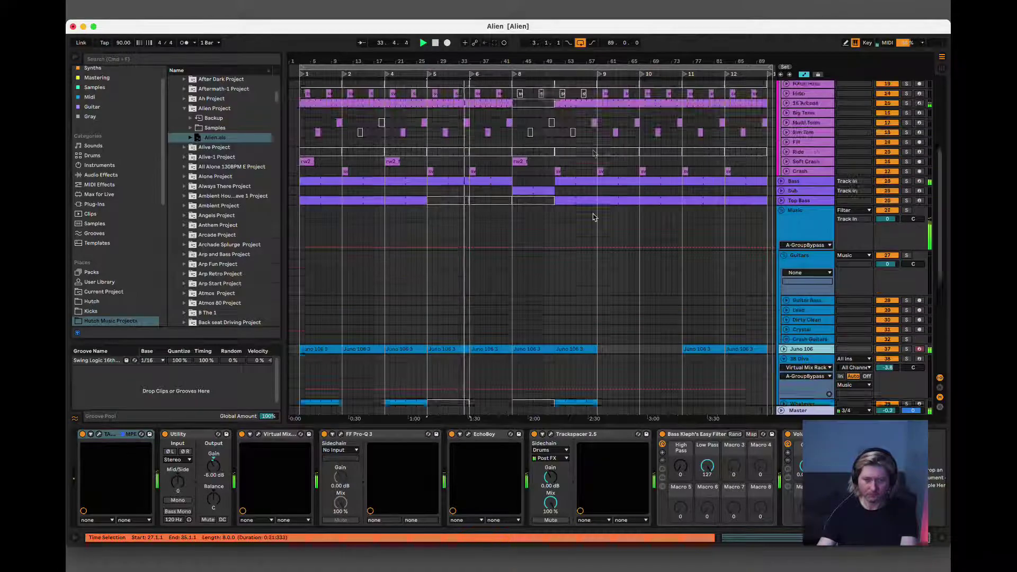
pyautogui.scroll(-5, 594, 216)
pyautogui.scroll(-3, 595, 216)
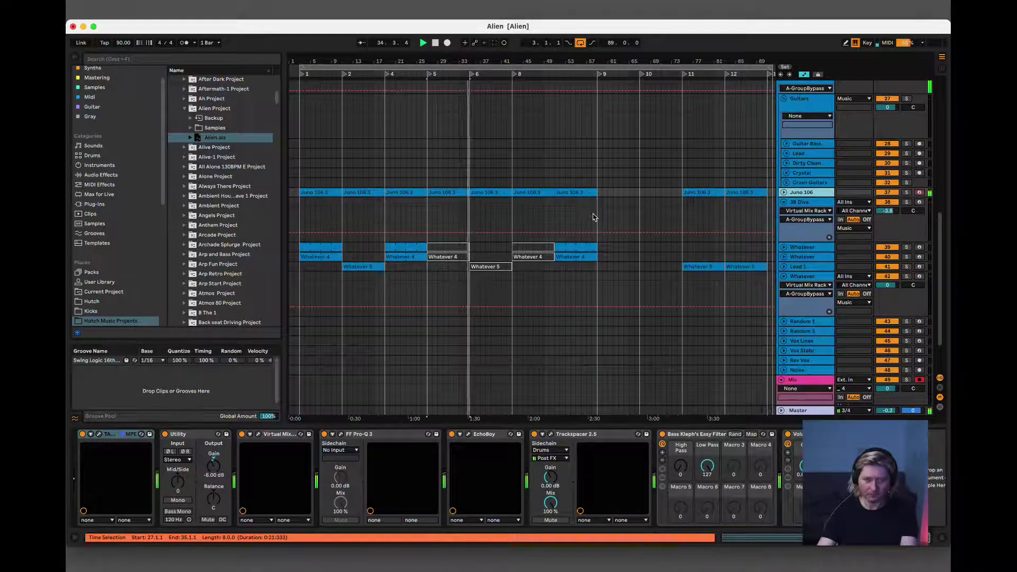
pyautogui.click(495, 267)
pyautogui.click(493, 267)
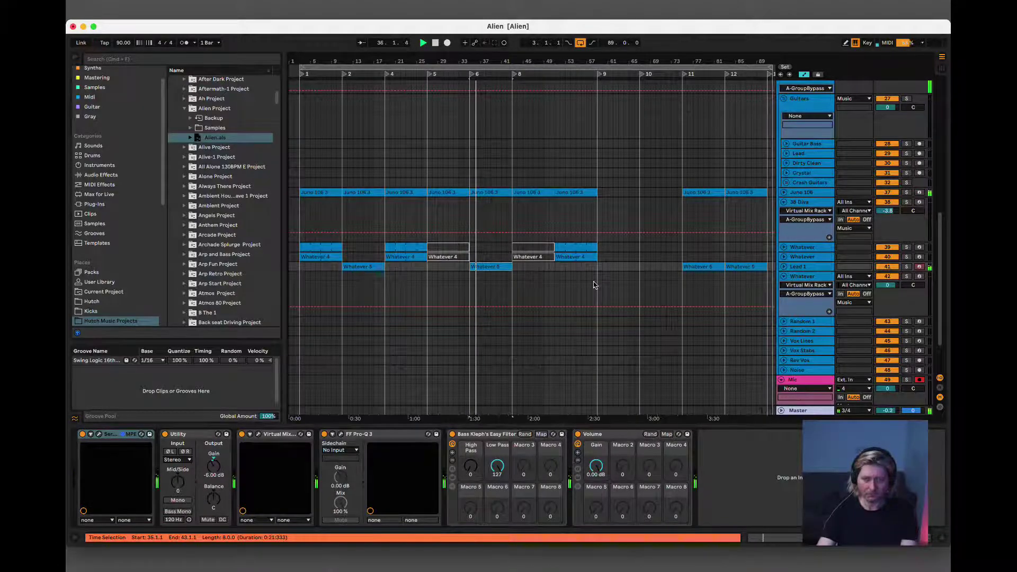
# - Look over the drum, bass and music tracks around bar 35 during playback and select the Top Bass clip there
pyautogui.scroll(5, 677, 344)
pyautogui.scroll(-5, 677, 344)
pyautogui.scroll(10, 676, 343)
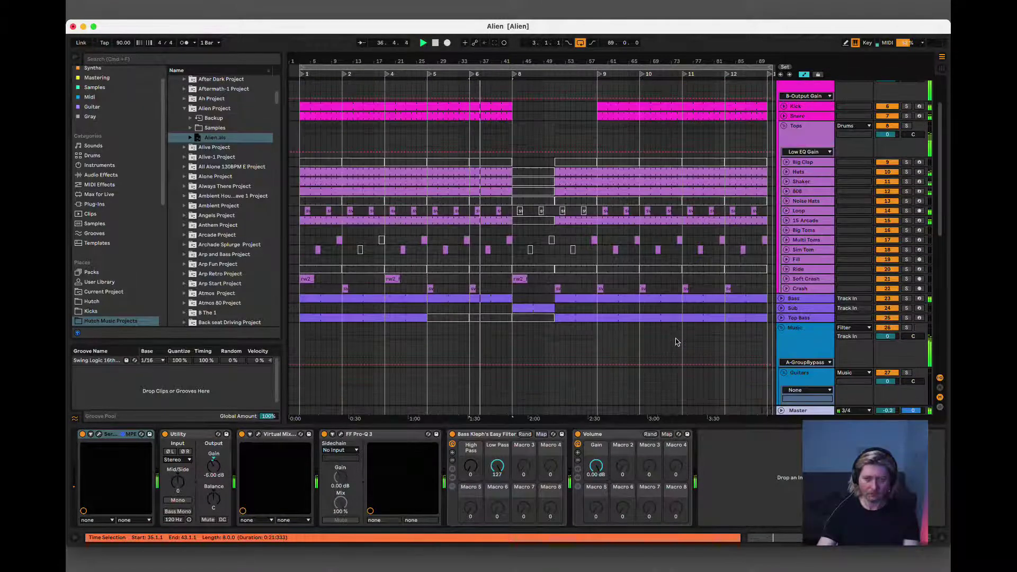
pyautogui.scroll(-3, 676, 344)
pyautogui.scroll(5, 676, 343)
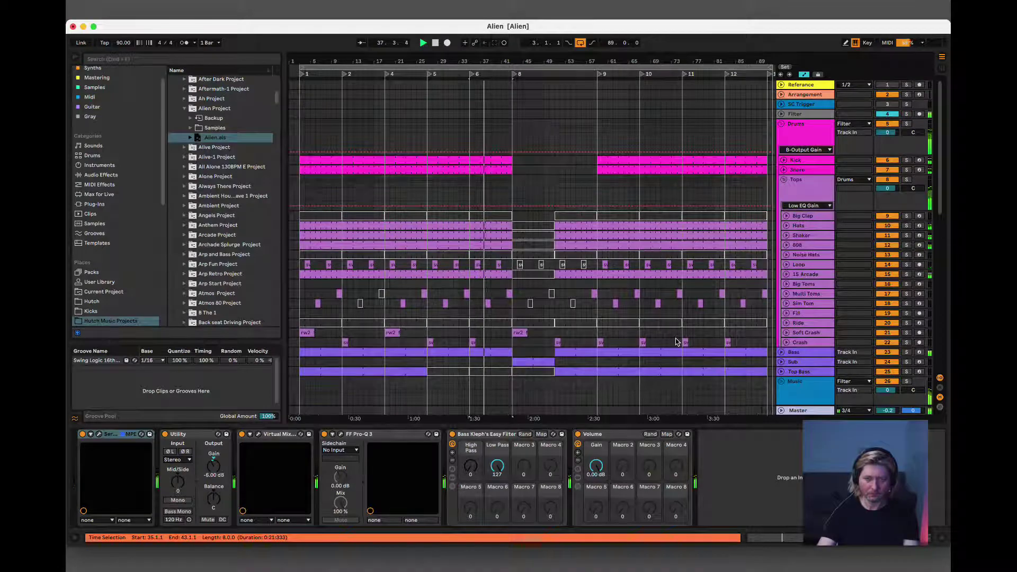
pyautogui.scroll(-5, 604, 275)
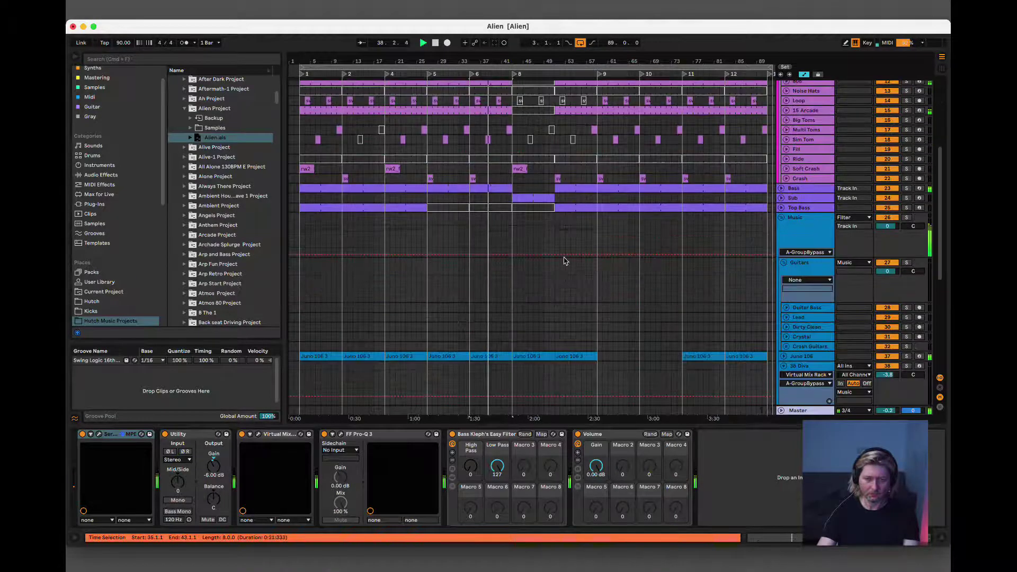
pyautogui.click(488, 207)
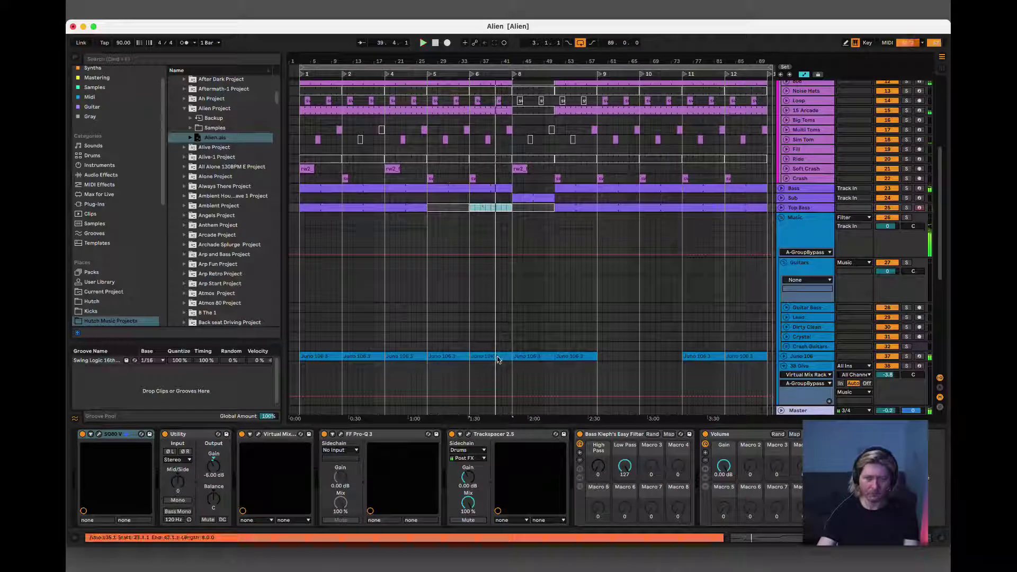
# - Delete the time from bar 35 to bar 43 across the whole arrangement, using the Juno 106 clip's range
pyautogui.rightClick(497, 158)
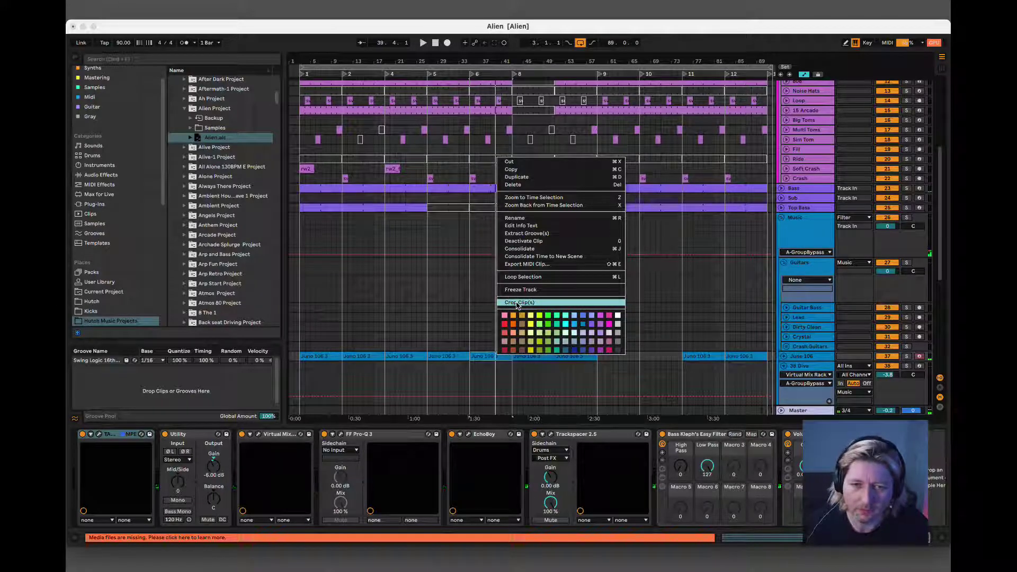
pyautogui.press('Escape')
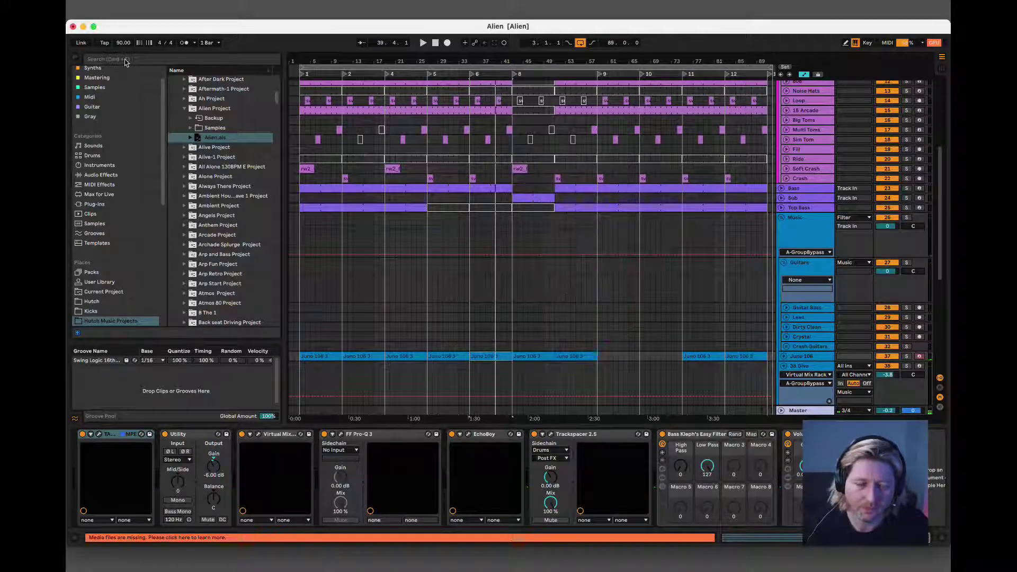
pyautogui.click(109, 3)
pyautogui.click(113, 2)
pyautogui.click(115, 2)
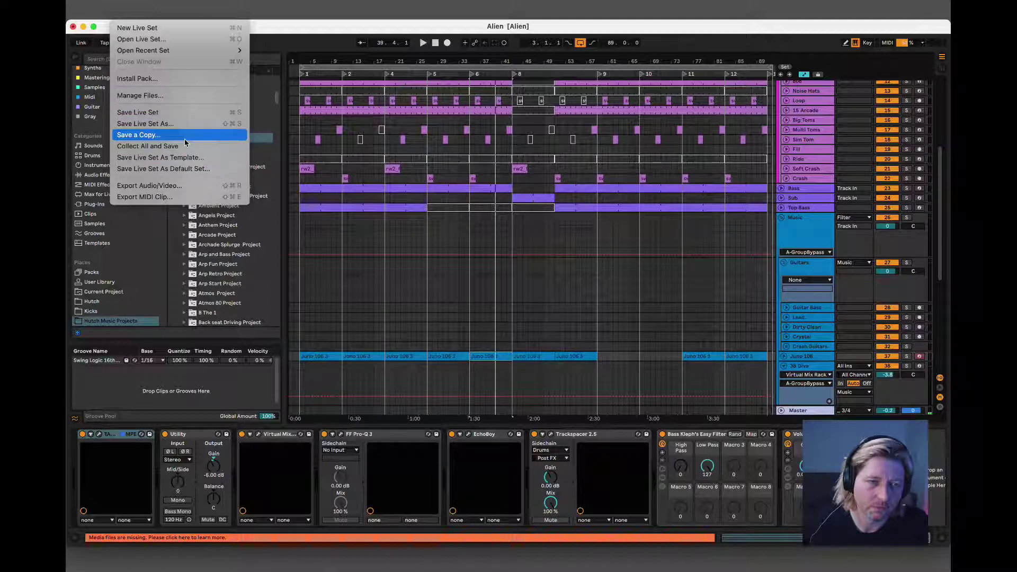
pyautogui.moveTo(142, 4)
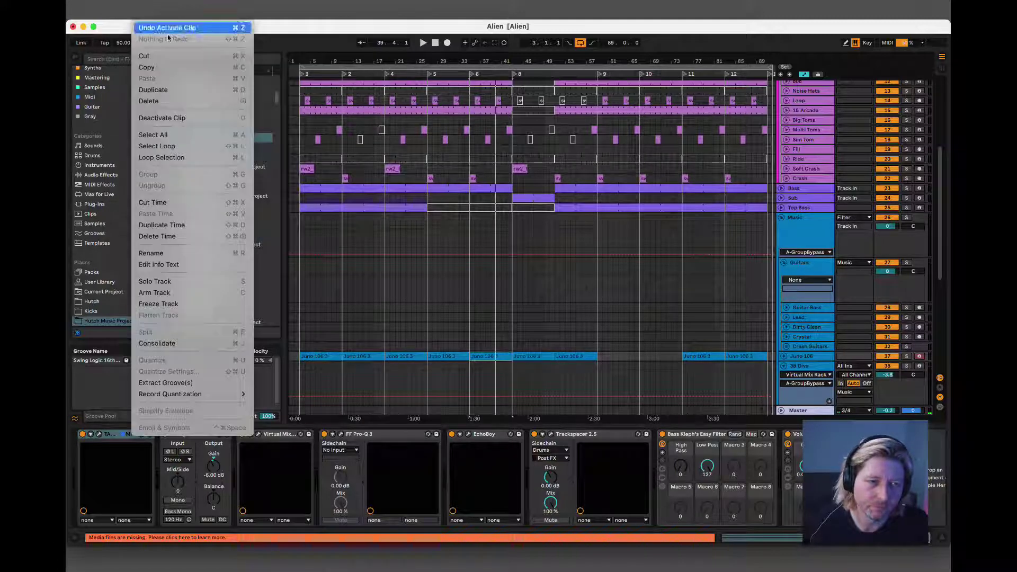
pyautogui.click(187, 236)
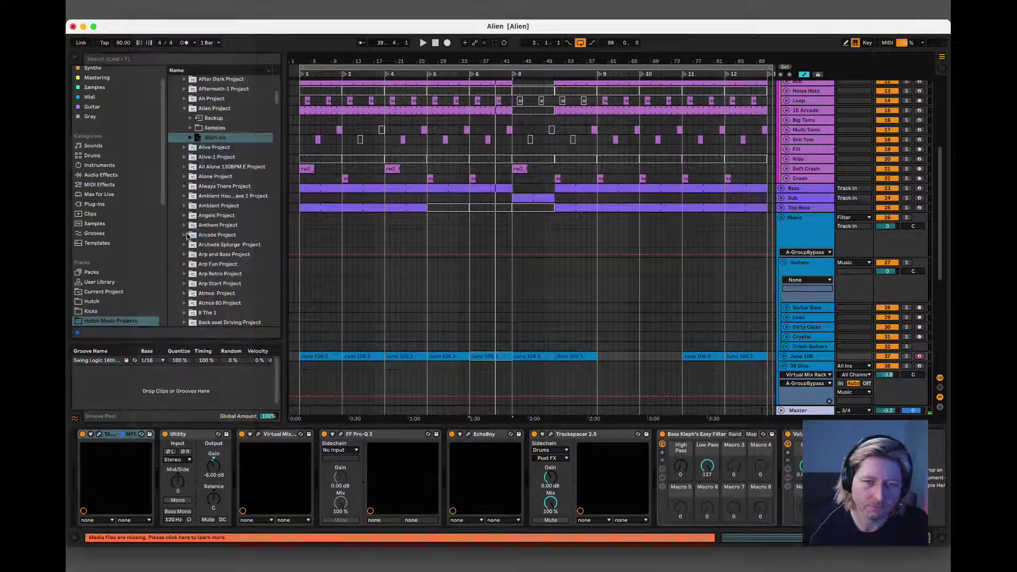
# - Play the arrangement from bar 3, look over the music, bass and drum tracks, and select the first Kick clip
pyautogui.press('space')
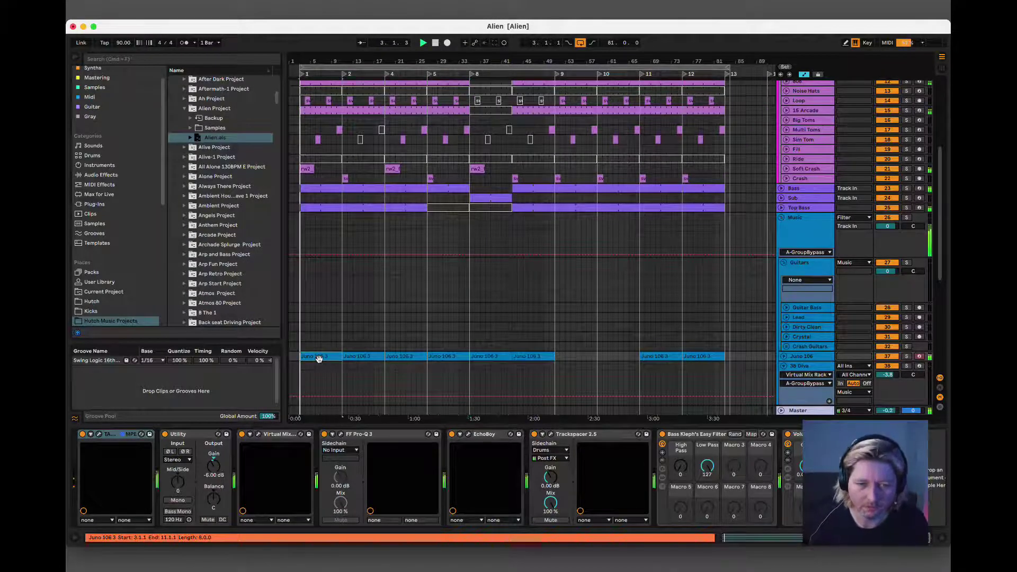
pyautogui.scroll(-5, 320, 360)
pyautogui.scroll(4, 322, 359)
pyautogui.scroll(-1, 323, 361)
pyautogui.scroll(-1, 326, 362)
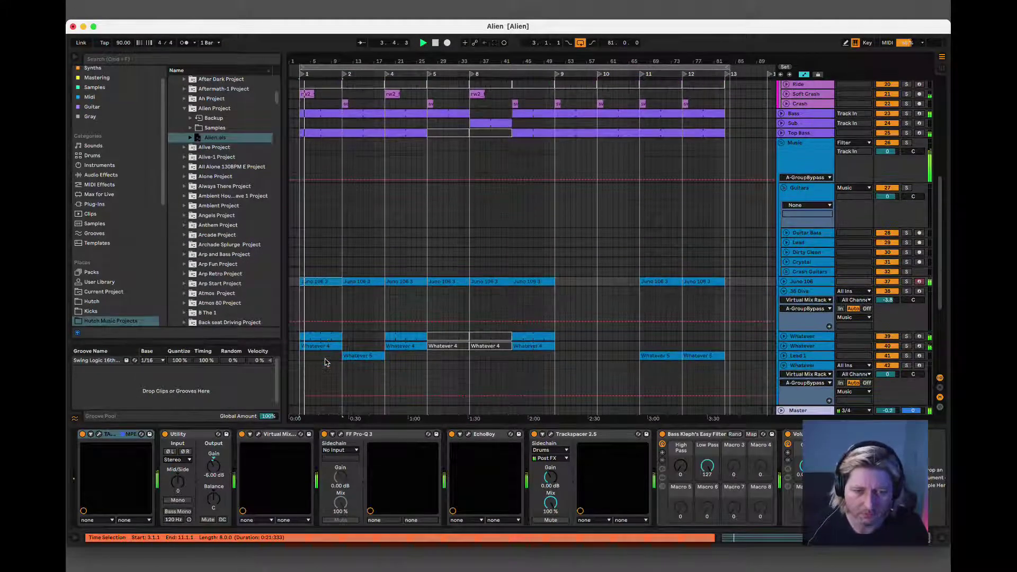
pyautogui.scroll(4, 342, 339)
pyautogui.scroll(4, 342, 340)
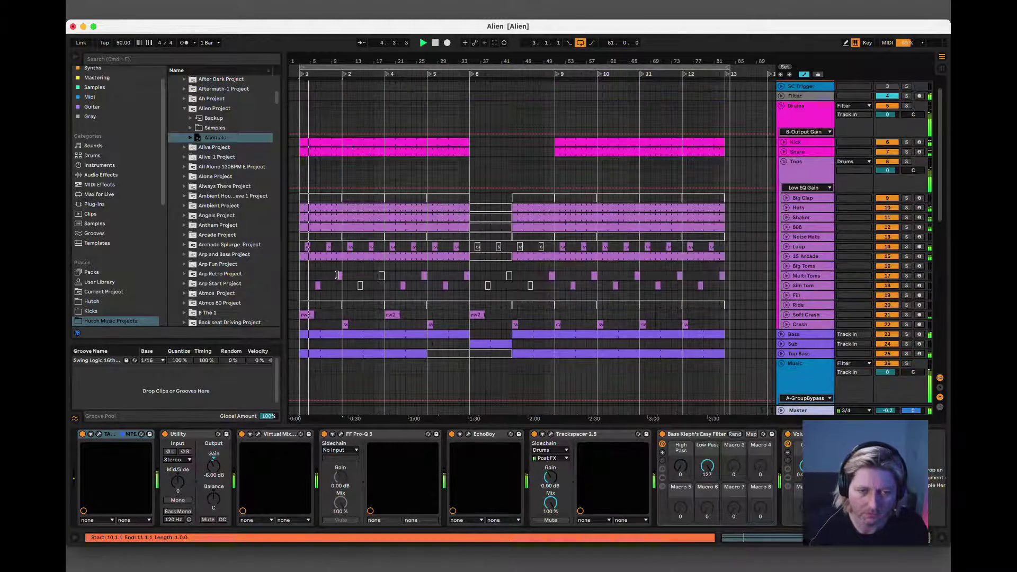
pyautogui.click(322, 142)
pyautogui.click(321, 142)
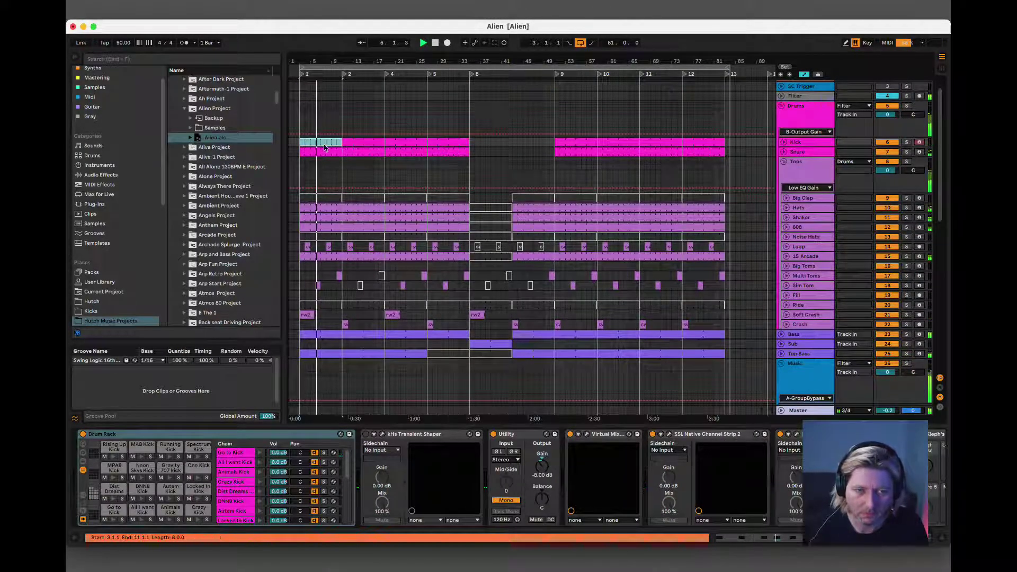
pyautogui.click(303, 142)
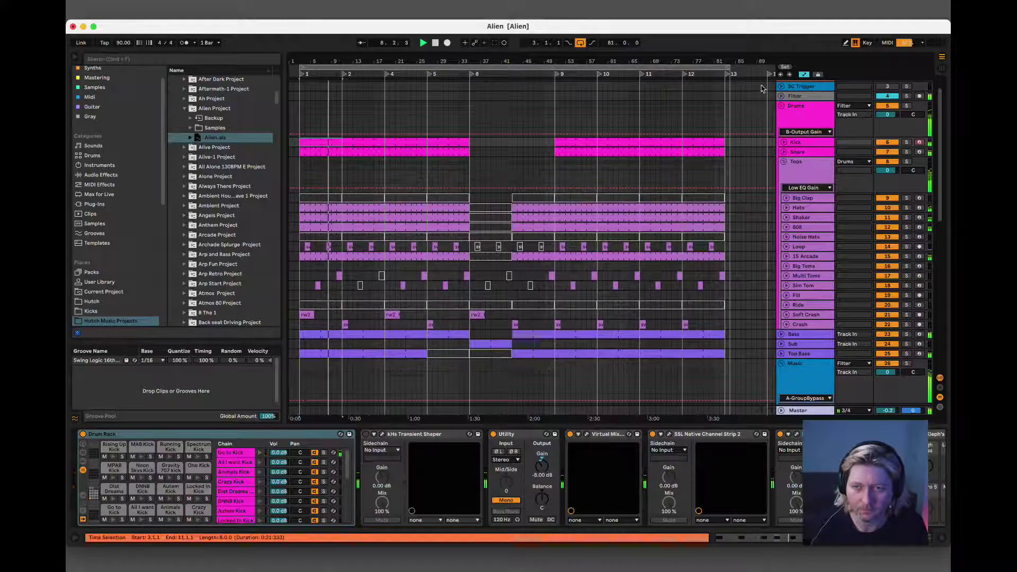
# - Unfold the Filter track, examine its devices, and show the Device On automation of its Audio Effect Rack
pyautogui.click(771, 100)
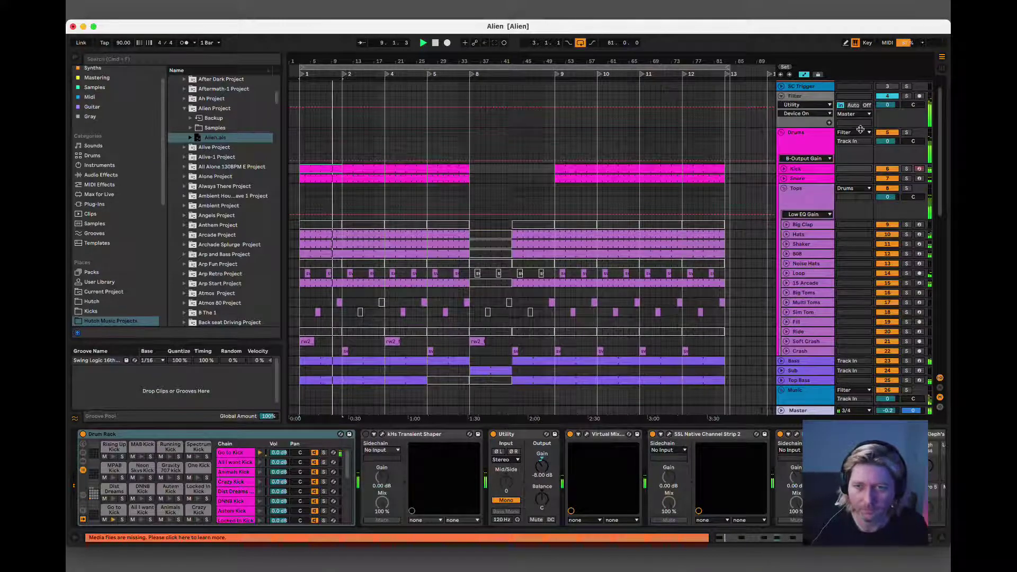
pyautogui.click(816, 105)
pyautogui.click(816, 105)
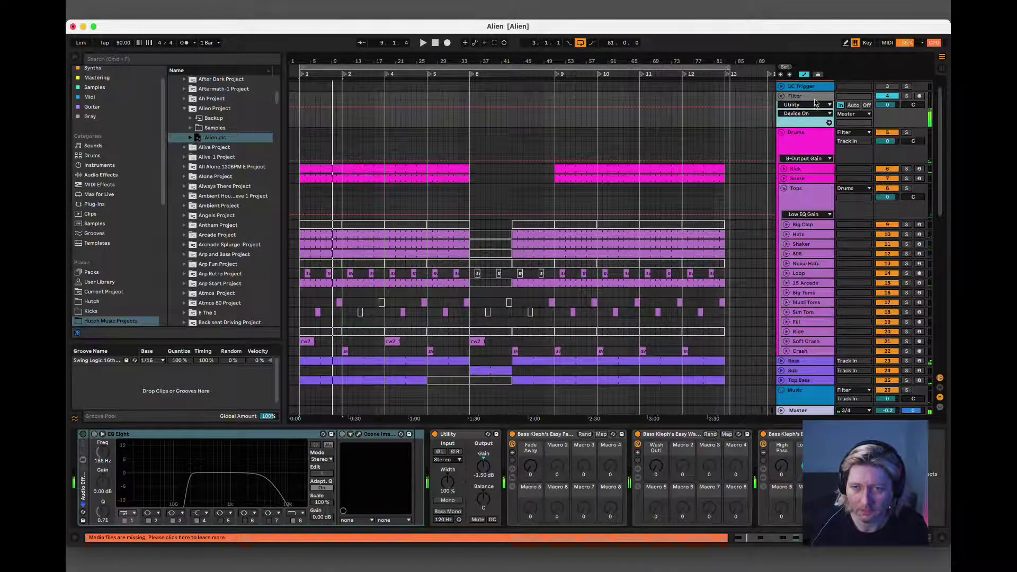
pyautogui.rightClick(814, 102)
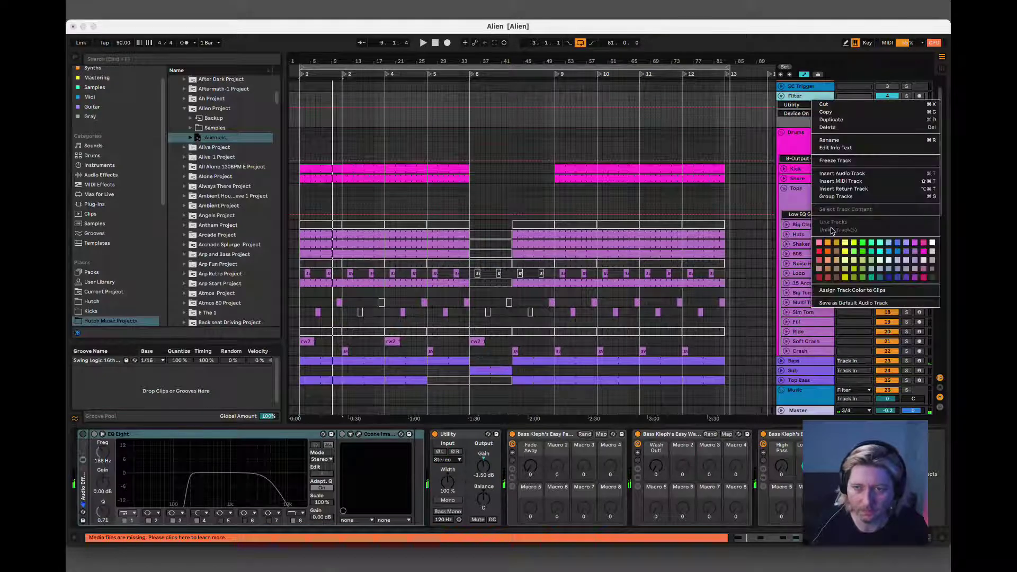
pyautogui.click(810, 100)
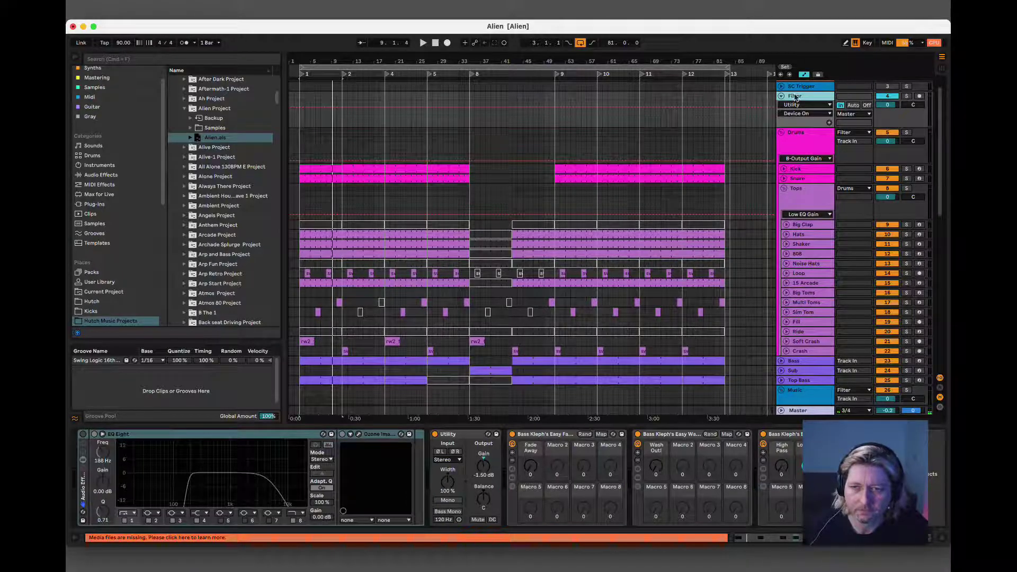
pyautogui.click(802, 105)
pyautogui.click(804, 105)
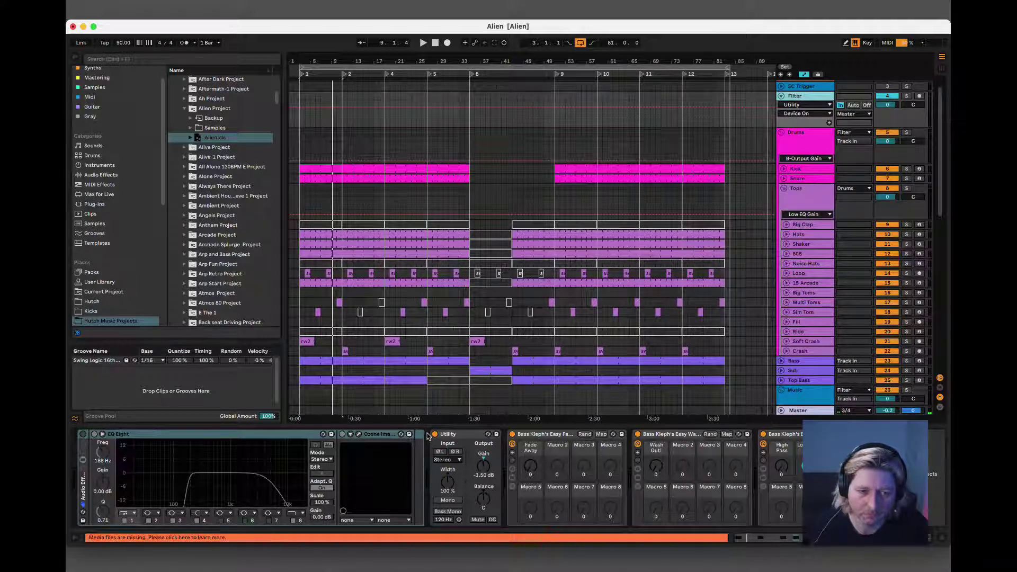
pyautogui.click(461, 435)
pyautogui.click(415, 444)
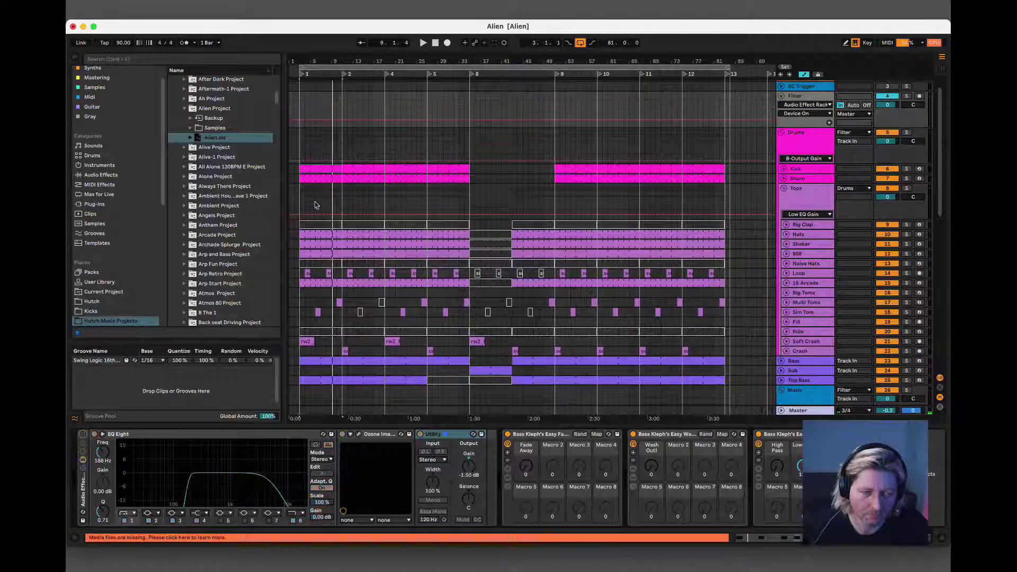
# - Automate the Filter track's Audio Effect Rack to be on from bar 3 to bar 7, and play that section
pyautogui.click(310, 168)
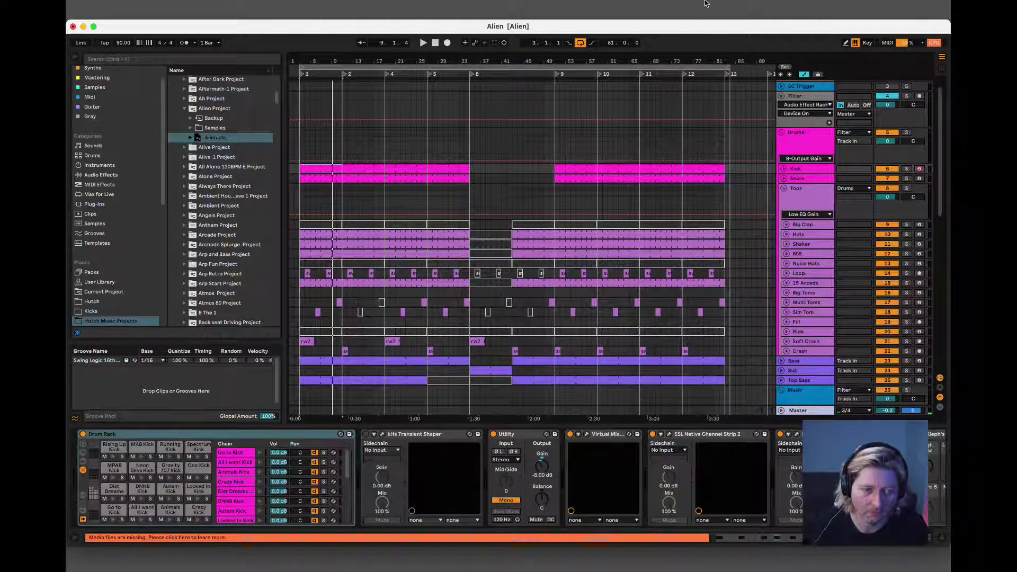
pyautogui.click(801, 96)
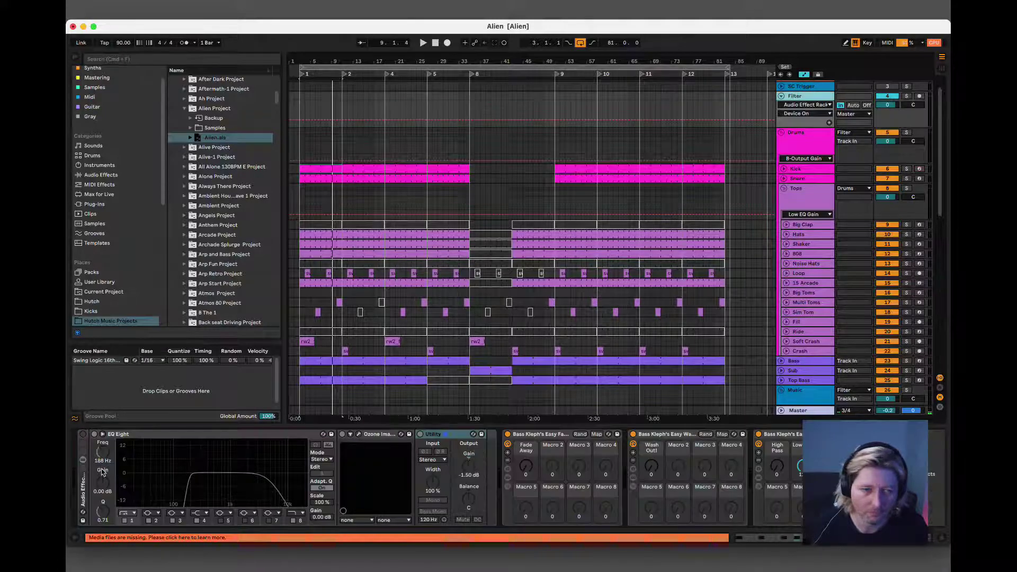
pyautogui.click(82, 436)
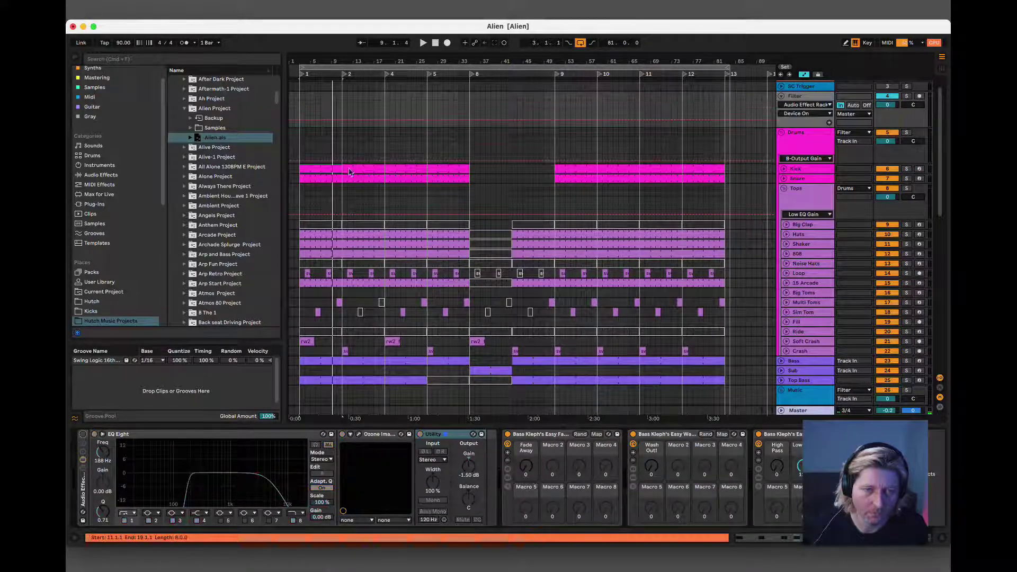
pyautogui.moveTo(301, 110); pyautogui.dragTo(323, 104)
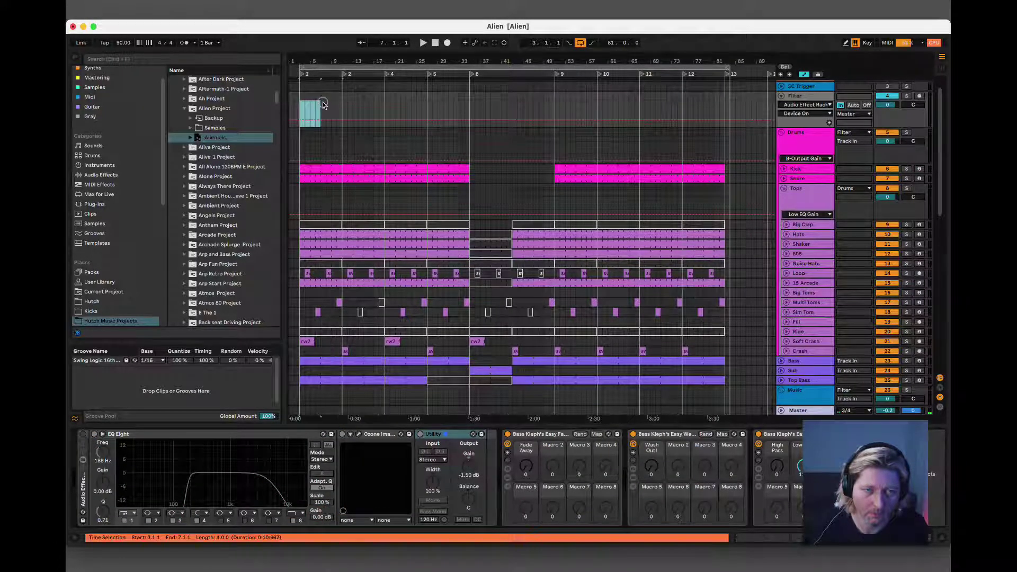
pyautogui.press('space')
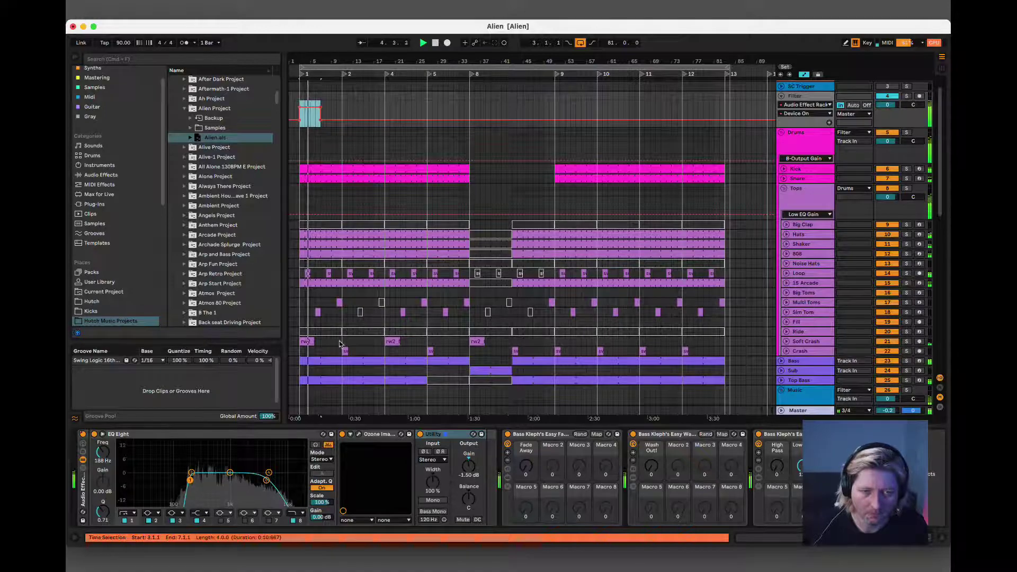
pyautogui.scroll(-10, 384, 351)
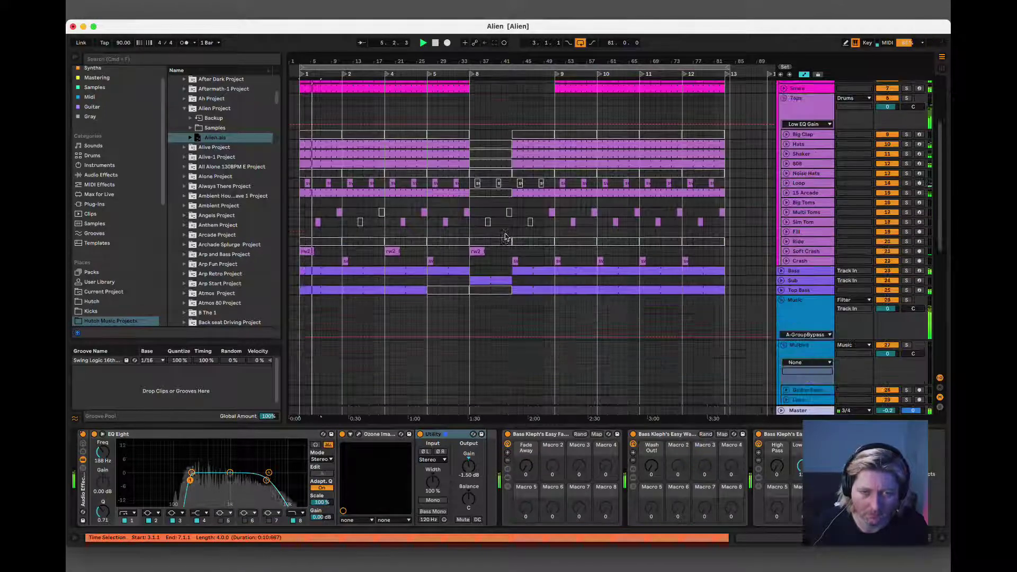
# - Deactivate the Whatever 5 clip from bar 11 to bar 19 on the Lead 1 track and audition the section without it
pyautogui.click(363, 380)
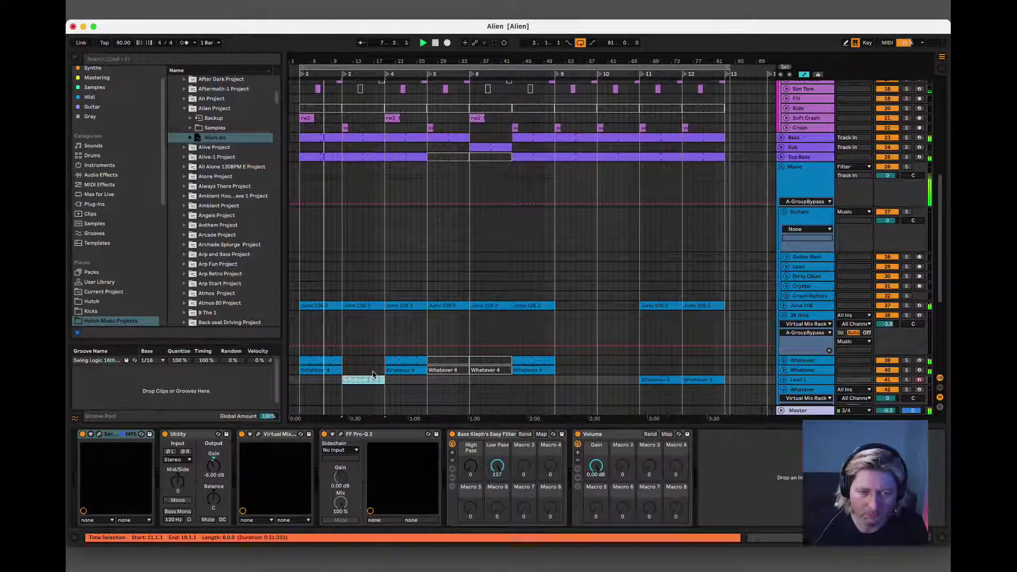
pyautogui.click(360, 306)
pyautogui.scroll(5, 362, 310)
pyautogui.scroll(-5, 363, 311)
pyautogui.scroll(5, 363, 312)
pyautogui.scroll(-5, 364, 312)
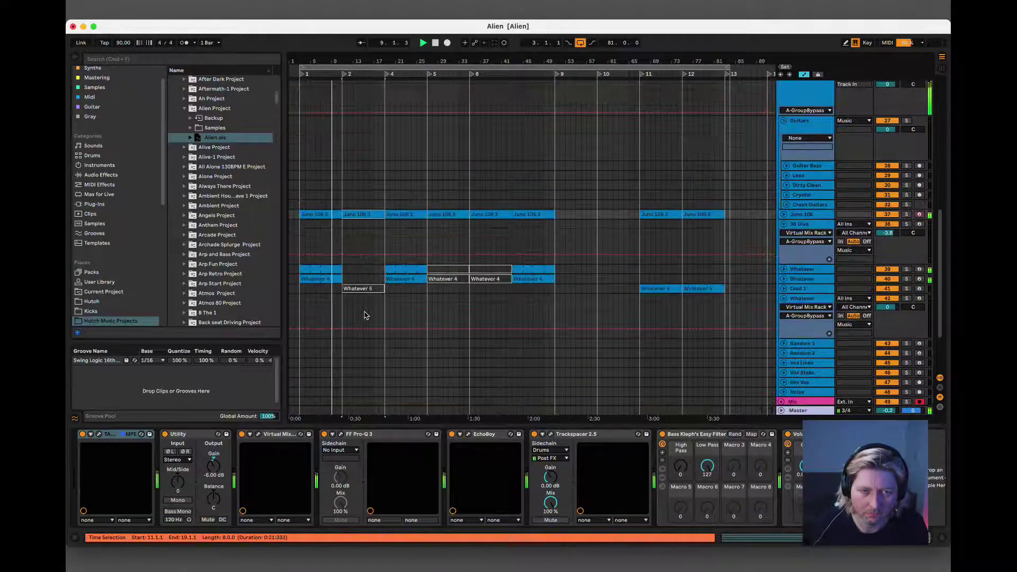
pyautogui.scroll(1, 424, 302)
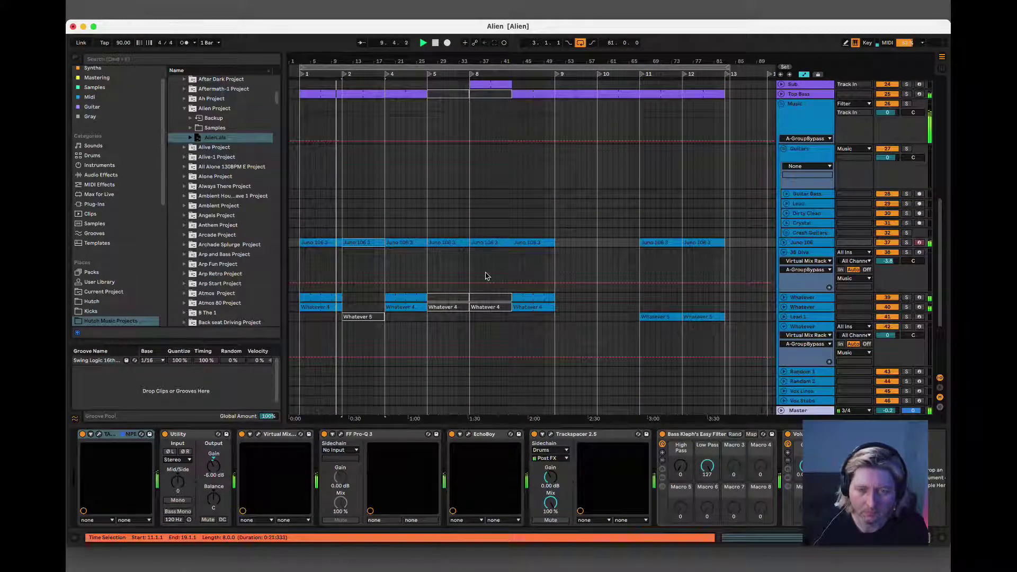
pyautogui.scroll(5, 400, 262)
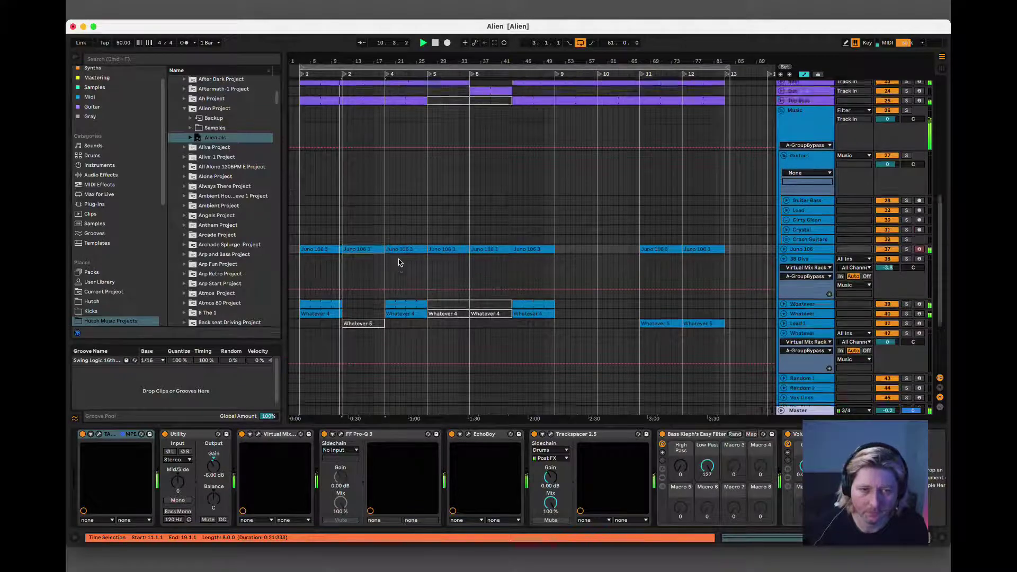
pyautogui.scroll(-2, 417, 243)
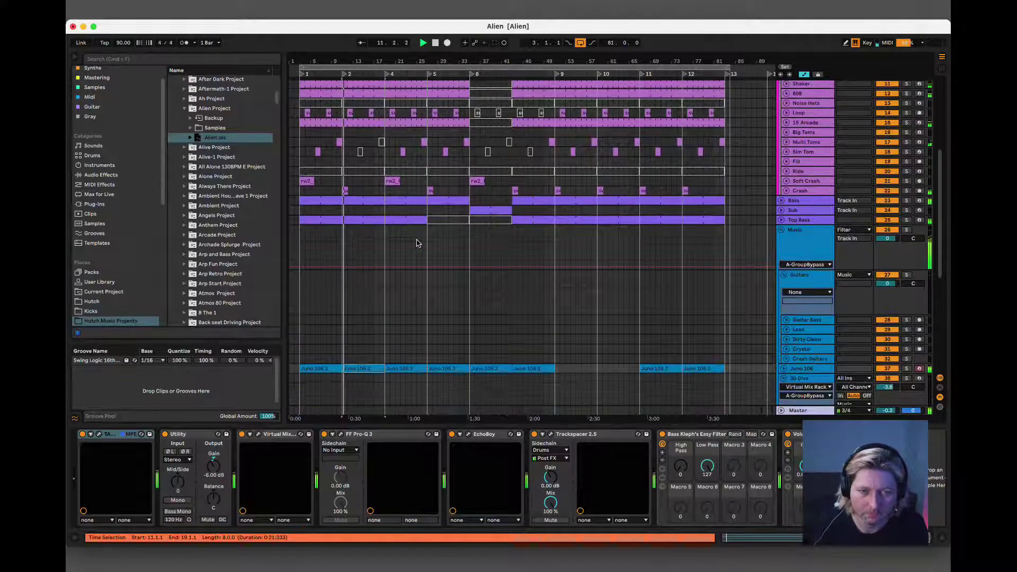
pyautogui.scroll(-10, 415, 256)
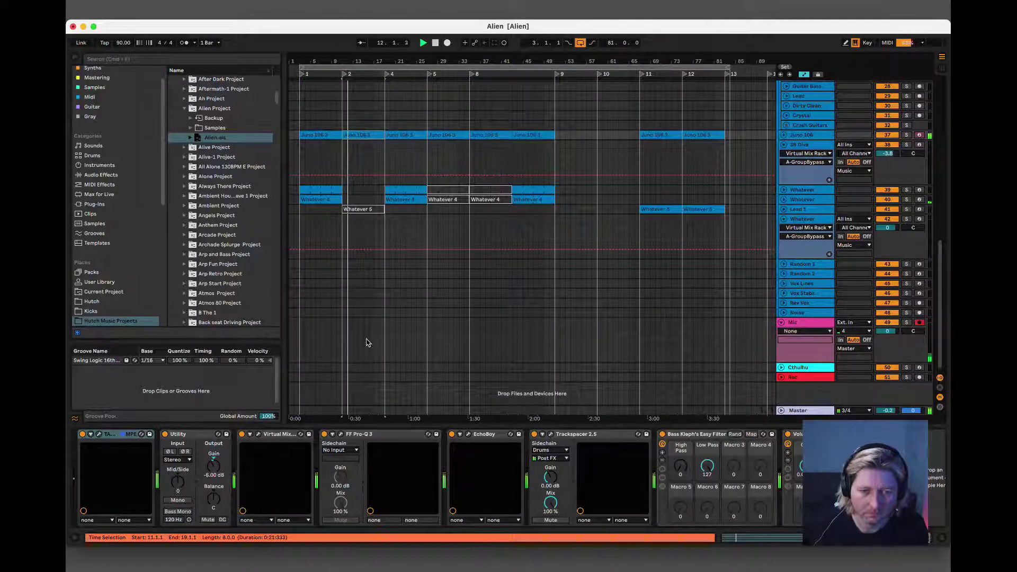
# - Reactivate the Whatever 5 clip from bar 11 to bar 19 and switch the Juno 106 clip in that range off and on again
pyautogui.click(371, 209)
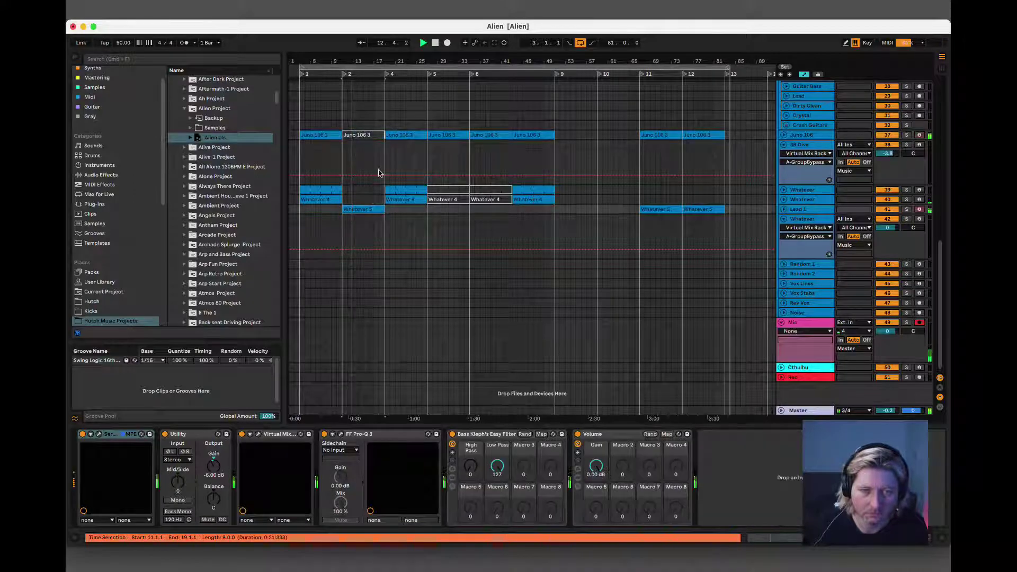
pyautogui.click(360, 137)
pyautogui.scroll(8, 370, 208)
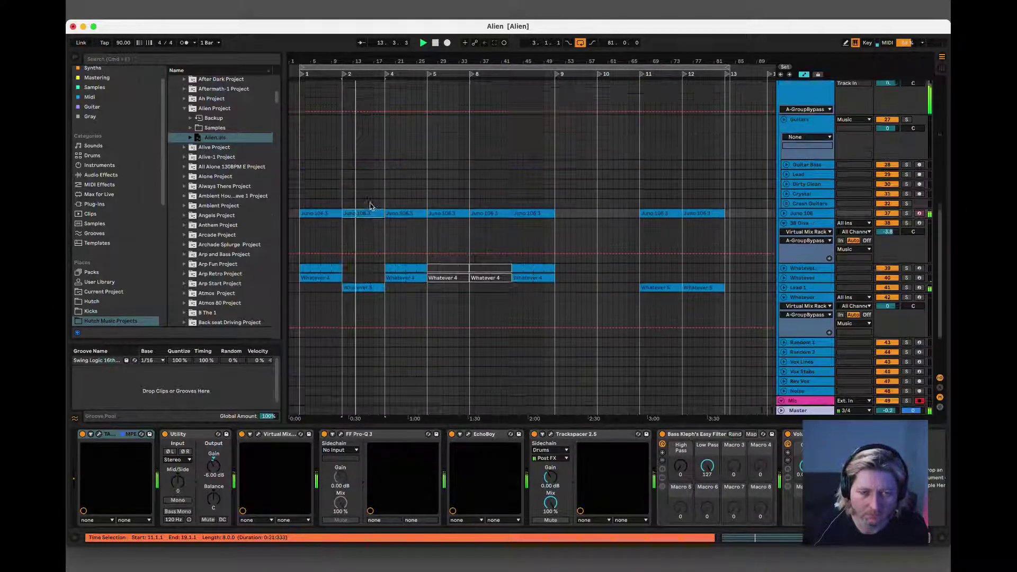
pyautogui.scroll(-2, 370, 208)
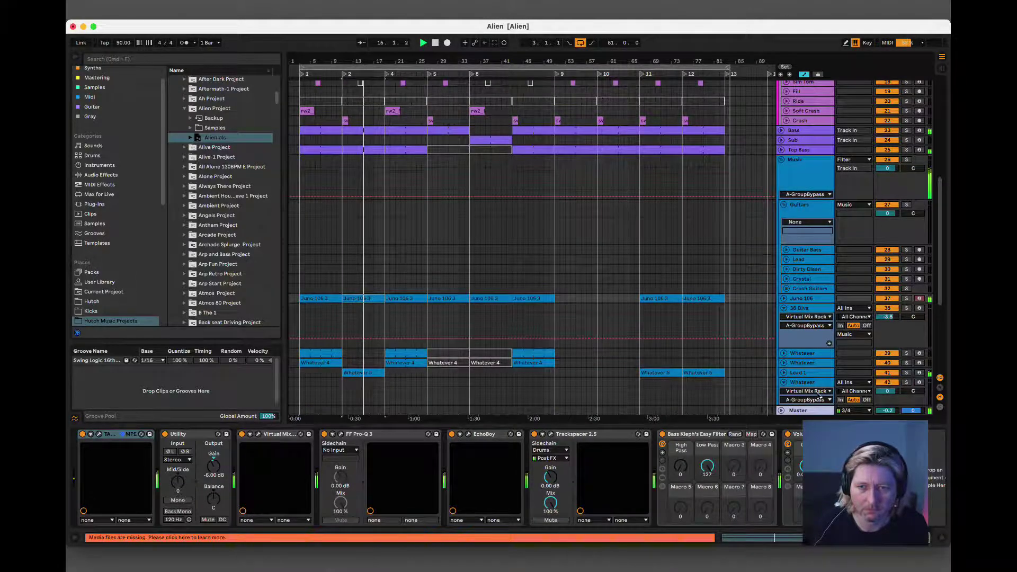
# - Stop playback and delete the time from bar 11 to bar 19 across the whole arrangement, using the Kick clip's range
pyautogui.scroll(10, 344, 159)
pyautogui.press('space')
pyautogui.click(365, 187)
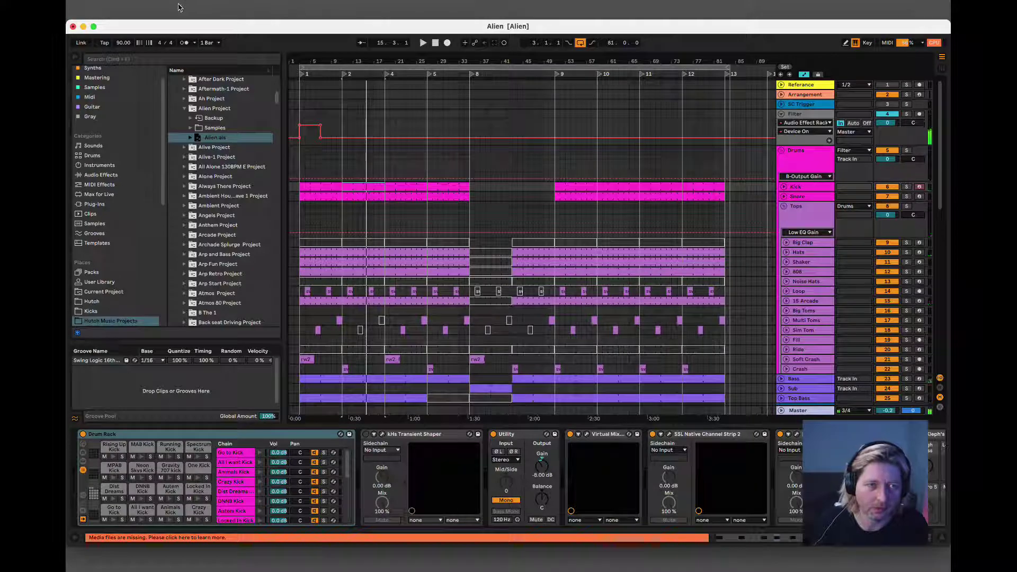
pyautogui.click(128, 4)
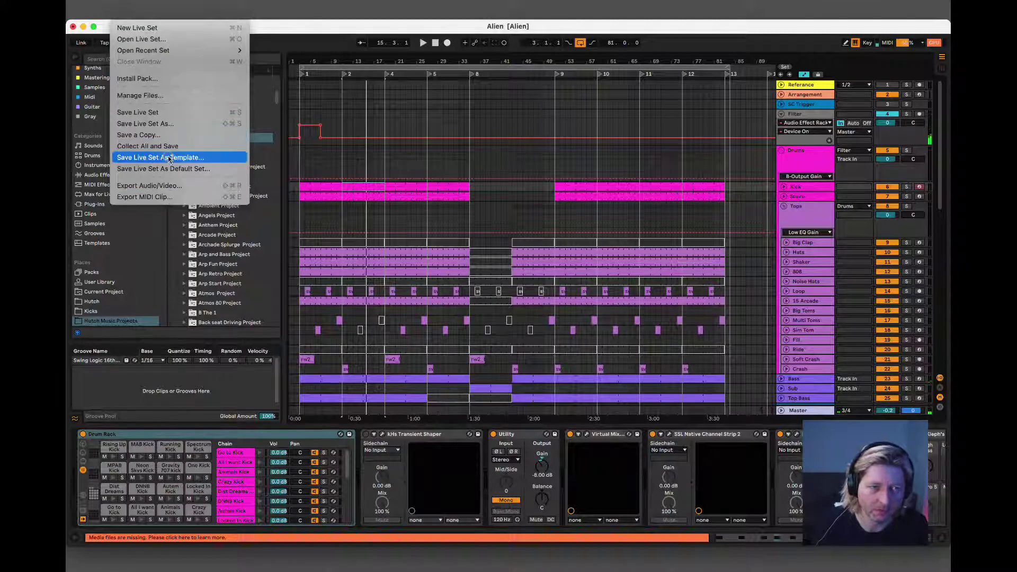
pyautogui.moveTo(152, 4)
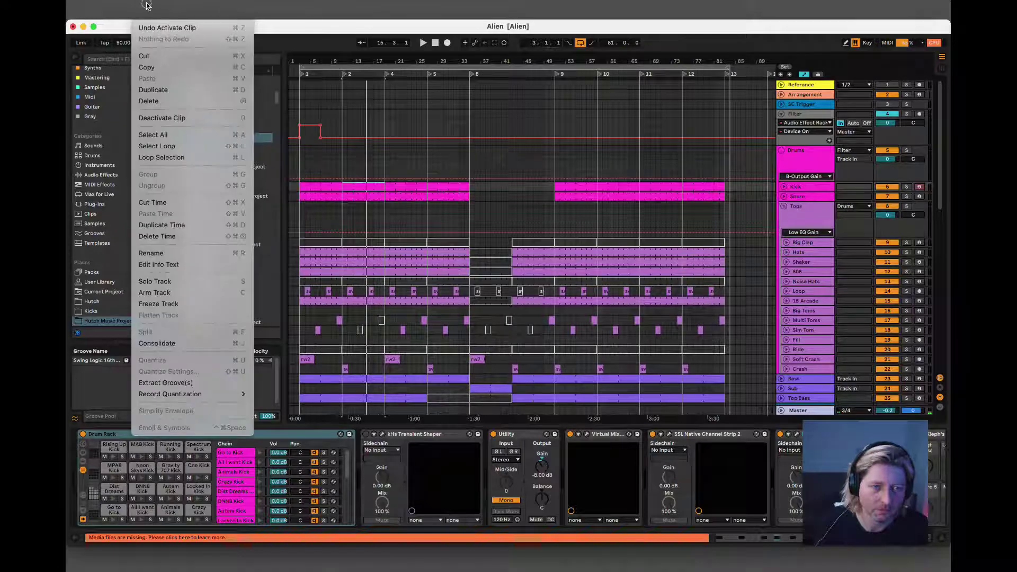
pyautogui.click(207, 234)
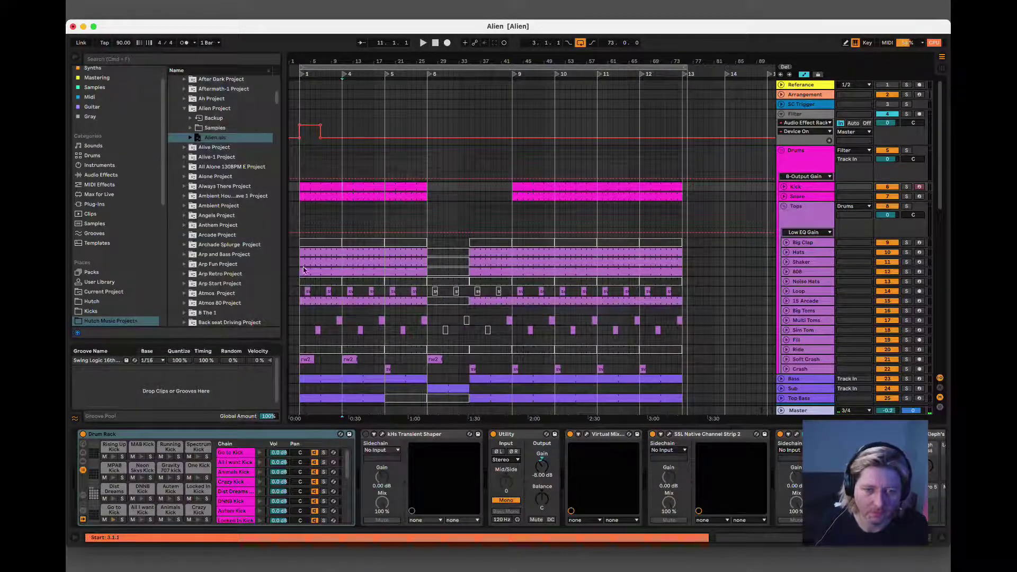
# - Play from bar 11 and deactivate the clips from bar 11 to bar 19 on the two Whatever tracks above Lead 1
pyautogui.press('space')
pyautogui.scroll(-10, 392, 318)
pyautogui.click(343, 354)
pyautogui.scroll(-2, 392, 354)
pyautogui.scroll(-1, 392, 354)
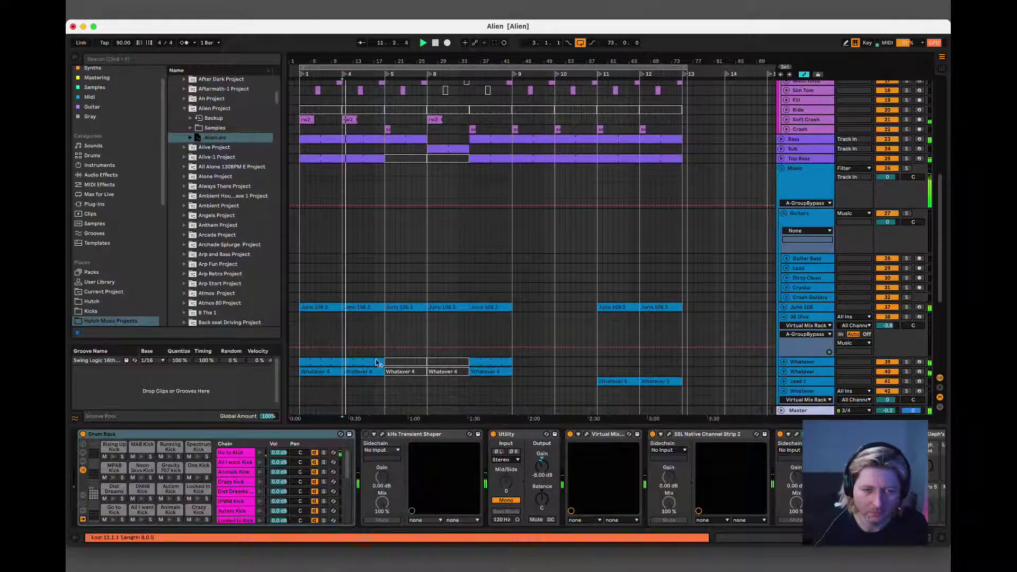
pyautogui.click(362, 368)
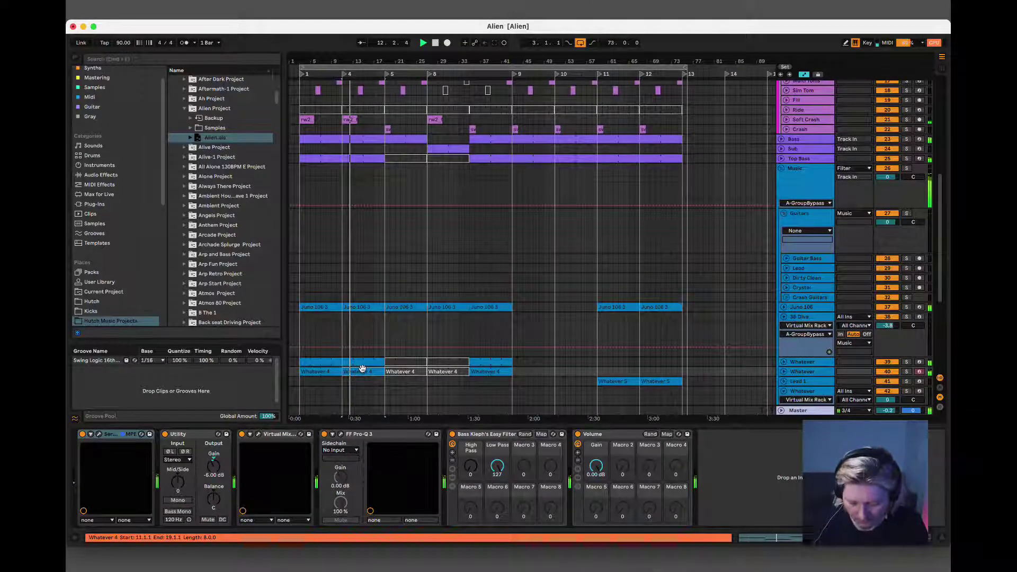
pyautogui.click(362, 363)
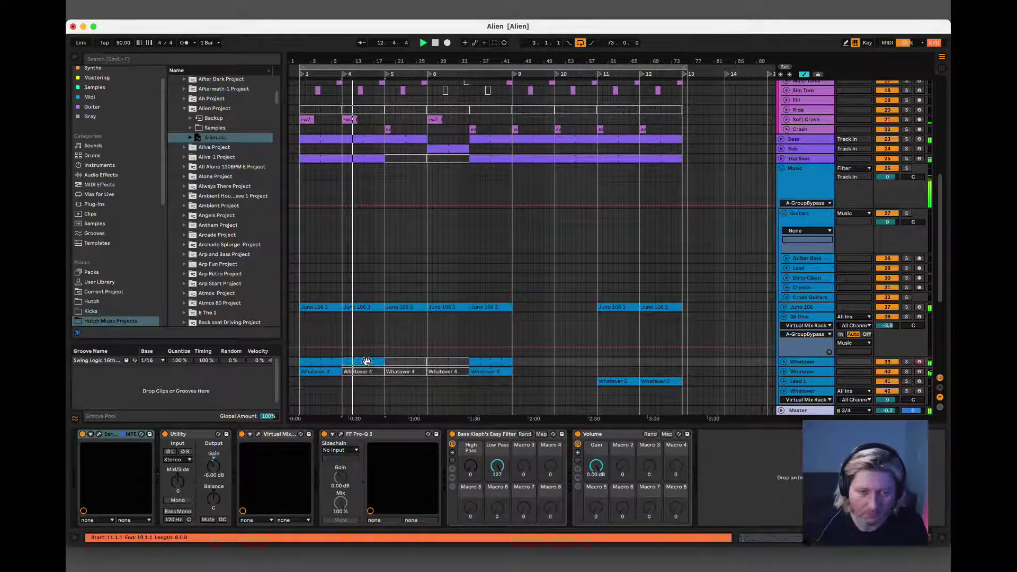
# - Copy the Whatever 5 clip at bar 59 on the Lead 1 track to bars 19 to 27
pyautogui.click(399, 371)
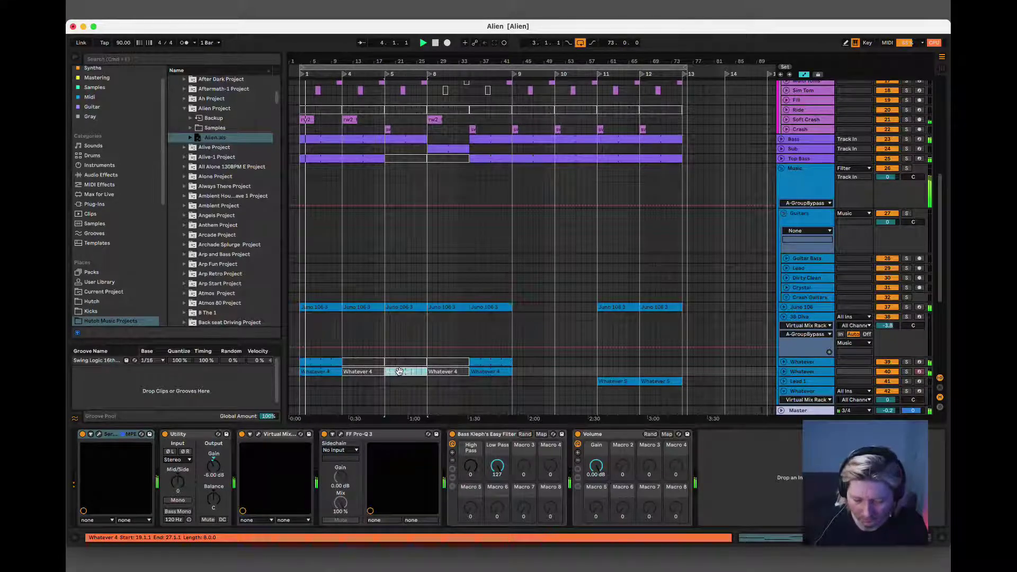
pyautogui.click(398, 373)
pyautogui.click(613, 378)
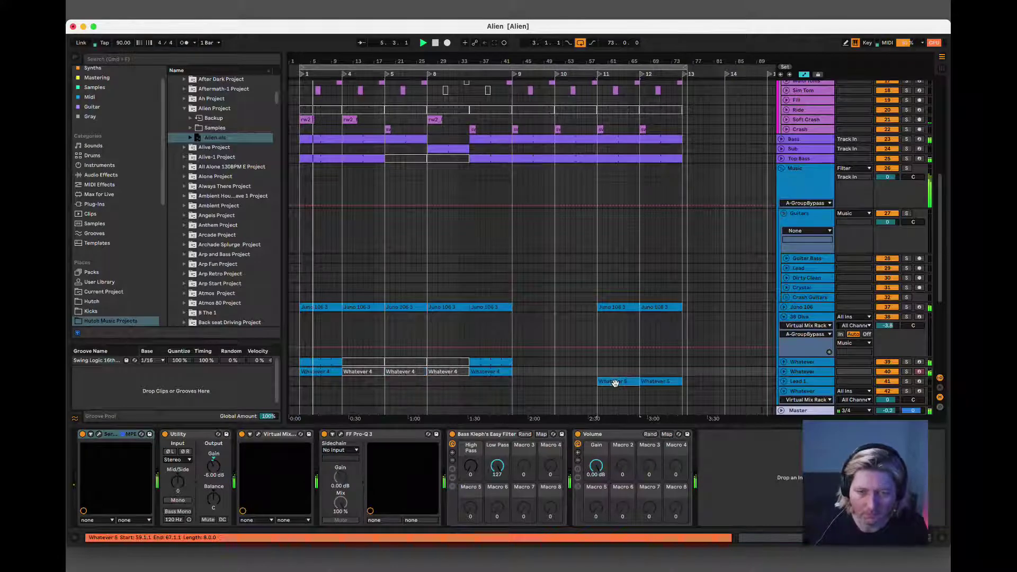
pyautogui.moveTo(575, 388); pyautogui.dragTo(420, 387)
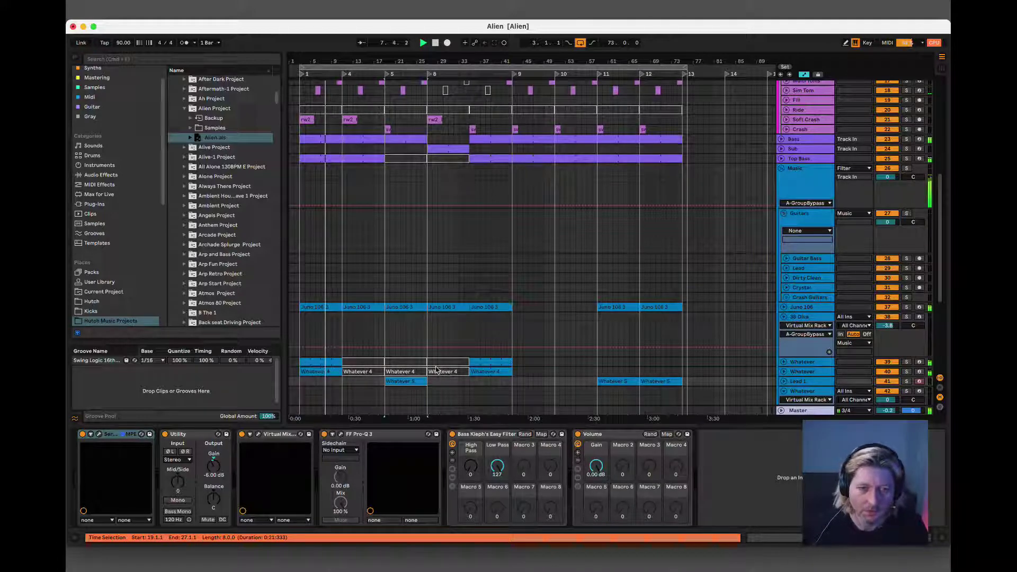
# - Activate the Top Bass clip from bar 19 to bar 27 and look over the drum and music tracks during playback
pyautogui.click(408, 159)
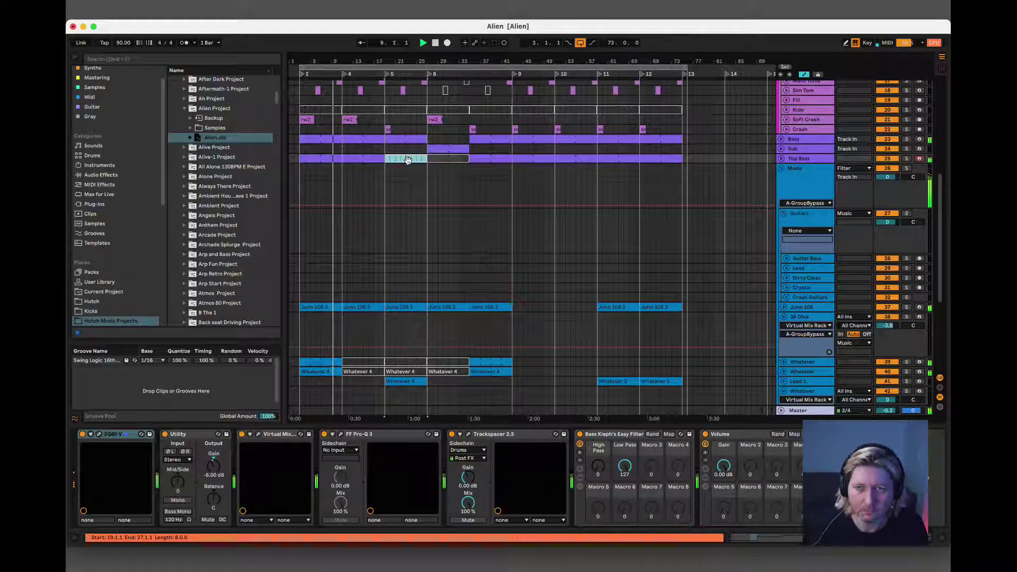
pyautogui.click(364, 160)
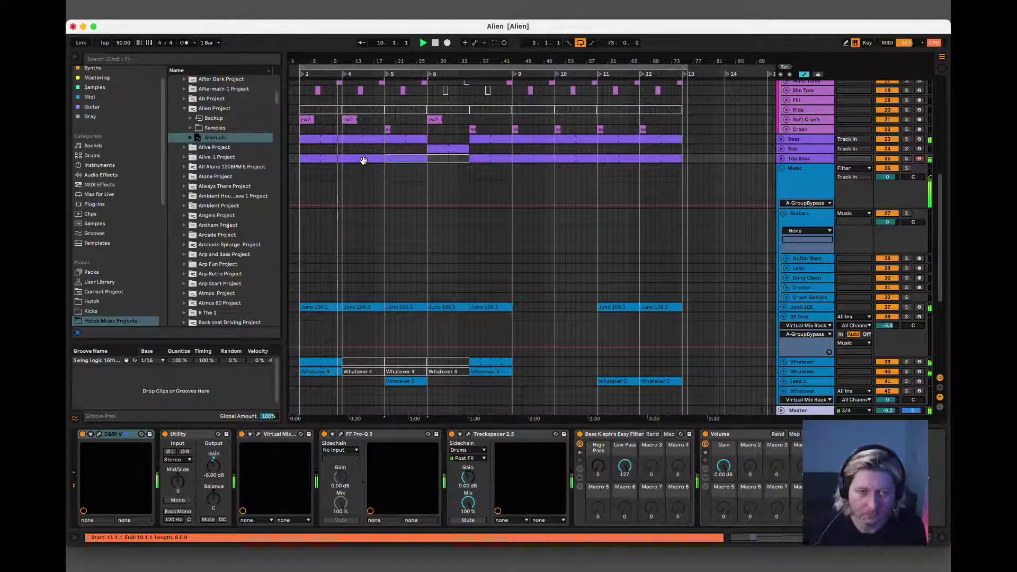
pyautogui.scroll(5, 401, 249)
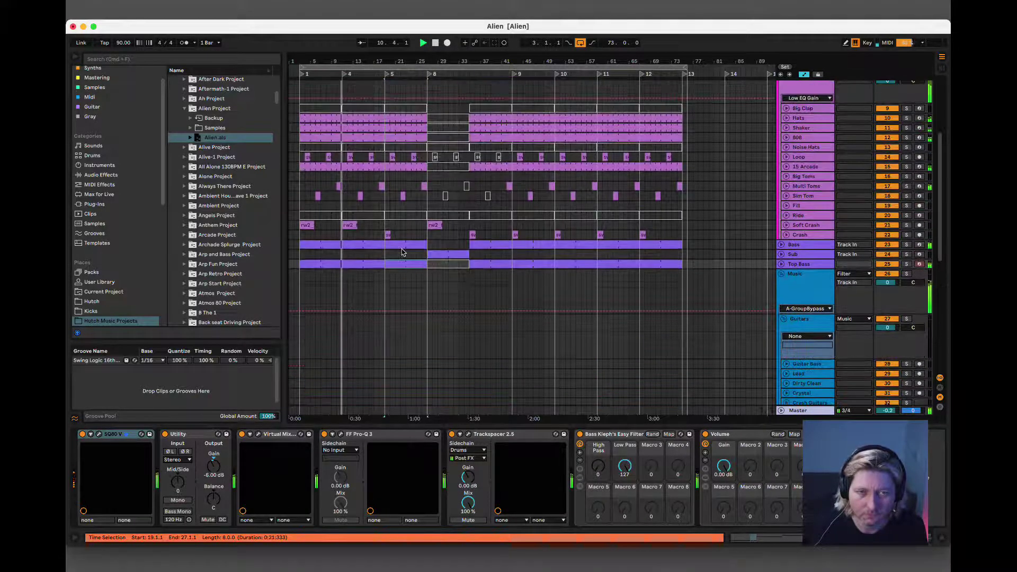
pyautogui.scroll(3, 384, 178)
pyautogui.scroll(-6, 373, 167)
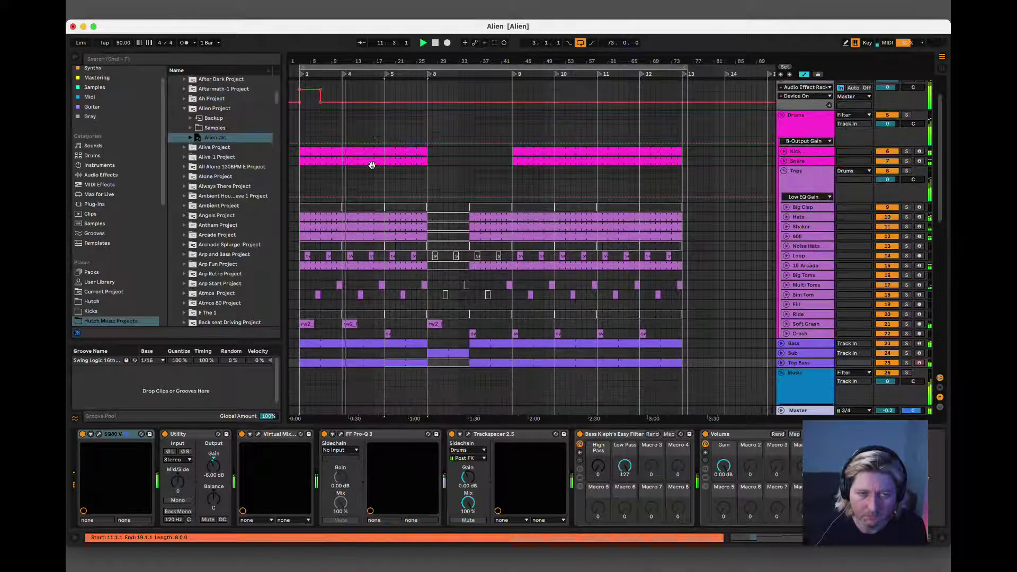
pyautogui.scroll(-1, 373, 168)
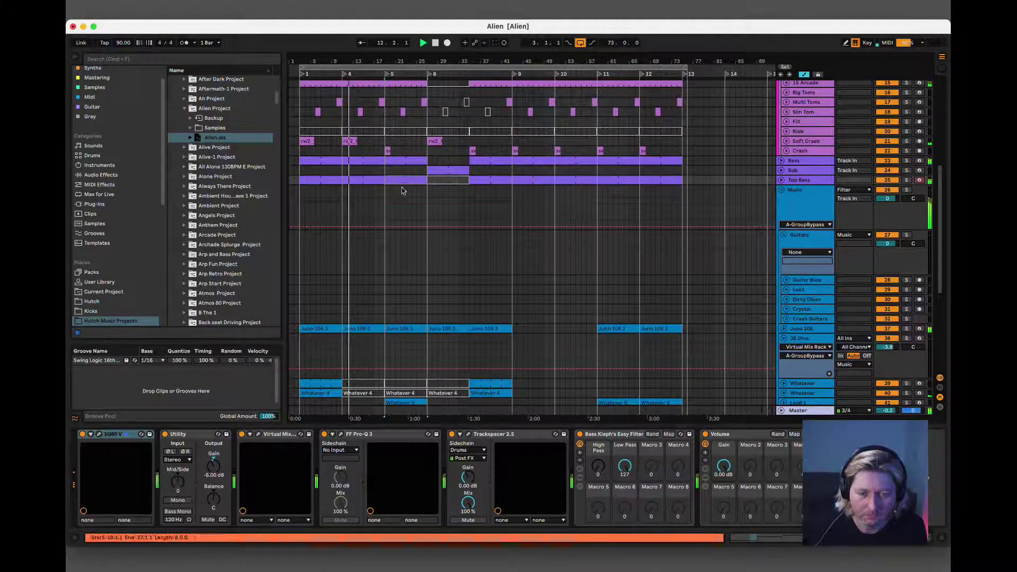
pyautogui.scroll(-1, 422, 295)
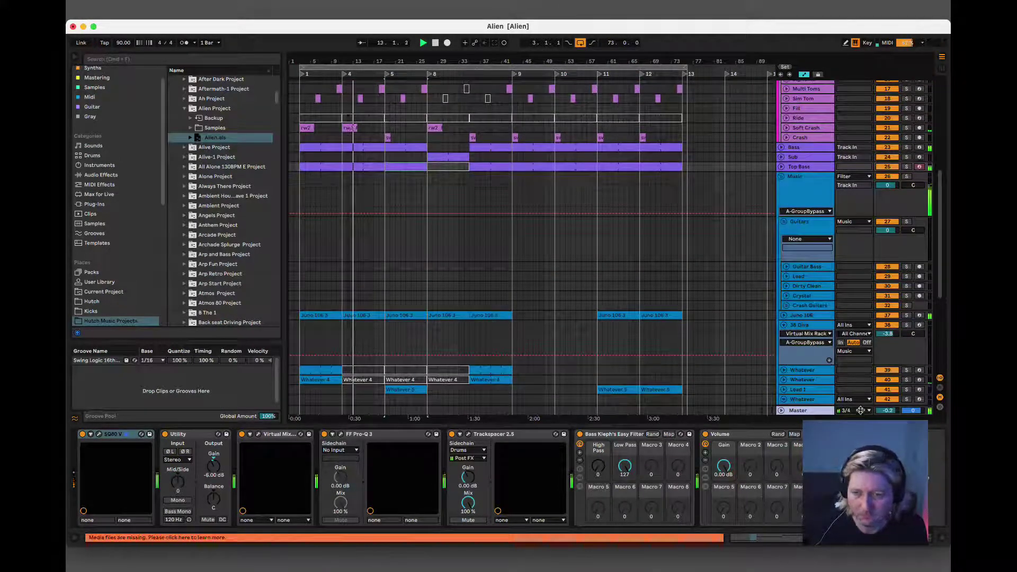
# - Deactivate the Loop clips at bars 12 and 16, the Sim Tom clip at bar 14 and the Multi Toms clip at bar 18
pyautogui.scroll(18, 411, 161)
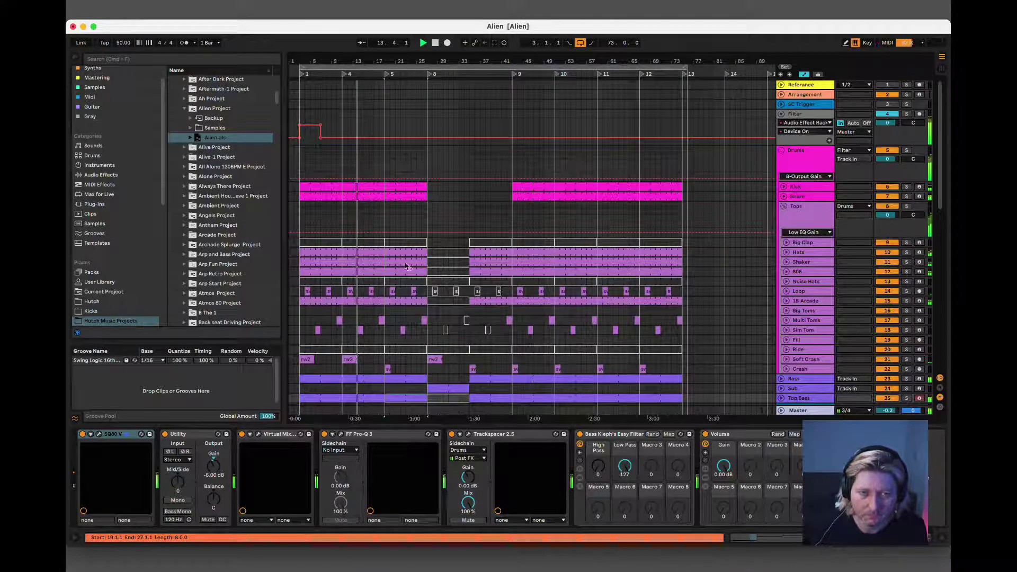
pyautogui.scroll(-1, 403, 269)
pyautogui.click(350, 279)
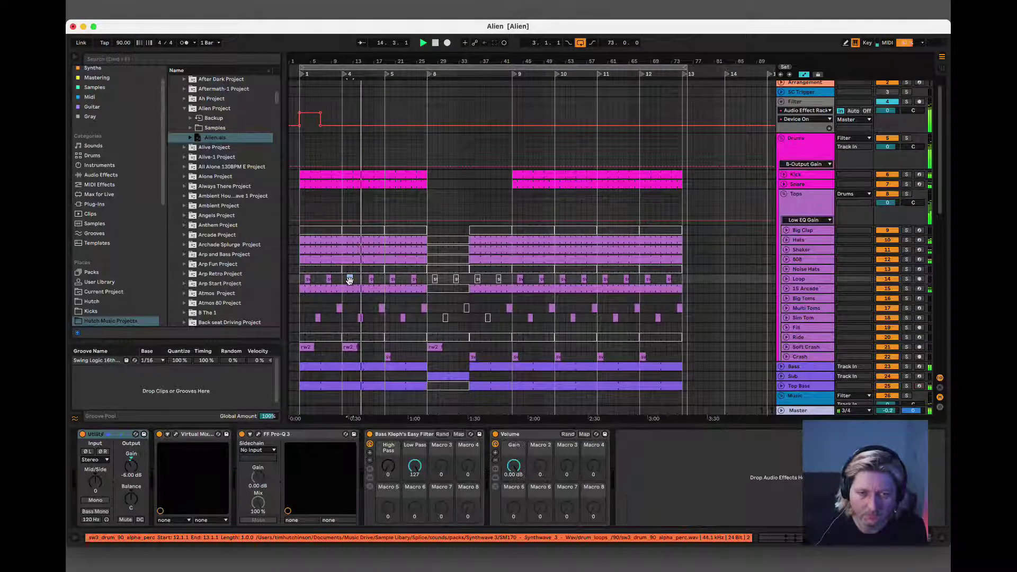
pyautogui.click(362, 317)
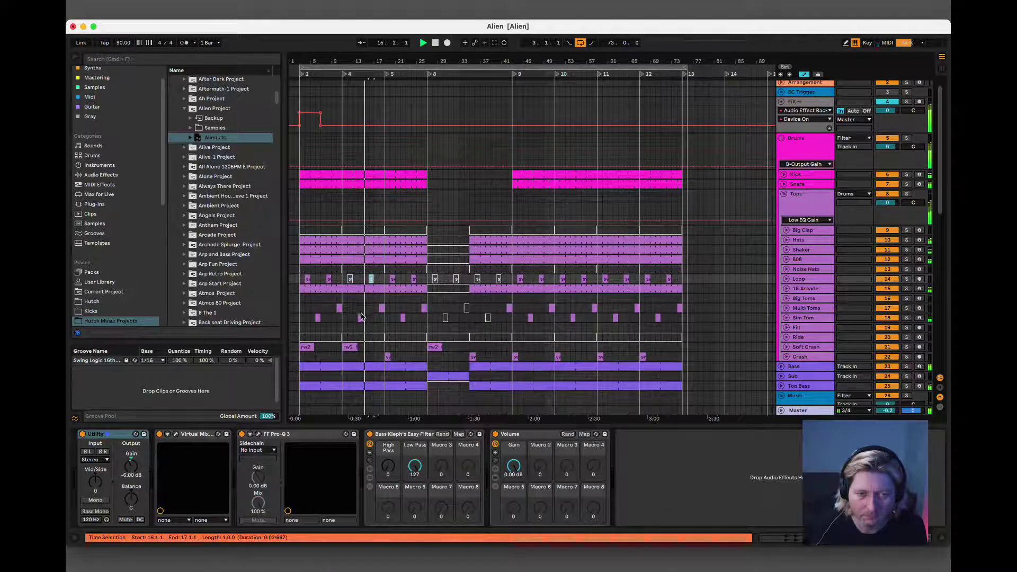
pyautogui.click(382, 308)
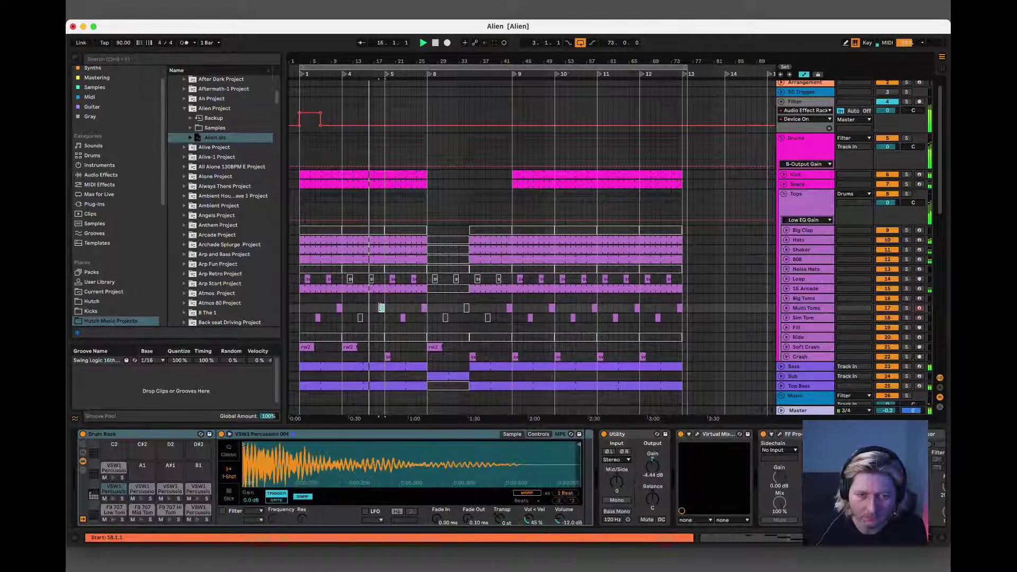
# - Automate the Filter track's Audio Effect Rack to be on from bar 18 to bar 19
pyautogui.scroll(-1, 395, 311)
pyautogui.scroll(2, 395, 310)
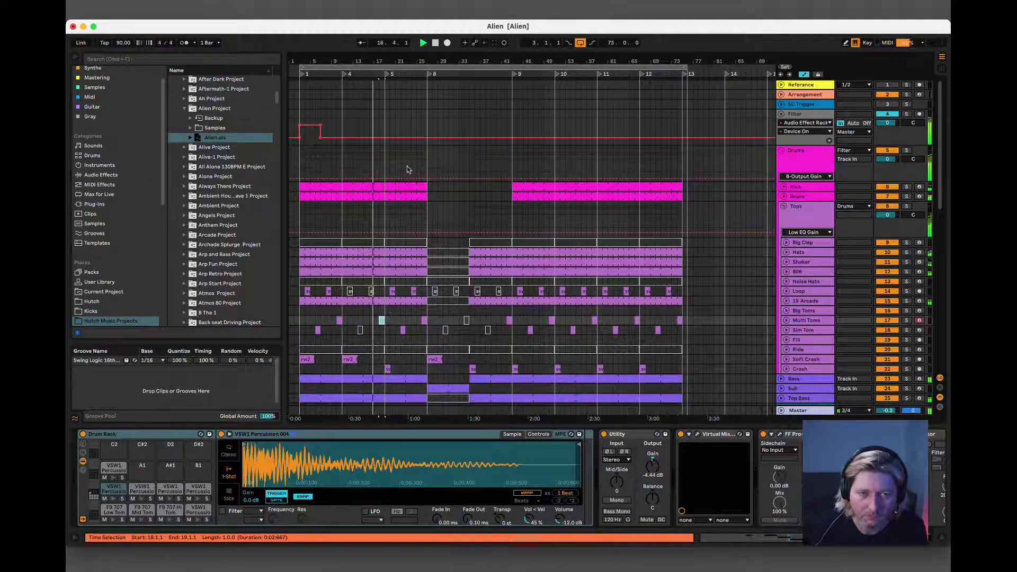
pyautogui.click(382, 132)
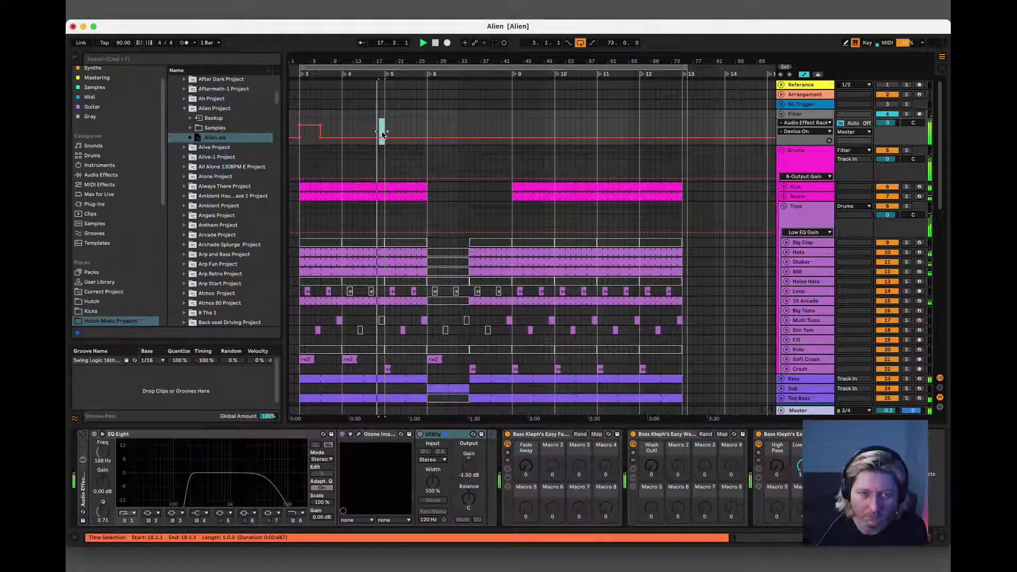
pyautogui.moveTo(381, 138); pyautogui.dragTo(382, 124)
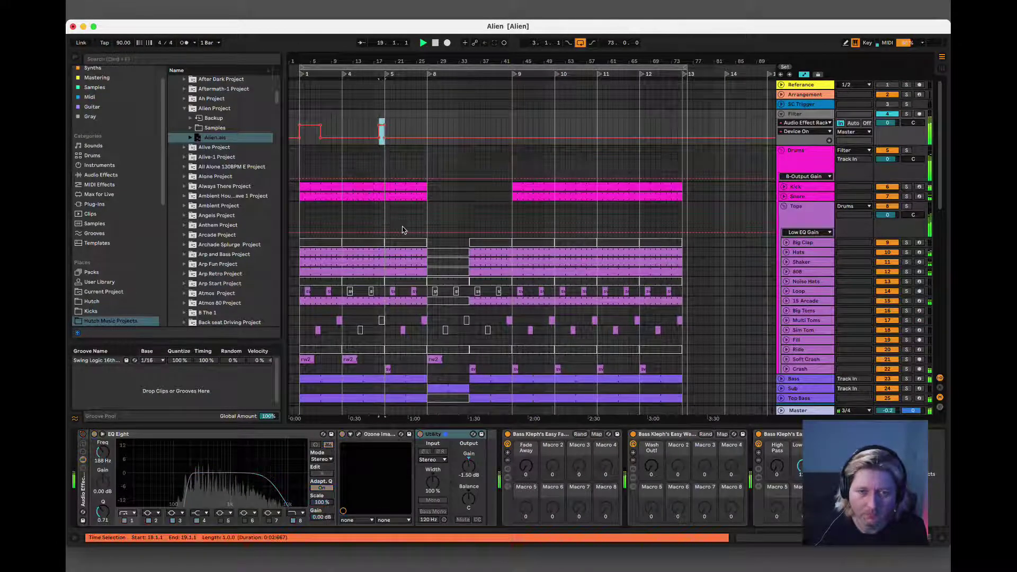
# - Automate the Filter track's Audio Effect Rack to be on from bar 25 to bar 27
pyautogui.scroll(-6, 409, 228)
pyautogui.scroll(3, 416, 212)
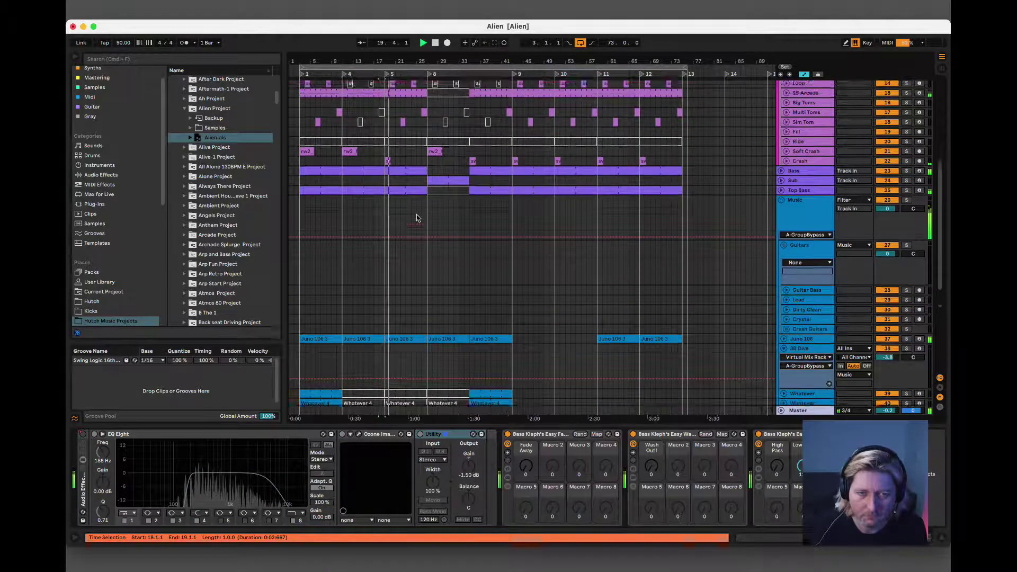
pyautogui.scroll(2, 382, 125)
pyautogui.scroll(5, 391, 137)
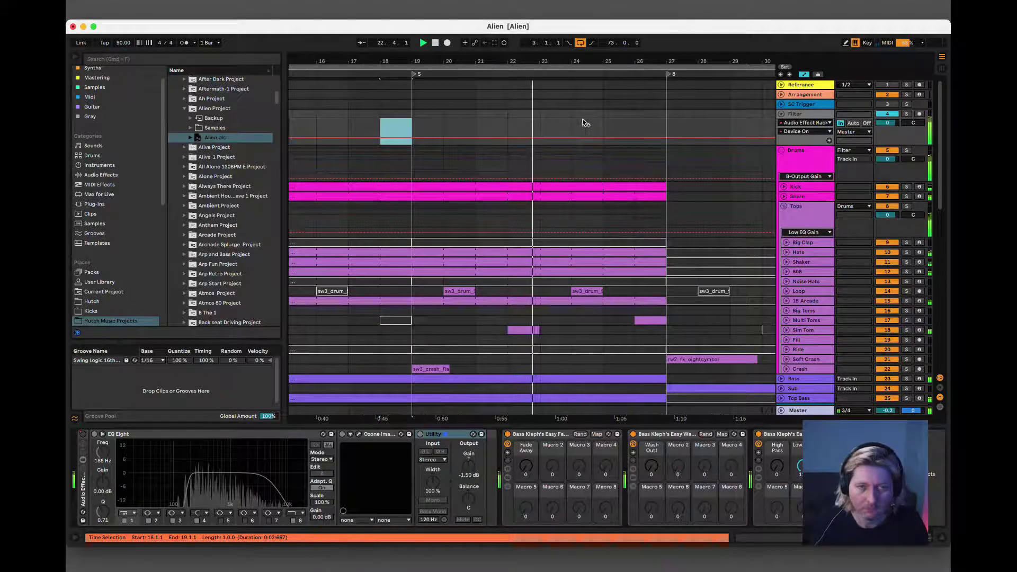
pyautogui.moveTo(603, 128); pyautogui.dragTo(656, 125)
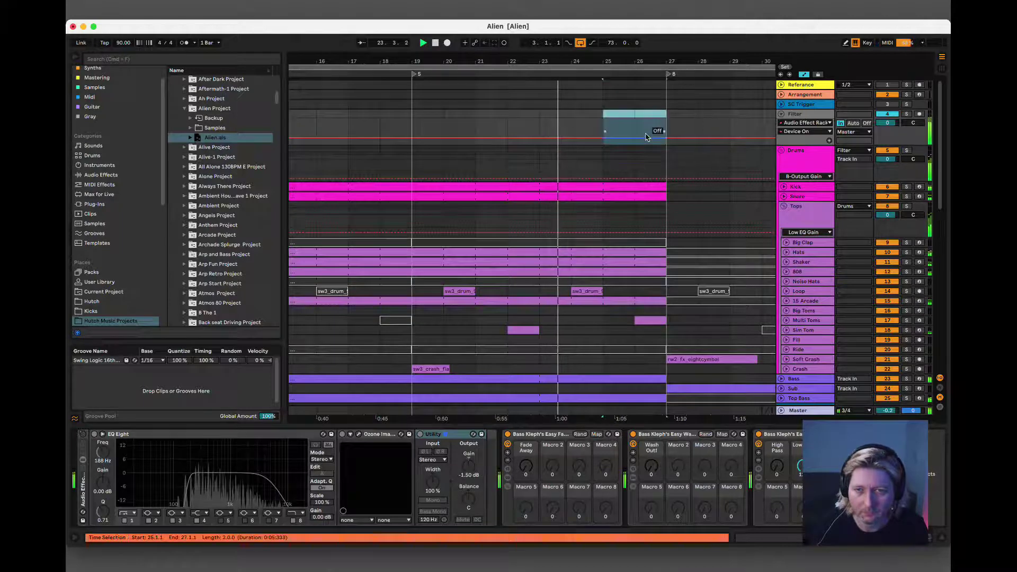
pyautogui.keyDown('super'); pyautogui.scroll(-3, 651, 159); pyautogui.keyUp('super')
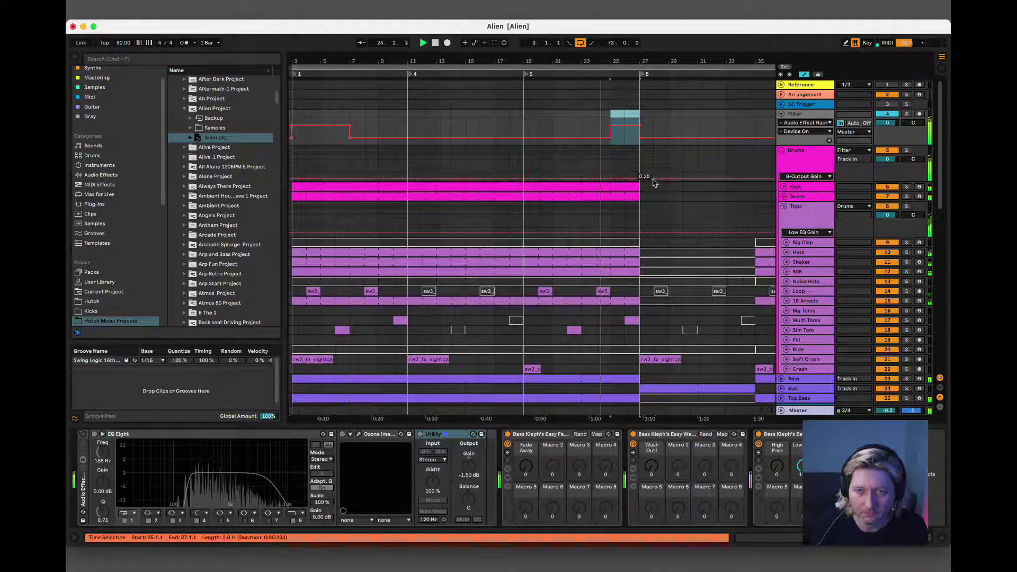
# - Hide the browser and move all drum, bass and Juno 106 clips from bar 27 onward so they start at bar 35
pyautogui.scroll(-5, 654, 182)
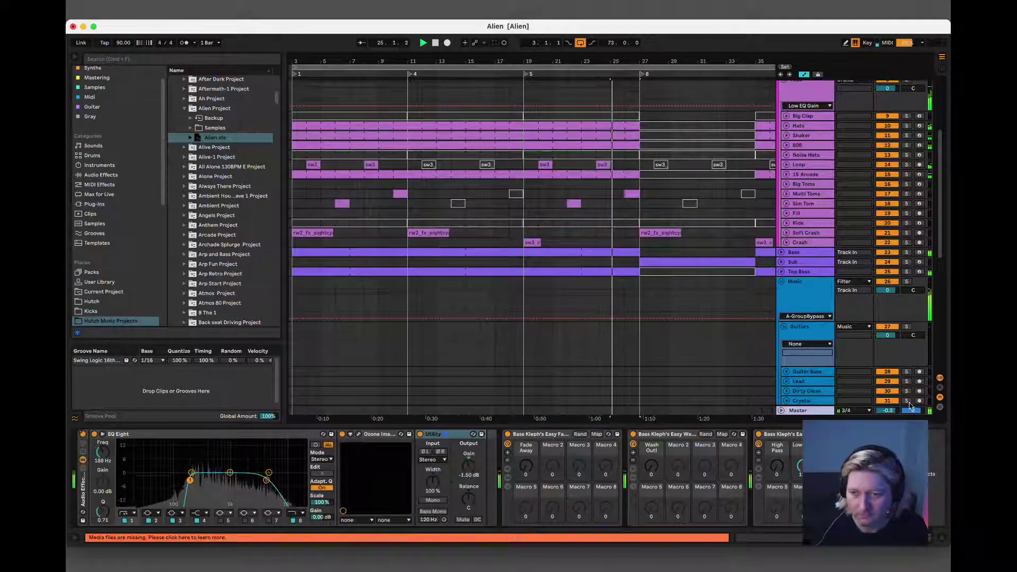
pyautogui.moveTo(677, 53); pyautogui.dragTo(677, 59)
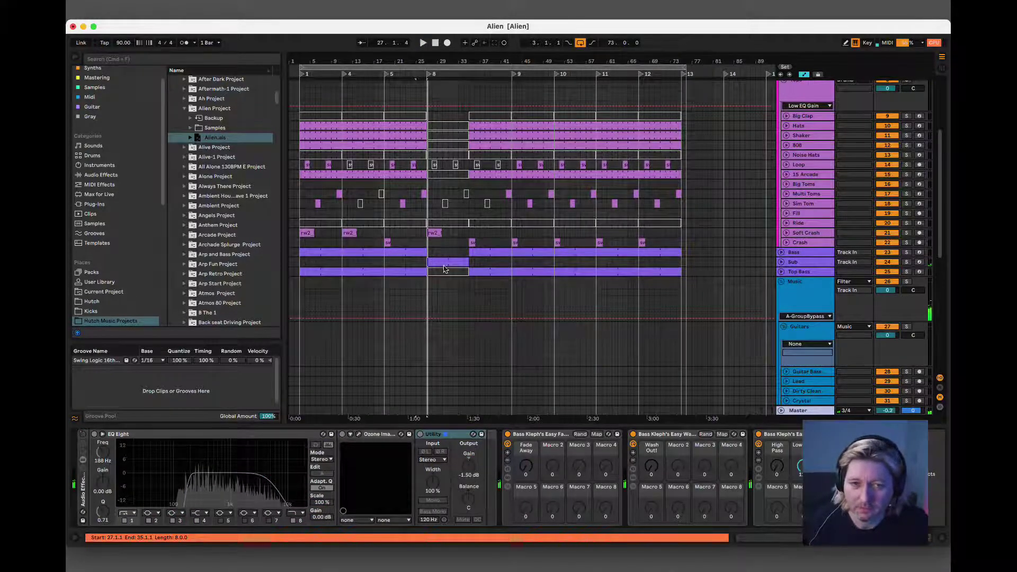
pyautogui.scroll(1, 419, 266)
pyautogui.click(74, 60)
pyautogui.scroll(-3, 336, 149)
pyautogui.scroll(-1, 336, 153)
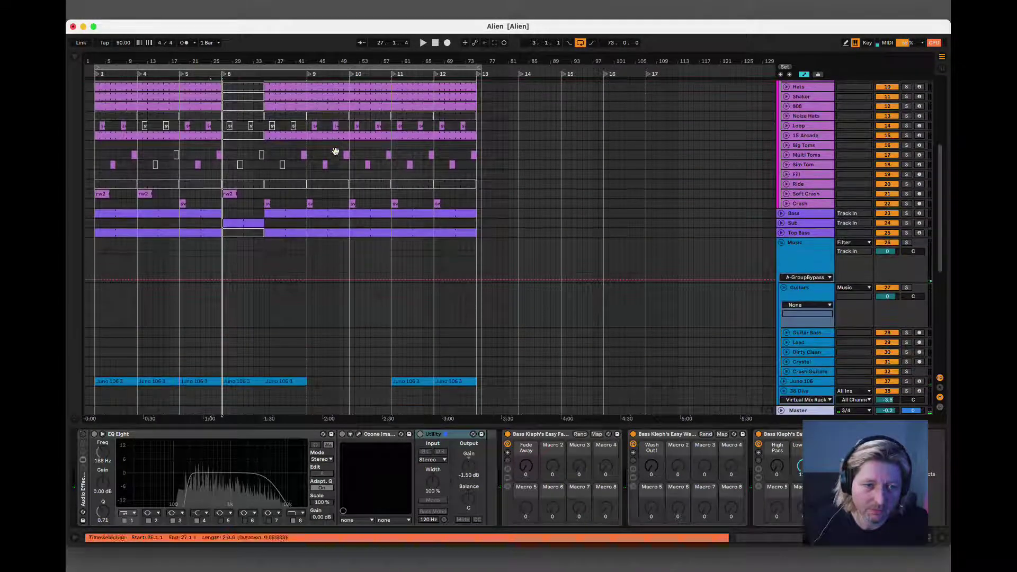
pyautogui.click(246, 383)
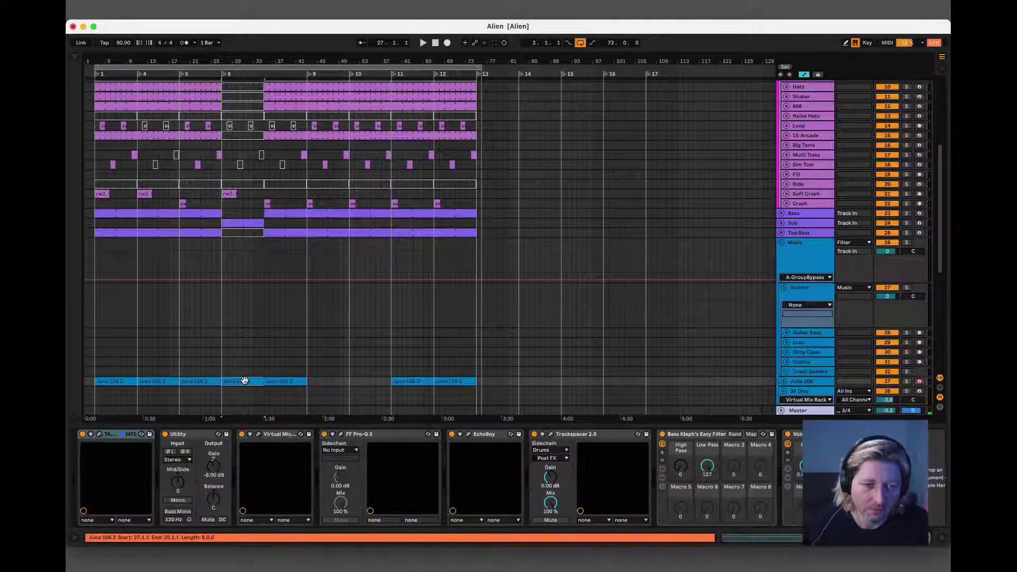
pyautogui.scroll(10, 275, 375)
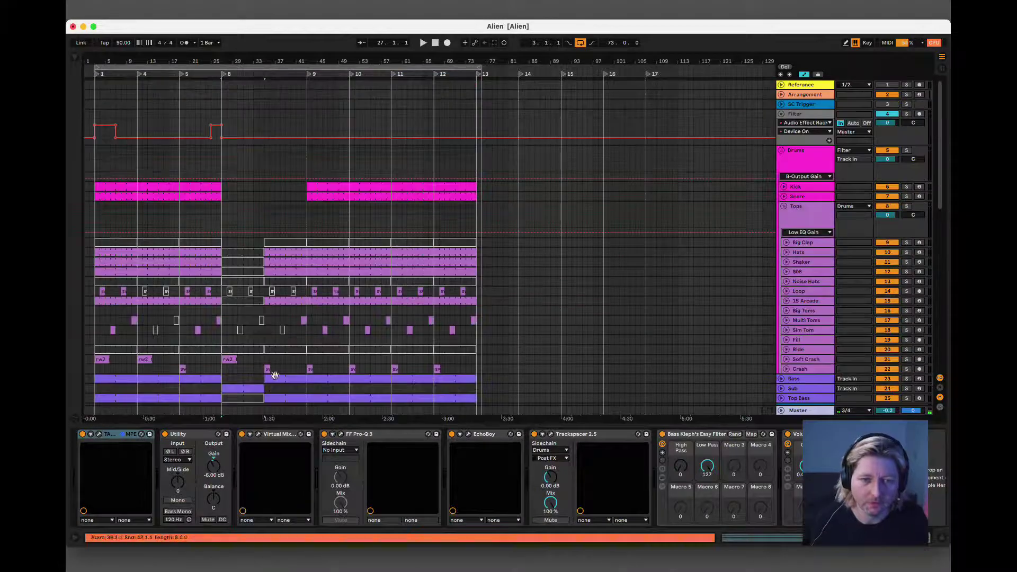
pyautogui.click(464, 187)
pyautogui.moveTo(278, 380); pyautogui.dragTo(319, 375)
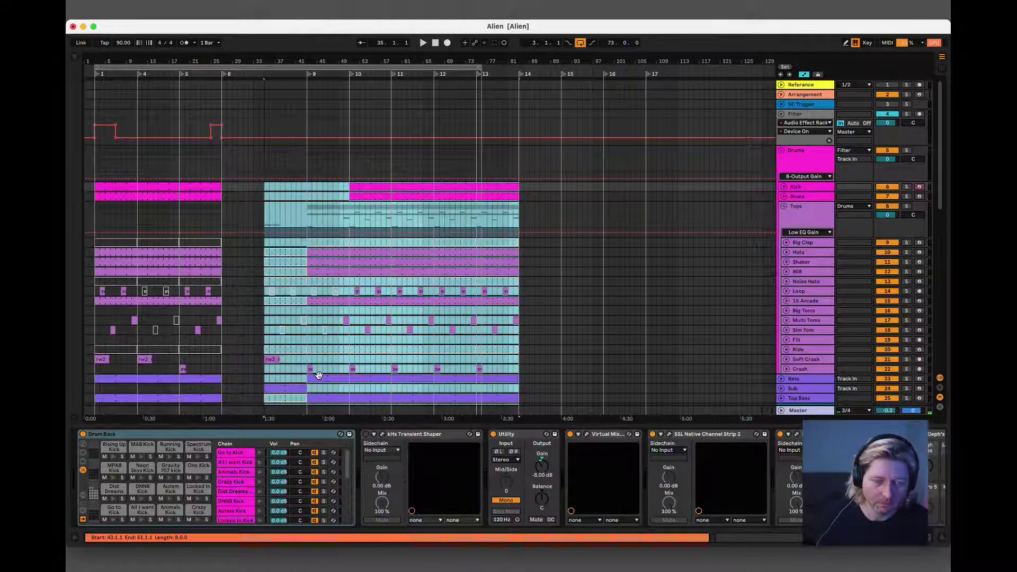
pyautogui.click(546, 302)
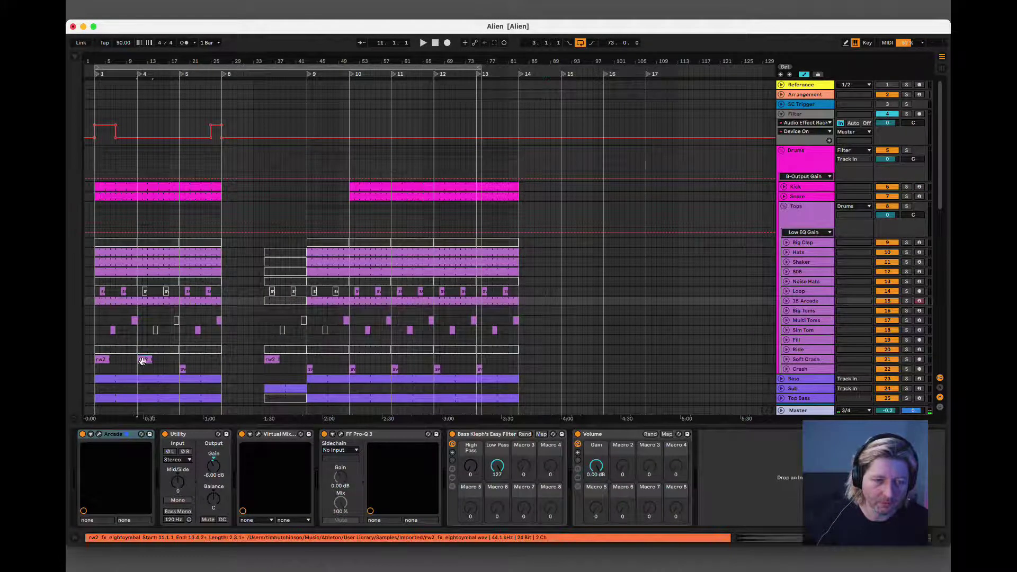
# - Play the song from bar 3 and duplicate the drum and bass clips of bars 19 to 27 into bars 27 to 35
pyautogui.click(106, 359)
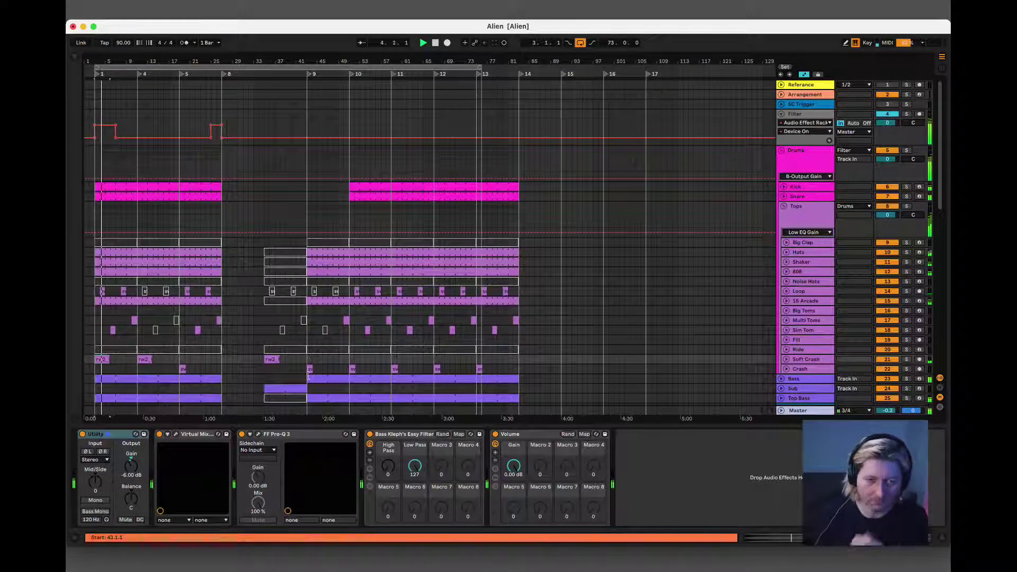
pyautogui.scroll(-2, 204, 206)
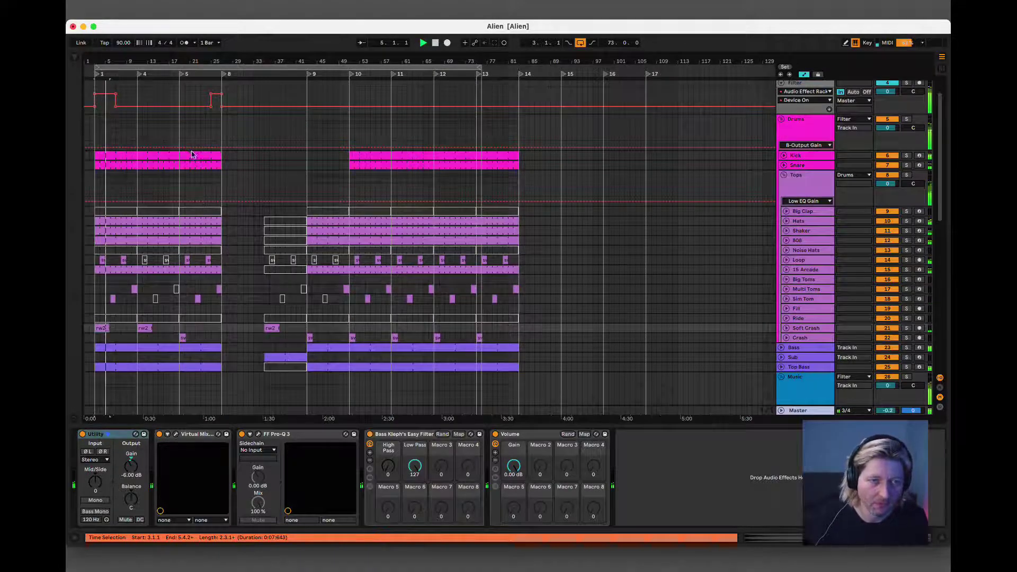
pyautogui.moveTo(192, 154); pyautogui.dragTo(203, 368)
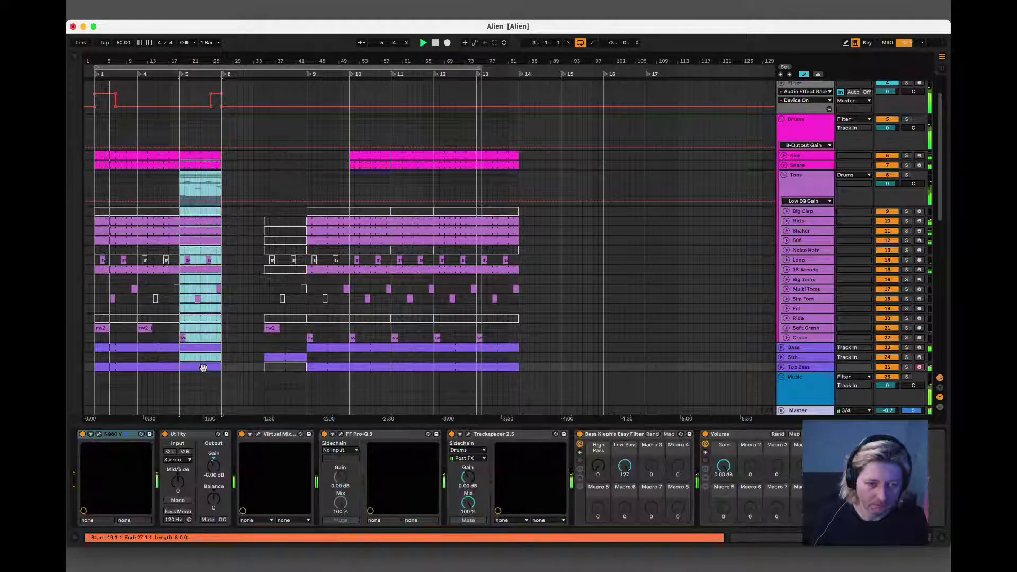
pyautogui.press('super+d')
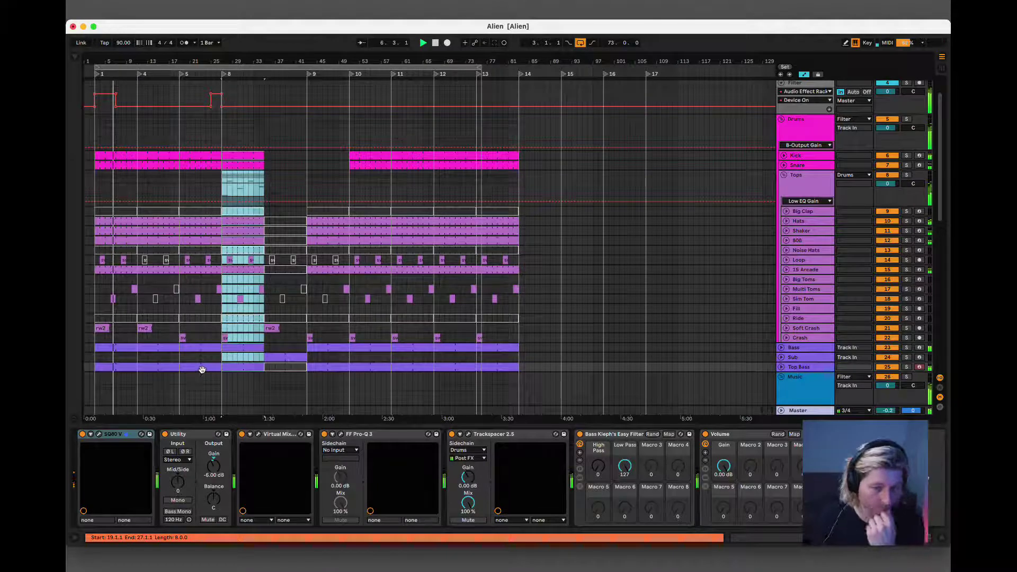
# - Look over the Juno 106, Whatever and Lead 1 clips around bars 27 to 35 during playback
pyautogui.click(254, 315)
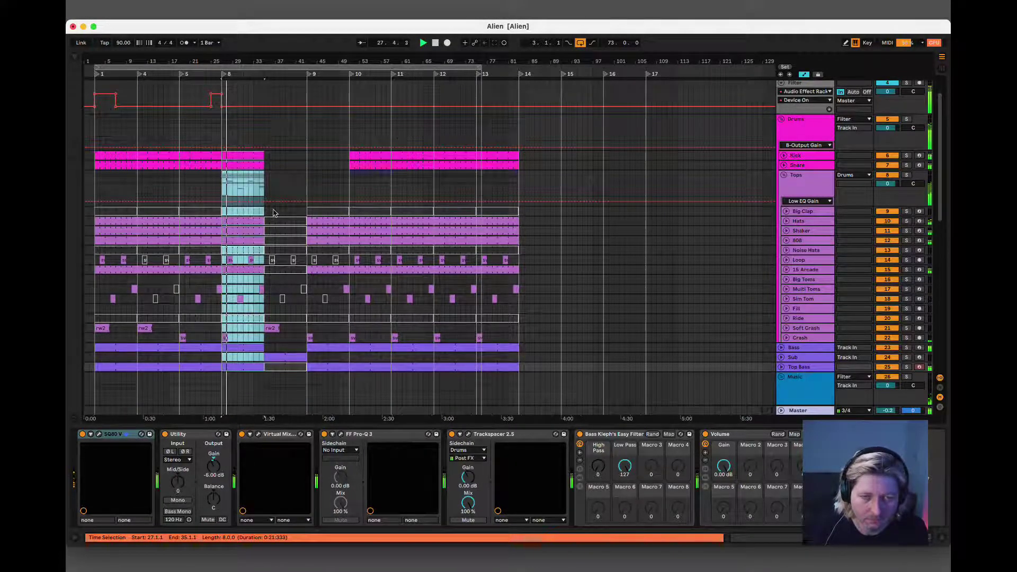
pyautogui.scroll(-5, 253, 341)
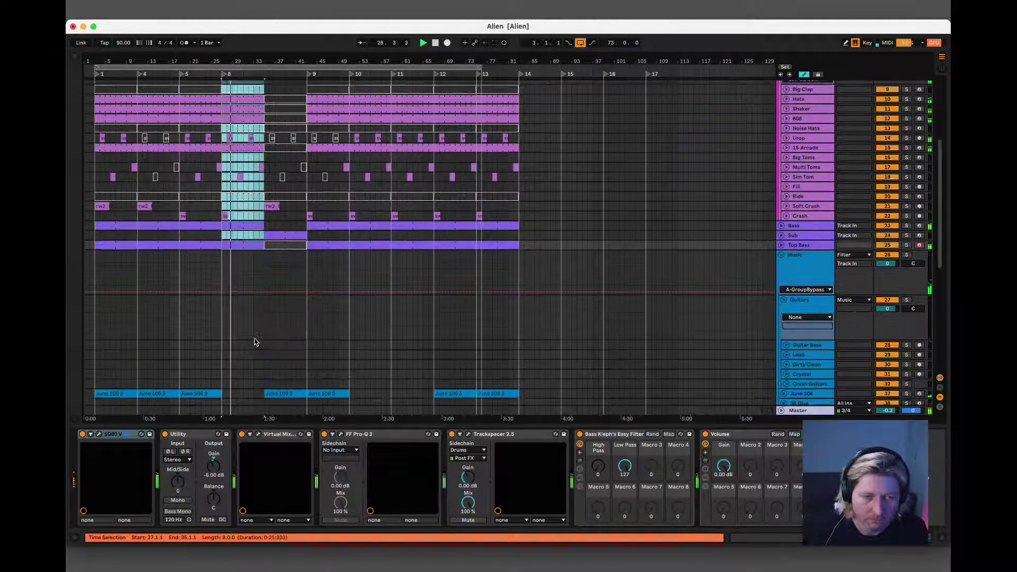
pyautogui.scroll(-6, 254, 341)
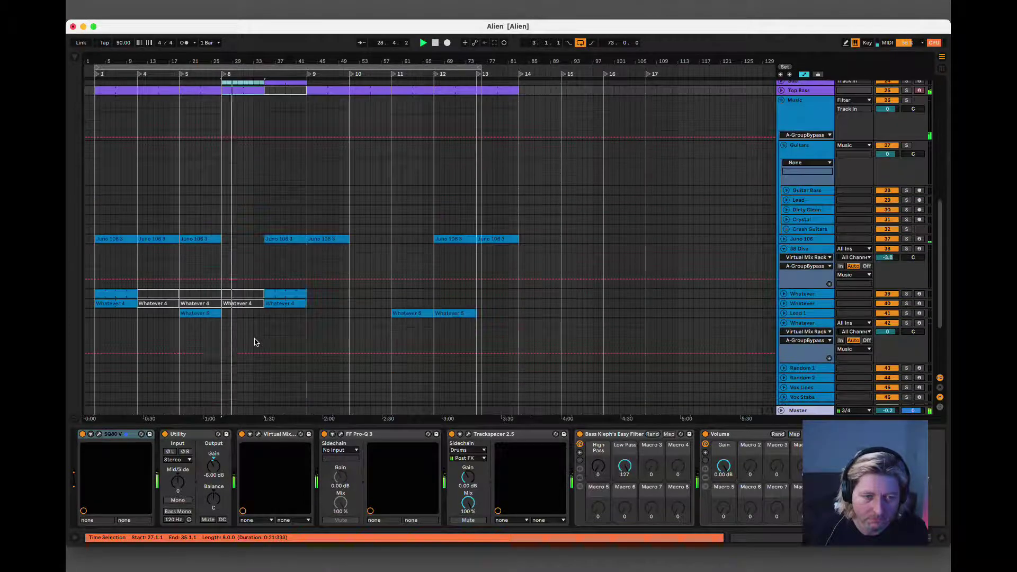
# - Play the arrangement from bar 11 and duplicate the Juno 106 clip at bar 19 into the gap at bar 27
pyautogui.click(158, 240)
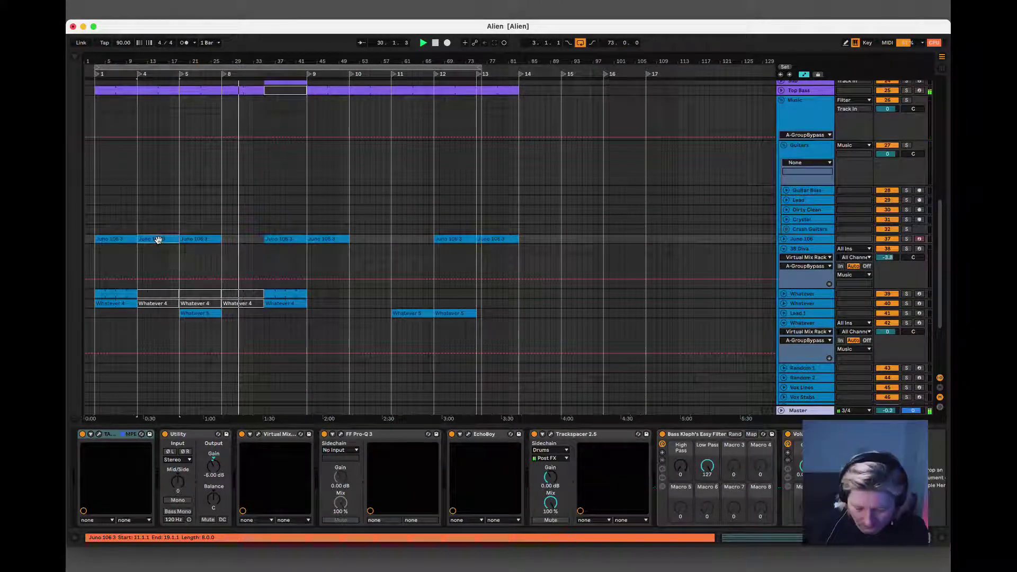
pyautogui.click(157, 240)
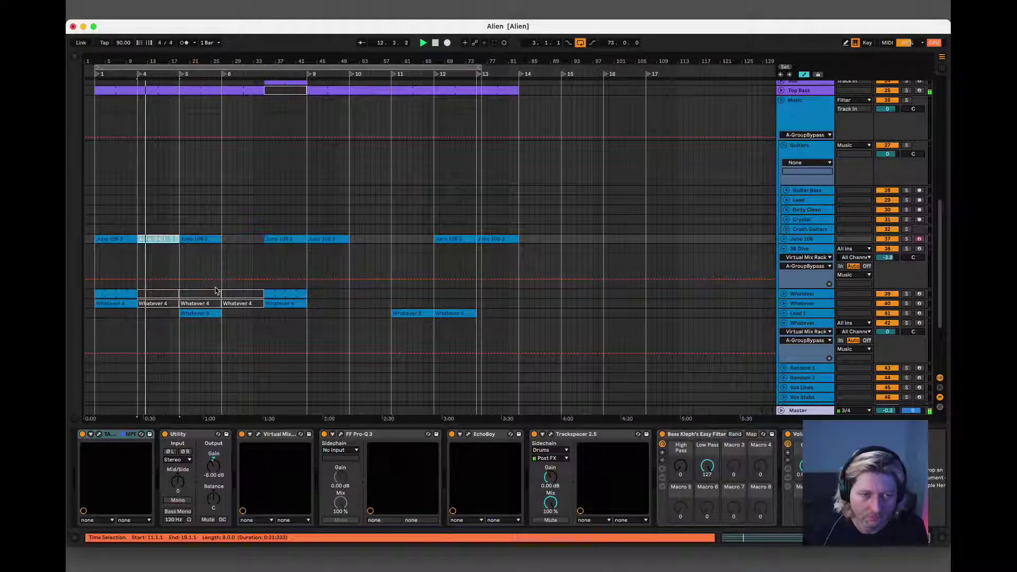
pyautogui.scroll(3, 225, 273)
pyautogui.scroll(2, 225, 272)
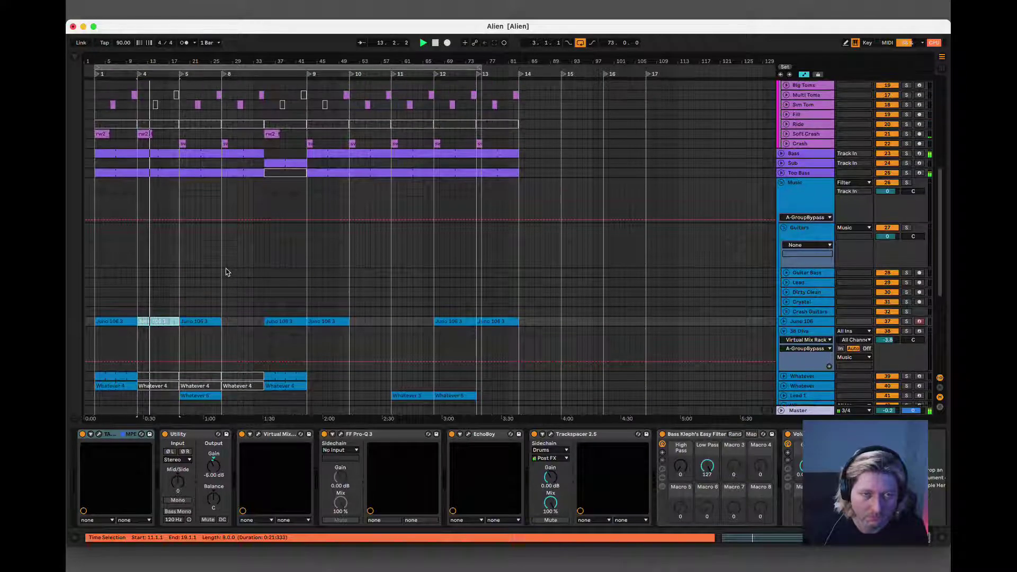
pyautogui.click(226, 272)
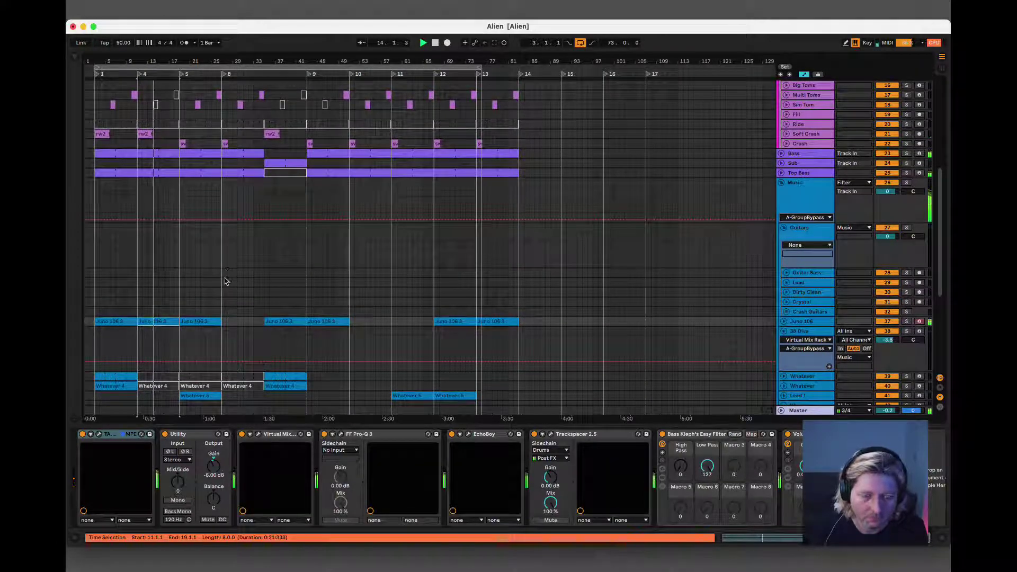
pyautogui.scroll(-1, 237, 302)
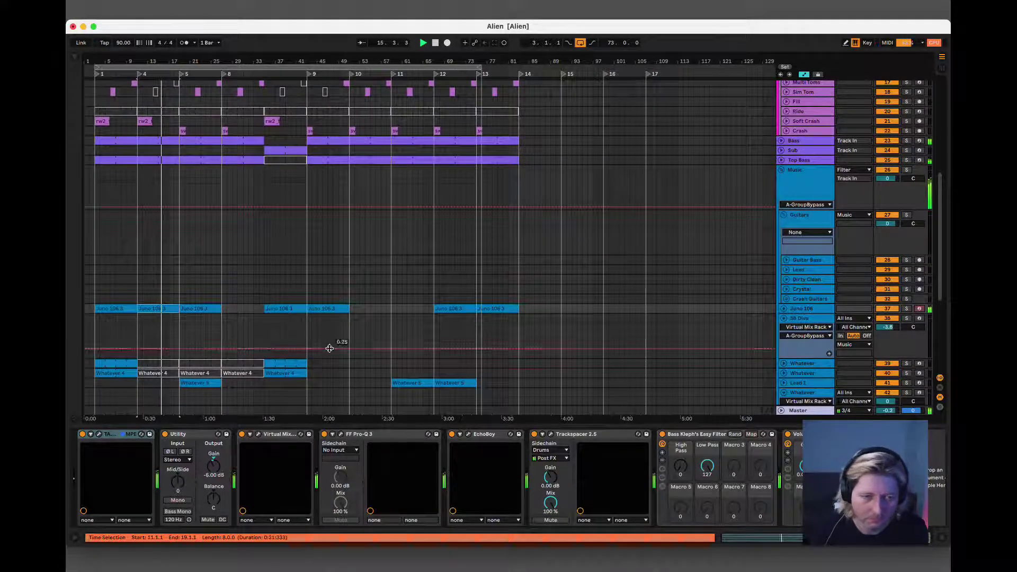
pyautogui.scroll(-1, 255, 280)
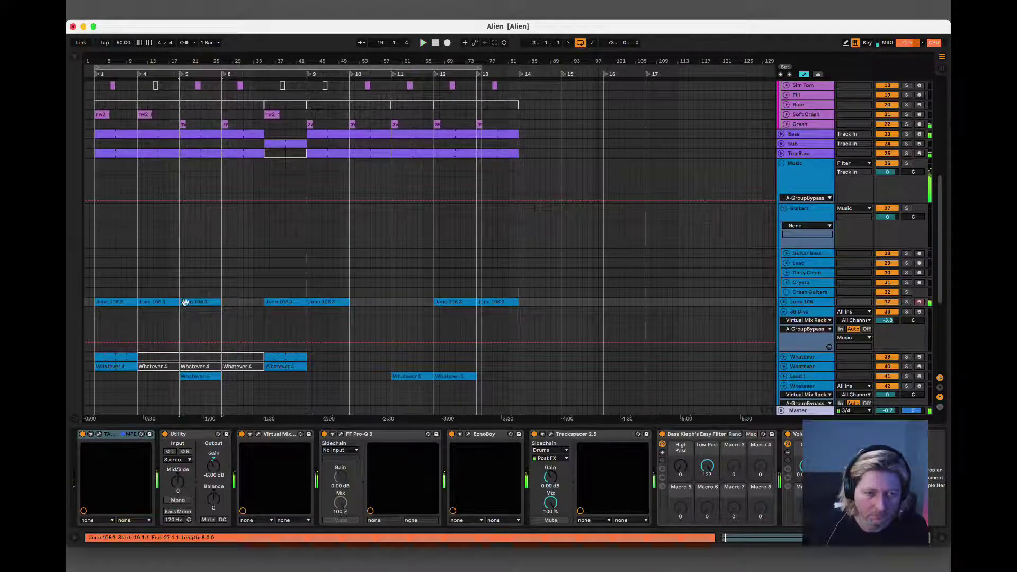
pyautogui.press('super+d')
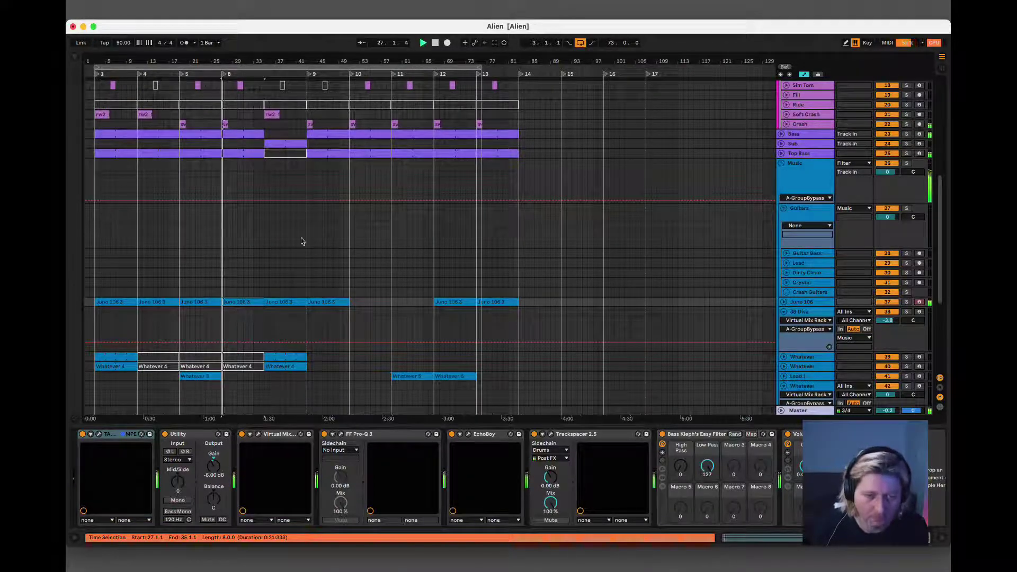
# - Play the arrangement from bar 24 and review the drum, bass and music tracks leading into bar 27
pyautogui.scroll(5, 295, 249)
pyautogui.scroll(3, 277, 241)
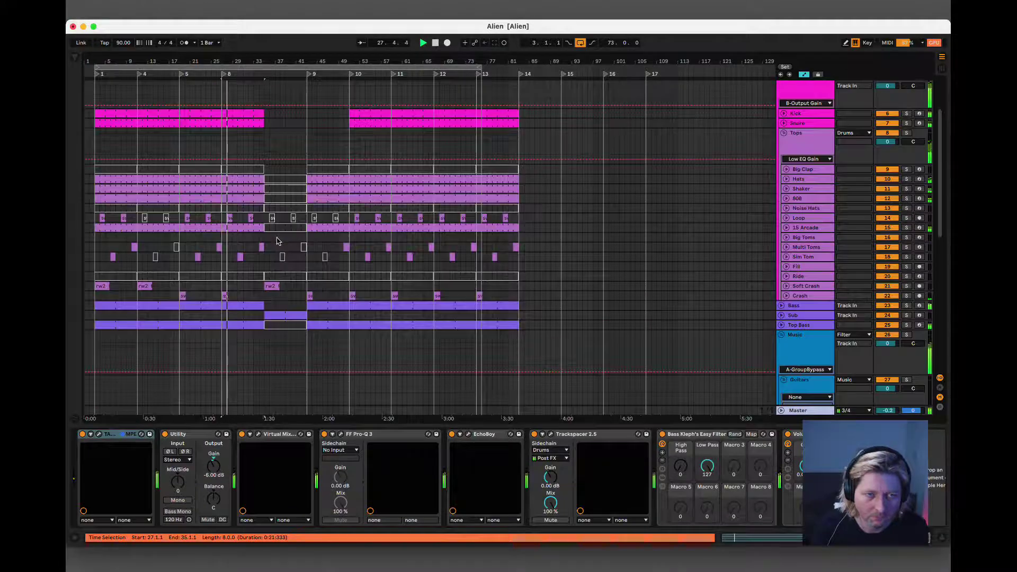
pyautogui.click(206, 345)
pyautogui.scroll(-1, 206, 343)
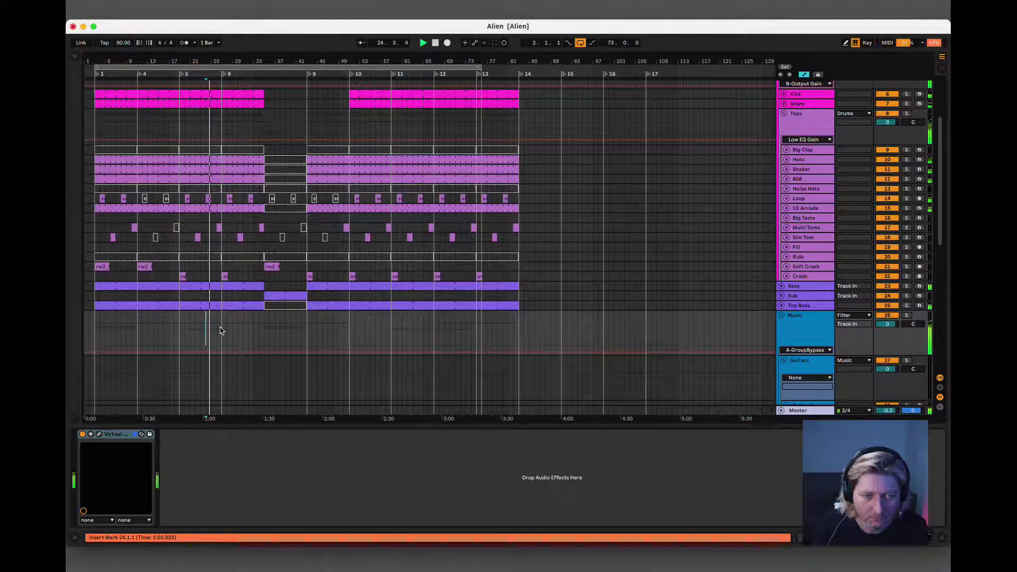
pyautogui.scroll(-6, 219, 330)
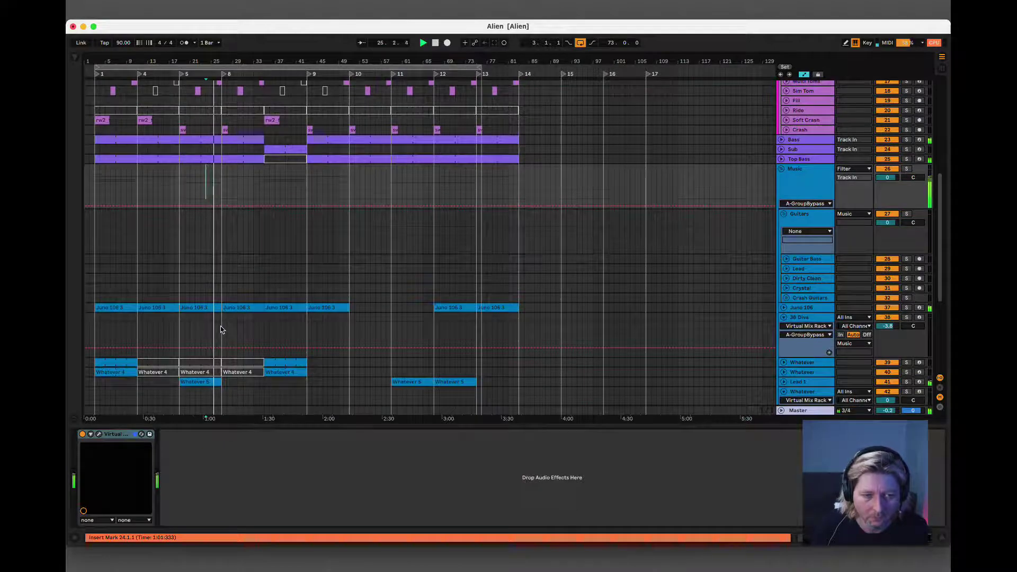
pyautogui.scroll(-6, 253, 287)
pyautogui.scroll(10, 253, 288)
pyautogui.scroll(-7, 254, 289)
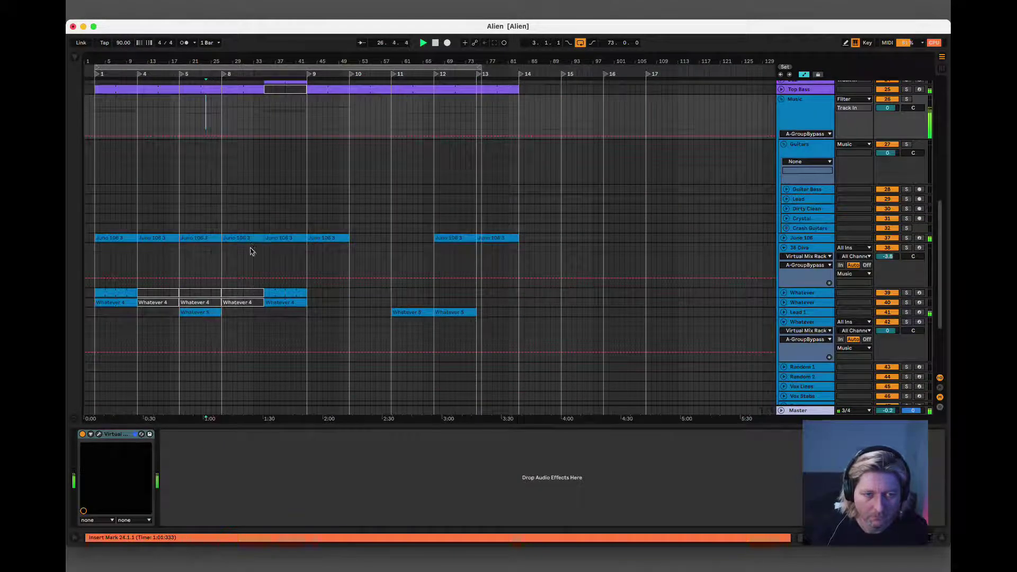
pyautogui.scroll(7, 250, 251)
pyautogui.scroll(-3, 245, 303)
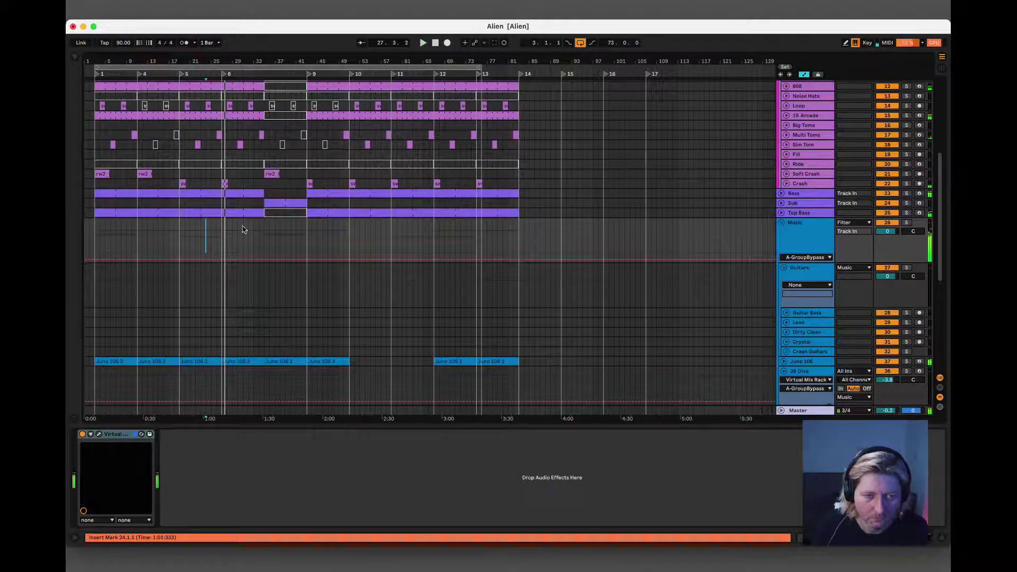
# - Open the Bass clip at bar 27 and raise its first two B1 notes to F#2
pyautogui.doubleClick(235, 193)
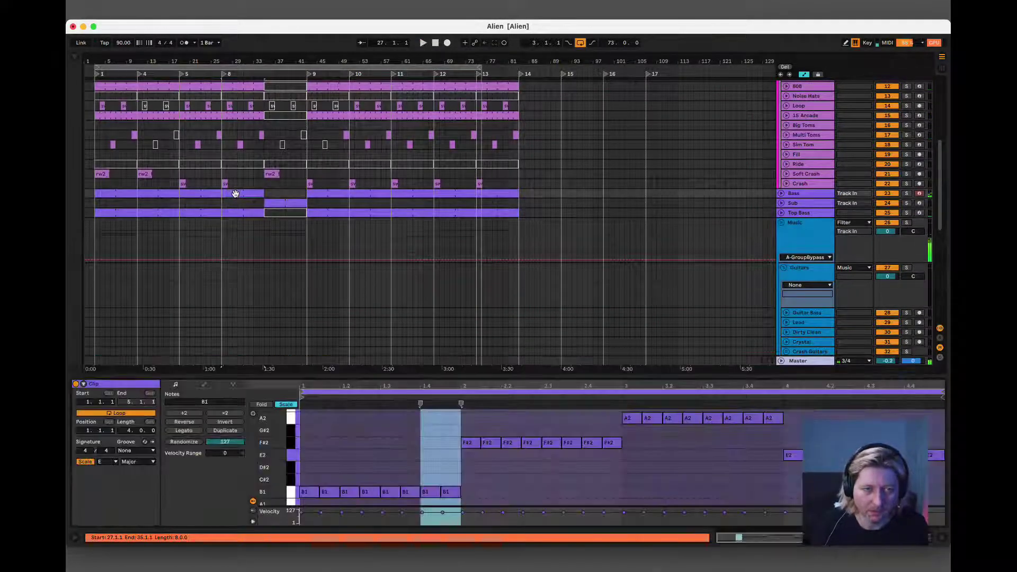
pyautogui.scroll(-2, 329, 445)
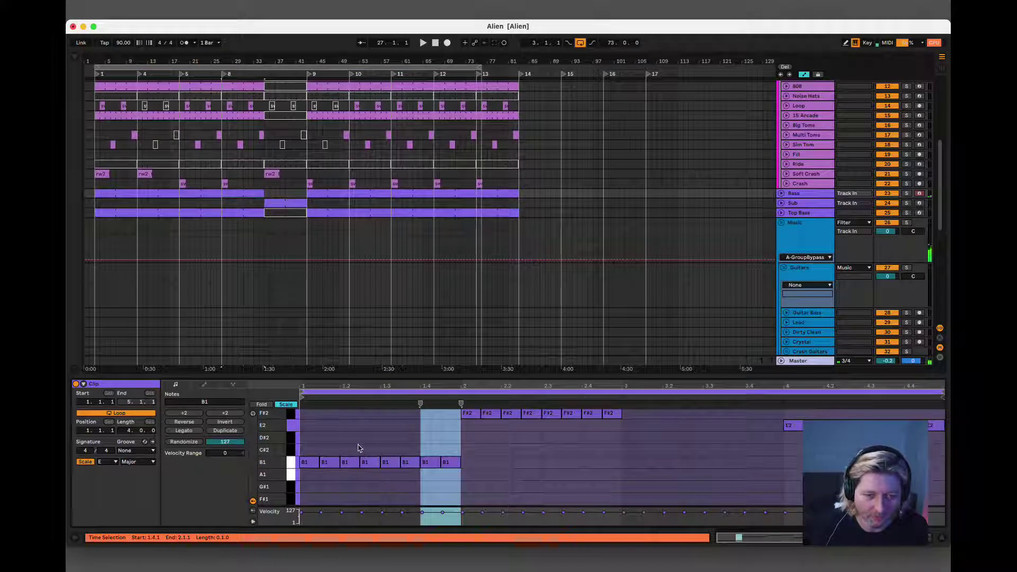
pyautogui.moveTo(311, 453); pyautogui.dragTo(327, 468)
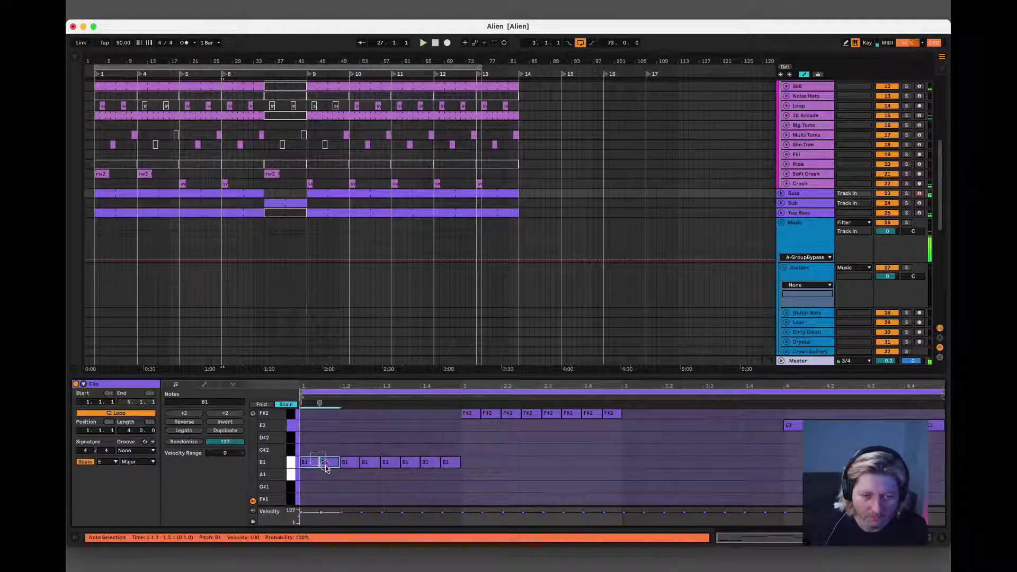
pyautogui.press('Up')
pyautogui.press('Up')
pyautogui.press('Up')
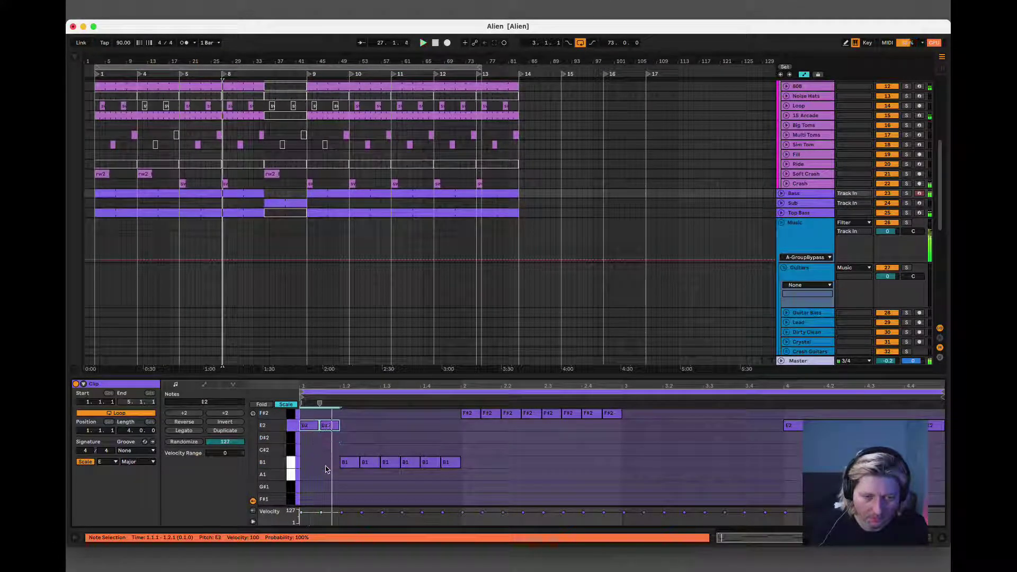
pyautogui.press('Up')
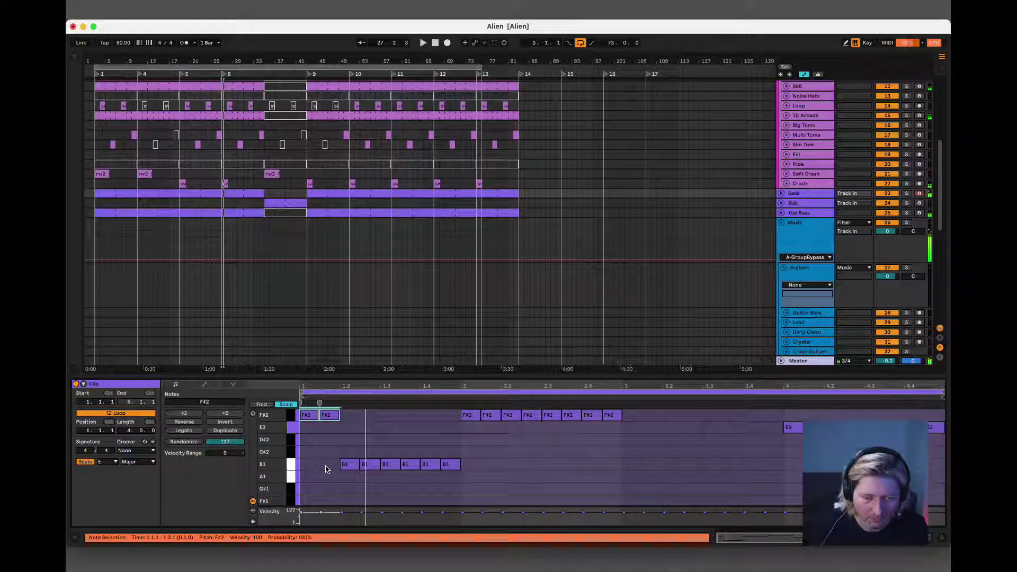
# - Raise the remaining six B1 notes in the Bass clip's first bar to F#2
pyautogui.moveTo(328, 467); pyautogui.dragTo(464, 465)
pyautogui.press('Up')
pyautogui.press('Up')
pyautogui.press('Up')
pyautogui.press('Up')
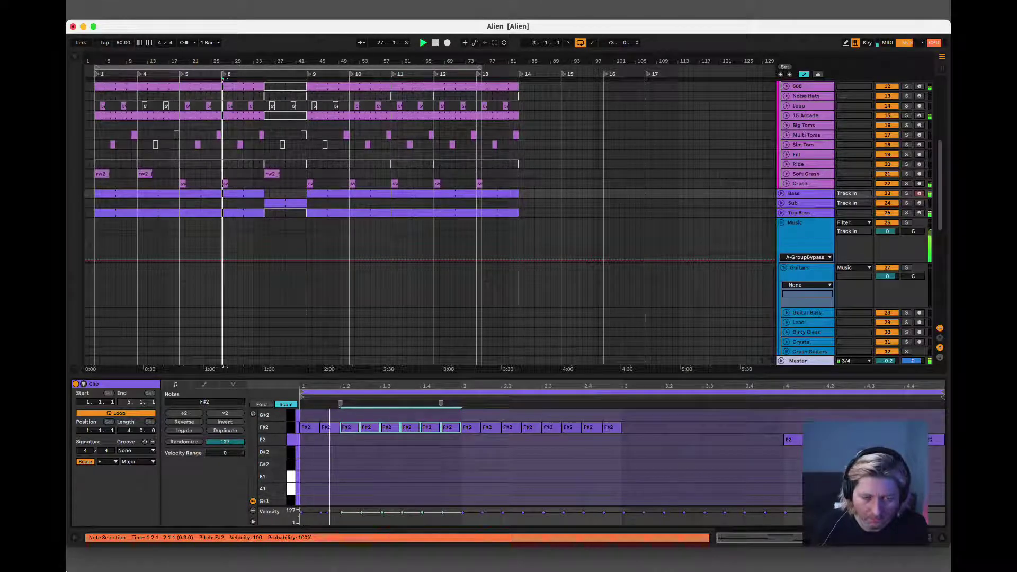
# - Try lower pitches for the last four notes of the Bass clip's first bar, settling on E2
pyautogui.moveTo(391, 415); pyautogui.dragTo(444, 438)
pyautogui.press('Down')
pyautogui.press('Down')
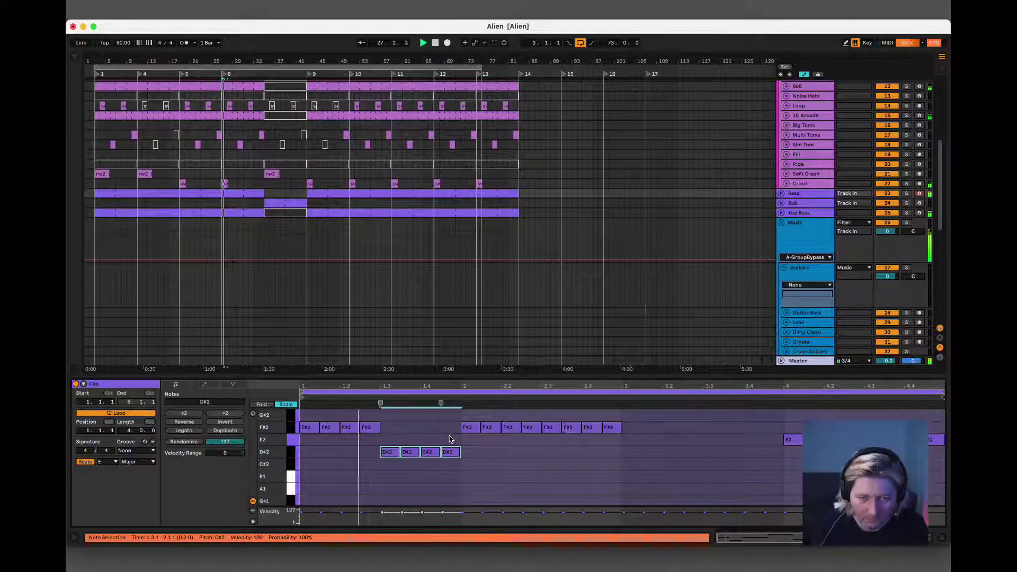
pyautogui.press('Down')
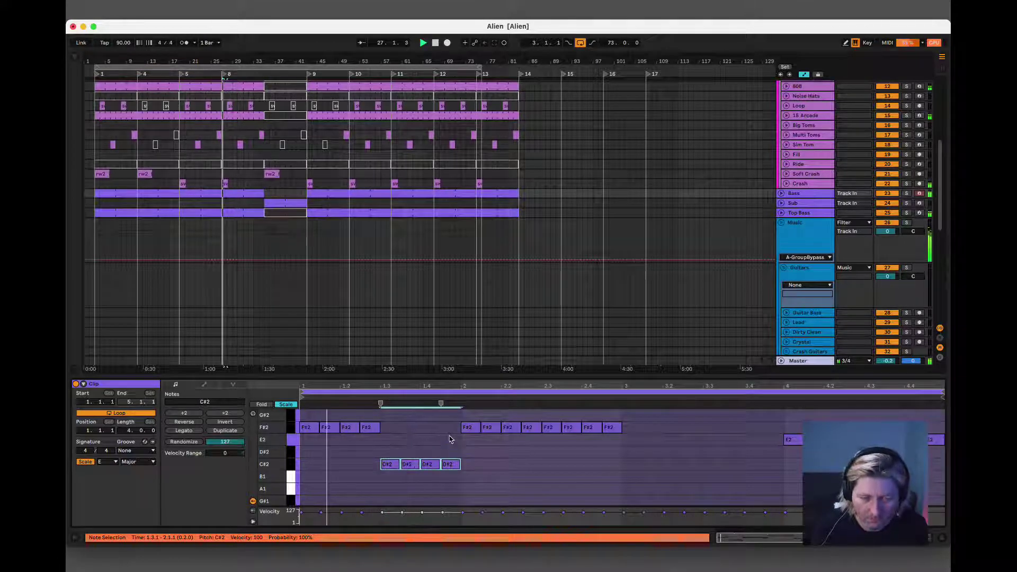
pyautogui.press('Up')
pyautogui.press('Up')
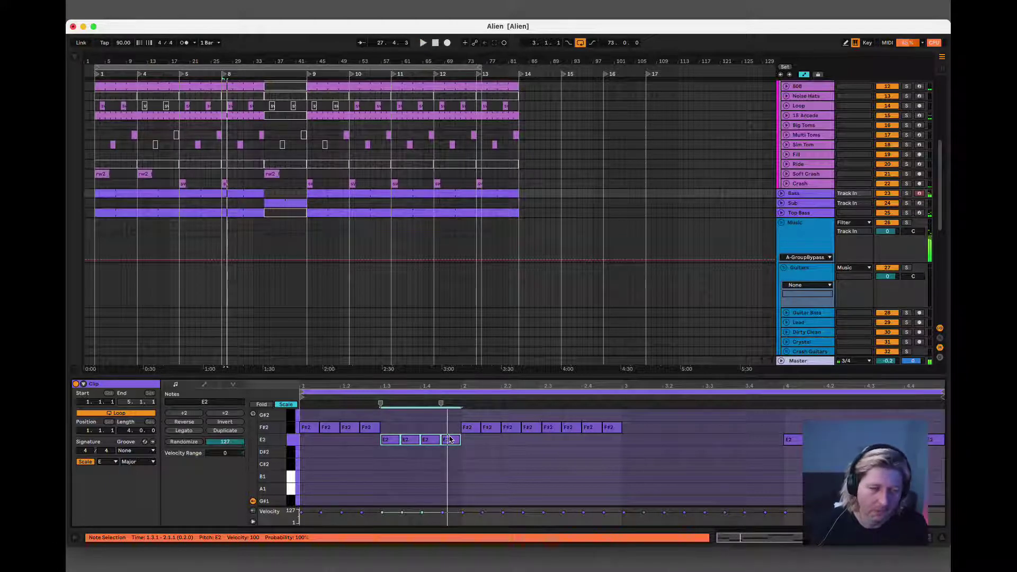
# - Play the Top Bass clip at bar 27 and compare the notes of the Bass clips at bars 19 and 27
pyautogui.click(250, 219)
pyautogui.click(241, 213)
pyautogui.press('space')
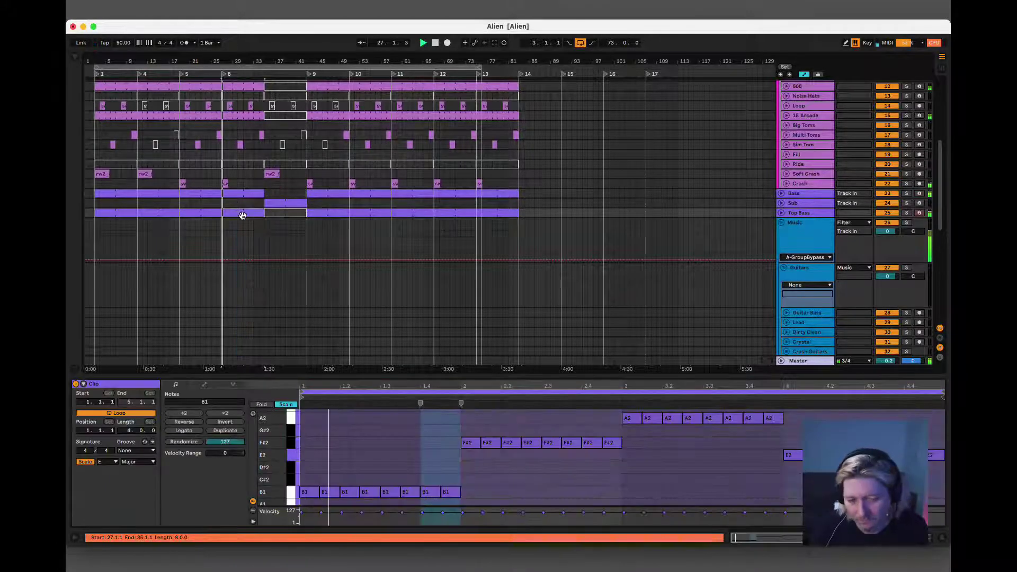
pyautogui.click(946, 540)
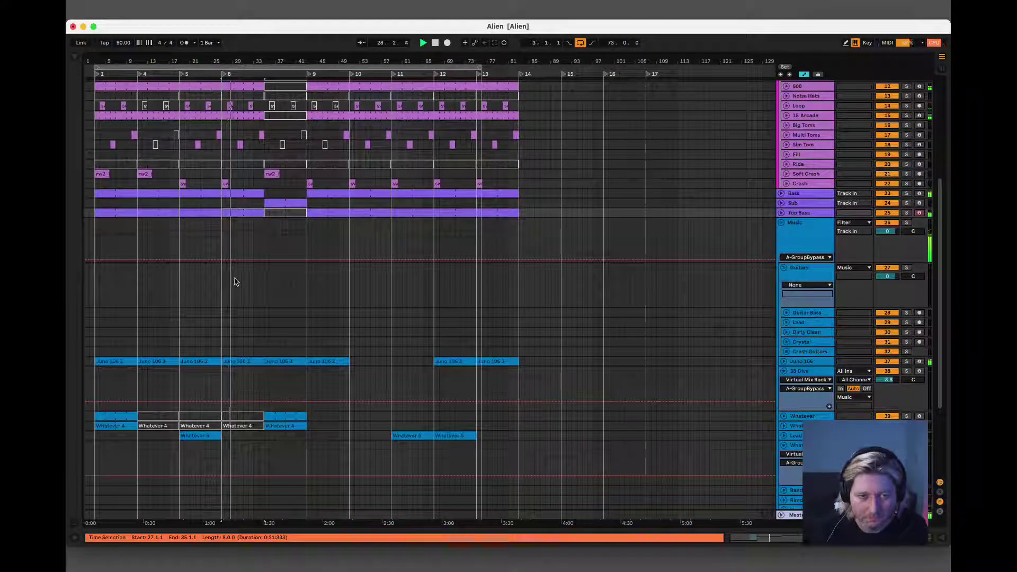
pyautogui.doubleClick(245, 194)
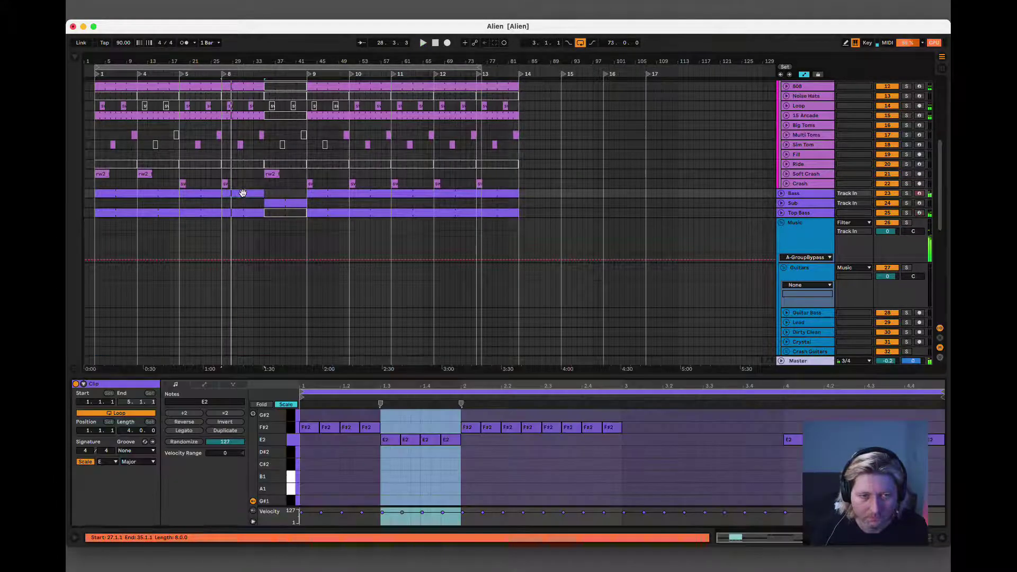
pyautogui.click(202, 196)
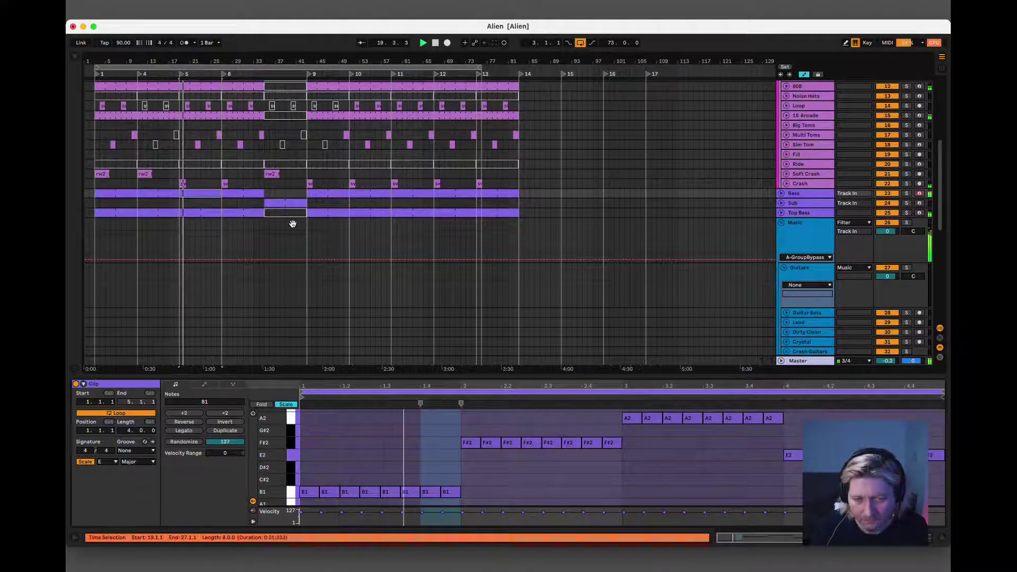
pyautogui.click(245, 192)
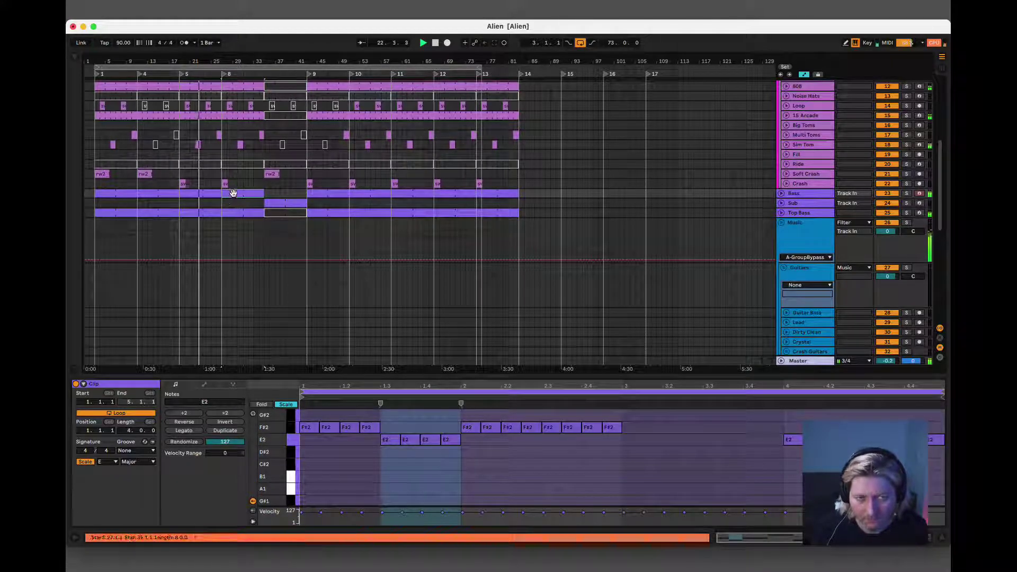
# - Duplicate the Bass clip at bar 19 over the edited Bass clip at bar 27
pyautogui.scroll(6, 221, 277)
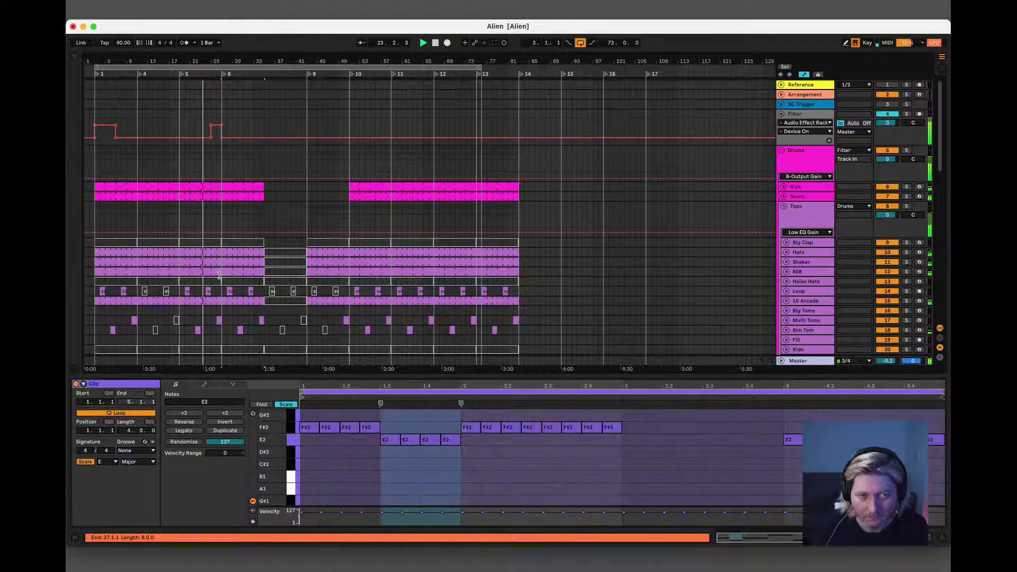
pyautogui.scroll(-5, 209, 187)
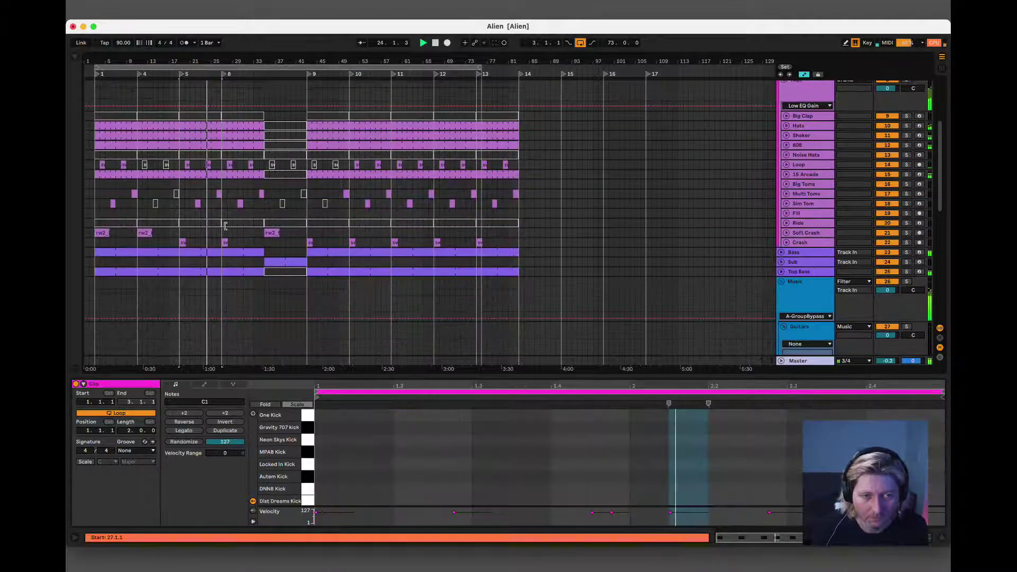
pyautogui.click(211, 256)
pyautogui.press('super+d')
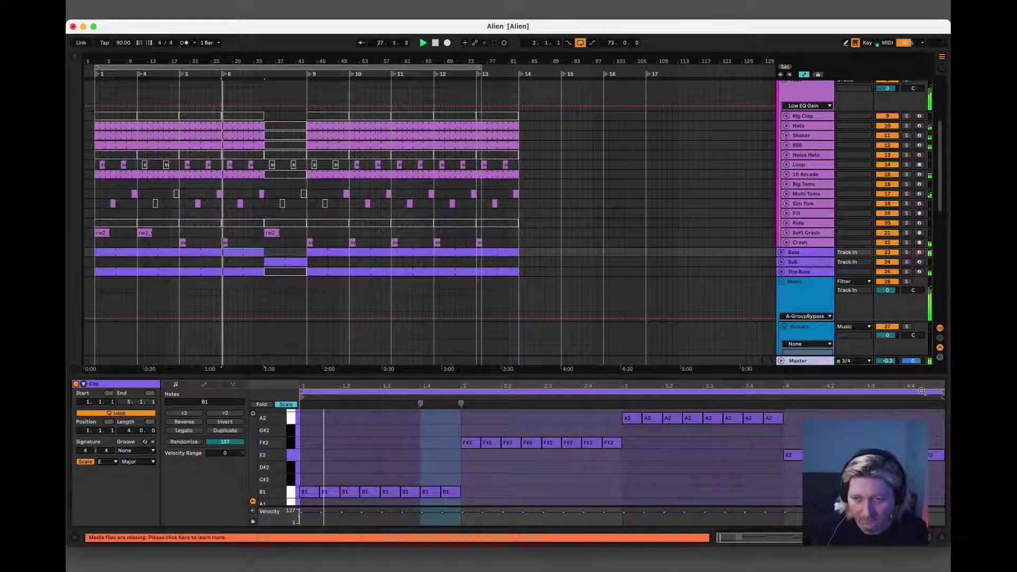
# - Move locator 9 to the start of the drum break at bar 35
pyautogui.scroll(-2, 522, 292)
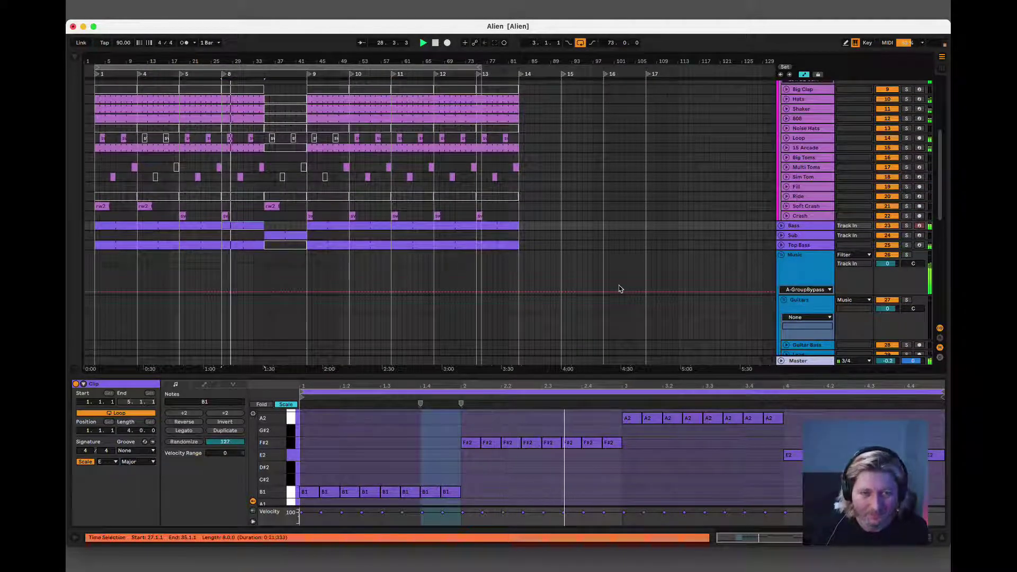
pyautogui.click(583, 273)
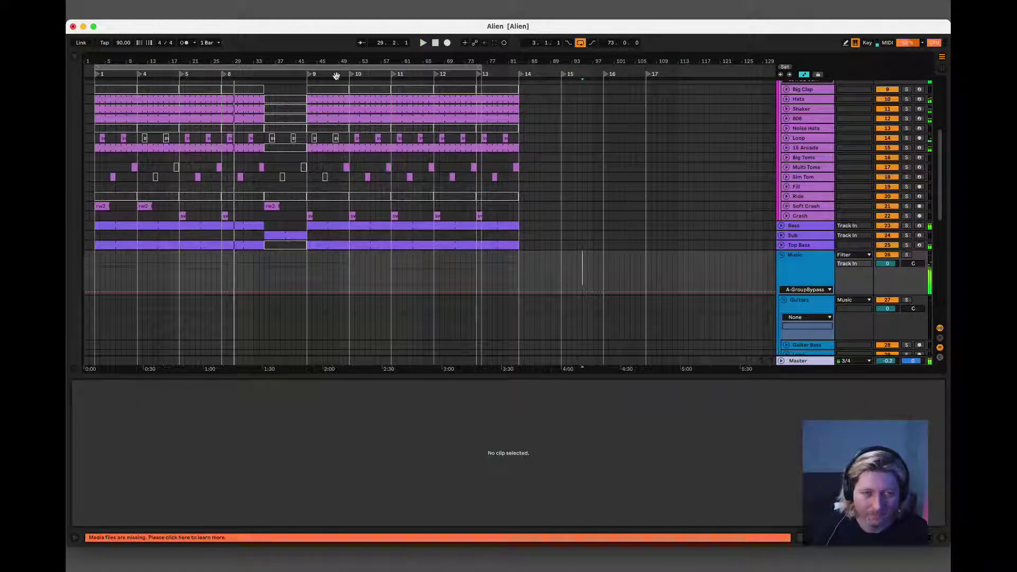
pyautogui.moveTo(309, 76); pyautogui.dragTo(265, 85)
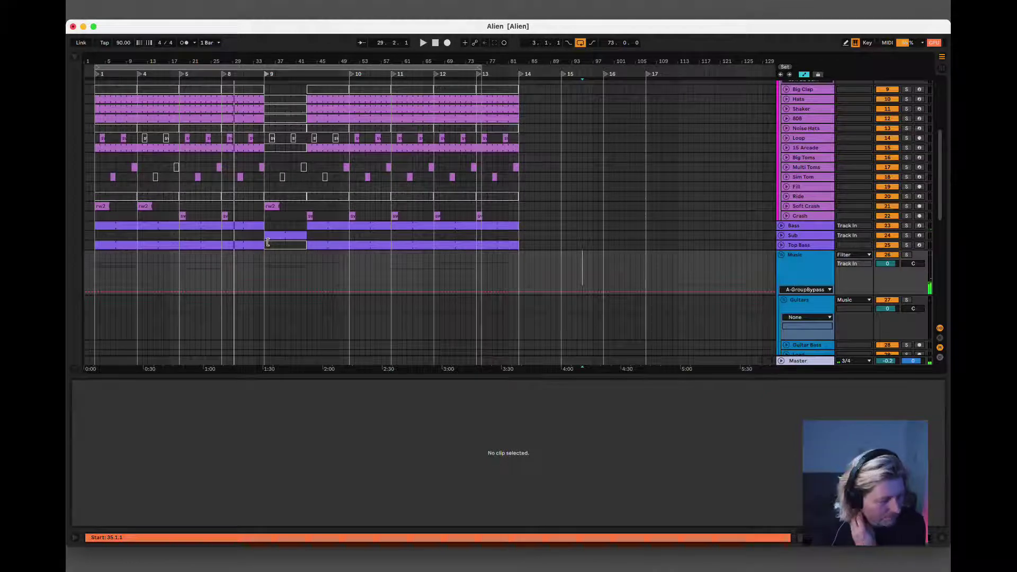
# - Check the Juno 106 clip at bar 27, fold the Whatever track numbered 42 and select the Random 1 track
pyautogui.scroll(-5, 275, 242)
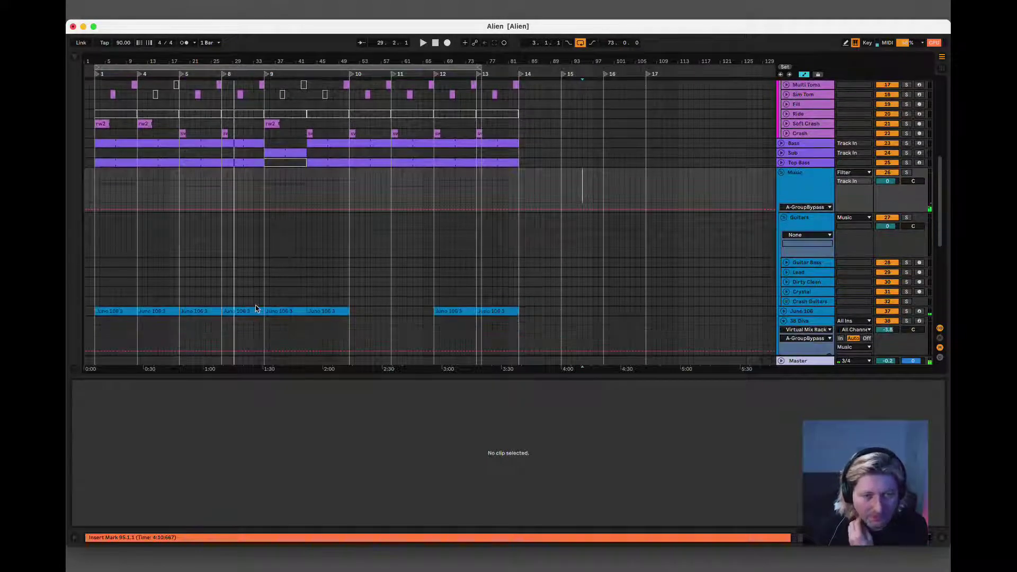
pyautogui.click(256, 308)
pyautogui.scroll(-6, 248, 311)
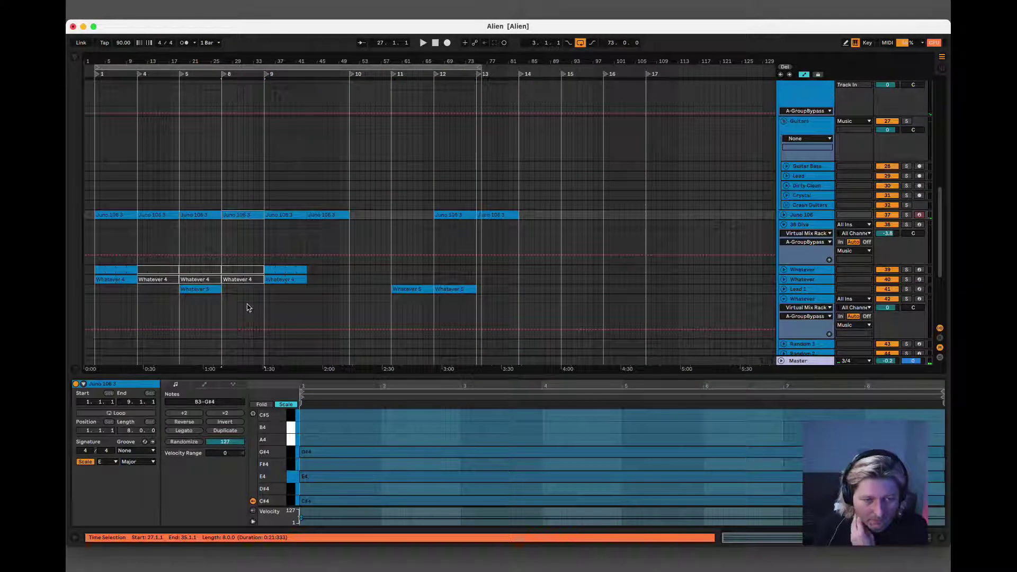
pyautogui.click(785, 299)
pyautogui.click(803, 309)
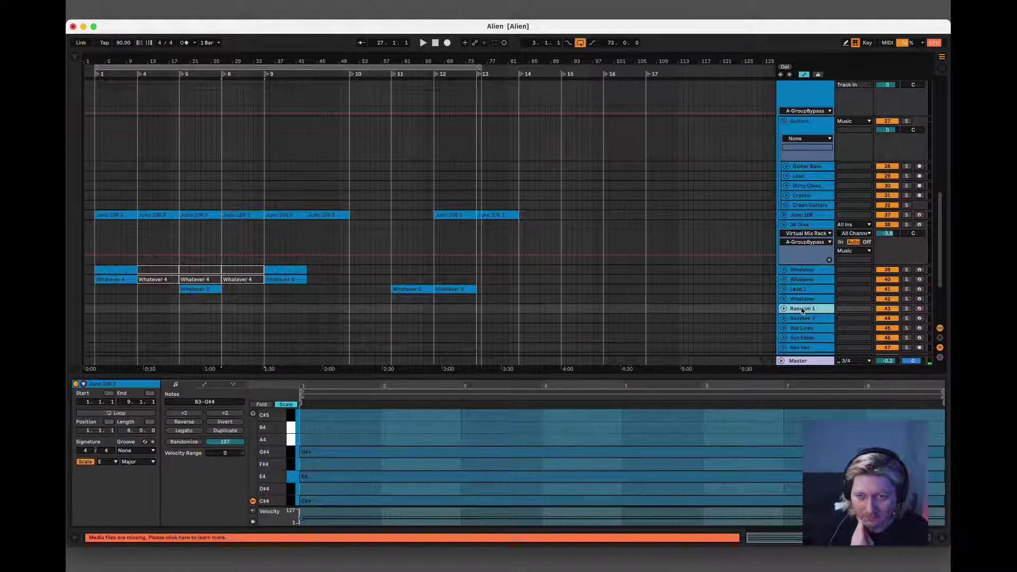
# - Unfold the Vox Stabs track and play the drum break from the Hats clip at bar 35
pyautogui.click(815, 329)
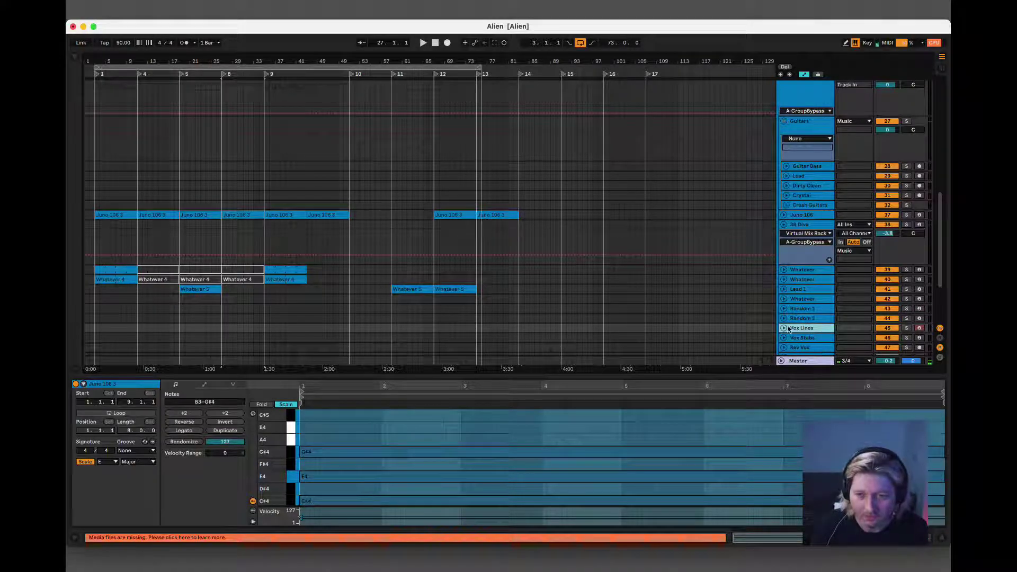
pyautogui.scroll(10, 616, 286)
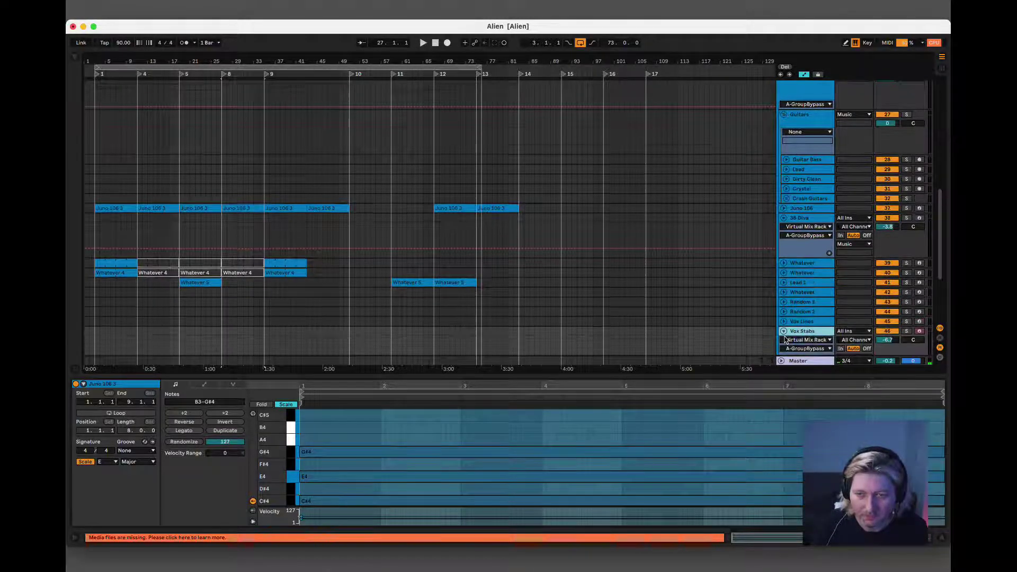
pyautogui.scroll(-3, 615, 285)
pyautogui.press('space')
pyautogui.click(280, 203)
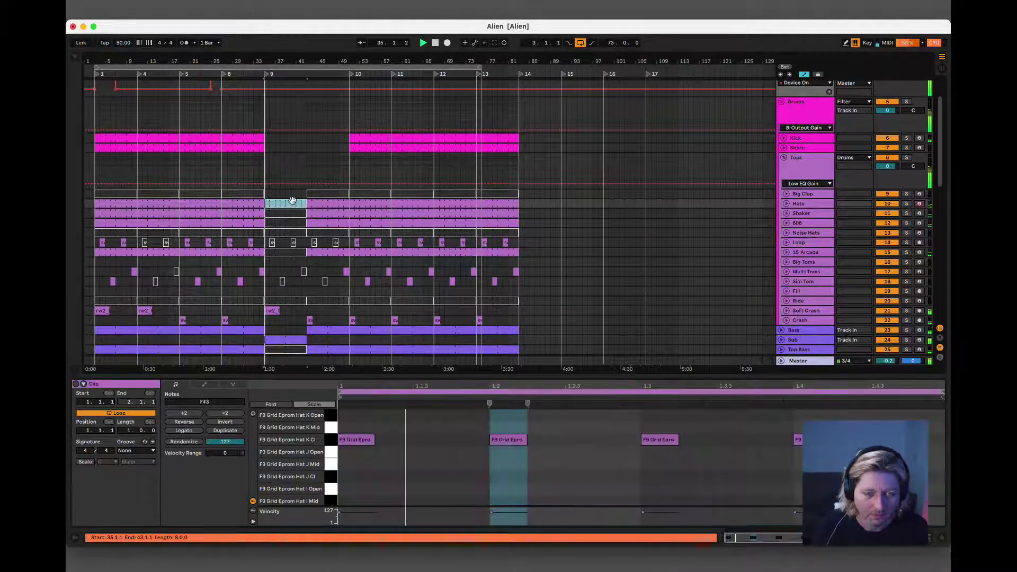
# - Delete all clips on every track from bar 43 to bar 89
pyautogui.scroll(2, 406, 207)
pyautogui.scroll(-5, 406, 208)
pyautogui.scroll(6, 411, 206)
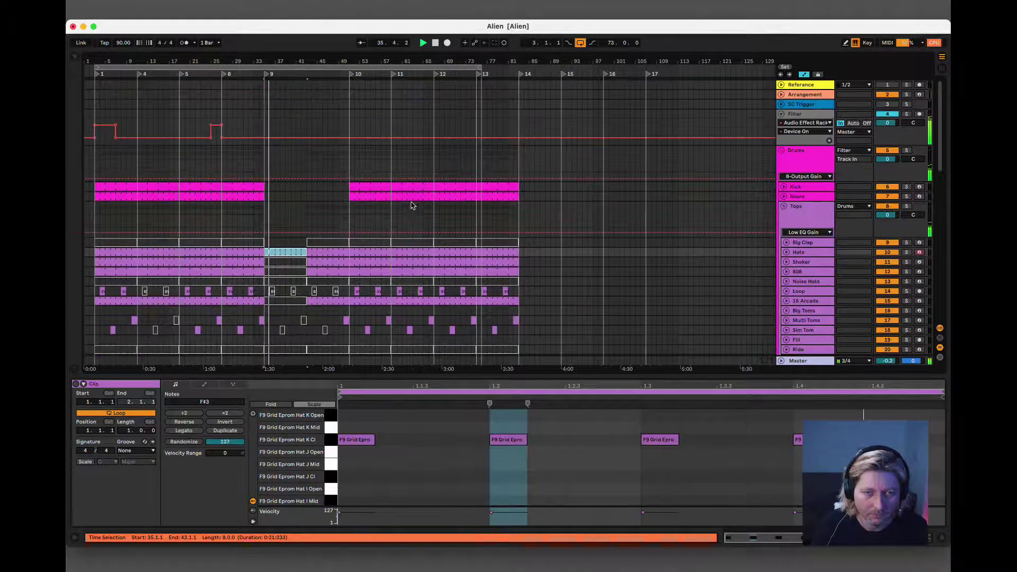
pyautogui.moveTo(551, 185); pyautogui.dragTo(307, 324)
pyautogui.press('Delete')
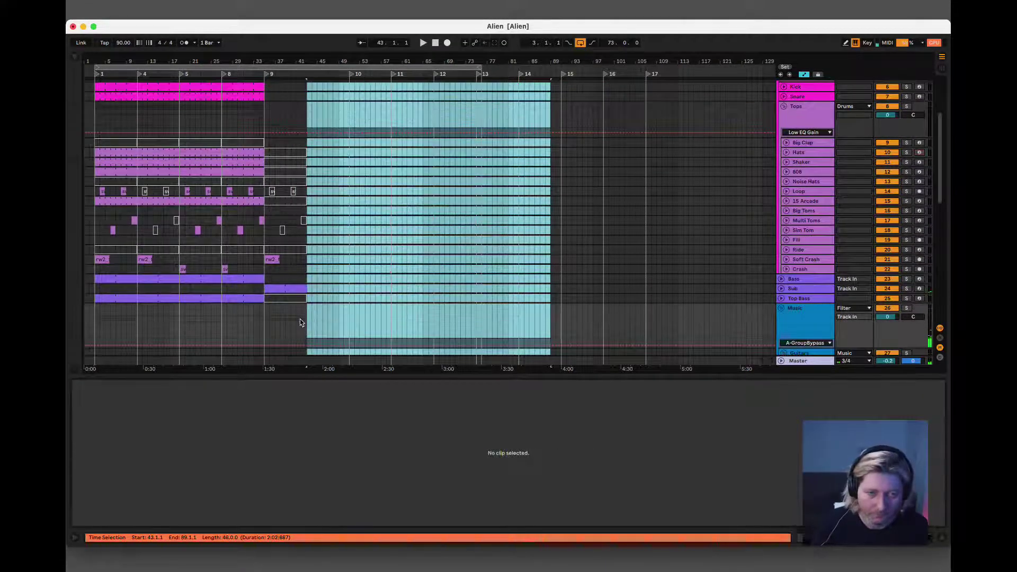
# - Play the break from the Sub clip at bar 35 and check the Kick and Juno 106 clips at bar 27
pyautogui.click(275, 290)
pyautogui.press('space')
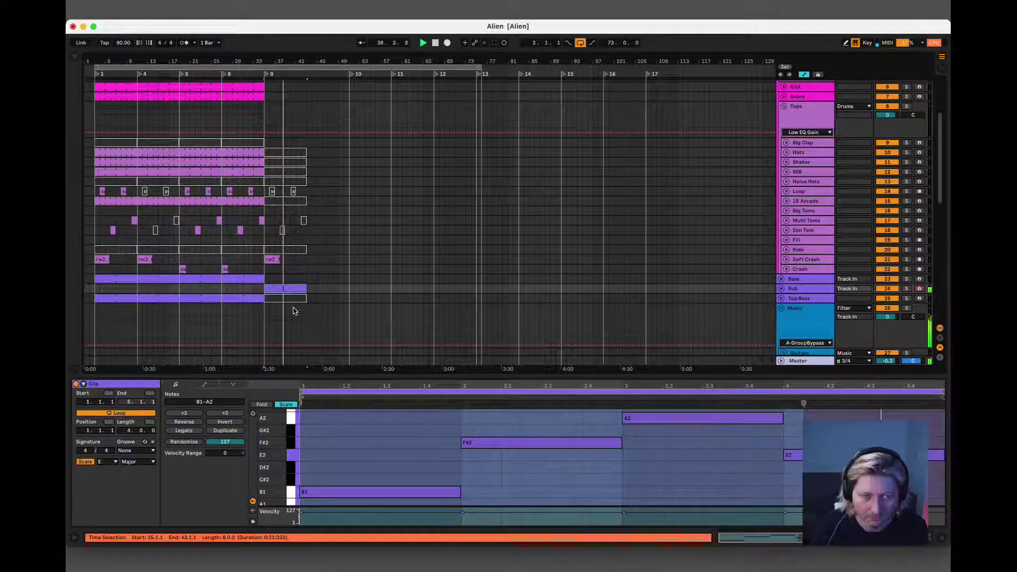
pyautogui.click(246, 91)
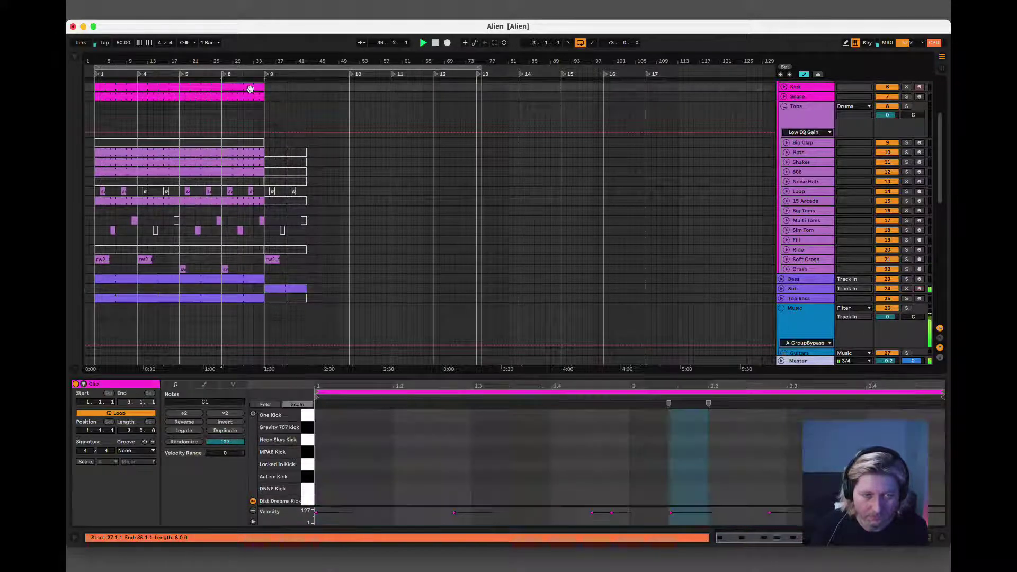
pyautogui.scroll(-8, 284, 276)
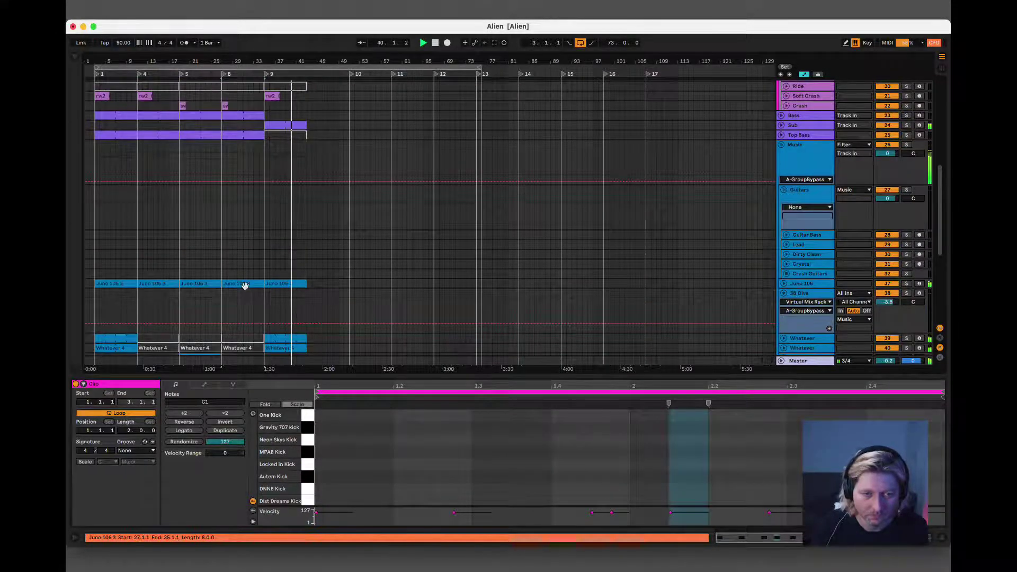
pyautogui.click(245, 284)
pyautogui.scroll(-2, 245, 286)
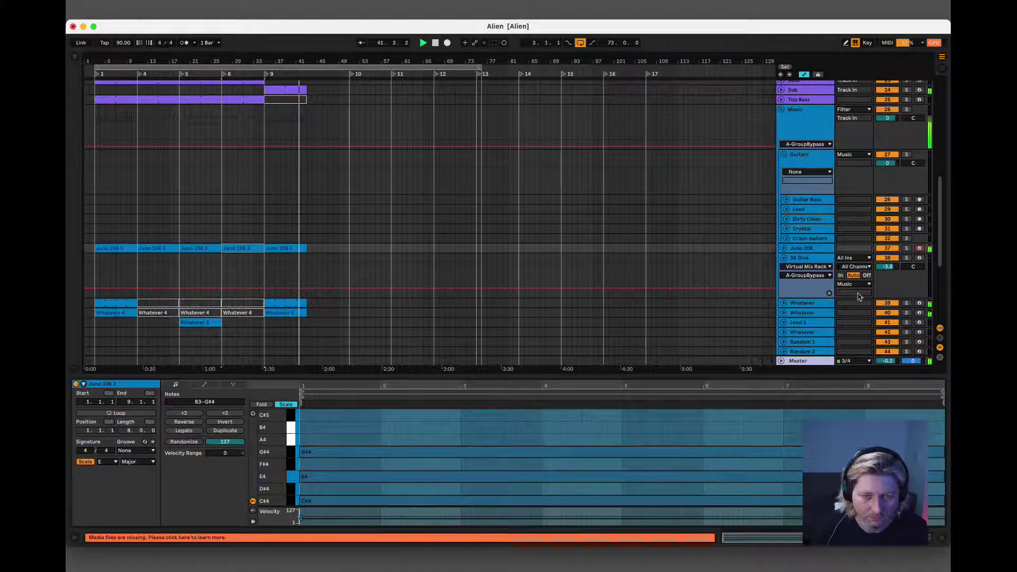
# - Review the Whatever tracks numbered 39 and 42 against the rest of the arrangement, ending playback at bar 43
pyautogui.click(822, 306)
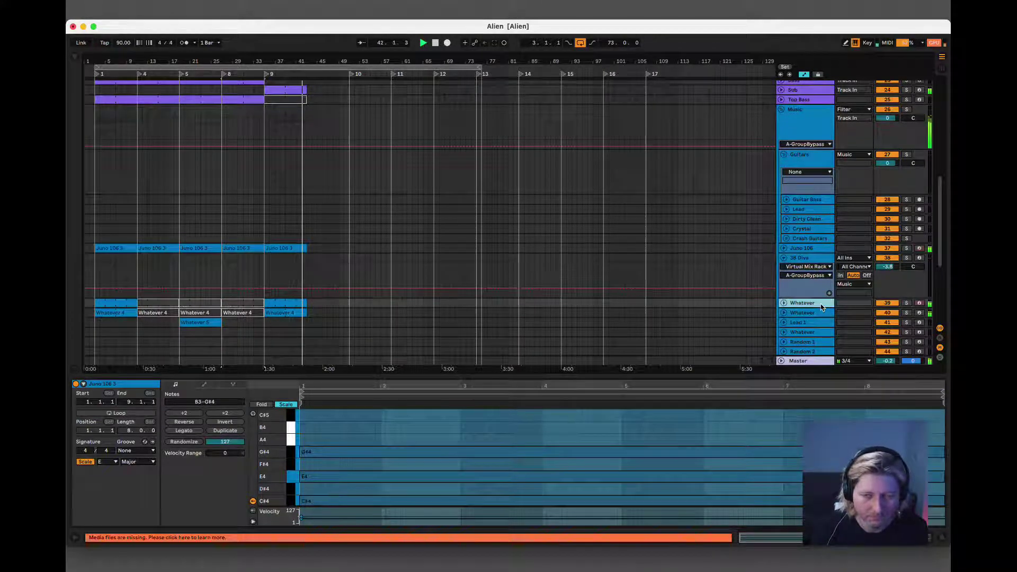
pyautogui.click(804, 333)
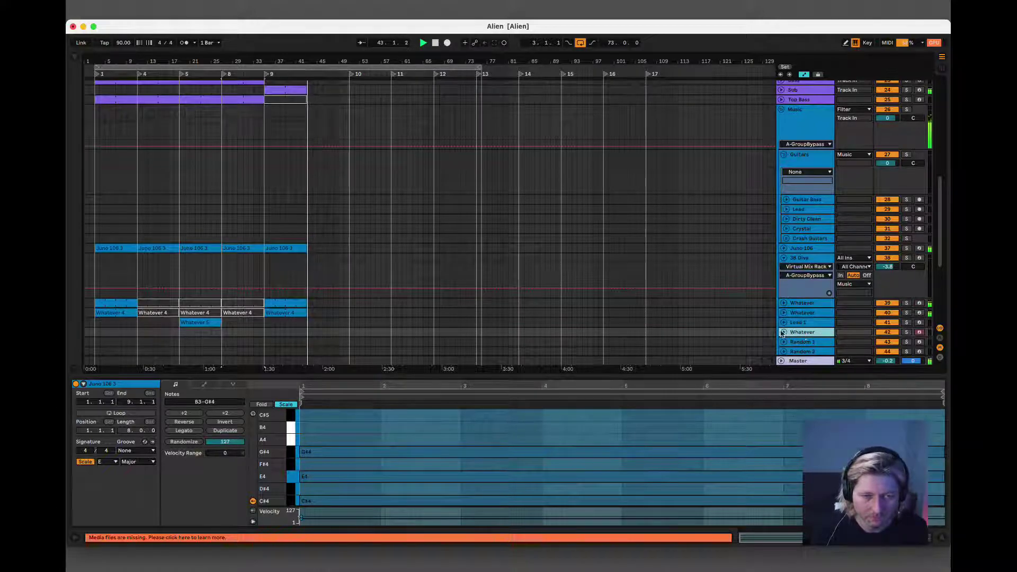
pyautogui.scroll(1, 328, 146)
pyautogui.scroll(5, 328, 146)
pyautogui.scroll(-5, 330, 148)
pyautogui.scroll(3, 360, 164)
pyautogui.scroll(-6, 362, 168)
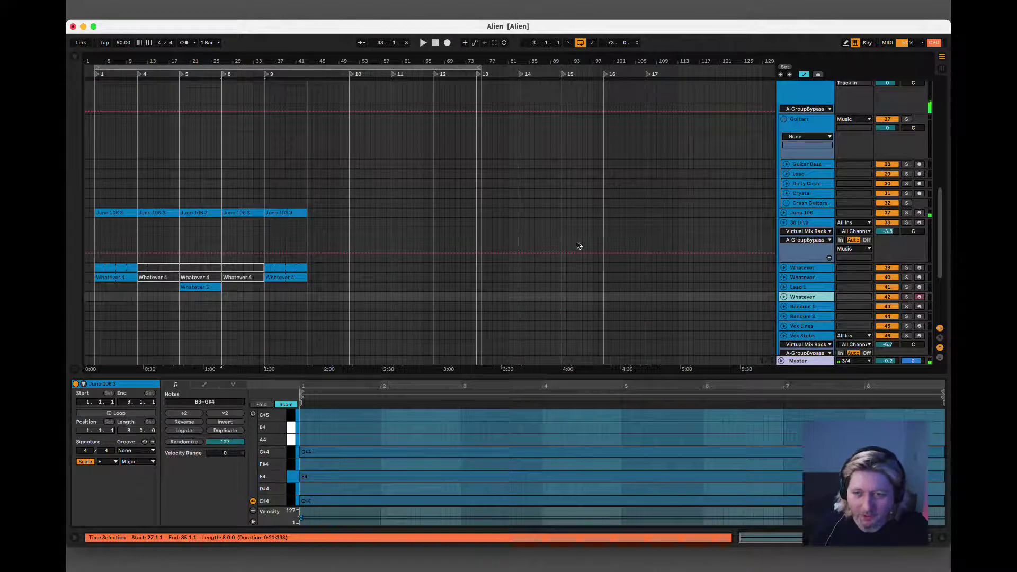
# - Unfold the Vox Lines track and select the Vox Stabs track
pyautogui.click(816, 307)
pyautogui.click(812, 327)
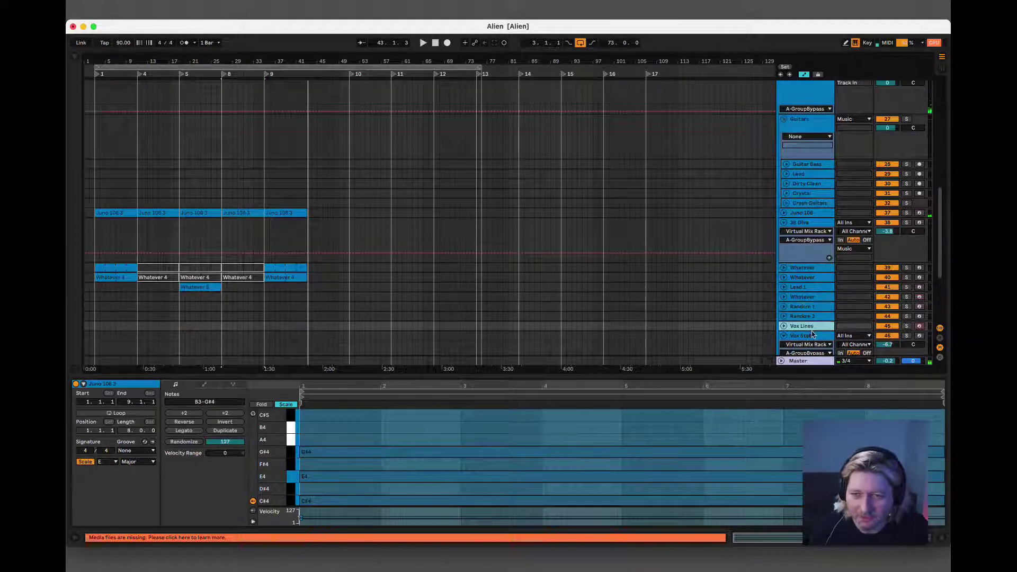
pyautogui.click(814, 338)
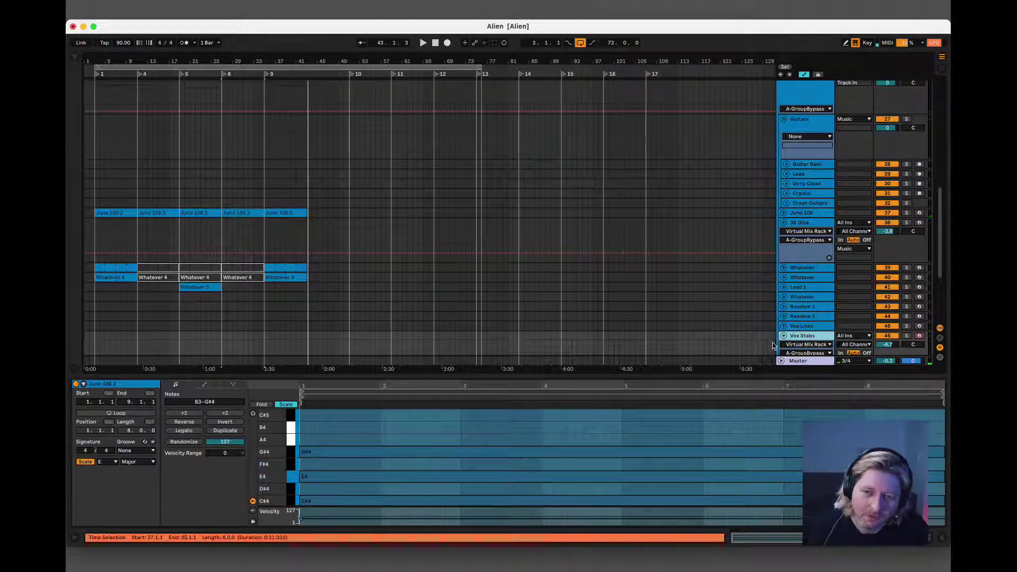
pyautogui.click(812, 328)
pyautogui.click(785, 326)
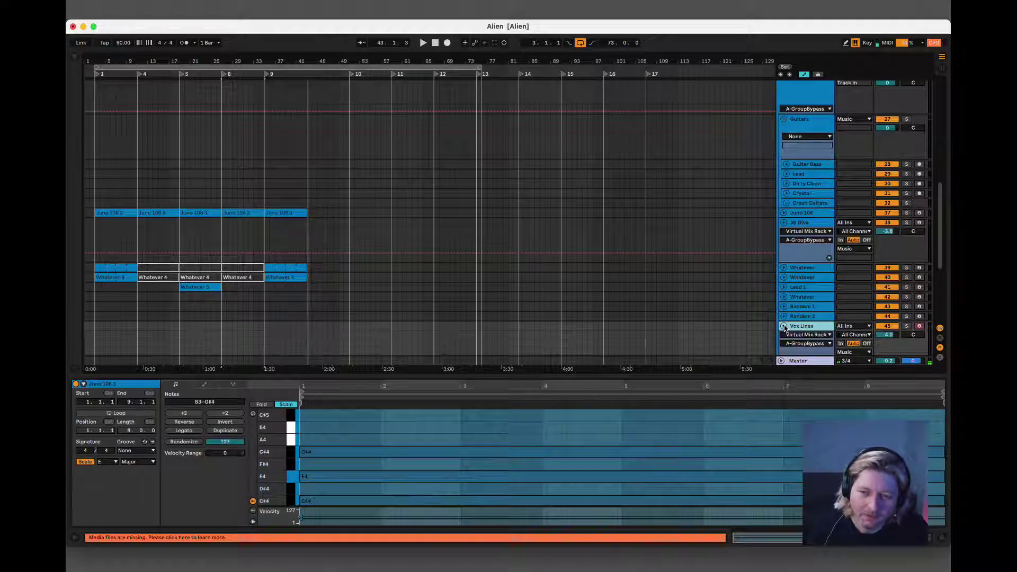
pyautogui.scroll(-2, 805, 312)
pyautogui.click(808, 328)
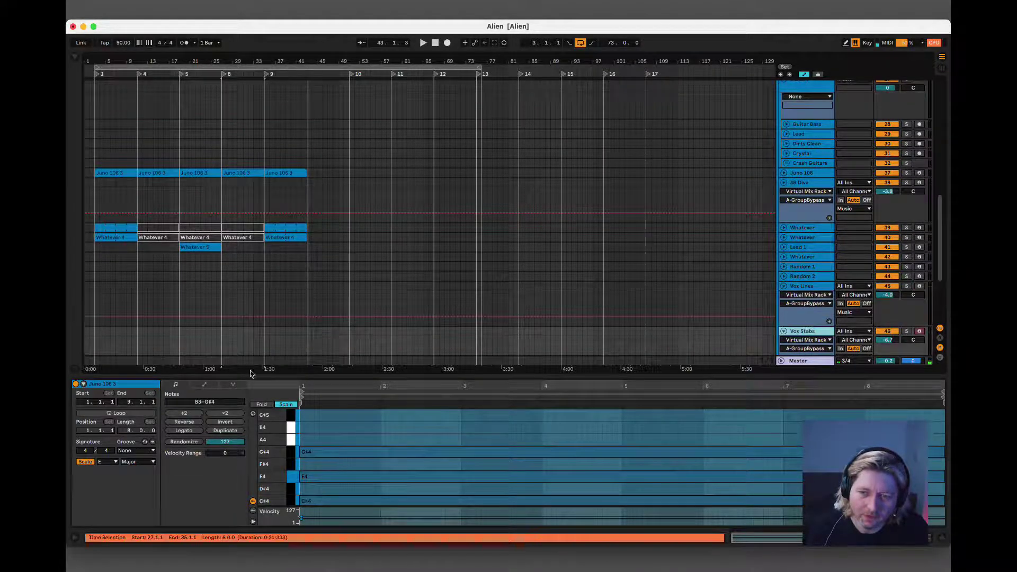
# - Open the Kontakt instrument on the Vox Stabs track and load EXHALE.nki from the EXHALE library
pyautogui.doubleClick(821, 333)
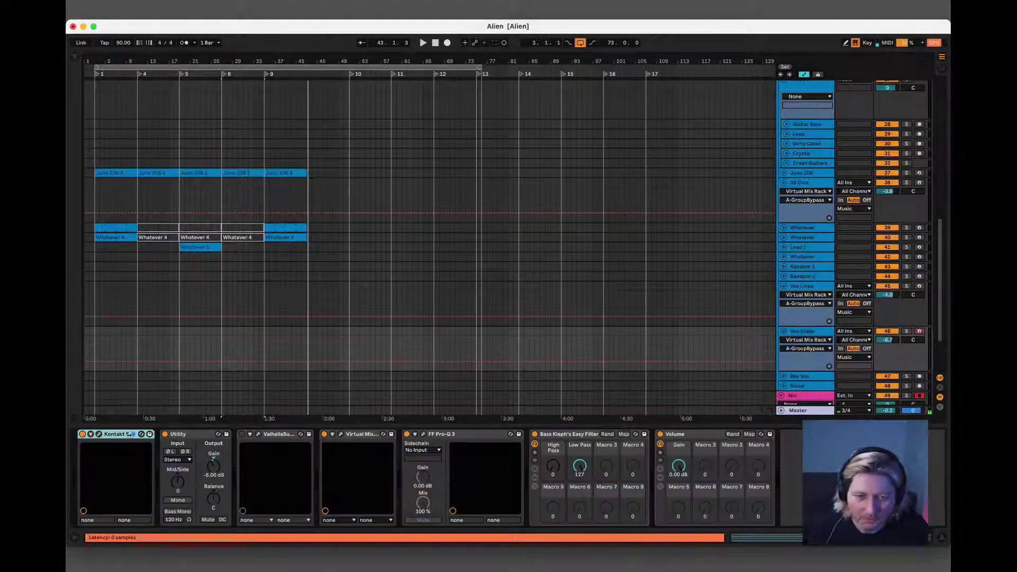
pyautogui.click(98, 435)
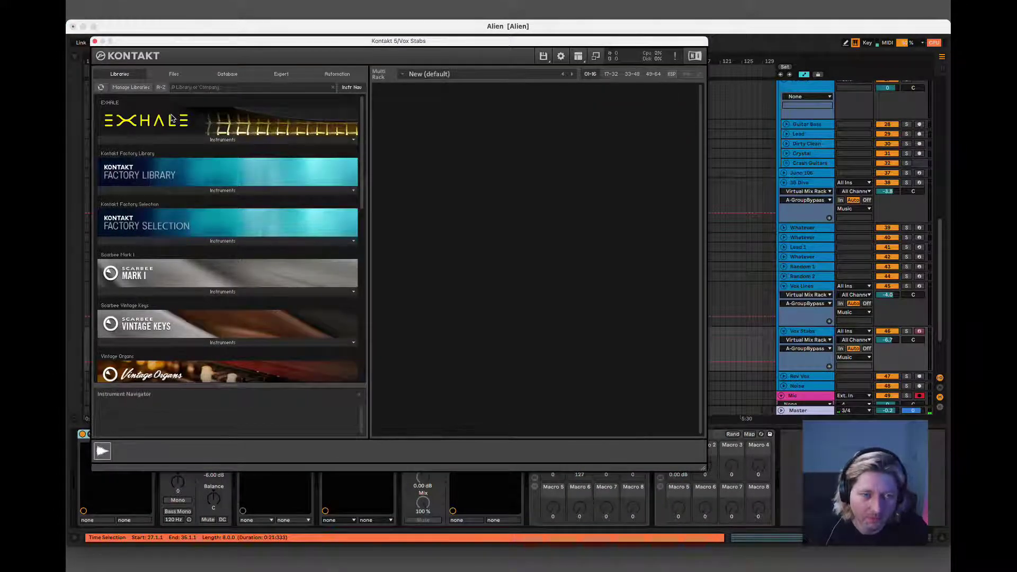
pyautogui.click(178, 139)
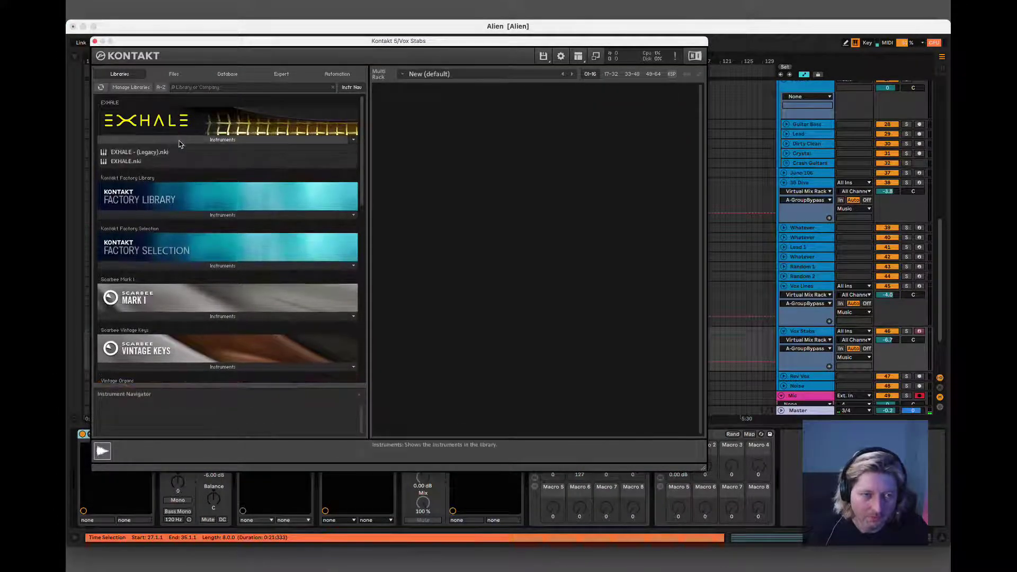
pyautogui.doubleClick(132, 162)
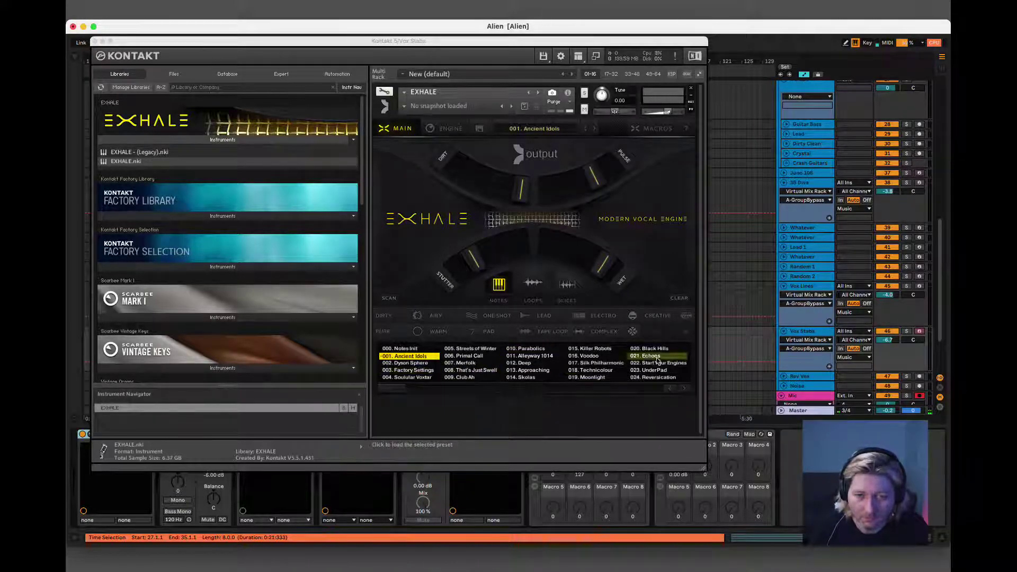
# - Browse the EXHALE presets, switch the instrument to Slices mode and load preset 073. Shifting
pyautogui.click(562, 392)
pyautogui.moveTo(405, 390); pyautogui.dragTo(573, 392)
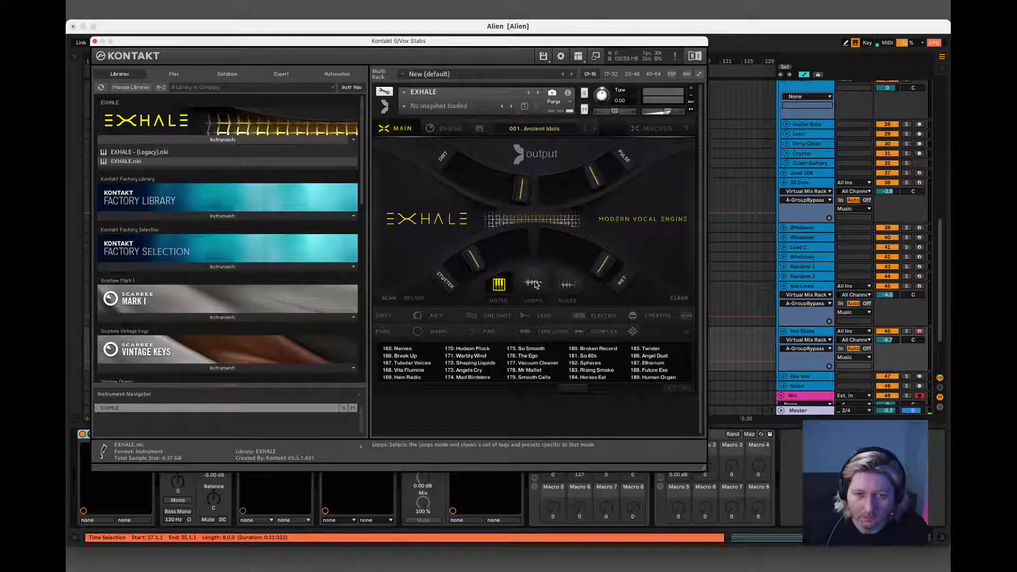
pyautogui.click(556, 286)
pyautogui.press('Return')
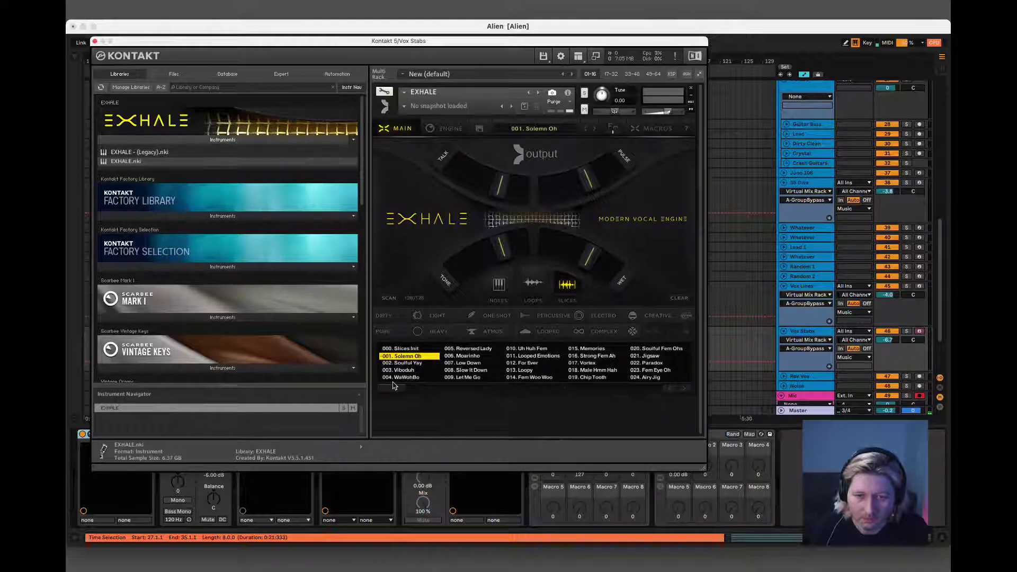
pyautogui.scroll(-13, 468, 379)
pyautogui.click(486, 372)
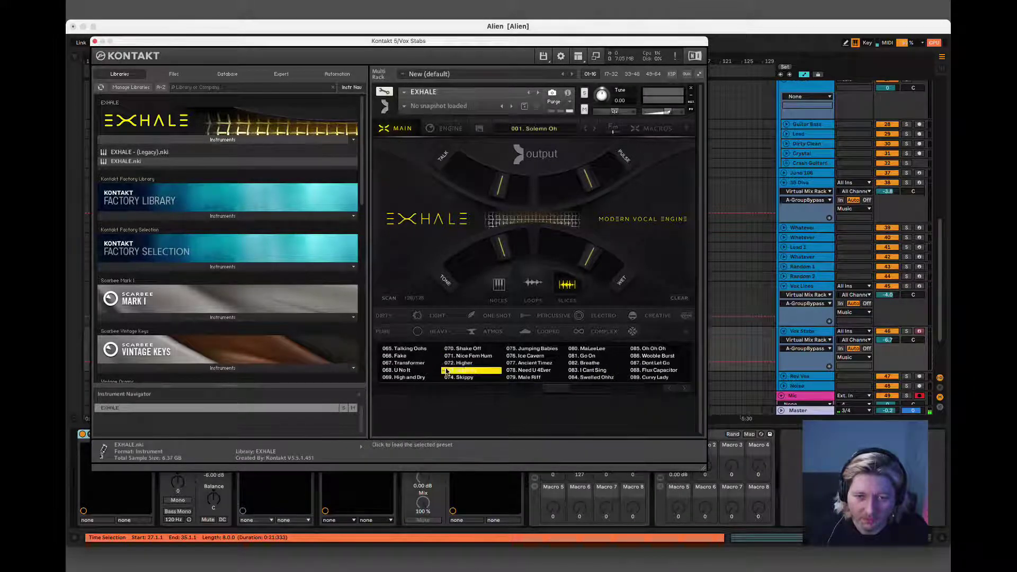
# - Set the key of the EXHALE slices preset to B major
pyautogui.click(612, 131)
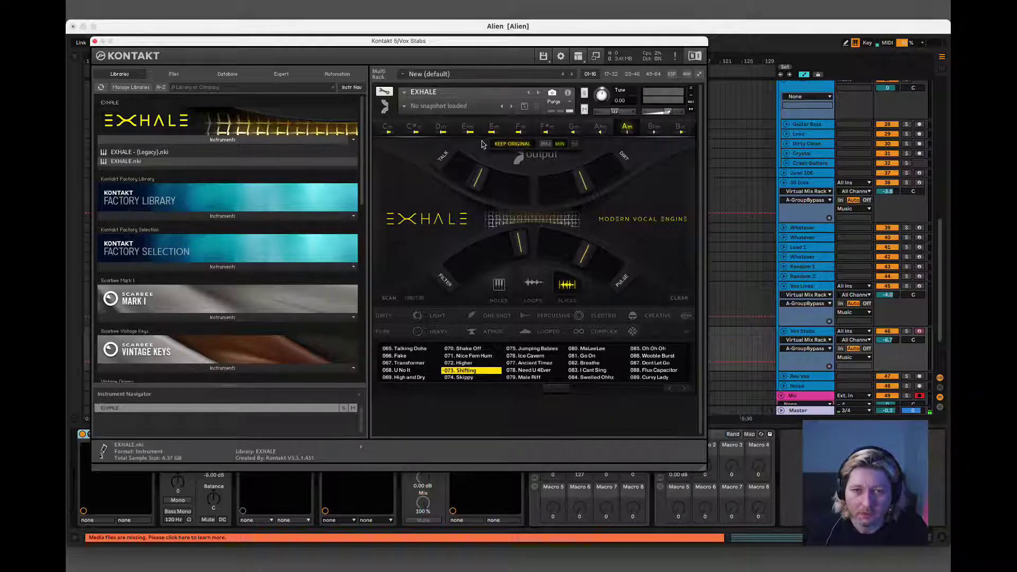
pyautogui.click(653, 129)
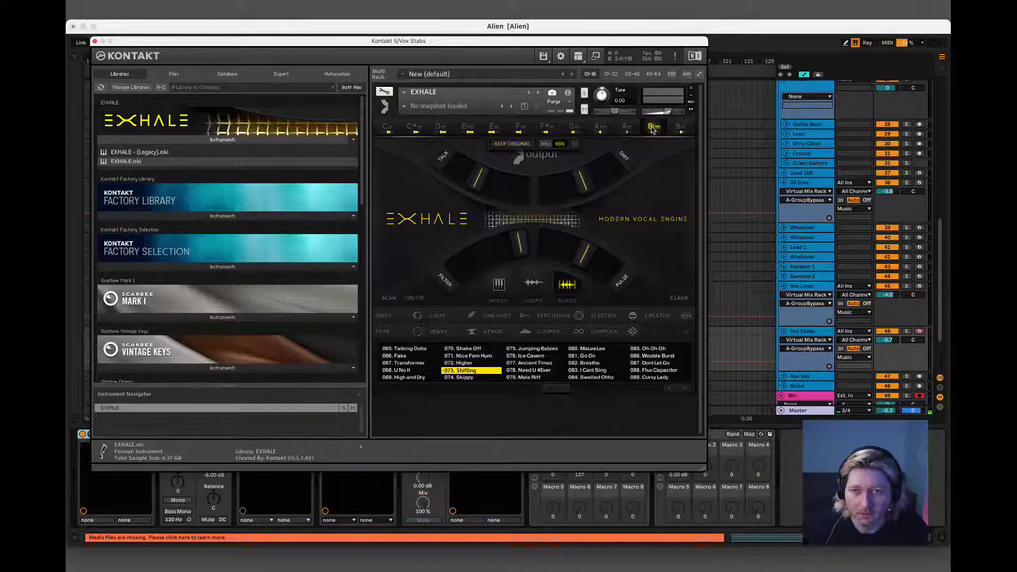
pyautogui.click(679, 130)
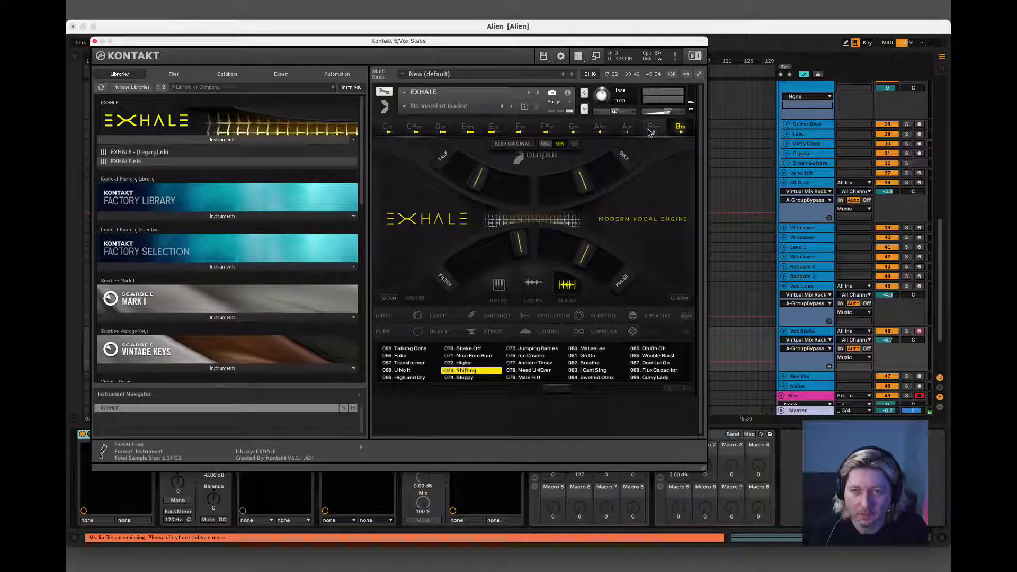
pyautogui.click(546, 144)
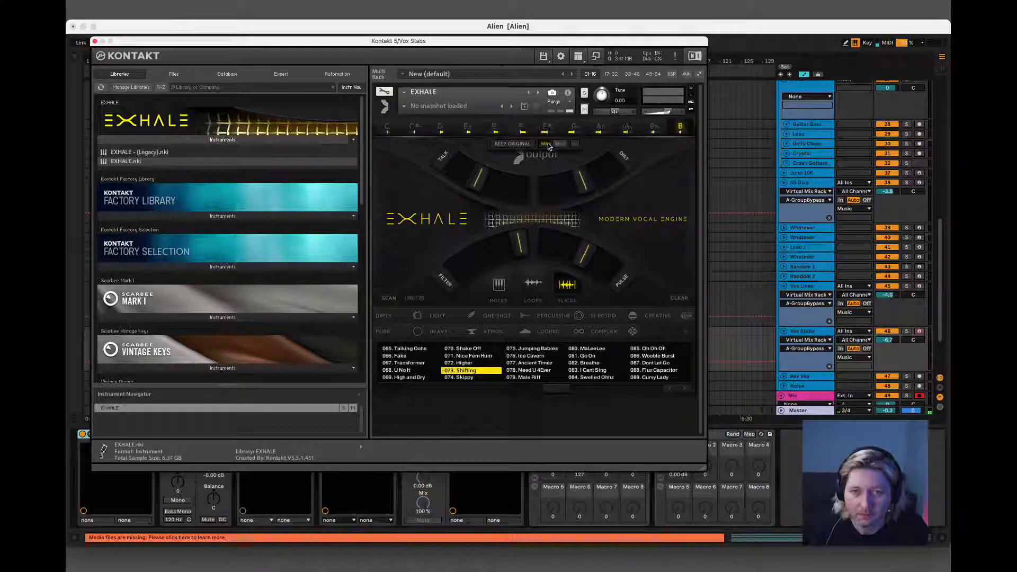
# - Move the Kontakt window aside and examine the notes of the Bass clip at bar 19
pyautogui.moveTo(235, 42); pyautogui.dragTo(456, 134)
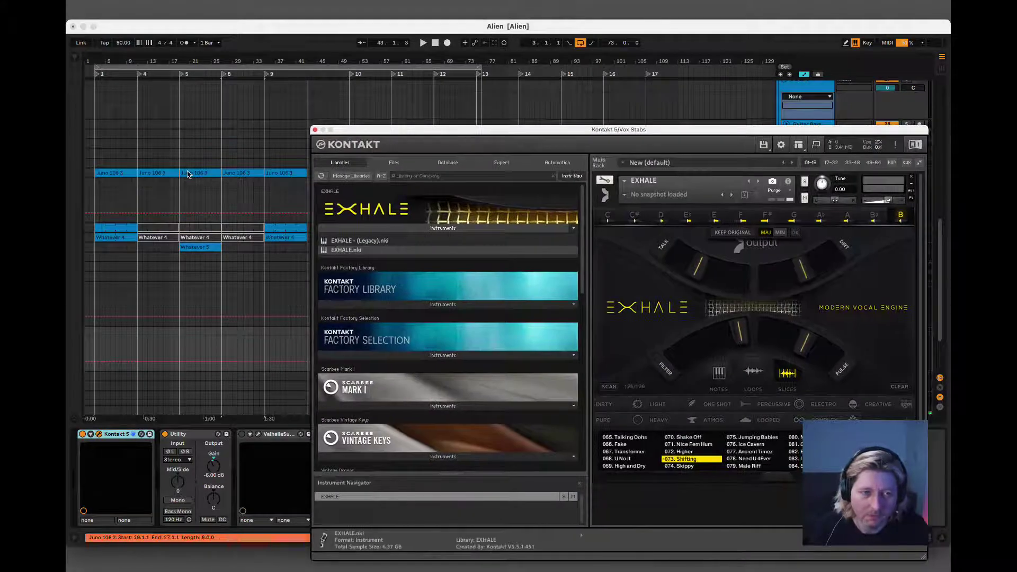
pyautogui.scroll(5, 194, 201)
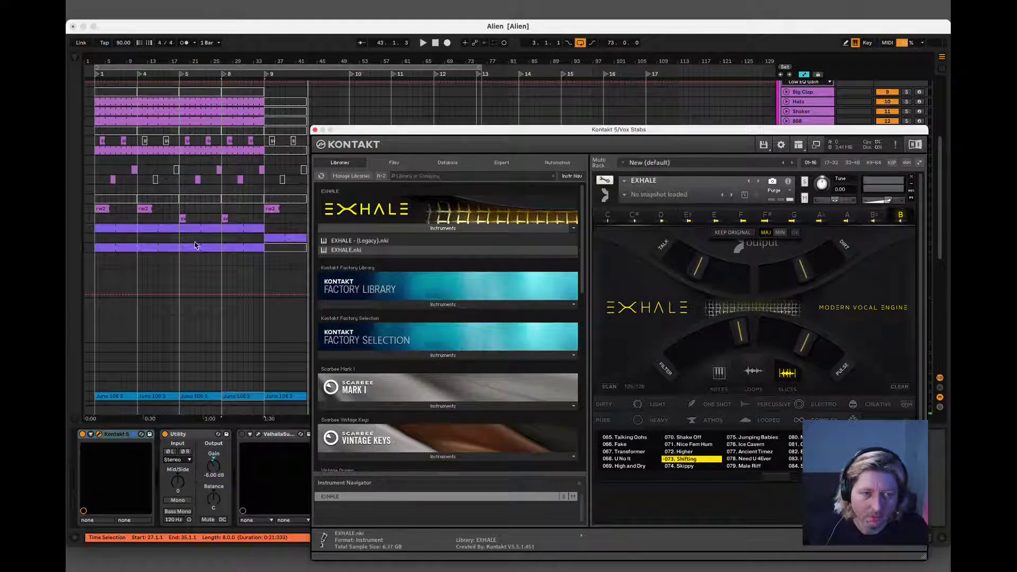
pyautogui.doubleClick(199, 230)
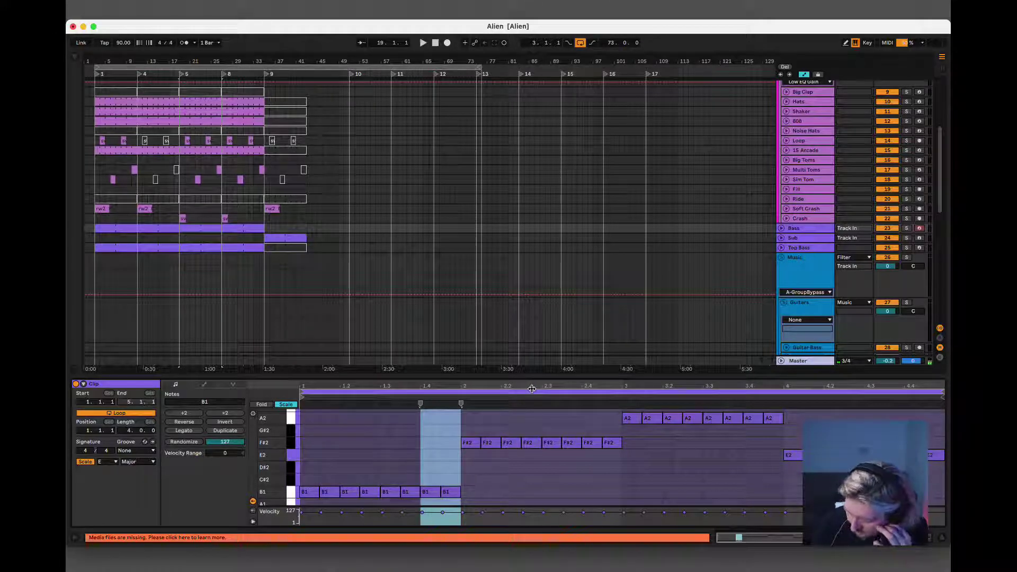
pyautogui.scroll(-3, 488, 473)
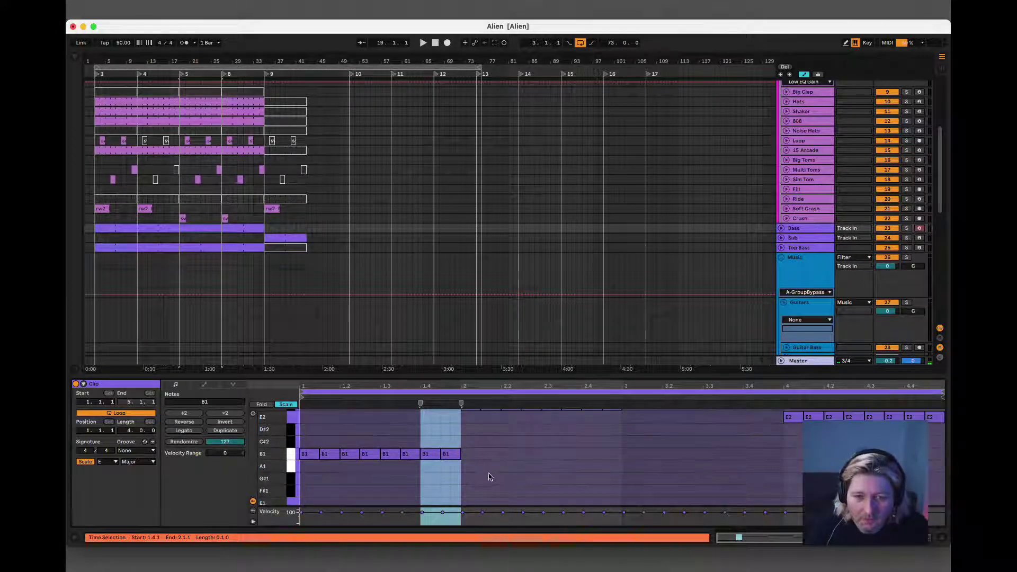
pyautogui.scroll(3, 491, 475)
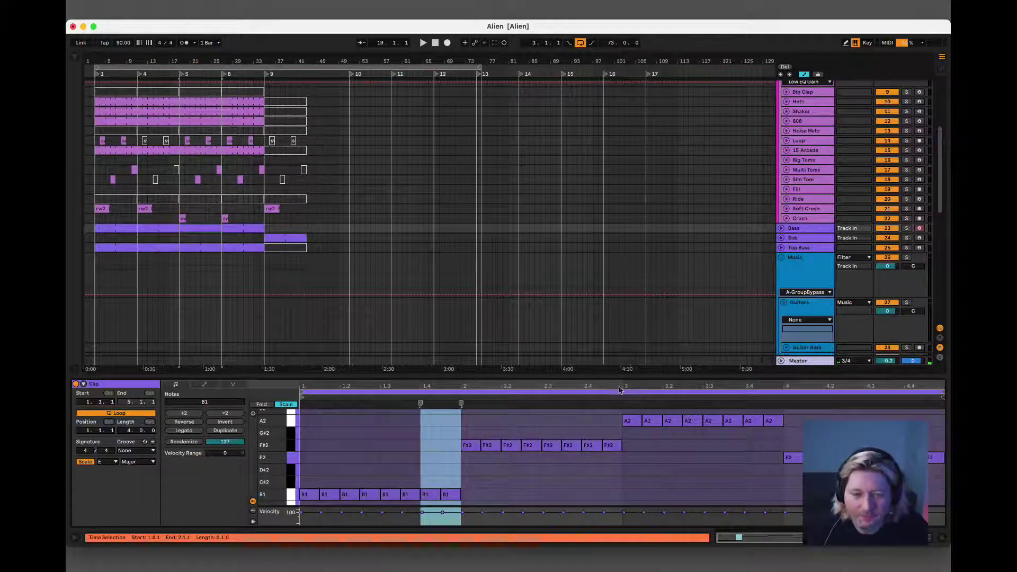
# - Go back to the Kontakt instrument on the Vox Stabs track and set the EXHALE key to E major
pyautogui.scroll(-3, 775, 328)
pyautogui.scroll(-8, 776, 326)
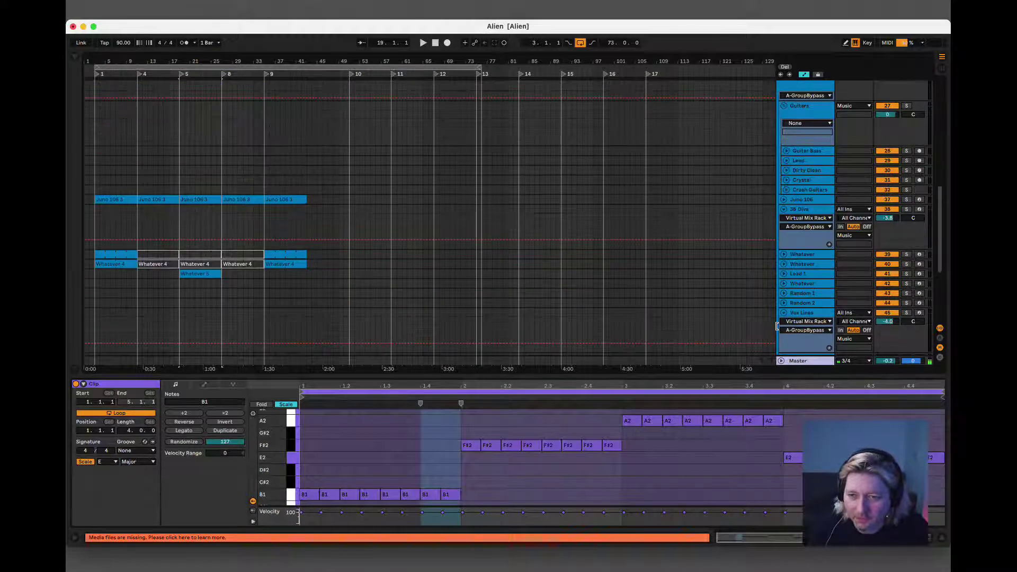
pyautogui.scroll(-1, 789, 325)
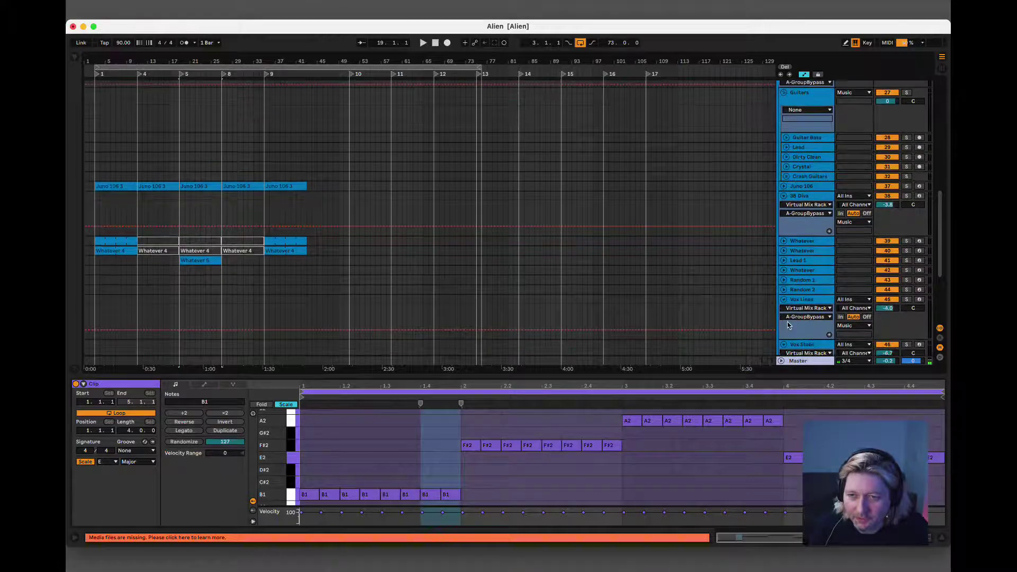
pyautogui.click(807, 302)
pyautogui.scroll(-5, 810, 308)
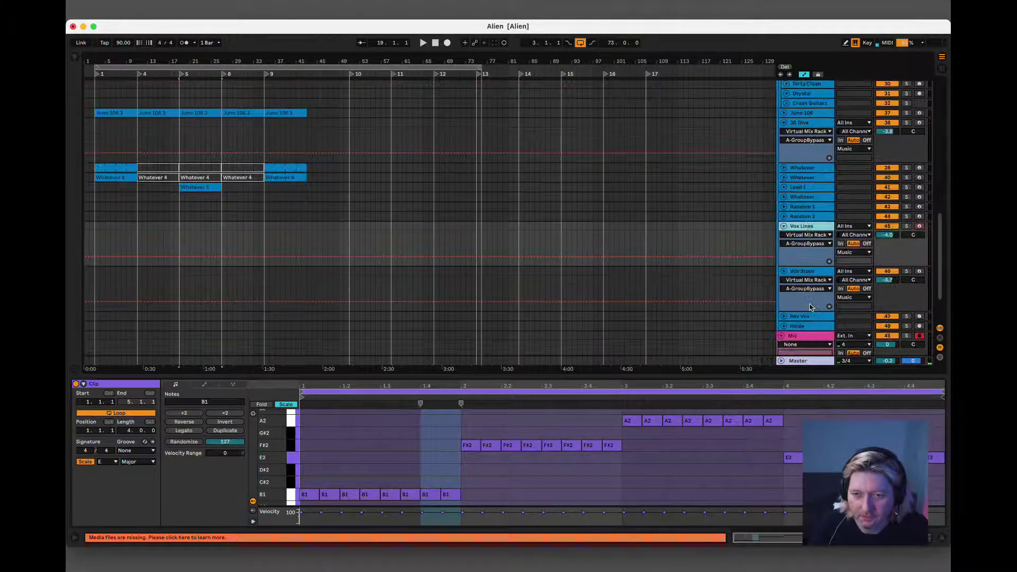
pyautogui.click(818, 275)
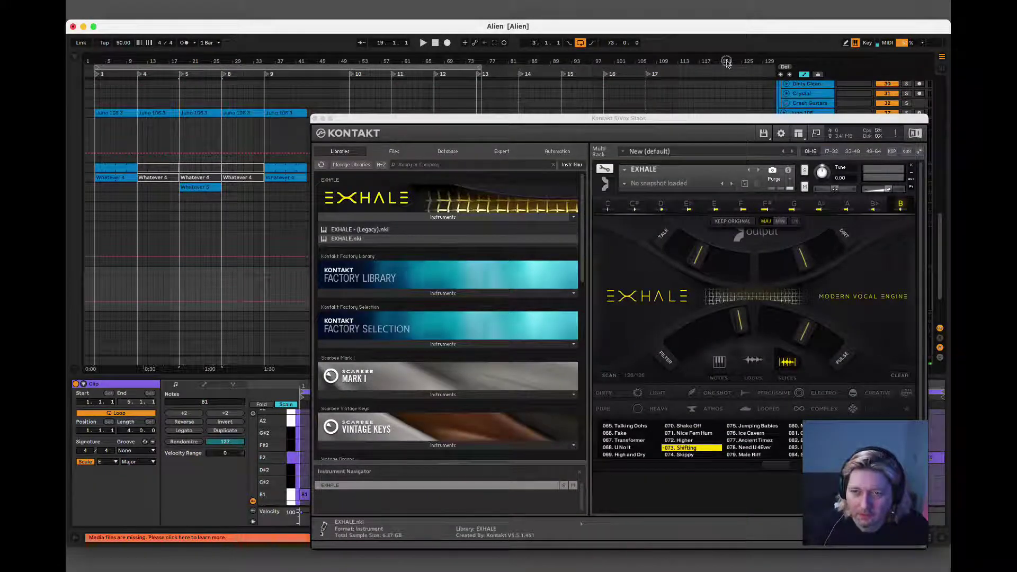
pyautogui.click(716, 207)
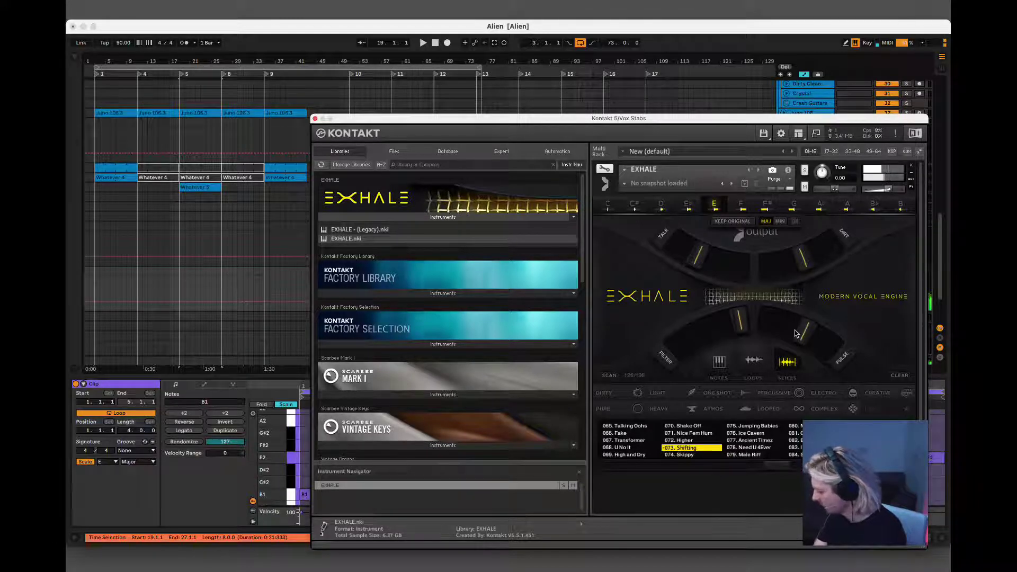
# - Load preset 077. Ancient Timez, play it with the song and raise the Vox Stabs track volume to 0.8 dB
pyautogui.click(744, 442)
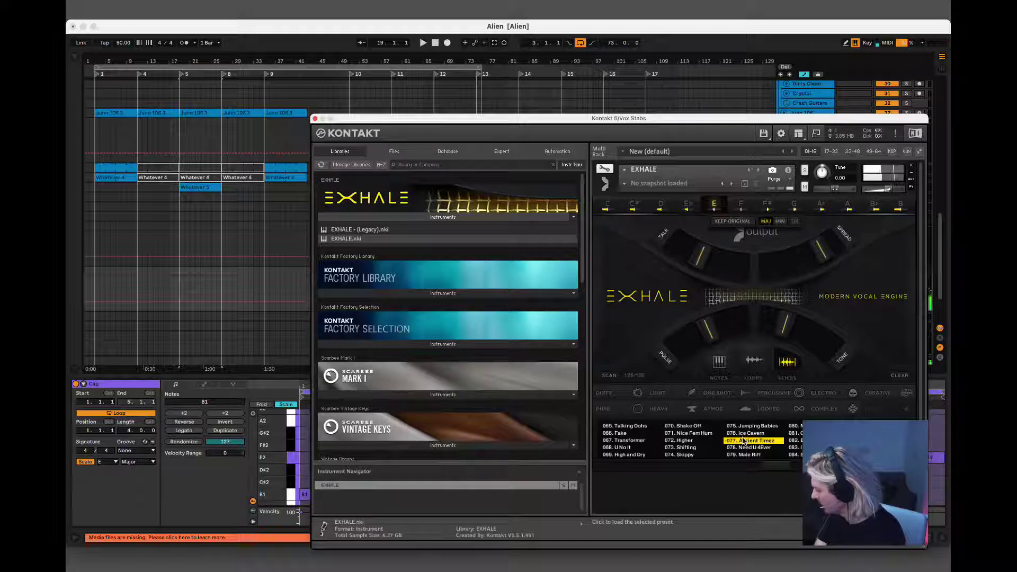
pyautogui.press('space')
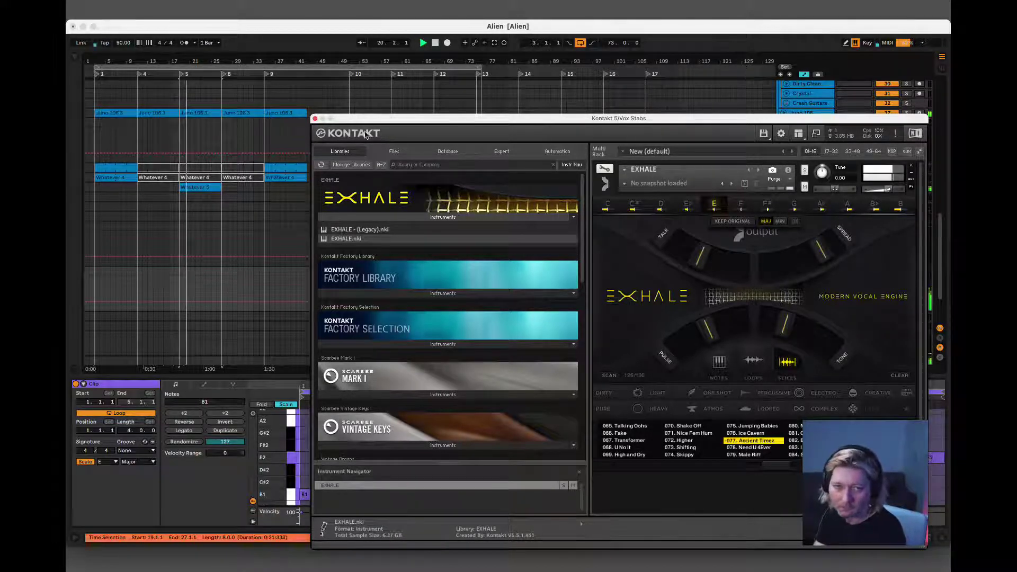
pyautogui.moveTo(365, 118); pyautogui.dragTo(71, 143)
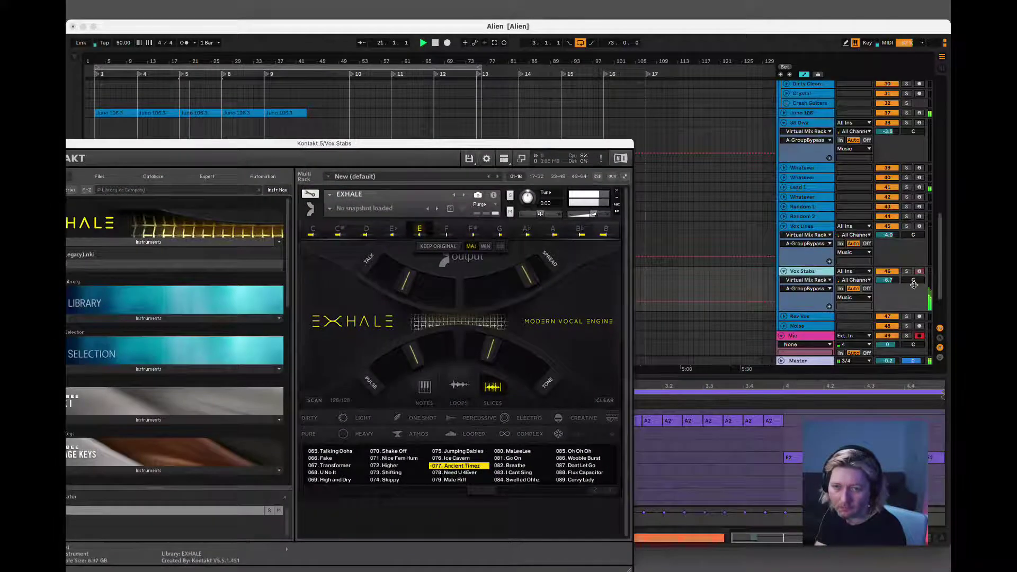
pyautogui.moveTo(888, 281); pyautogui.dragTo(870, 284)
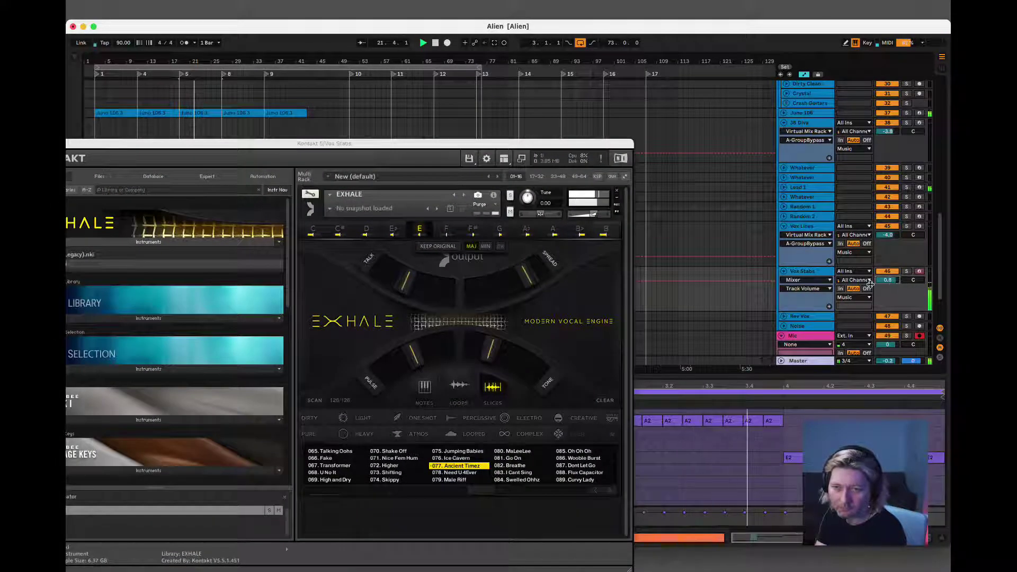
# - Audition presets 082. Breathe and 087. Dont Let Go over the playback, and load 088. Flux Capacitor
pyautogui.click(507, 467)
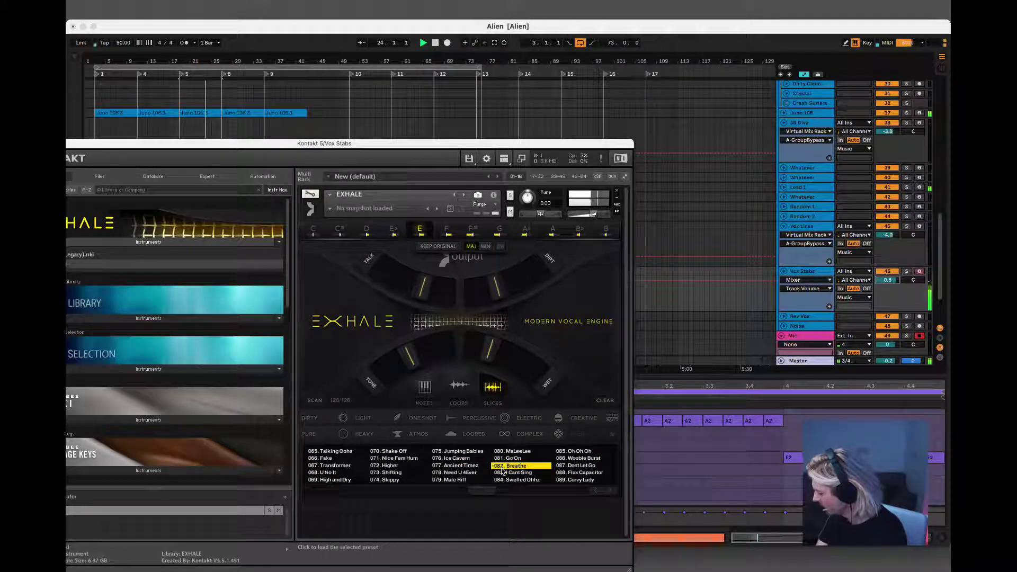
pyautogui.click(580, 466)
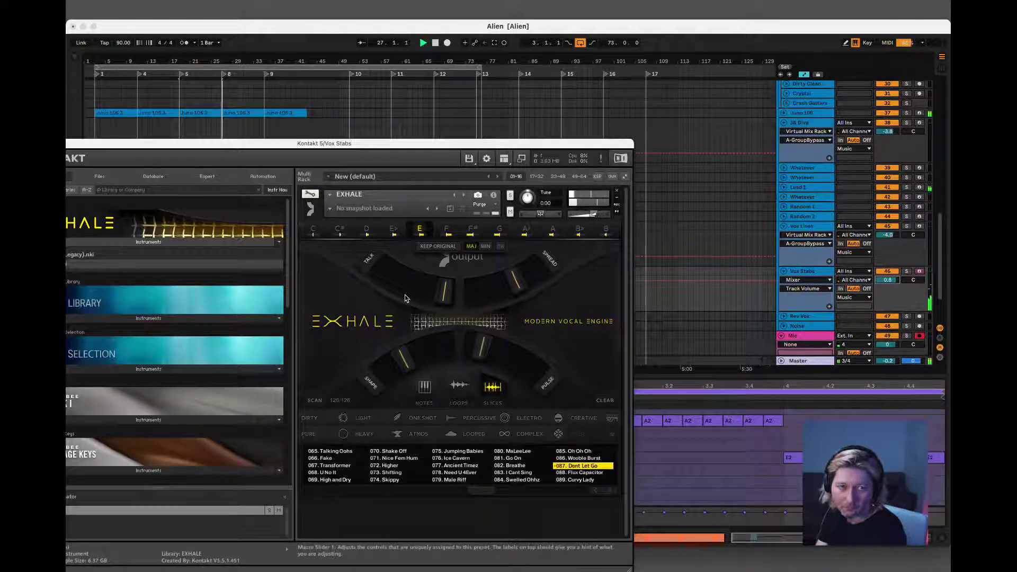
pyautogui.click(582, 473)
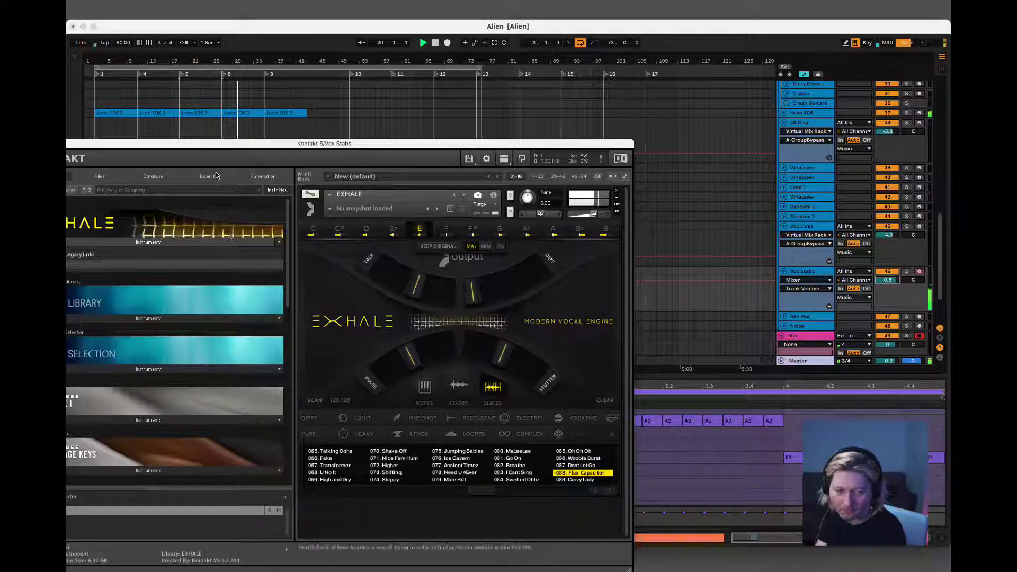
# - Select bars 27 to 35 on the Vox Stabs track and open the Juno 106 clip at bar 27 to check its notes
pyautogui.moveTo(222, 146); pyautogui.dragTo(682, 105)
pyautogui.click(223, 272)
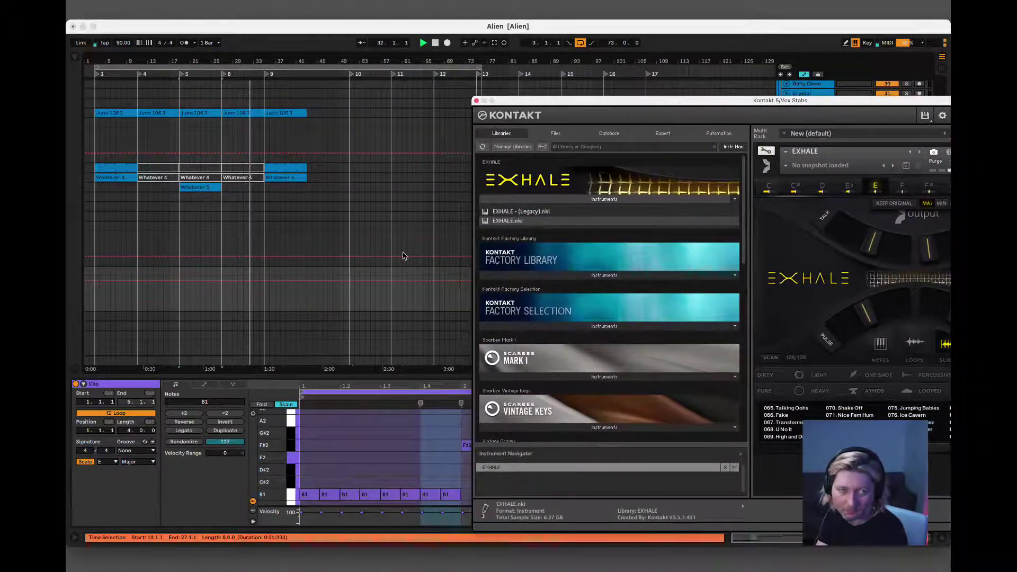
pyautogui.click(223, 273)
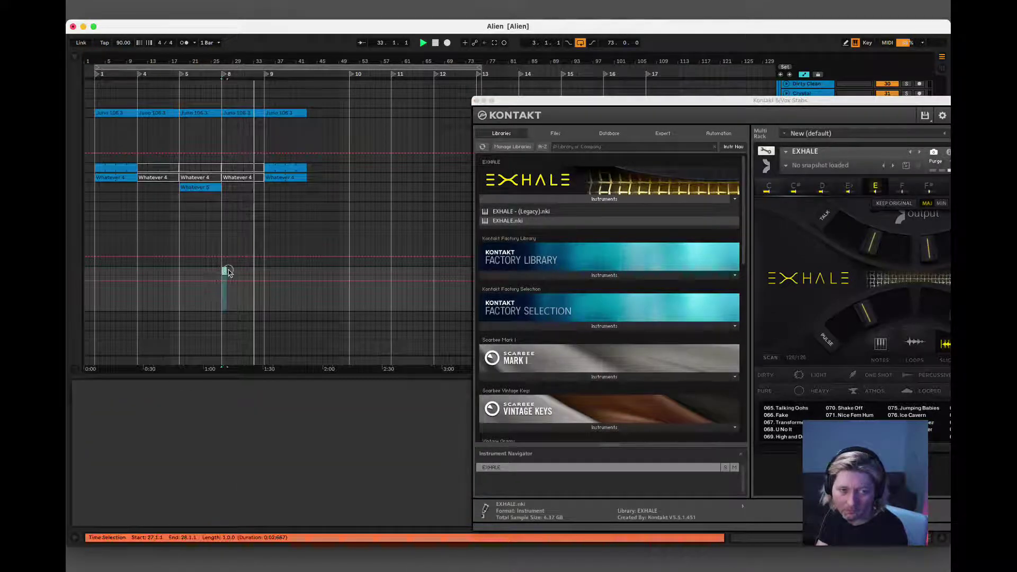
pyautogui.moveTo(237, 272); pyautogui.dragTo(262, 271)
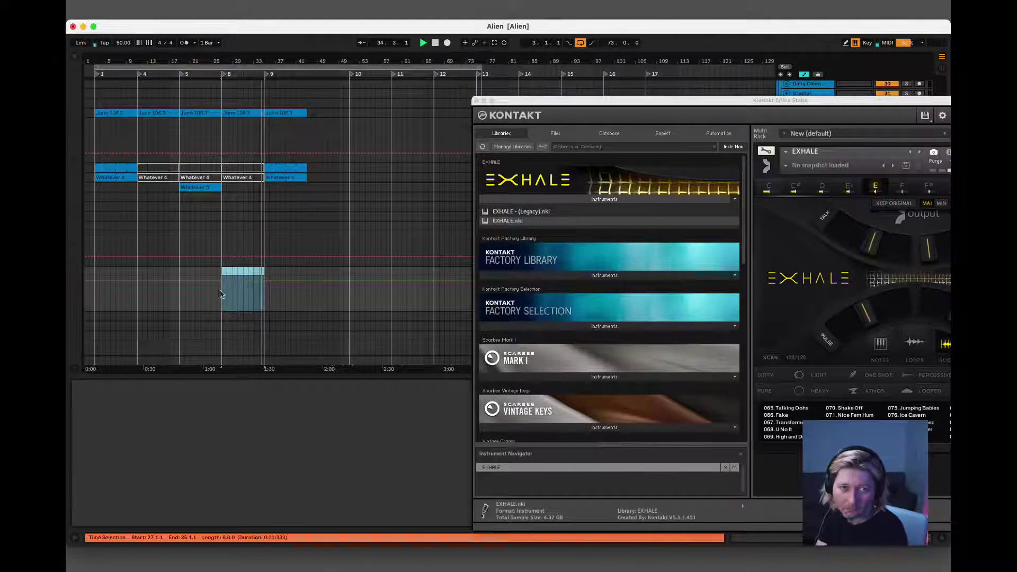
pyautogui.click(247, 111)
pyautogui.press('super+alt+p')
pyautogui.press('space')
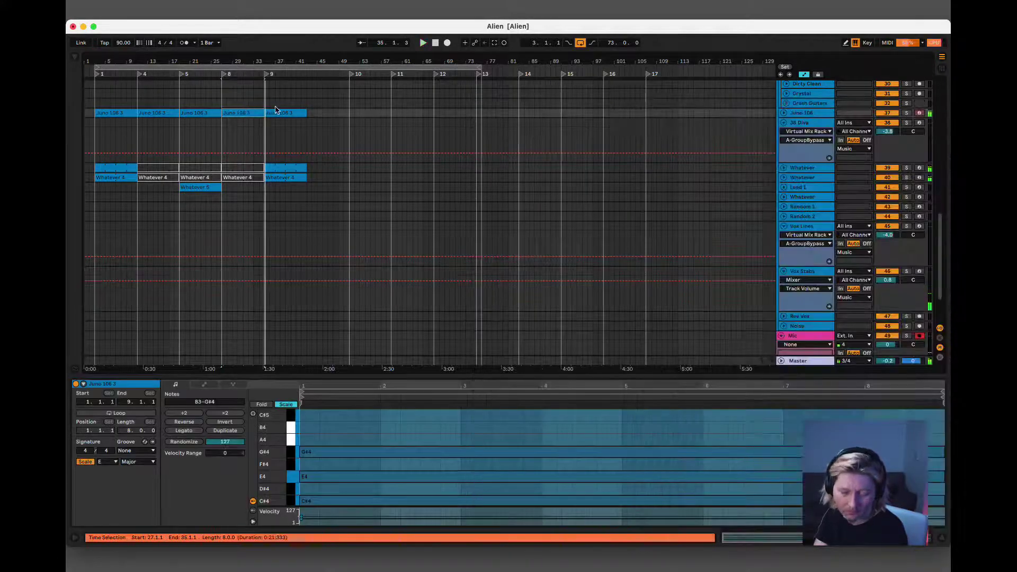
# - Record the EXHALE vocal part on the Vox Stabs track from bar 27 to bar 35 and delete the Mic clip captured alongside it
pyautogui.scroll(-2, 895, 297)
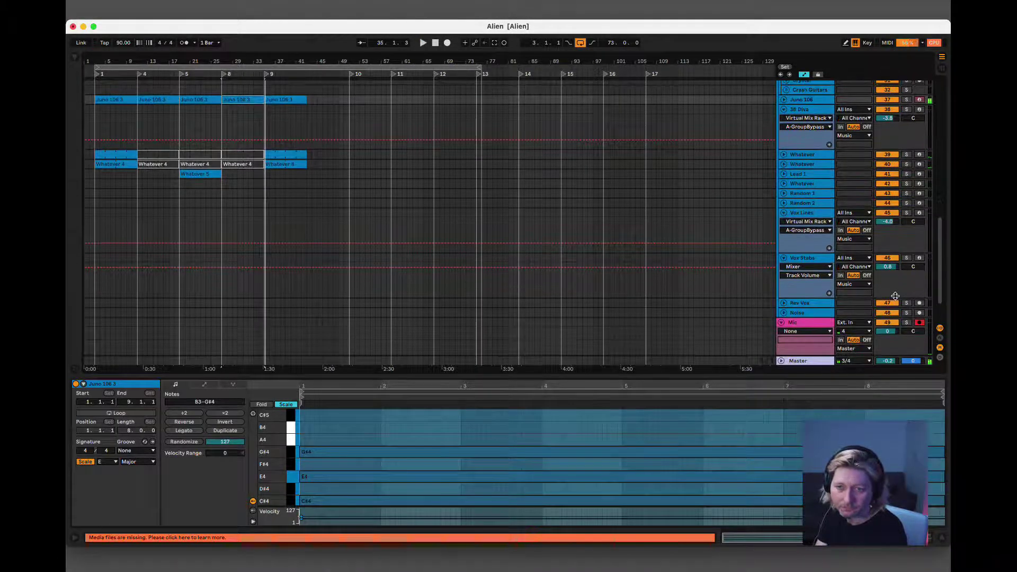
pyautogui.press('super+alt+p')
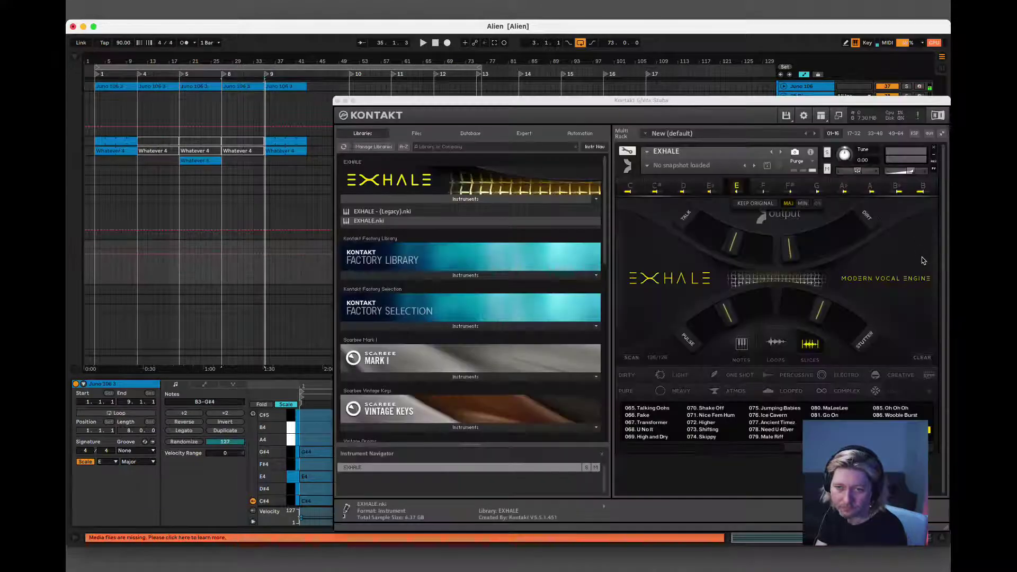
pyautogui.click(448, 43)
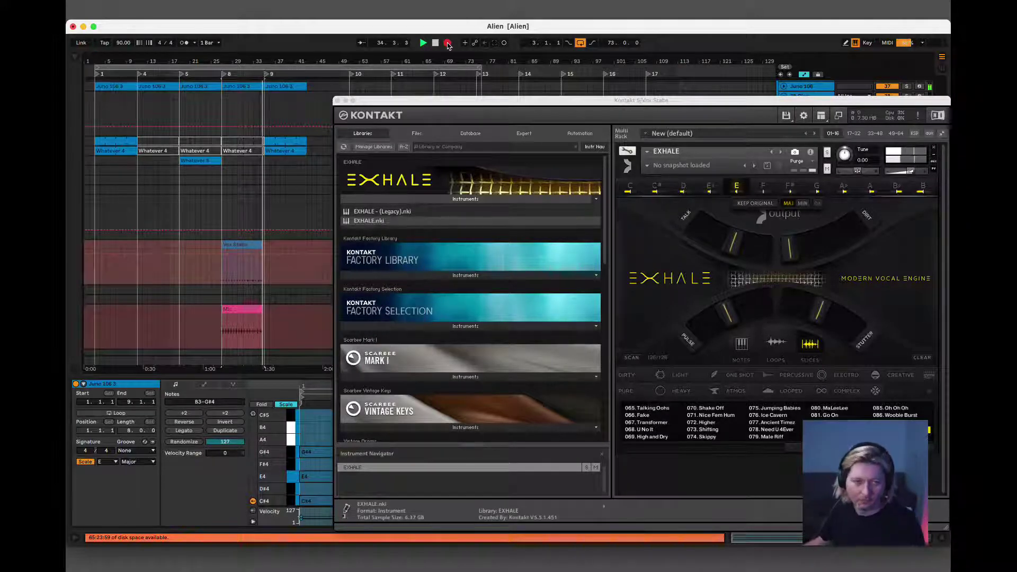
pyautogui.click(448, 43)
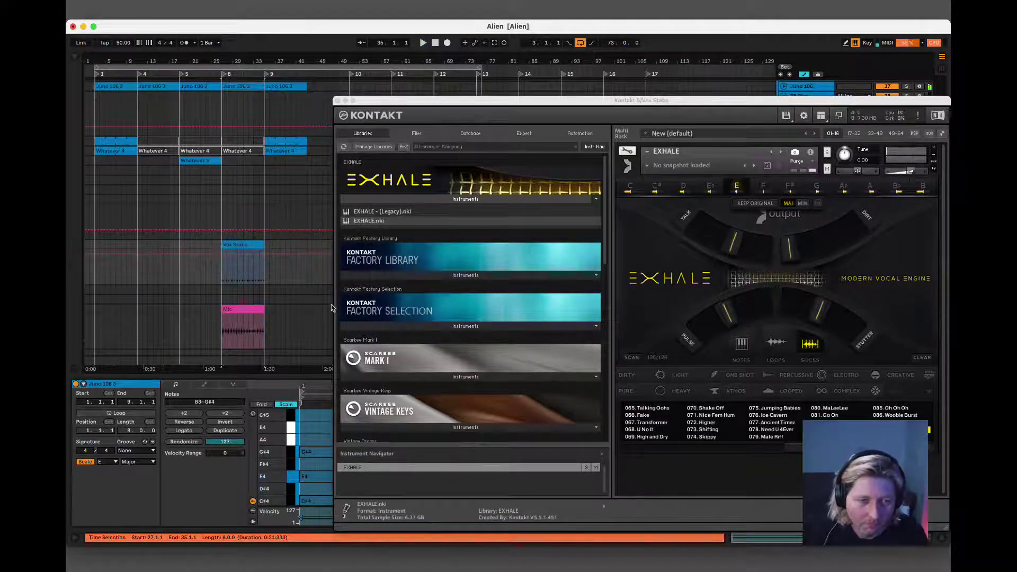
pyautogui.click(249, 310)
pyautogui.press('Delete')
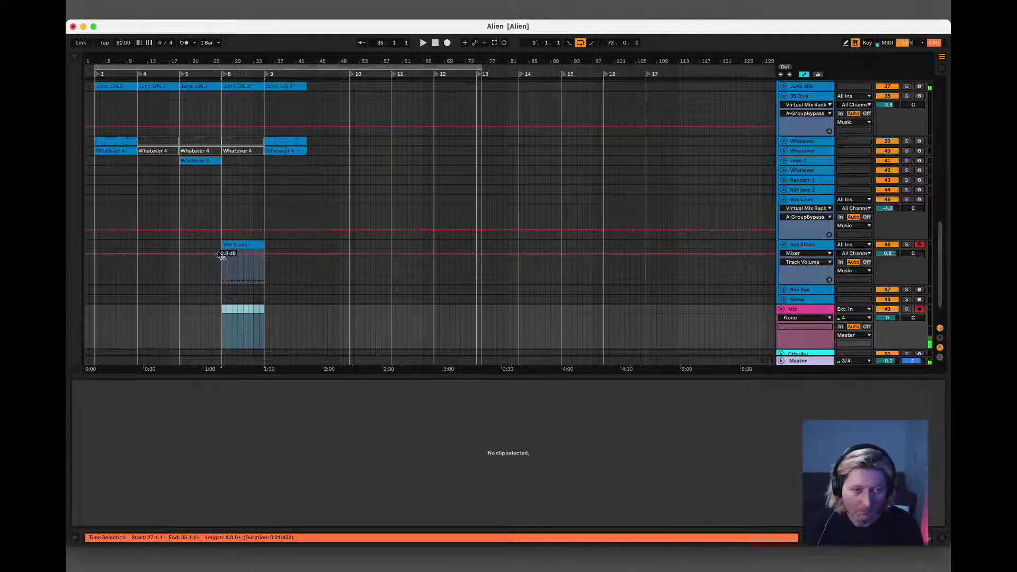
# - Open the recorded Vox Stabs clip, select all of its notes and play the part from bar 27
pyautogui.click(247, 244)
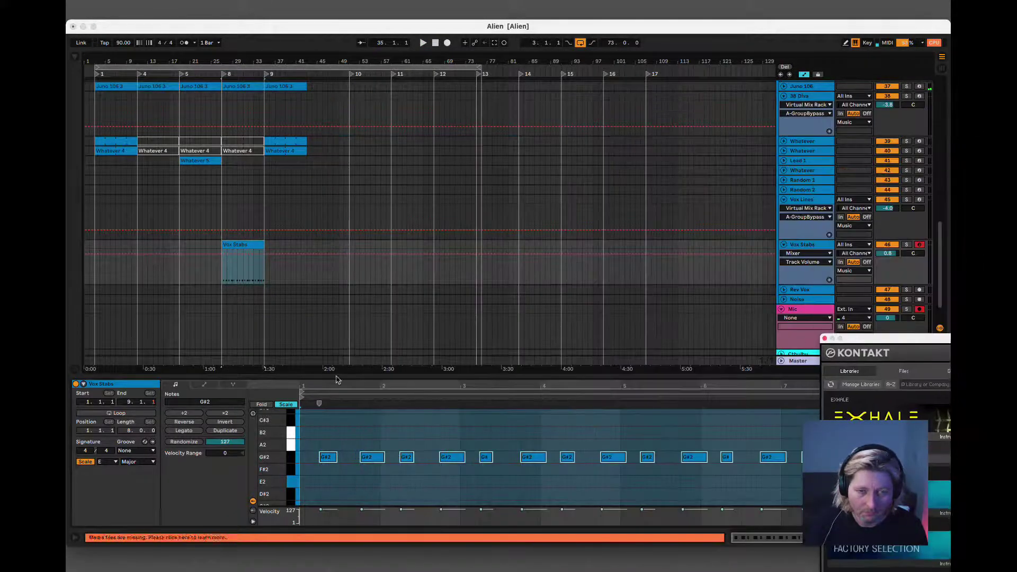
pyautogui.click(237, 245)
pyautogui.press('super+a')
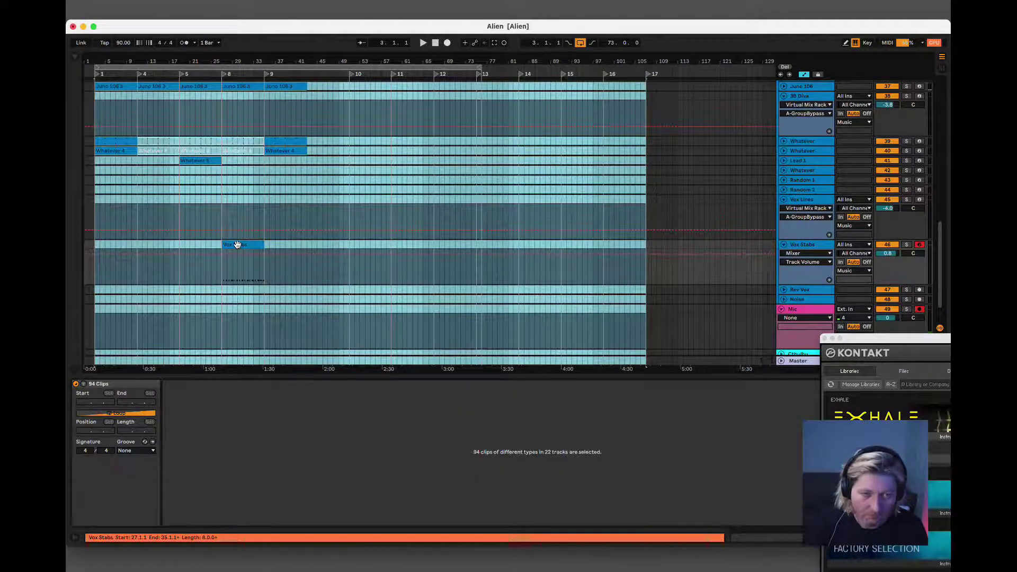
pyautogui.click(237, 245)
pyautogui.click(425, 443)
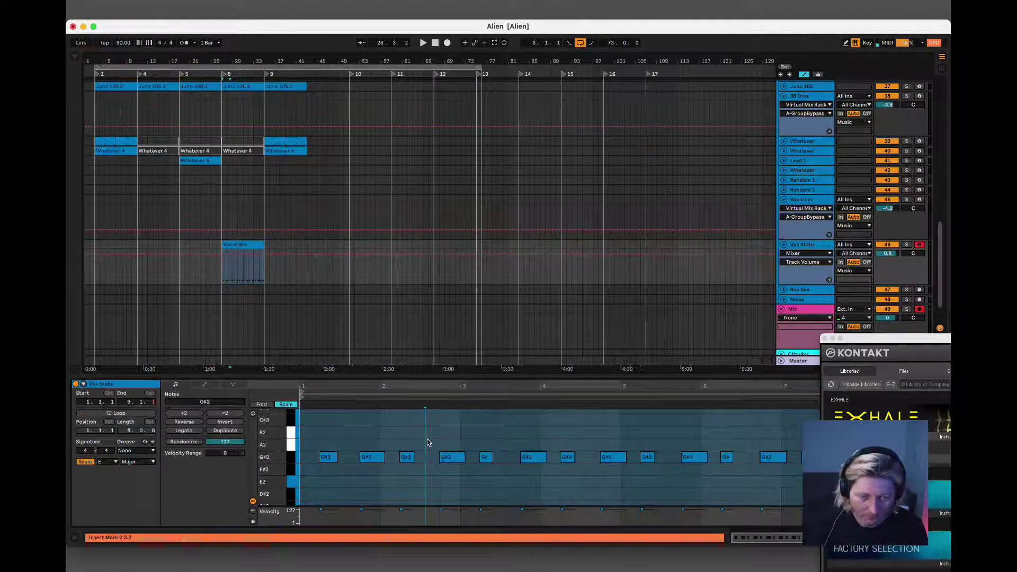
pyautogui.press('super+a')
pyautogui.press('space')
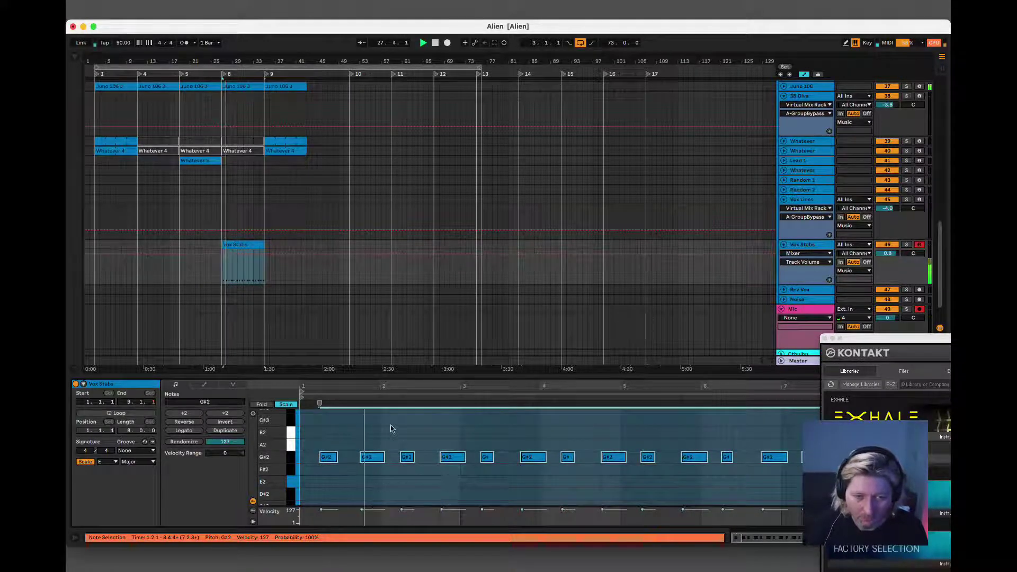
# - Loop bar 2 inside the Vox Stabs clip for one bar and shorten its G#2 notes at 2.2 and 2.4
pyautogui.moveTo(383, 428); pyautogui.dragTo(459, 435)
pyautogui.press('super+l')
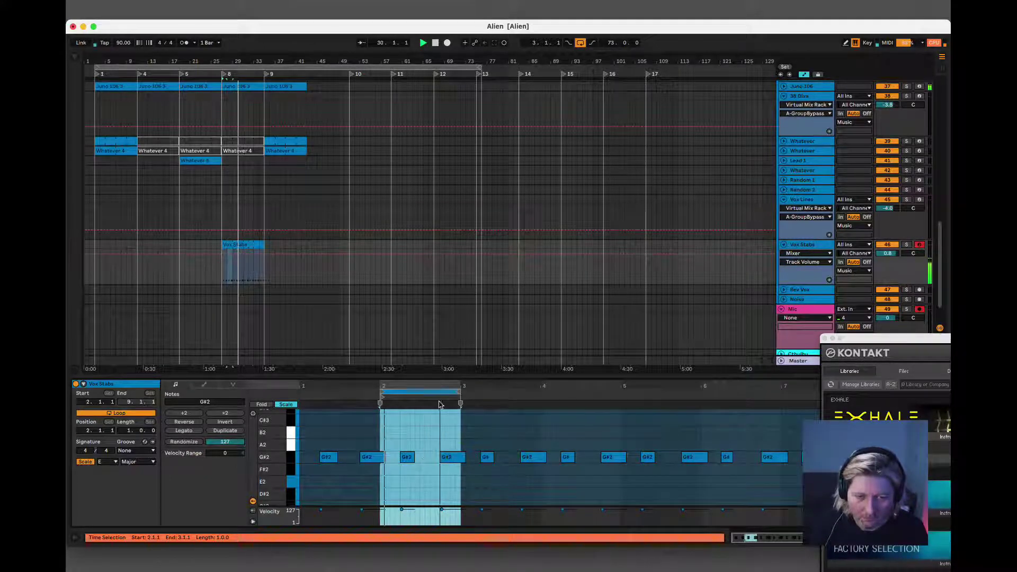
pyautogui.click(412, 459)
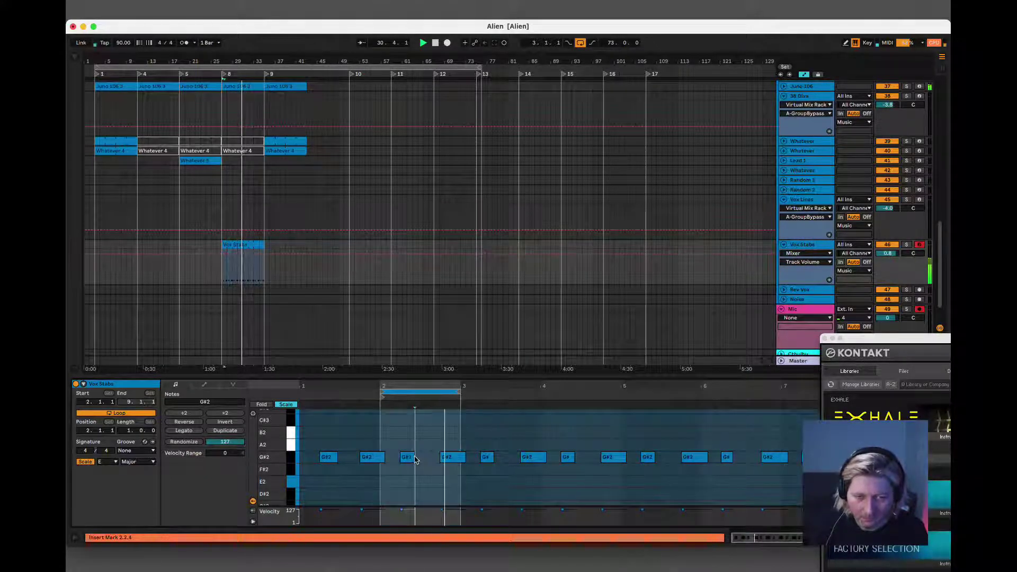
pyautogui.moveTo(412, 457); pyautogui.dragTo(408, 457)
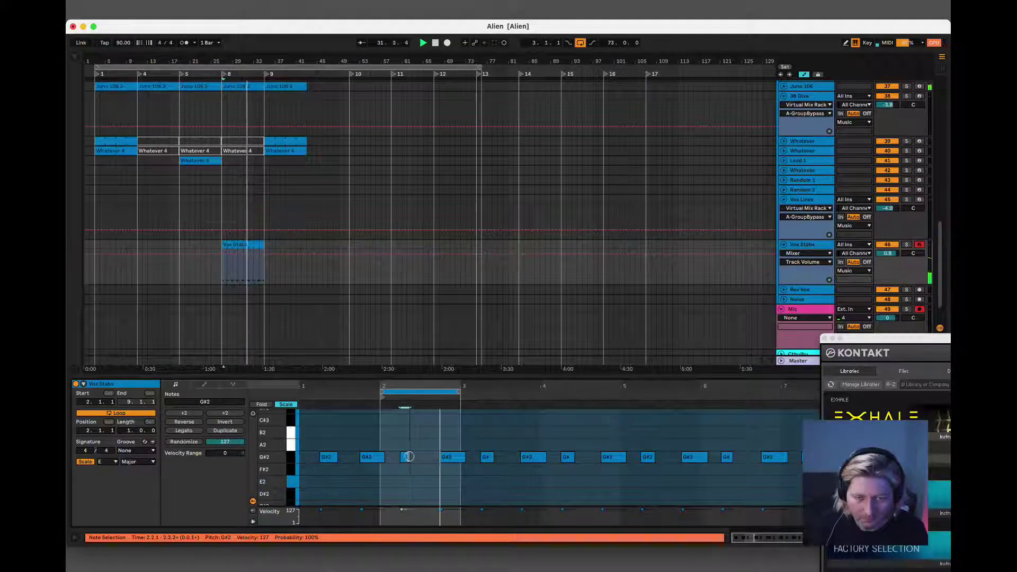
pyautogui.click(459, 457)
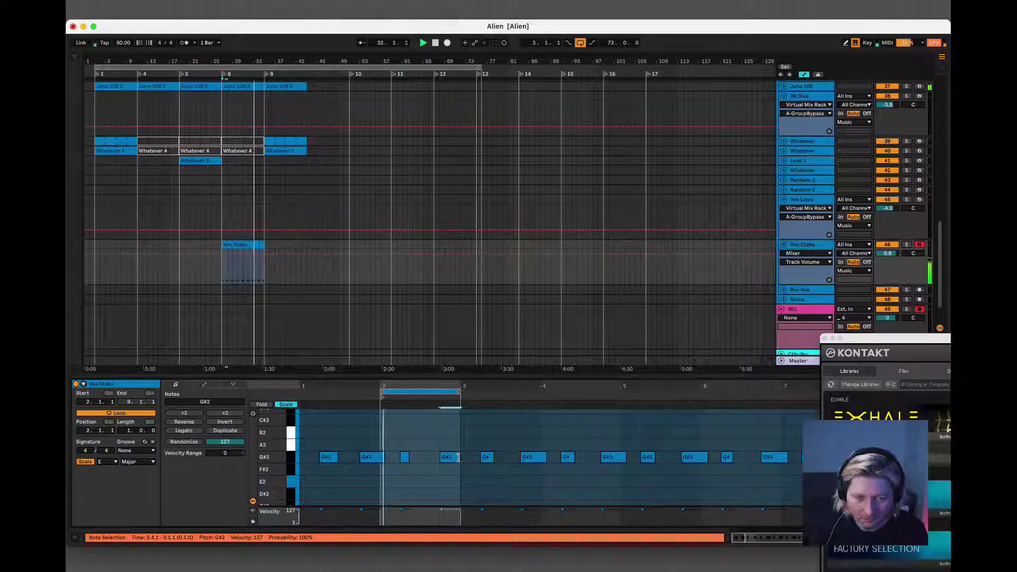
pyautogui.click(404, 457)
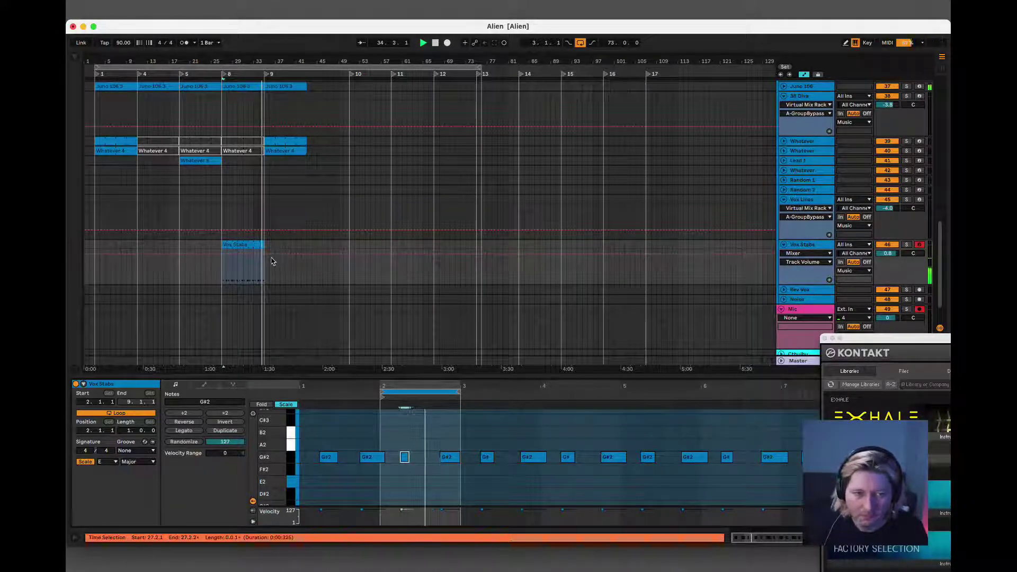
pyautogui.press('z')
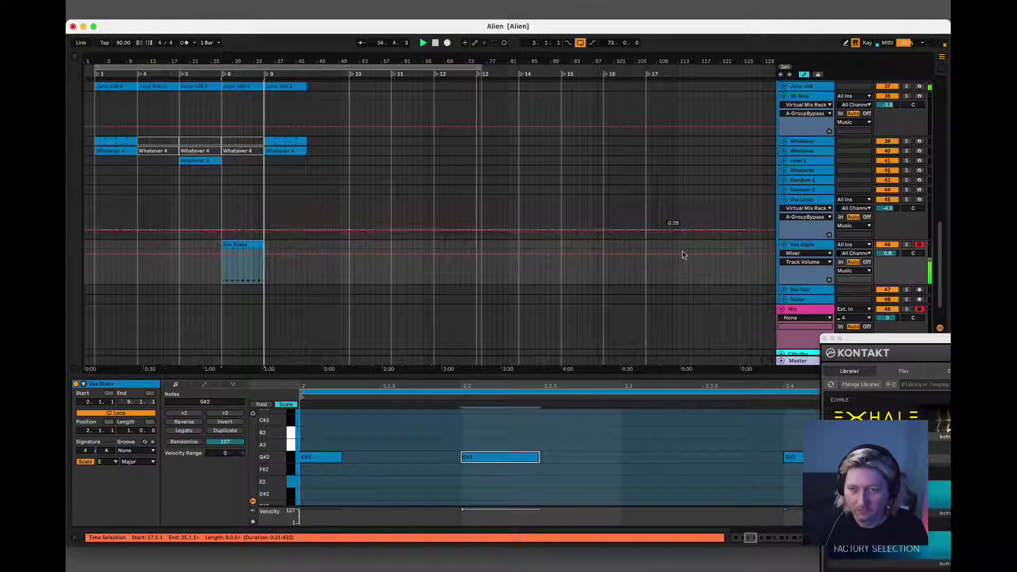
# - Collapse the Vox Stabs track and, with the browser shown, set the arrangement loop to its clip, 8 bars from bar 27
pyautogui.click(783, 244)
pyautogui.click(803, 180)
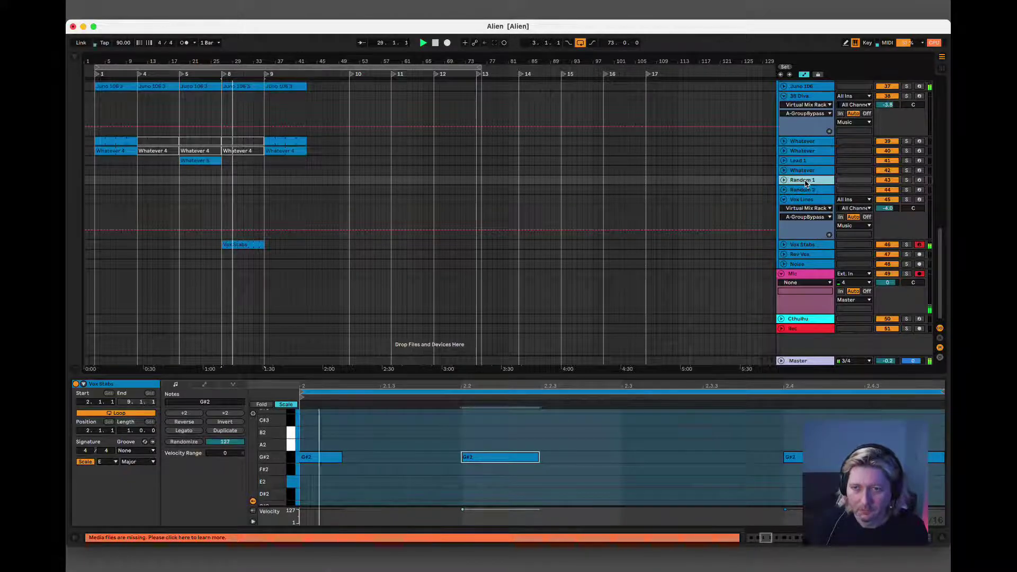
pyautogui.scroll(2, 801, 193)
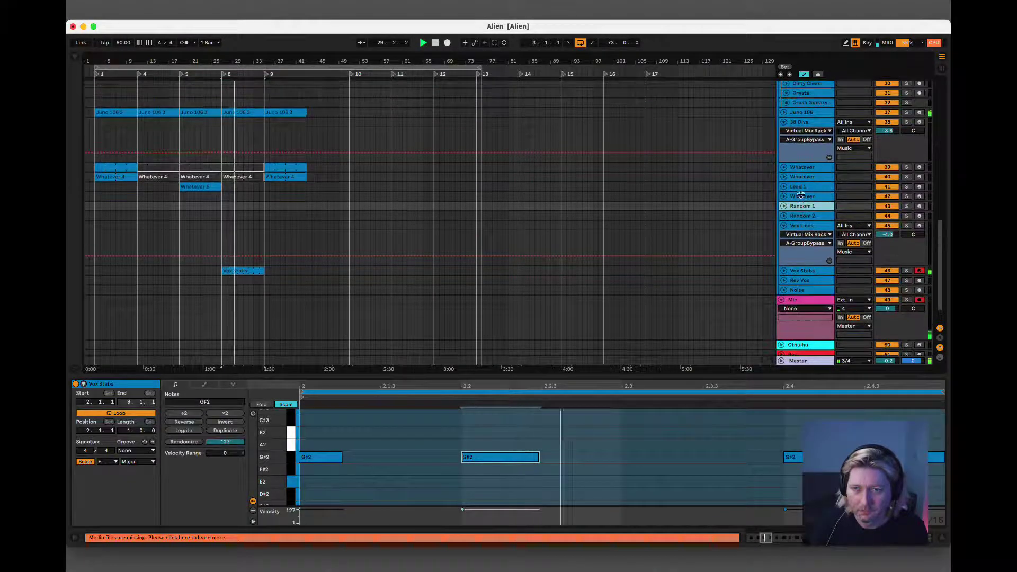
pyautogui.click(75, 56)
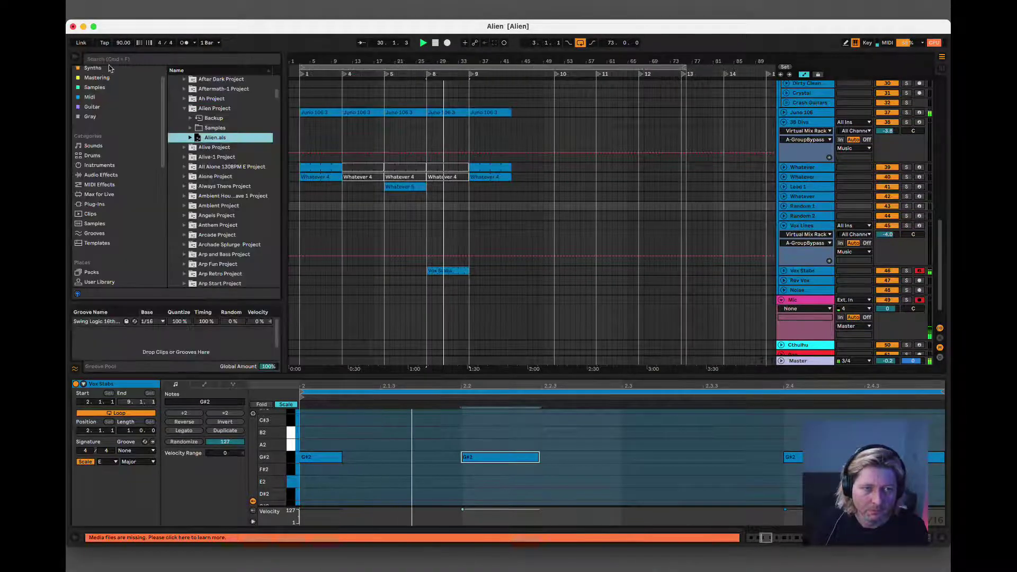
pyautogui.click(458, 272)
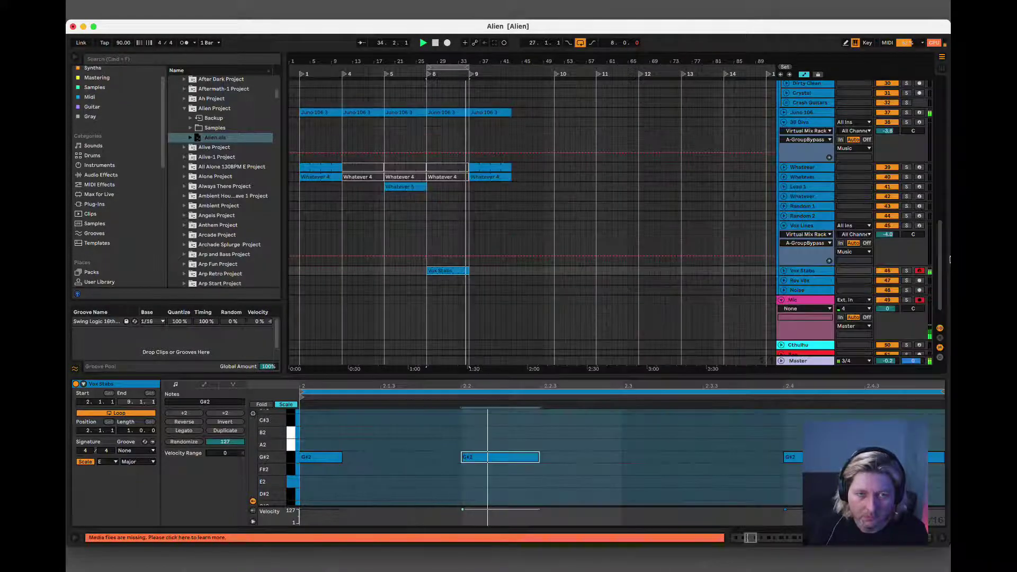
# - Play the arrangement loop from bar 27 and select the Random 1 track
pyautogui.click(337, 117)
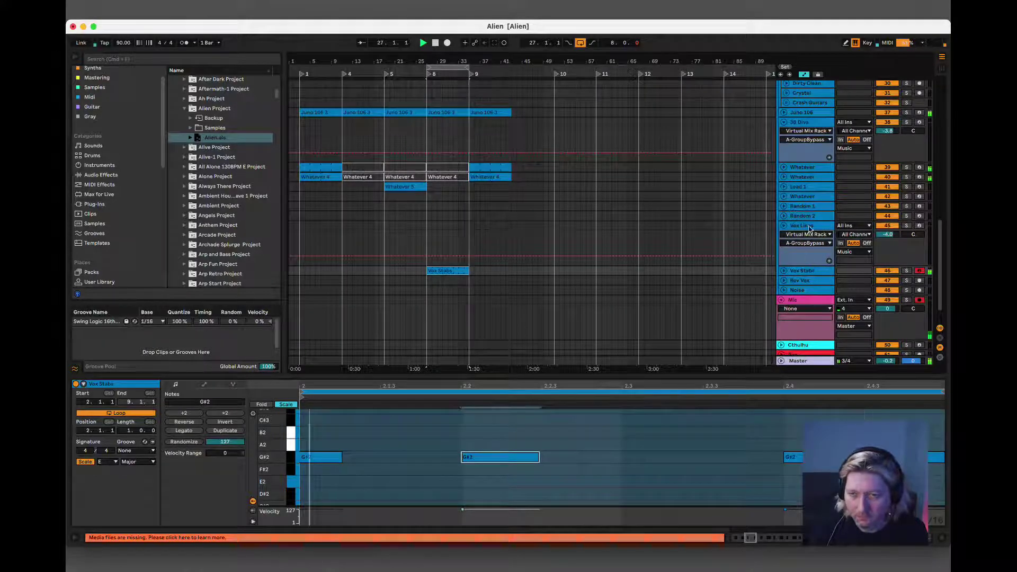
pyautogui.moveTo(444, 59); pyautogui.dragTo(444, 58)
pyautogui.click(554, 66)
pyautogui.press('space')
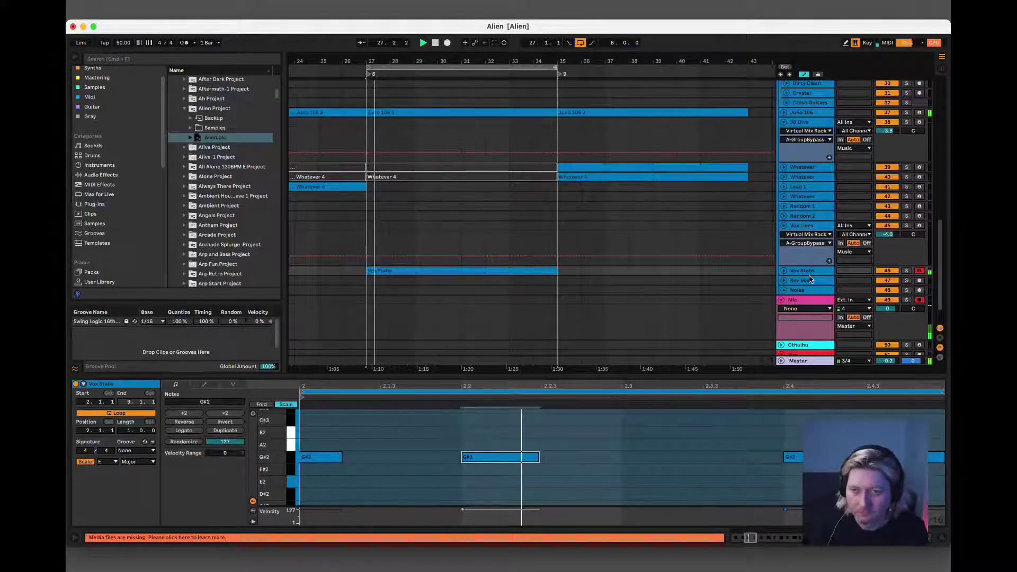
pyautogui.click(810, 282)
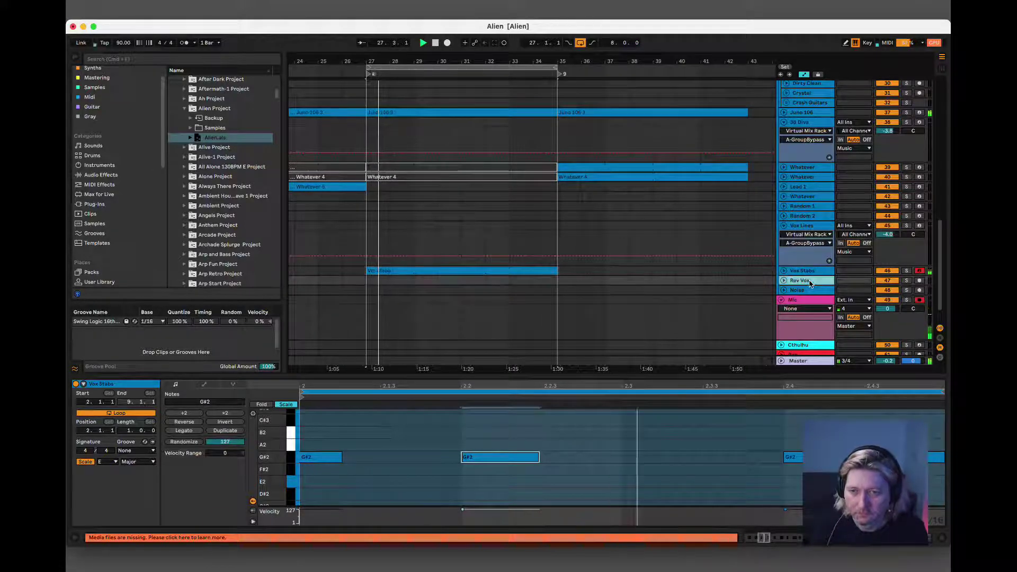
pyautogui.click(803, 206)
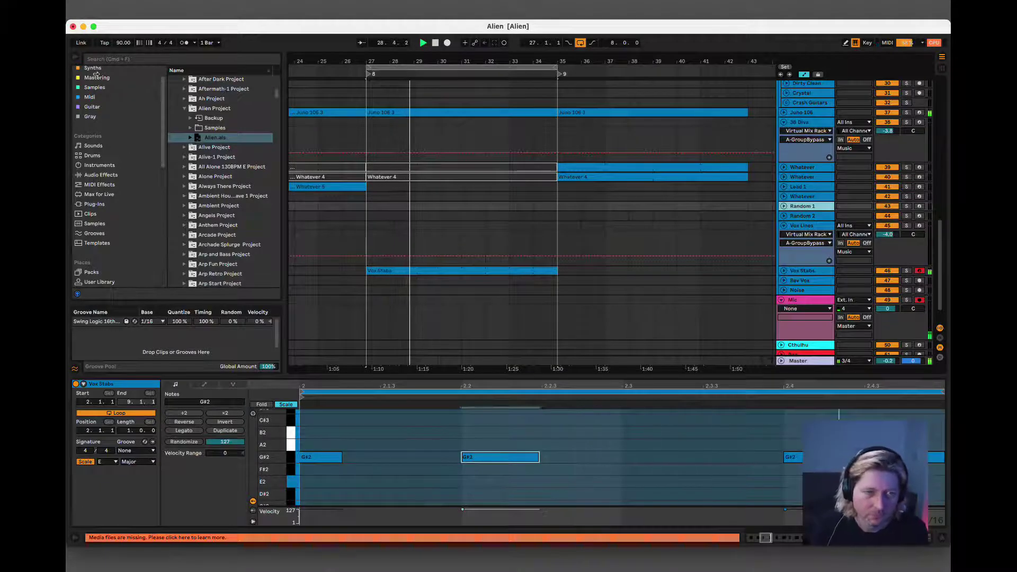
# - Show the Synths collection in the browser, hide the clip's note editor and widen the arrangement view around the bar 27 loop
pyautogui.scroll(5, 412, 168)
pyautogui.scroll(-5, 412, 168)
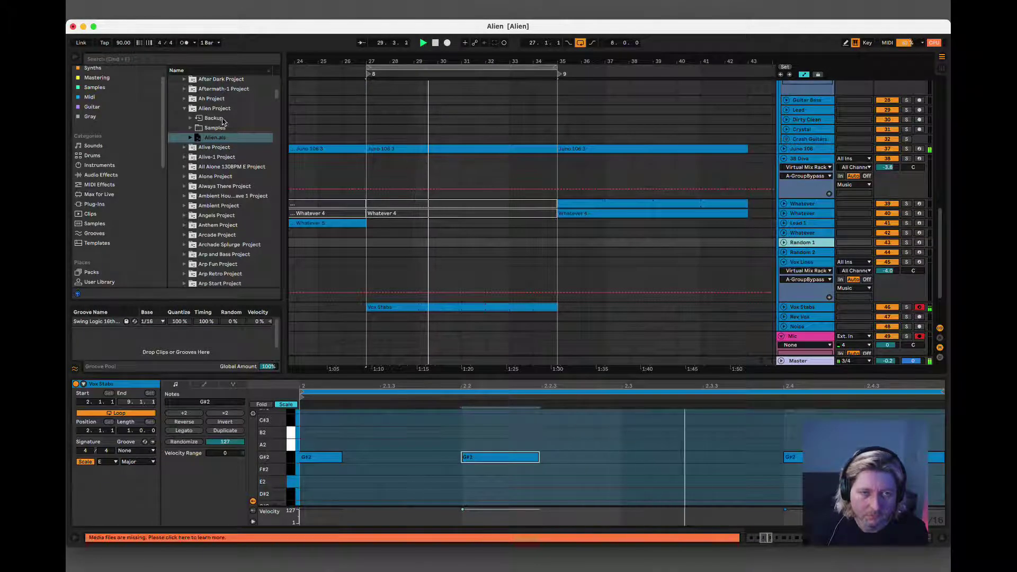
pyautogui.click(90, 69)
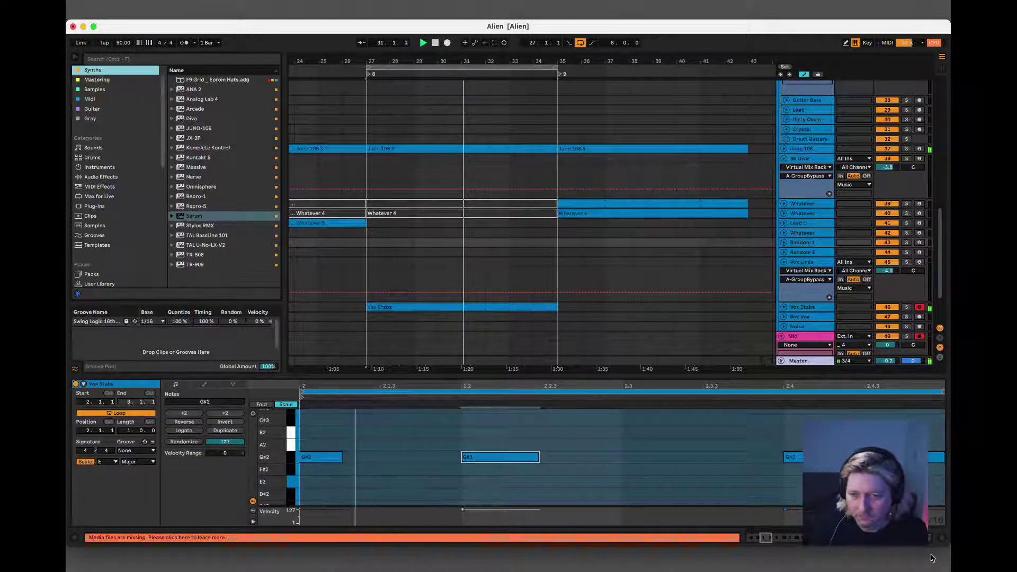
pyautogui.click(939, 540)
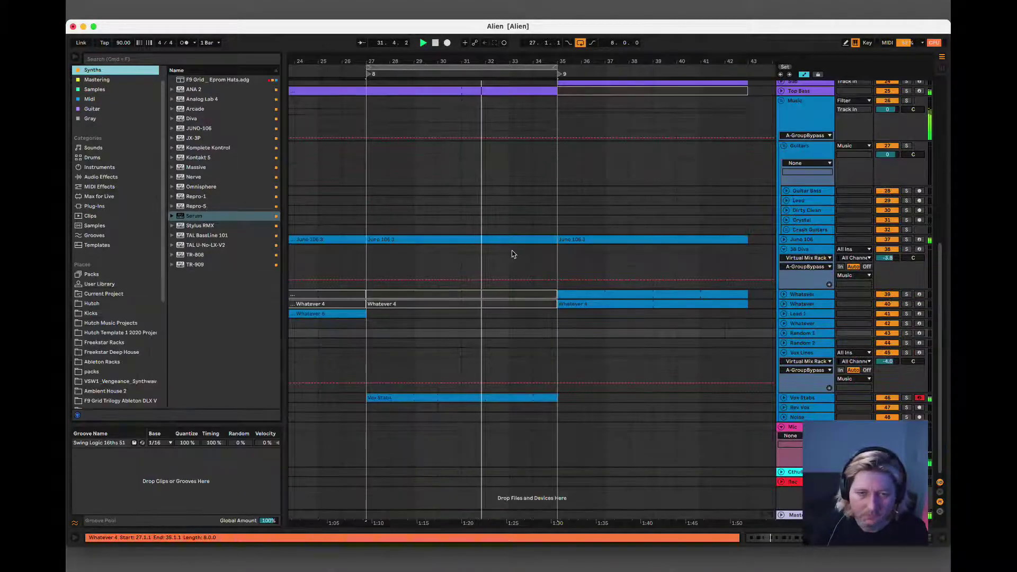
pyautogui.scroll(7, 473, 221)
pyautogui.scroll(-5, 473, 223)
pyautogui.scroll(7, 473, 223)
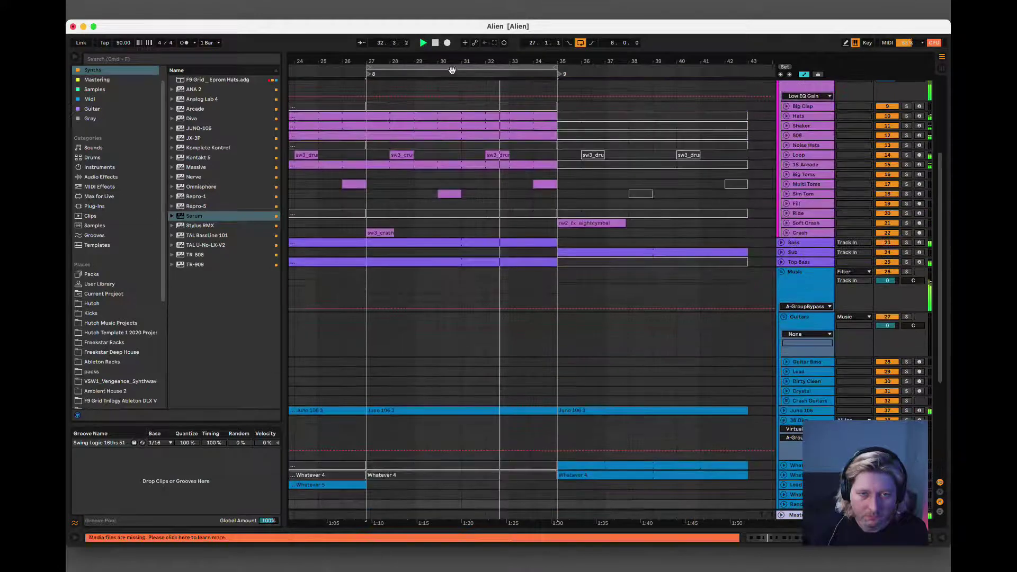
pyautogui.moveTo(450, 79); pyautogui.dragTo(450, 56)
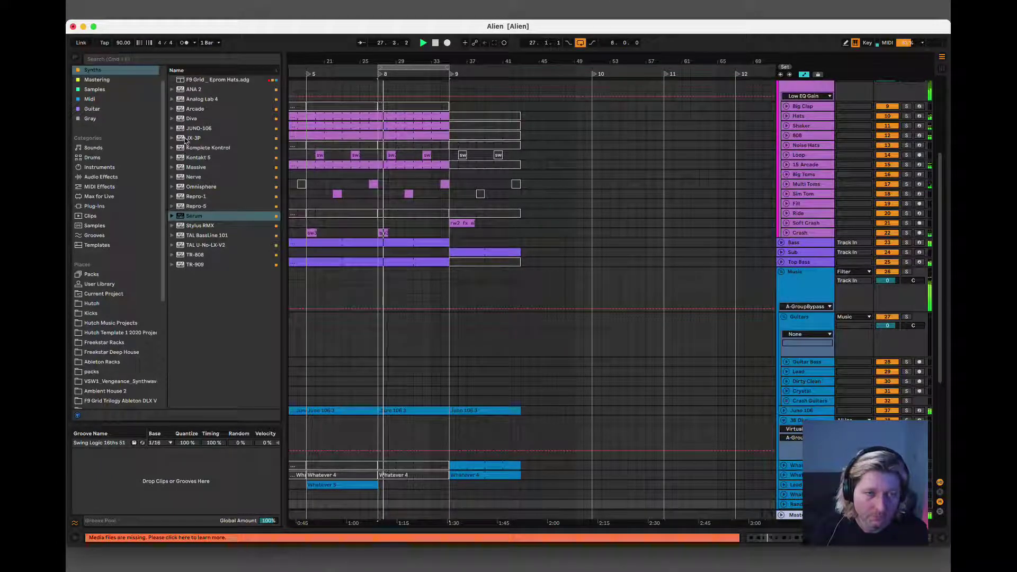
# - Look through the Synths and Mixing collections for a device to use, replaying the loop from bar 27
pyautogui.press('Up')
pyautogui.press('Up')
pyautogui.press('Up')
pyautogui.press('Up')
pyautogui.press('Up')
pyautogui.press('Up')
pyautogui.press('Up')
pyautogui.press('Up')
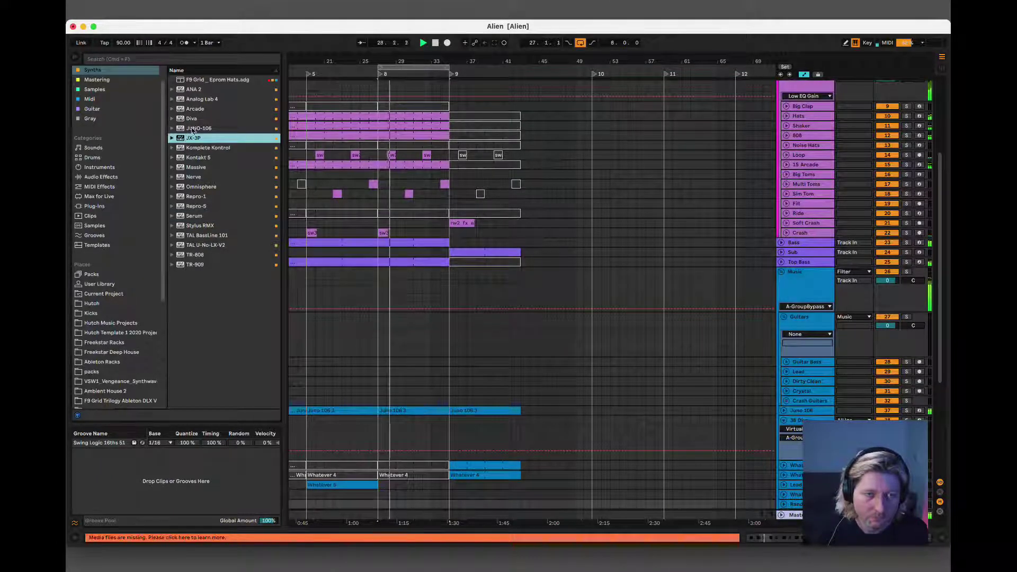
pyautogui.press('Up')
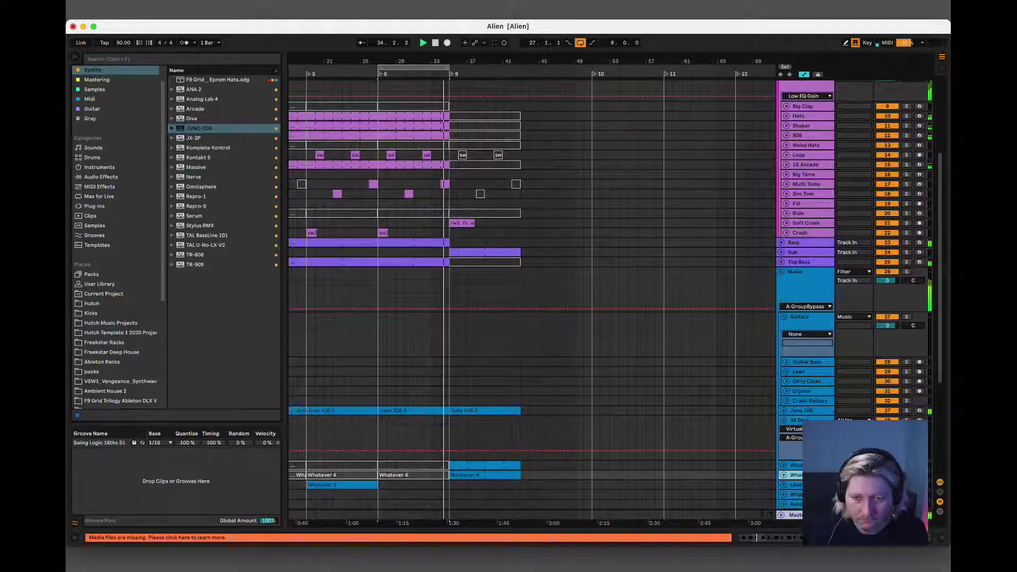
pyautogui.scroll(-2, 620, 429)
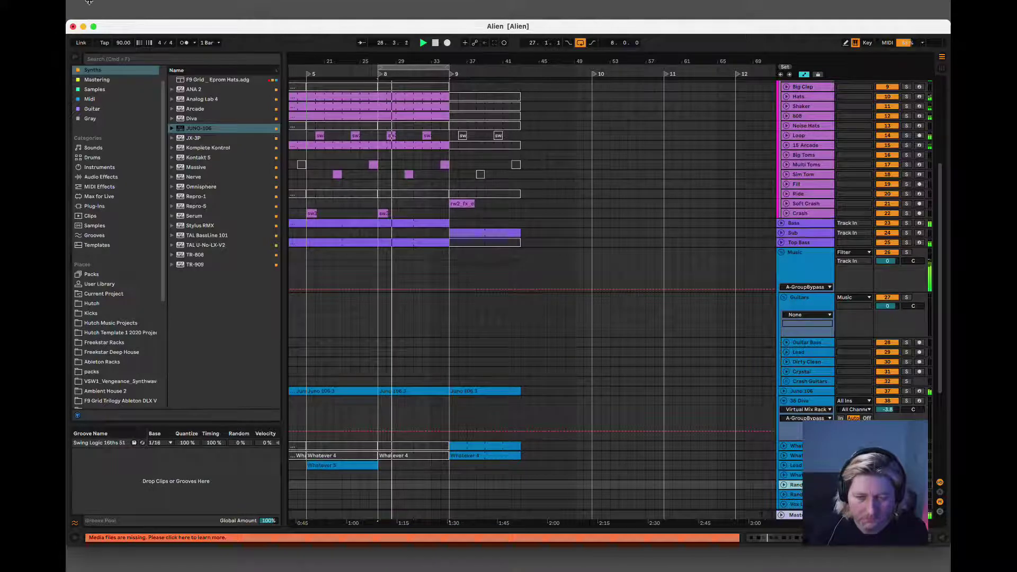
pyautogui.scroll(1, 108, 81)
pyautogui.click(108, 79)
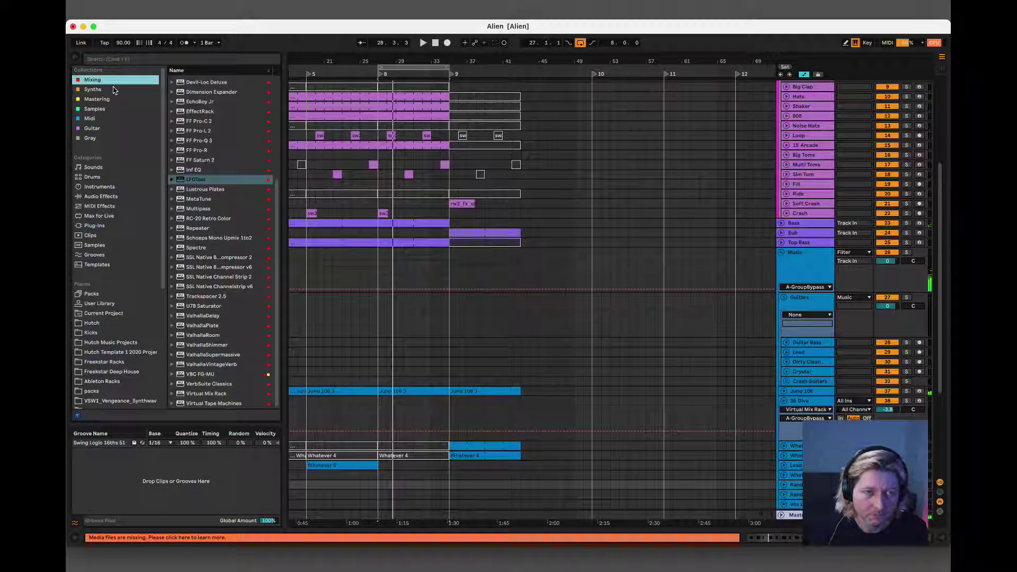
pyautogui.click(386, 62)
pyautogui.press('space')
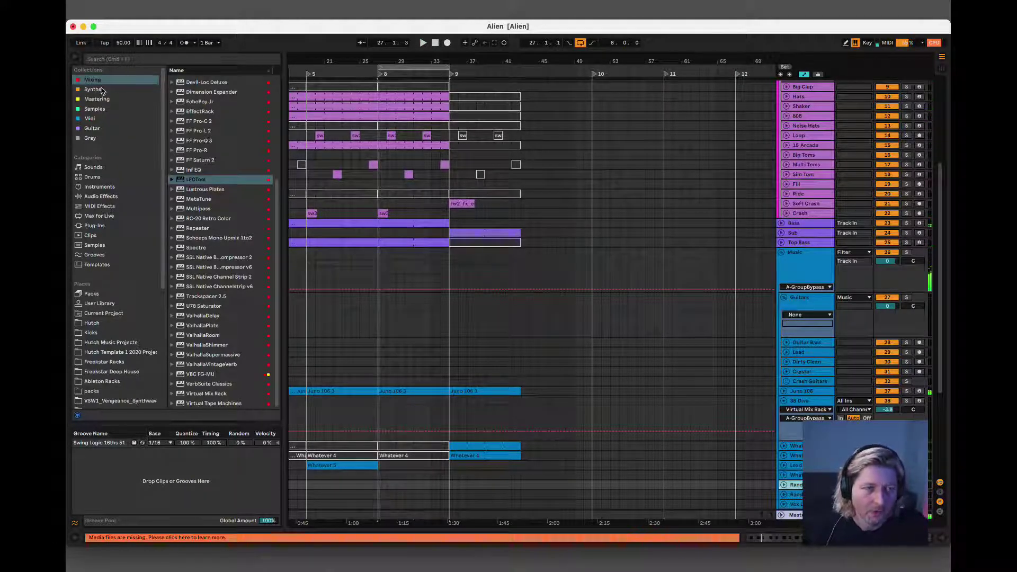
# - Load the Arcade instrument from the Synths collection onto the Random 1 track
pyautogui.click(93, 89)
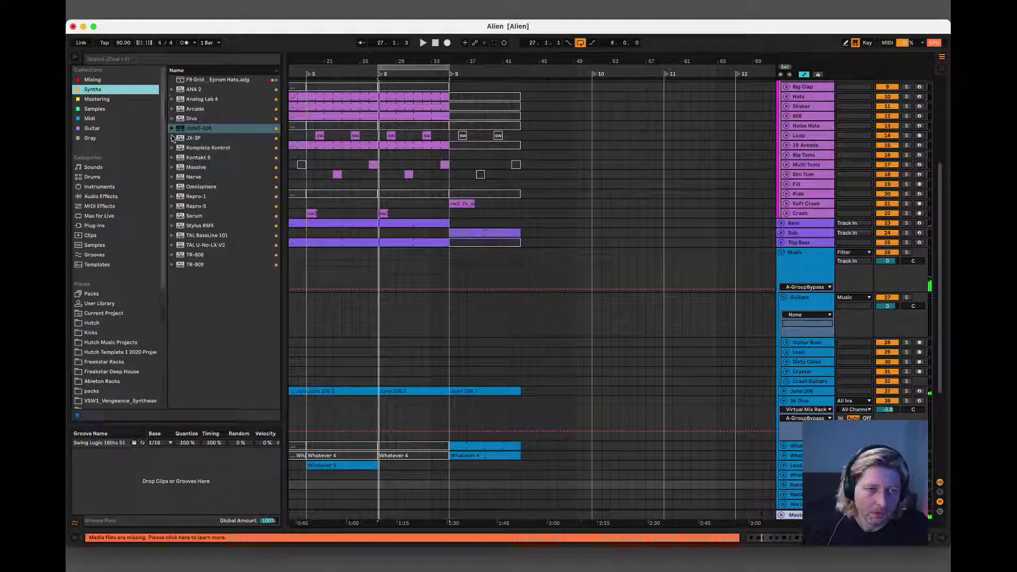
pyautogui.click(181, 110)
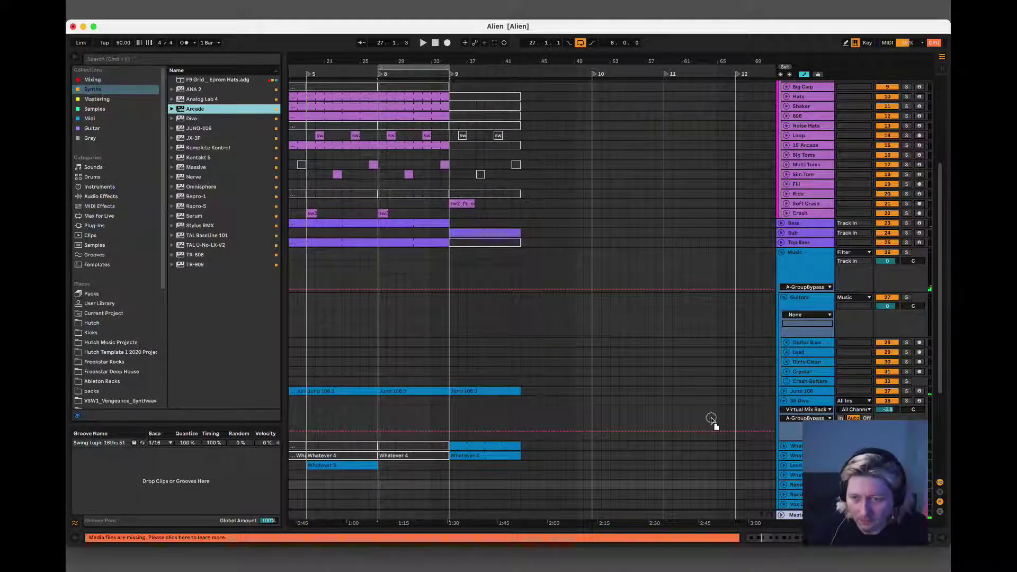
pyautogui.click(800, 486)
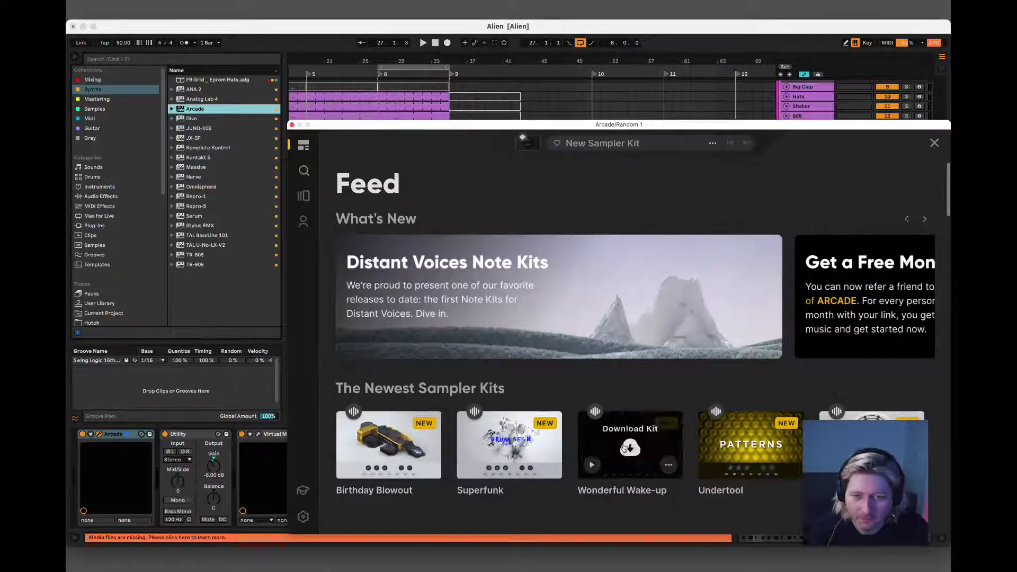
# - Browse Arcade's feed and its list of lines, and open the Feedback line
pyautogui.scroll(-2, 511, 408)
pyautogui.scroll(-10, 514, 391)
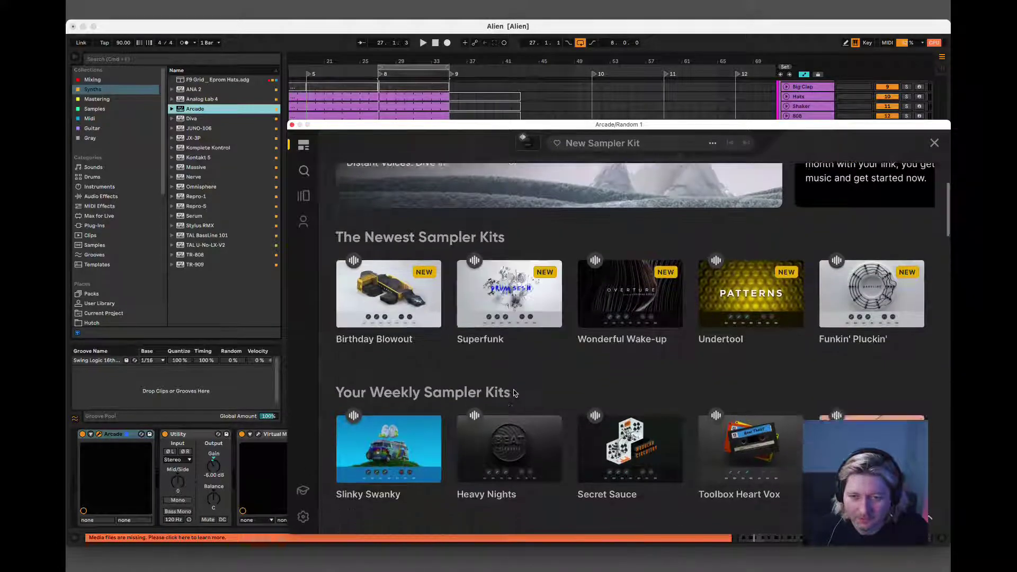
pyautogui.scroll(-14, 515, 392)
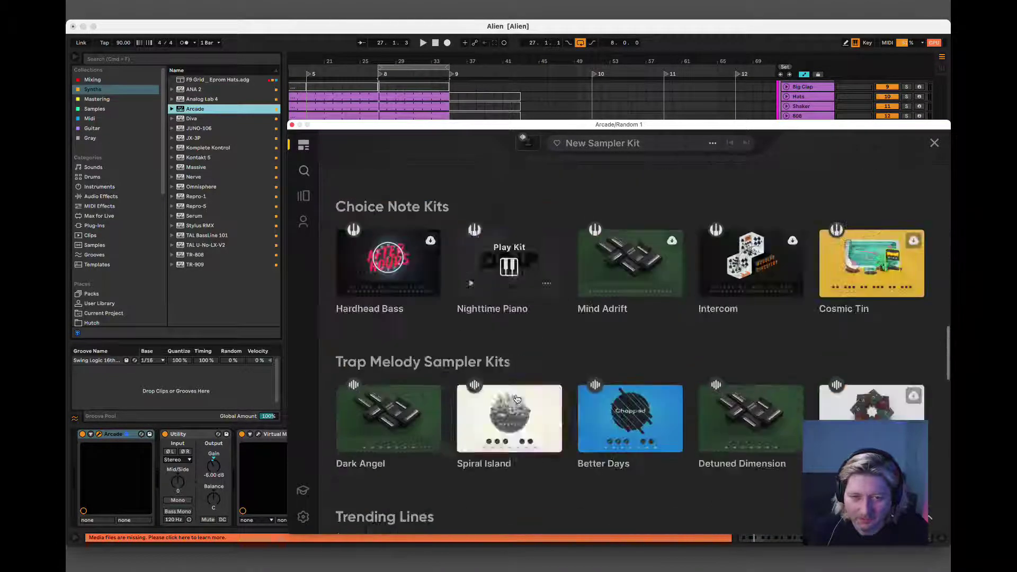
pyautogui.scroll(10, 514, 371)
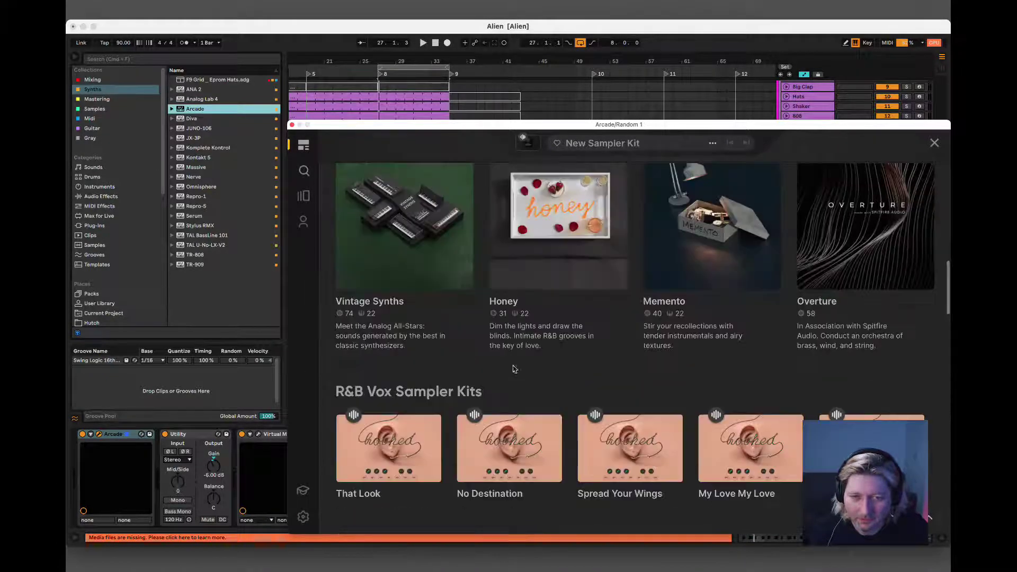
pyautogui.click(304, 196)
pyautogui.scroll(-15, 535, 373)
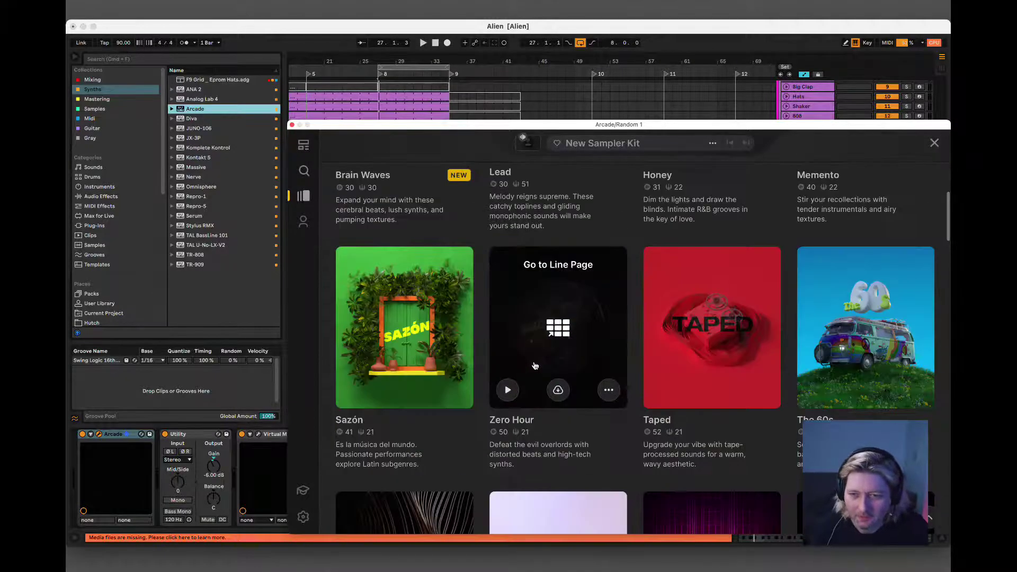
pyautogui.scroll(-20, 534, 373)
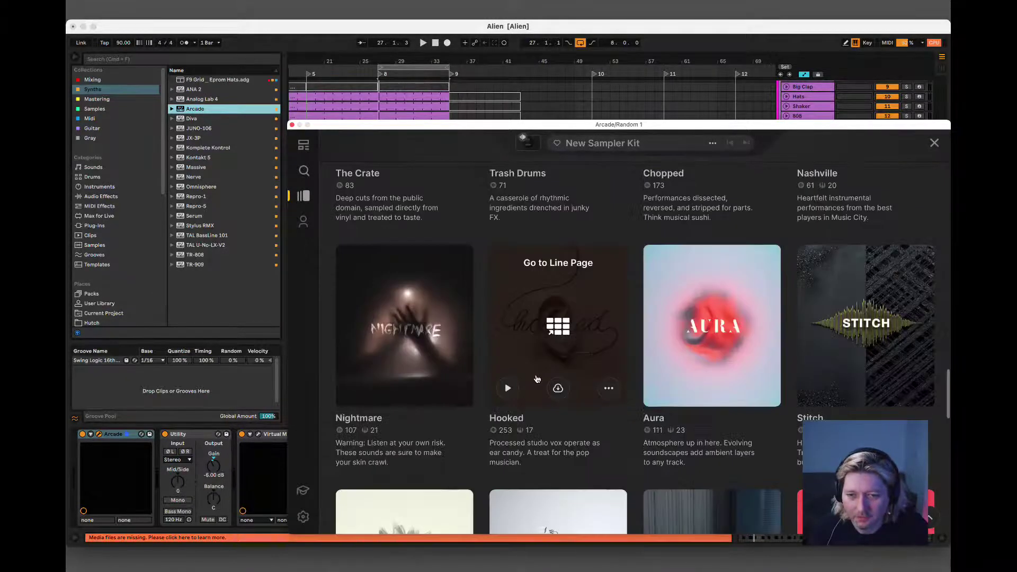
pyautogui.scroll(-5, 538, 381)
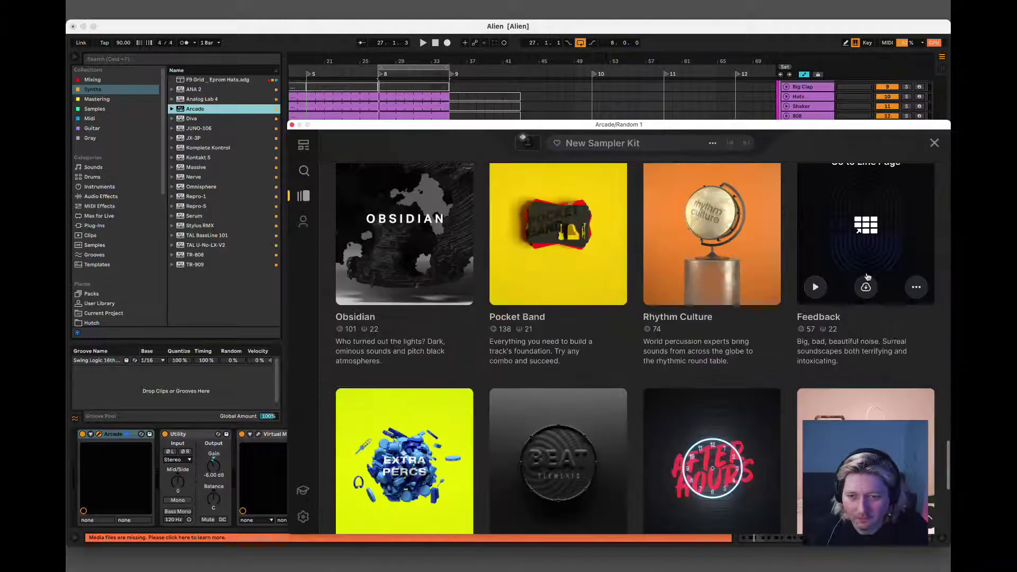
pyautogui.click(838, 260)
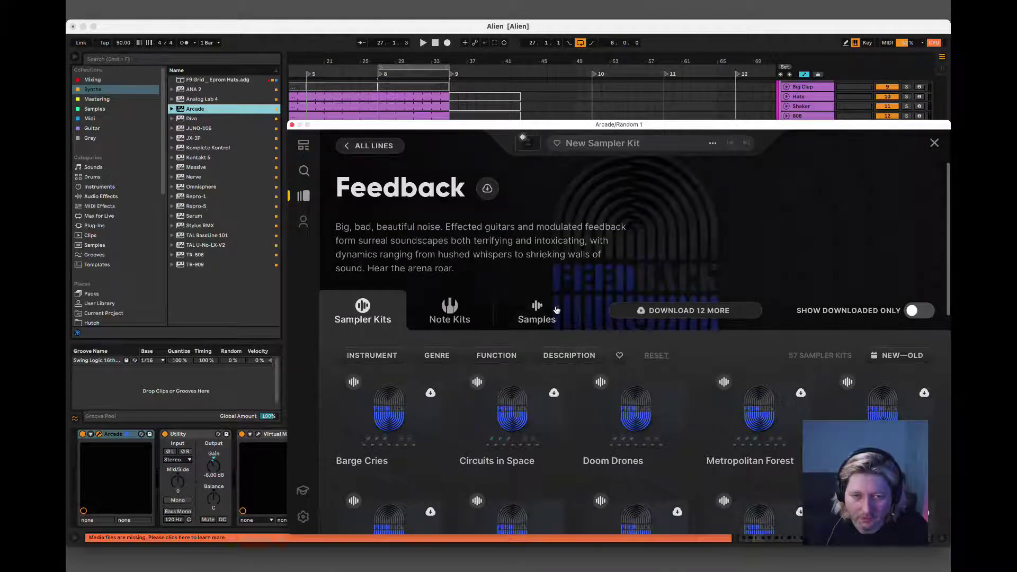
# - Load the Channelers sampler kit from the Feedback line
pyautogui.scroll(-20, 832, 331)
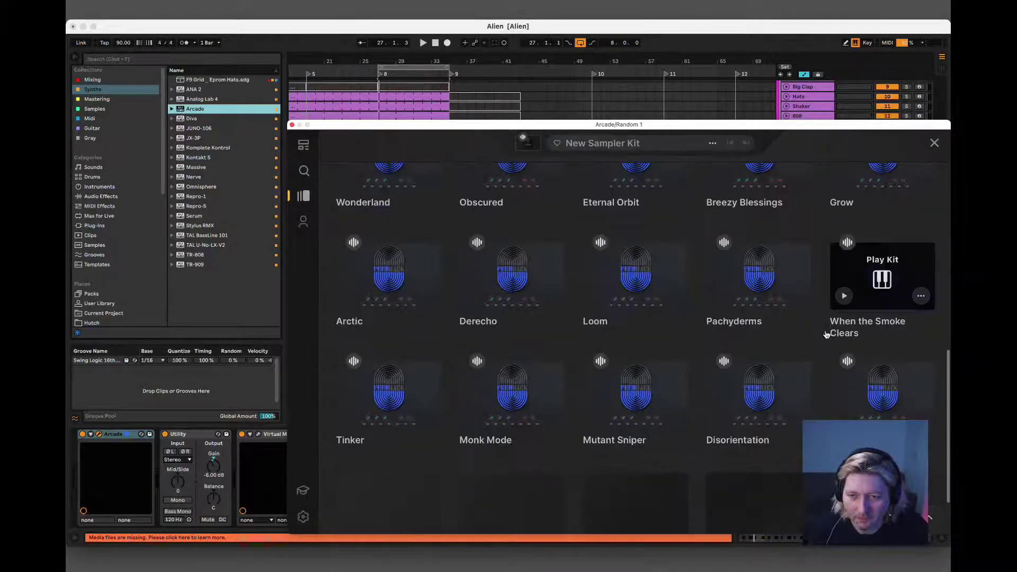
pyautogui.scroll(-5, 826, 341)
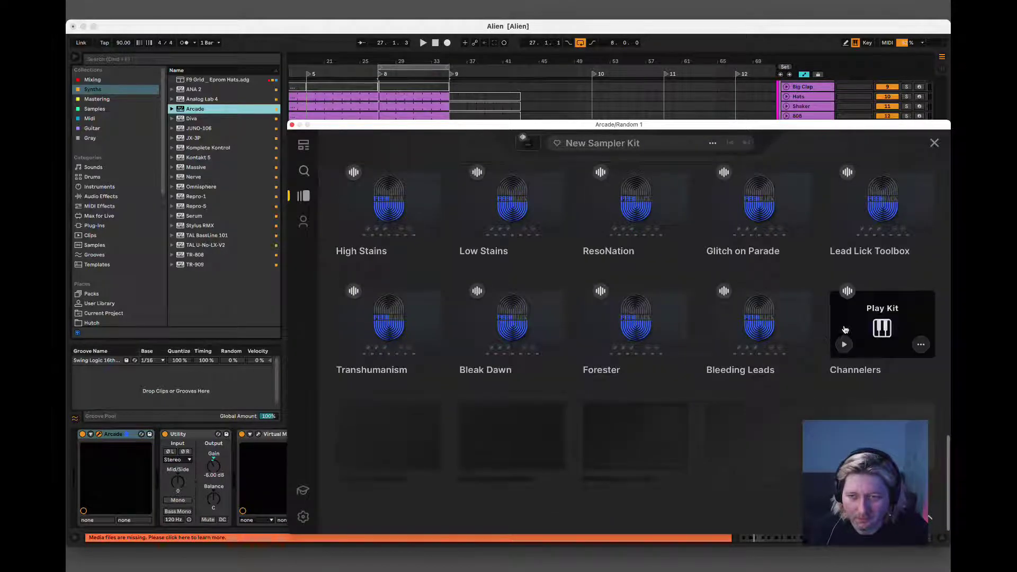
pyautogui.click(884, 330)
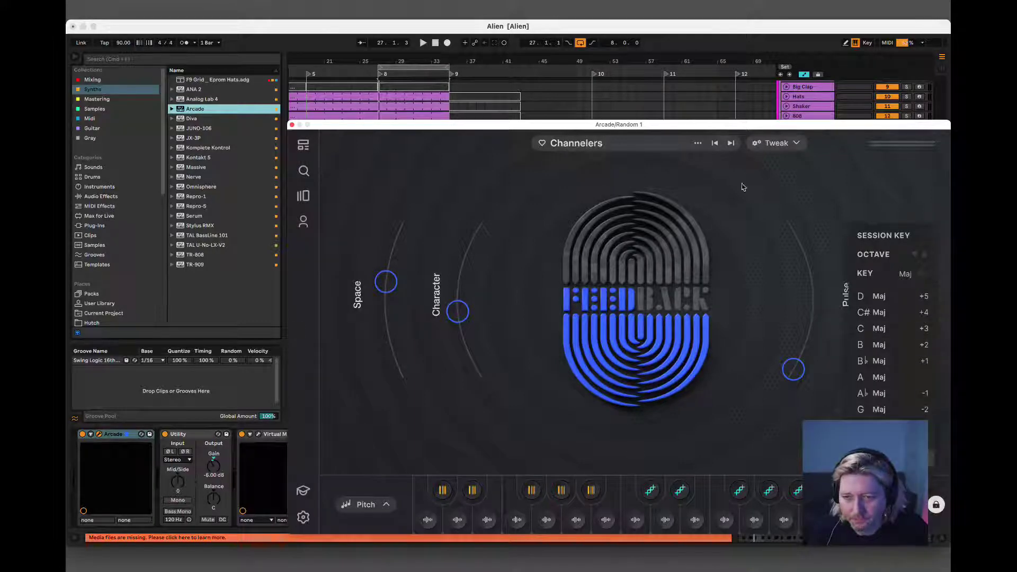
# - Return to the Random 1 track's Arcade instrument and play the loop from bar 27
pyautogui.moveTo(300, 128); pyautogui.dragTo(656, 151)
pyautogui.click(409, 96)
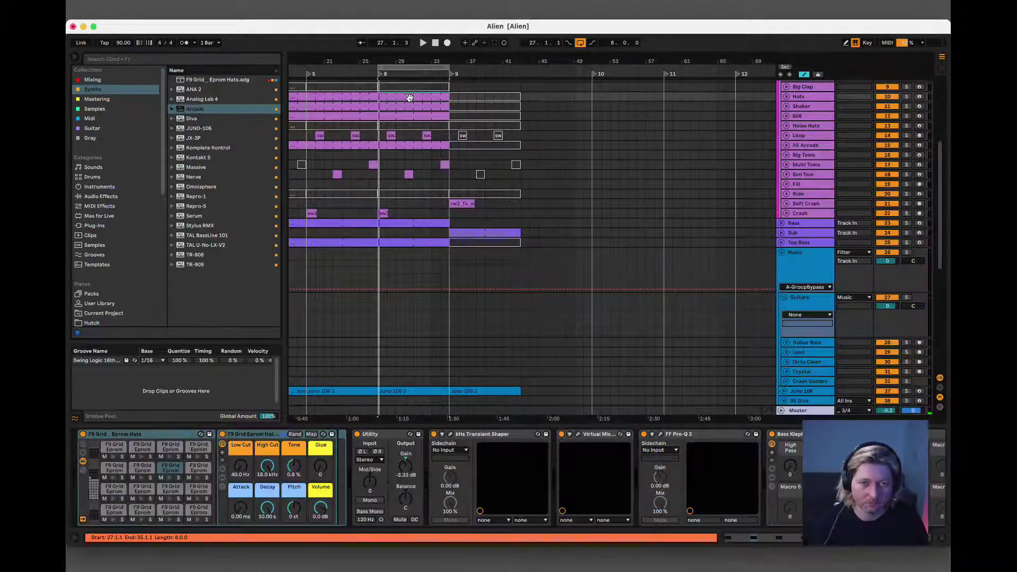
pyautogui.press('space')
pyautogui.scroll(-10, 845, 369)
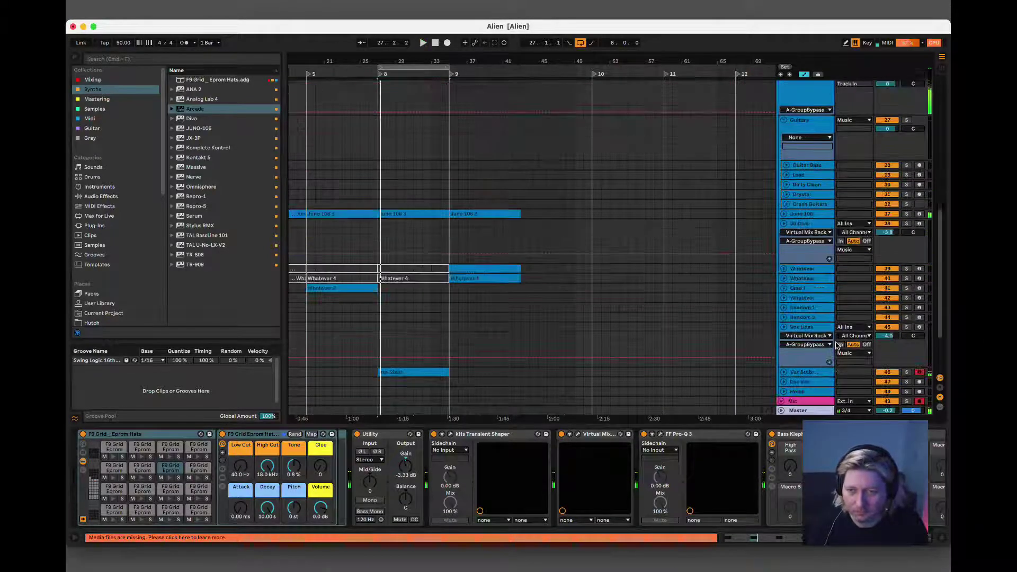
pyautogui.click(814, 303)
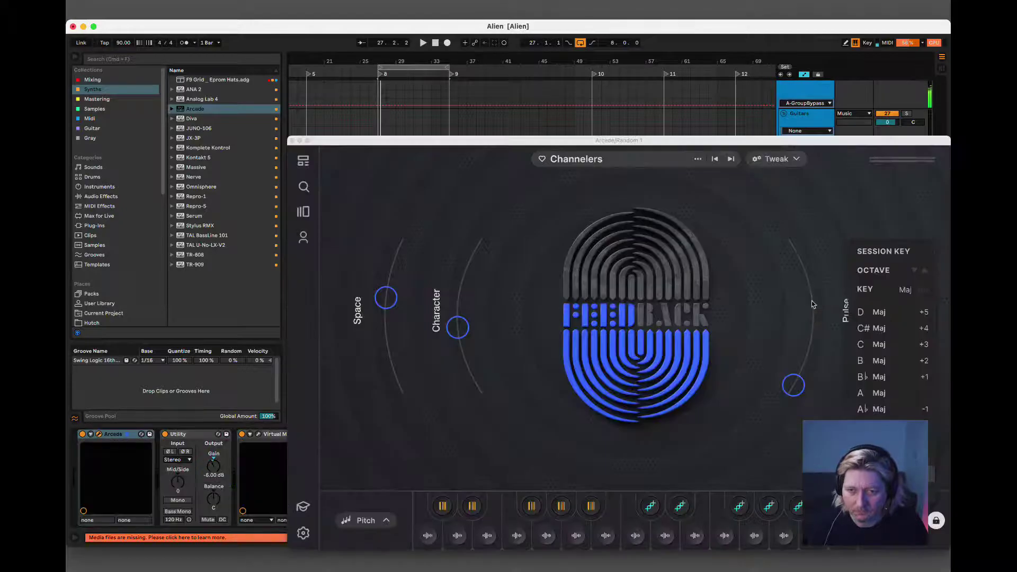
pyautogui.press('space')
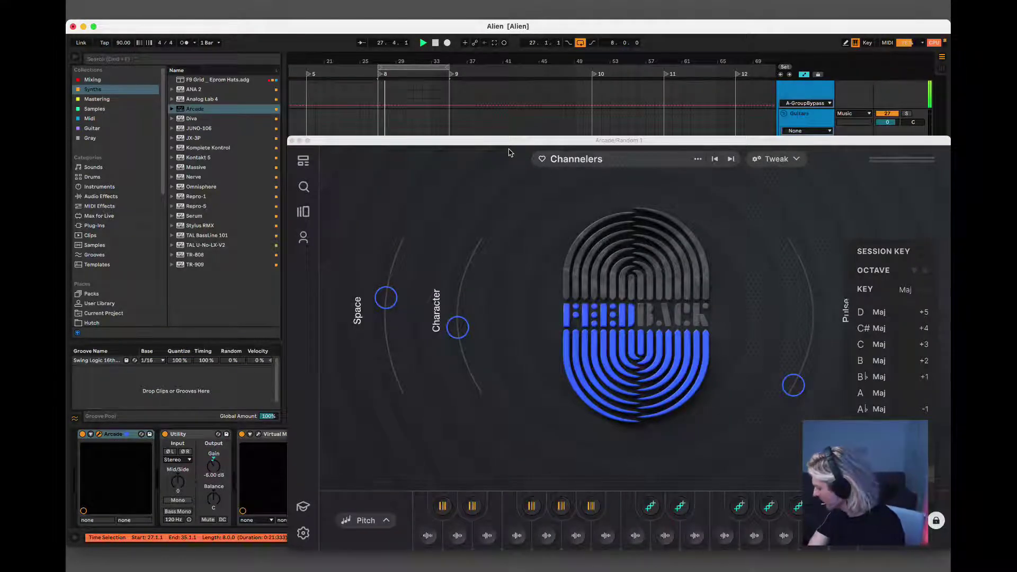
# - Arm Random 1 for recording, disarm Vox Stabs, and reposition the Arcade window to audition the Channelers kit
pyautogui.moveTo(676, 140); pyautogui.dragTo(220, 121)
pyautogui.click(920, 301)
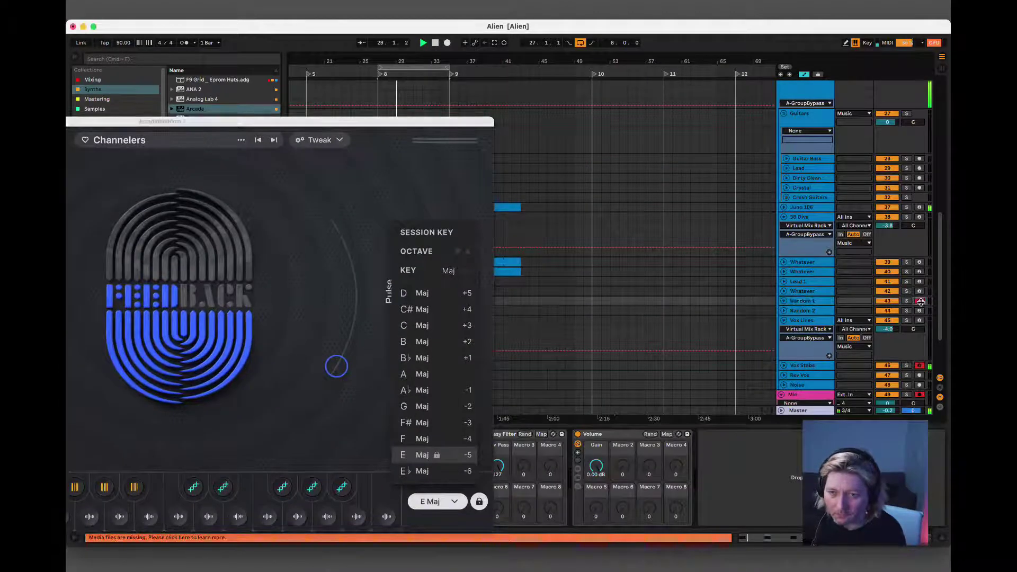
pyautogui.click(919, 366)
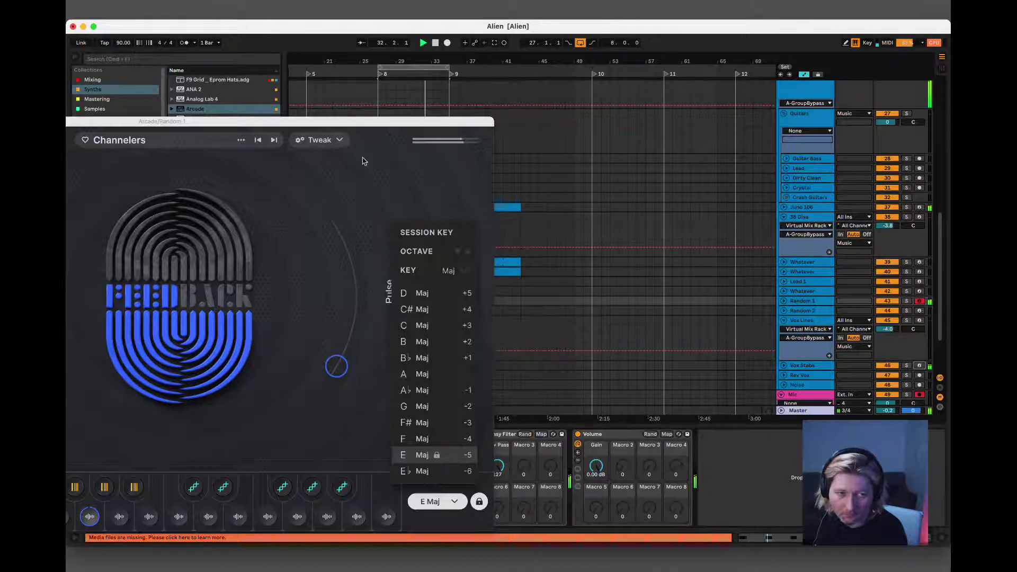
pyautogui.doubleClick(330, 126)
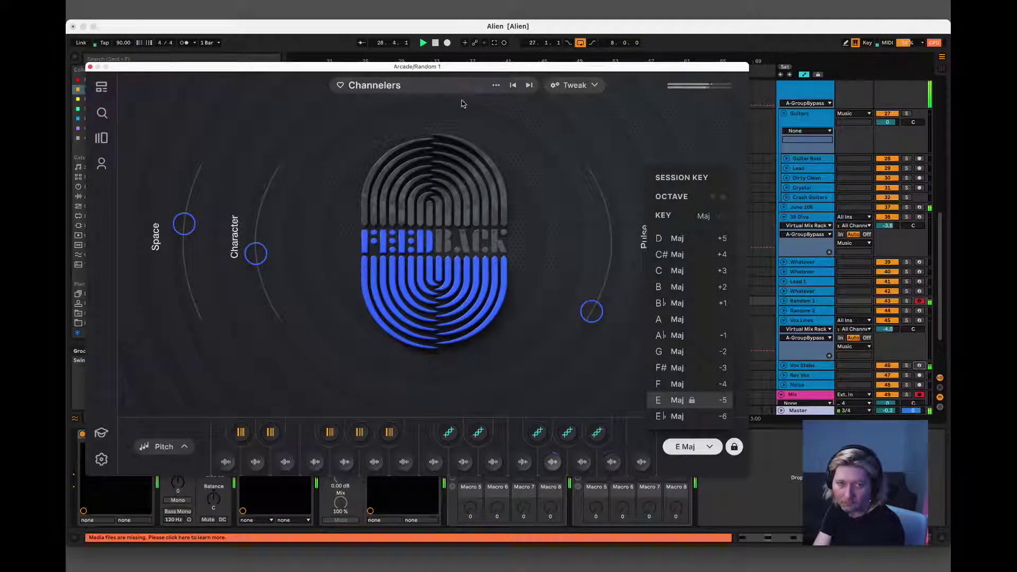
# - Advance through the Feedback sampler kits to Doom Drones
pyautogui.click(528, 85)
pyautogui.click(528, 86)
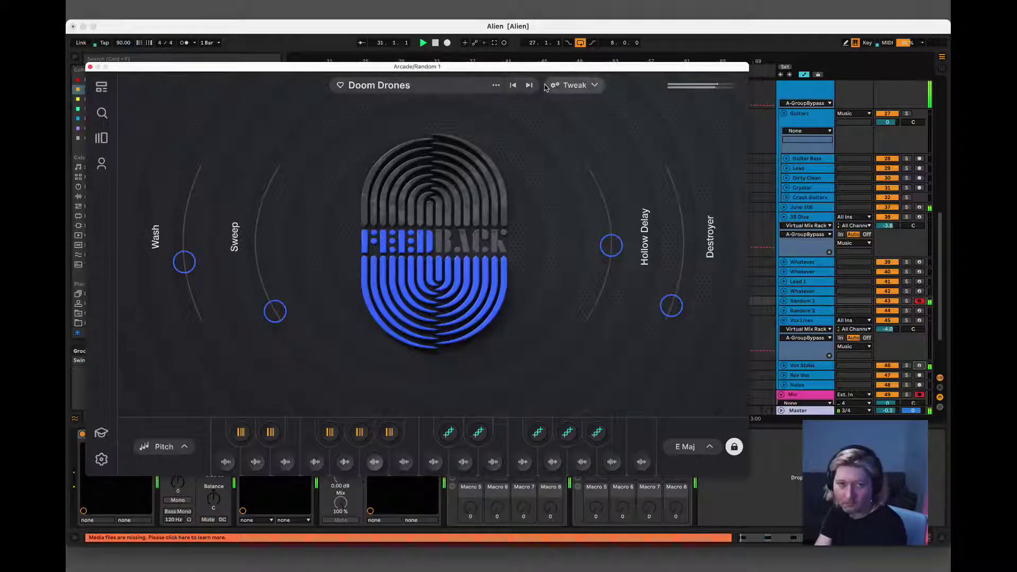
# - Advance through the Feedback sampler kits to Eternal Orbit and close the Arcade window
pyautogui.click(529, 86)
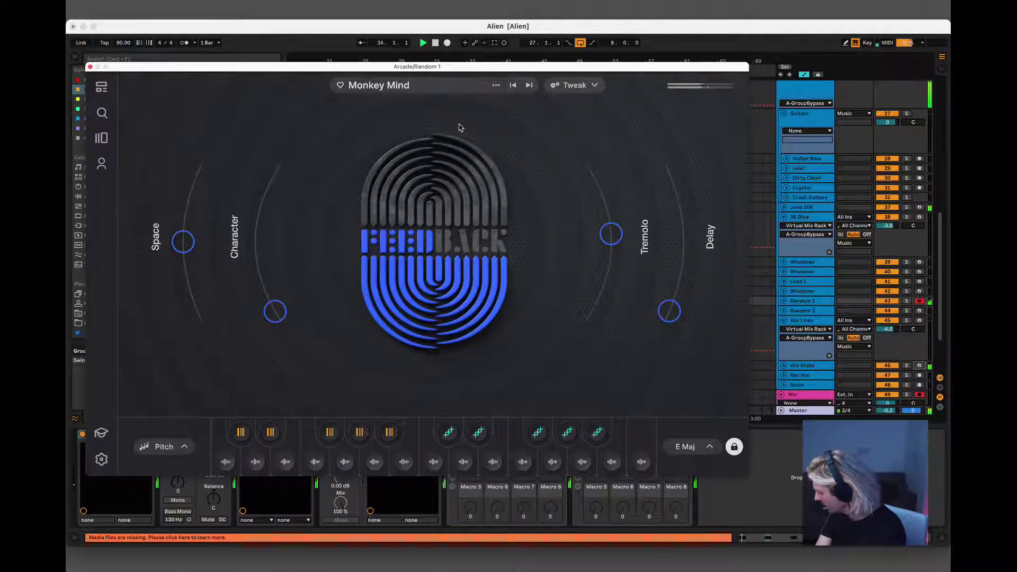
pyautogui.click(530, 86)
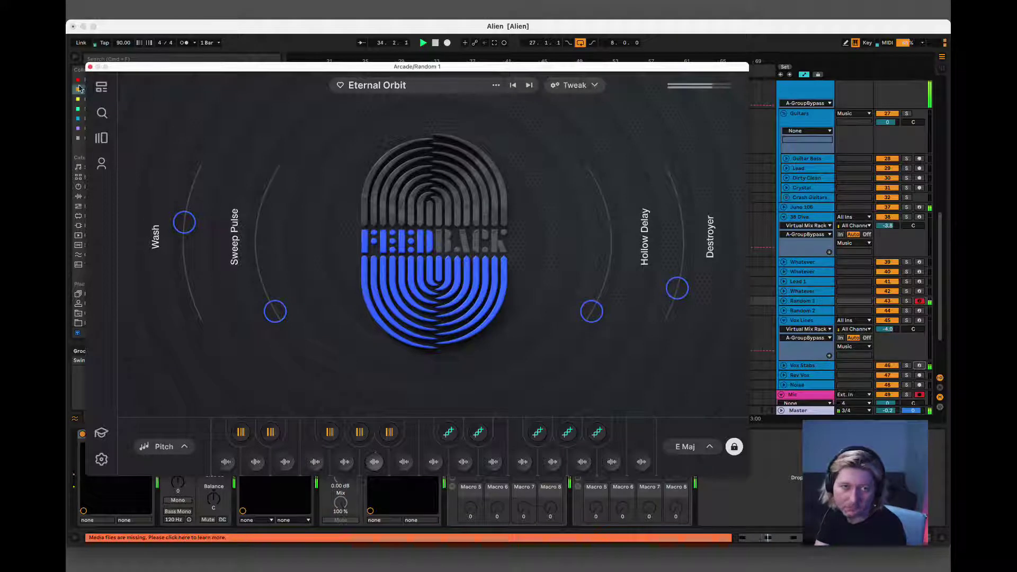
pyautogui.click(91, 67)
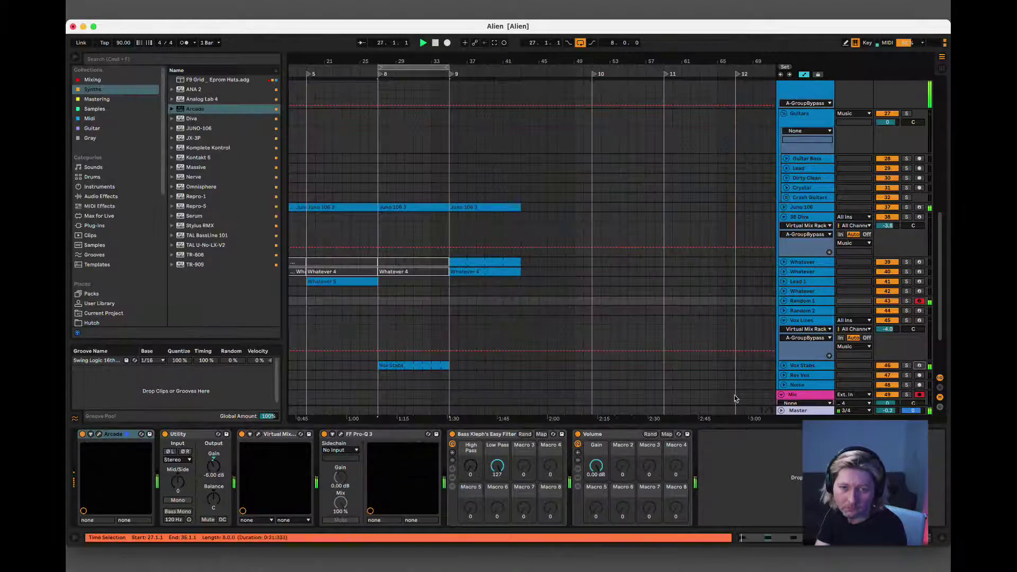
# - Create a MIDI clip on Random 1 from bar 27 to 35 and draw an F3 note filling its one-bar loop
pyautogui.click(811, 302)
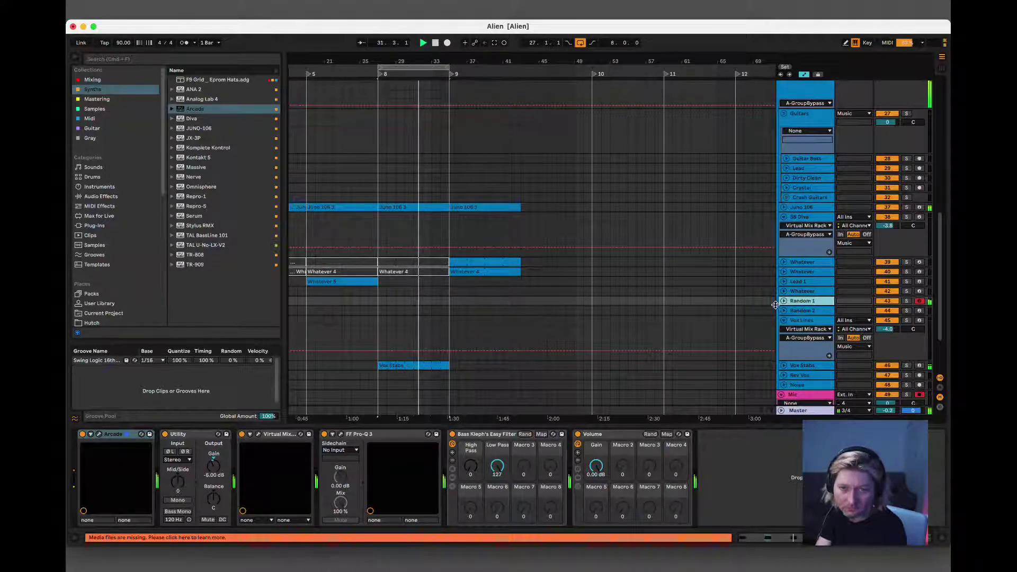
pyautogui.doubleClick(382, 300)
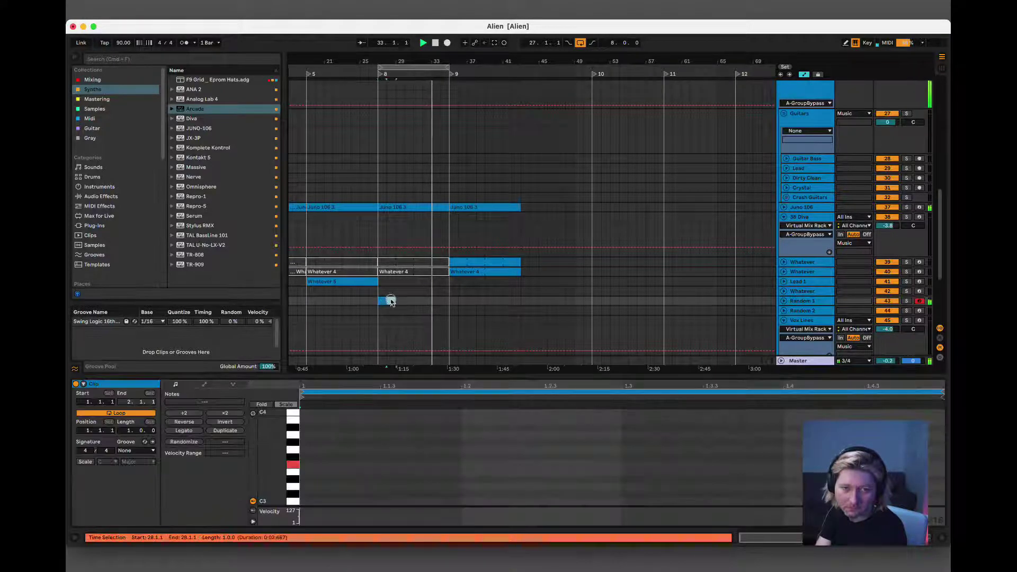
pyautogui.doubleClick(319, 465)
pyautogui.moveTo(337, 465); pyautogui.dragTo(949, 480)
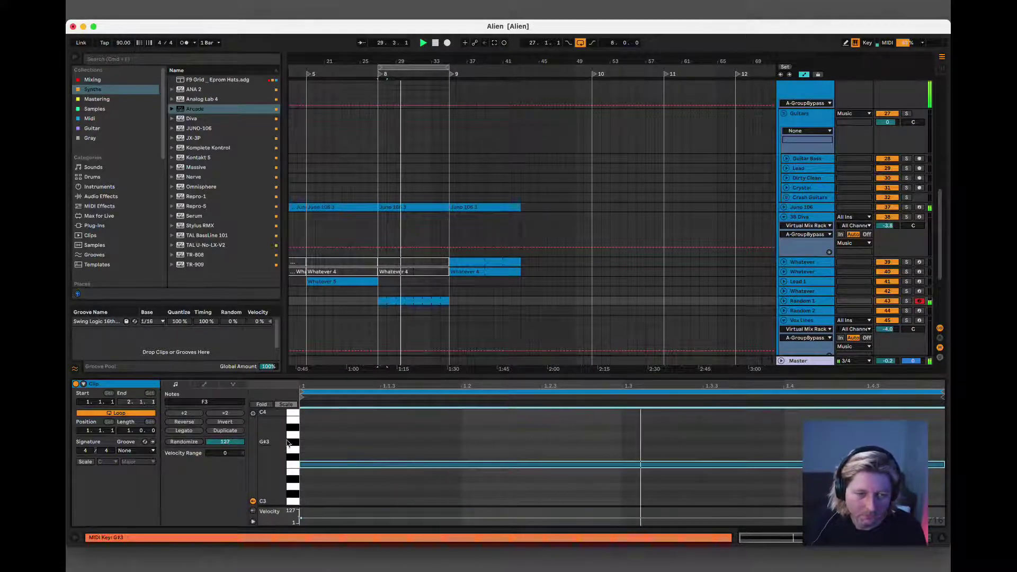
# - Duplicate the clip's loop to eight bars, extend the first F3 note across the full length, and close the clip view
pyautogui.click(219, 433)
pyautogui.click(219, 433)
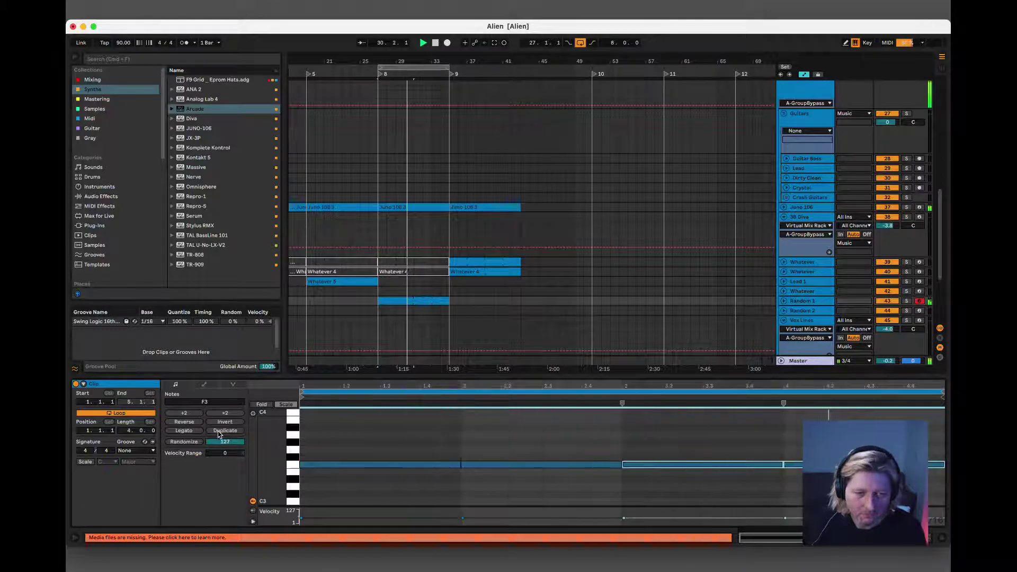
pyautogui.click(219, 433)
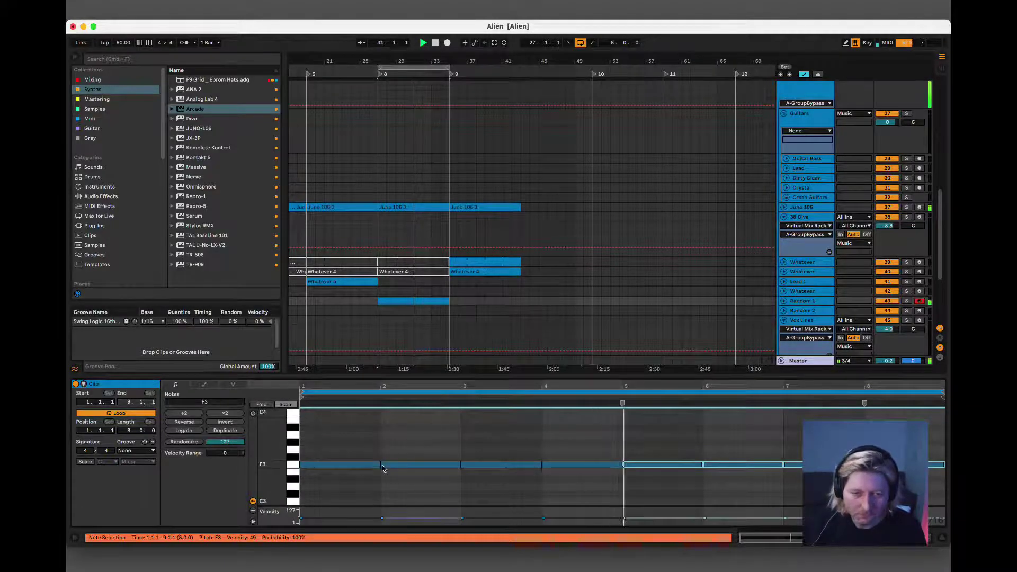
pyautogui.moveTo(380, 468); pyautogui.dragTo(948, 494)
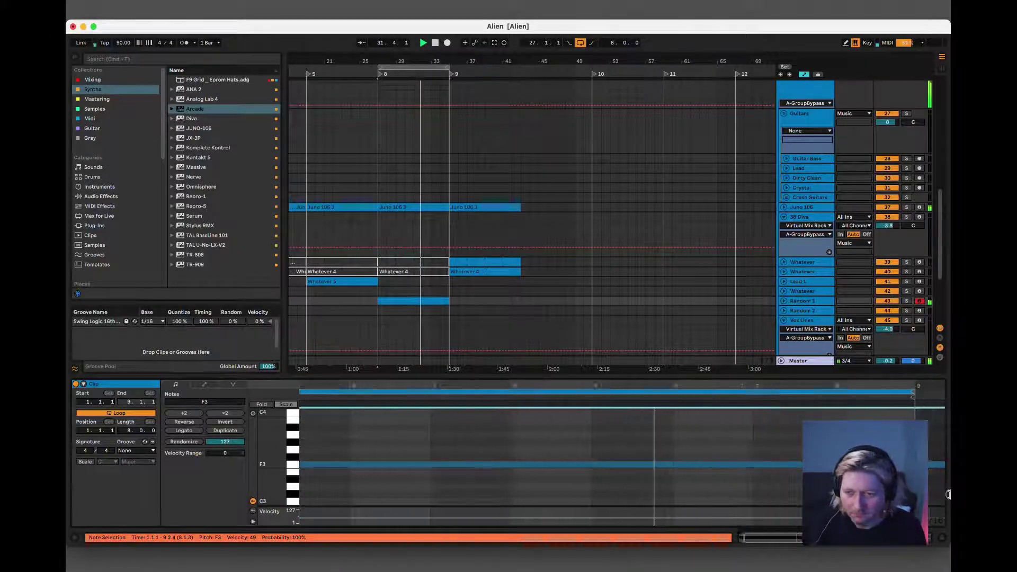
pyautogui.press('super+alt+l')
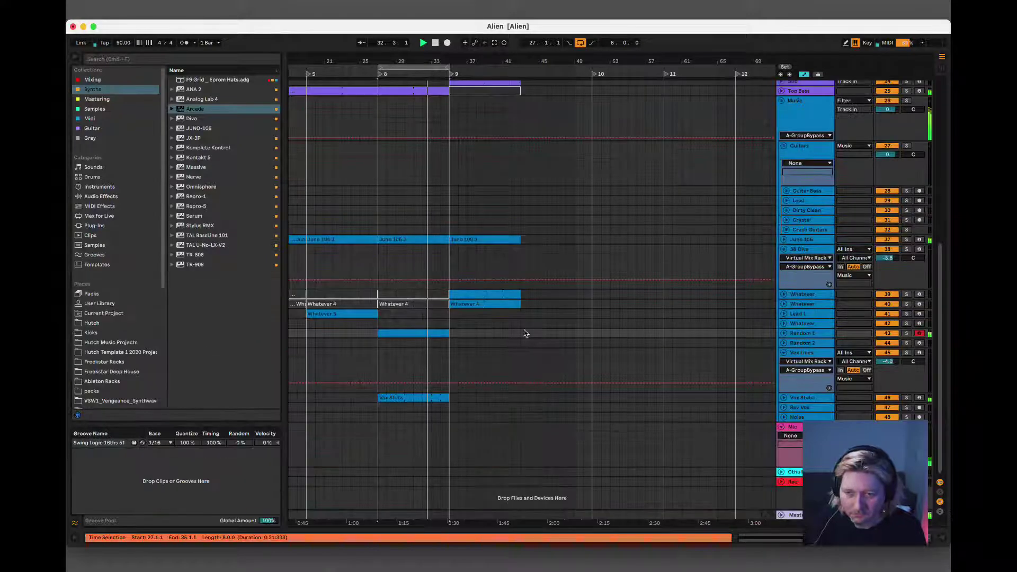
# - Lower the Random 1 track volume to -3.2 dB and rename the track Feedback
pyautogui.click(784, 333)
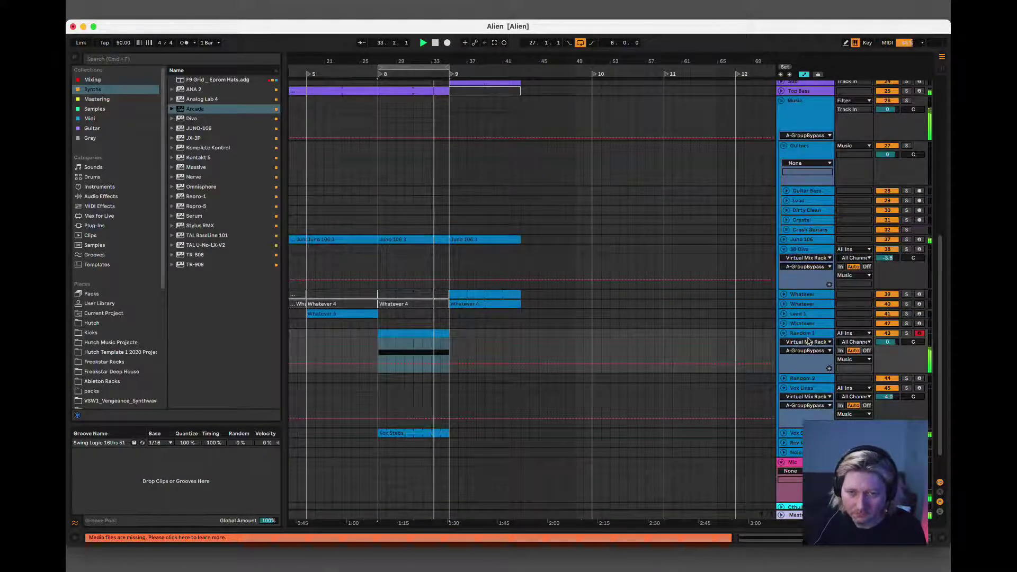
pyautogui.moveTo(888, 342); pyautogui.dragTo(886, 346)
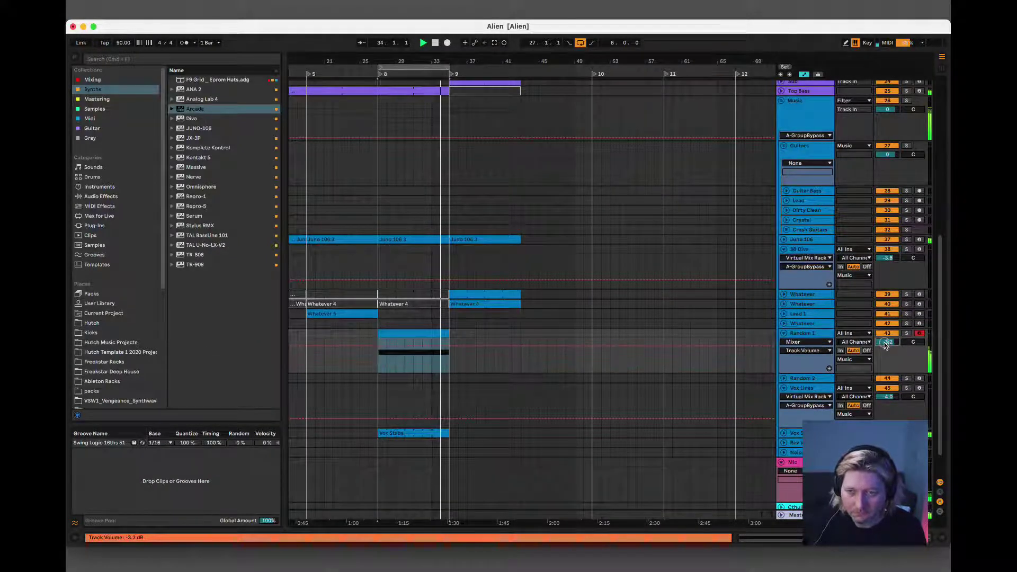
pyautogui.click(810, 335)
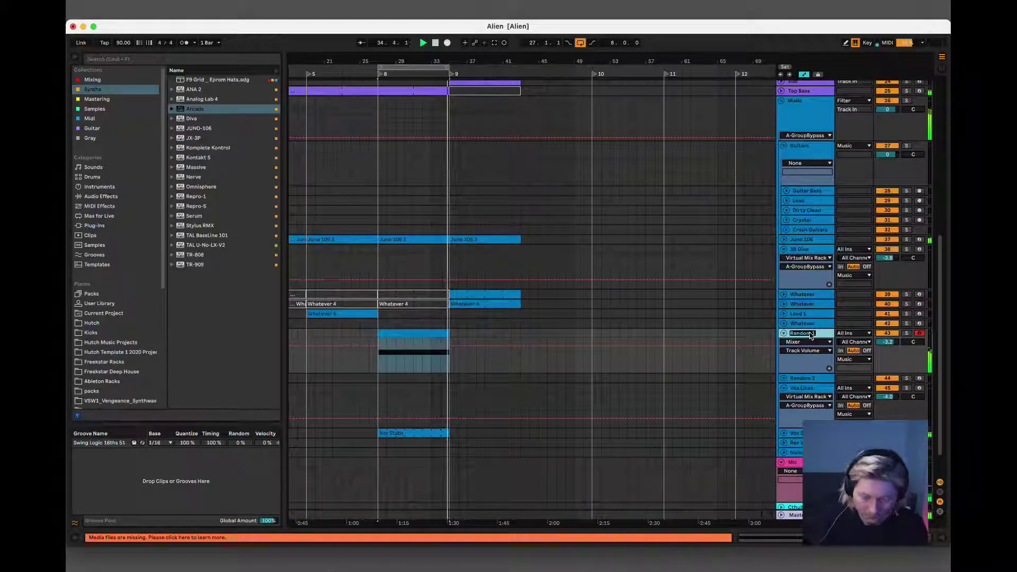
pyautogui.write('Feedback')
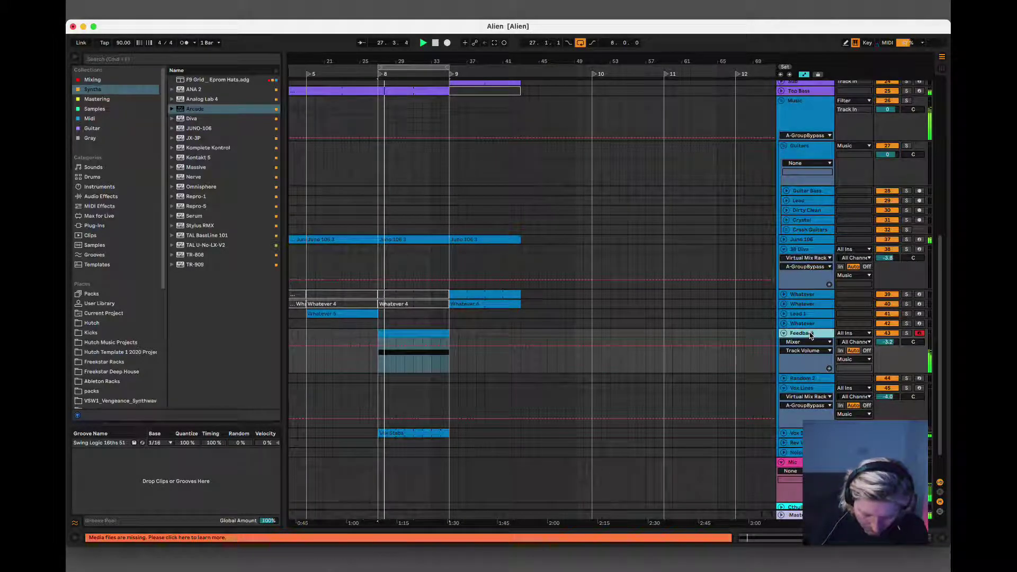
pyautogui.click(783, 333)
# - Open Arcade on the Vox Lines track and load the Solars kit from the weekly sampler kits
pyautogui.click(804, 343)
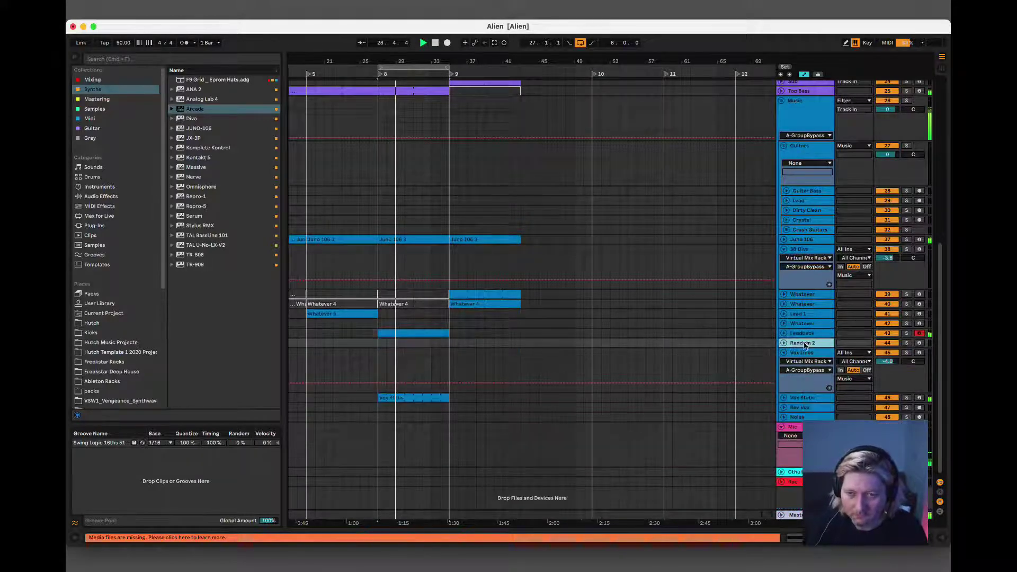
pyautogui.click(803, 353)
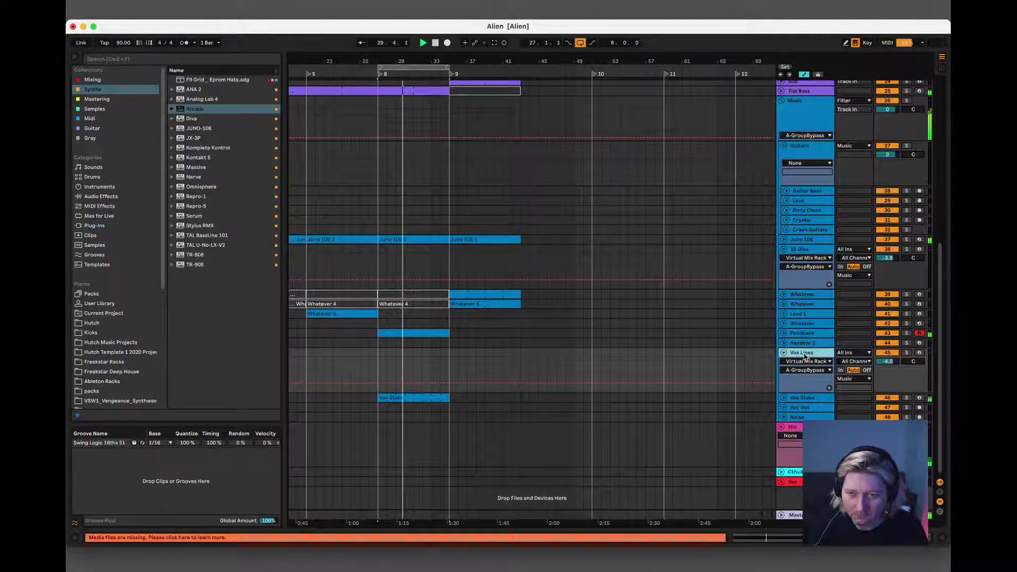
pyautogui.hotkey('shift', 'Tab')
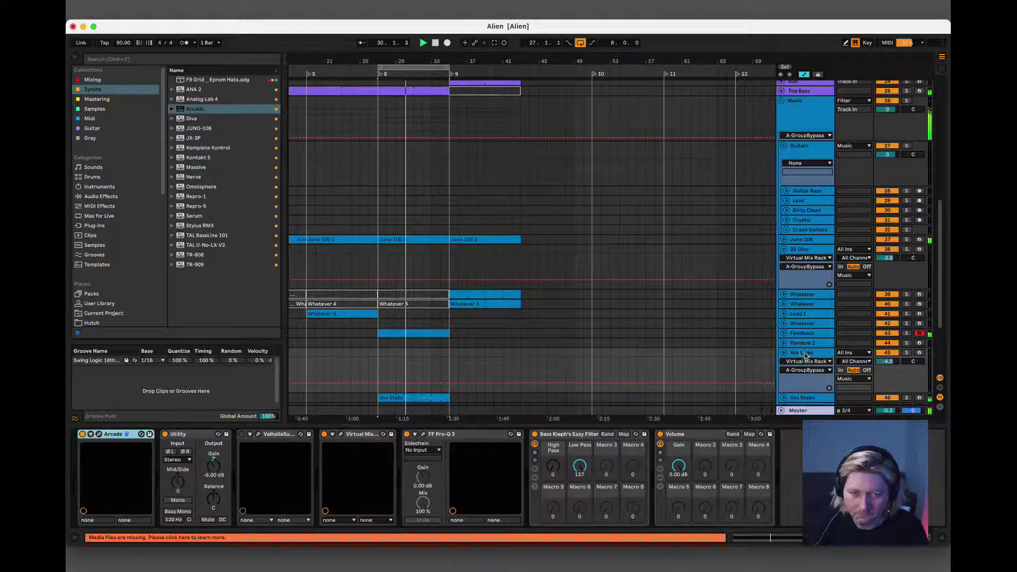
pyautogui.click(99, 434)
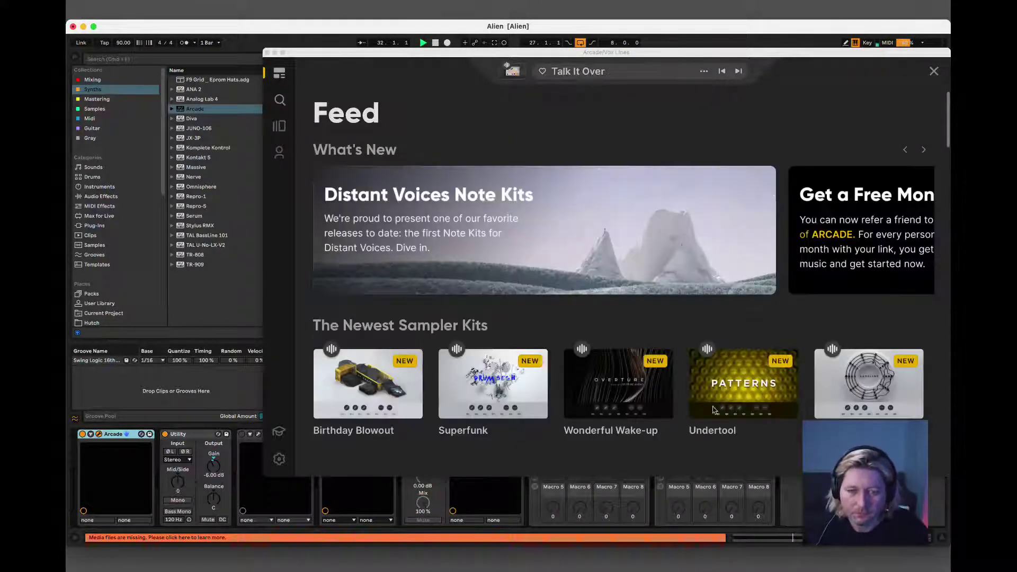
pyautogui.scroll(-3, 757, 406)
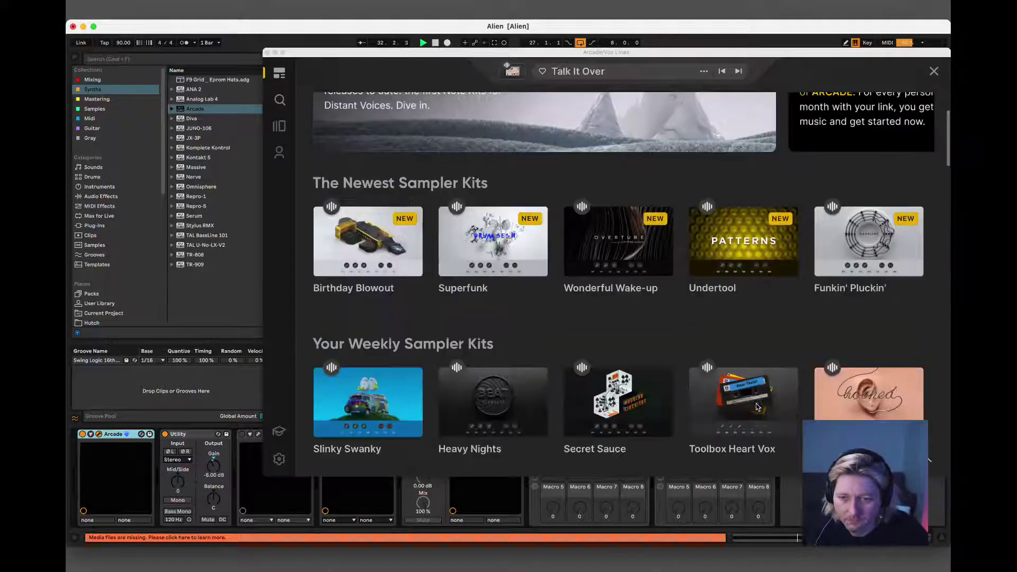
pyautogui.click(863, 400)
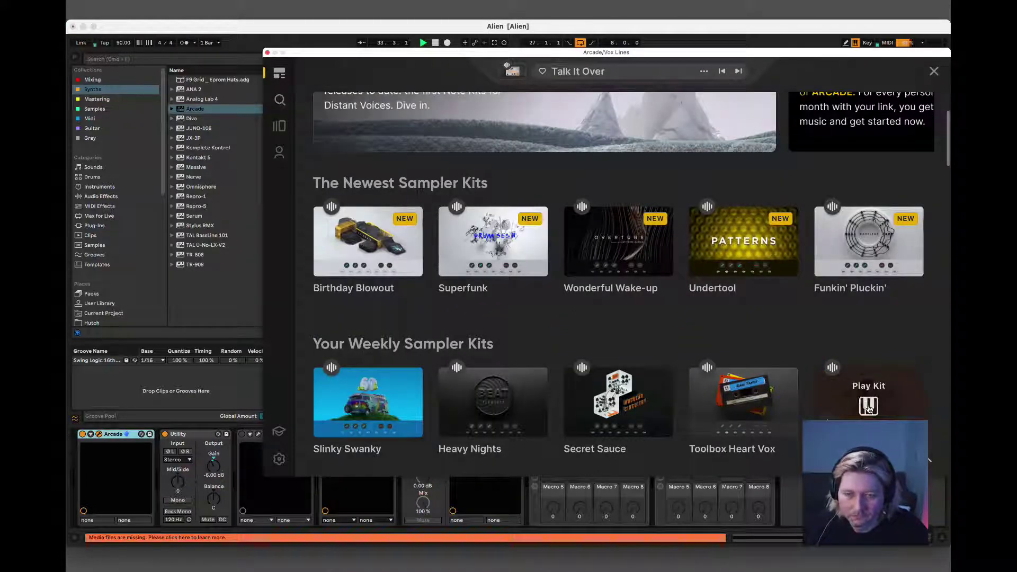
pyautogui.click(869, 407)
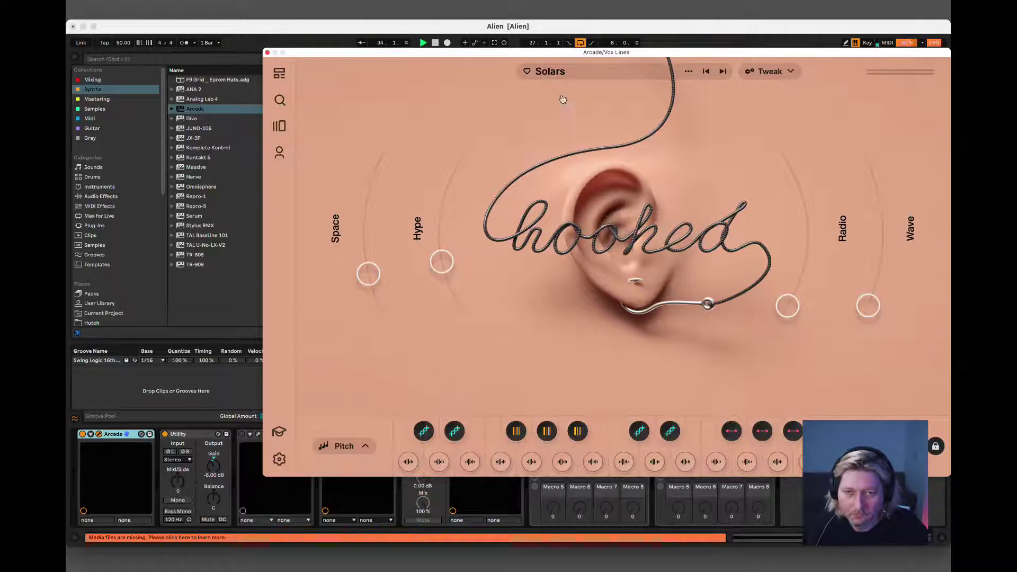
# - Reposition the Arcade window, set its session key to E Maj, and close it
pyautogui.moveTo(537, 52); pyautogui.dragTo(403, 43)
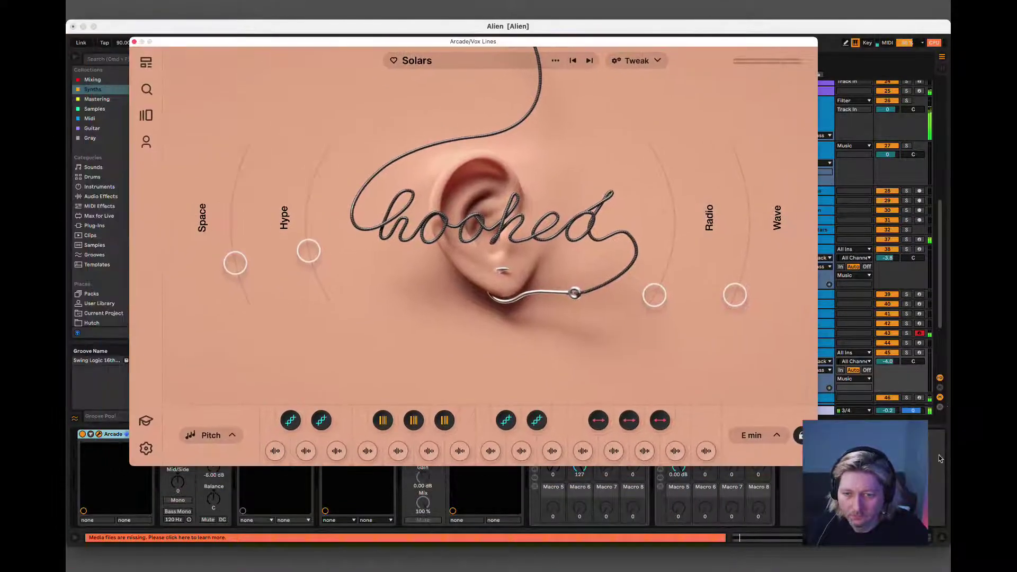
pyautogui.click(763, 438)
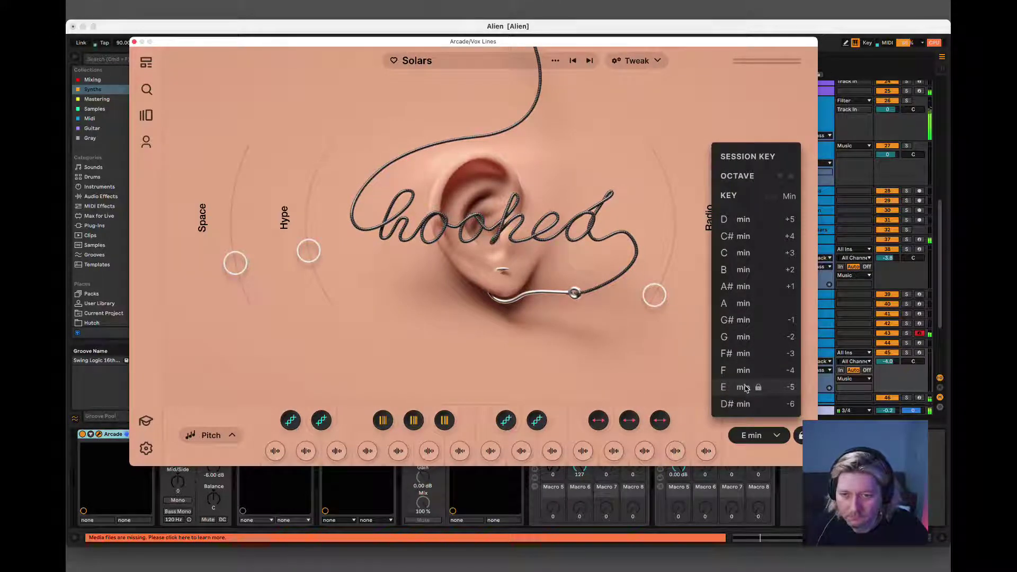
pyautogui.click(771, 196)
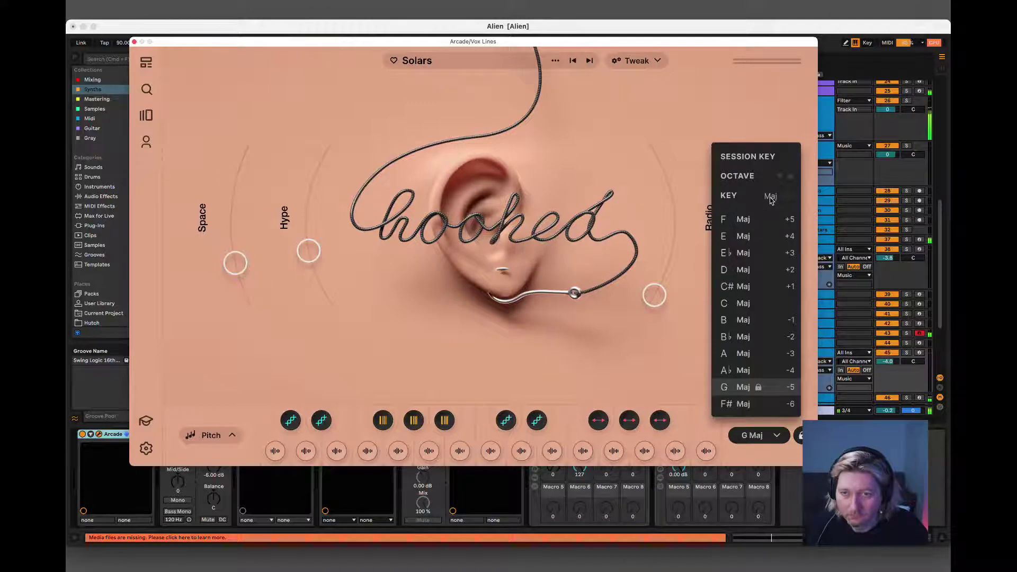
pyautogui.click(743, 238)
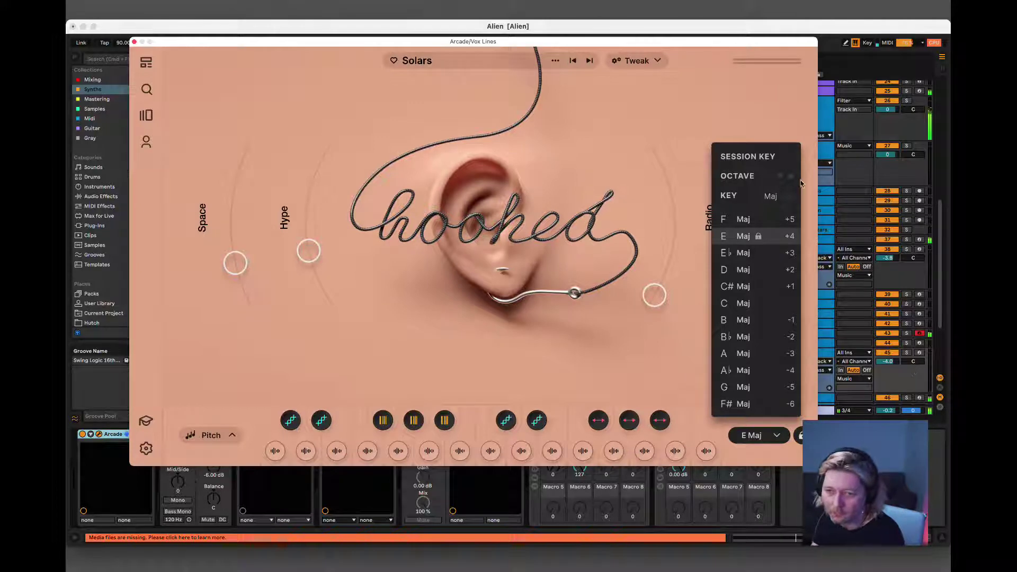
pyautogui.click(134, 43)
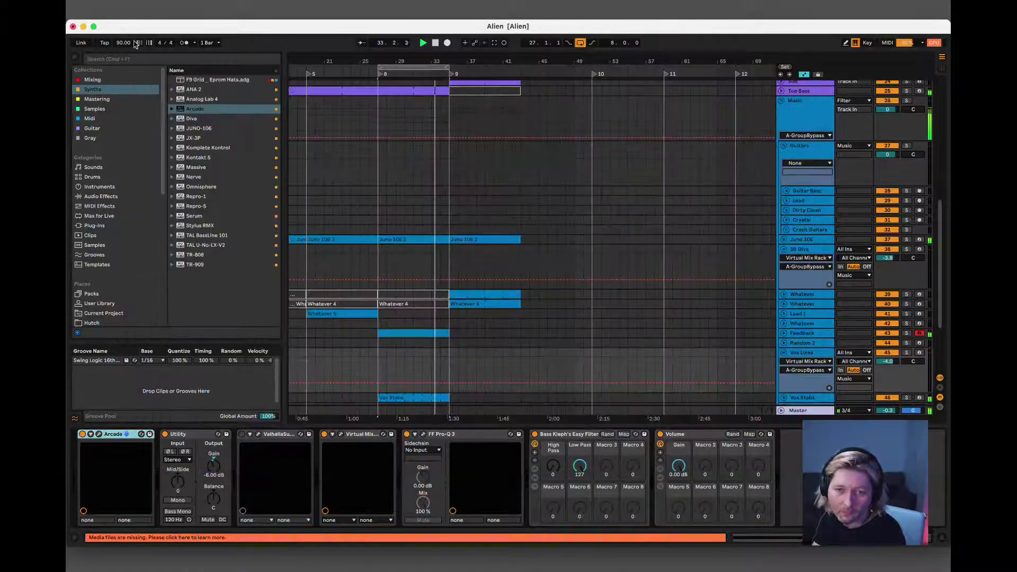
# - Arm the Vox Lines track for recording and lower its volume to -5.2 dB
pyautogui.click(809, 344)
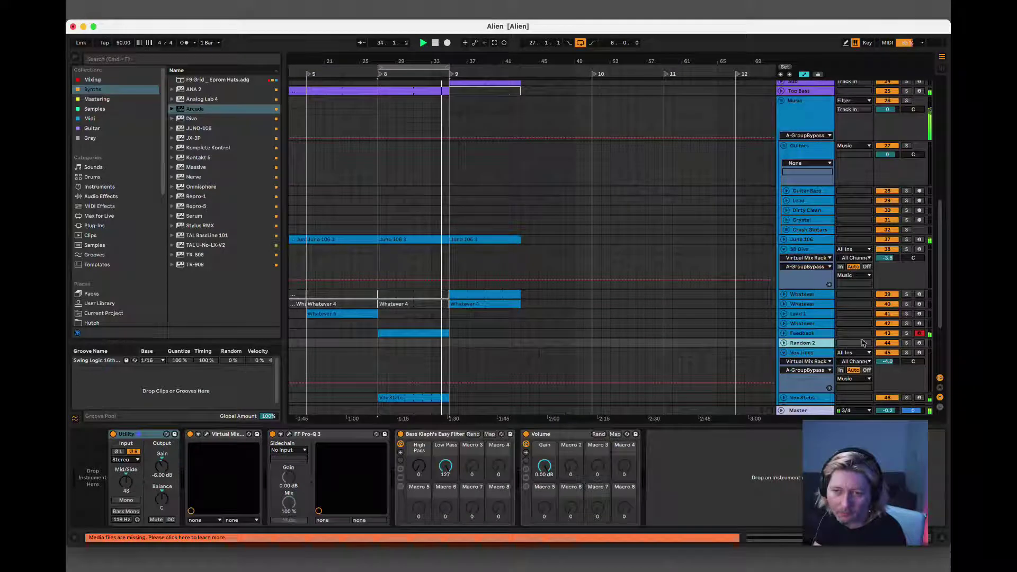
pyautogui.click(817, 354)
pyautogui.click(919, 353)
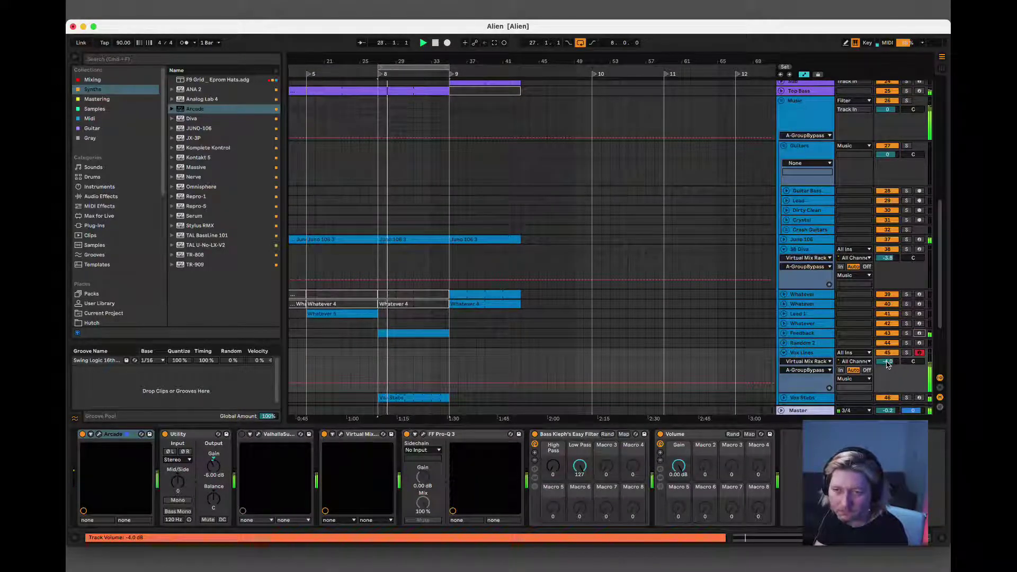
pyautogui.moveTo(888, 364); pyautogui.dragTo(888, 372)
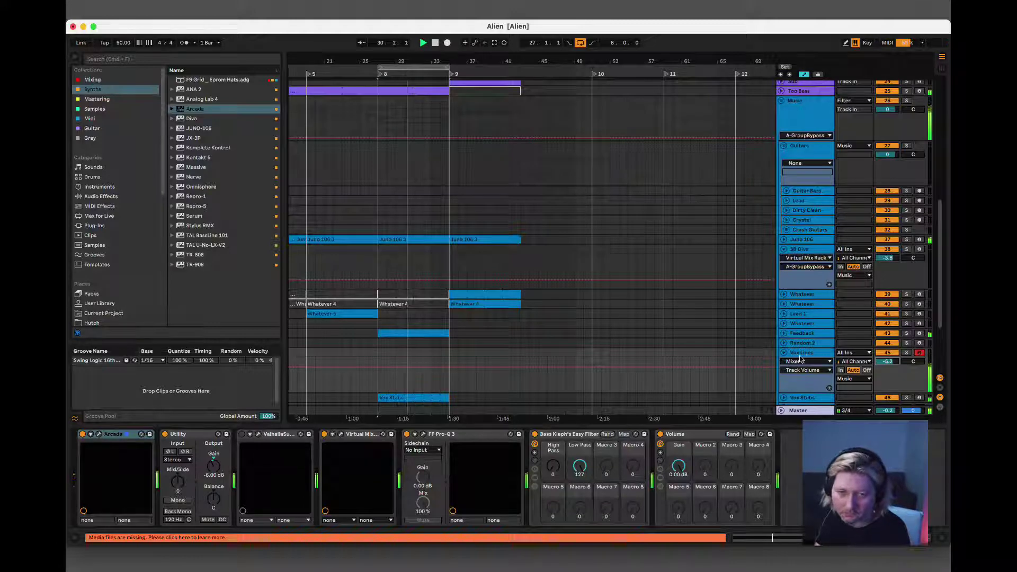
pyautogui.click(781, 360)
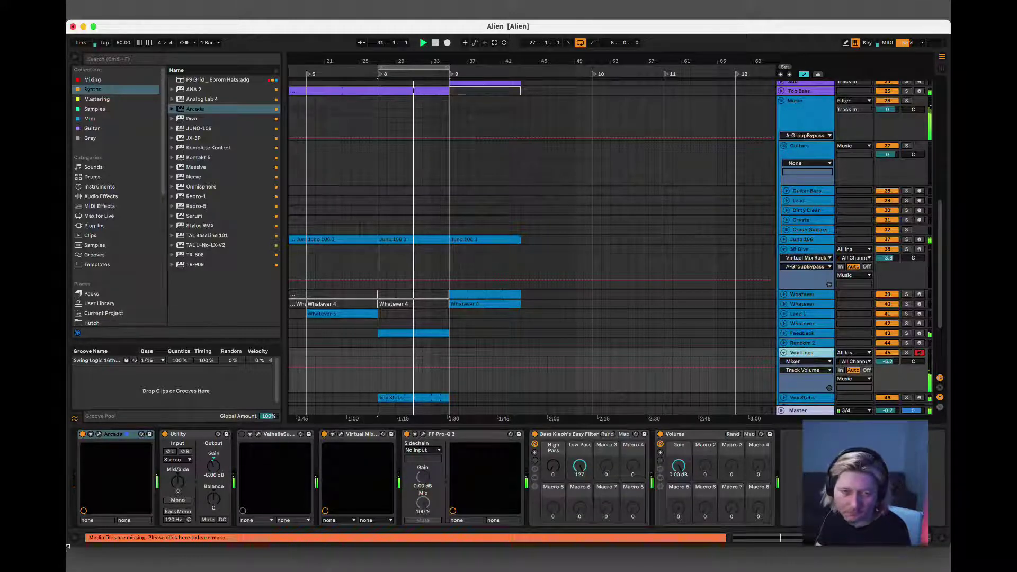
# - Reopen Arcade on Vox Lines, audition neighbouring kits up to Toolbox Heart Vox, and open the Lines library
pyautogui.click(99, 434)
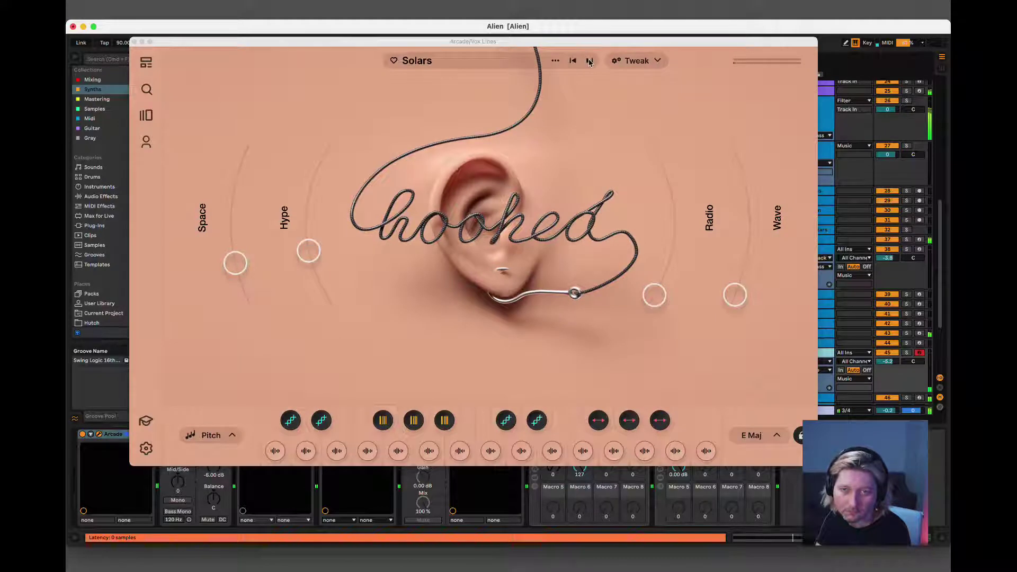
pyautogui.click(590, 60)
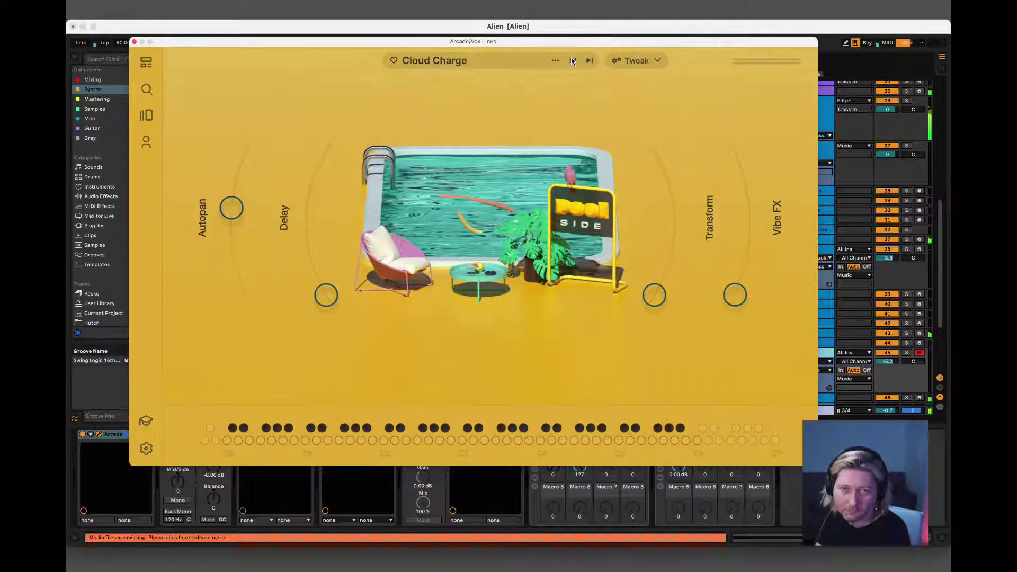
pyautogui.click(573, 61)
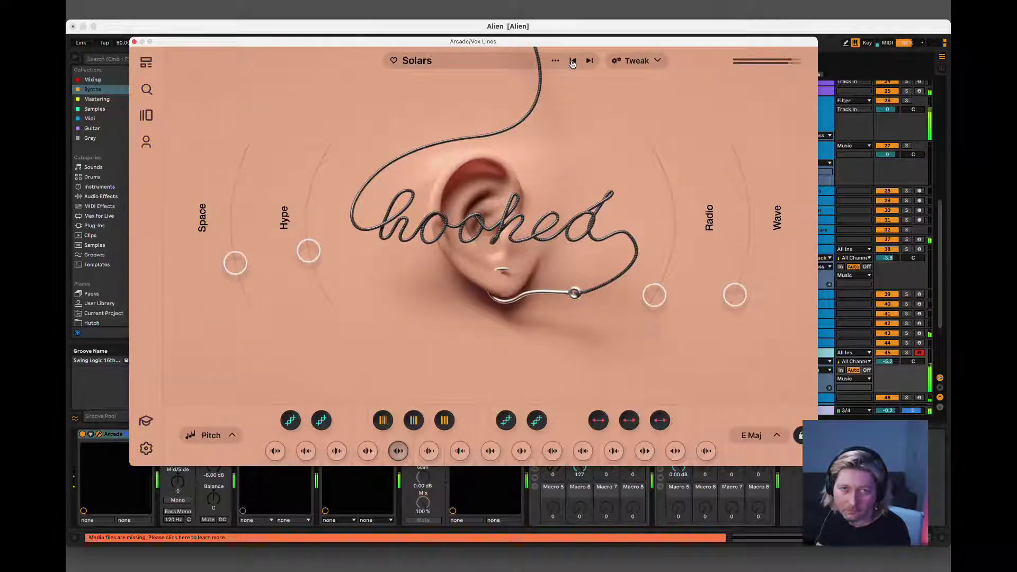
pyautogui.click(573, 61)
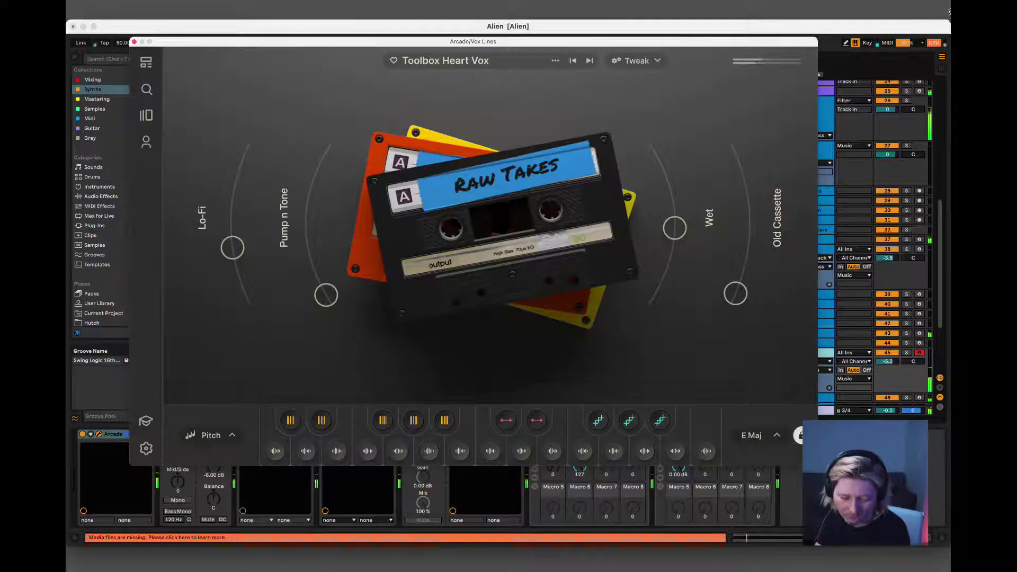
pyautogui.click(146, 115)
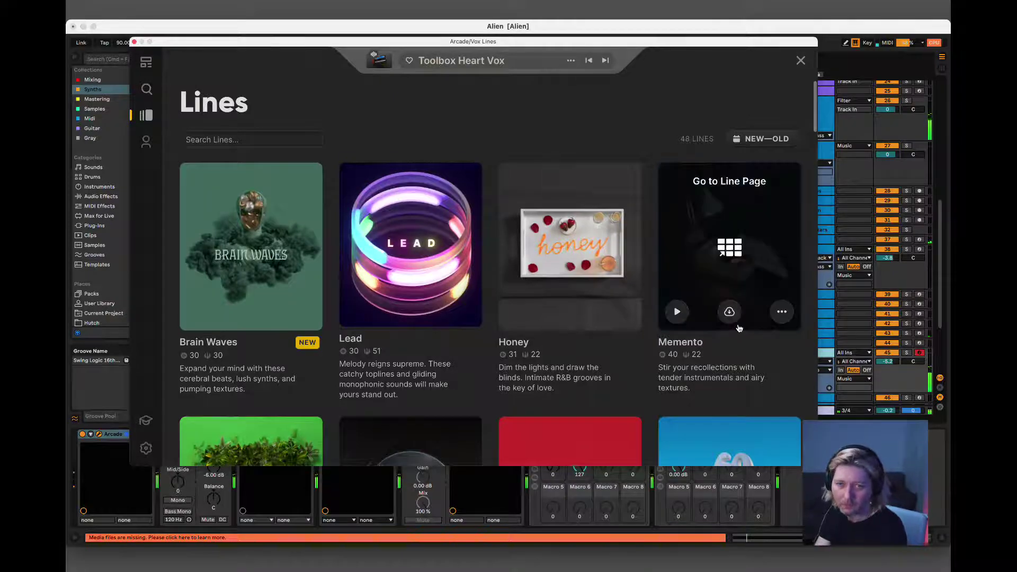
# - Find the Hooked line in the Lines library and load its Irresistible sampler kit
pyautogui.scroll(-5, 546, 328)
pyautogui.scroll(-20, 543, 341)
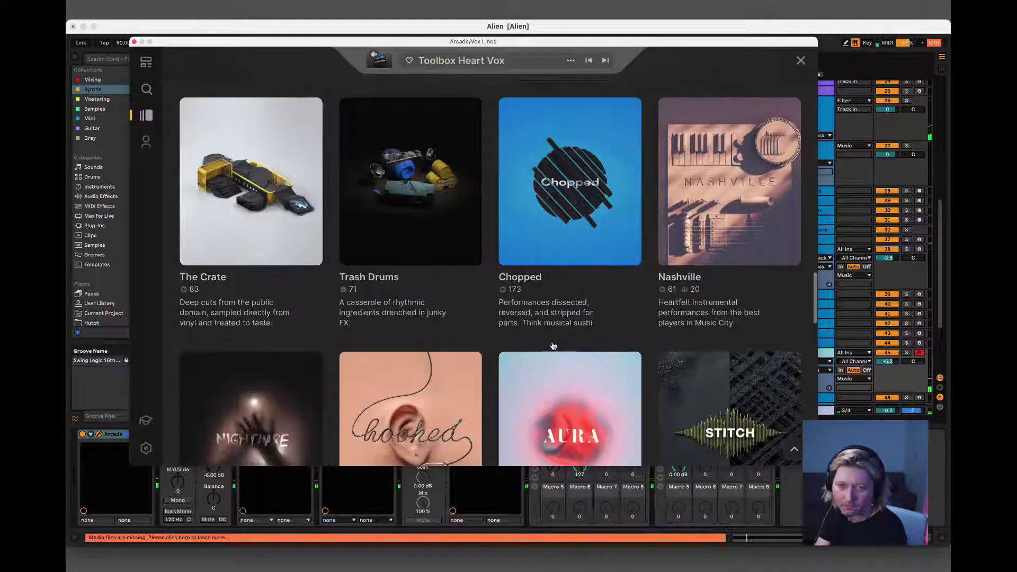
pyautogui.click(434, 406)
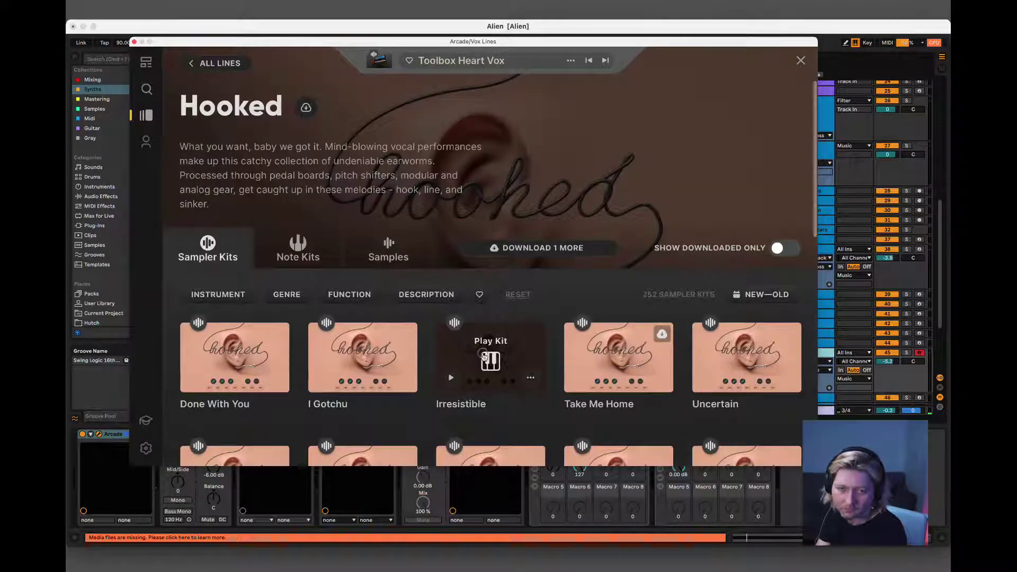
pyautogui.click(485, 359)
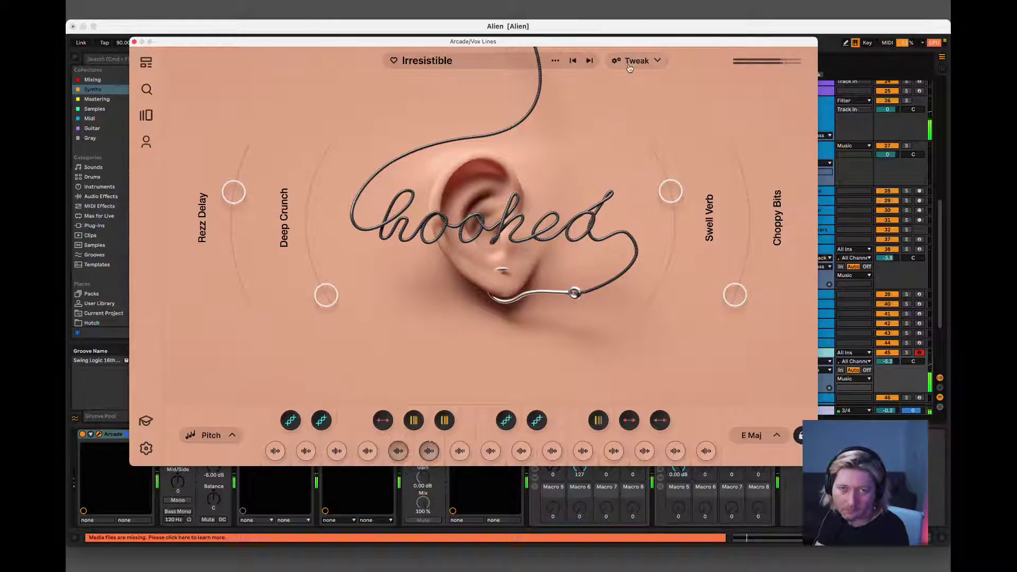
# - Audition the kits that follow Irresistible, up to Guilt Trip, and settle on Glimmer of Hope
pyautogui.click(588, 61)
pyautogui.click(589, 62)
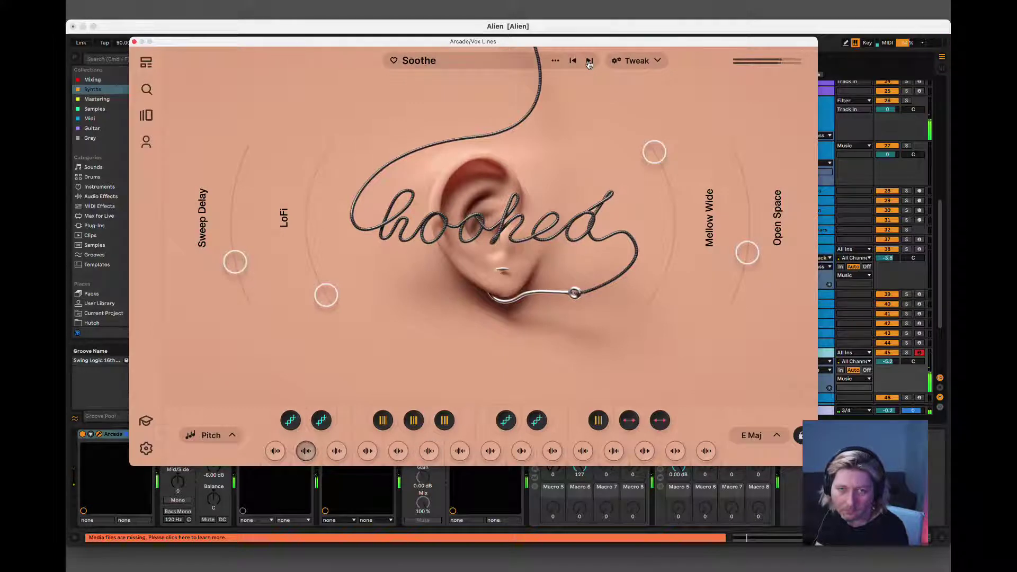
pyautogui.click(589, 62)
pyautogui.click(589, 62)
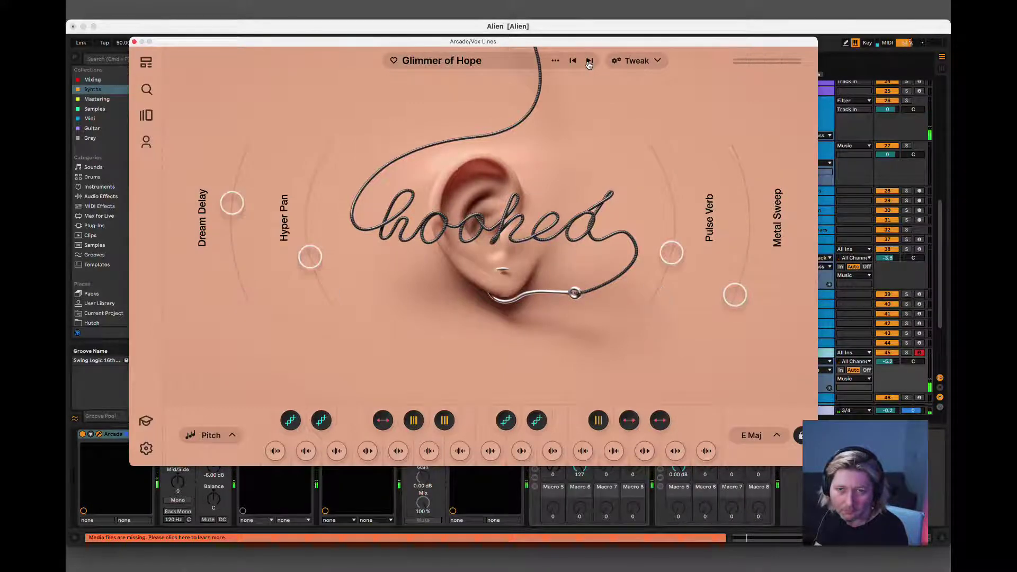
pyautogui.click(589, 62)
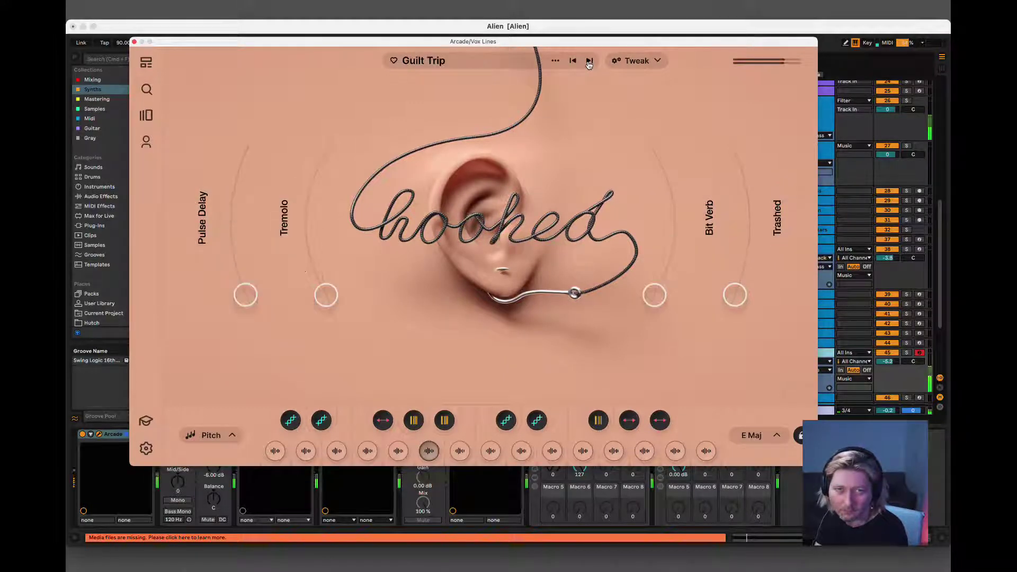
pyautogui.click(574, 61)
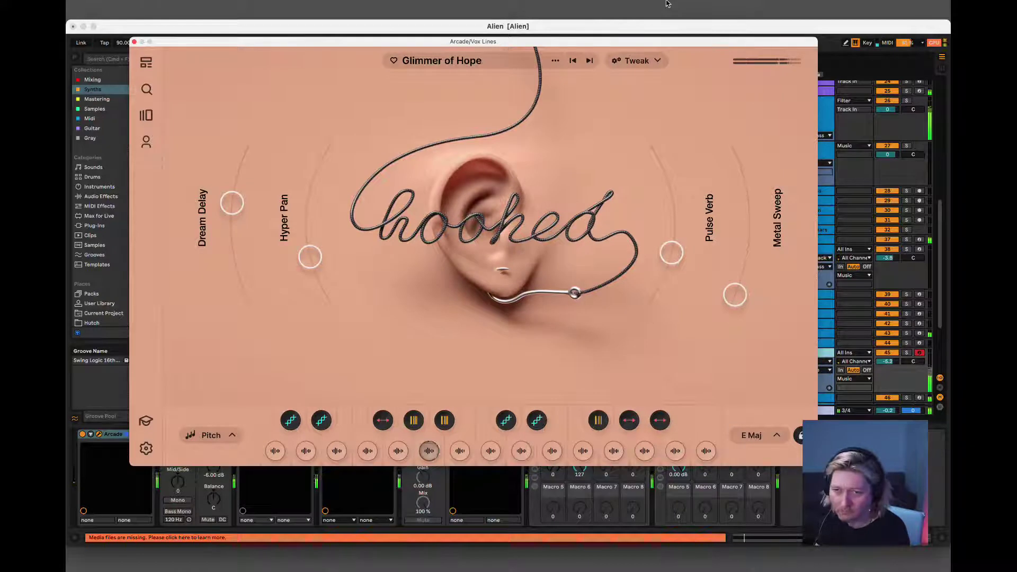
# - Set the Vox Lines track volume to 0 dB and record a vocal part over the loop from bar 27
pyautogui.moveTo(889, 366); pyautogui.dragTo(889, 364)
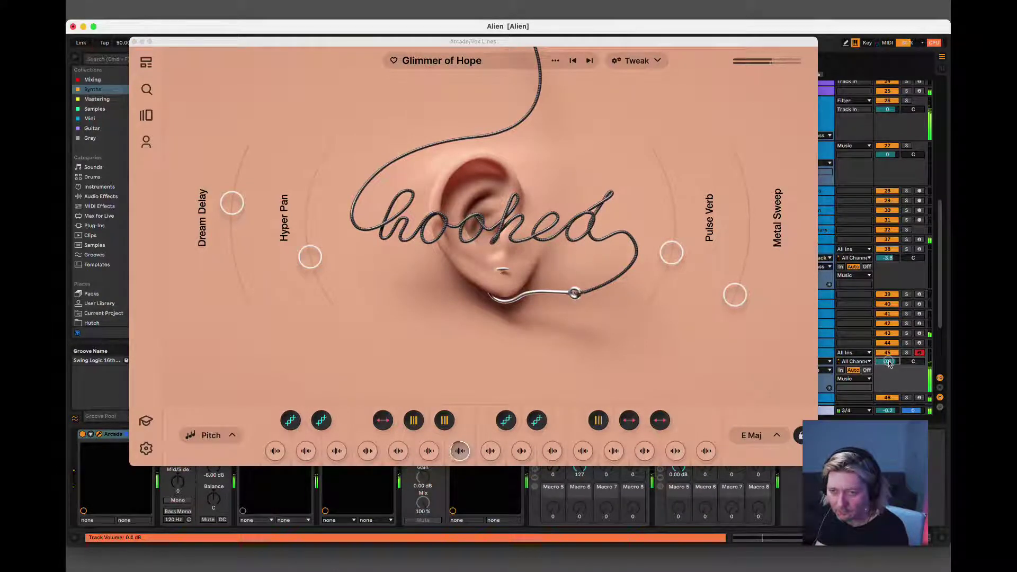
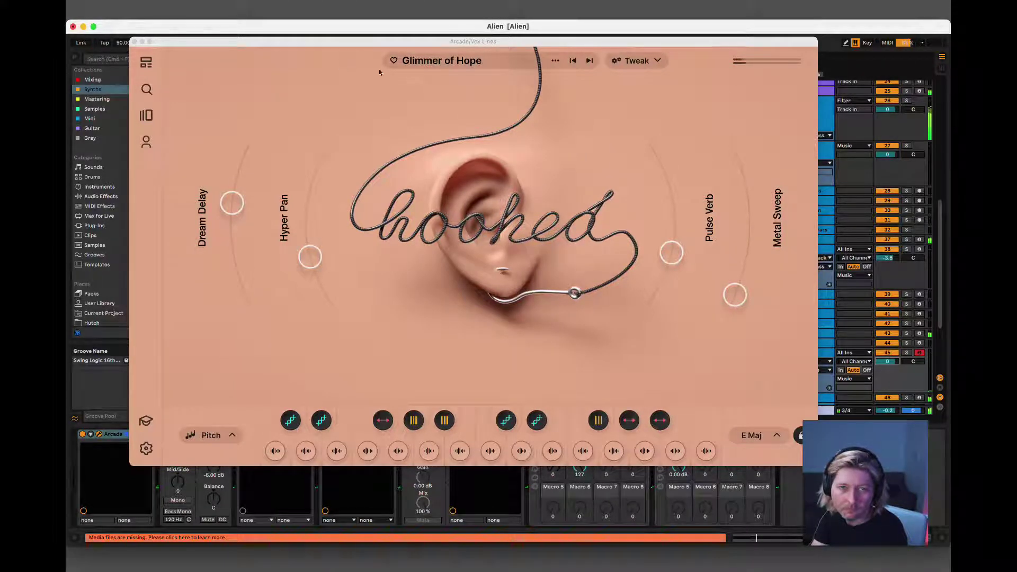
pyautogui.click(133, 41)
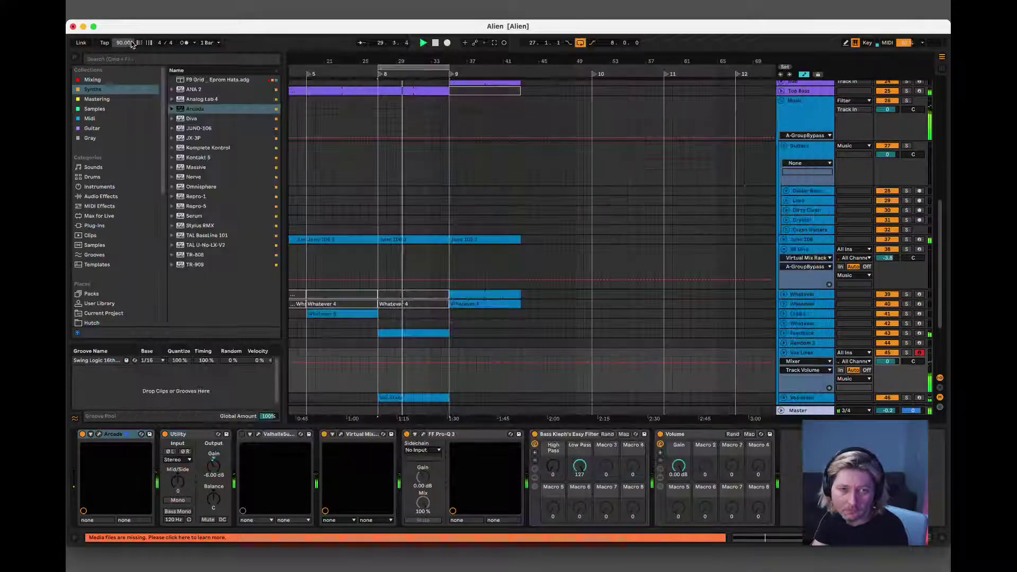
pyautogui.click(446, 43)
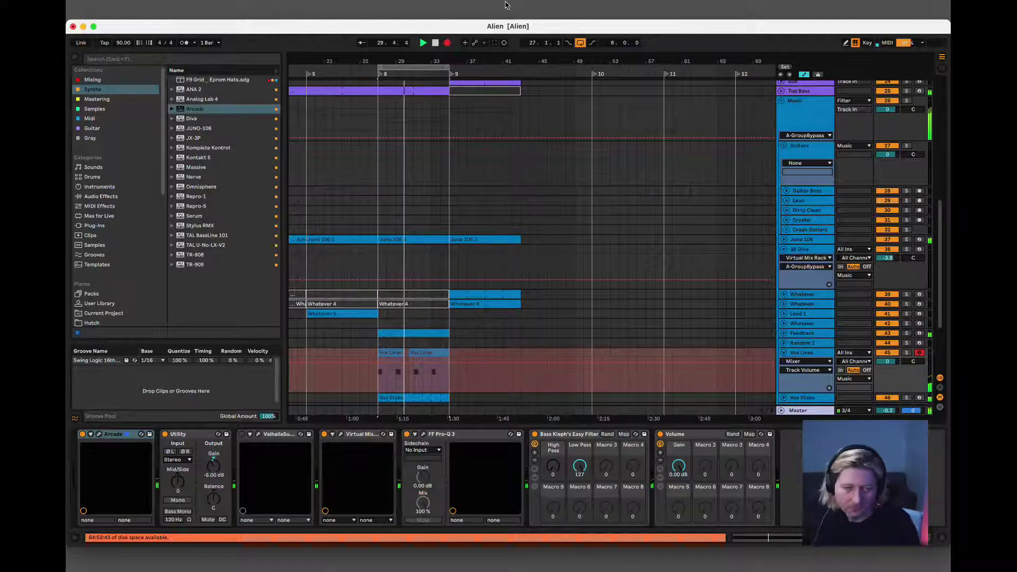
pyautogui.press('space')
# - Consolidate the recorded Vox Lines clips into one eight-bar clip from bar 27 and check its notes
pyautogui.click(423, 357)
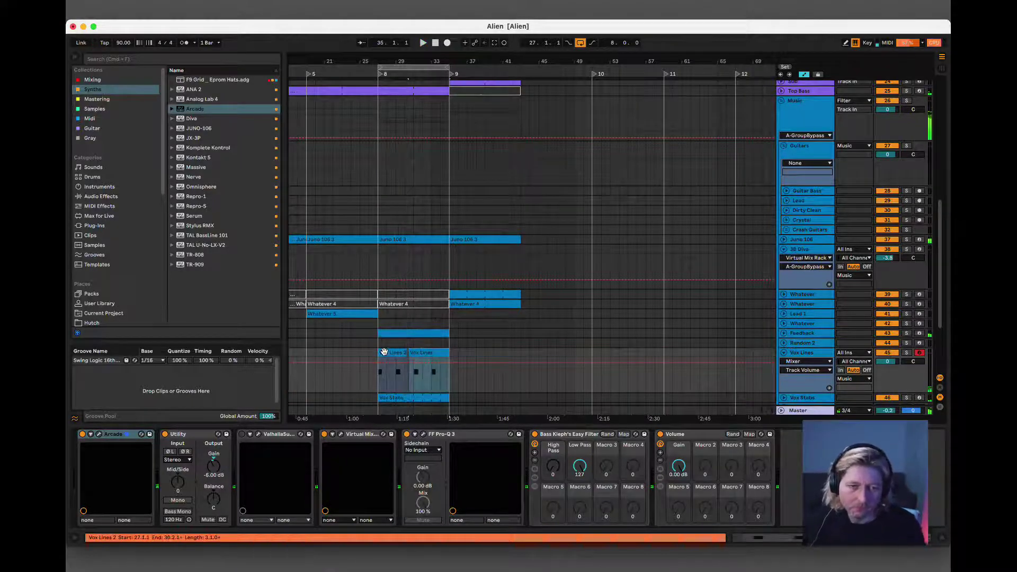
pyautogui.click(385, 352)
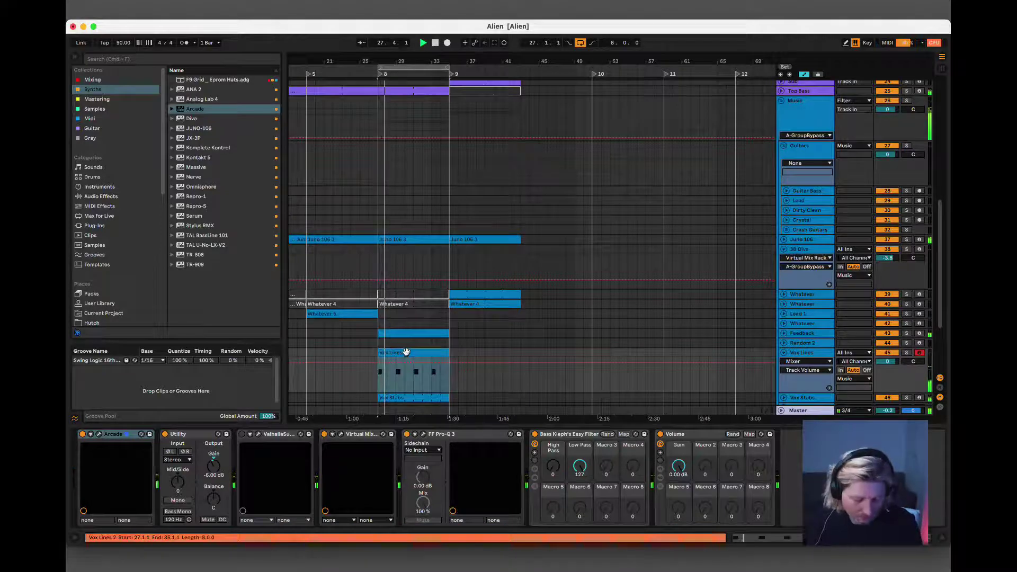
pyautogui.doubleClick(406, 352)
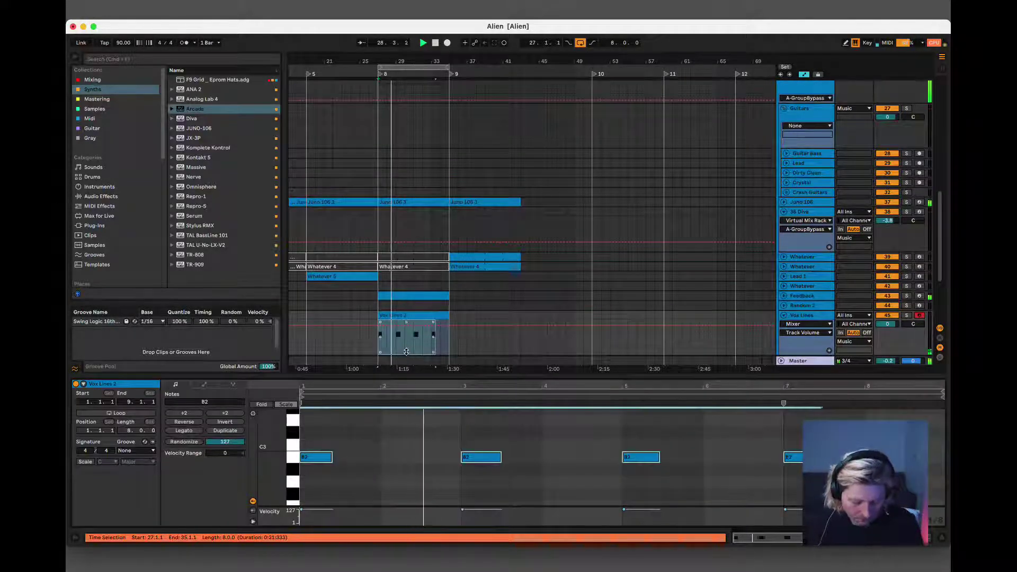
pyautogui.press('super+alt+l')
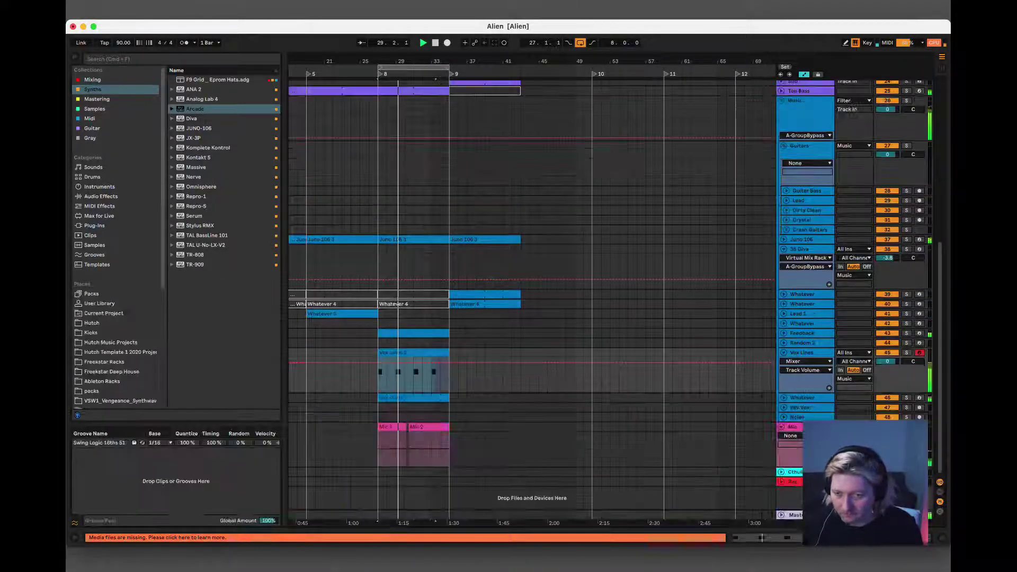
# - Fold the Vox Lines track and delete the recorded clips from the Mix track
pyautogui.click(783, 353)
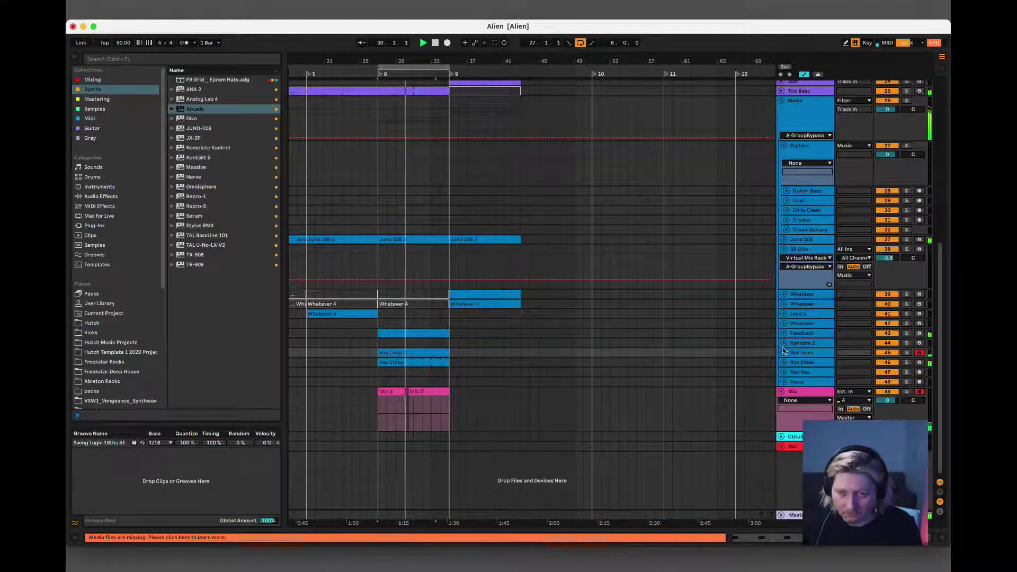
pyautogui.click(810, 323)
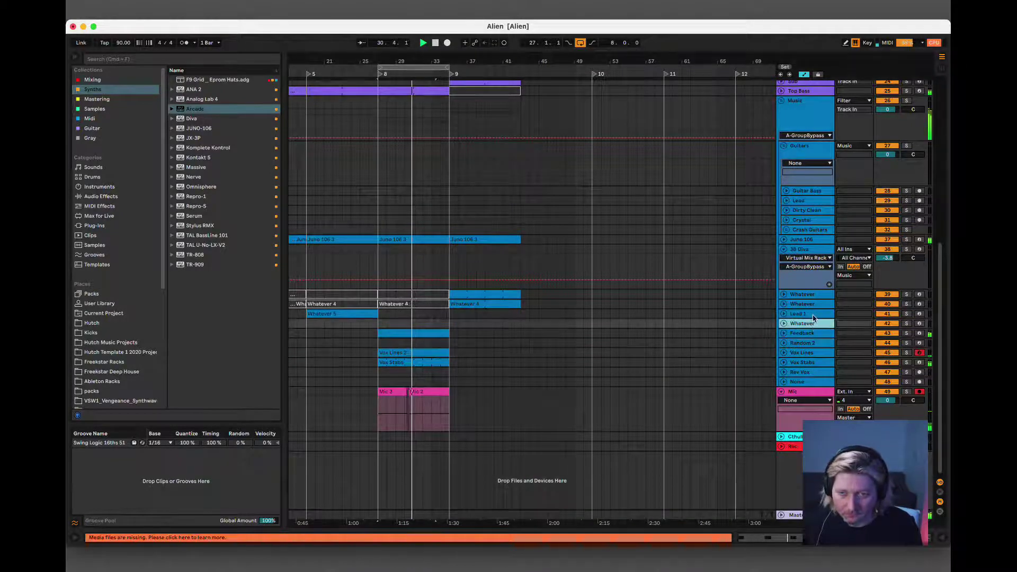
pyautogui.click(815, 314)
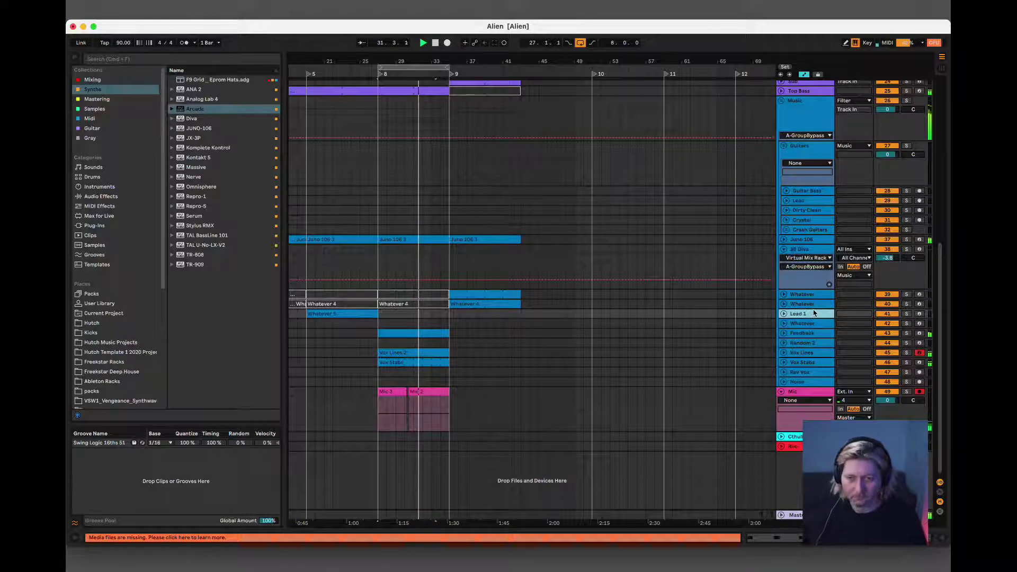
pyautogui.click(480, 398)
pyautogui.keyDown('shift'); pyautogui.click(352, 403); pyautogui.keyUp('shift')
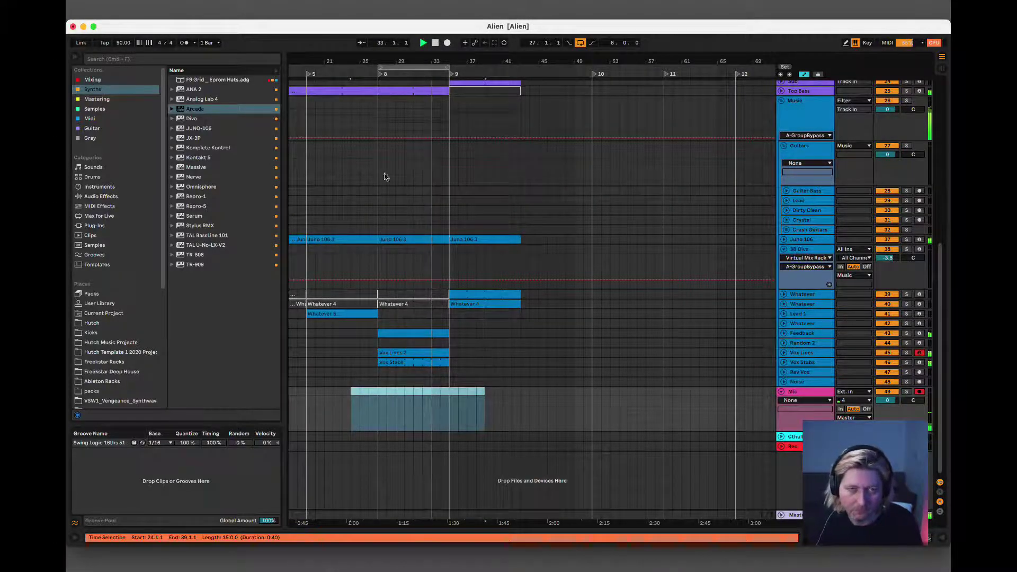
# - Deactivate the Multi Toms and Sim Tom clips between bars 21 and 27
pyautogui.scroll(5, 382, 139)
pyautogui.moveTo(345, 55); pyautogui.dragTo(348, 50)
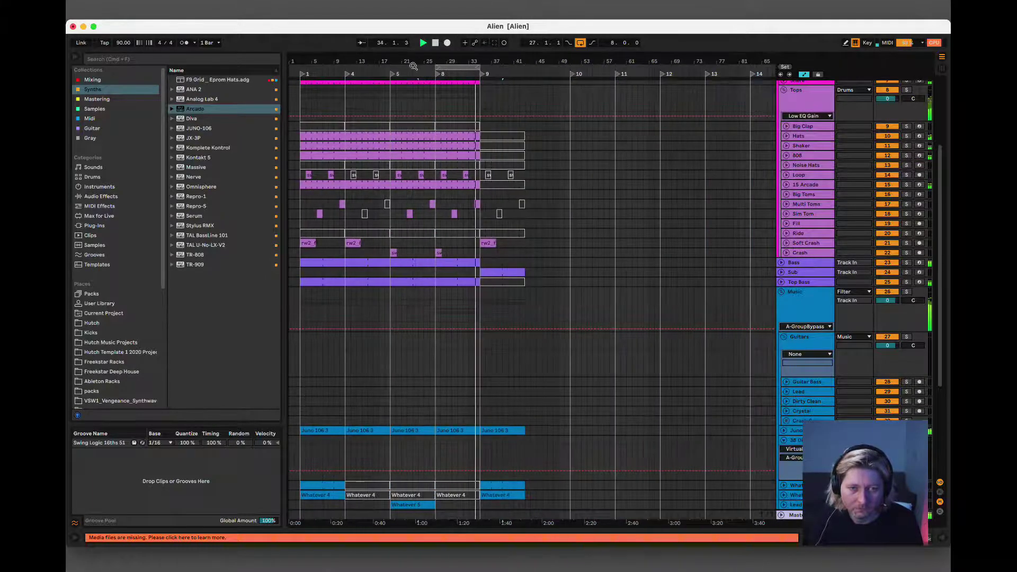
pyautogui.click(449, 200)
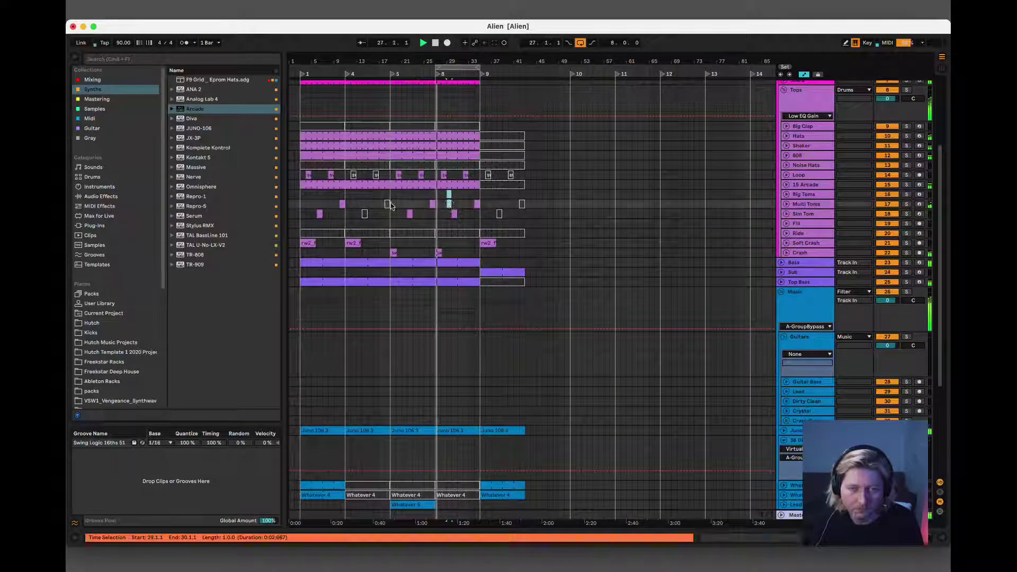
pyautogui.moveTo(435, 204); pyautogui.dragTo(402, 214)
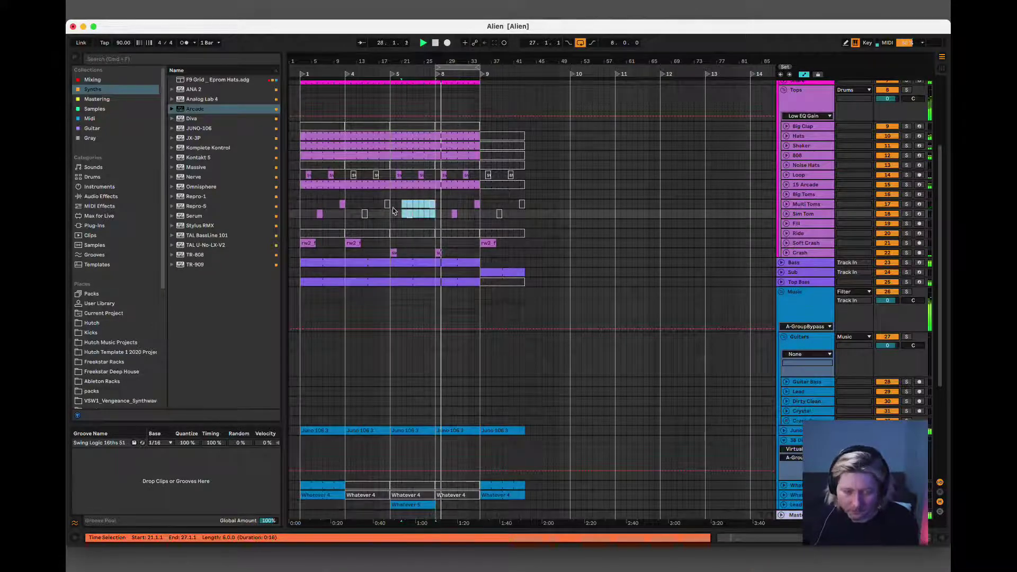
# - Play the arrangement from the first section and review bars 27 to 35 across the drum, bass and music tracks
pyautogui.click(299, 175)
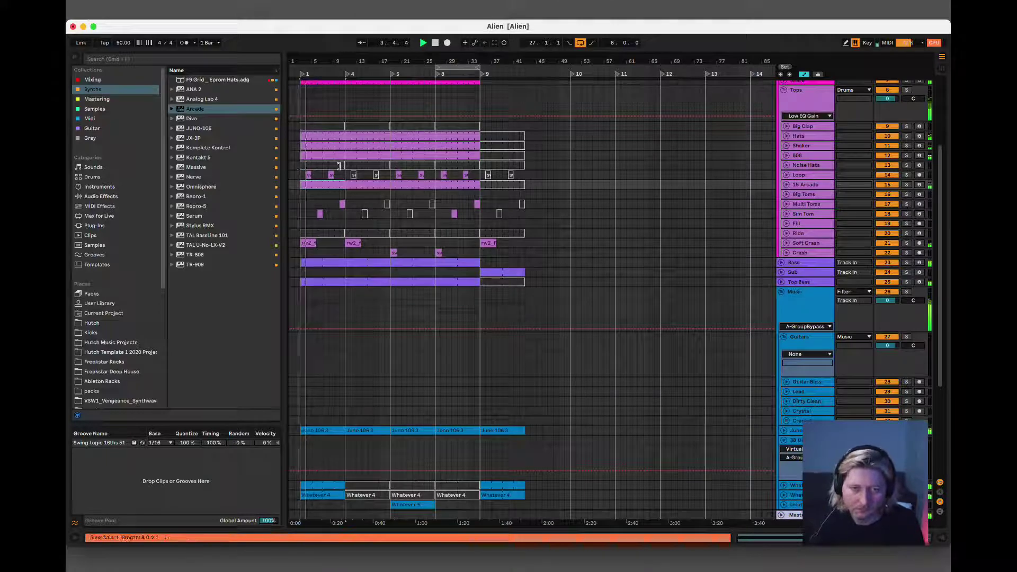
pyautogui.click(456, 127)
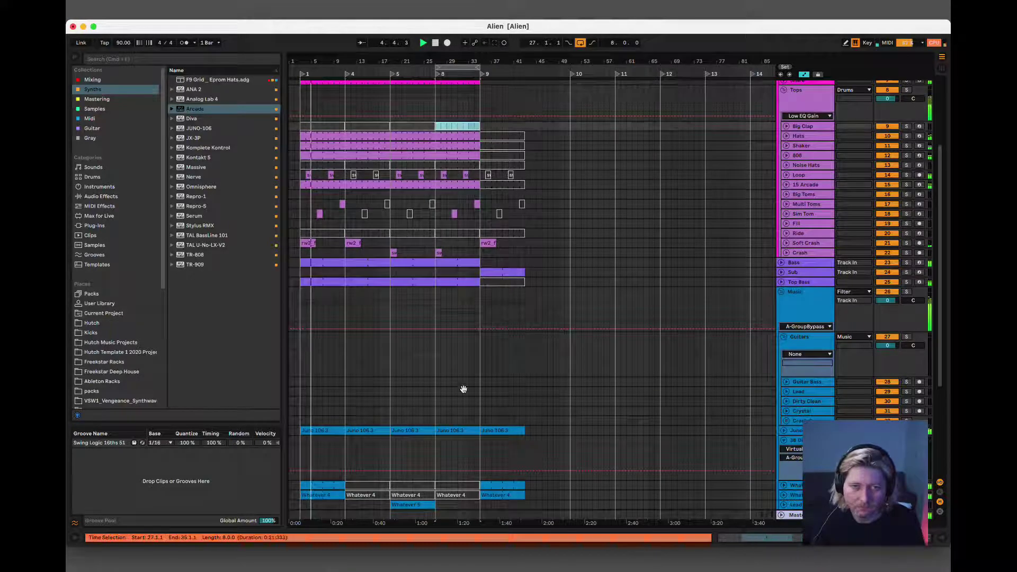
pyautogui.keyDown('shift'); pyautogui.click(462, 485); pyautogui.keyUp('shift')
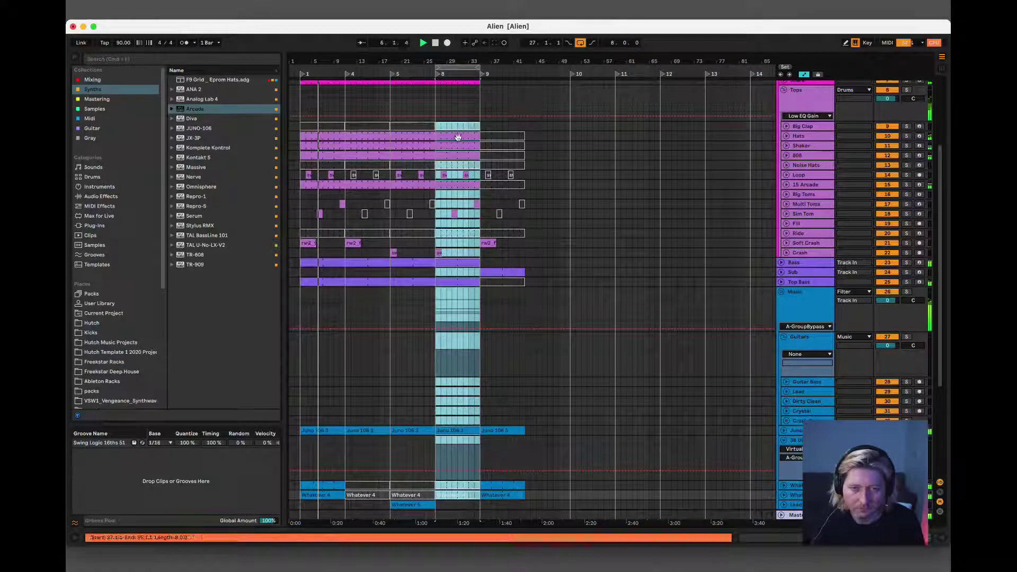
pyautogui.scroll(5, 454, 128)
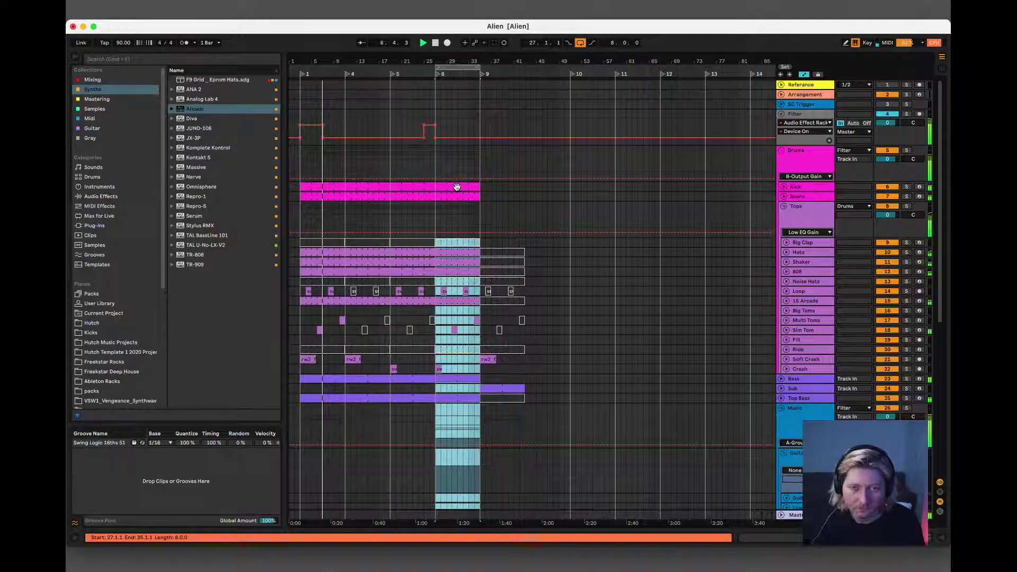
pyautogui.scroll(-3, 458, 189)
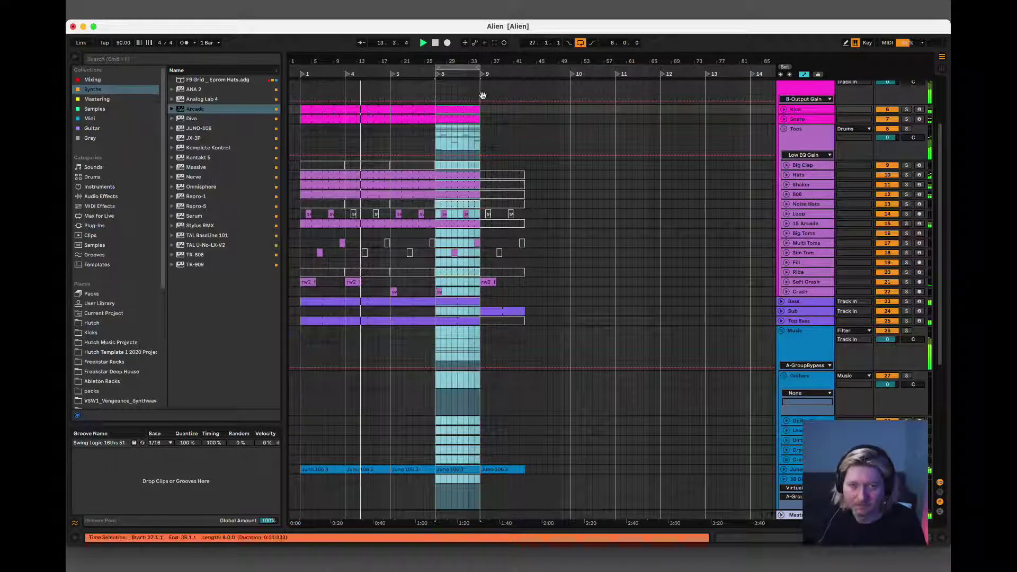
# - Turn off the arrangement loop and clear the multi-track selection of bars 27 to 35
pyautogui.click(581, 42)
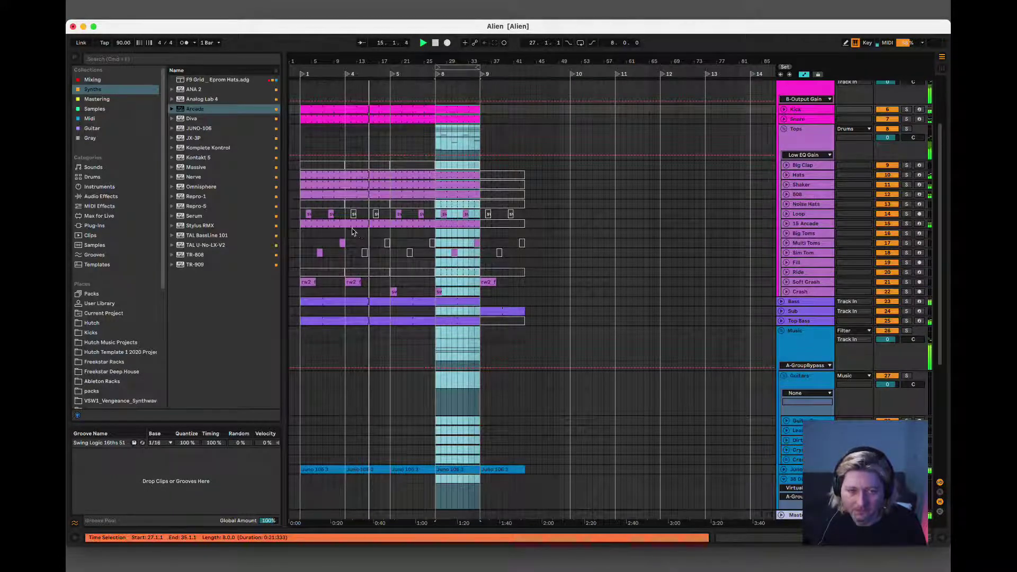
pyautogui.click(411, 226)
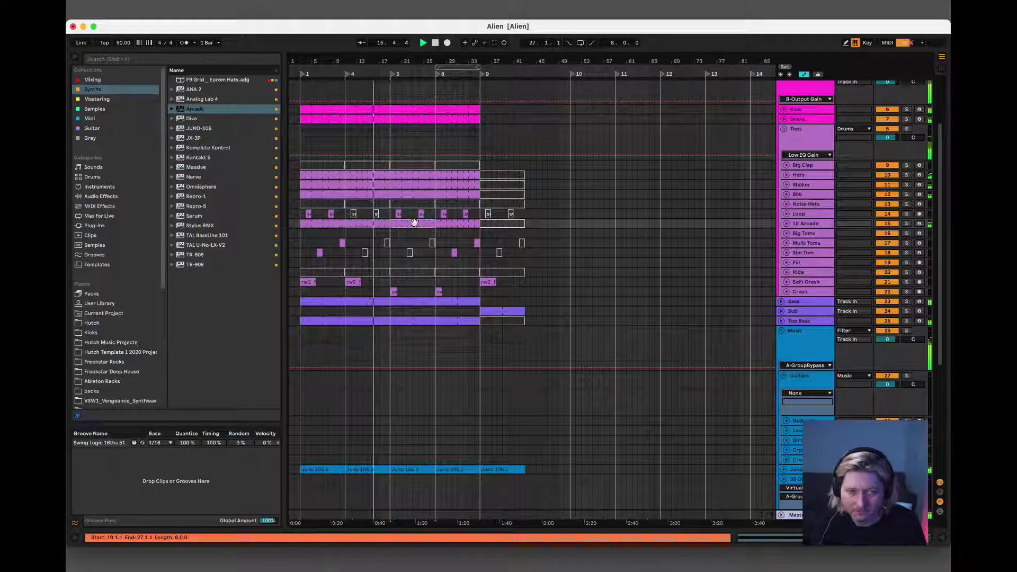
pyautogui.click(442, 221)
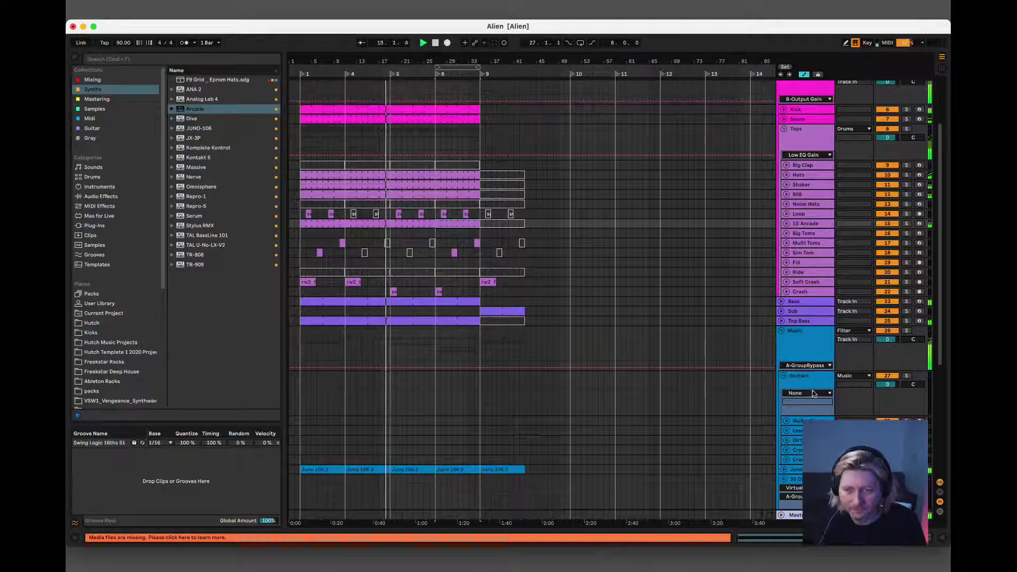
# - Locate the Lead 1 track among the music tracks and show its device chain
pyautogui.scroll(-3, 810, 400)
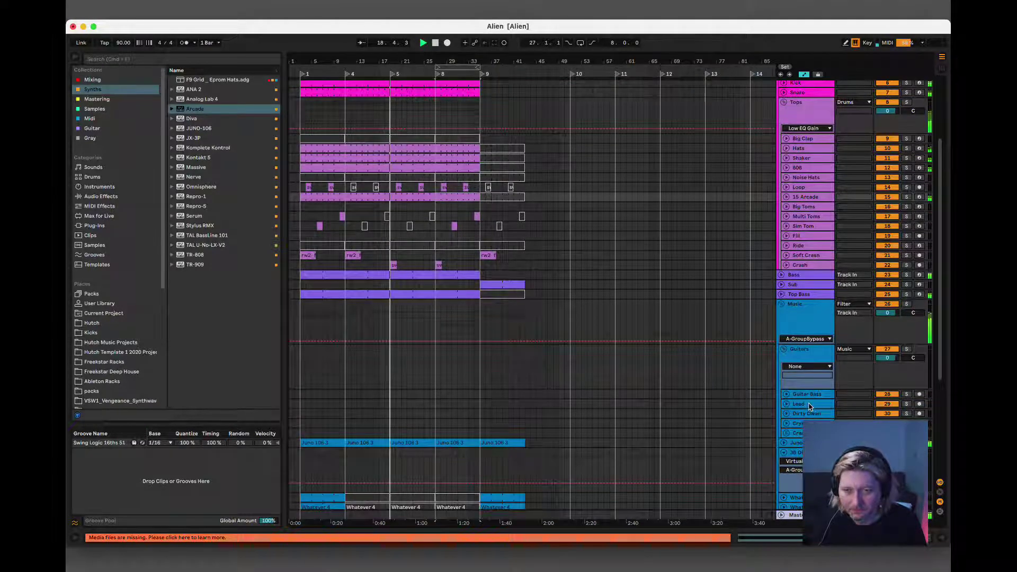
pyautogui.scroll(-5, 810, 408)
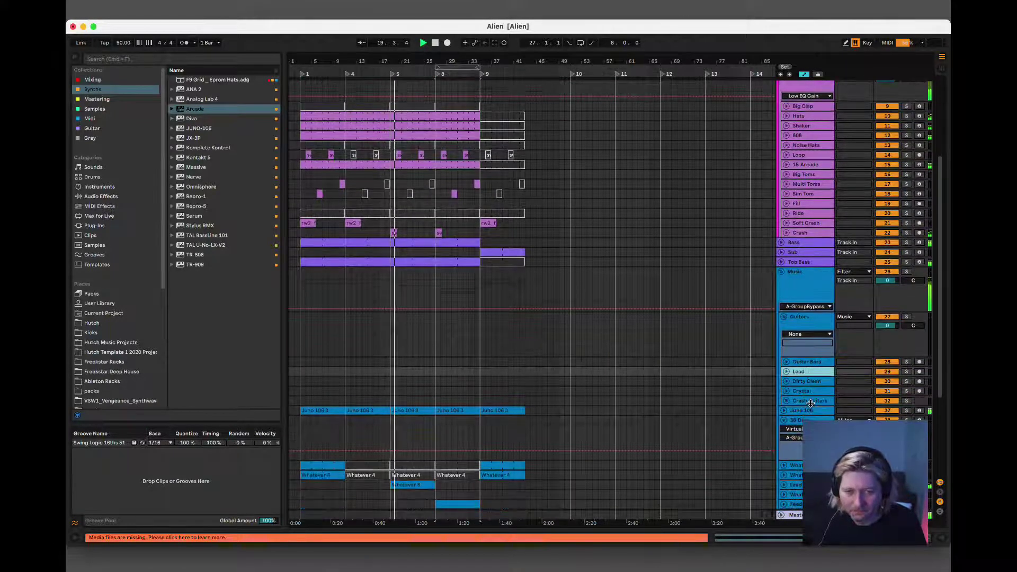
pyautogui.scroll(-8, 809, 398)
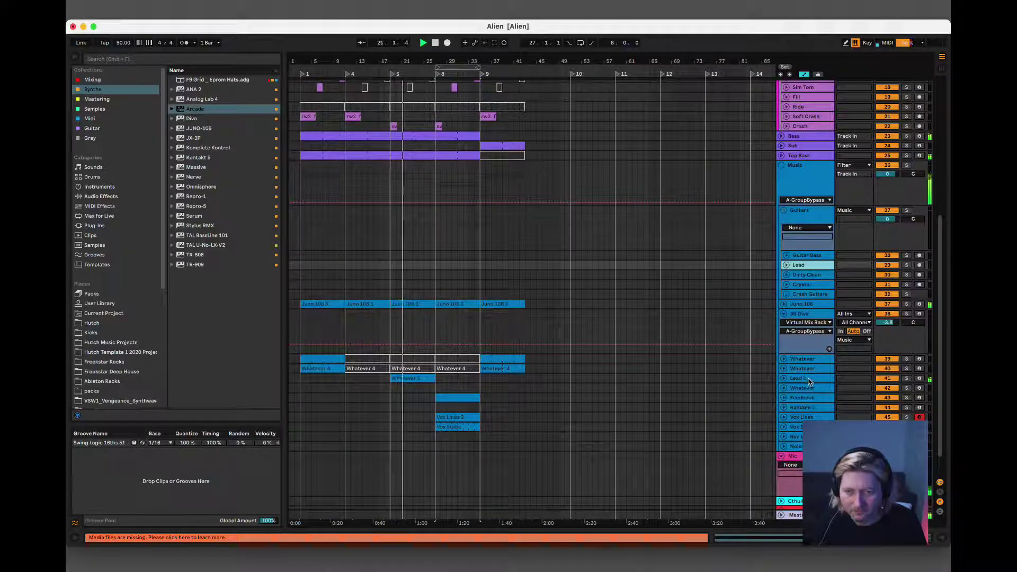
pyautogui.click(808, 378)
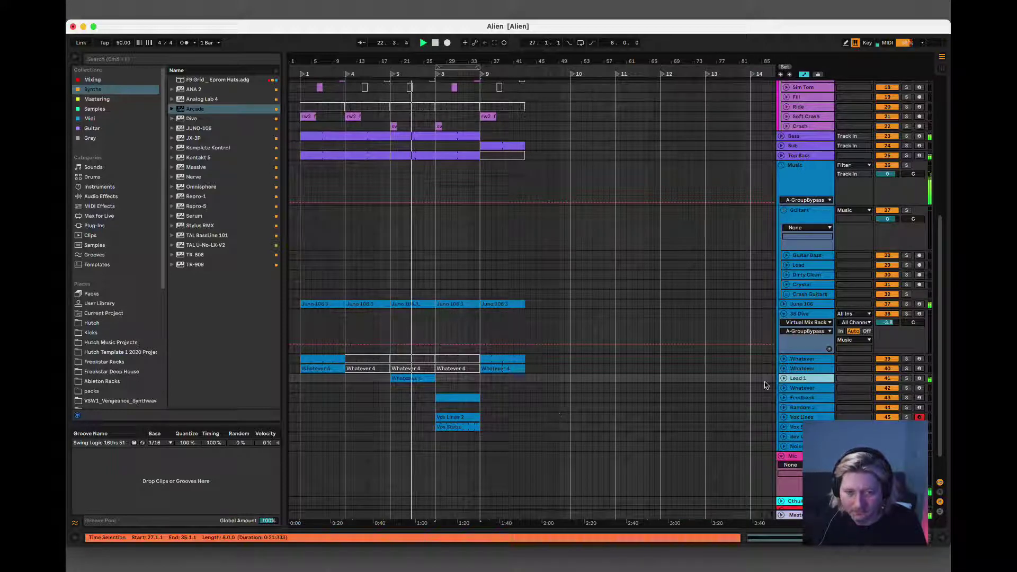
pyautogui.doubleClick(800, 380)
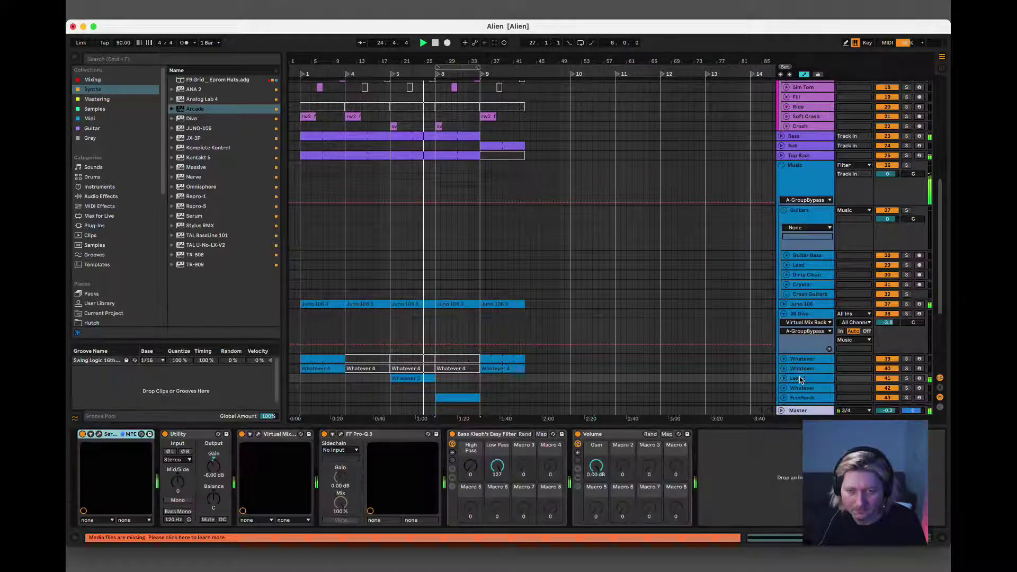
# - Add a 30 dB/oct low cut at about 299 Hz to the Lead 1 track's Pro-Q 3 while playing from bar 19
pyautogui.click(342, 434)
pyautogui.click(415, 380)
pyautogui.press('space')
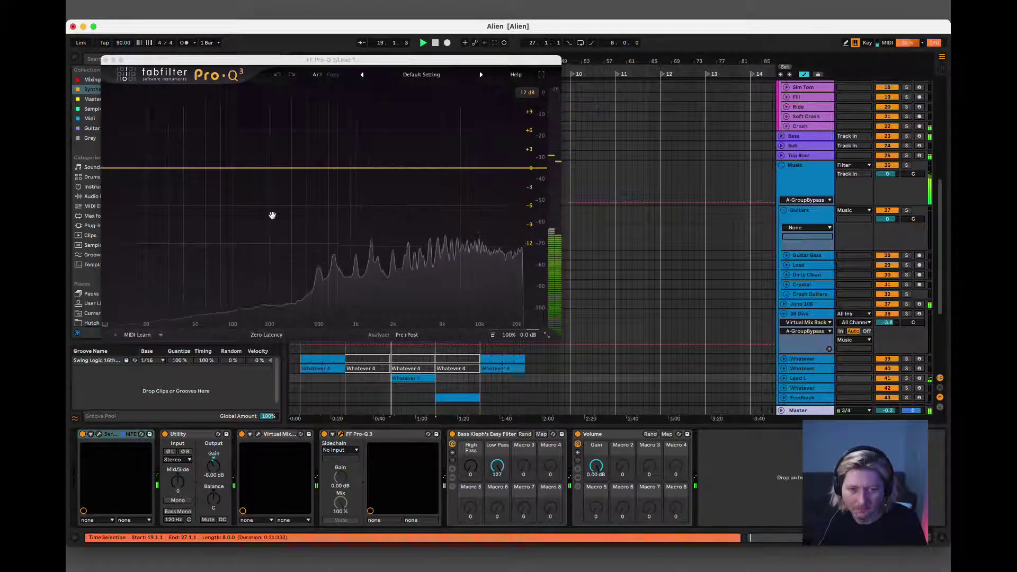
pyautogui.click(114, 170)
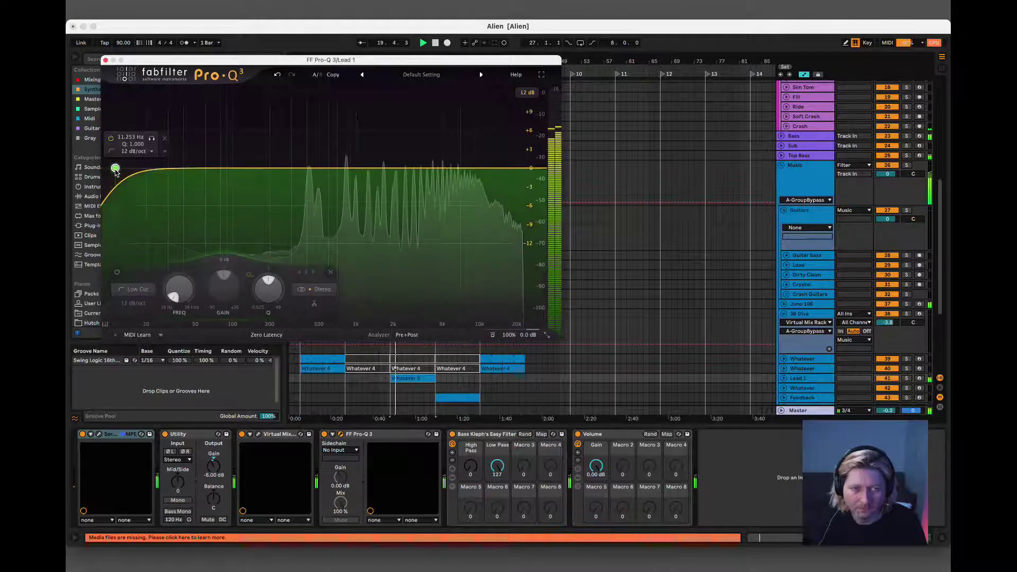
pyautogui.moveTo(117, 168); pyautogui.dragTo(293, 161)
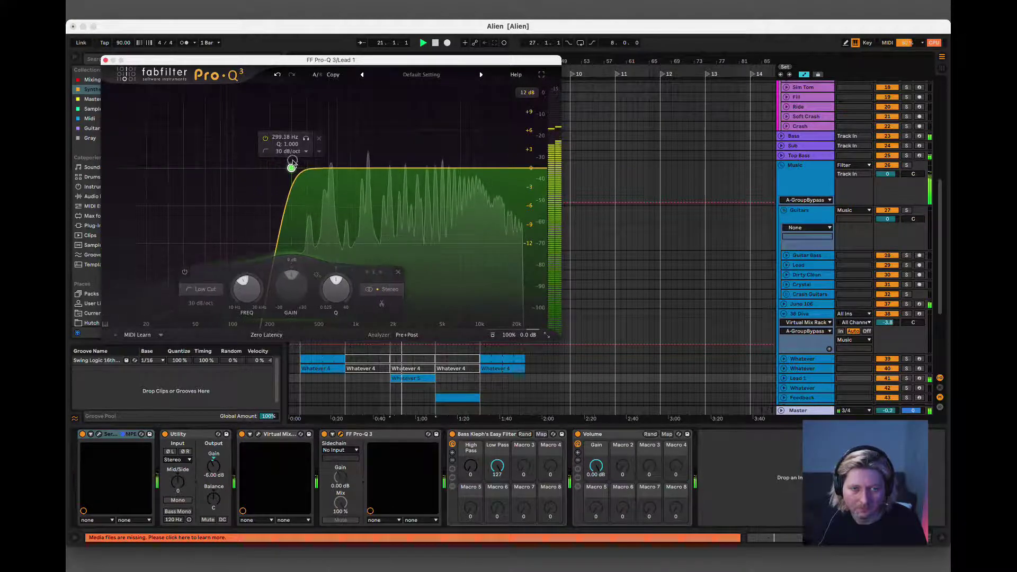
# - Add a 24 dB/oct high cut that rolls off the highest frequencies in Lead 1's equalizer, and close the plug-in
pyautogui.click(529, 169)
pyautogui.moveTo(529, 169); pyautogui.dragTo(457, 178)
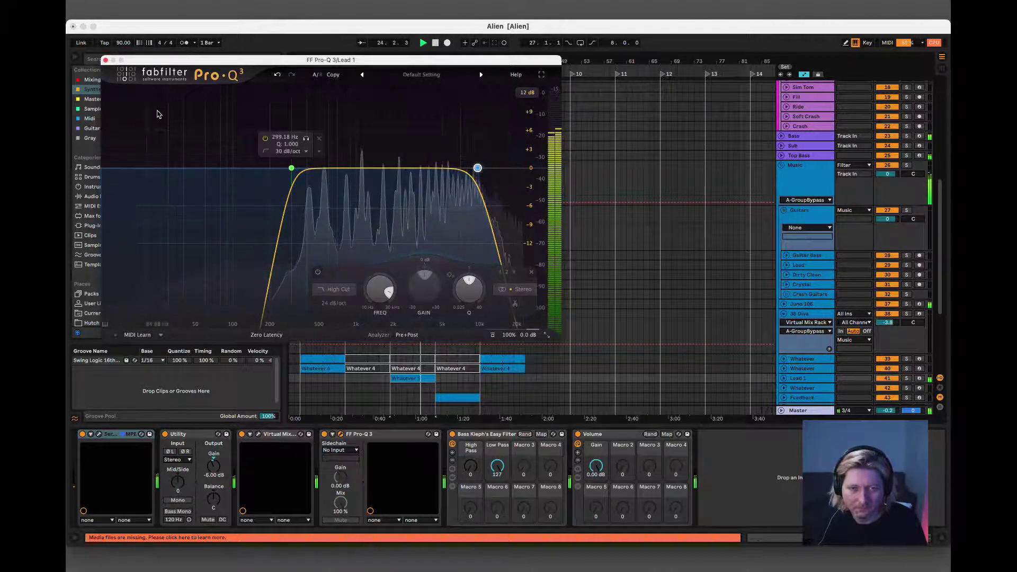
pyautogui.click(106, 61)
# - Move the Feedback clip from bar 27 to bar 11
pyautogui.scroll(-5, 626, 347)
pyautogui.scroll(5, 625, 355)
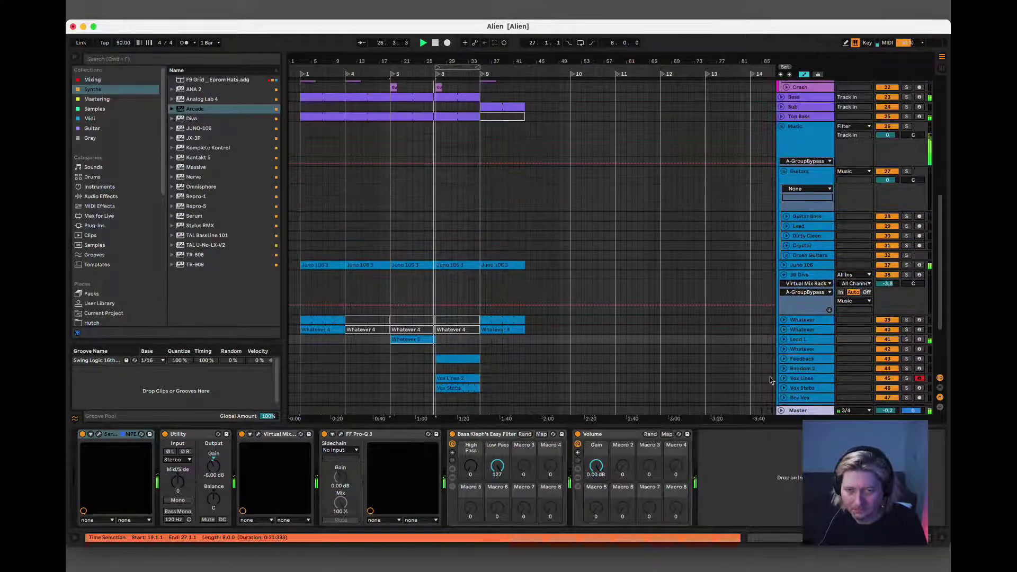
pyautogui.scroll(-3, 762, 381)
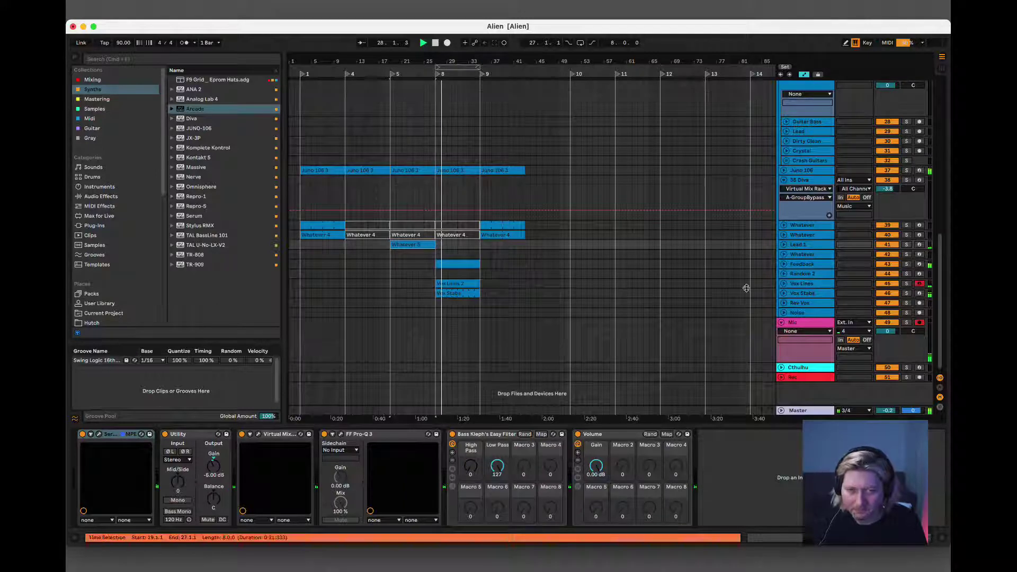
pyautogui.click(603, 263)
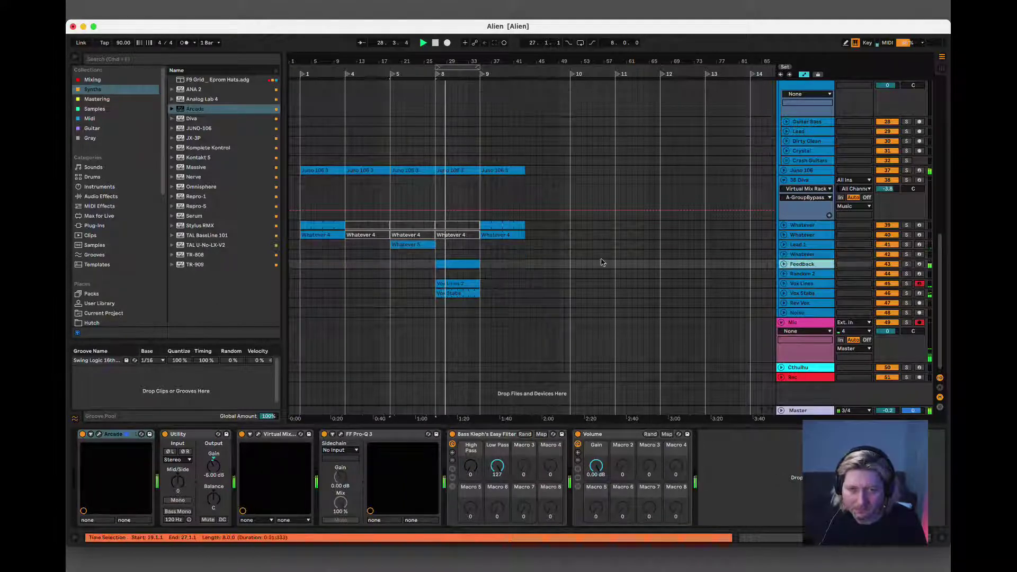
pyautogui.click(457, 263)
pyautogui.moveTo(449, 263); pyautogui.dragTo(373, 272)
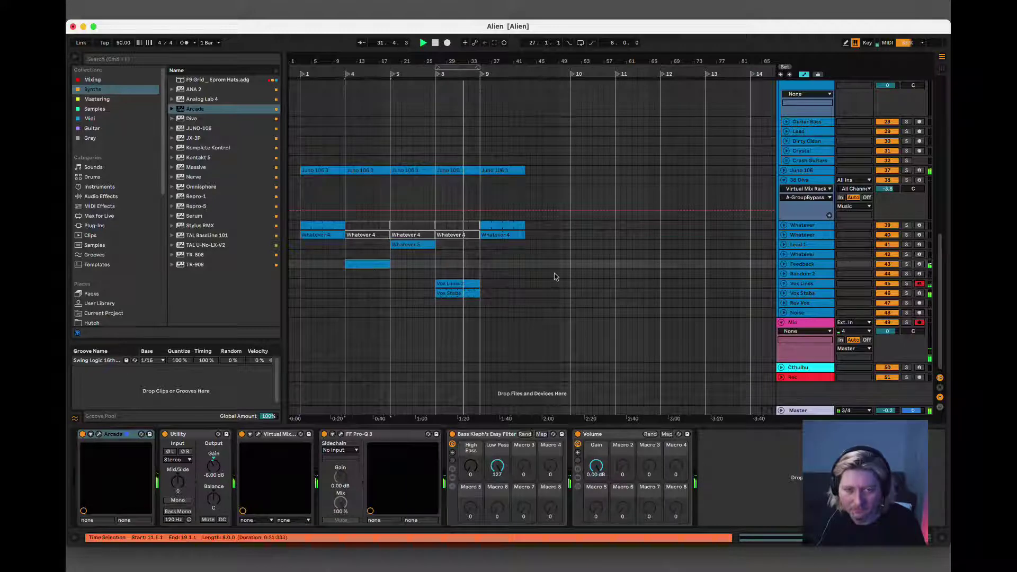
# - Replay the section from bar 27 and review the Feedback, Juno 106, clap, Vox Lines and Lead 1 parts
pyautogui.click(807, 264)
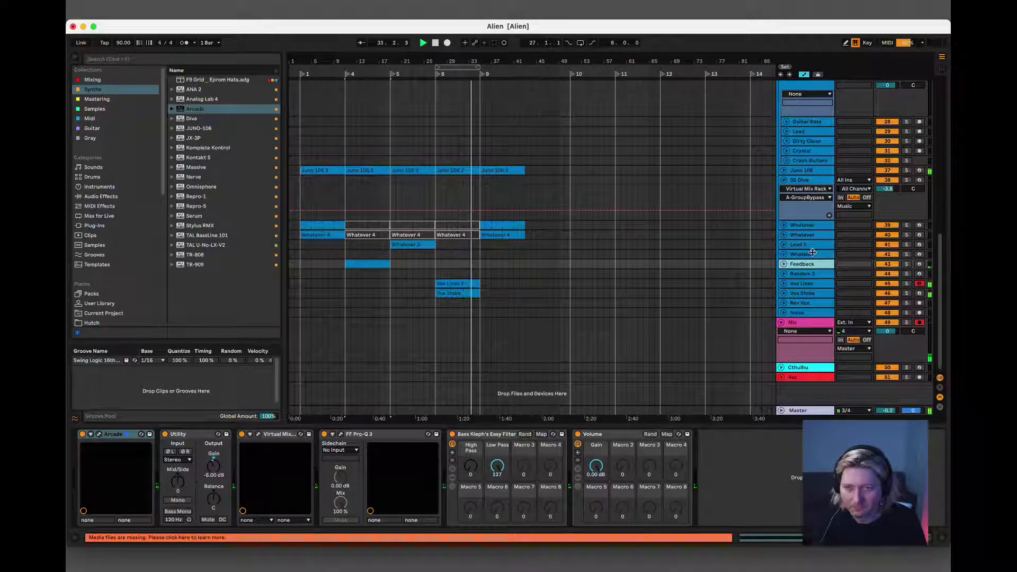
pyautogui.click(814, 258)
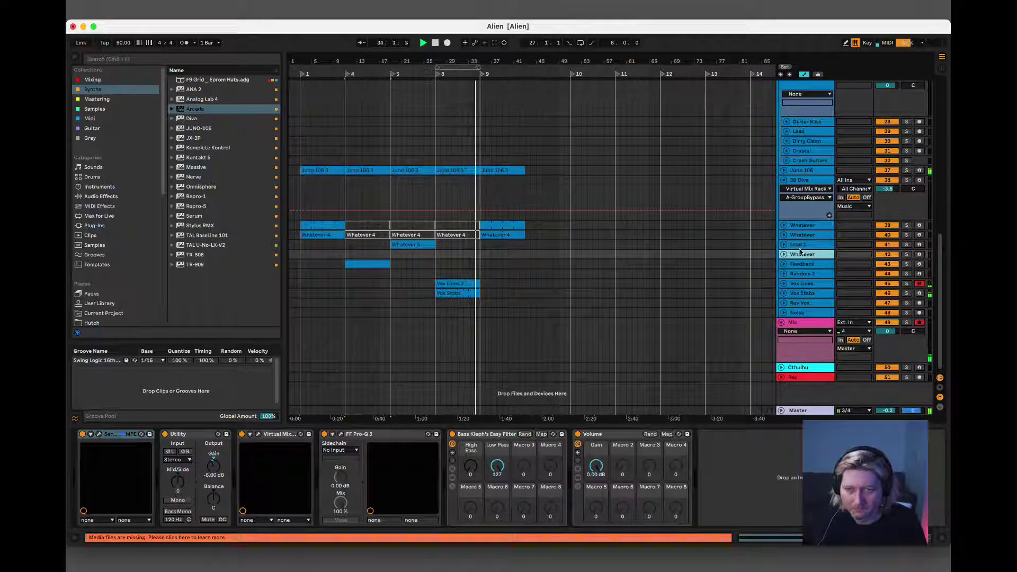
pyautogui.press('space')
pyautogui.scroll(5, 546, 291)
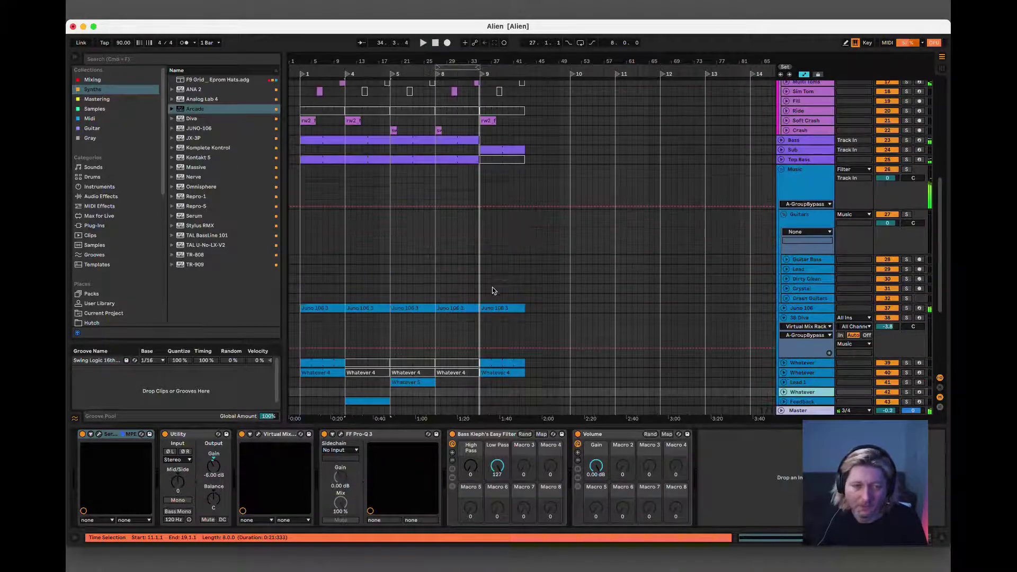
pyautogui.scroll(-4, 492, 290)
pyautogui.click(457, 204)
pyautogui.press('space')
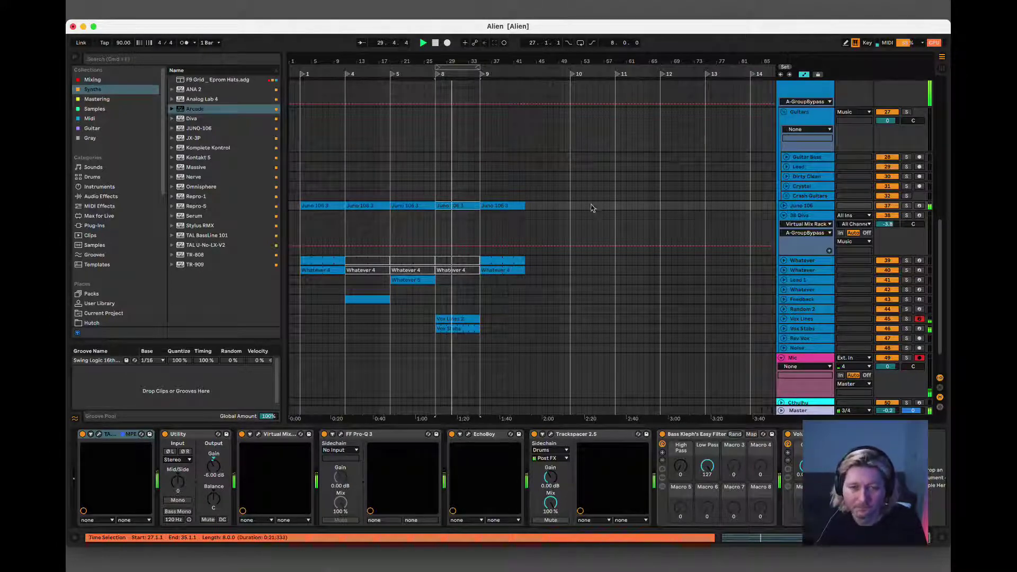
pyautogui.scroll(10, 550, 272)
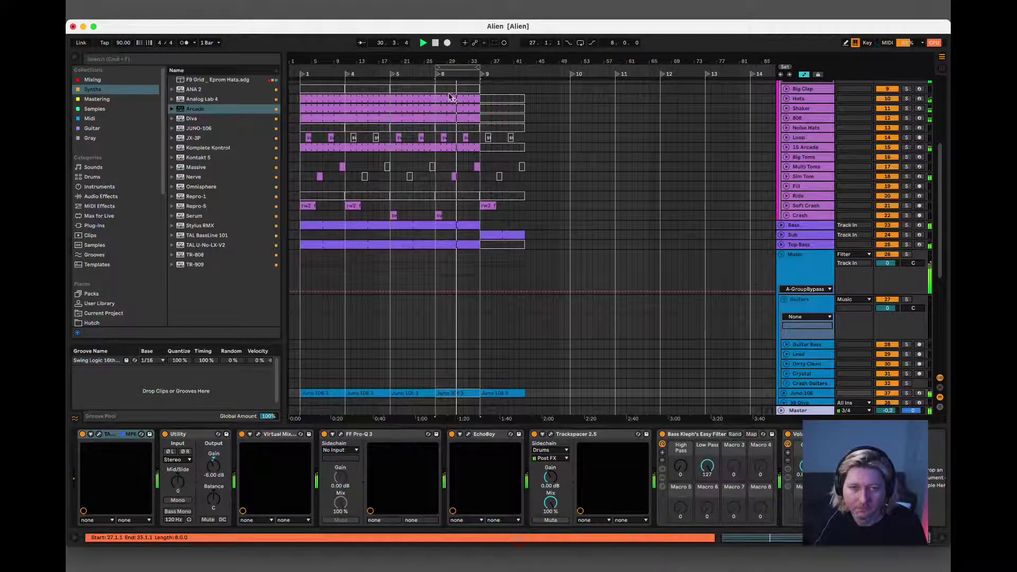
pyautogui.click(449, 98)
pyautogui.scroll(-5, 459, 163)
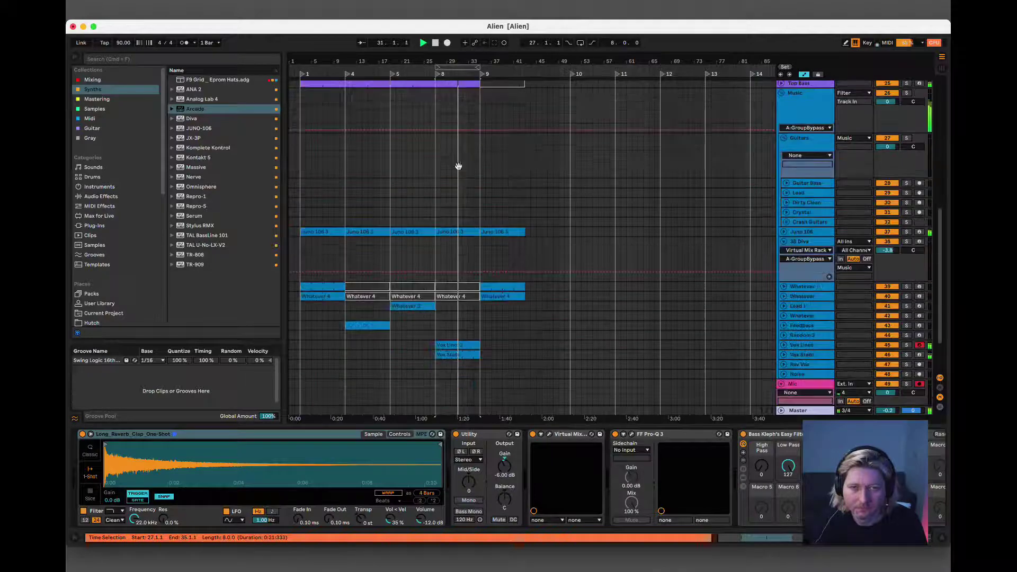
pyautogui.click(465, 347)
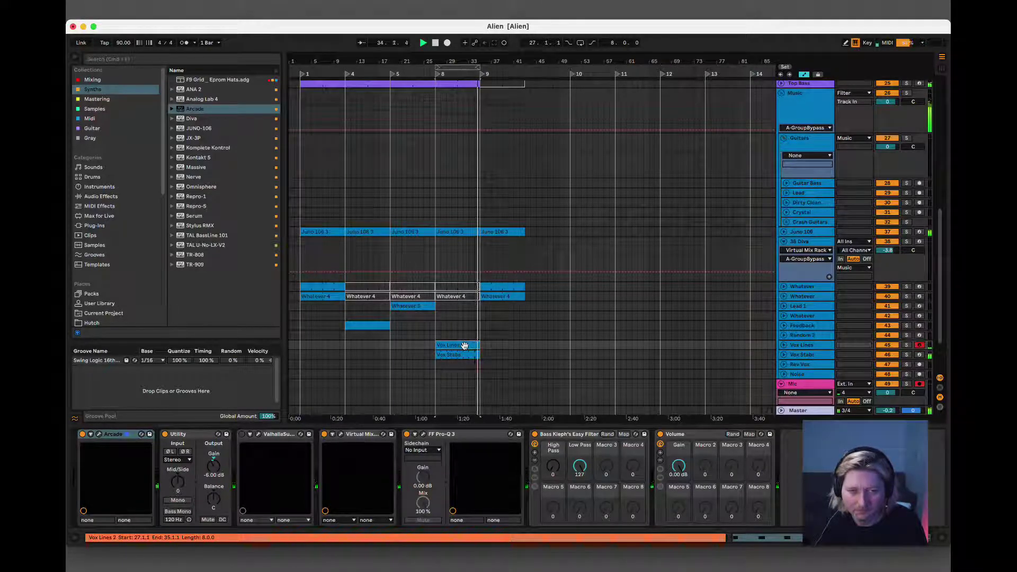
pyautogui.click(423, 308)
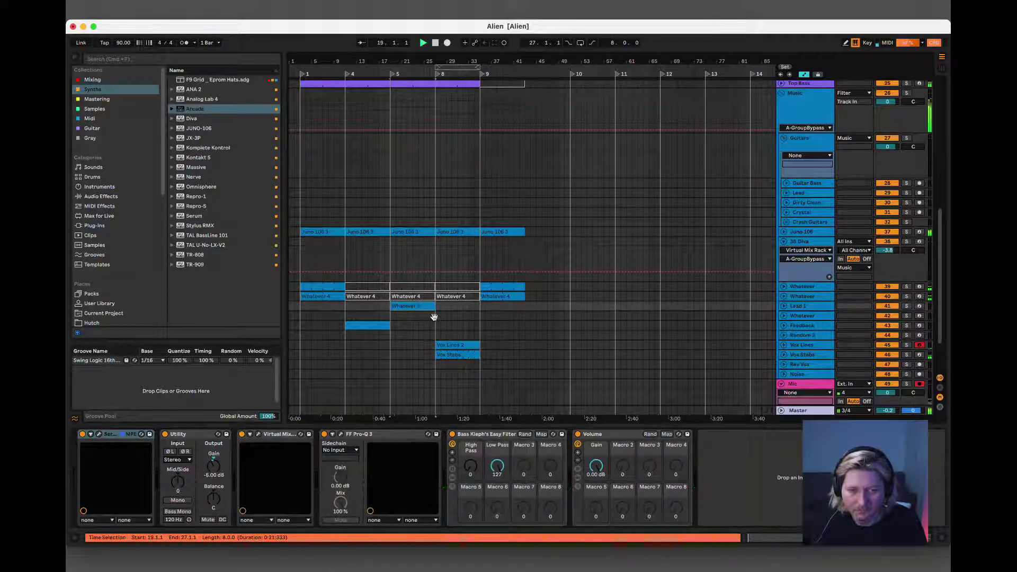
# - Move the Vox Stabs clip to bar 11 and duplicate it to fill the sections at bars 19 and 27
pyautogui.click(454, 355)
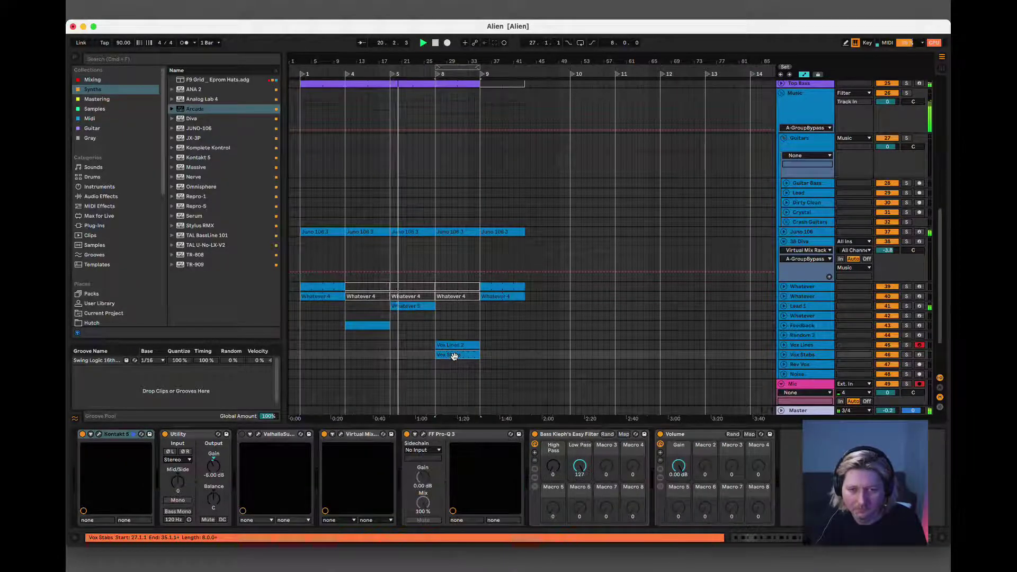
pyautogui.moveTo(428, 360); pyautogui.dragTo(378, 362)
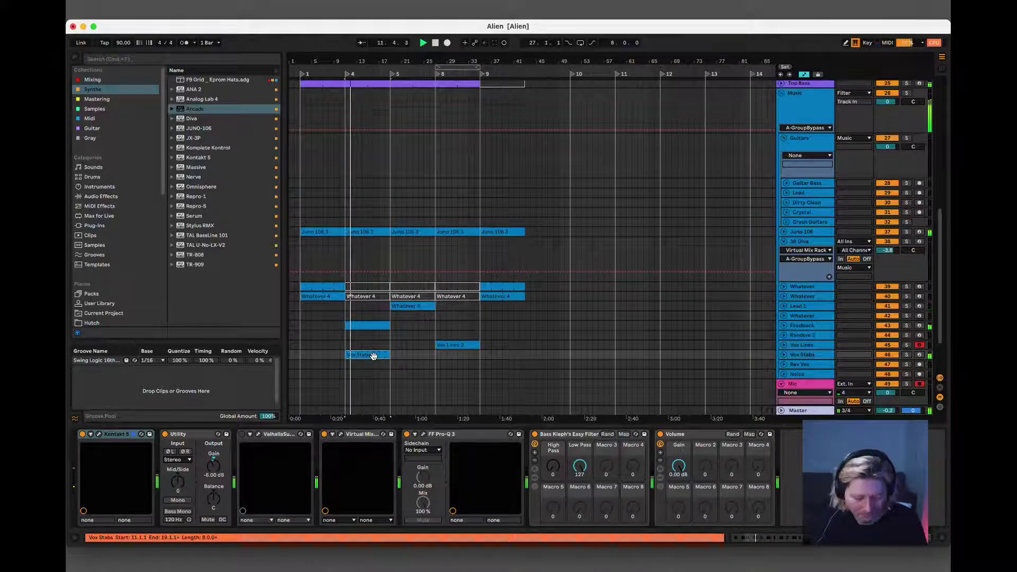
pyautogui.press('super+d')
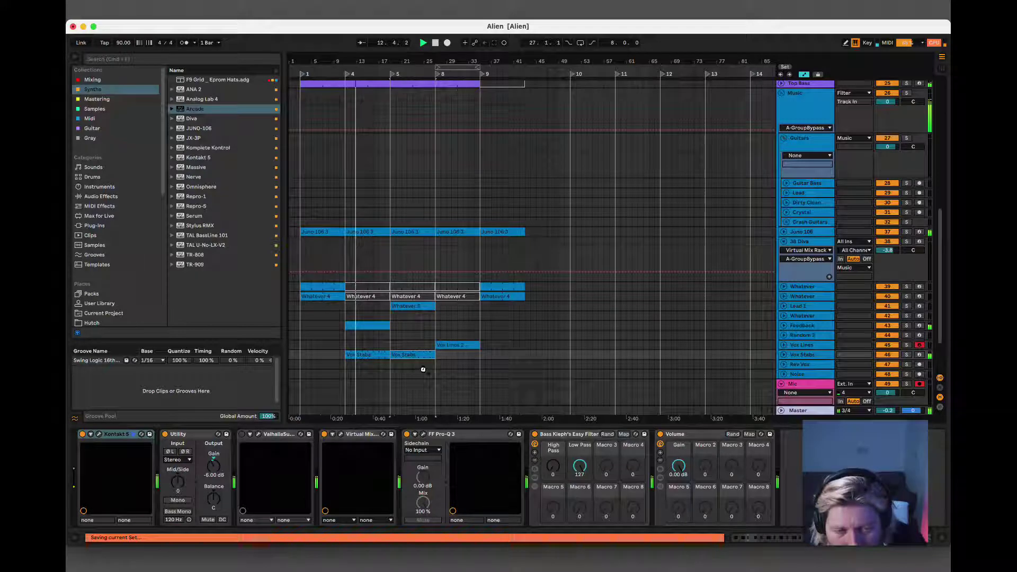
pyautogui.press('super+d')
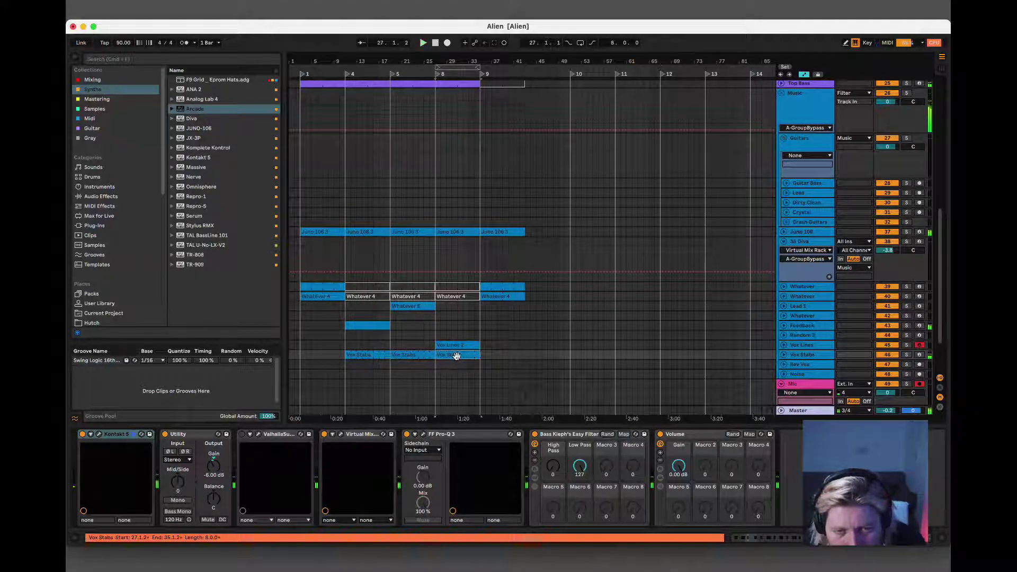
# - Play from the Vox Stabs clip at bar 27 and from the Lead 1 clip at bar 19 to check both sections
pyautogui.click(456, 356)
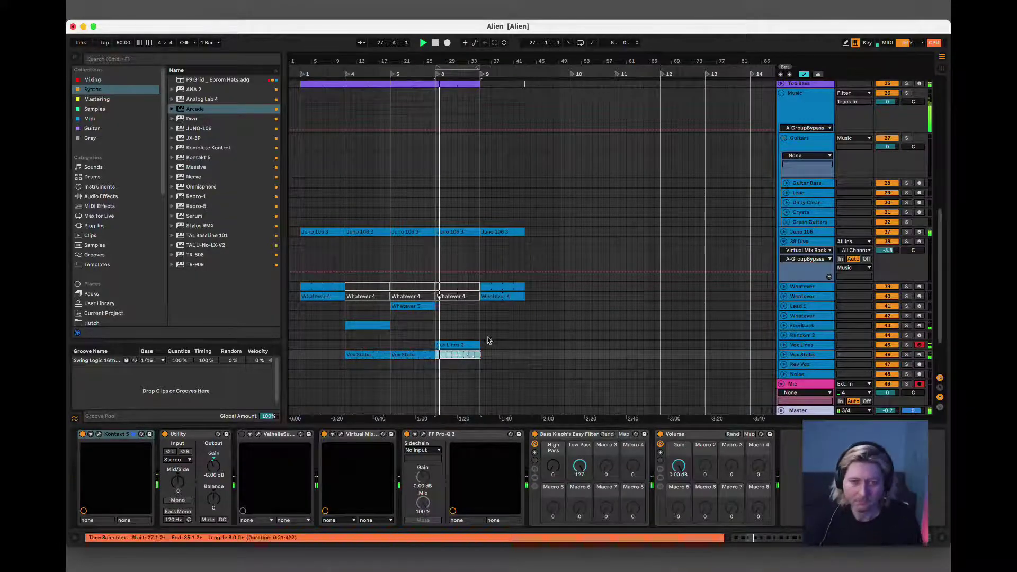
pyautogui.press('space')
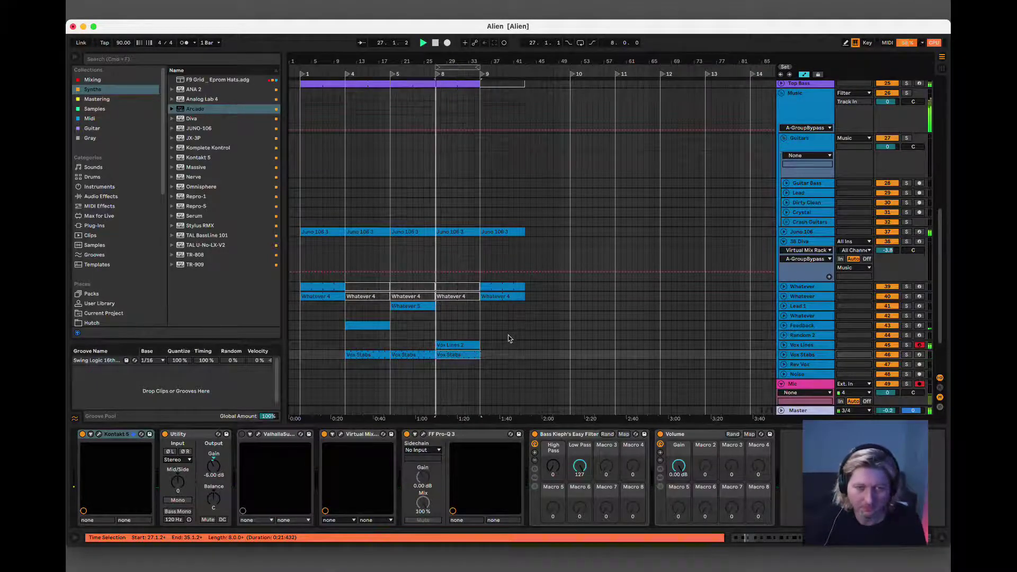
pyautogui.scroll(5, 521, 345)
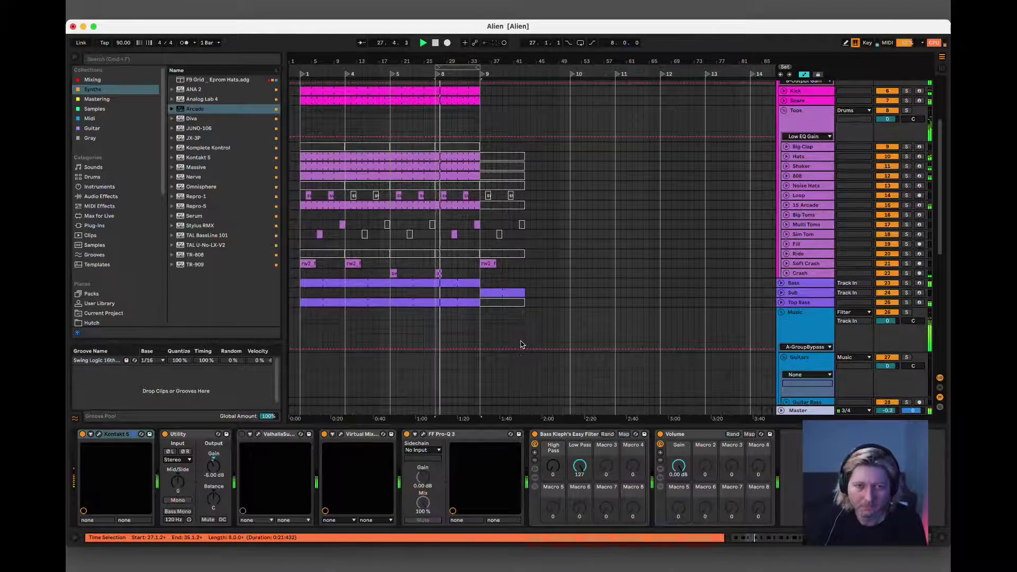
pyautogui.scroll(-6, 521, 345)
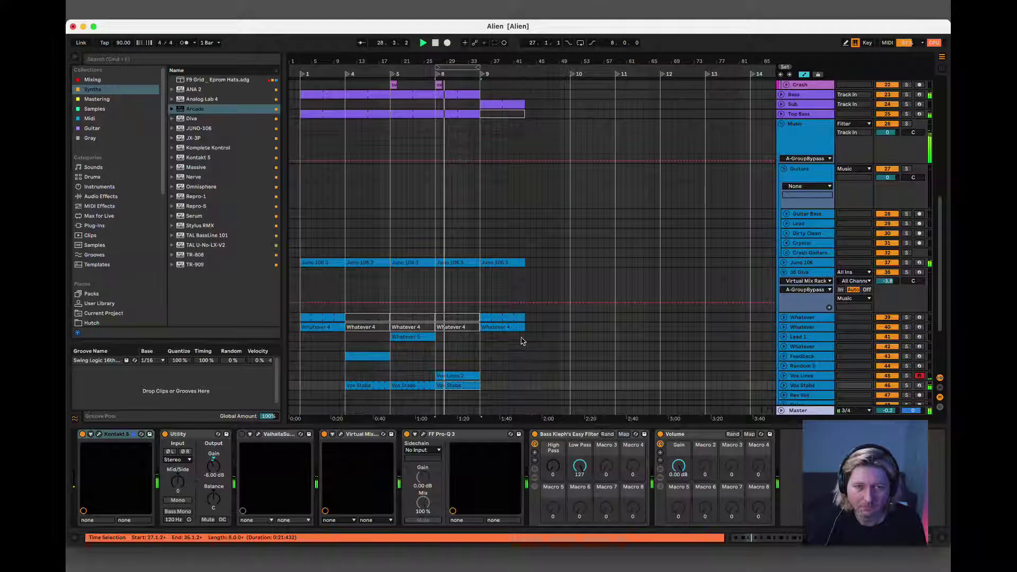
pyautogui.click(406, 337)
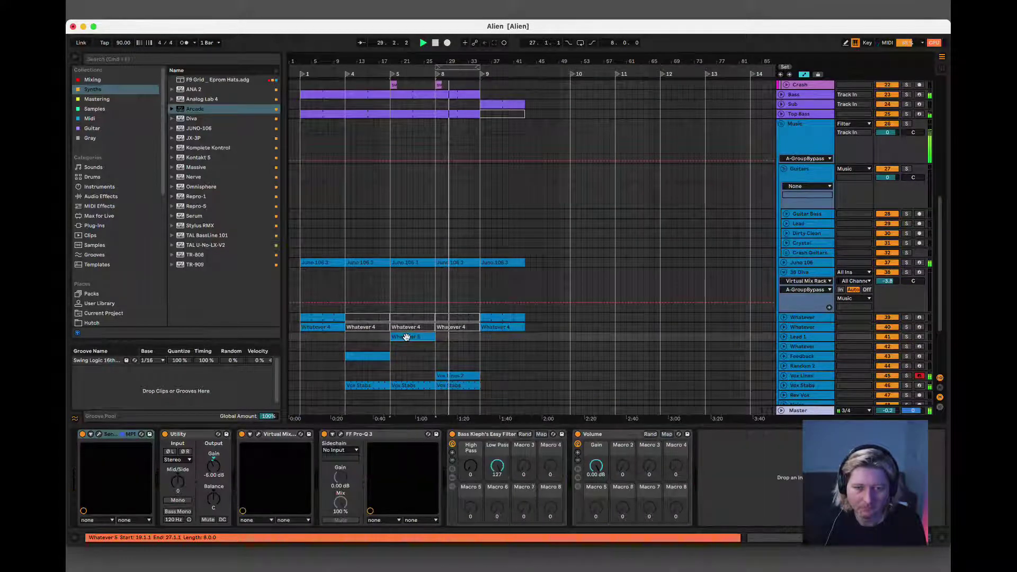
pyautogui.press('space')
pyautogui.press('space')
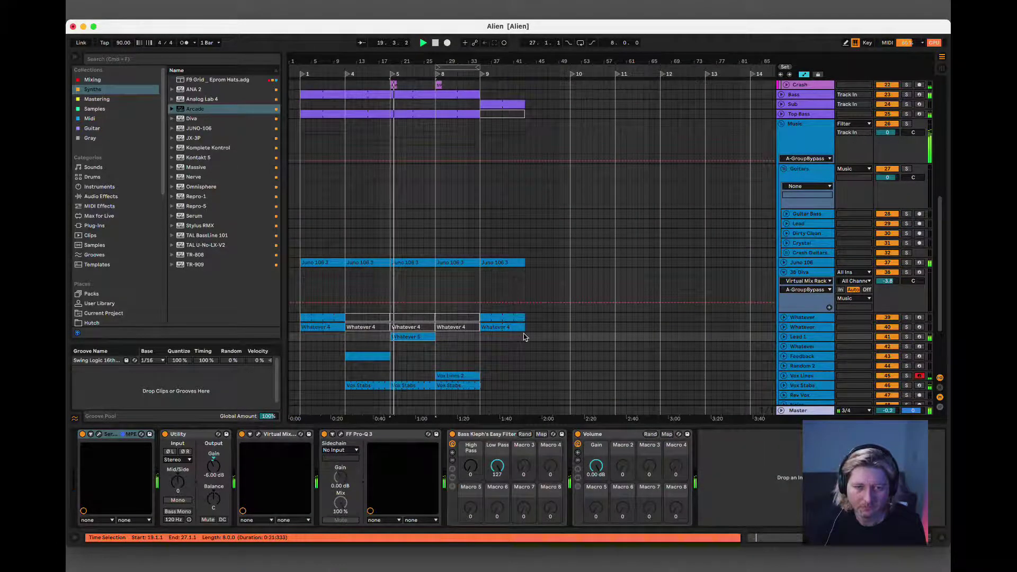
pyautogui.scroll(-5, 538, 342)
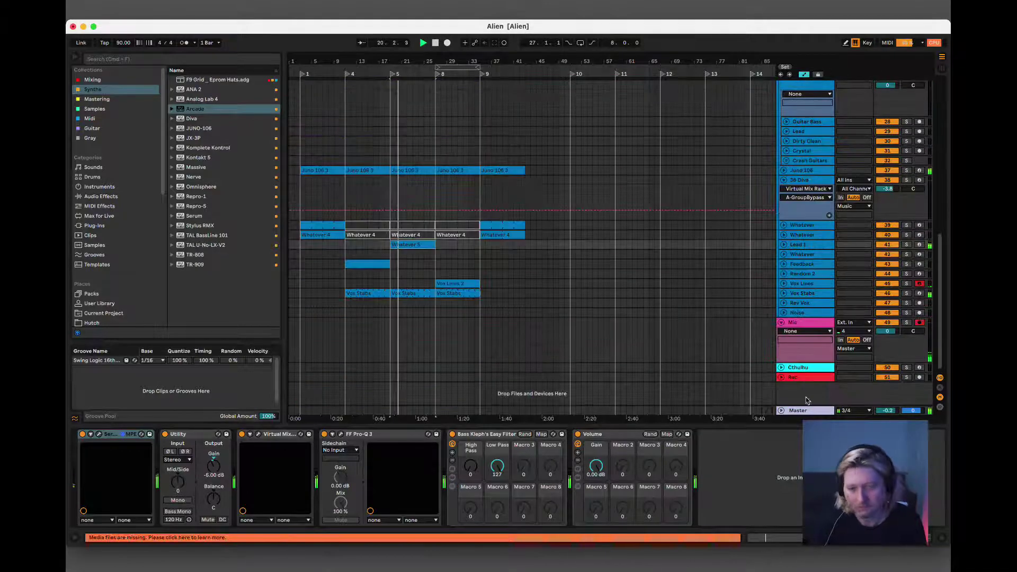
# - Hide the device chain view to see more tracks, and show the Audio Effects category in the browser
pyautogui.click(944, 537)
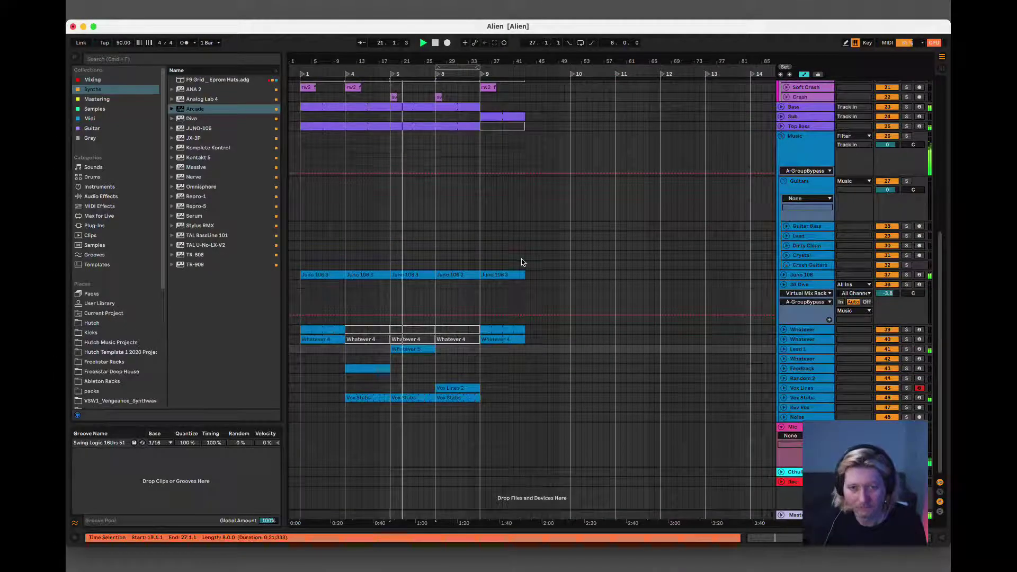
pyautogui.scroll(6, 504, 275)
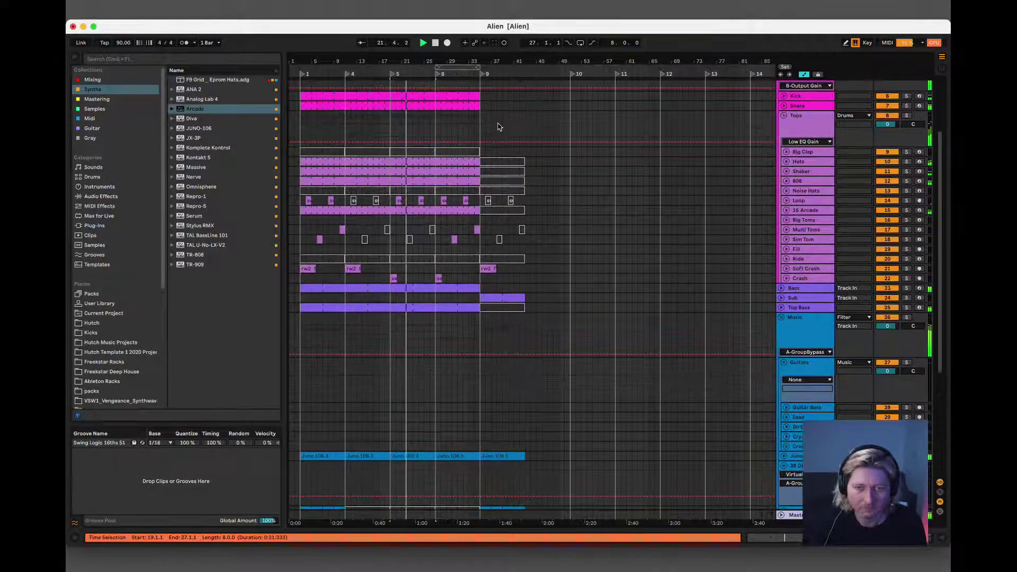
pyautogui.scroll(-10, 478, 99)
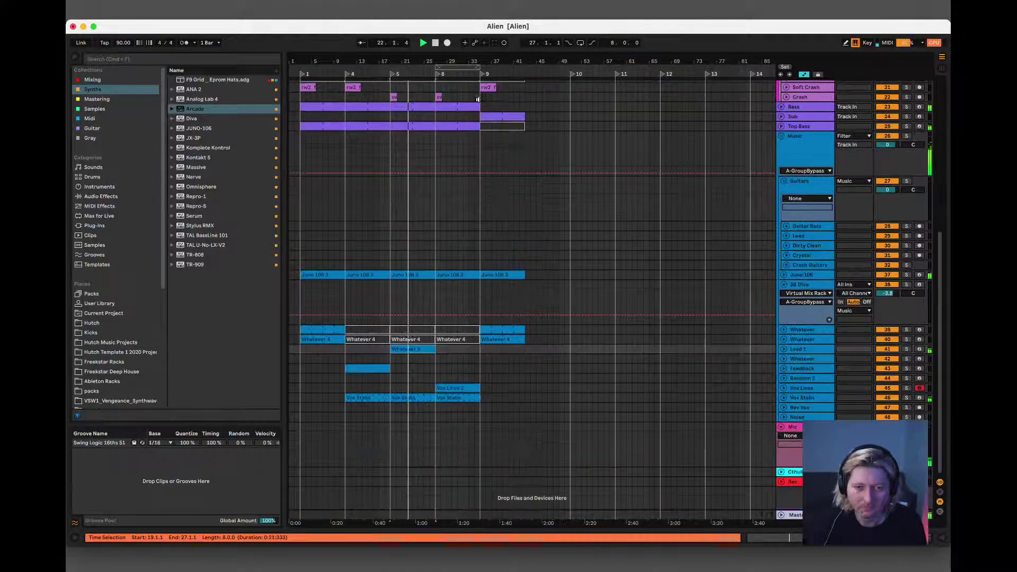
pyautogui.click(98, 226)
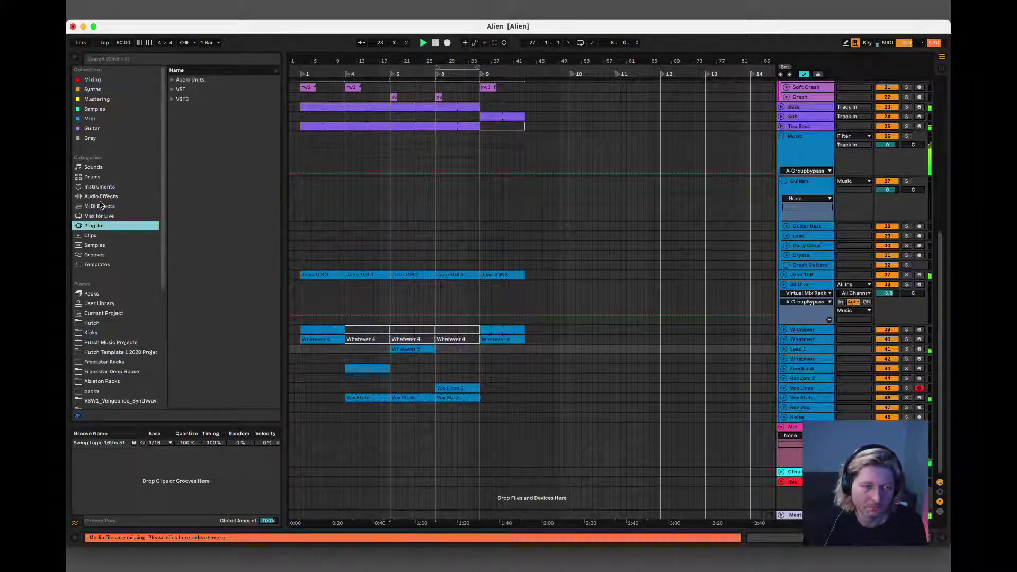
pyautogui.click(102, 196)
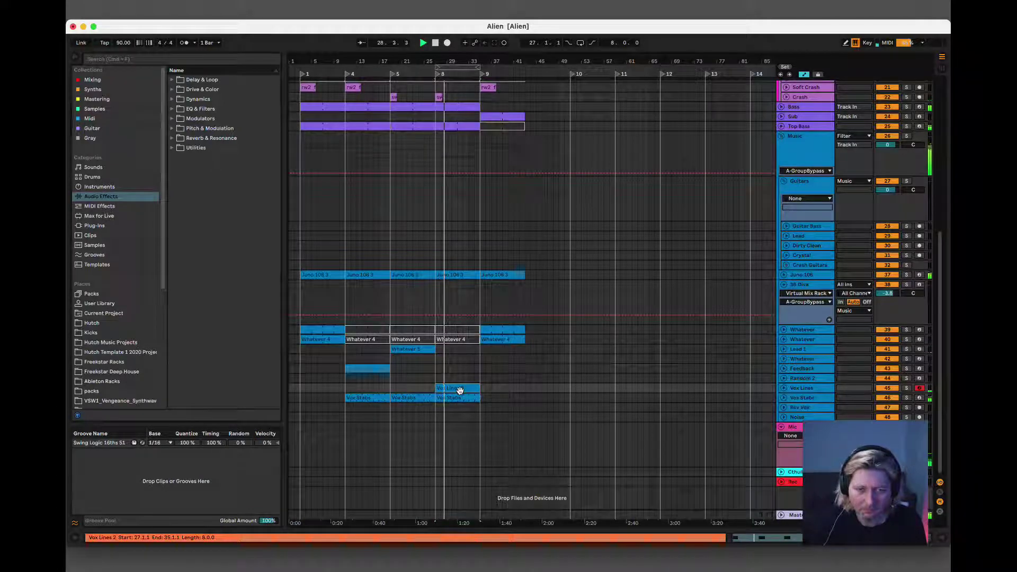
# - Check the deactivated Ride clip at bar 27 and the Whatever 4 clip at bar 35
pyautogui.scroll(5, 479, 305)
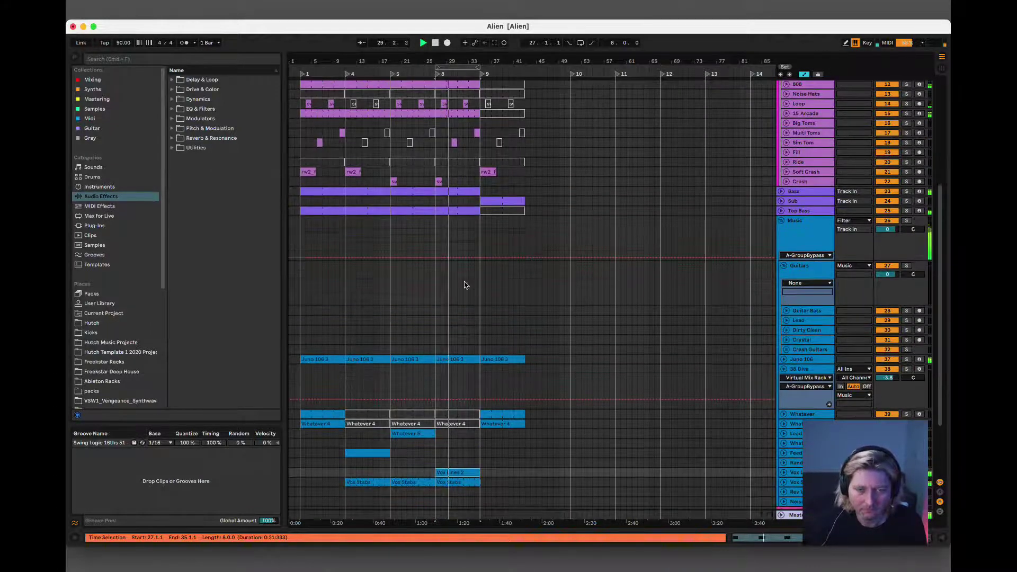
pyautogui.click(452, 160)
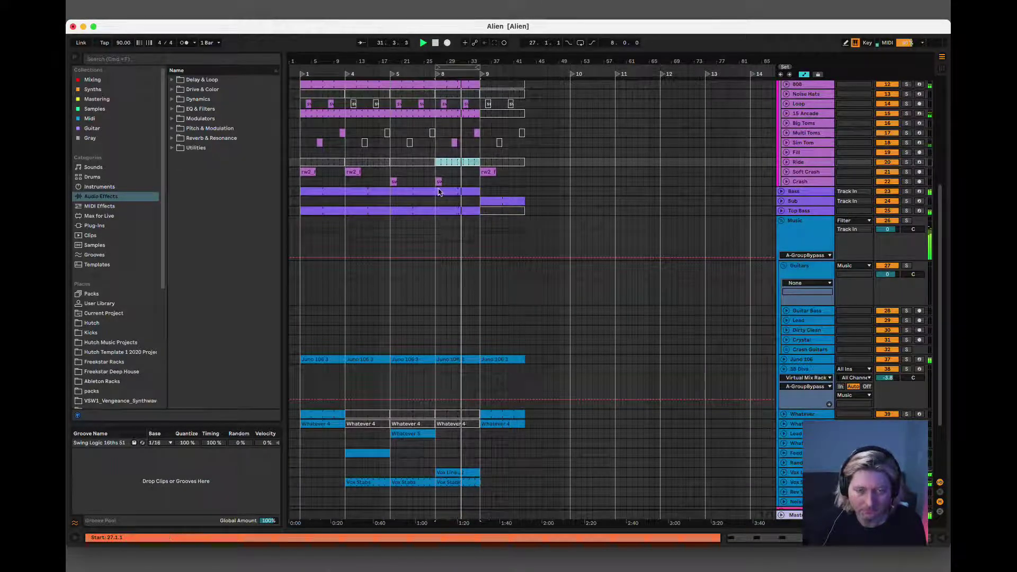
pyautogui.click(319, 423)
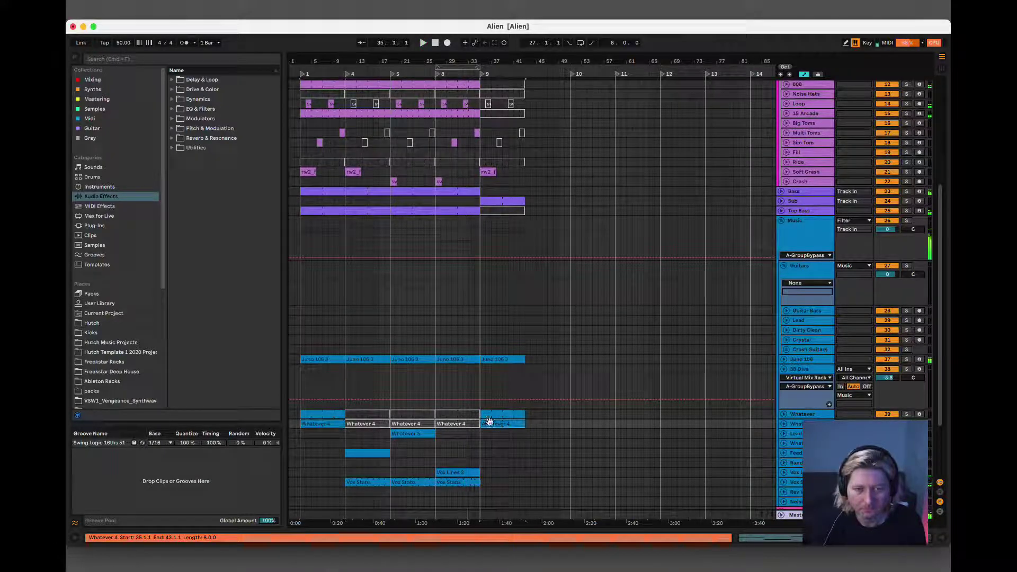
# - Select the section from bar 27 to 35 across the drum, bass and music tracks and copy it to bar 43
pyautogui.click(463, 425)
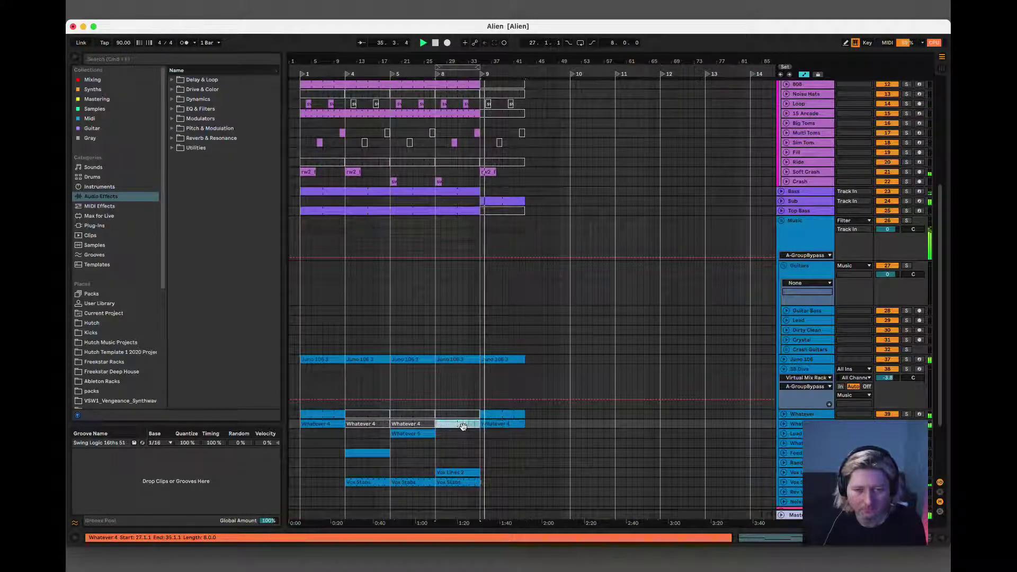
pyautogui.scroll(5, 518, 207)
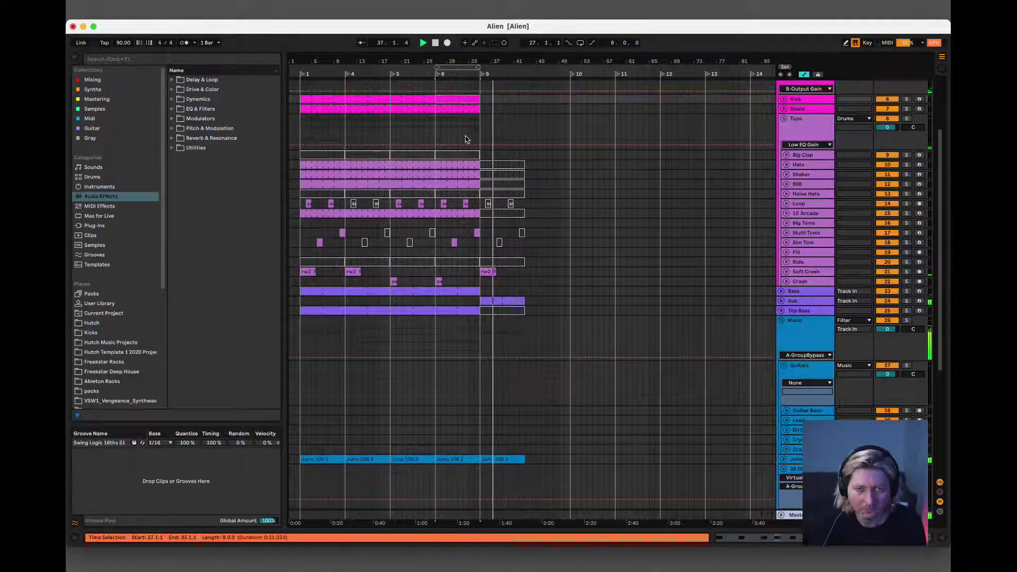
pyautogui.scroll(-5, 466, 159)
pyautogui.keyDown('shift'); pyautogui.click(487, 438); pyautogui.keyUp('shift')
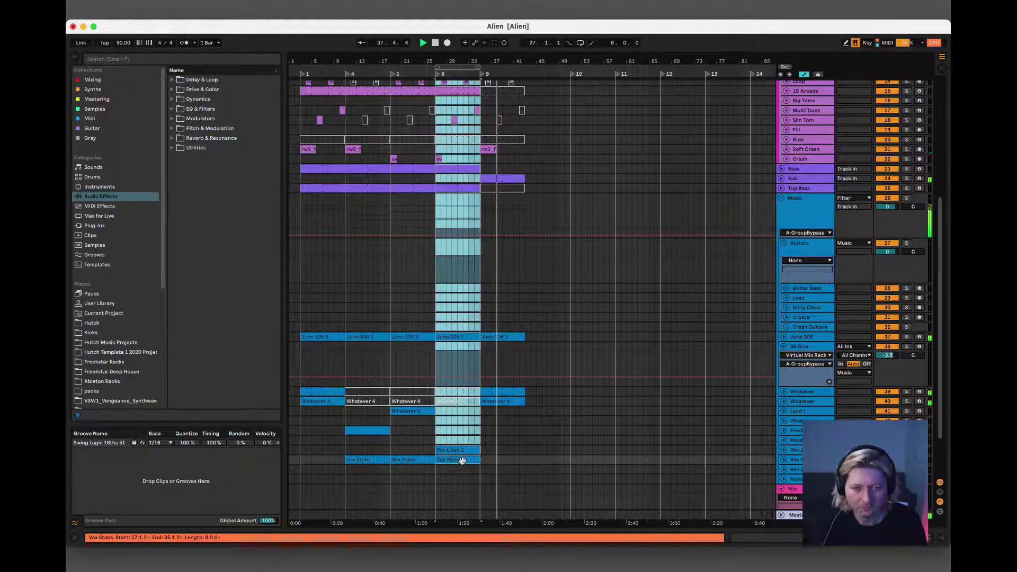
pyautogui.scroll(10, 490, 370)
pyautogui.moveTo(458, 189); pyautogui.dragTo(549, 194)
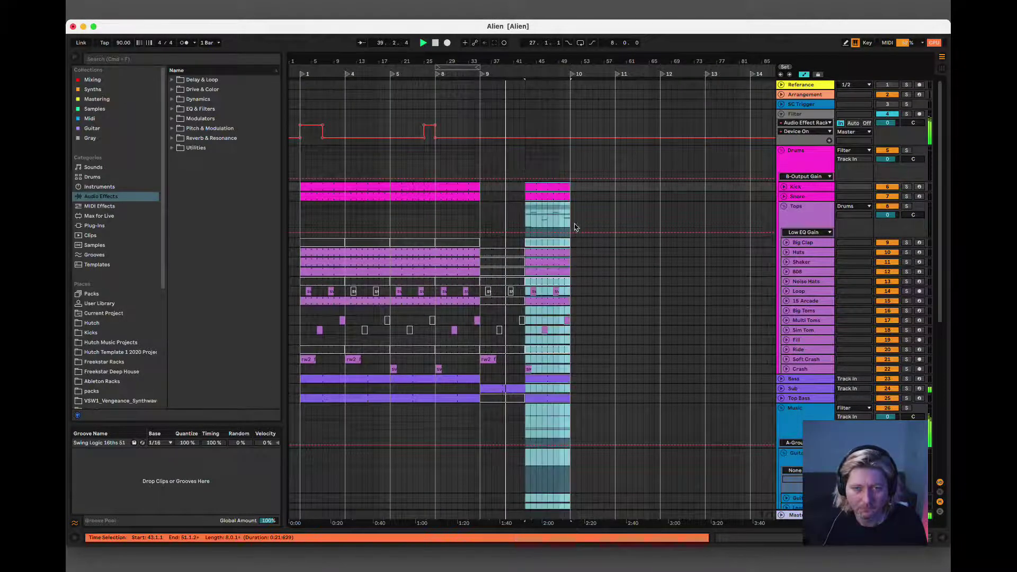
# - Collapse the track groups, unfold only Music, and deactivate the Vox Lines 2 and Vox Stabs clips at bar 43
pyautogui.hotkey('alt', 'u')
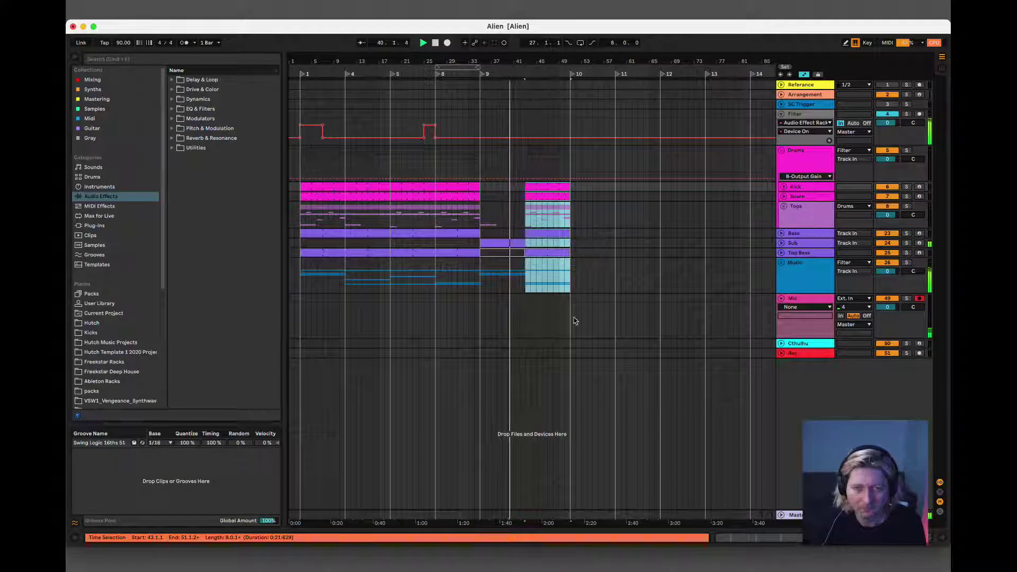
pyautogui.click(597, 289)
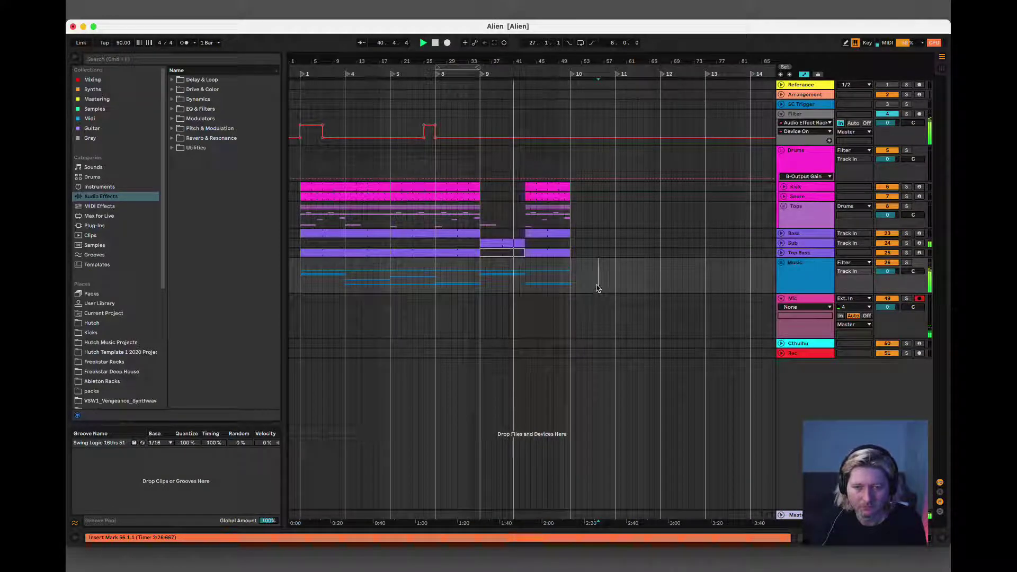
pyautogui.click(783, 264)
pyautogui.scroll(-2, 645, 404)
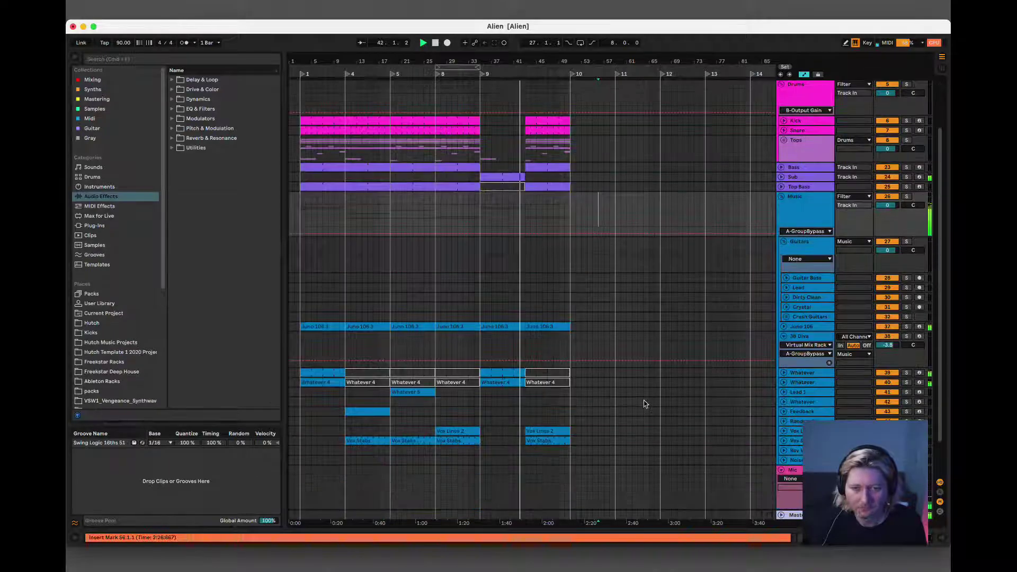
pyautogui.click(548, 441)
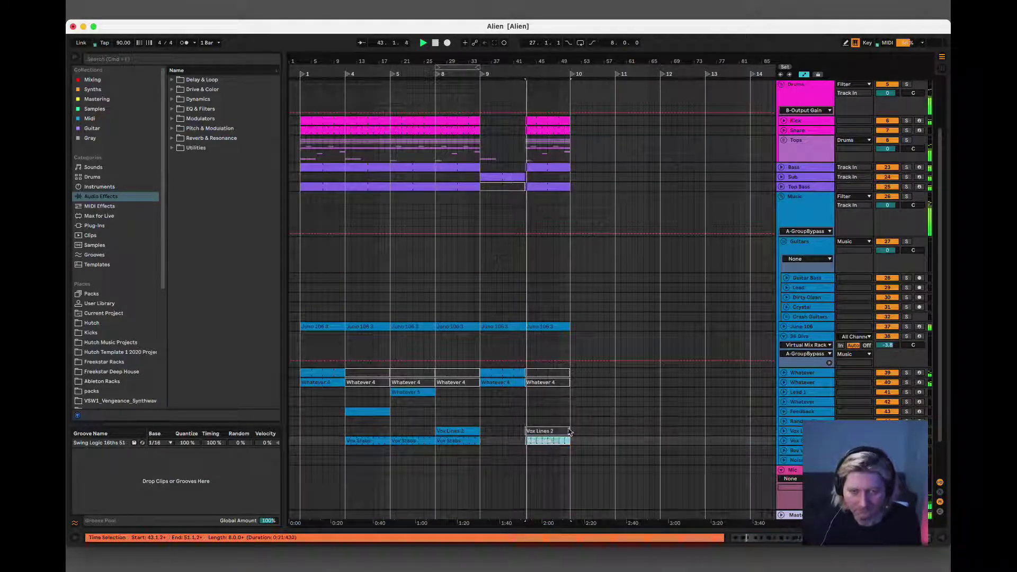
# - Select the two sections from bar 19 to 35 across all the drum, bass and music tracks and copy them to bar 51
pyautogui.scroll(2, 588, 320)
pyautogui.scroll(-2, 535, 293)
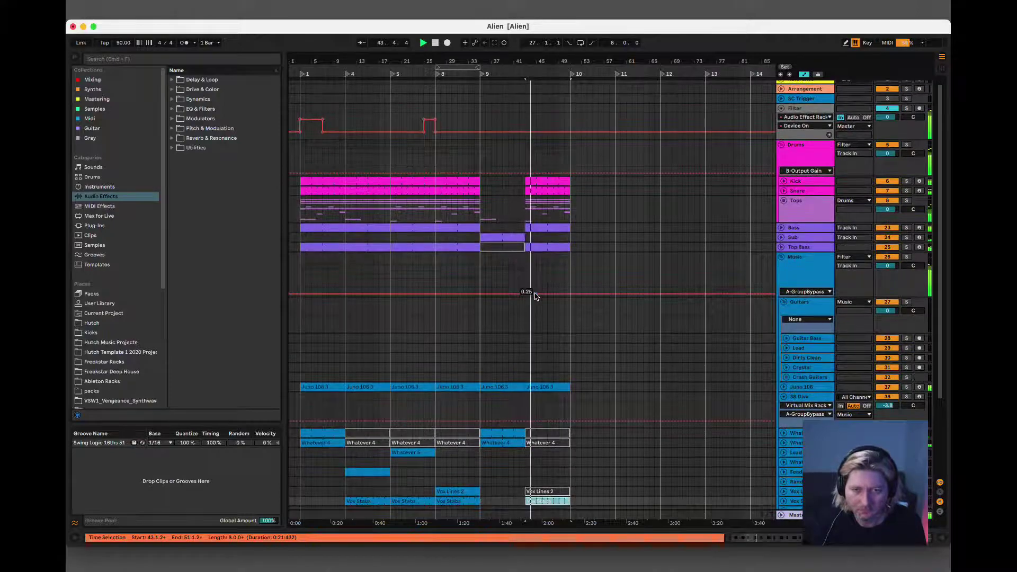
pyautogui.scroll(-2, 536, 296)
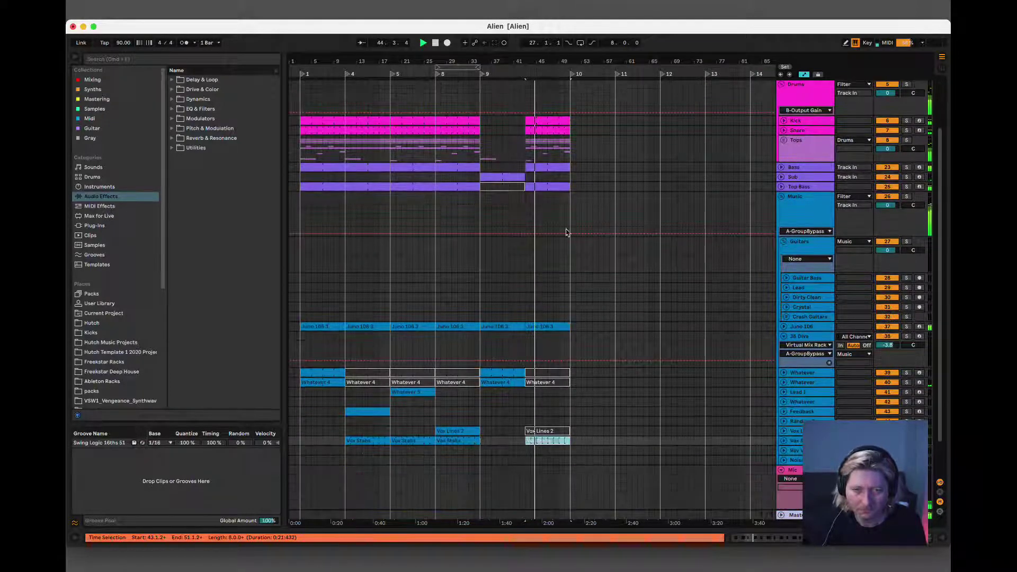
pyautogui.scroll(3, 567, 210)
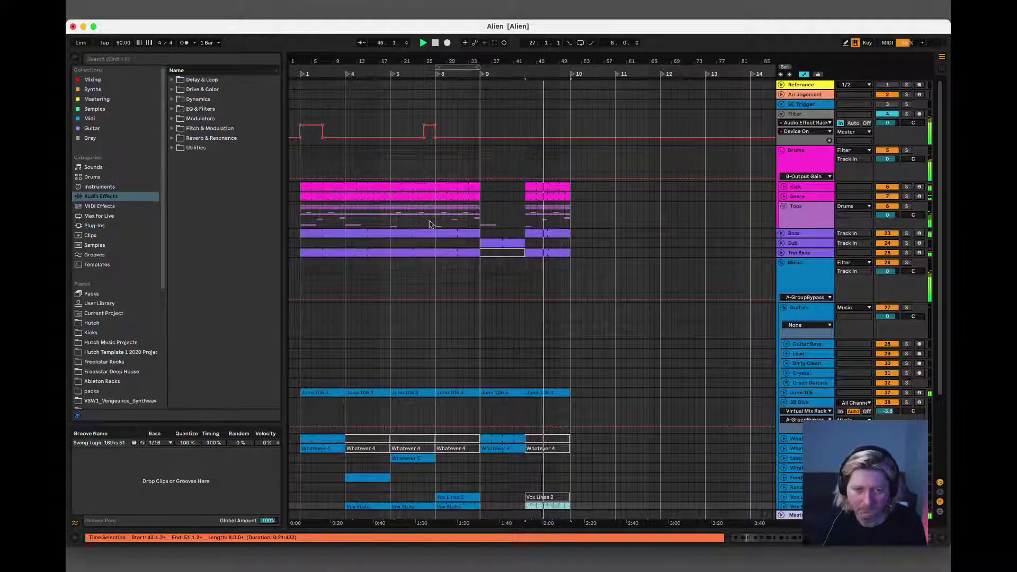
pyautogui.scroll(-1, 420, 204)
pyautogui.scroll(-2, 440, 254)
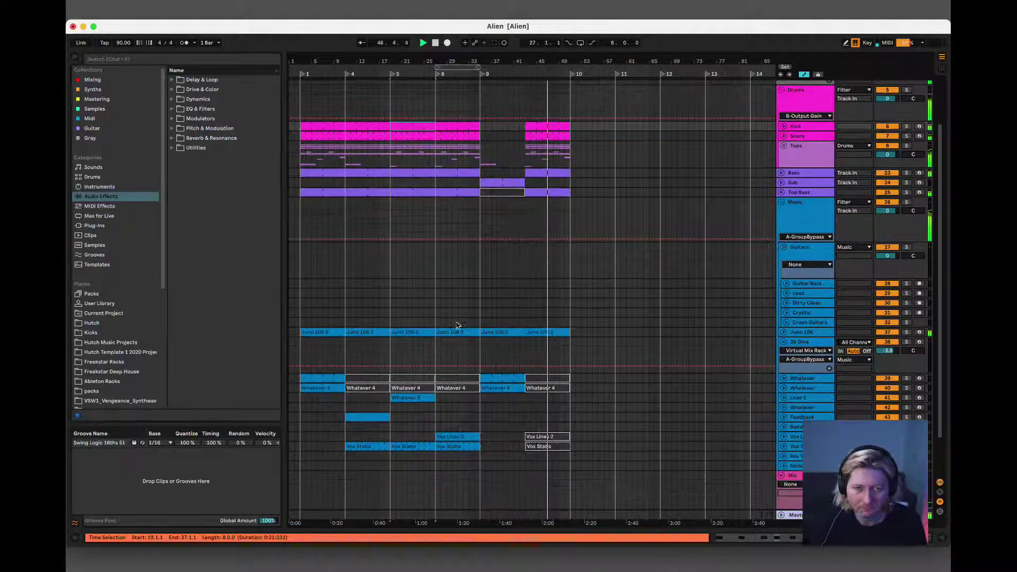
pyautogui.moveTo(460, 447); pyautogui.dragTo(456, 215)
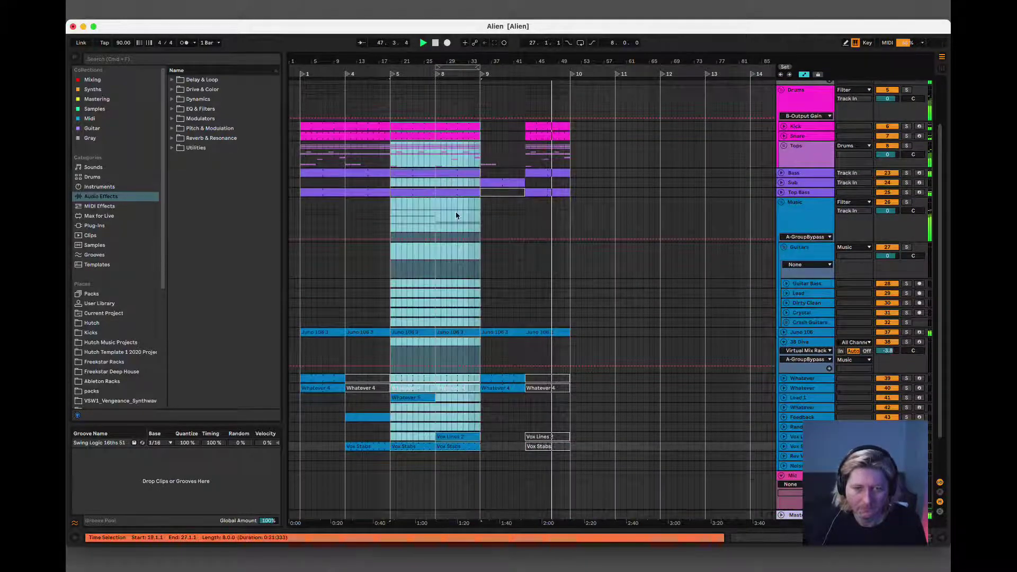
pyautogui.moveTo(407, 126); pyautogui.dragTo(593, 132)
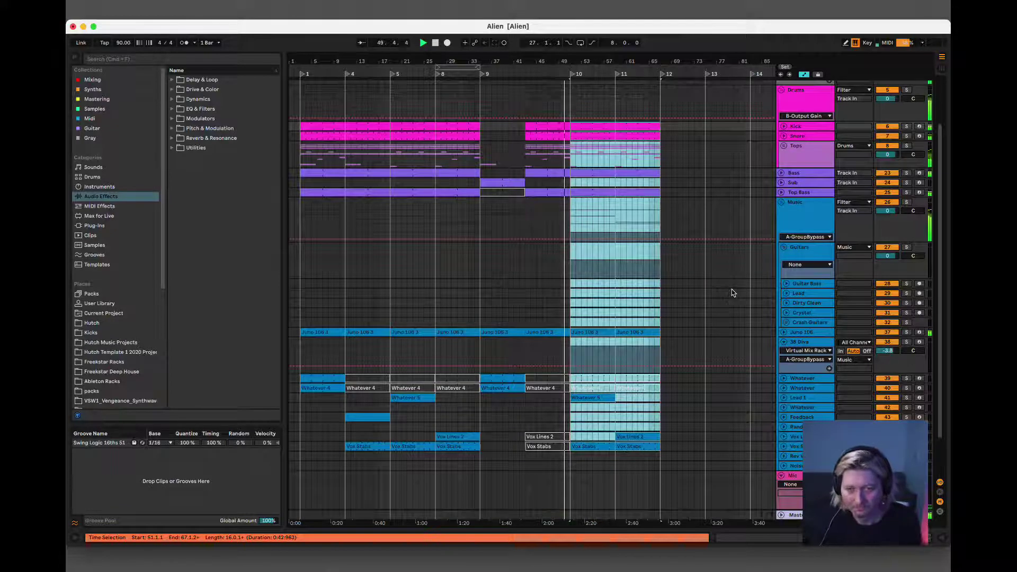
# - Duplicate the section at bar 59 across all the drum, bass and music tracks so it repeats from bar 67
pyautogui.hscroll(5, 633, 57)
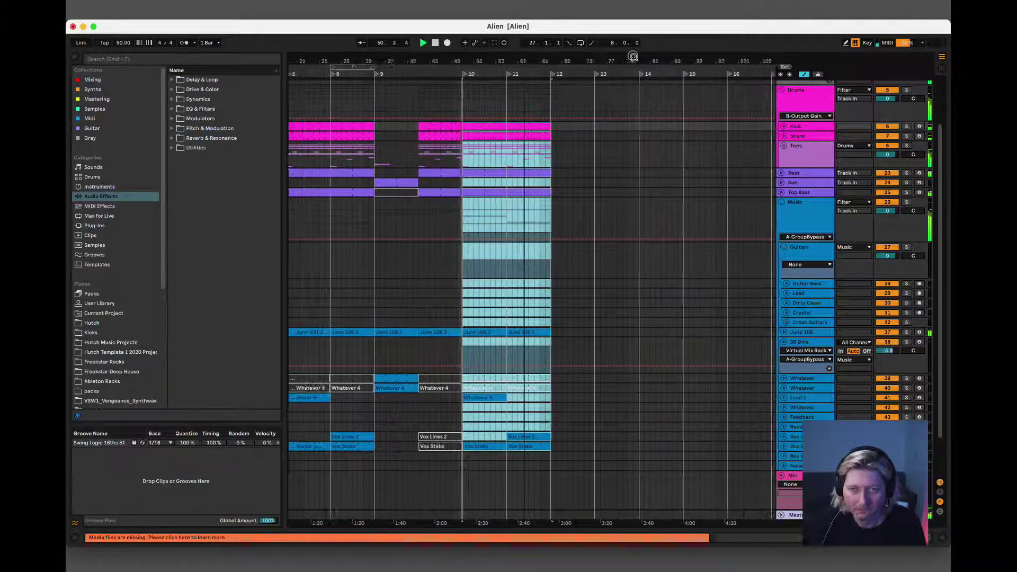
pyautogui.hscroll(-2, 529, 63)
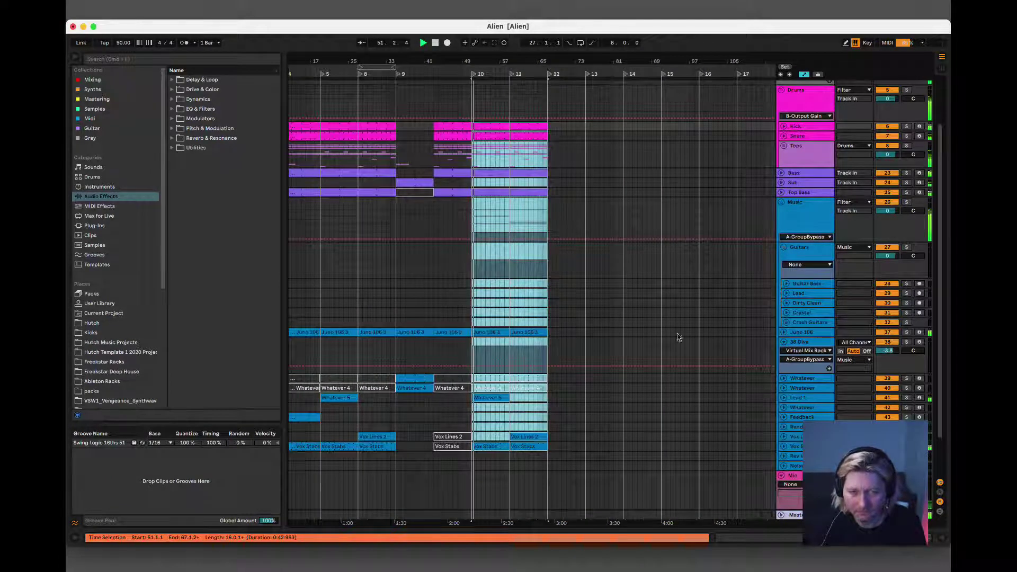
pyautogui.click(562, 429)
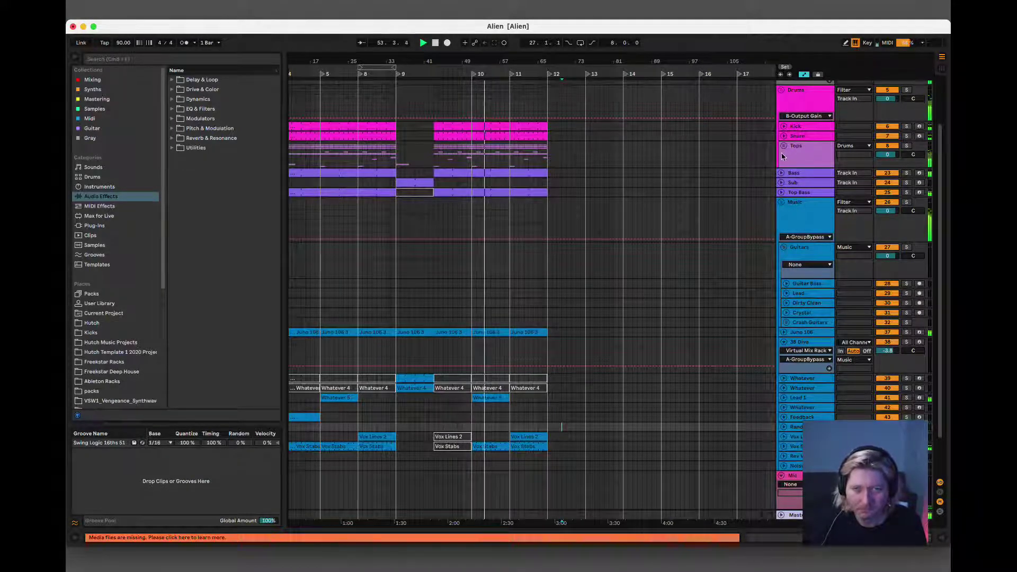
pyautogui.click(535, 437)
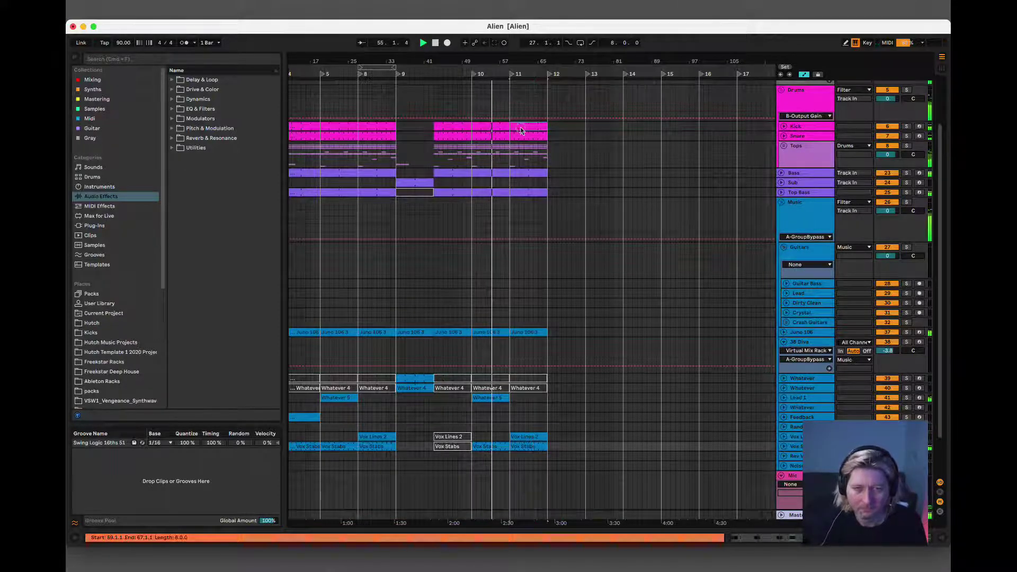
pyautogui.press('super+a')
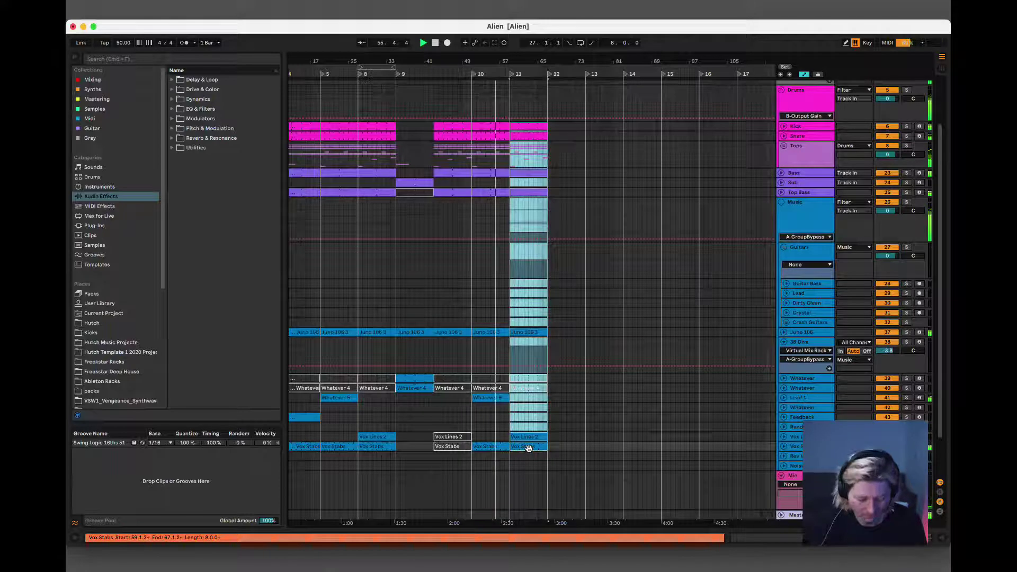
pyautogui.press('super+d')
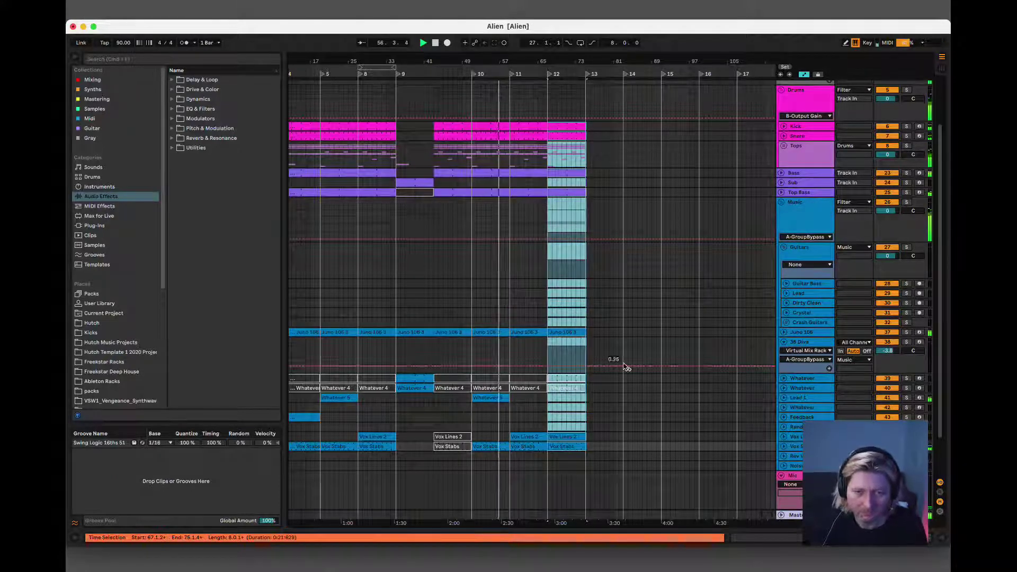
# - Deactivate the Vox Stabs clips at bars 27, 59 and 67
pyautogui.click(534, 450)
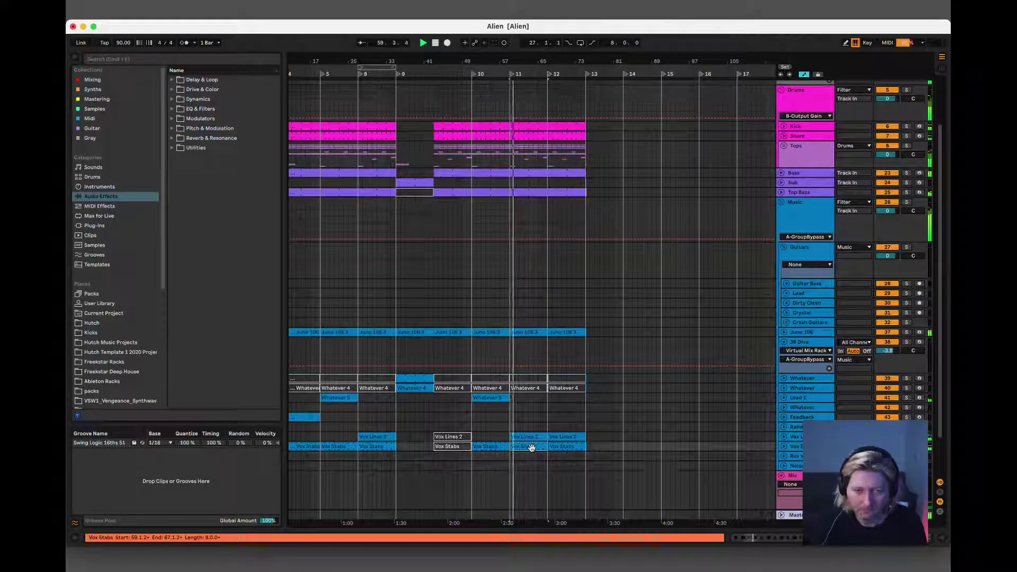
pyautogui.click(529, 448)
pyautogui.click(380, 449)
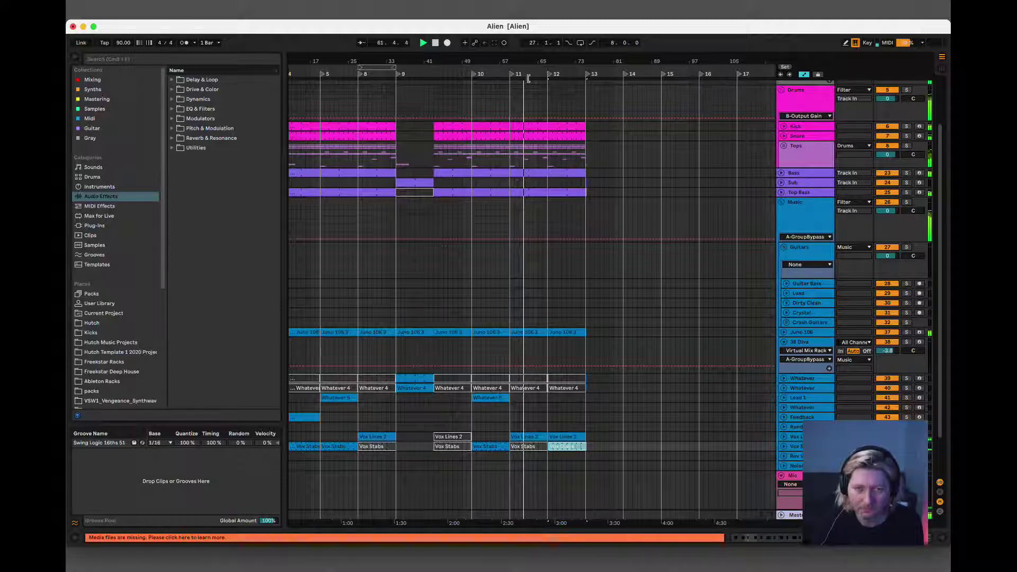
pyautogui.moveTo(550, 62); pyautogui.dragTo(551, 57)
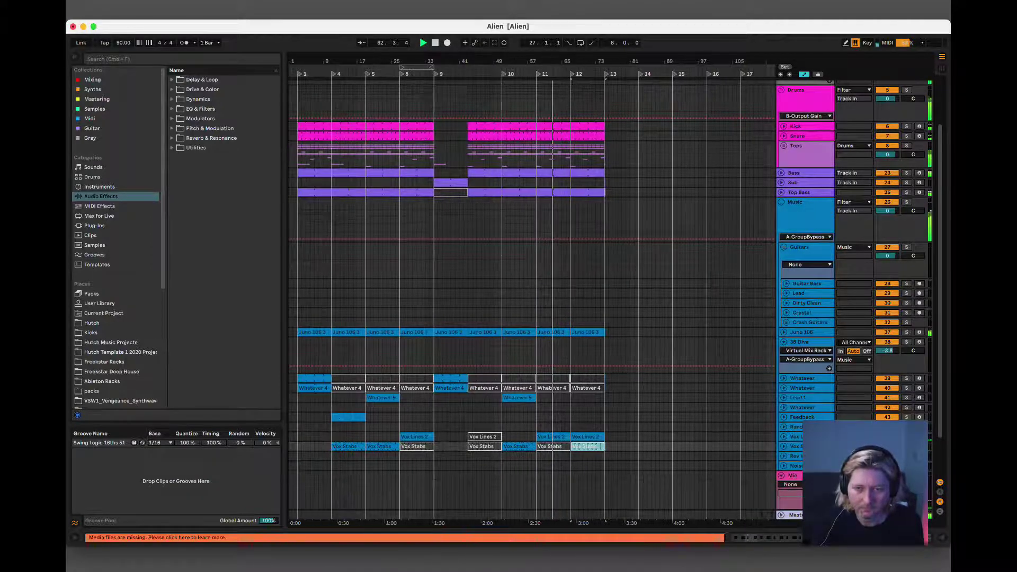
# - Play on to bar 67, stop, and examine how the Vox Stabs clips line up with the section starts at bars 35, 43 and 51
pyautogui.click(812, 398)
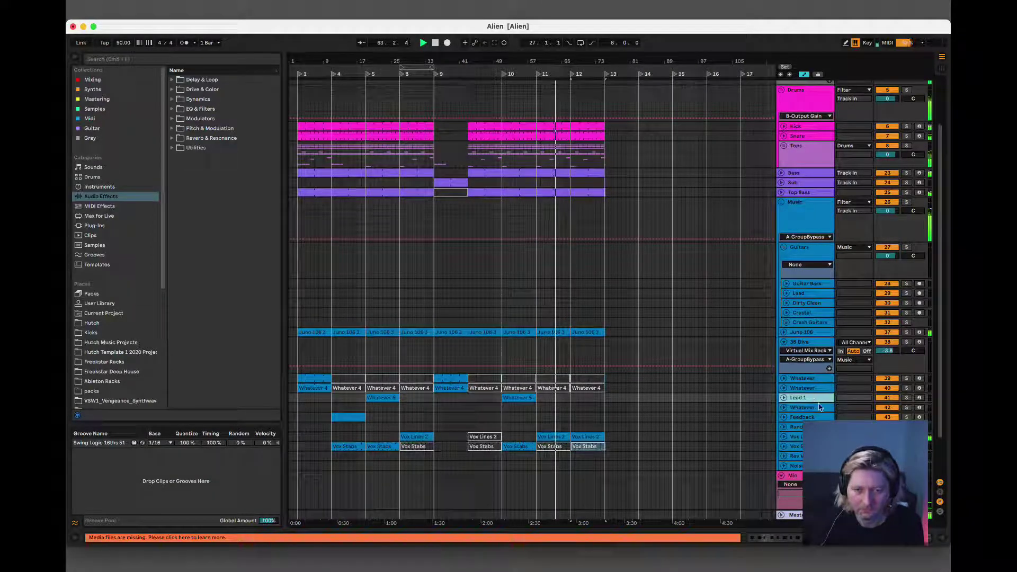
pyautogui.click(818, 407)
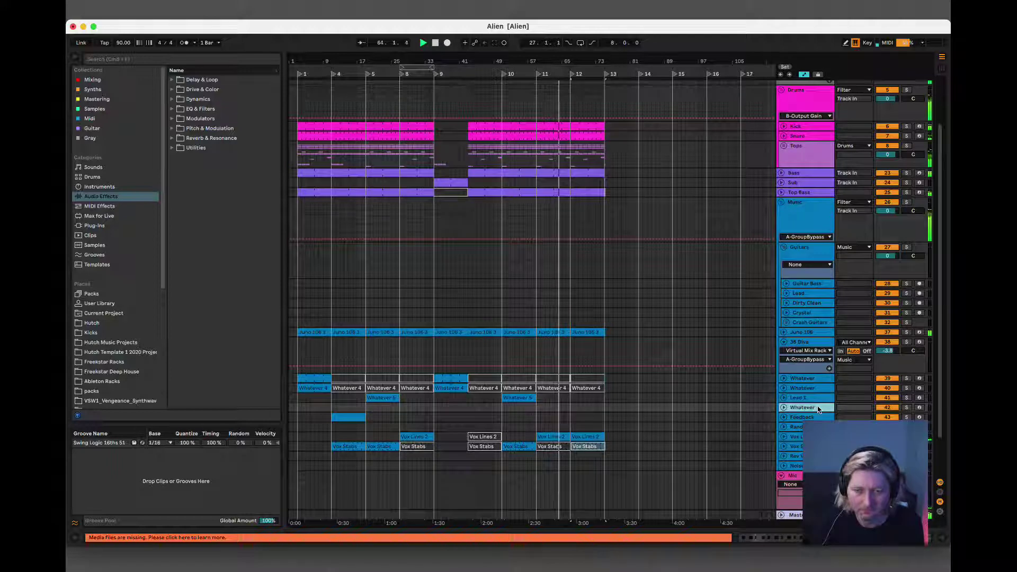
pyautogui.click(794, 436)
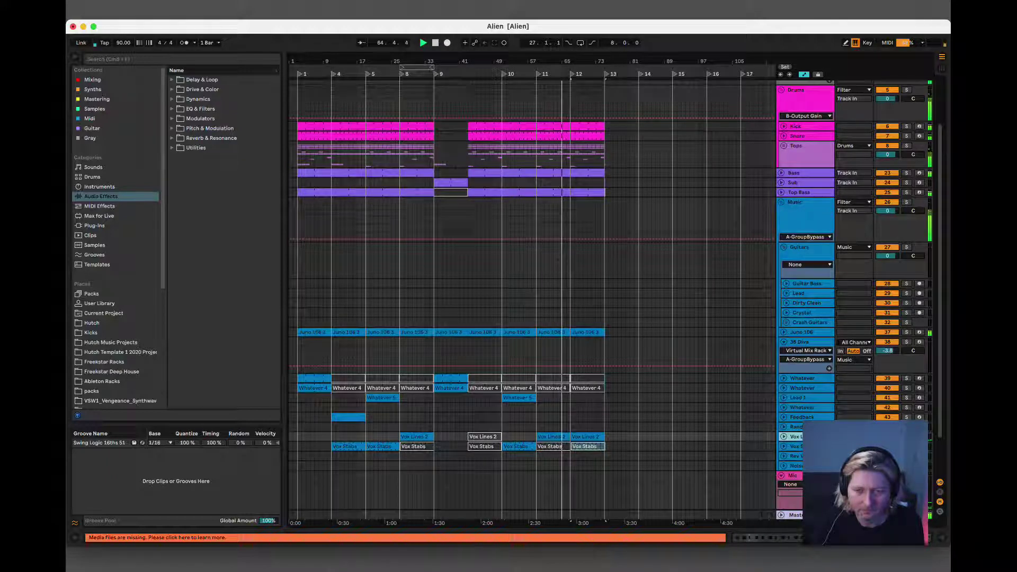
pyautogui.click(795, 427)
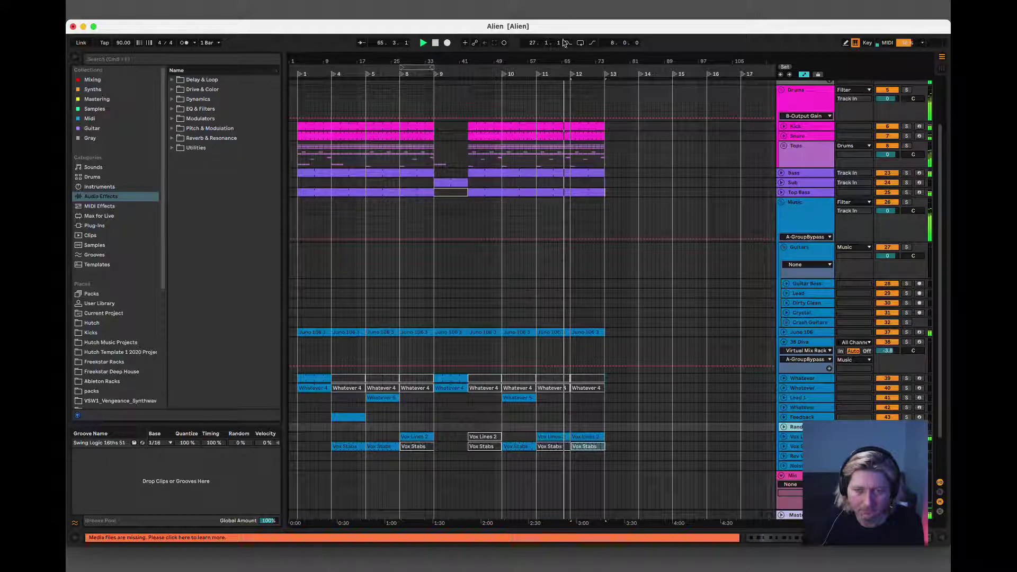
pyautogui.click(580, 129)
pyautogui.keyDown('shift'); pyautogui.click(592, 450); pyautogui.keyUp('shift')
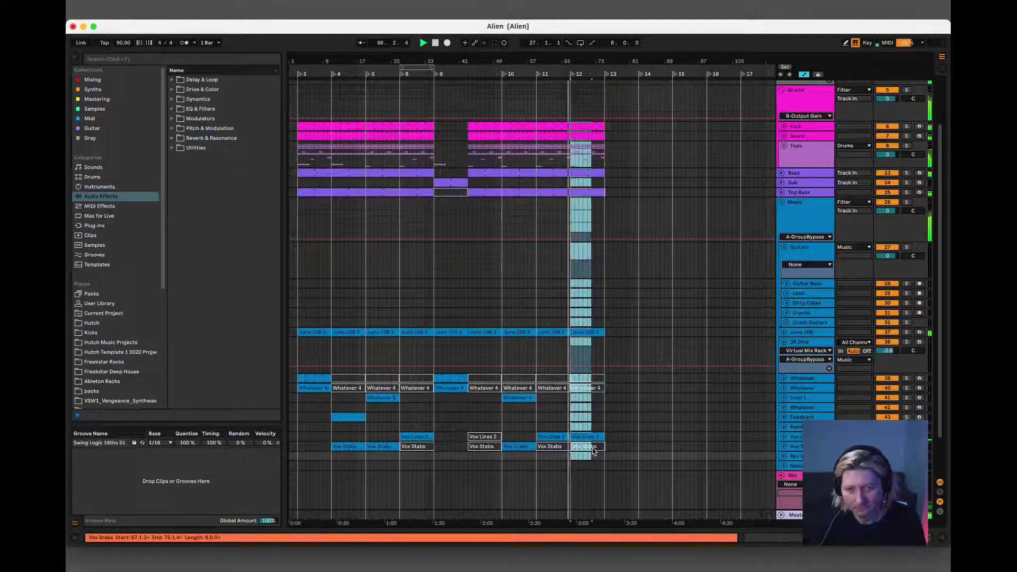
pyautogui.click(613, 447)
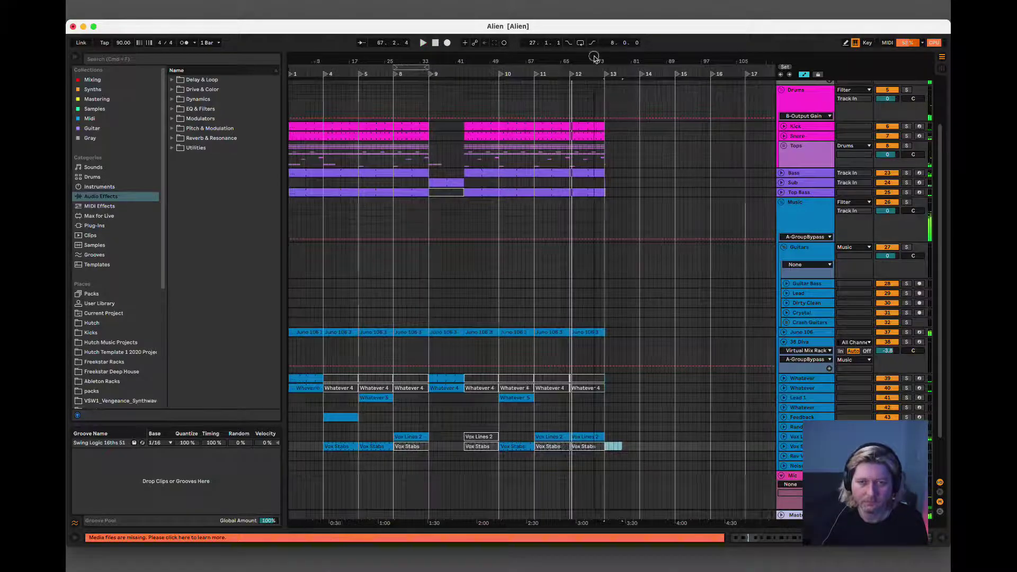
pyautogui.scroll(5, 595, 57)
pyautogui.scroll(-4, 595, 55)
pyautogui.scroll(8, 427, 55)
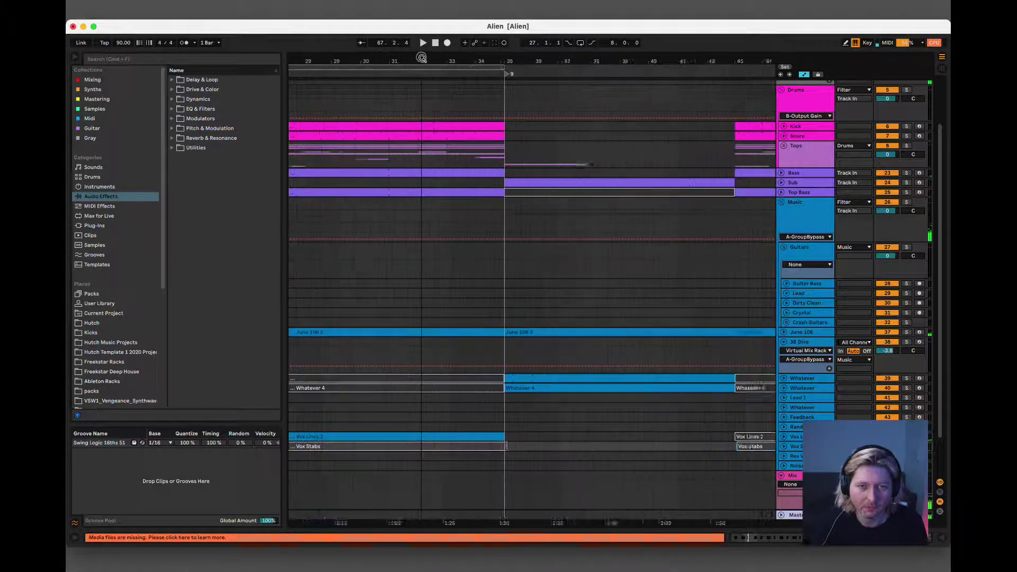
pyautogui.scroll(-8, 422, 57)
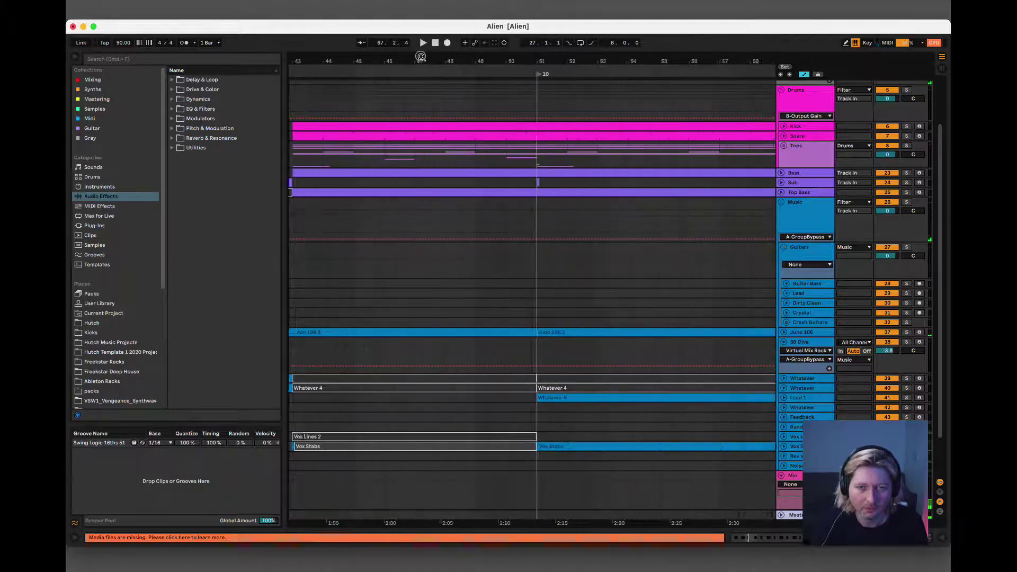
pyautogui.scroll(8, 422, 57)
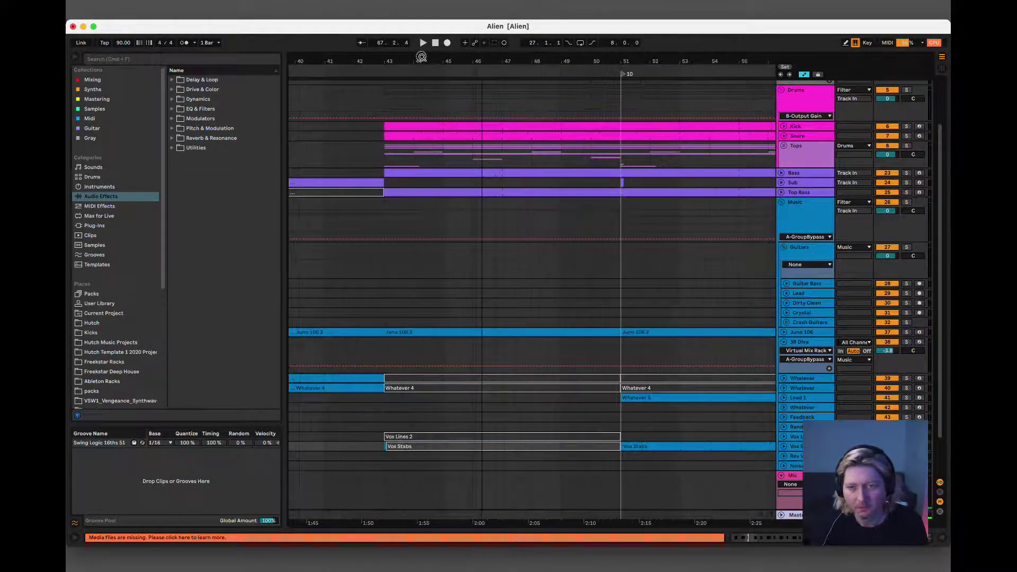
pyautogui.scroll(-6, 421, 56)
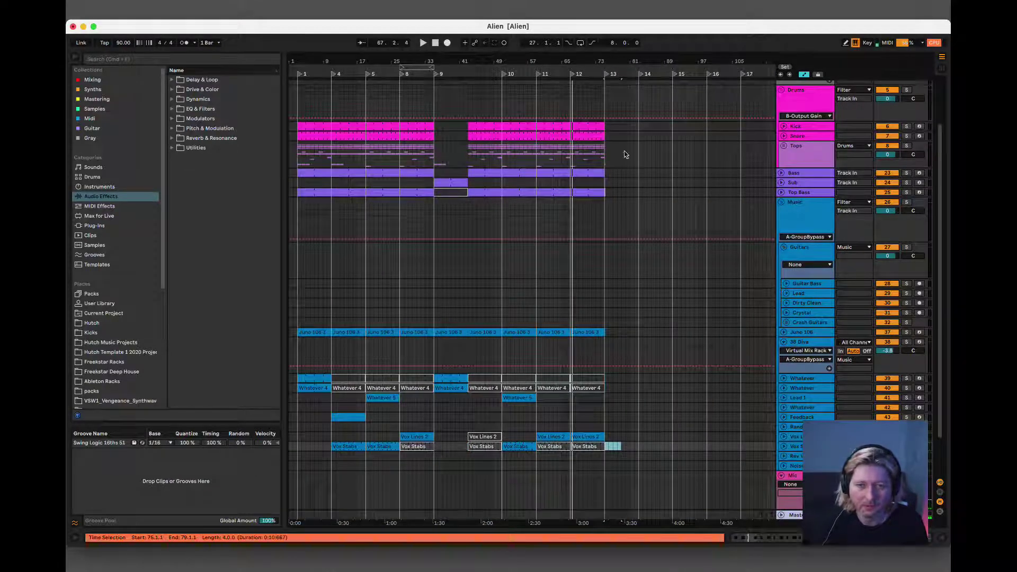
# - Delete everything from bar 59 to bar 89 across the drum, bass and music tracks
pyautogui.moveTo(667, 130); pyautogui.dragTo(536, 449)
pyautogui.press('Delete')
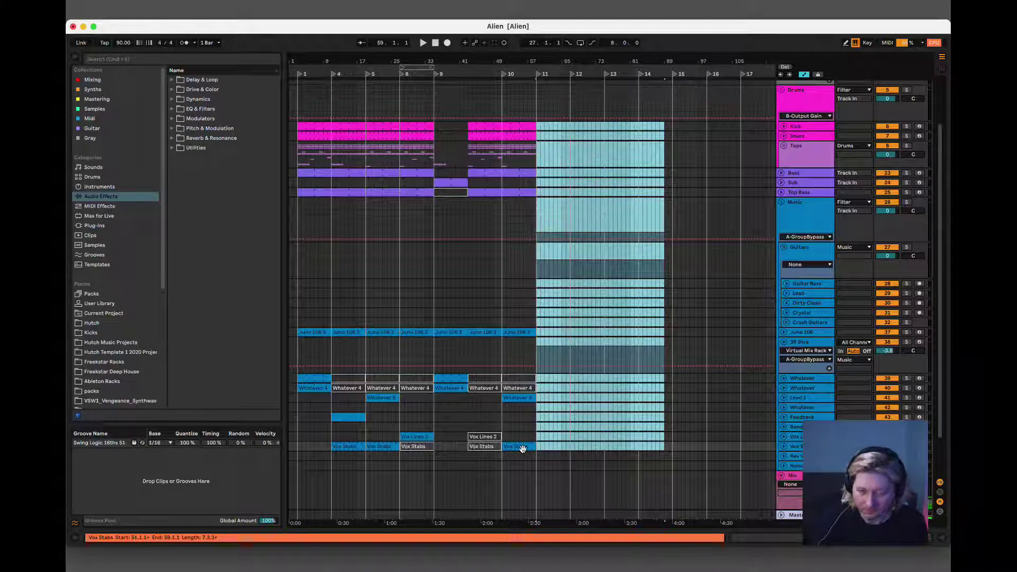
pyautogui.moveTo(424, 60); pyautogui.dragTo(510, 264)
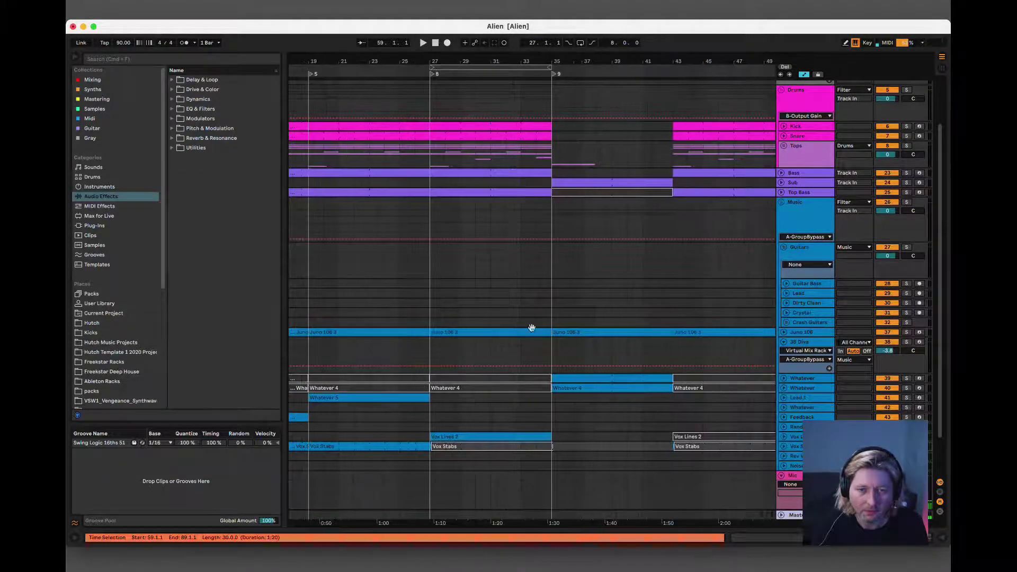
# - Clear the leftover Vox Stabs fragment at bar 35 and delete the deactivated Vox Stabs clip at bar 27
pyautogui.moveTo(583, 447); pyautogui.dragTo(553, 449)
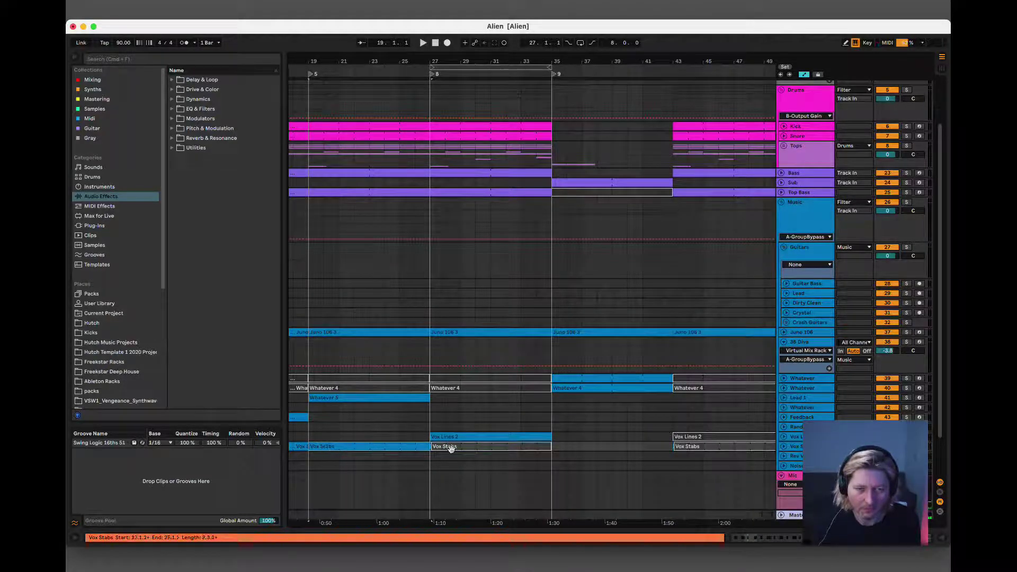
pyautogui.click(517, 448)
pyautogui.moveTo(490, 448); pyautogui.dragTo(432, 449)
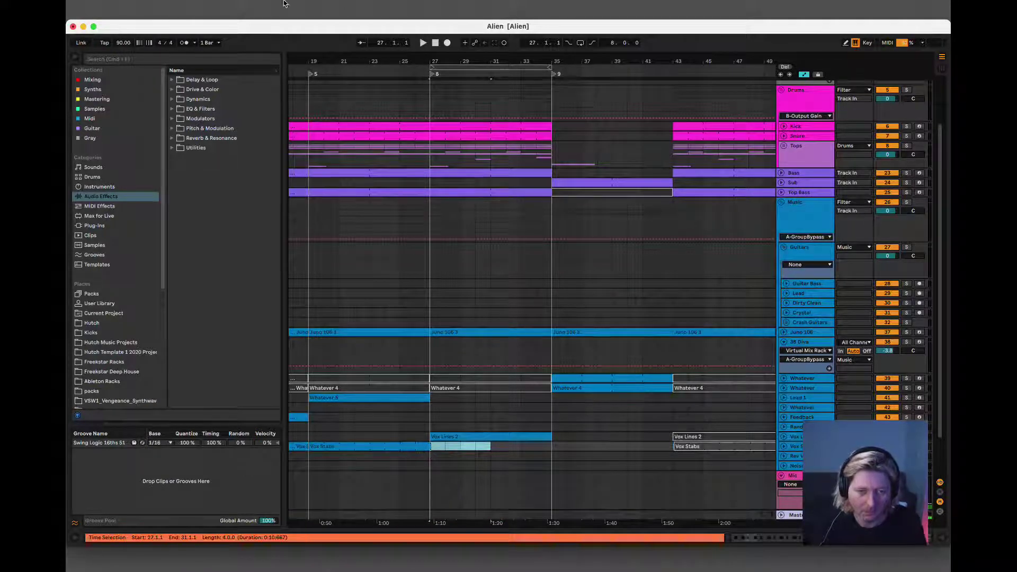
# - Replace the Vox Stabs clip at bar 19 with a duplicate of the Vox Stabs clip at bar 11
pyautogui.scroll(-5, 309, 58)
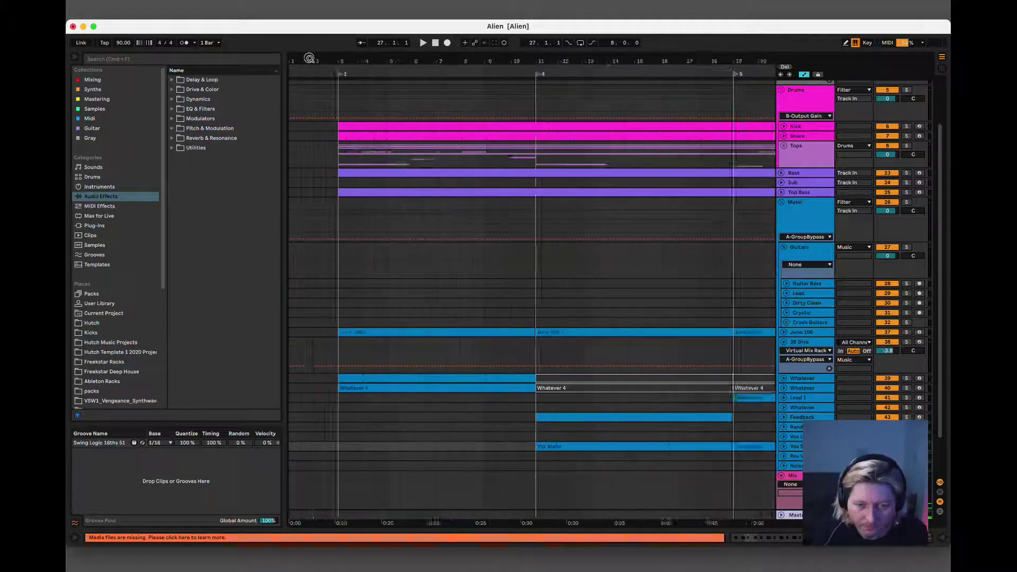
pyautogui.scroll(3, 509, 424)
pyautogui.click(572, 447)
pyautogui.moveTo(566, 447); pyautogui.dragTo(501, 450)
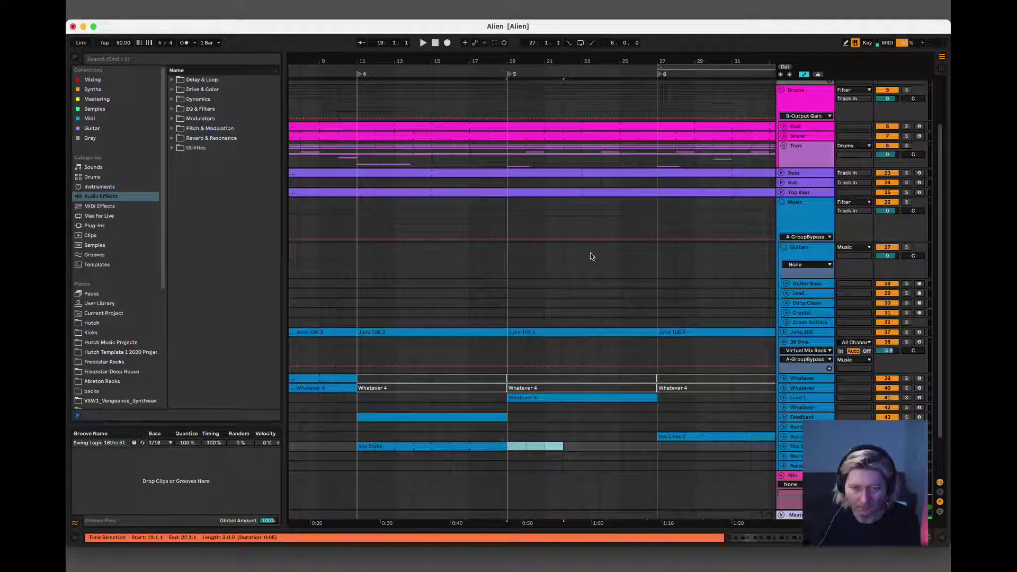
pyautogui.moveTo(528, 67); pyautogui.dragTo(532, 65)
pyautogui.click(317, 448)
pyautogui.press('super+d')
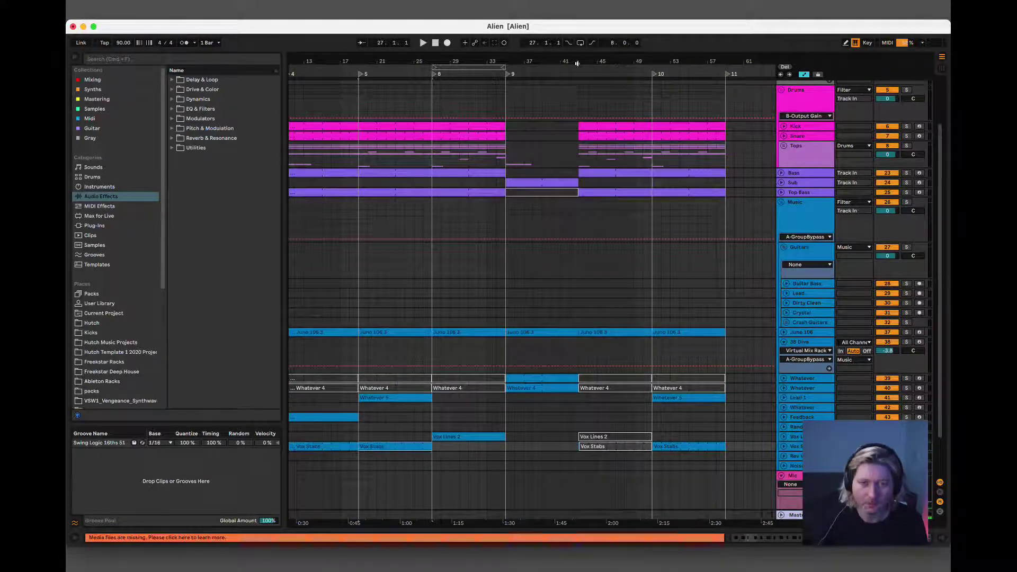
# - Copy bars 19 to 35 on all tracks from Kick down to Vox Stabs and place the copy at bar 59
pyautogui.click(463, 127)
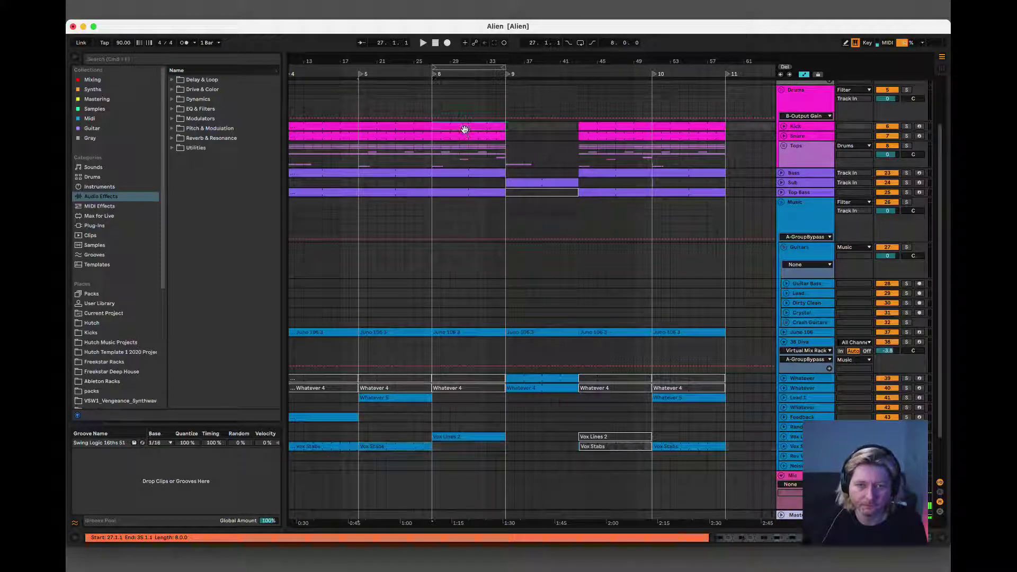
pyautogui.click(399, 448)
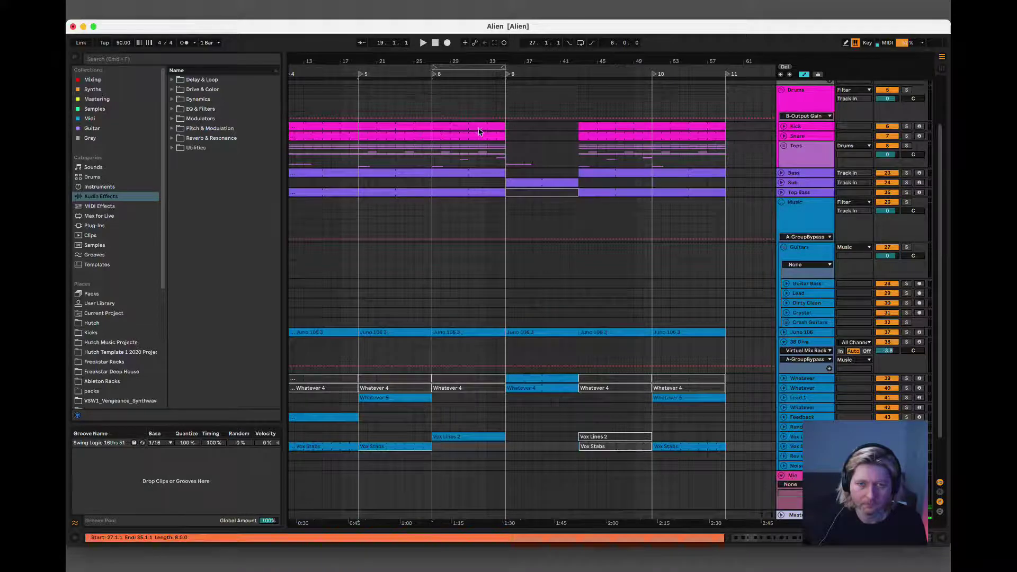
pyautogui.keyDown('shift'); pyautogui.click(479, 130); pyautogui.keyUp('shift')
pyautogui.scroll(-2, 565, 166)
pyautogui.scroll(5, 569, 175)
pyautogui.scroll(-1, 567, 172)
pyautogui.moveTo(531, 61); pyautogui.dragTo(531, 47)
pyautogui.moveTo(377, 174); pyautogui.dragTo(549, 179)
# - Listen from bar 59, then delete the time from bar 59 to 67 so the Vox Lines section moves up
pyautogui.press('space')
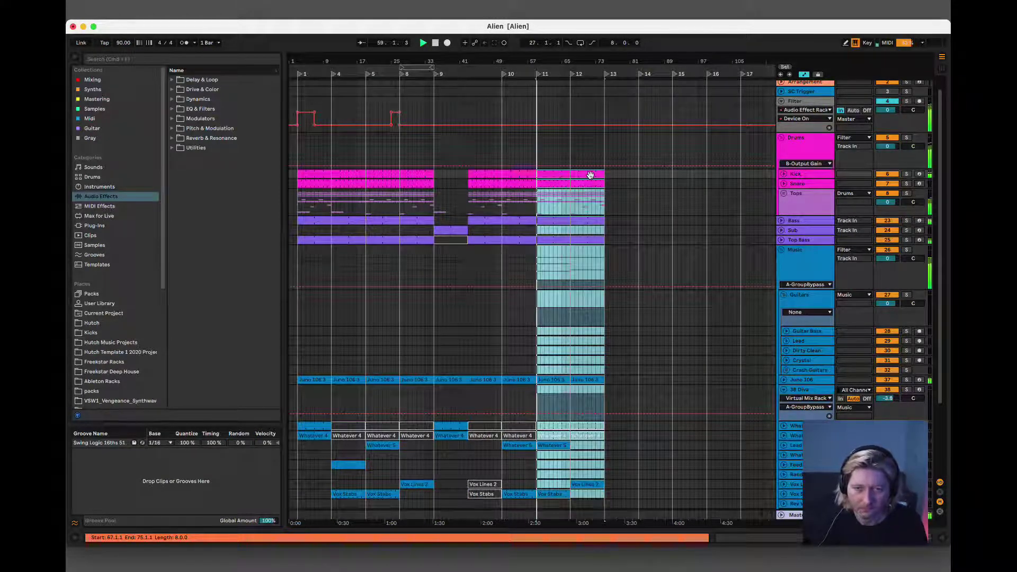
pyautogui.click(589, 176)
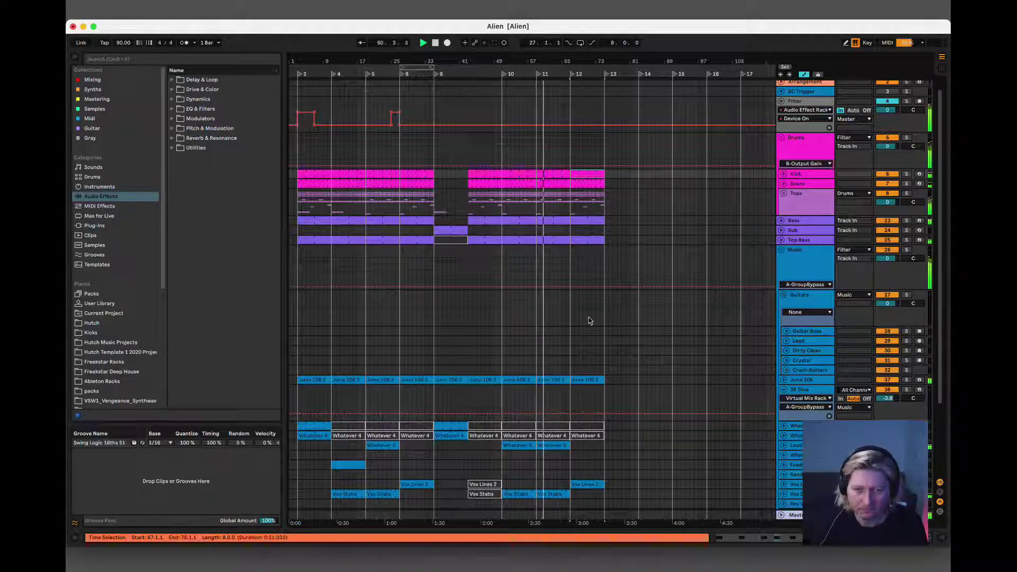
pyautogui.click(553, 175)
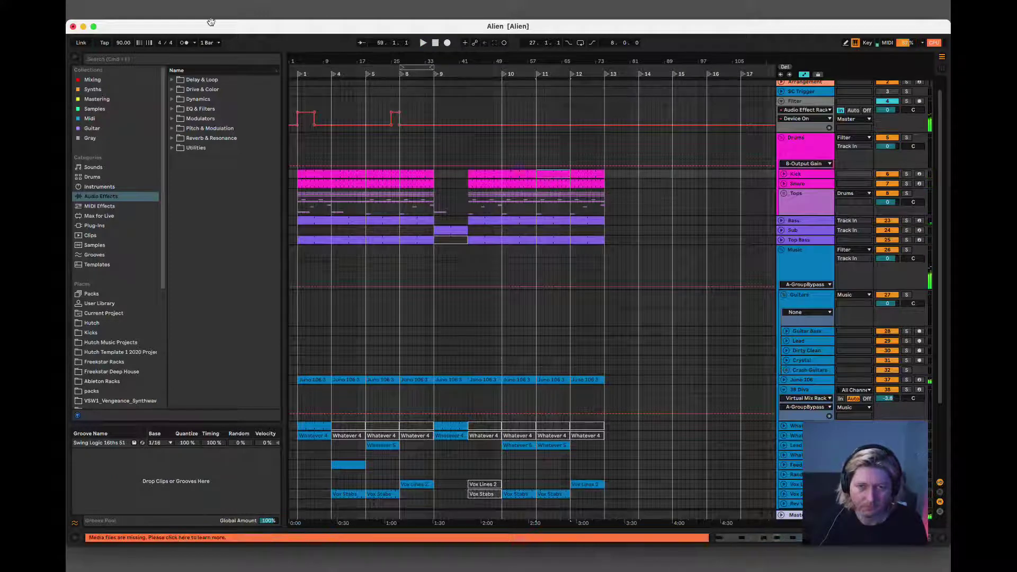
pyautogui.click(164, 3)
pyautogui.moveTo(137, 3)
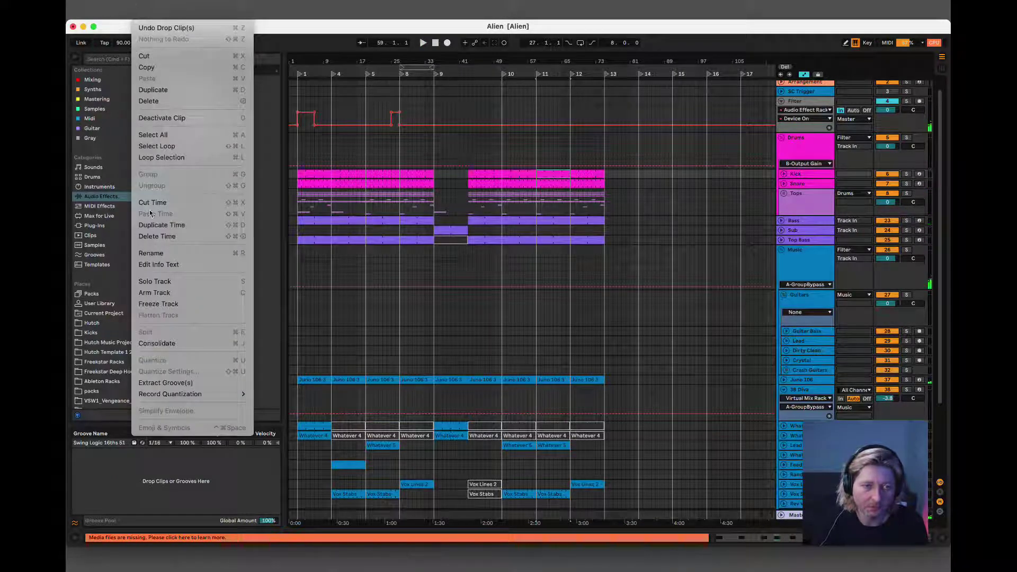
pyautogui.click(159, 237)
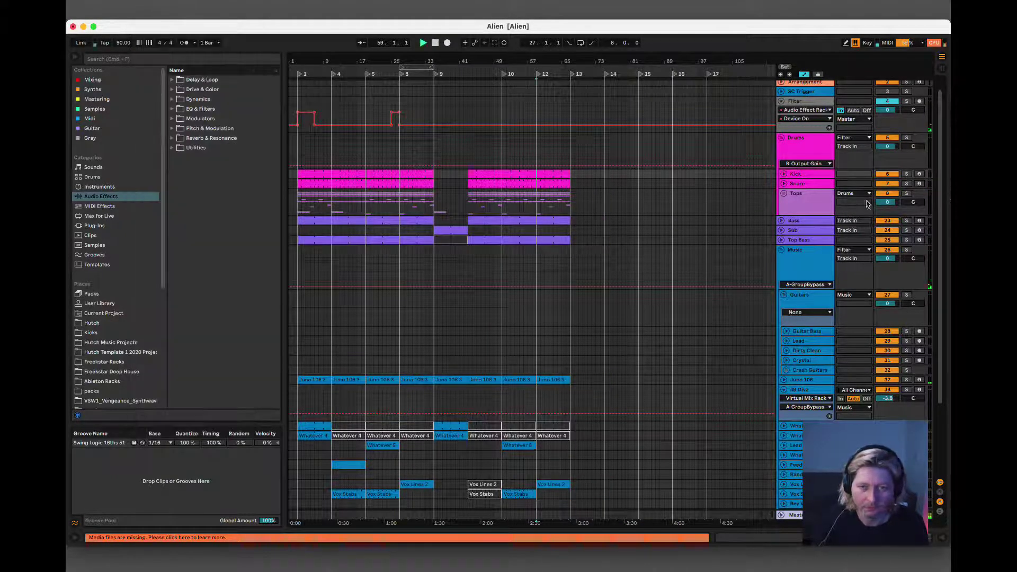
pyautogui.press('space')
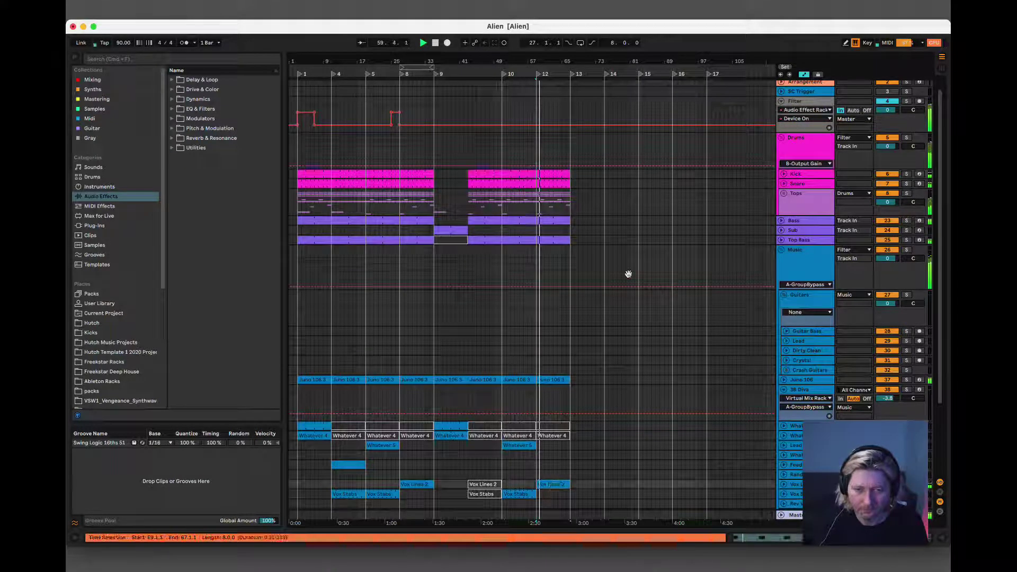
# - Duplicate the section at bar 59, from Kick down to Vox Lines, so it repeats from bar 67
pyautogui.click(546, 485)
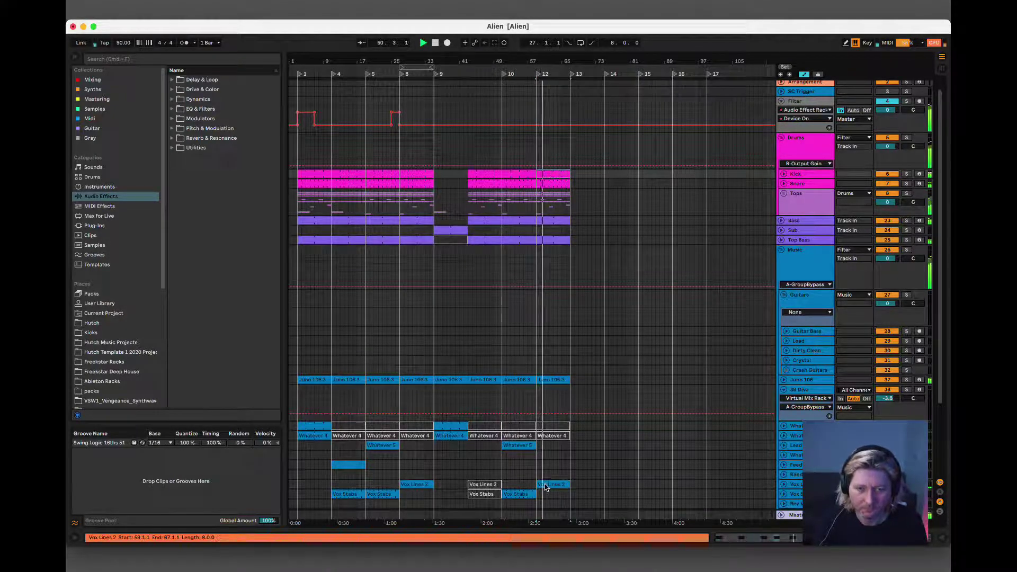
pyautogui.keyDown('shift'); pyautogui.click(553, 196); pyautogui.keyUp('shift')
pyautogui.press('super+d')
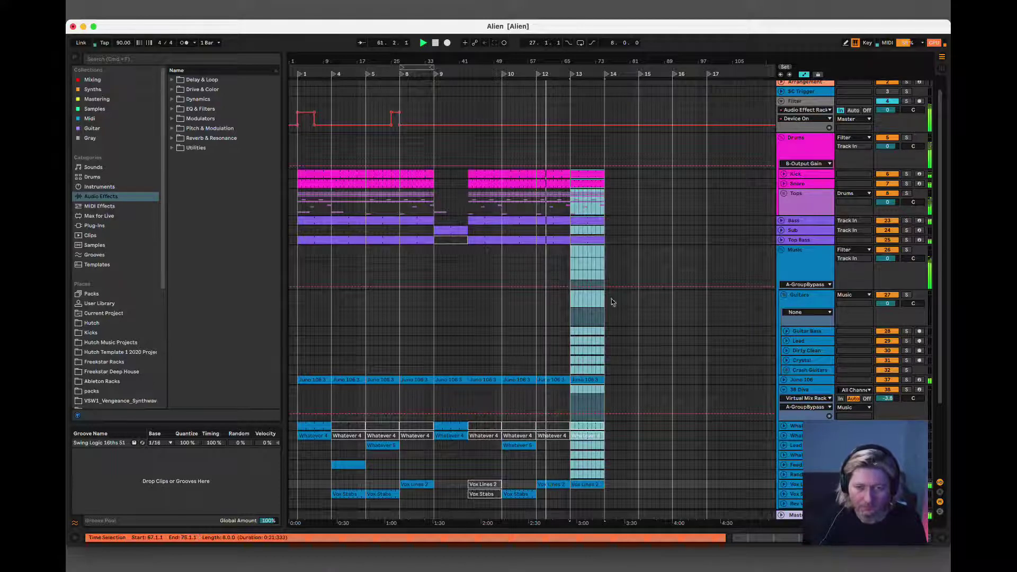
# - Copy the section at bar 67, from Kick down to Vox Lines, to bar 91, leaving a gap before it
pyautogui.moveTo(557, 59); pyautogui.dragTo(561, 74)
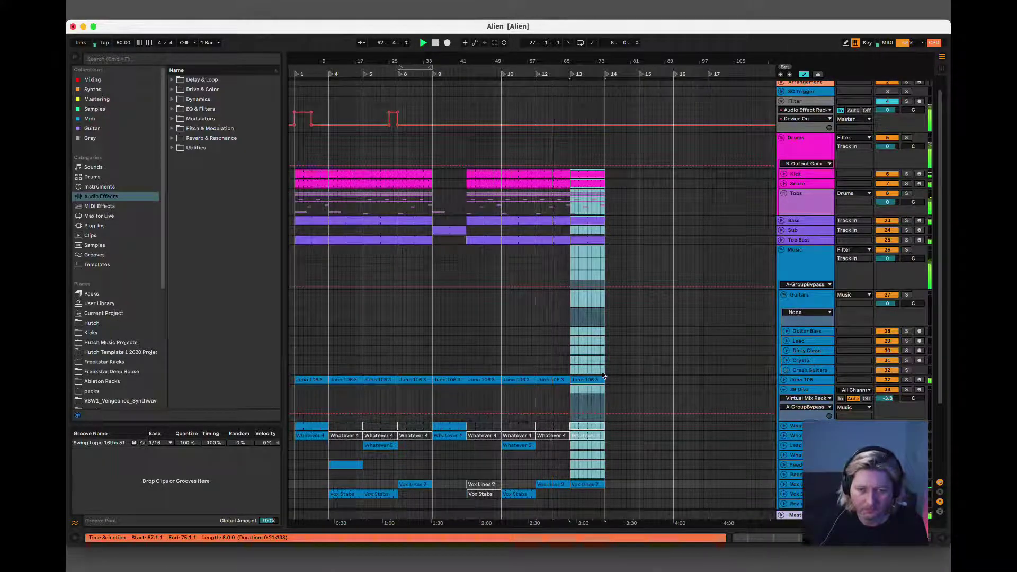
pyautogui.click(591, 175)
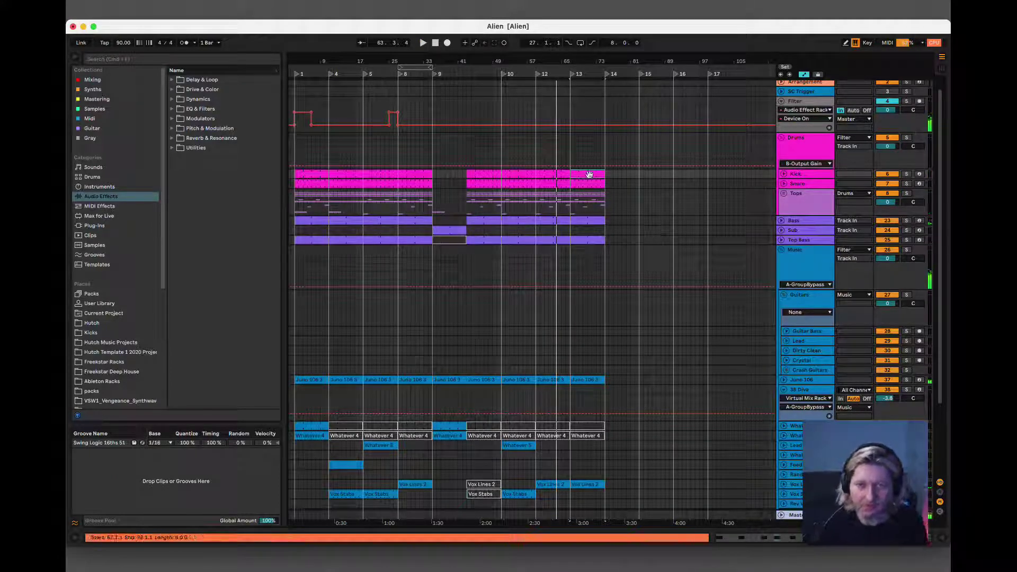
pyautogui.moveTo(599, 57); pyautogui.dragTo(601, 59)
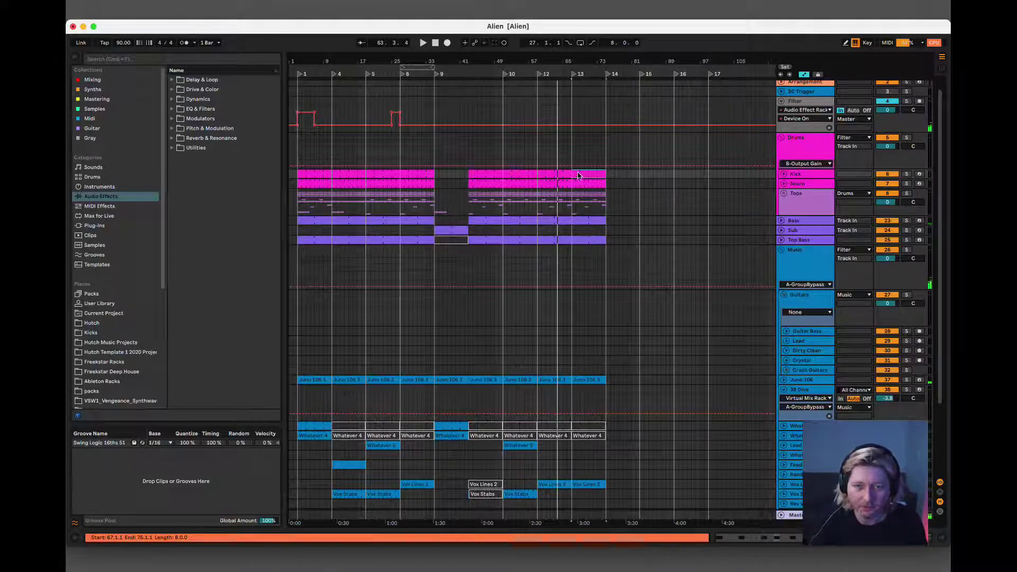
pyautogui.click(589, 486)
pyautogui.moveTo(589, 486); pyautogui.dragTo(693, 486)
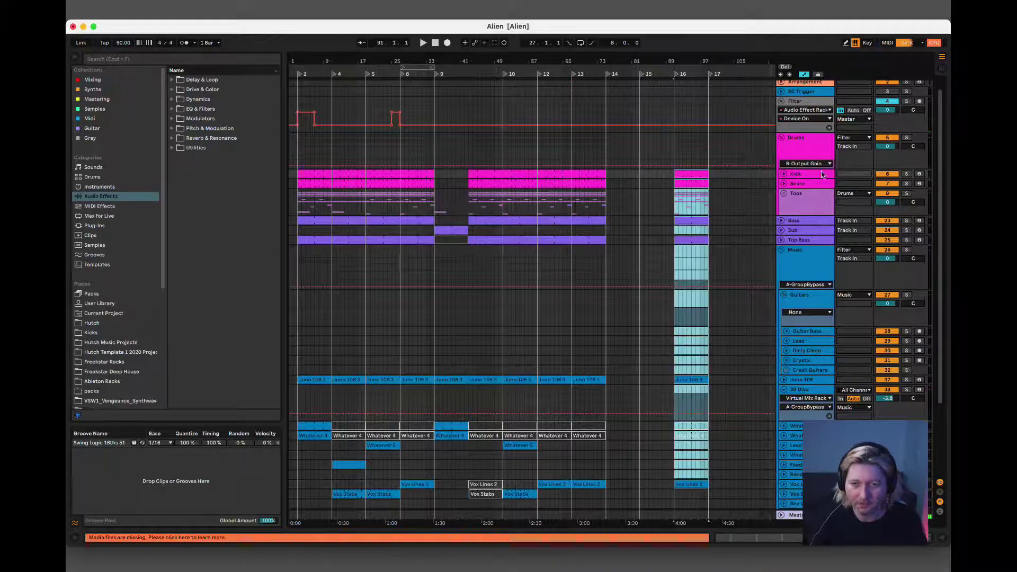
# - Duplicate the section at bar 91 three times so it repeats up to bar 123
pyautogui.moveTo(710, 63); pyautogui.dragTo(713, 63)
pyautogui.press('super+d')
pyautogui.press('super+d')
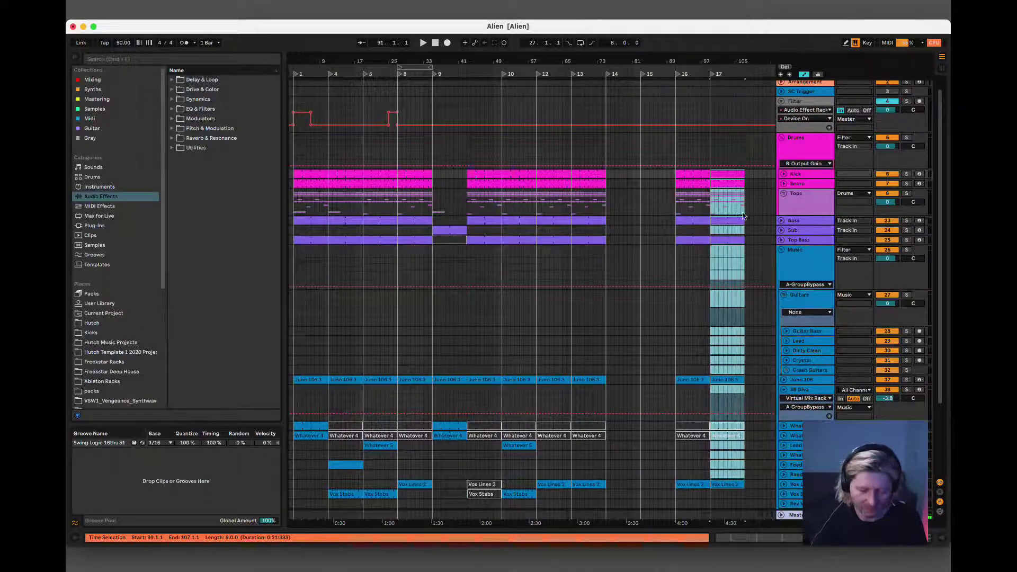
pyautogui.press('super+d')
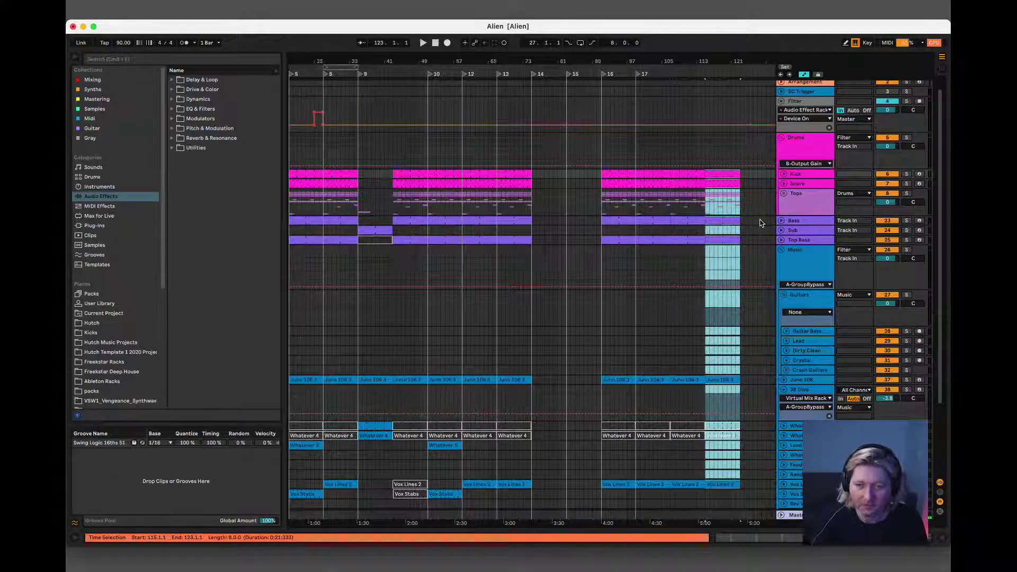
# - Undo the three duplications that follow the section at bar 91
pyautogui.click(649, 173)
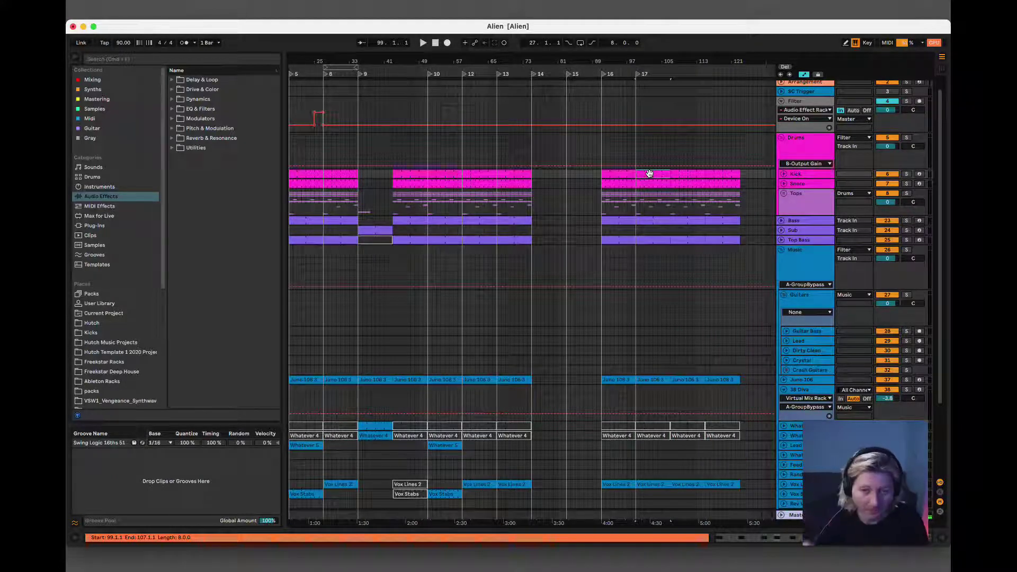
pyautogui.click(623, 173)
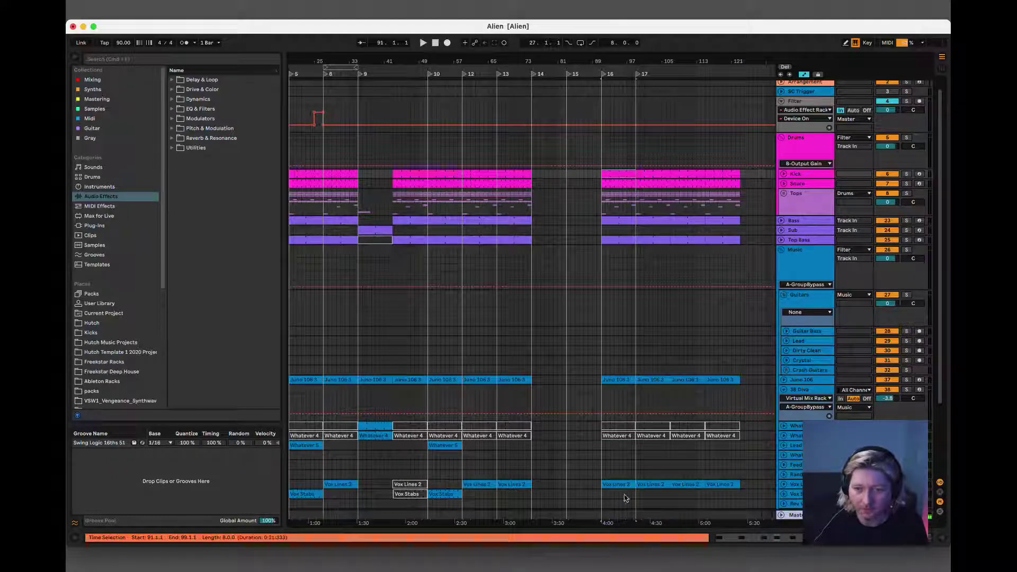
pyautogui.click(623, 380)
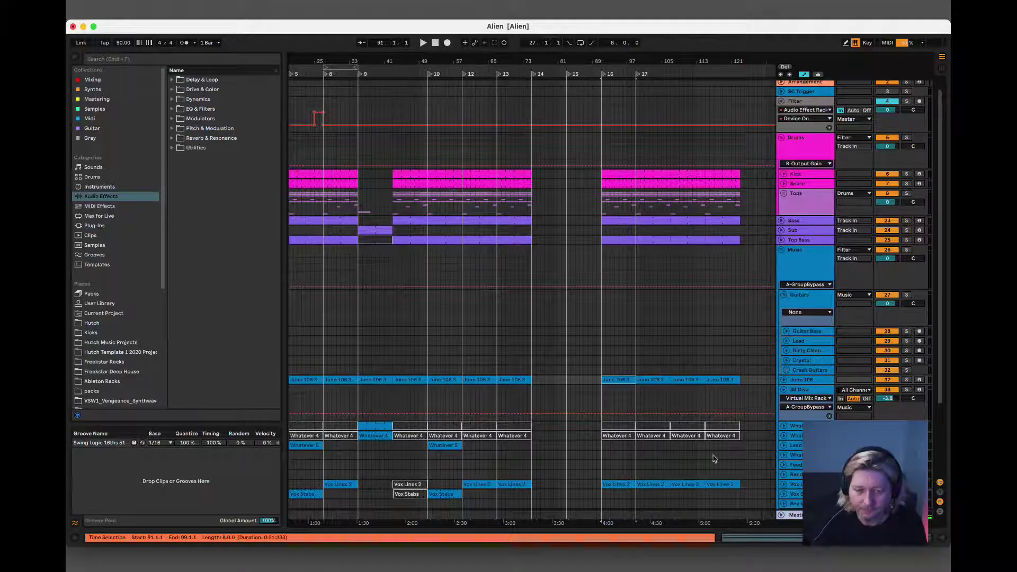
pyautogui.scroll(-4, 698, 443)
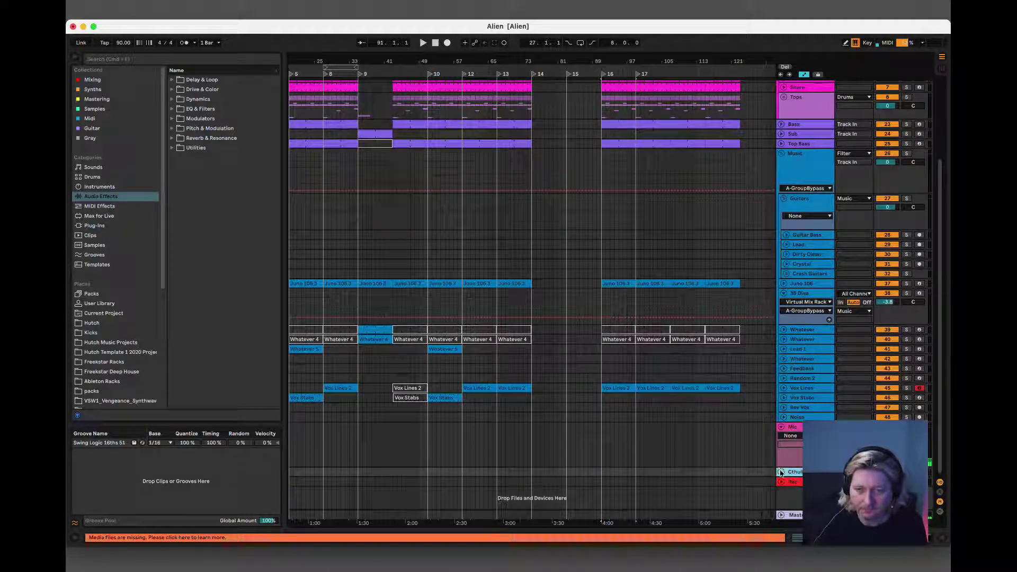
pyautogui.scroll(5, 751, 166)
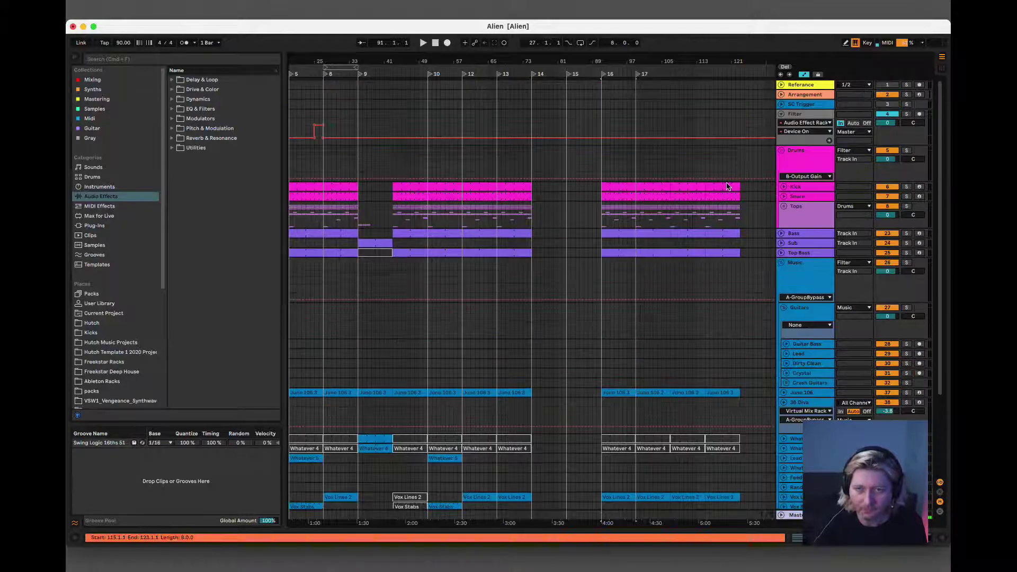
pyautogui.press('super+z')
pyautogui.press('super+z')
pyautogui.press('super+z')
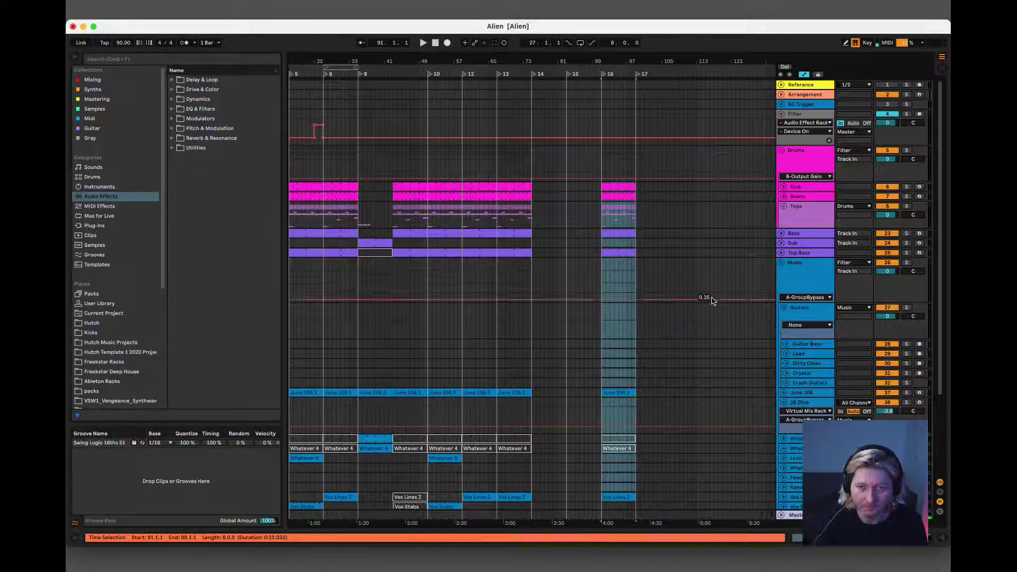
# - Deactivate the Juno 106 clip in the section at bar 91
pyautogui.scroll(-5, 711, 300)
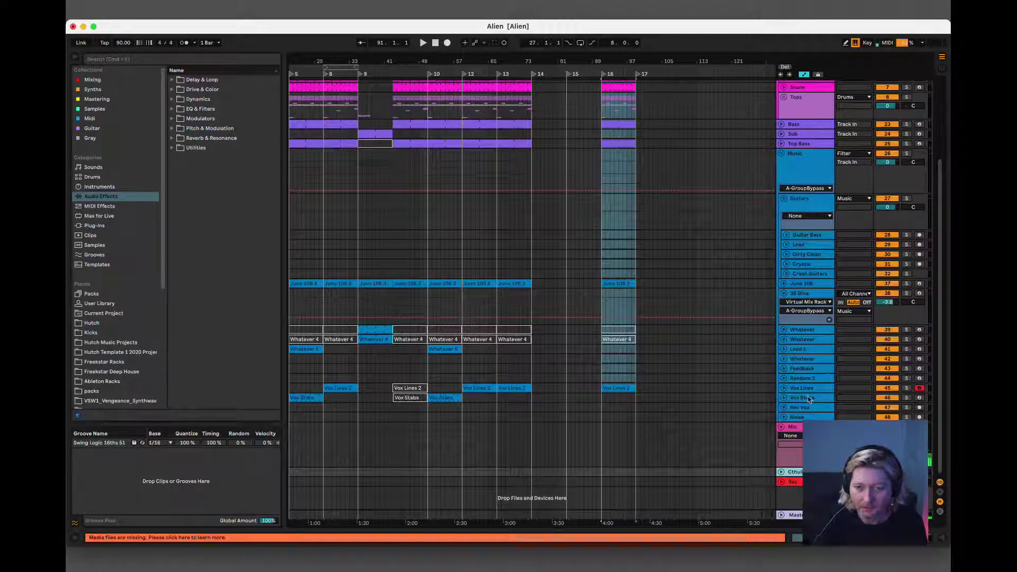
pyautogui.click(623, 285)
pyautogui.press('super+z')
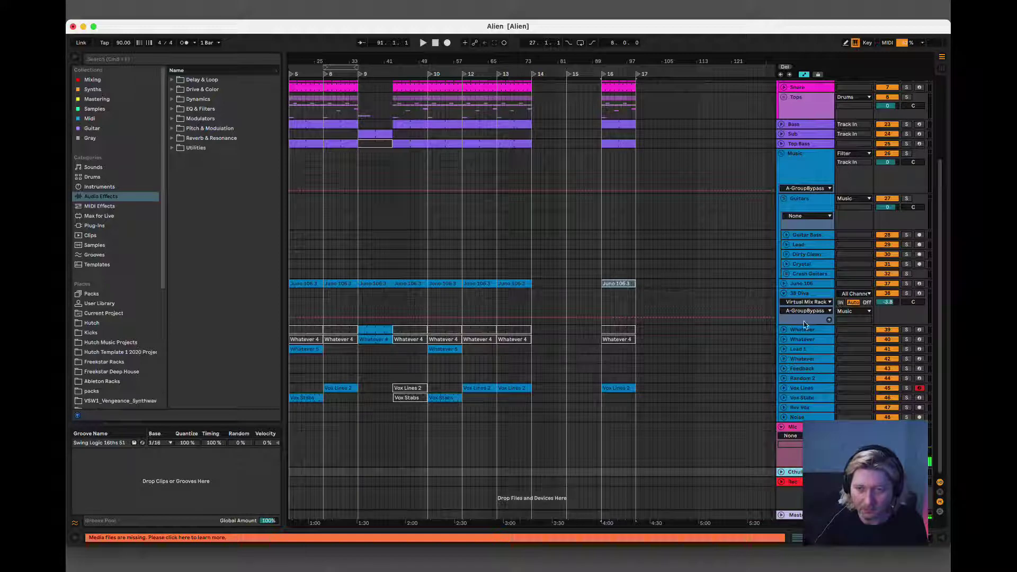
# - Load the JX-3P synth on a new MIDI track below Lead 1 and open its PG-200 controls
pyautogui.click(809, 351)
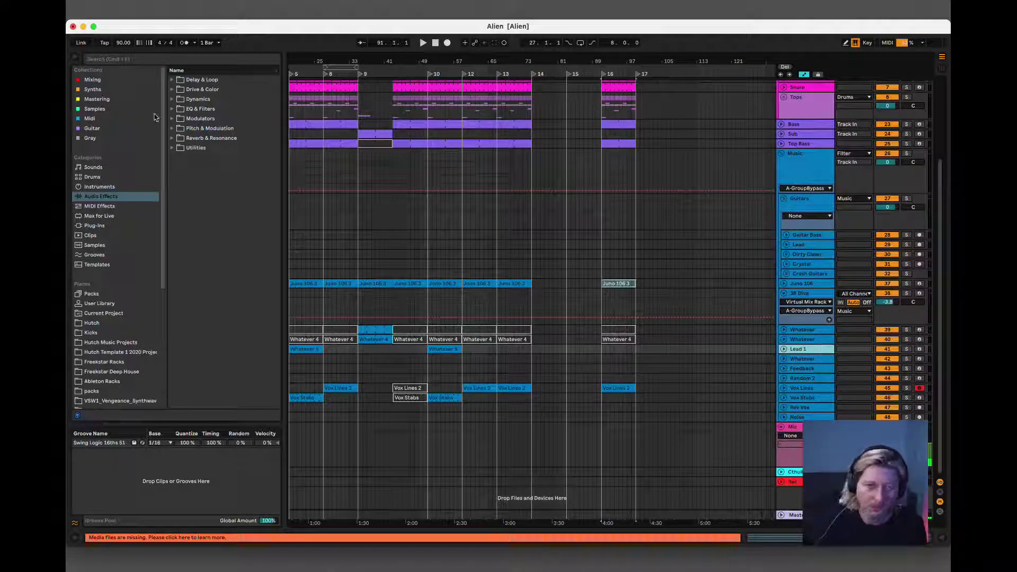
pyautogui.press('super+shift+t')
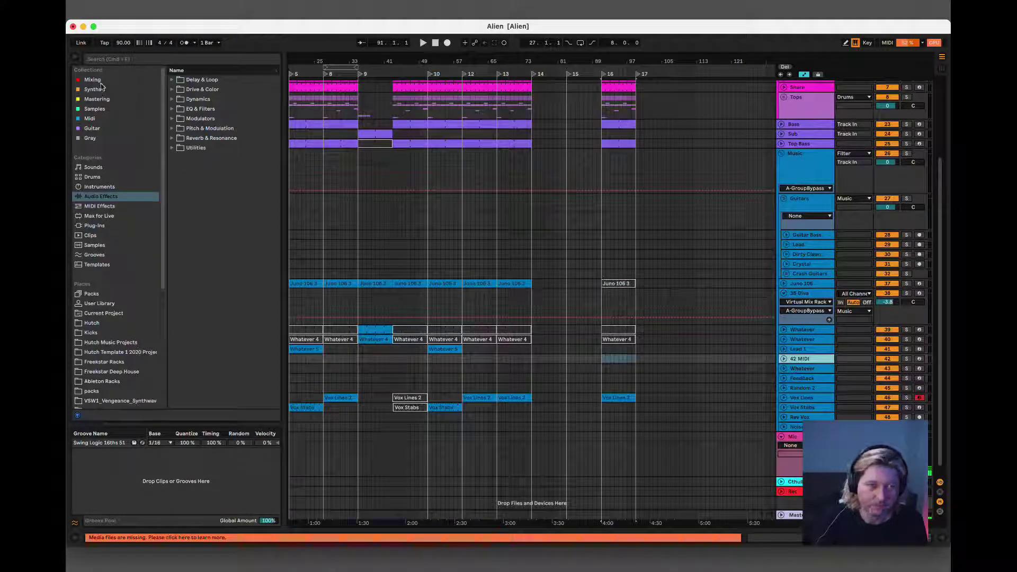
pyautogui.click(98, 89)
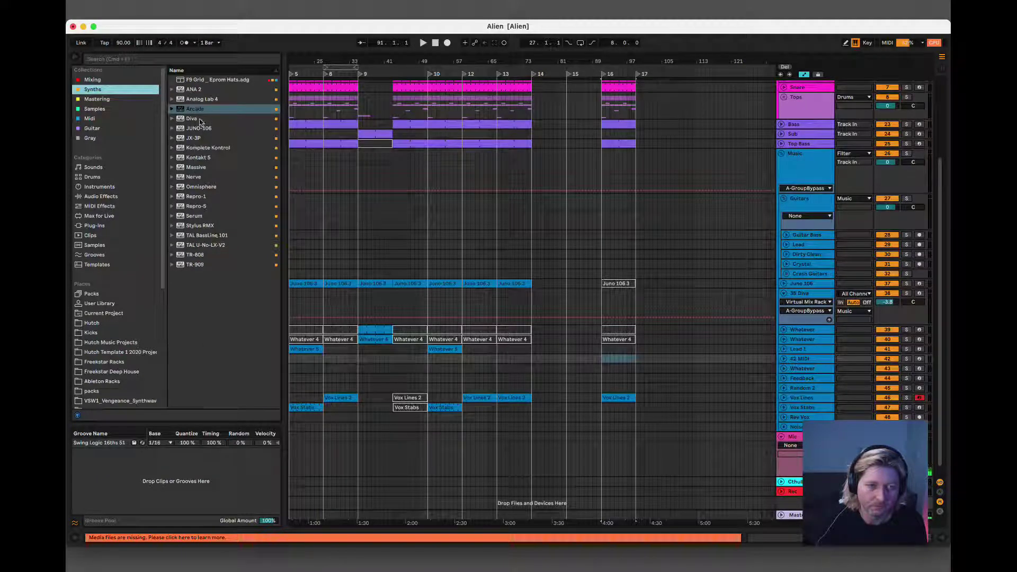
pyautogui.click(184, 138)
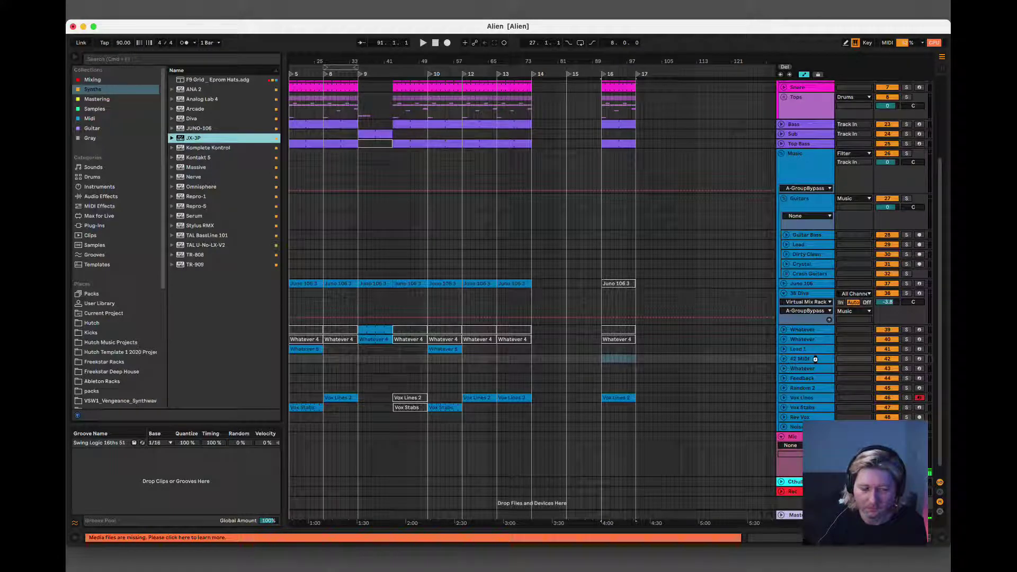
pyautogui.moveTo(815, 359); pyautogui.dragTo(815, 359)
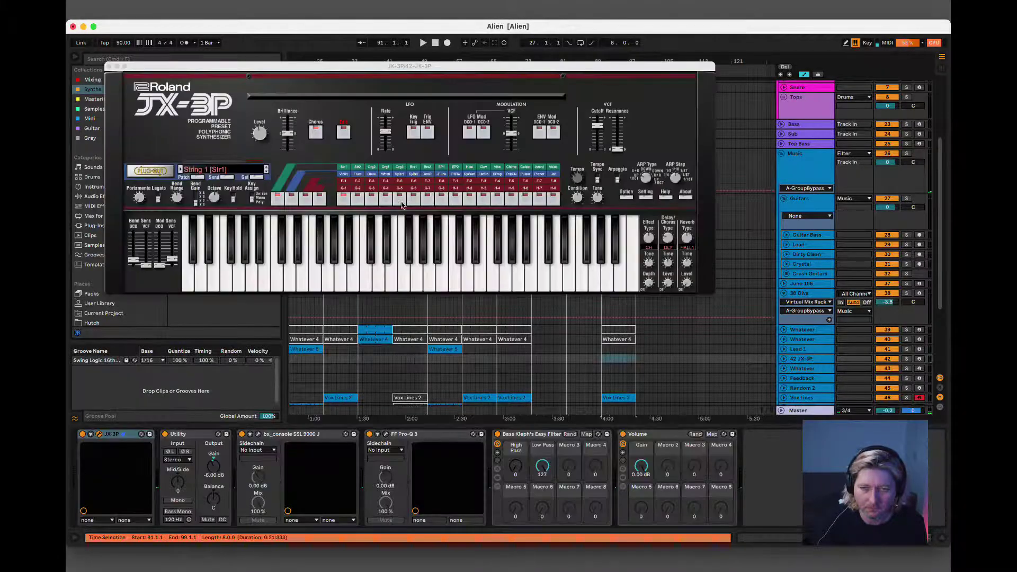
pyautogui.click(343, 132)
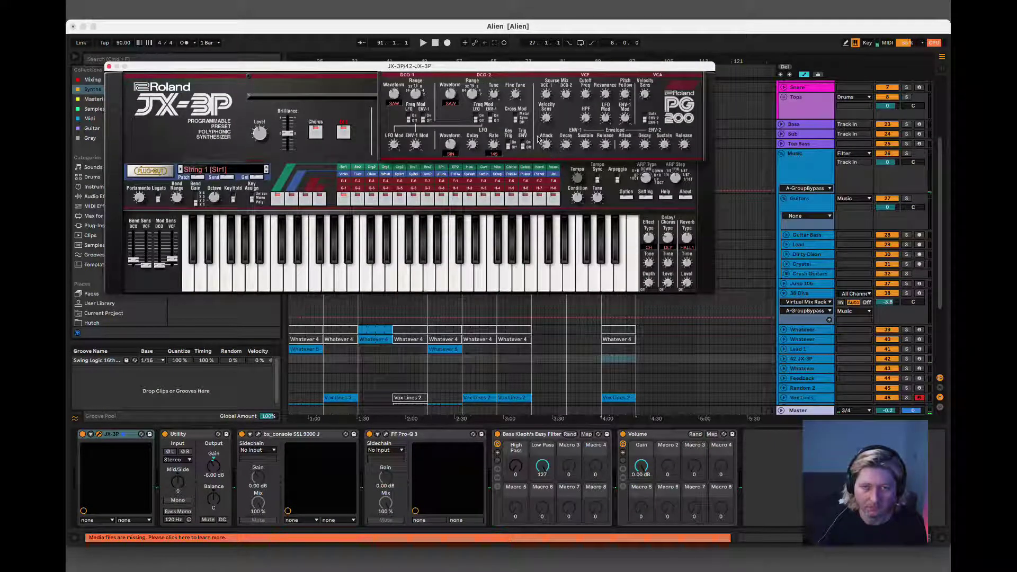
# - Close the JX-3P window and set the JX-3P track's MIDI input to the Cthulhu track, using the Cthulhu plug-in as source with monitoring In
pyautogui.click(108, 67)
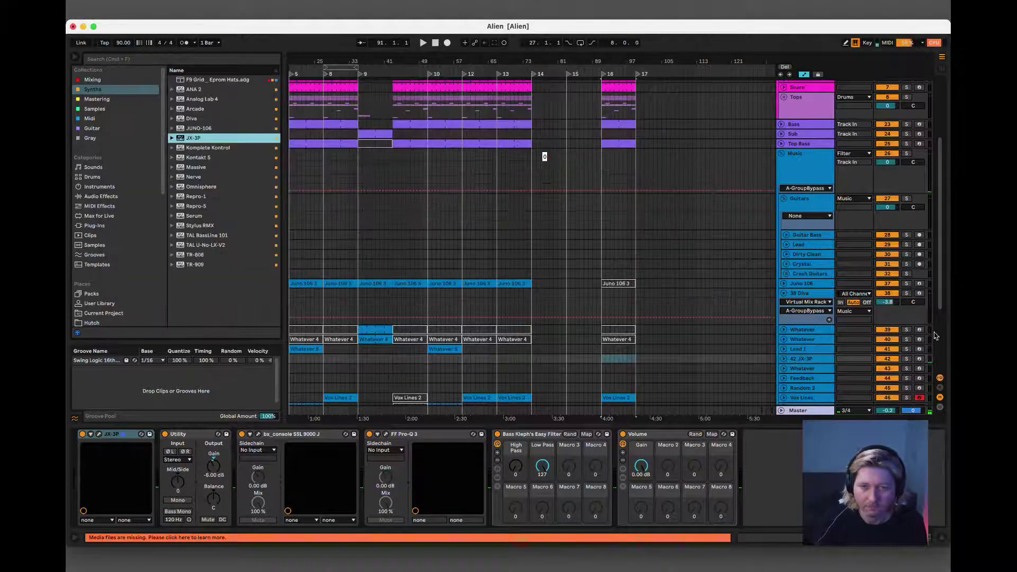
pyautogui.scroll(-5, 822, 344)
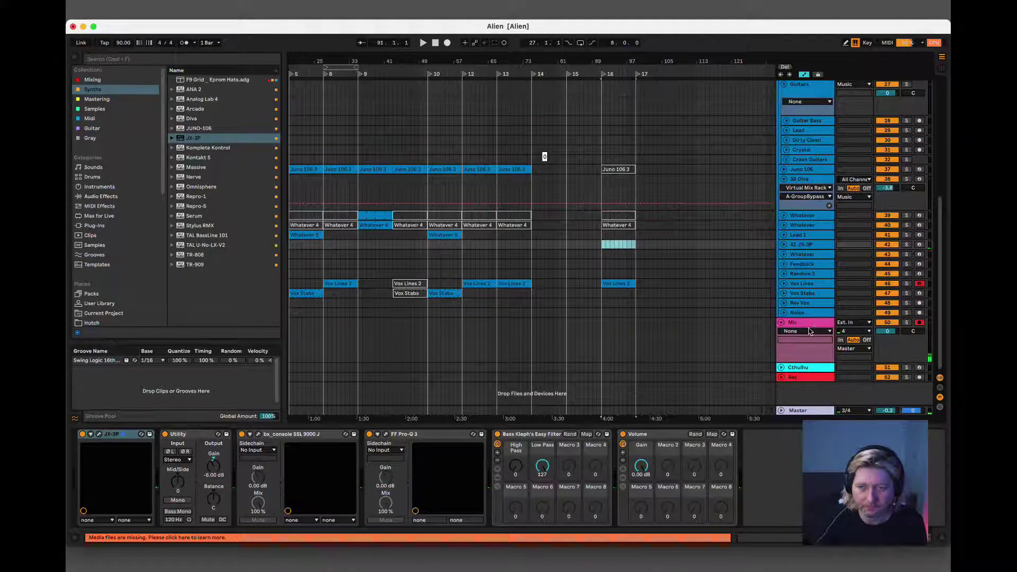
pyautogui.click(809, 372)
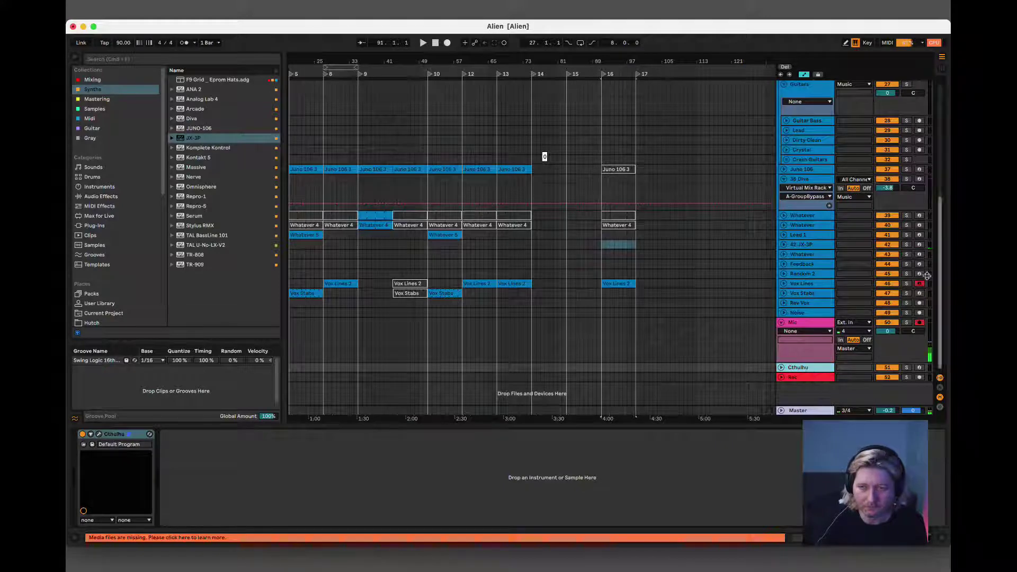
pyautogui.click(784, 244)
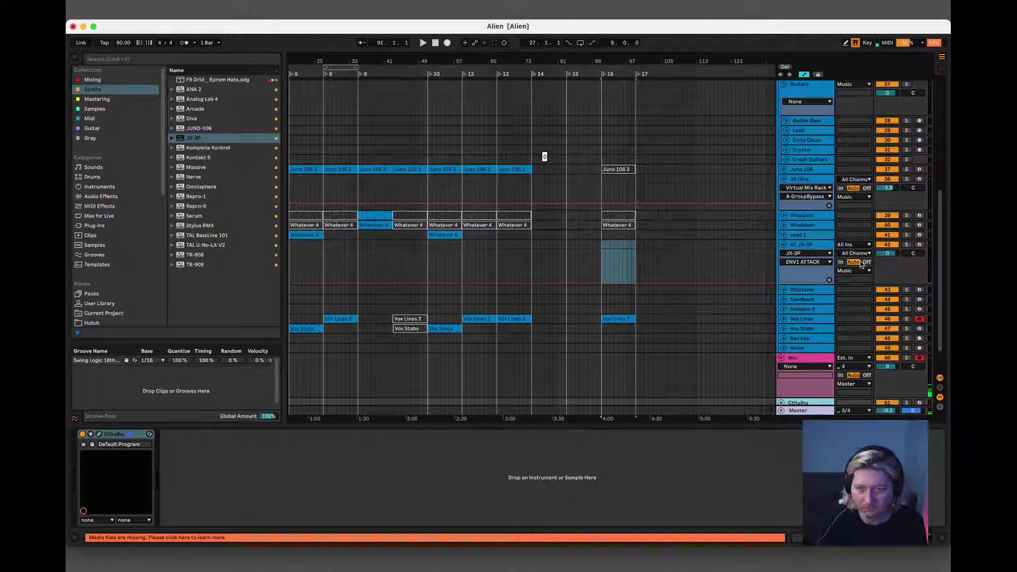
pyautogui.click(852, 244)
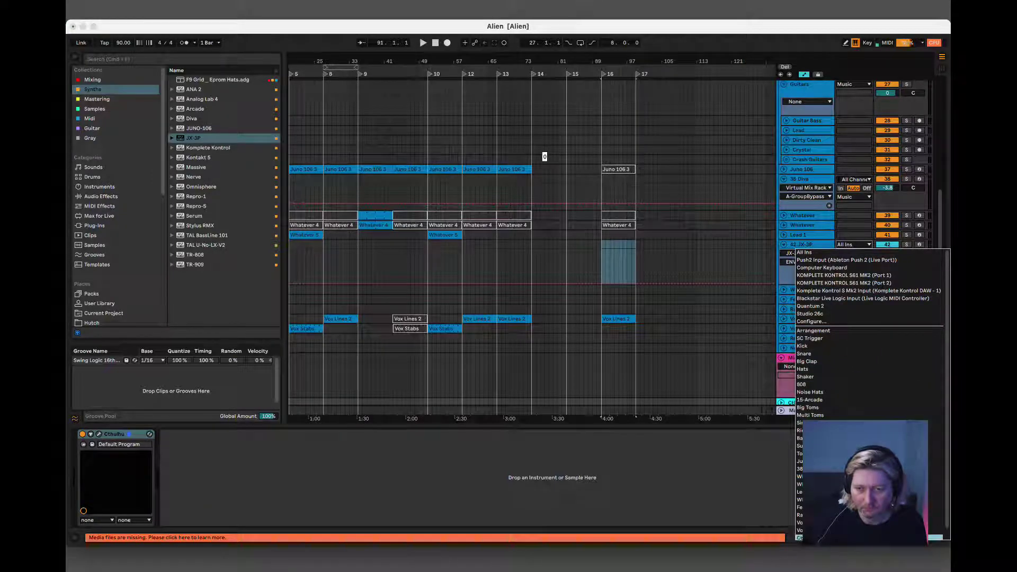
pyautogui.click(800, 538)
pyautogui.click(867, 255)
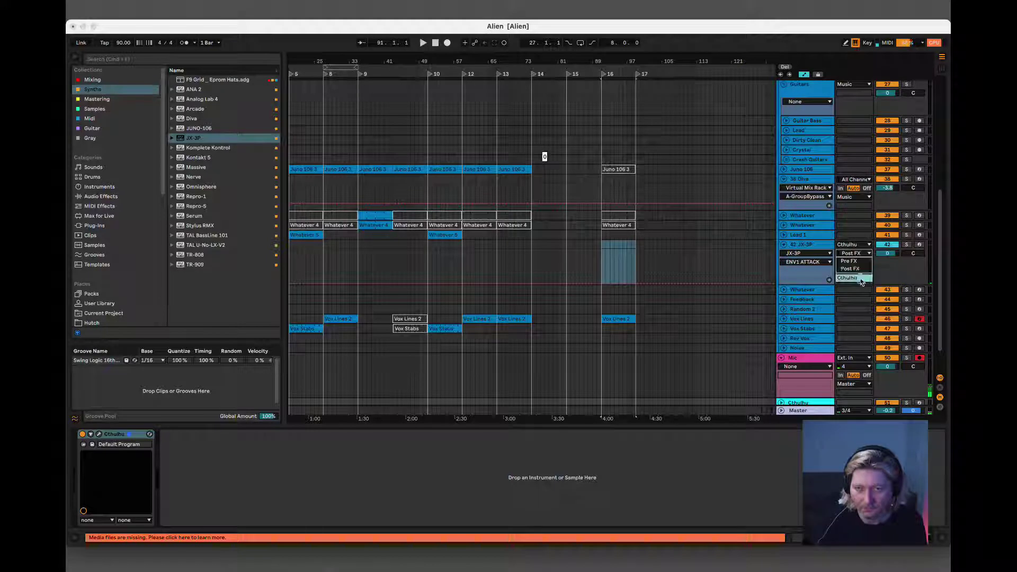
pyautogui.click(854, 277)
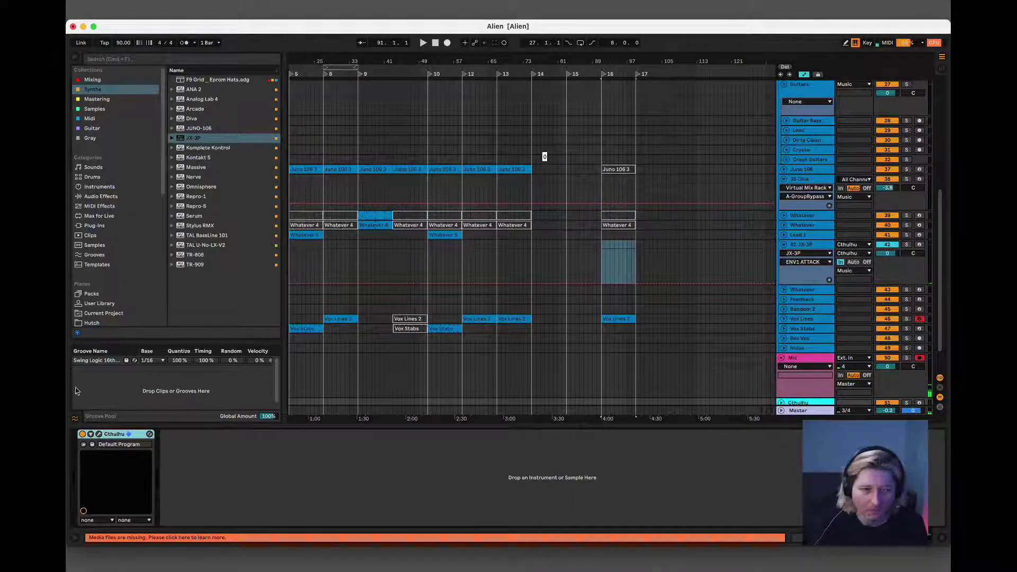
# - Open the Cthulhu plug-in on its track, move its window clear of the tracks and load the -init- chord preset
pyautogui.click(99, 434)
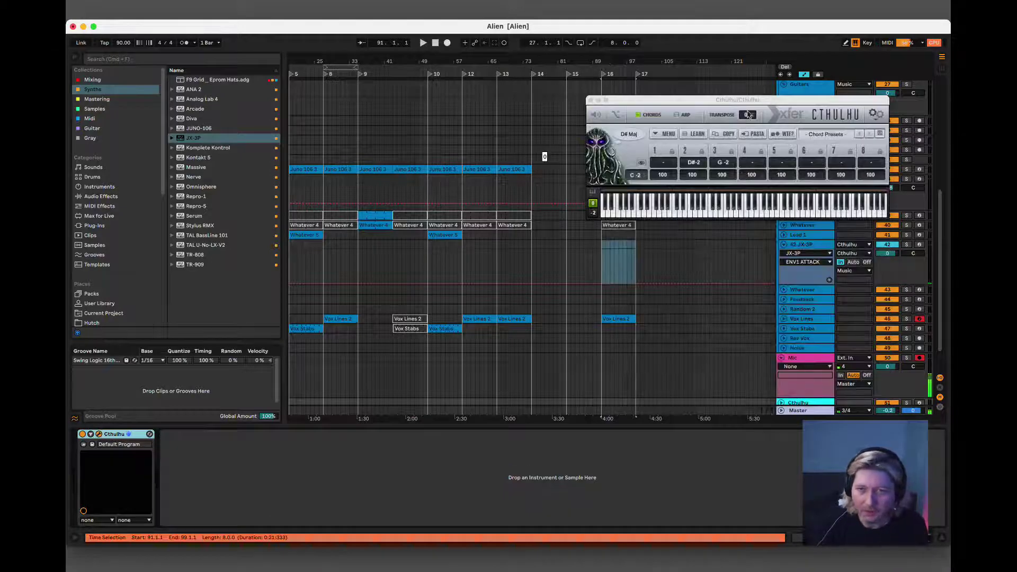
pyautogui.moveTo(746, 102); pyautogui.dragTo(529, 373)
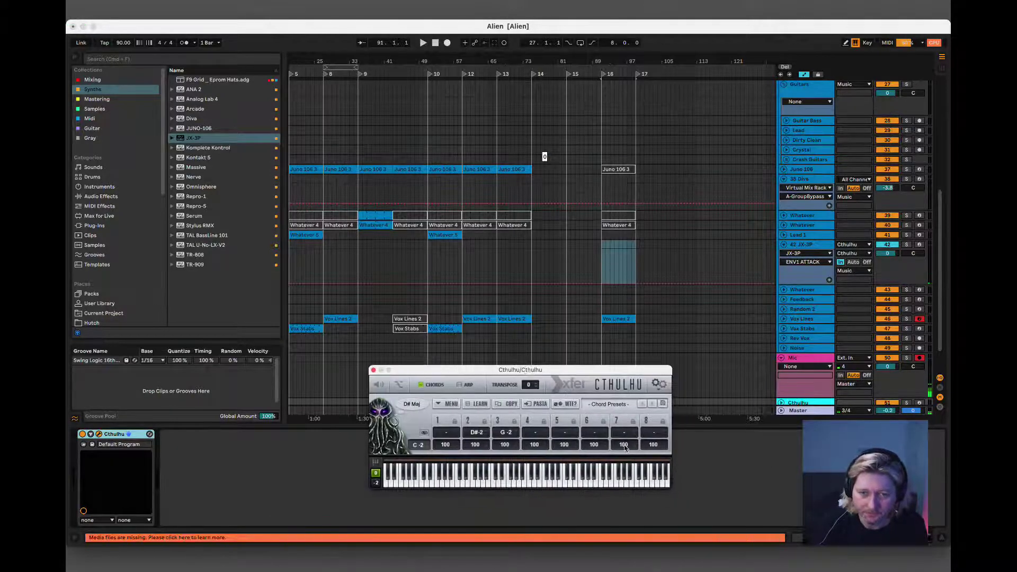
pyautogui.click(613, 404)
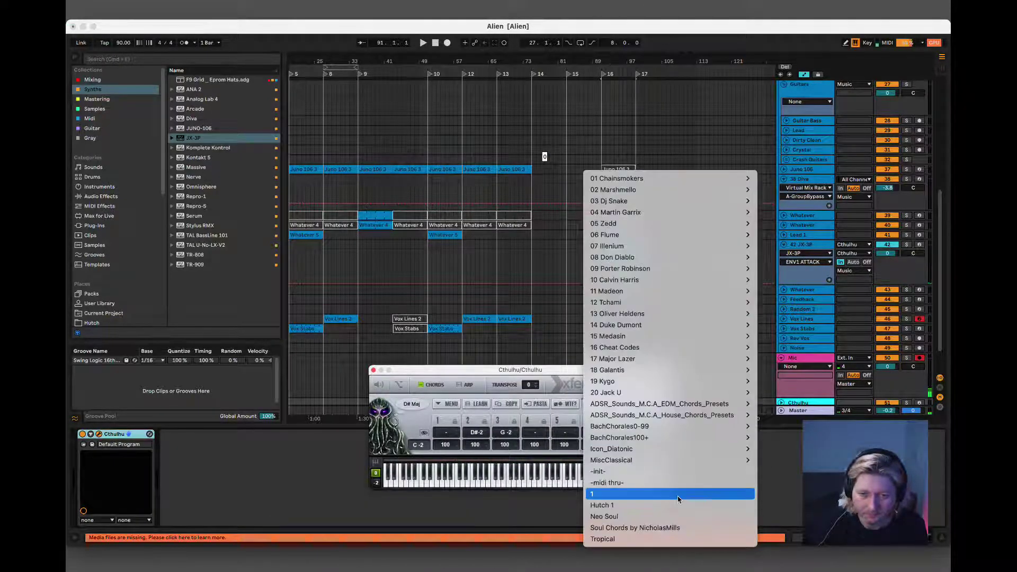
pyautogui.click(666, 471)
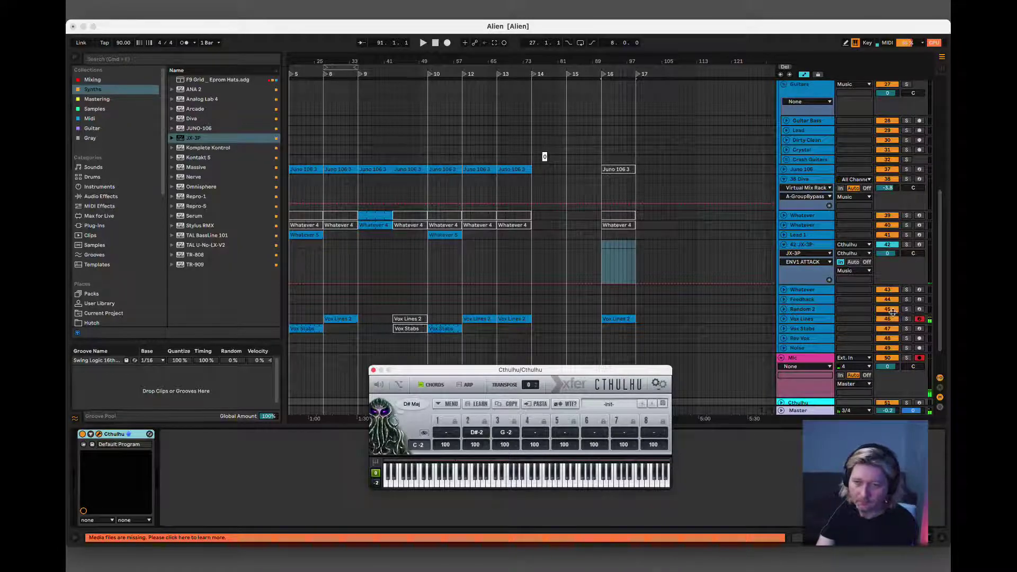
# - Record-arm both the Cthulhu and JX-3P tracks, leaving Vox Lines disarmed, and return to the Cthulhu device
pyautogui.click(914, 319)
pyautogui.scroll(-1, 933, 324)
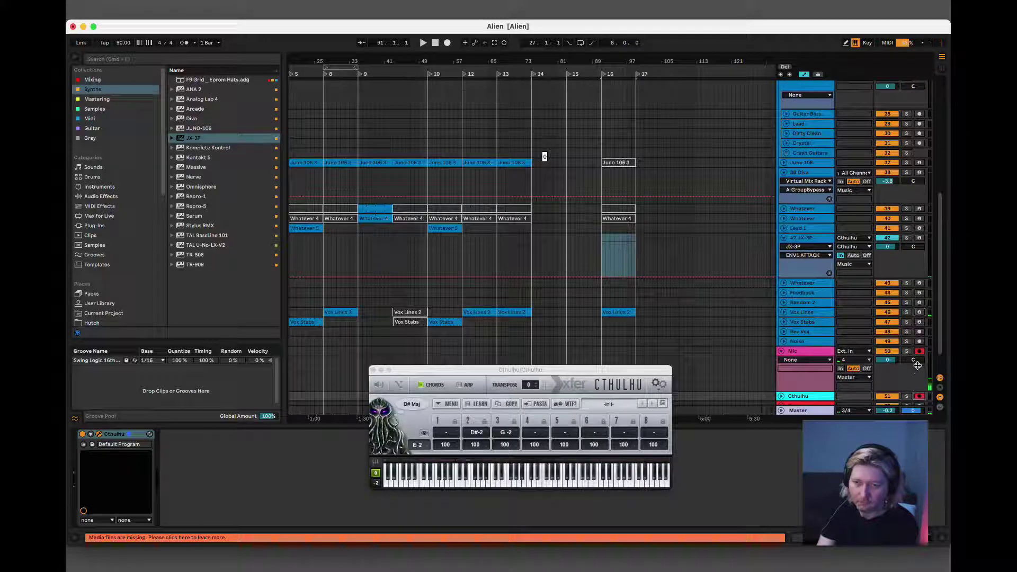
pyautogui.click(919, 353)
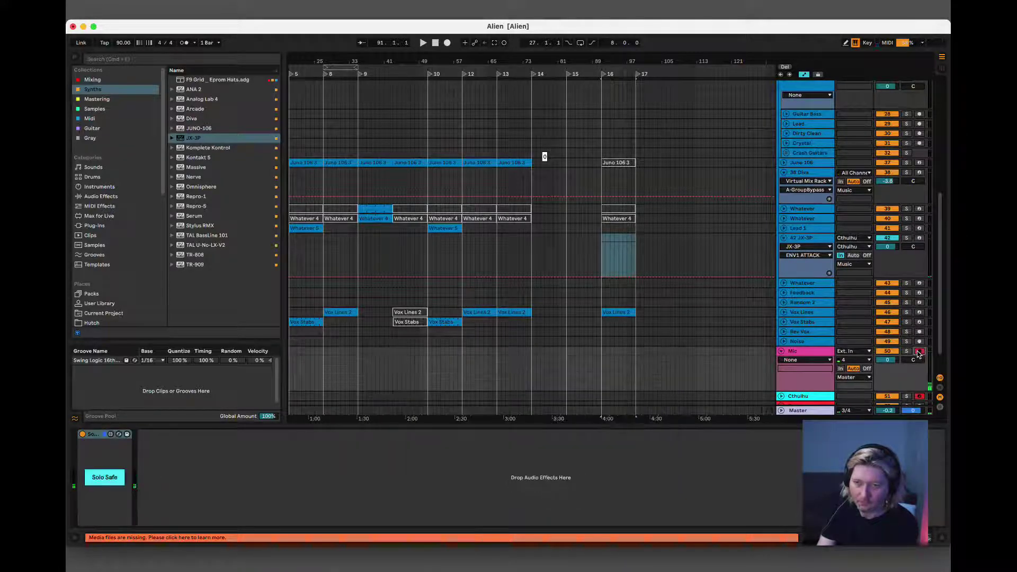
pyautogui.click(919, 239)
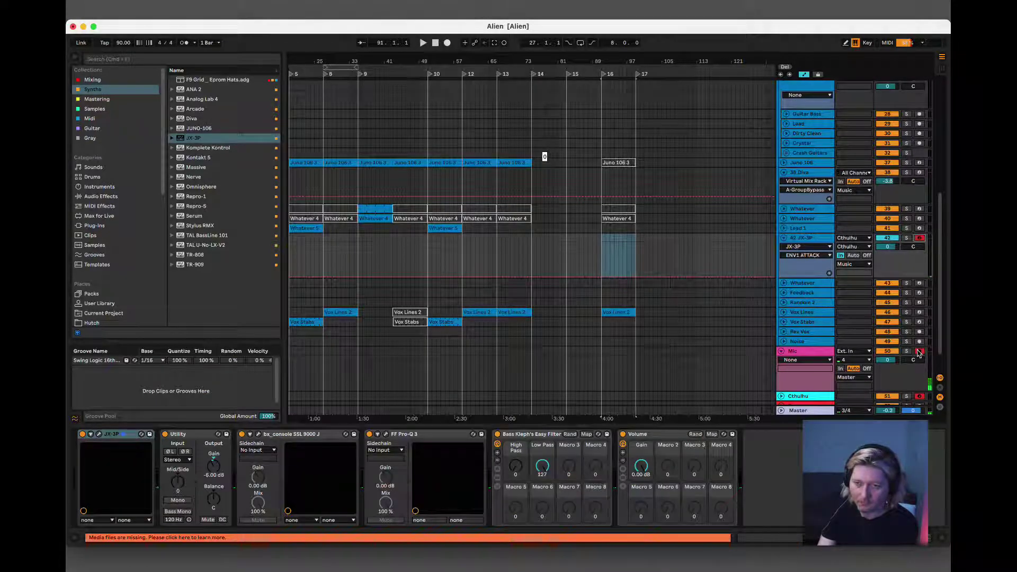
pyautogui.scroll(-2, 809, 381)
pyautogui.click(809, 368)
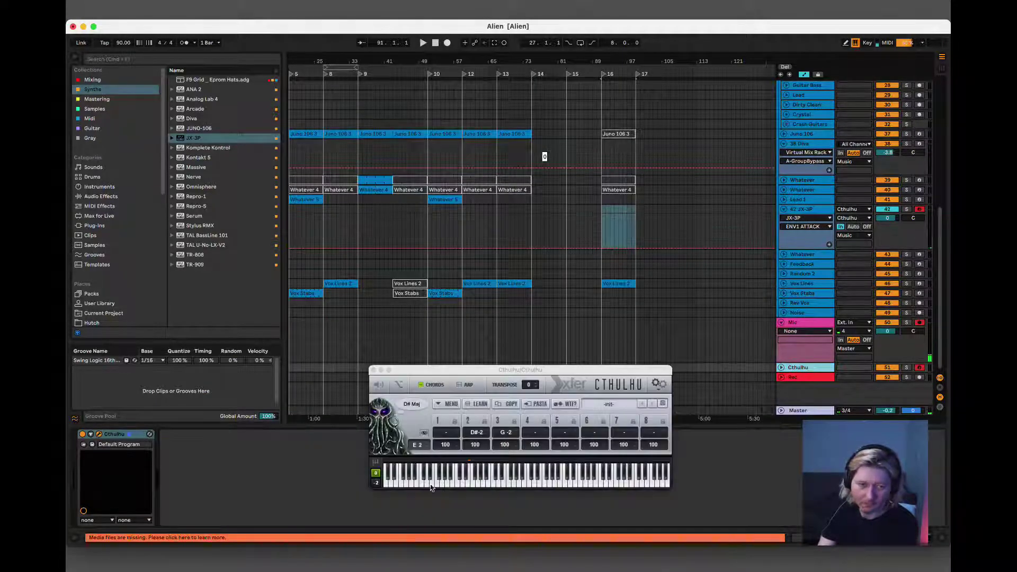
# - Build the chord for Cthulhu's E2 trigger from the notes E2, B3, D#4, F#4, G#4 and B4
pyautogui.click(467, 486)
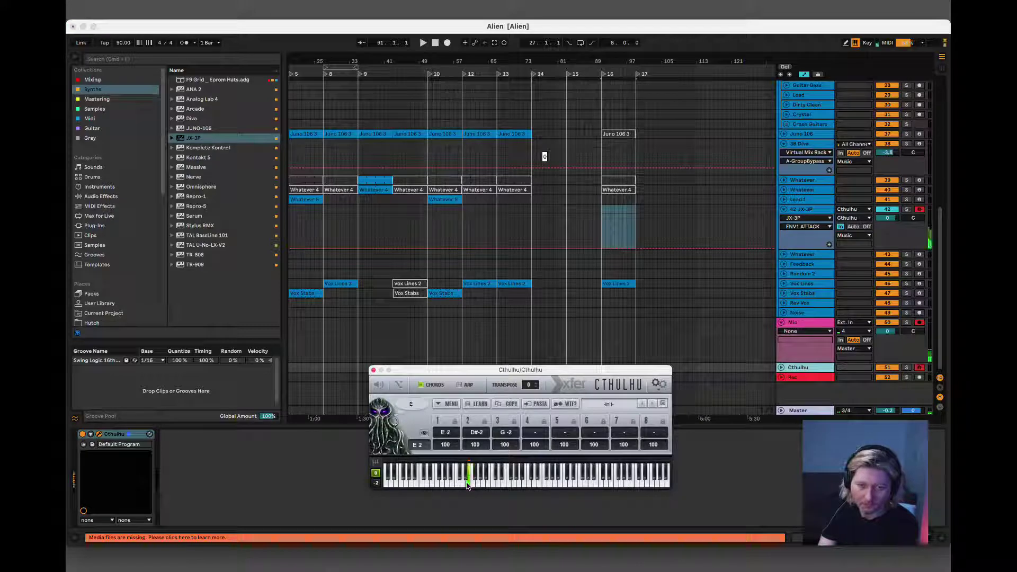
pyautogui.click(503, 486)
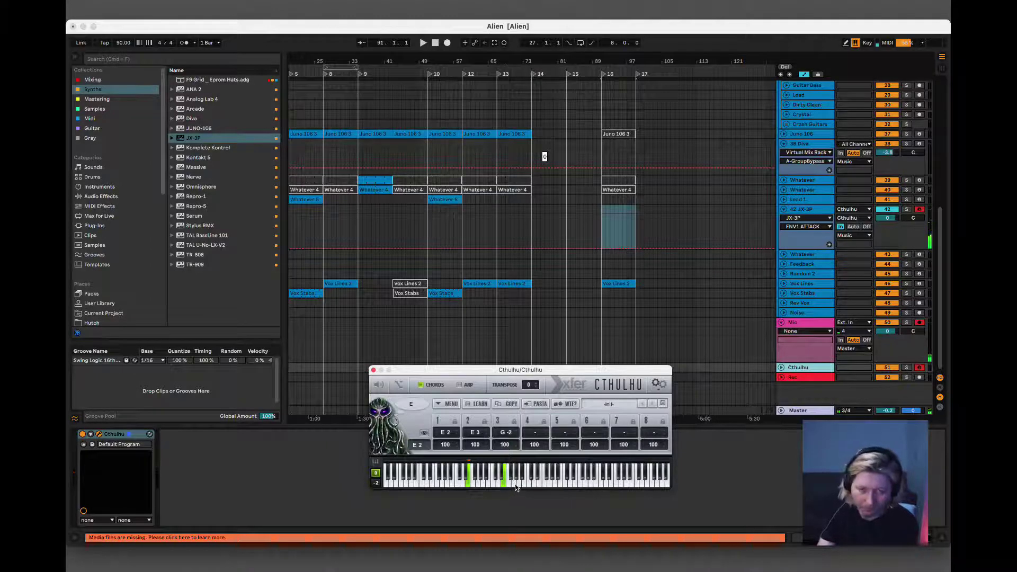
pyautogui.click(524, 486)
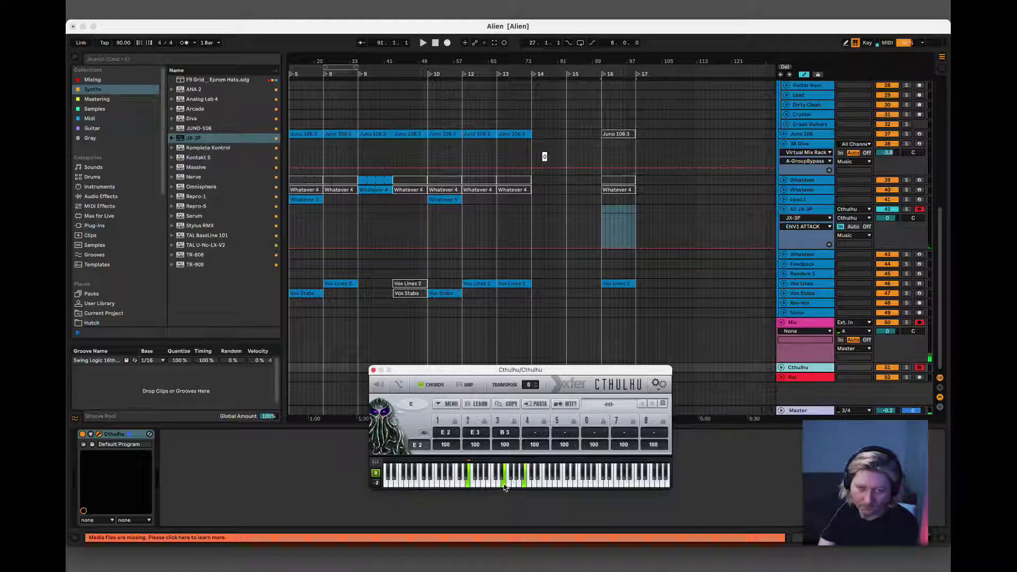
pyautogui.click(540, 487)
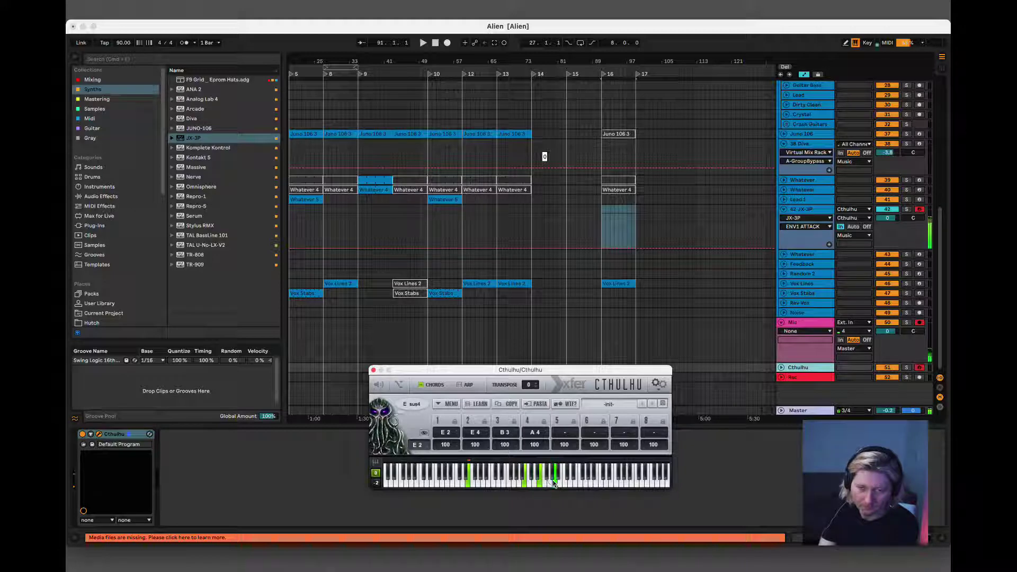
pyautogui.click(561, 483)
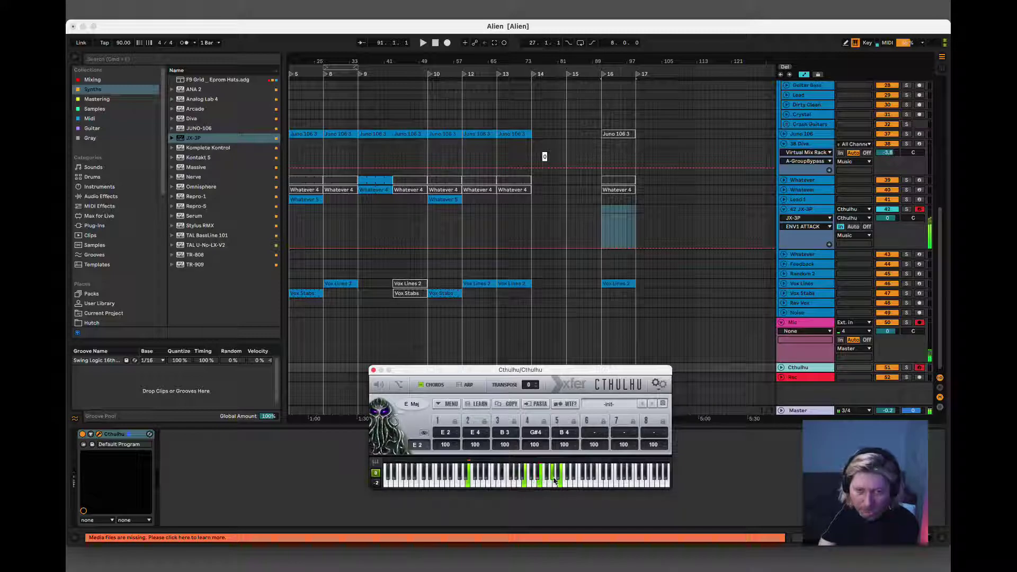
pyautogui.click(525, 485)
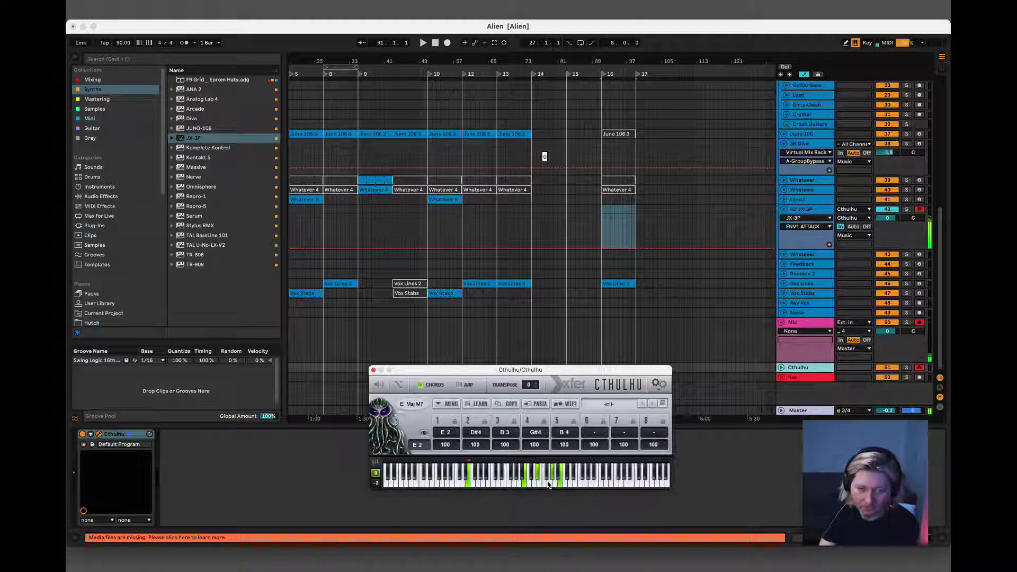
pyautogui.click(549, 479)
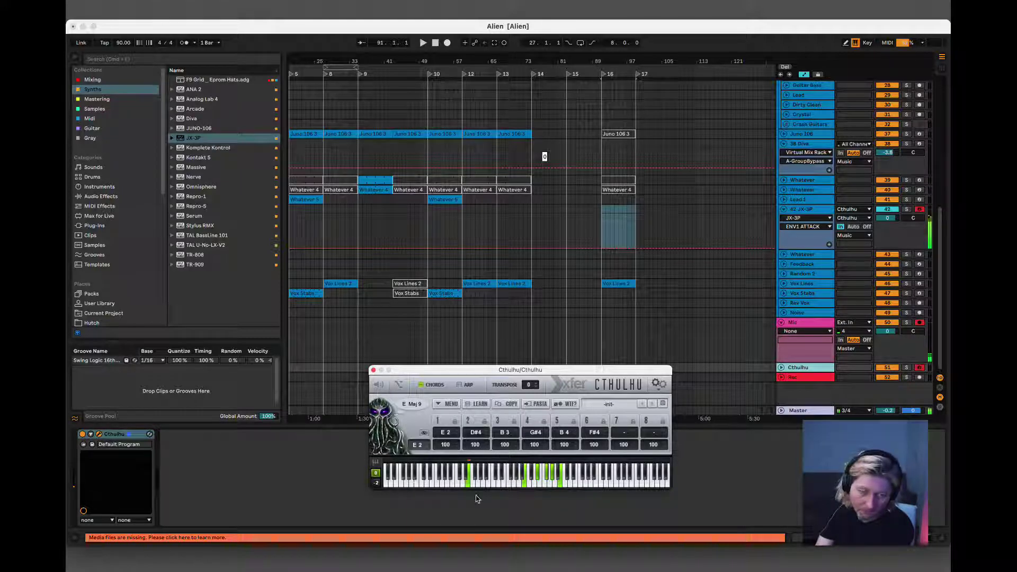
# - Start the chord for Cthulhu's C#2 trigger with the notes C#2, C#3 and D#4, comparing it against the E2 chord
pyautogui.click(457, 485)
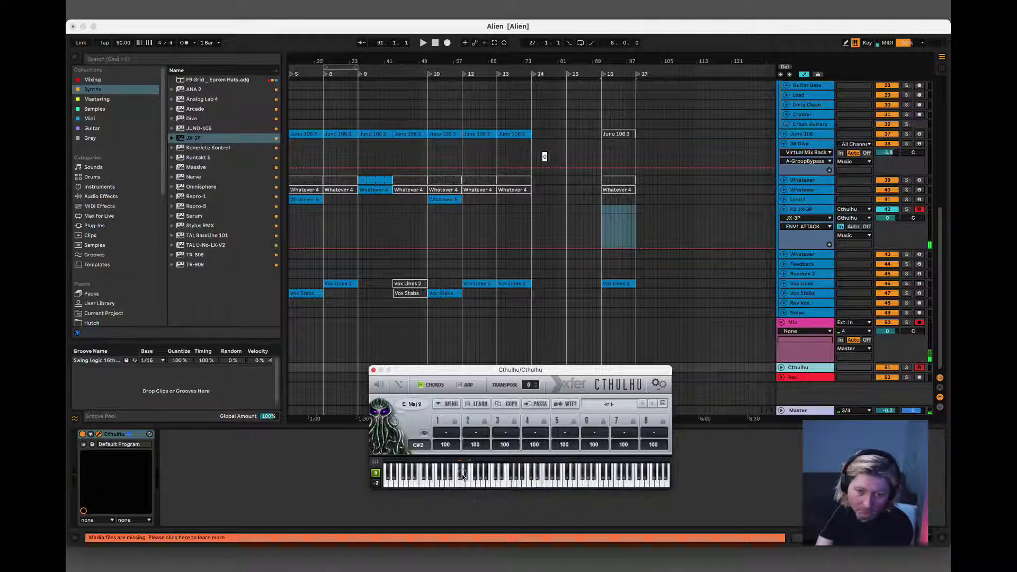
pyautogui.click(460, 478)
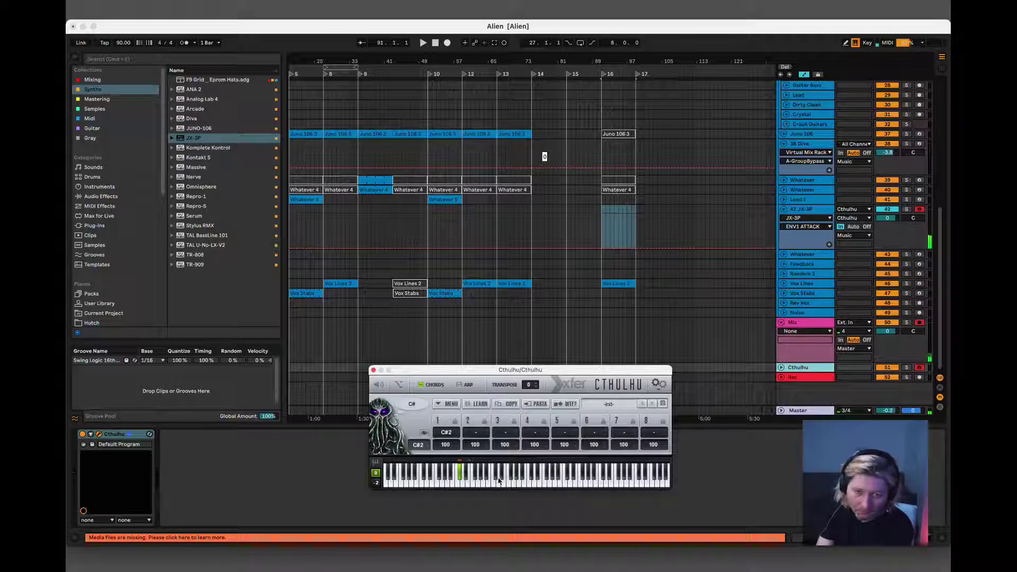
pyautogui.press('super+z')
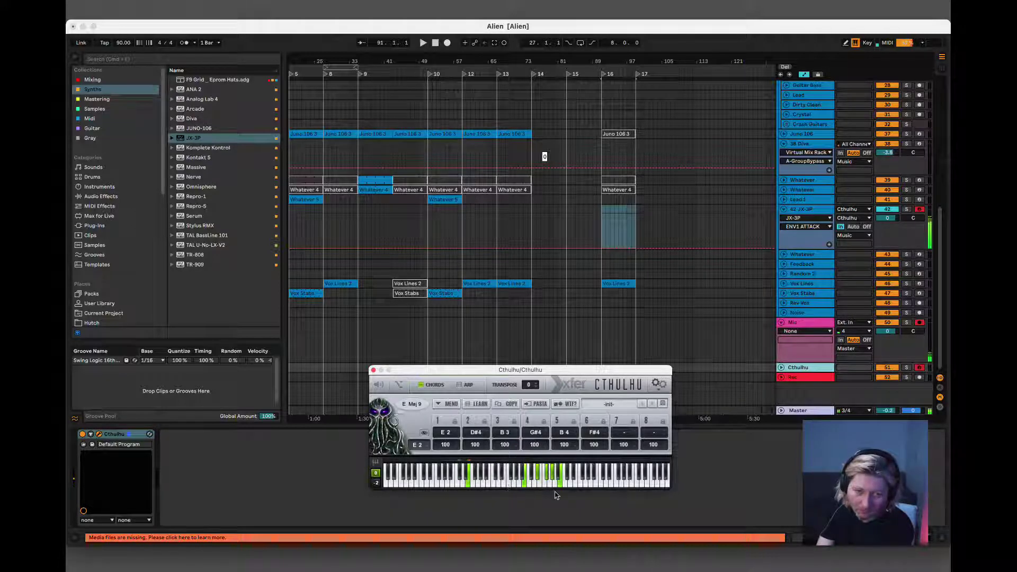
pyautogui.press('super+shift+z')
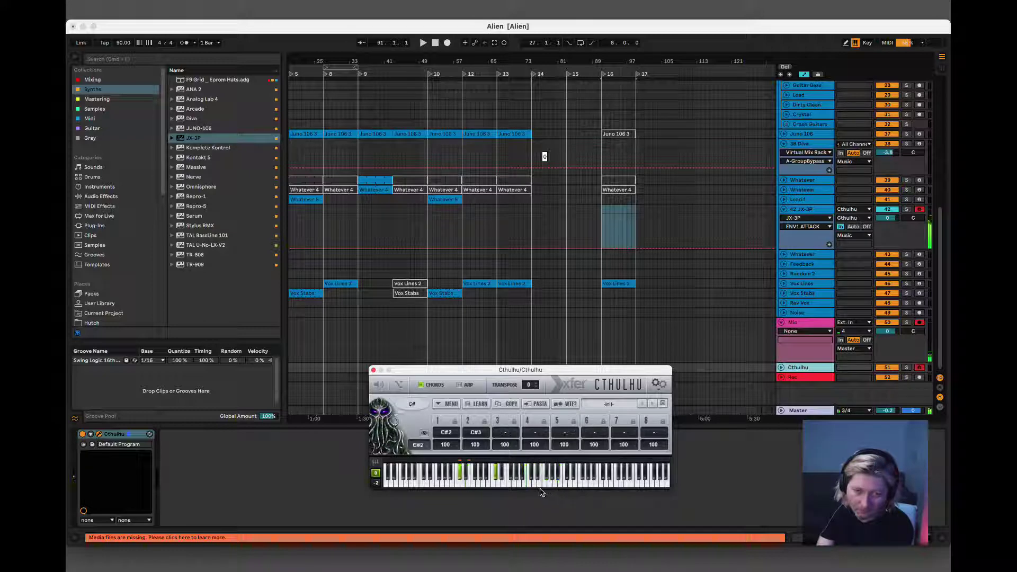
pyautogui.click(537, 480)
pyautogui.click(460, 479)
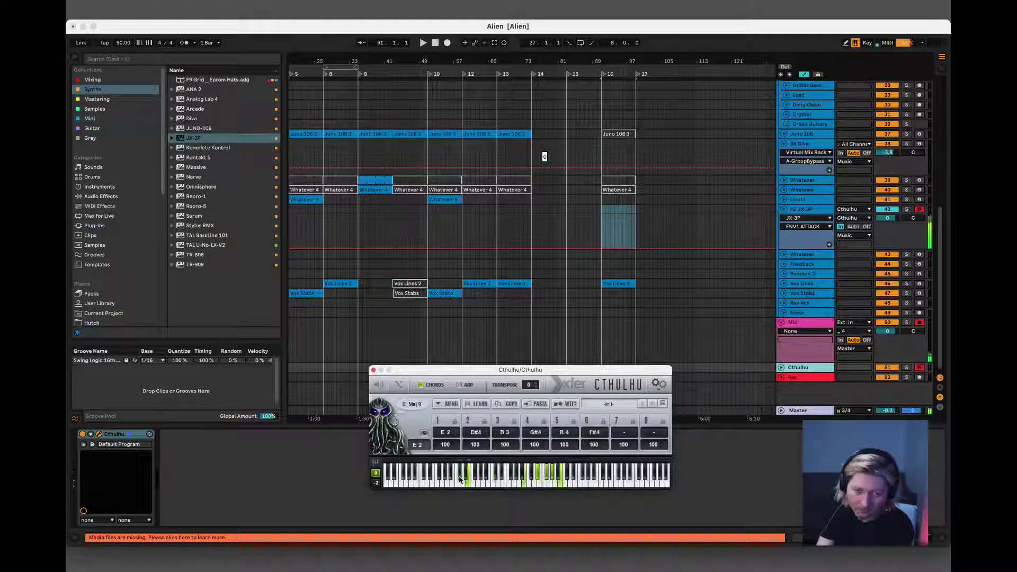
pyautogui.click(496, 480)
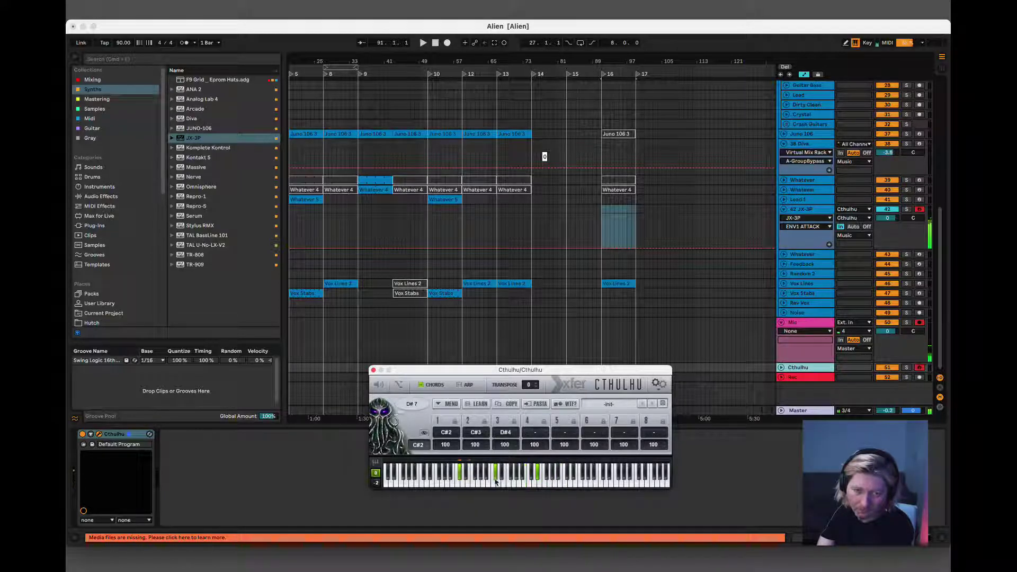
# - Add the notes C#4, B3 and F#4 to the C#2 trigger's chord
pyautogui.click(531, 477)
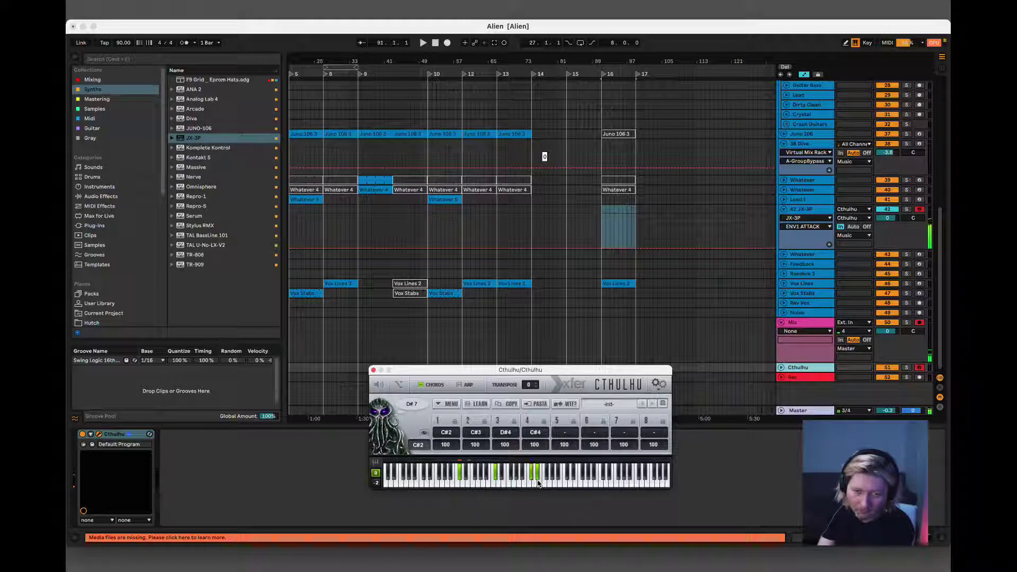
pyautogui.click(523, 483)
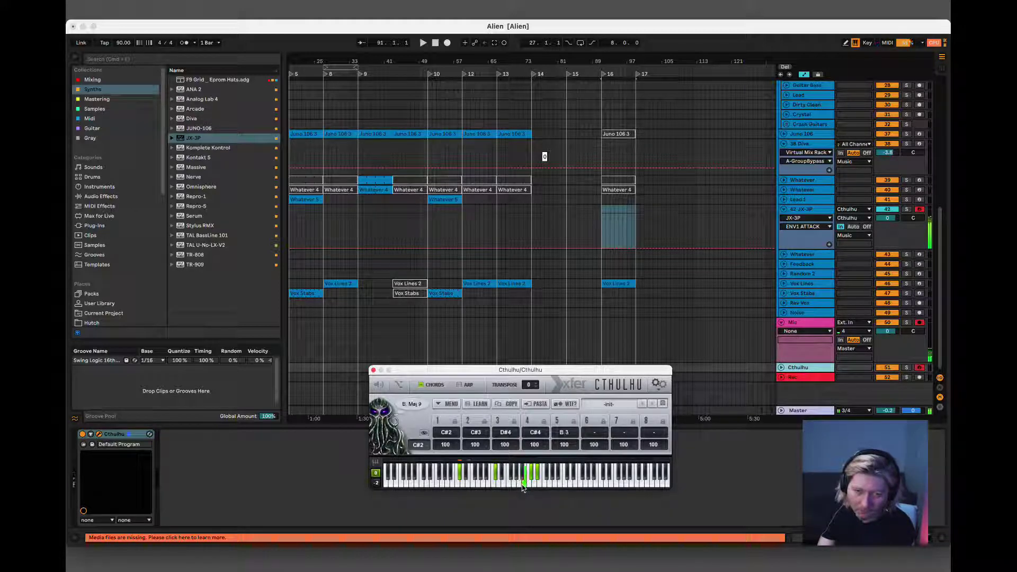
pyautogui.click(548, 485)
pyautogui.click(550, 477)
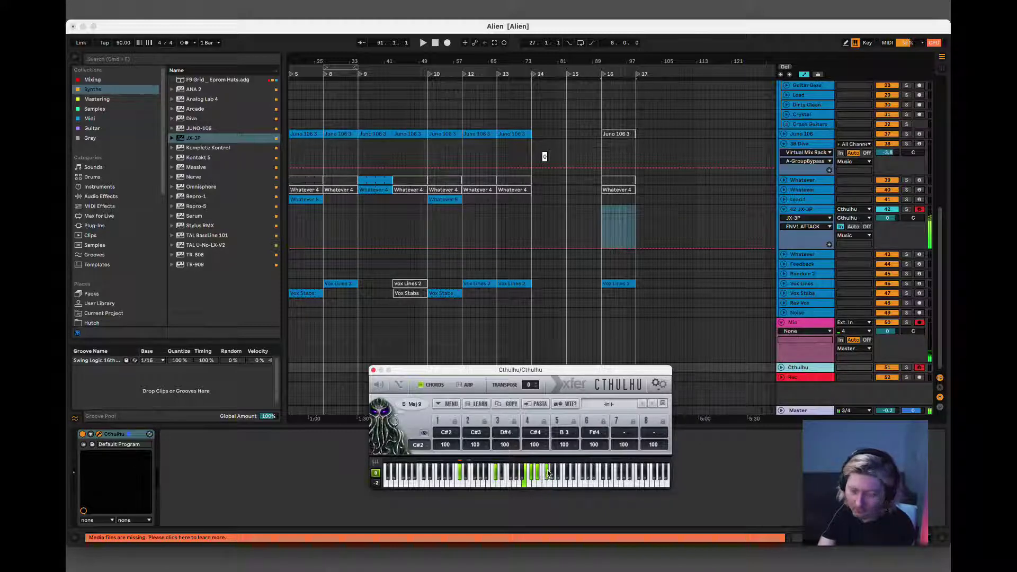
pyautogui.click(550, 476)
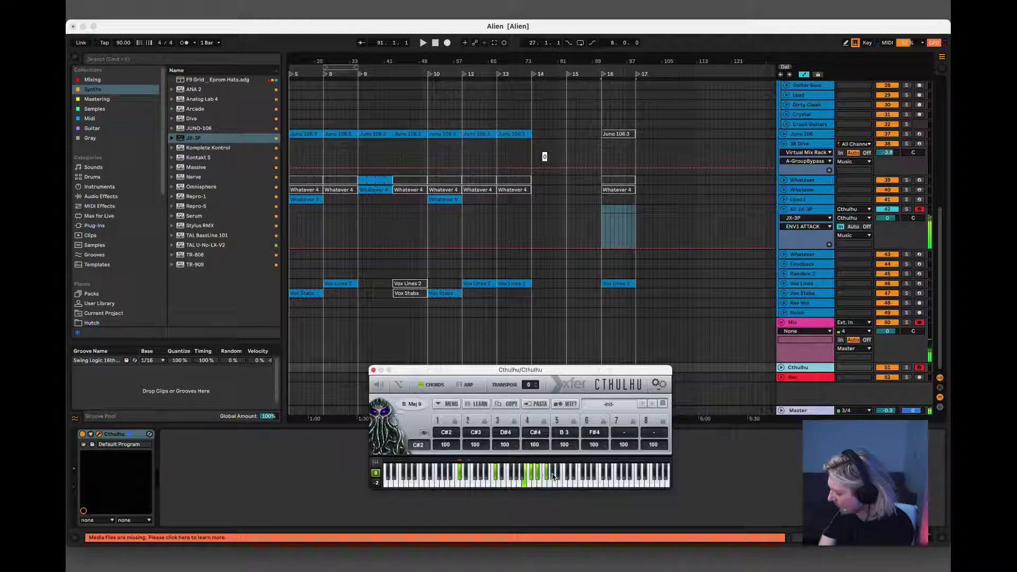
pyautogui.click(552, 477)
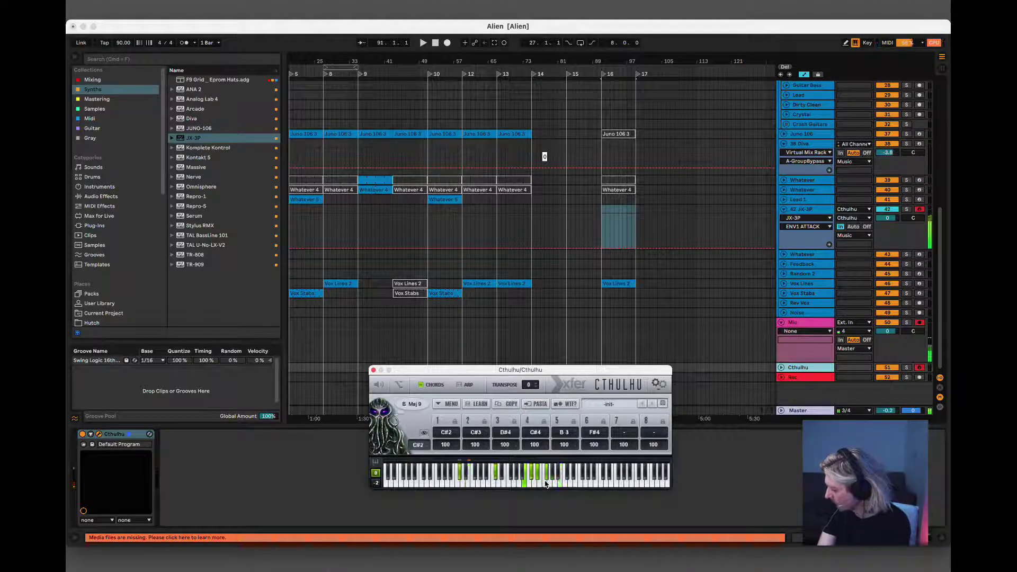
# - Build the chord for Cthulhu's F#2 trigger from the notes F#2, F#3, F#4, E4 and A4, trying C#4 along the way
pyautogui.click(511, 479)
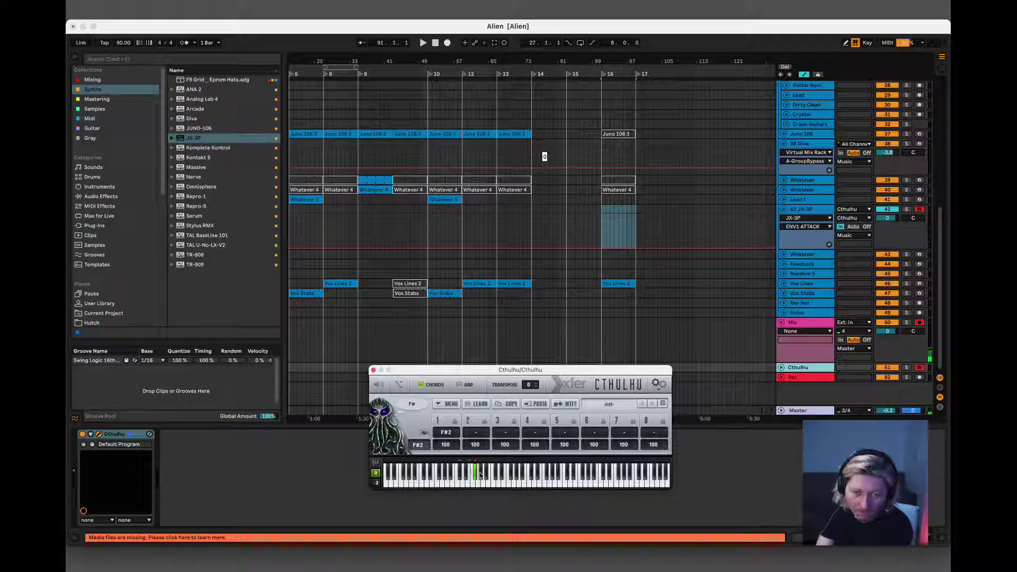
pyautogui.click(509, 477)
pyautogui.click(511, 473)
pyautogui.click(547, 478)
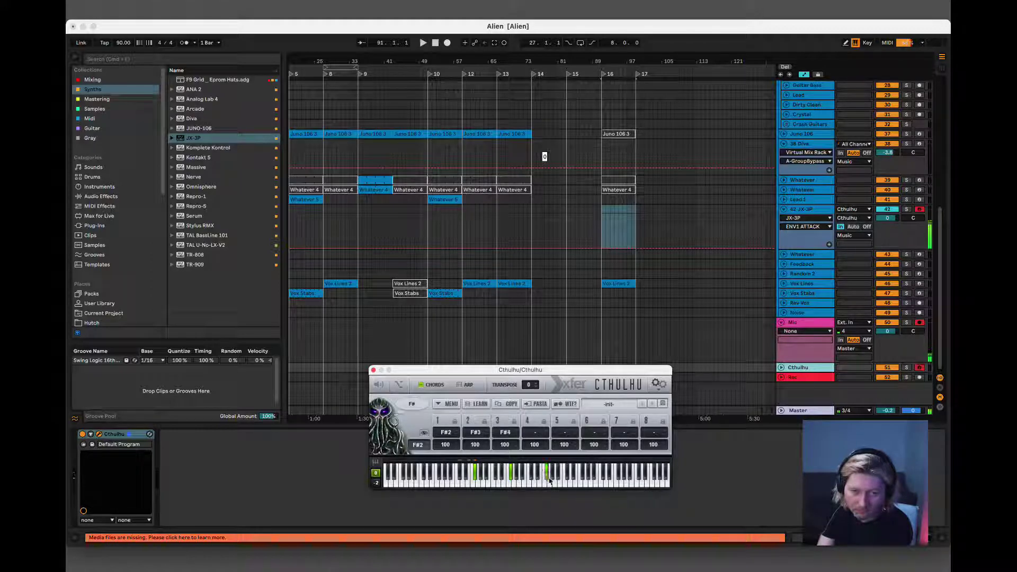
pyautogui.click(539, 484)
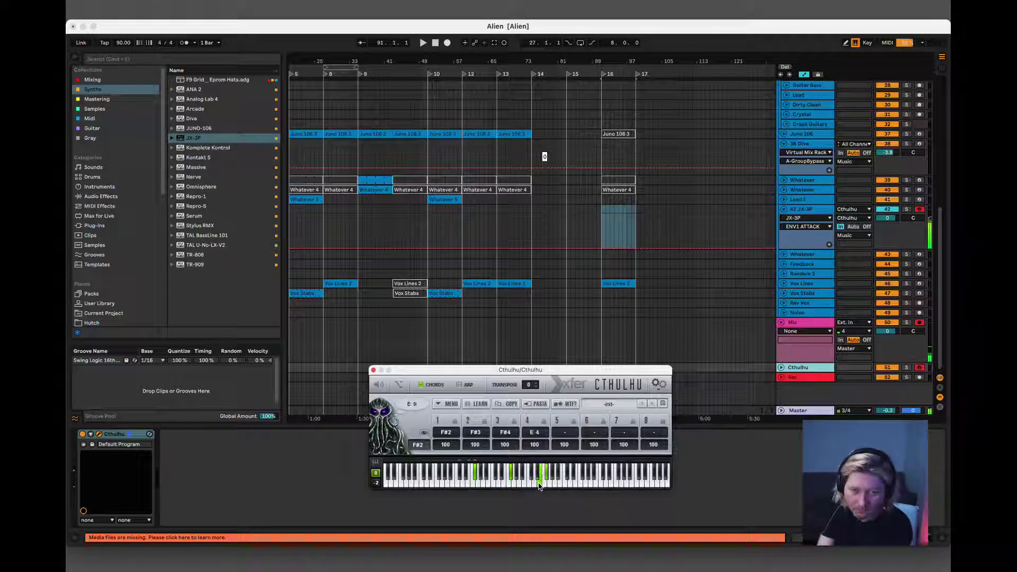
pyautogui.click(532, 479)
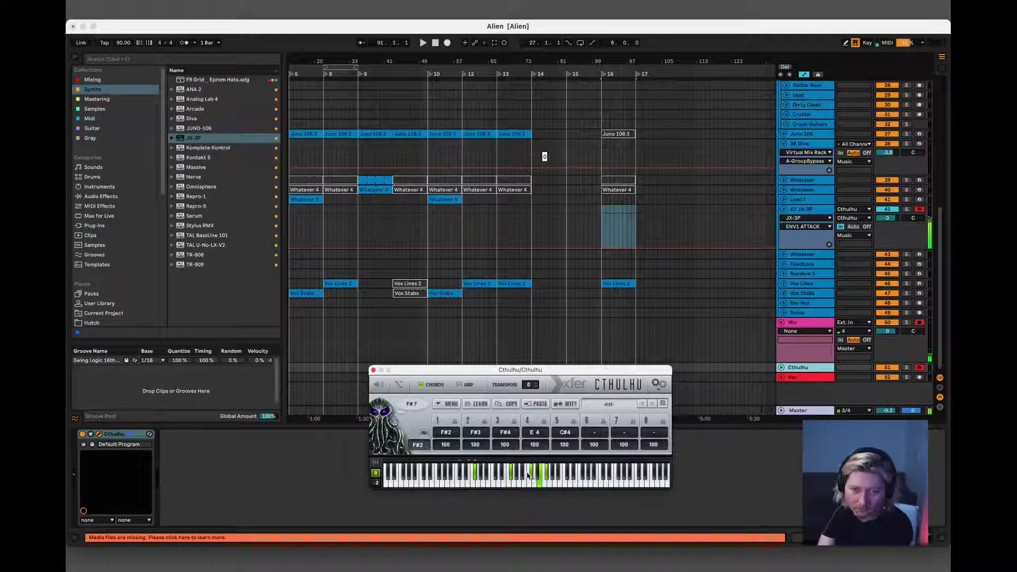
pyautogui.click(555, 479)
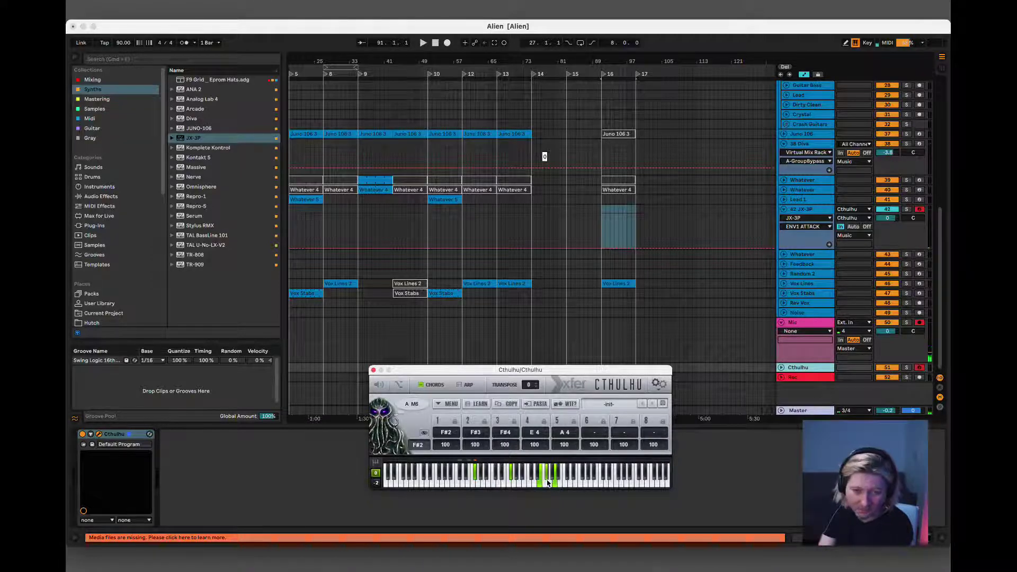
pyautogui.click(568, 479)
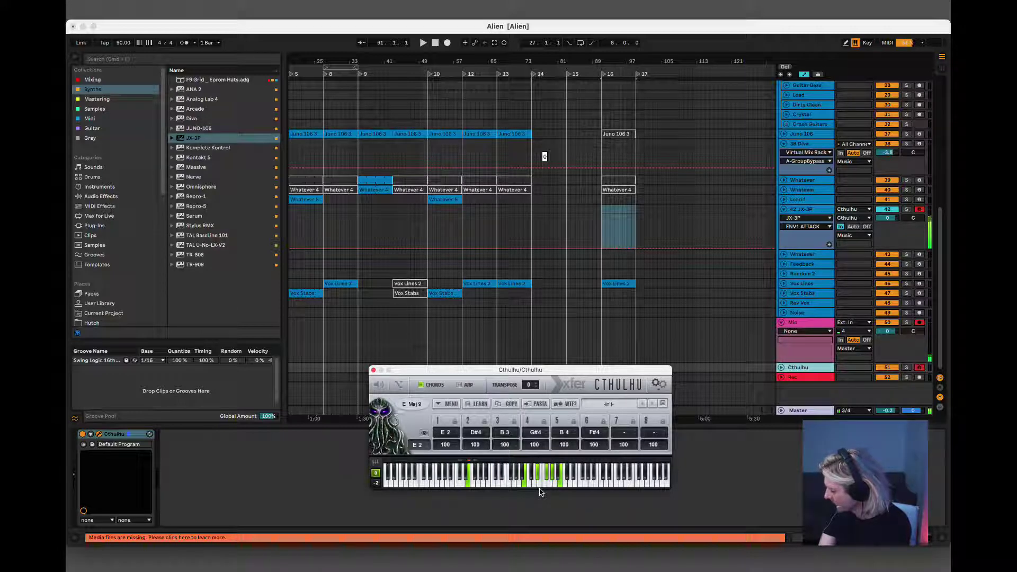
# - Check the vocal and drum clips at bar 91, and deactivate the Juno 106 clip at bar 67
pyautogui.click(623, 287)
pyautogui.scroll(5, 617, 280)
pyautogui.scroll(1, 616, 279)
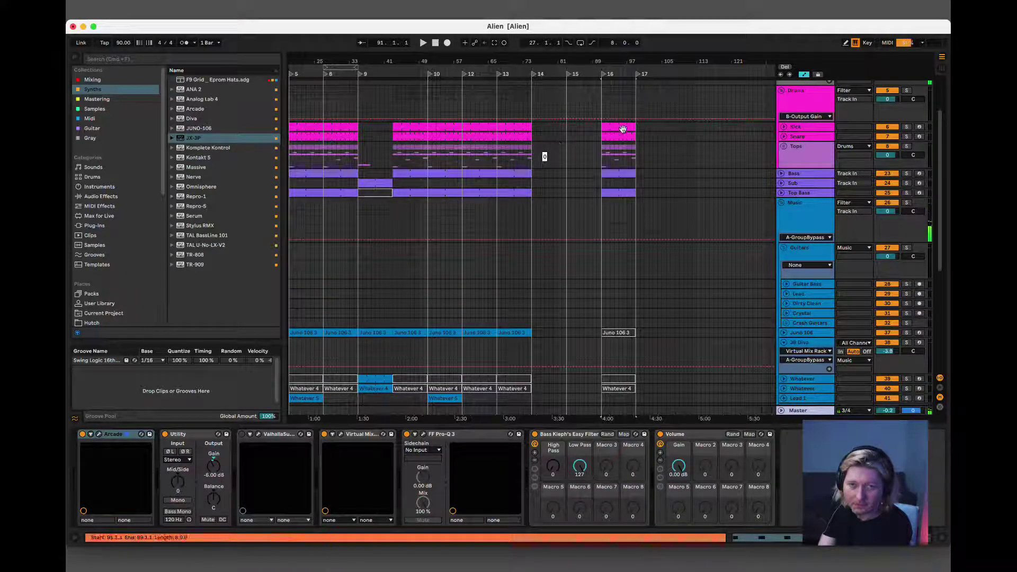
pyautogui.click(624, 132)
pyautogui.scroll(-3, 635, 288)
pyautogui.scroll(1, 636, 288)
pyautogui.click(506, 290)
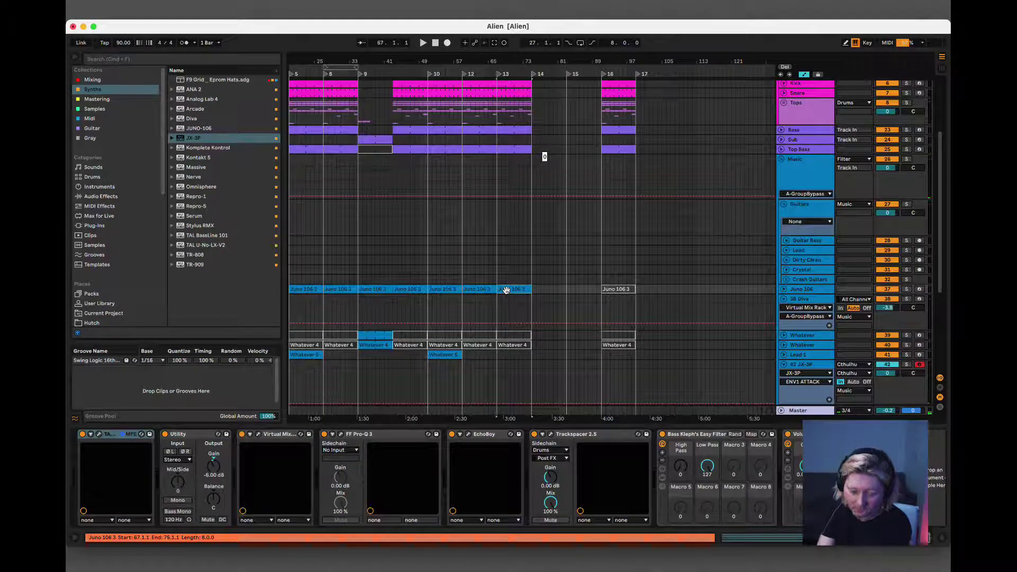
pyautogui.scroll(-2, 519, 143)
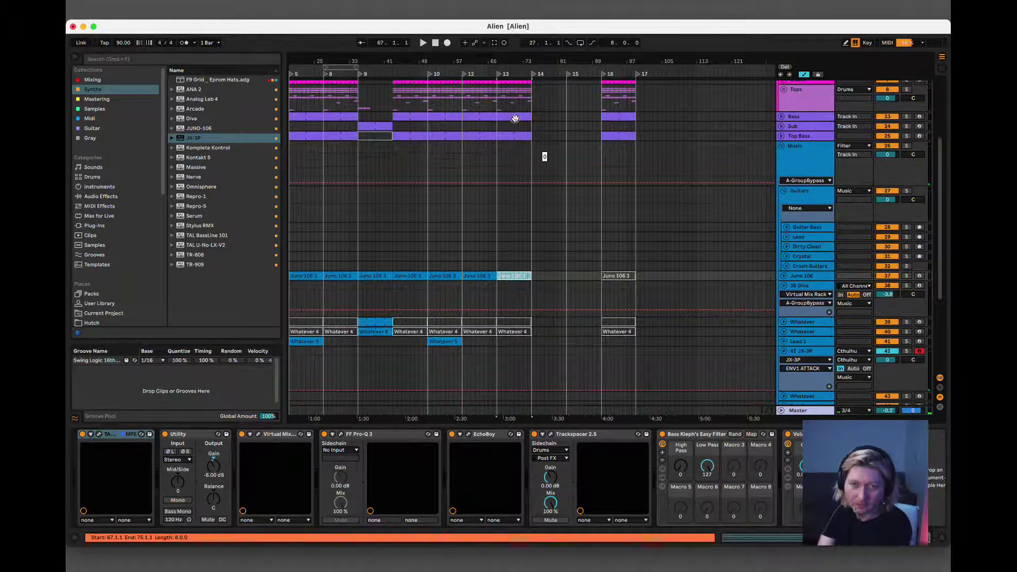
# - Deactivate the Bass clip at bar 67 and select the Top Bass clip at the same bar
pyautogui.click(515, 117)
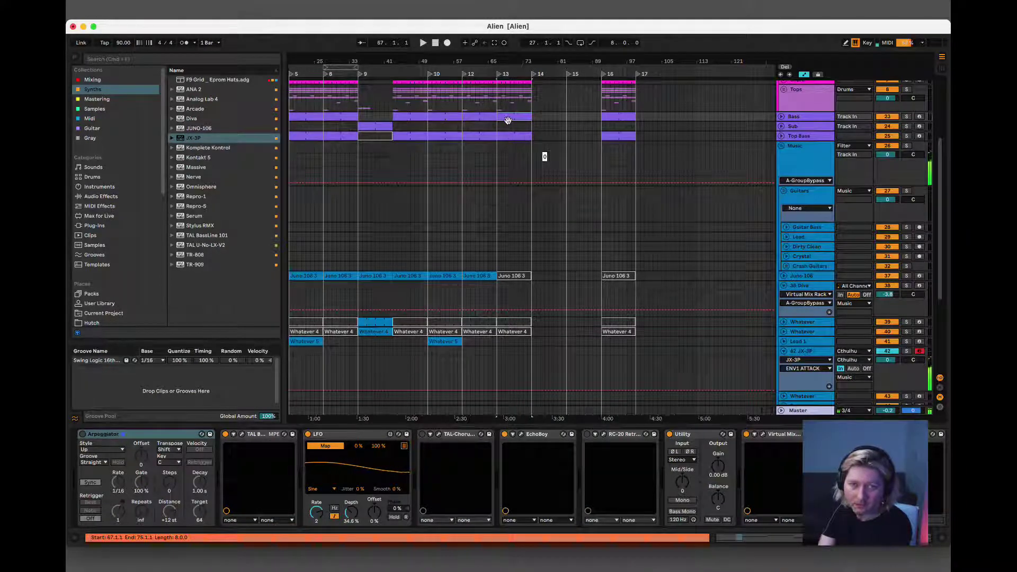
pyautogui.click(508, 119)
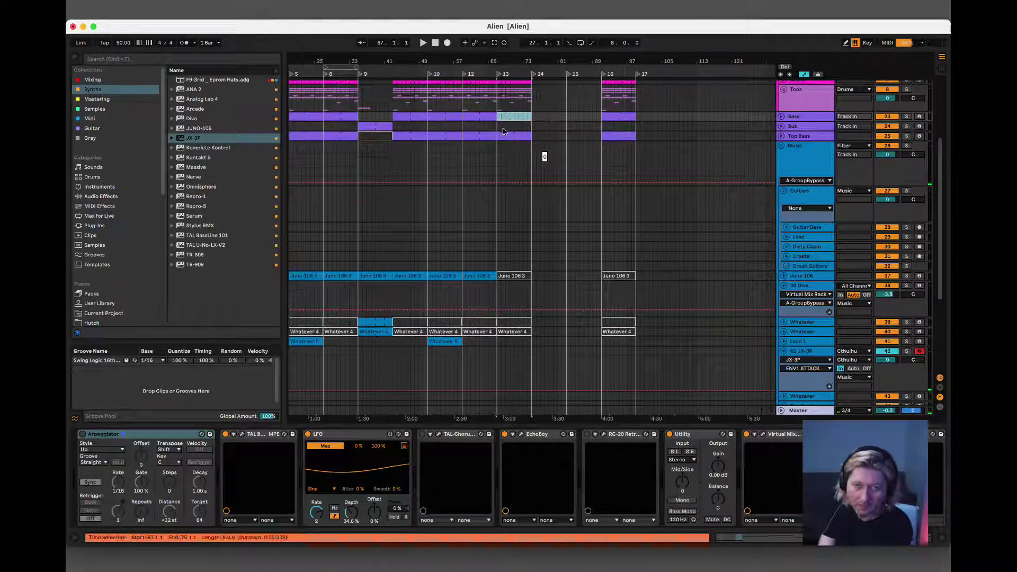
pyautogui.click(506, 135)
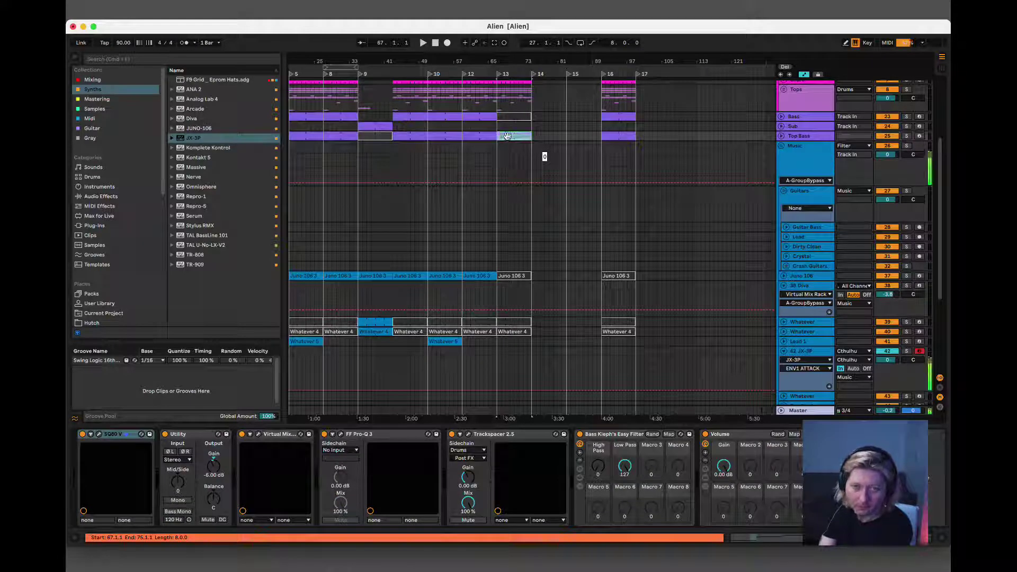
pyautogui.scroll(-5, 591, 281)
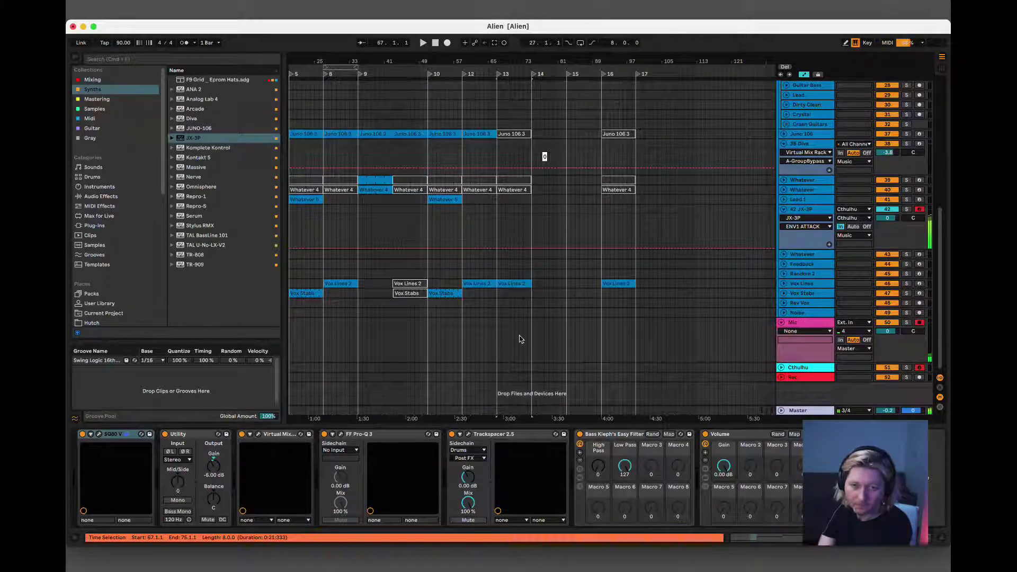
# - Play the arrangement from bar 67 and open the Cthulhu chord plug-in on its track
pyautogui.press('space')
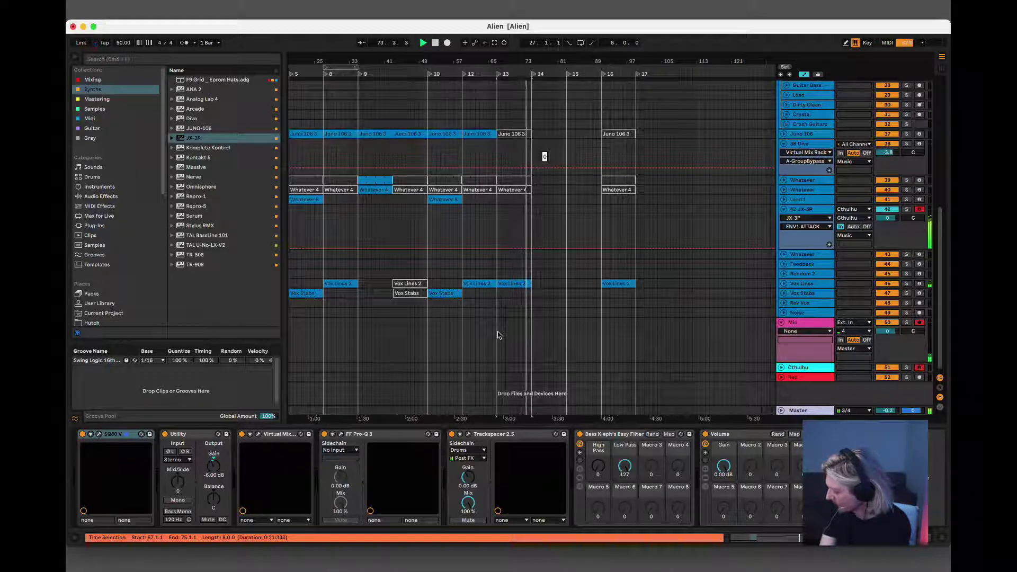
pyautogui.press('space')
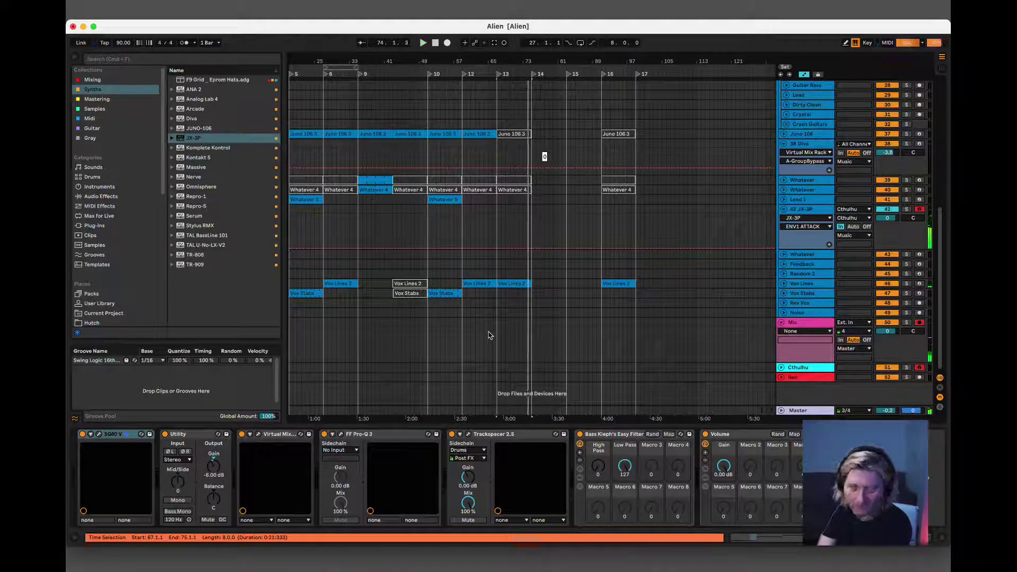
pyautogui.click(807, 367)
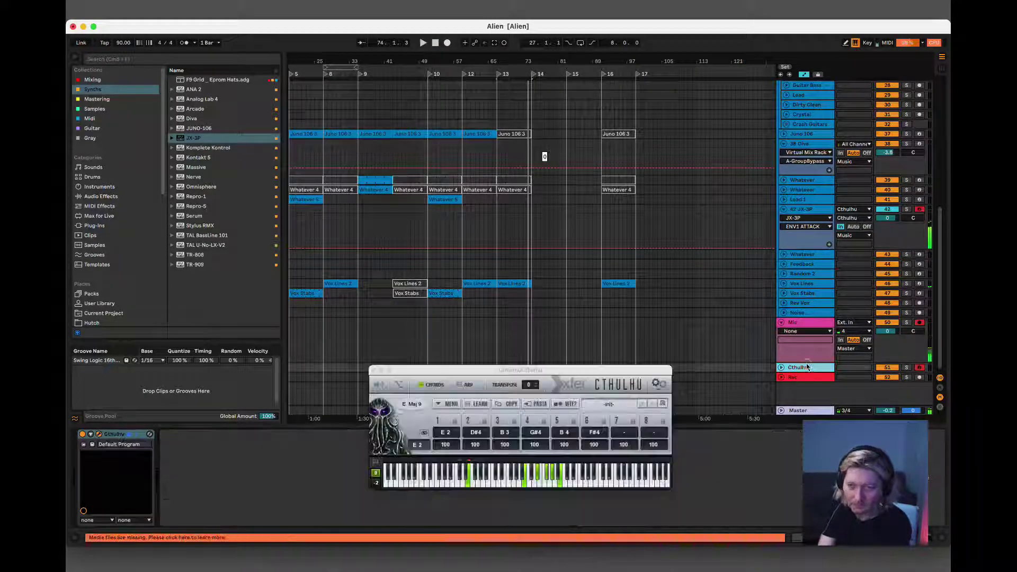
# - Start a chord for trigger note B2 in Cthulhu with the notes B2, B1, B3 and F#4
pyautogui.click(437, 467)
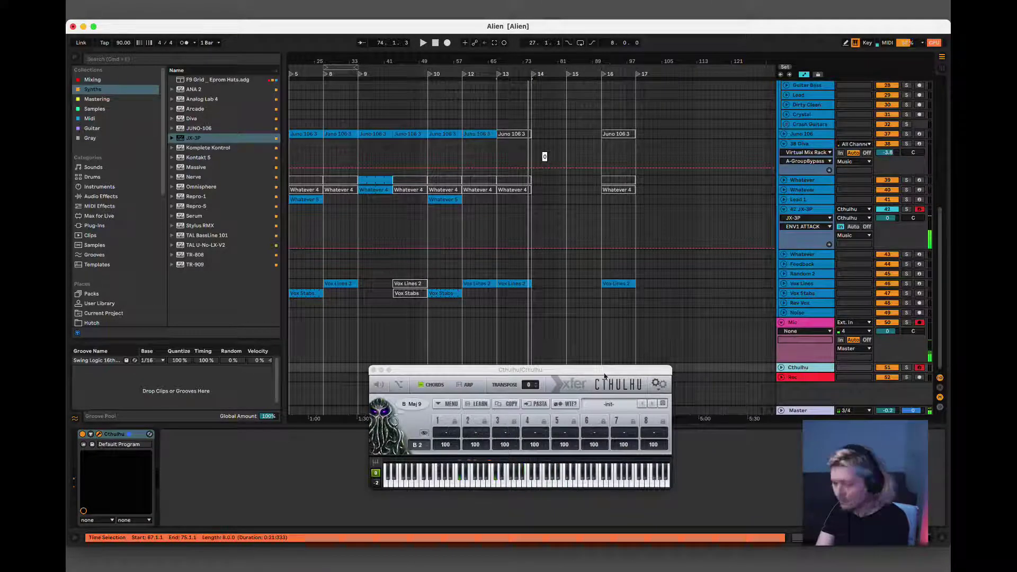
pyautogui.click(487, 486)
pyautogui.click(488, 487)
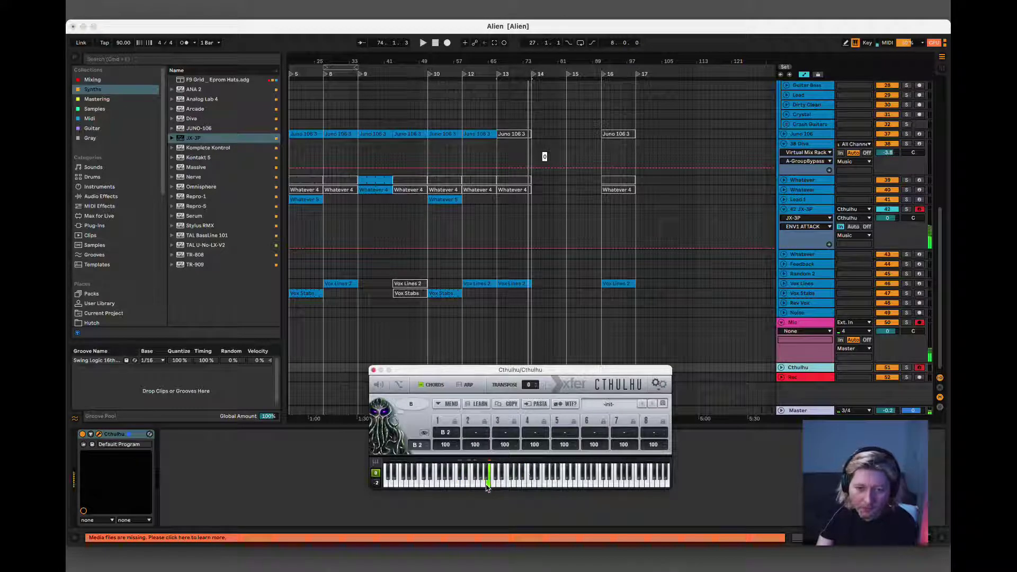
pyautogui.click(454, 486)
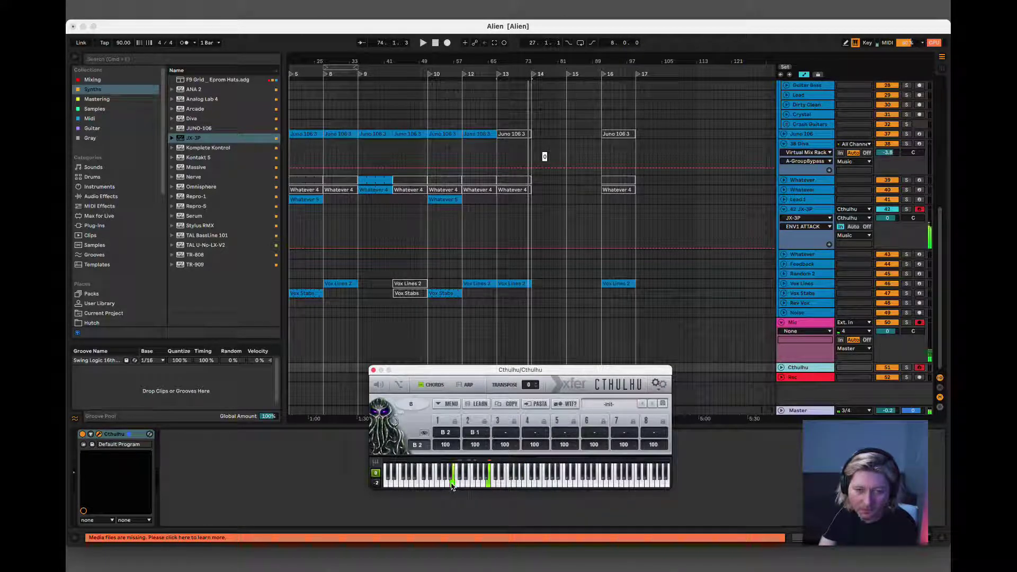
pyautogui.click(524, 485)
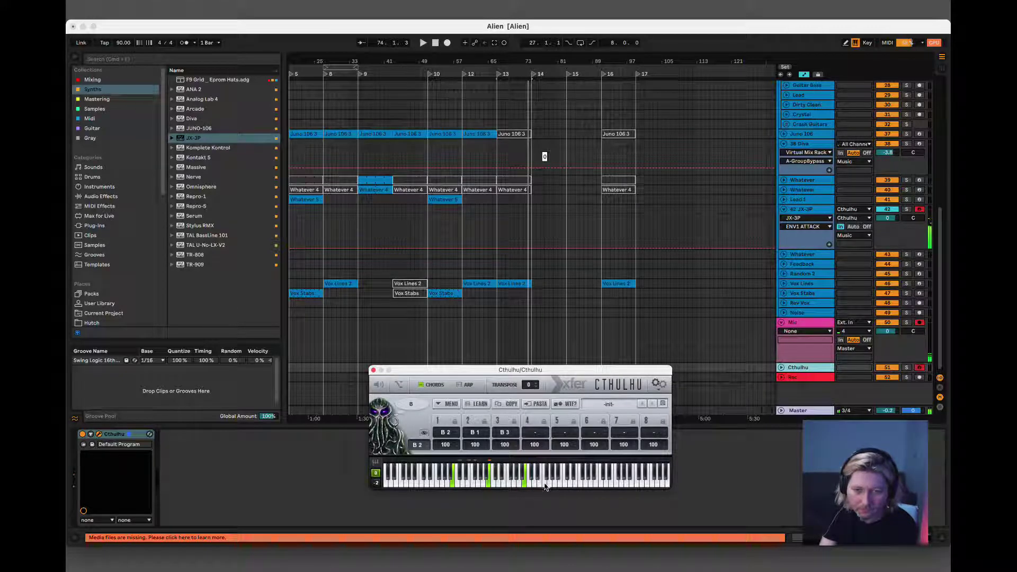
pyautogui.click(549, 480)
pyautogui.click(546, 475)
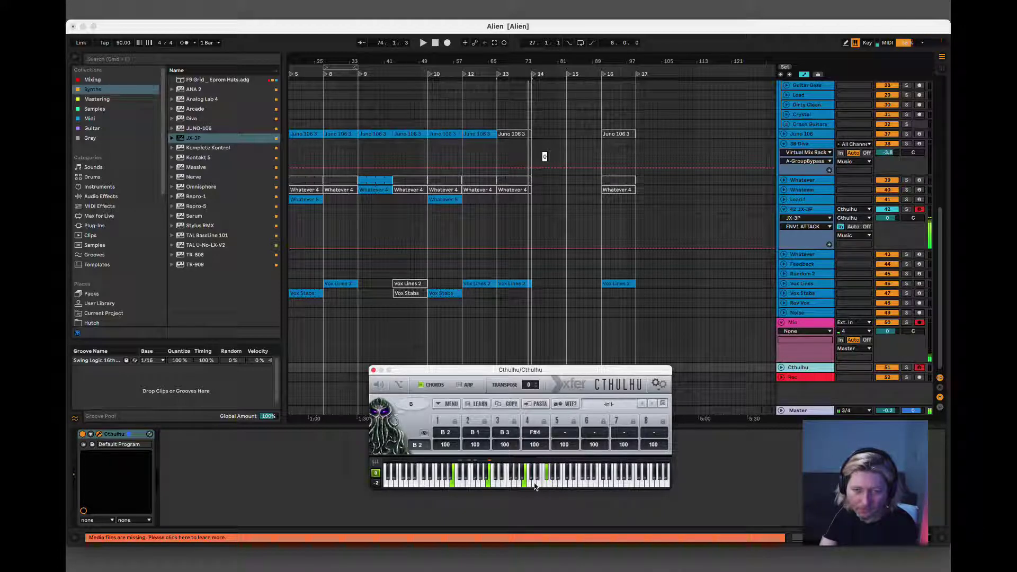
# - Add C#4 to the B2 chord and try D#4 and B4 as its sixth note
pyautogui.click(568, 477)
pyautogui.click(535, 477)
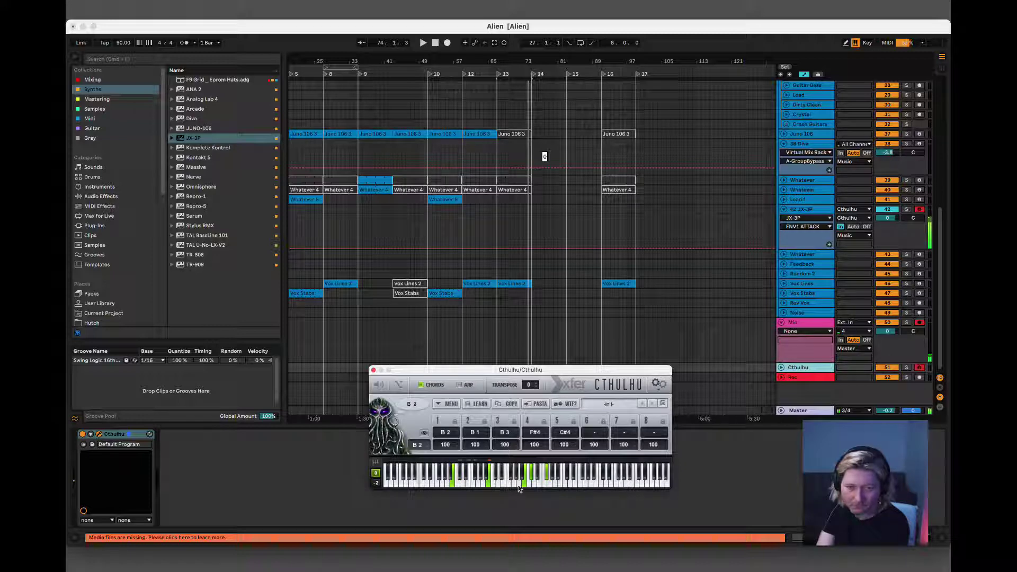
pyautogui.click(537, 479)
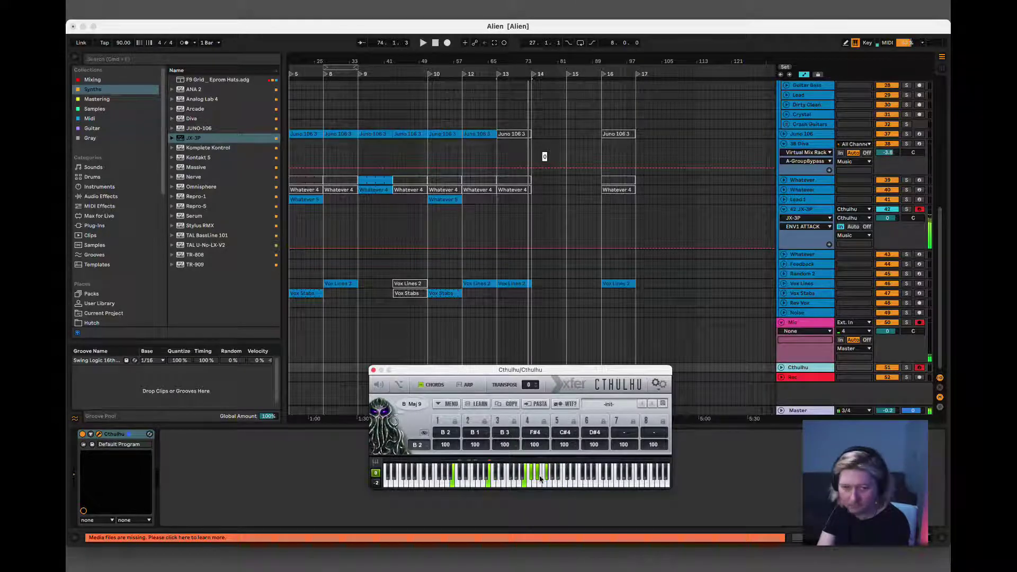
pyautogui.click(599, 432)
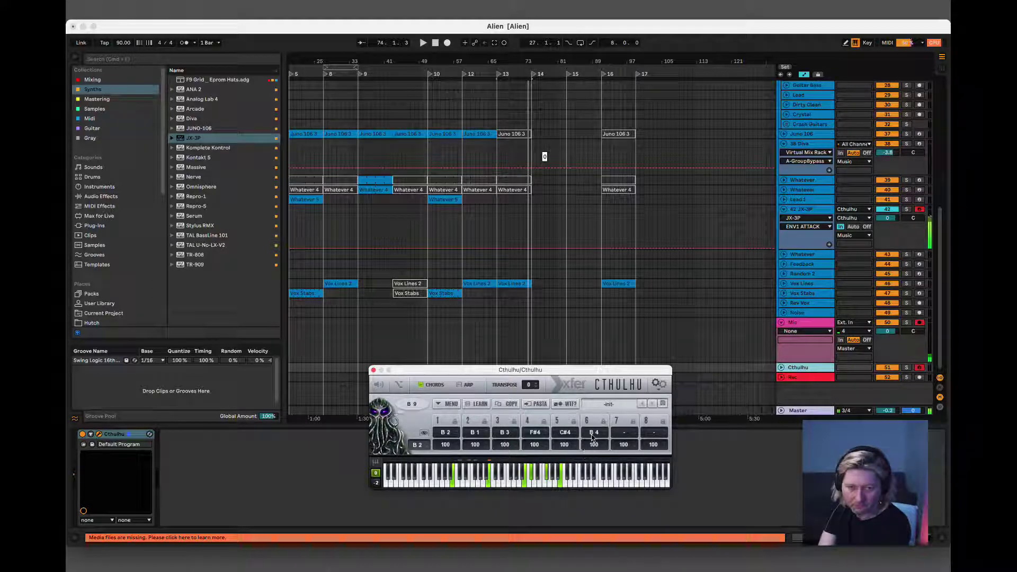
pyautogui.moveTo(592, 433); pyautogui.dragTo(586, 570)
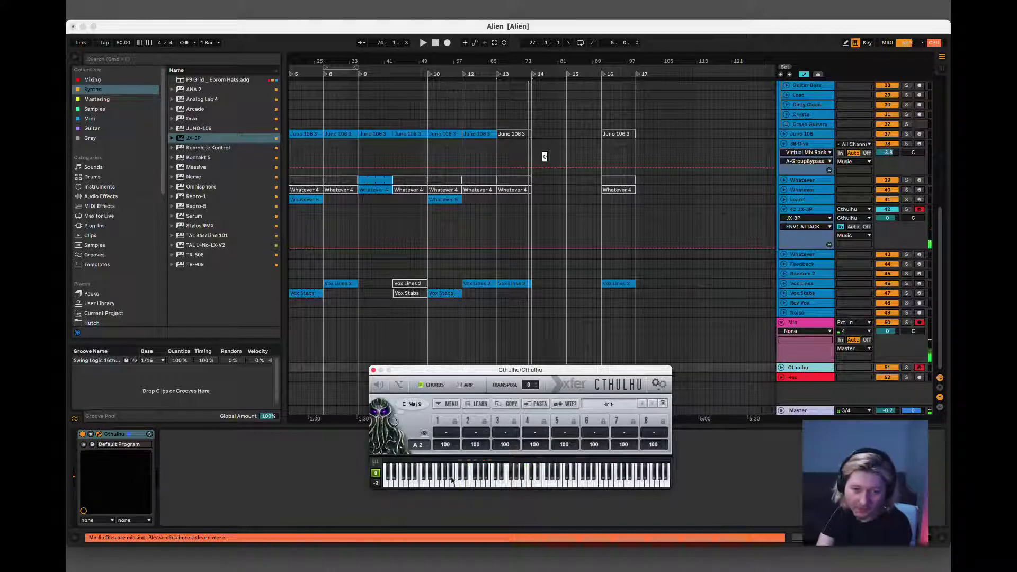
# - Build a chord for trigger note A2 from the notes A2, A3, E4, G#4 and B3
pyautogui.click(485, 486)
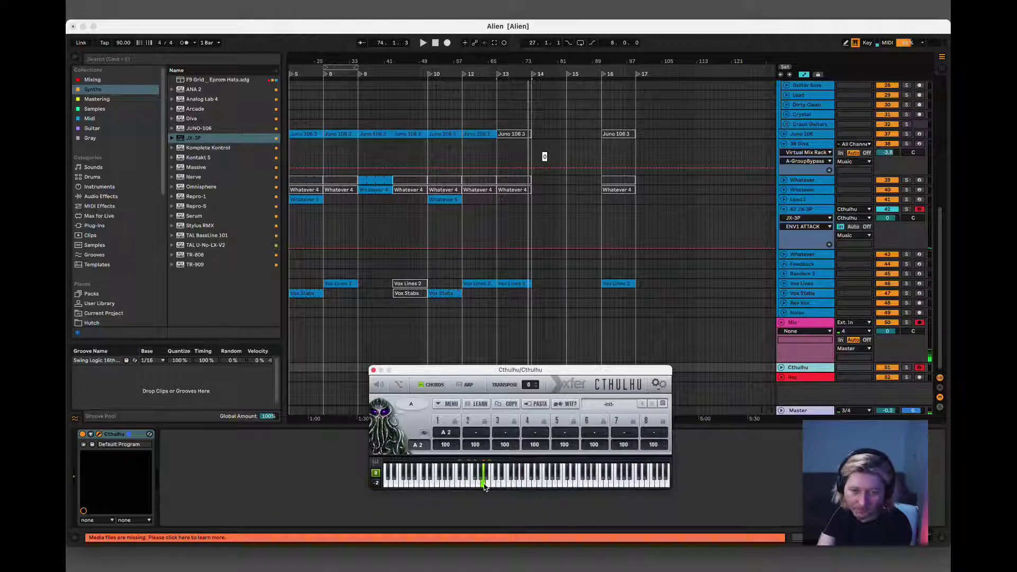
pyautogui.click(539, 486)
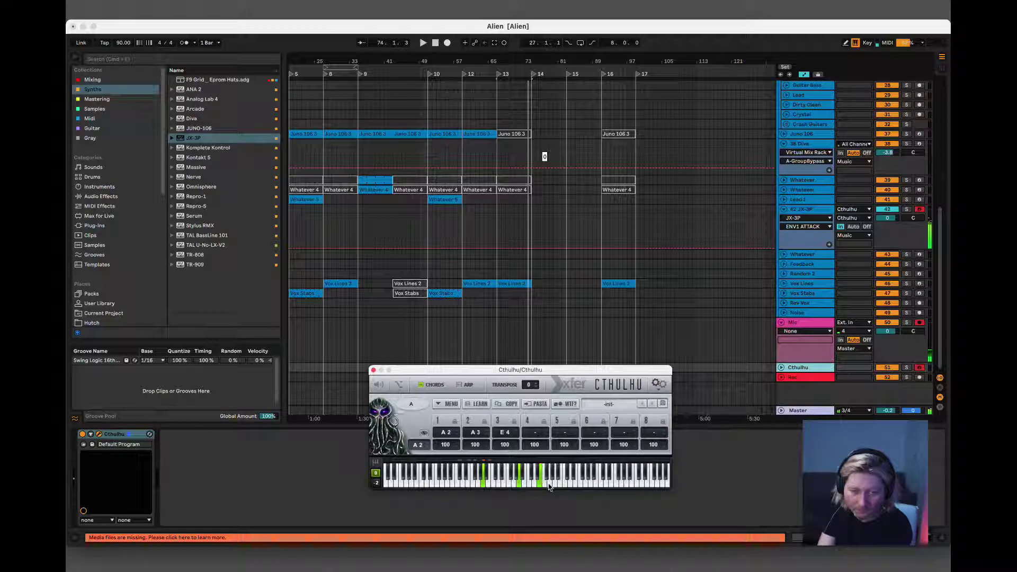
pyautogui.click(556, 480)
pyautogui.click(551, 478)
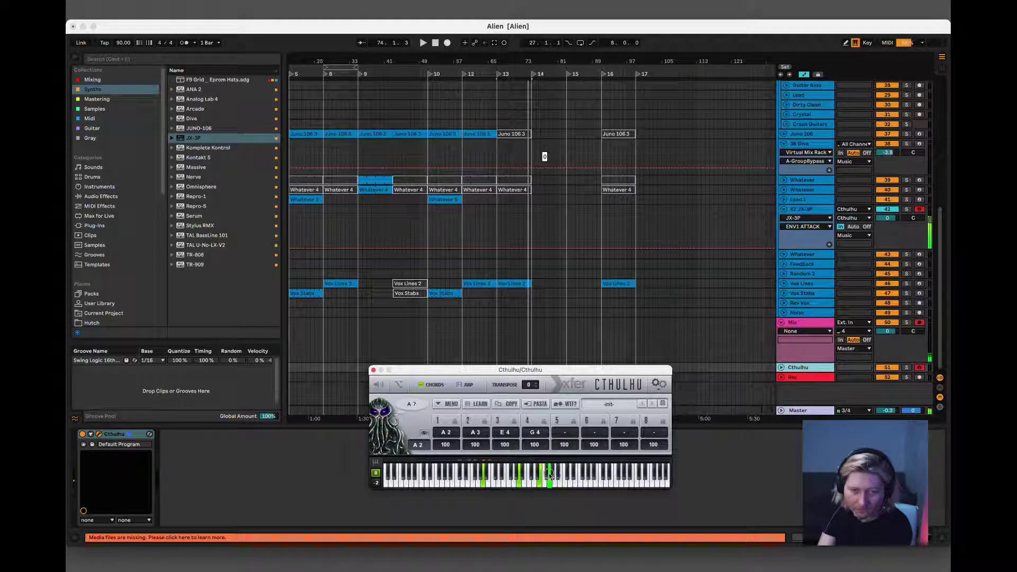
pyautogui.click(553, 475)
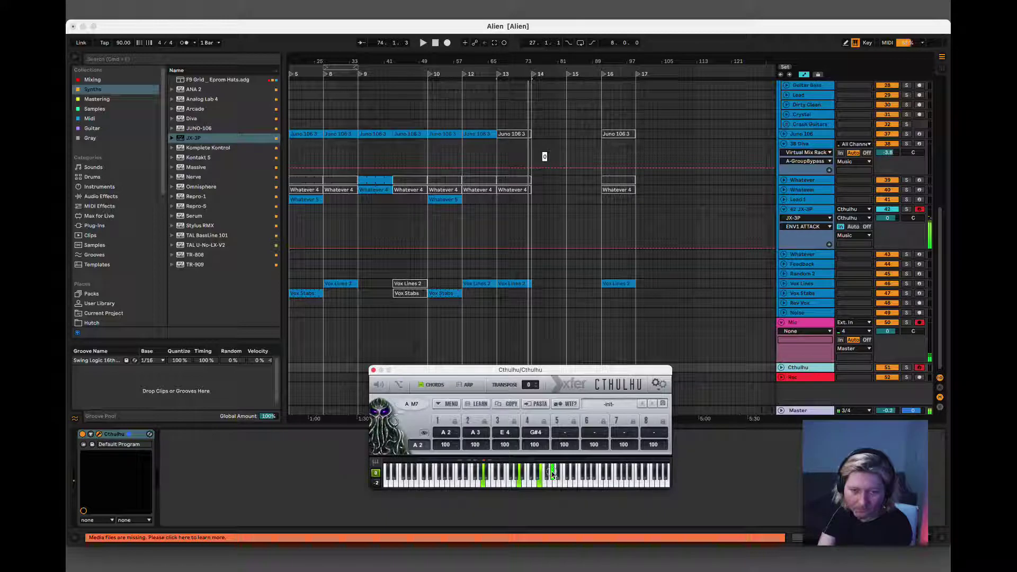
pyautogui.click(525, 485)
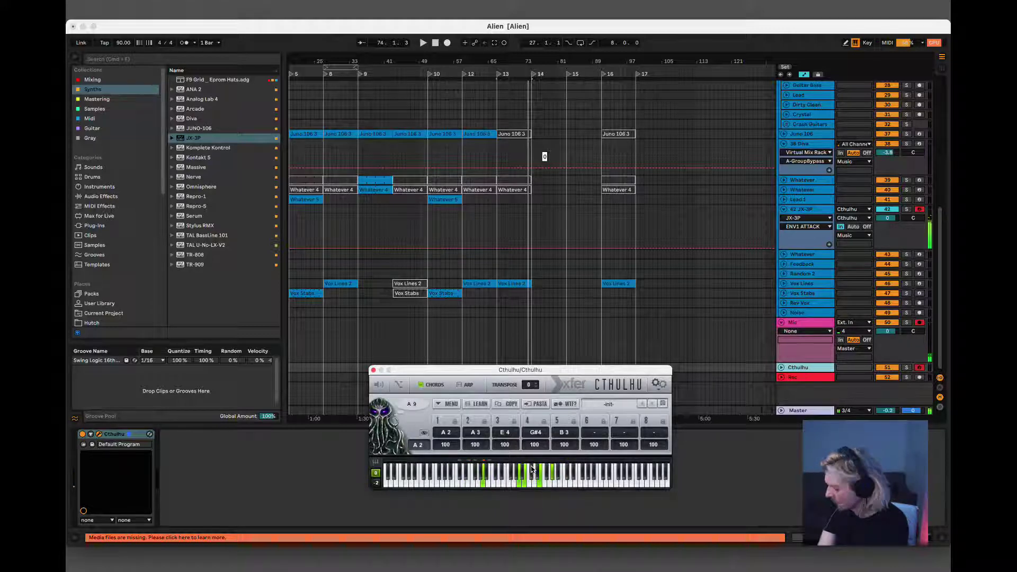
# - Play the arrangement from bar 59 and deactivate the Vox Lines 2 clip at bar 67
pyautogui.press('space')
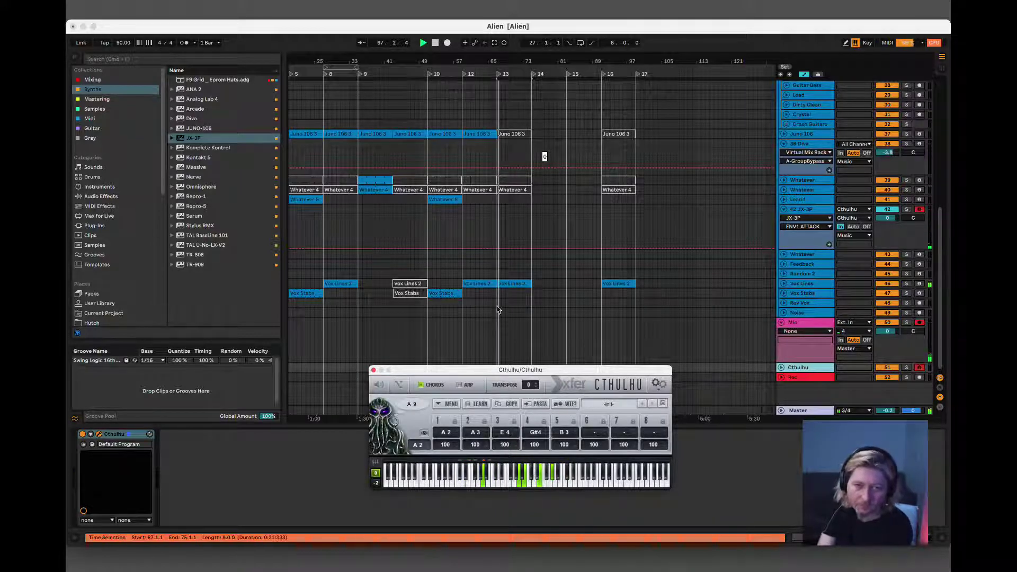
pyautogui.click(491, 285)
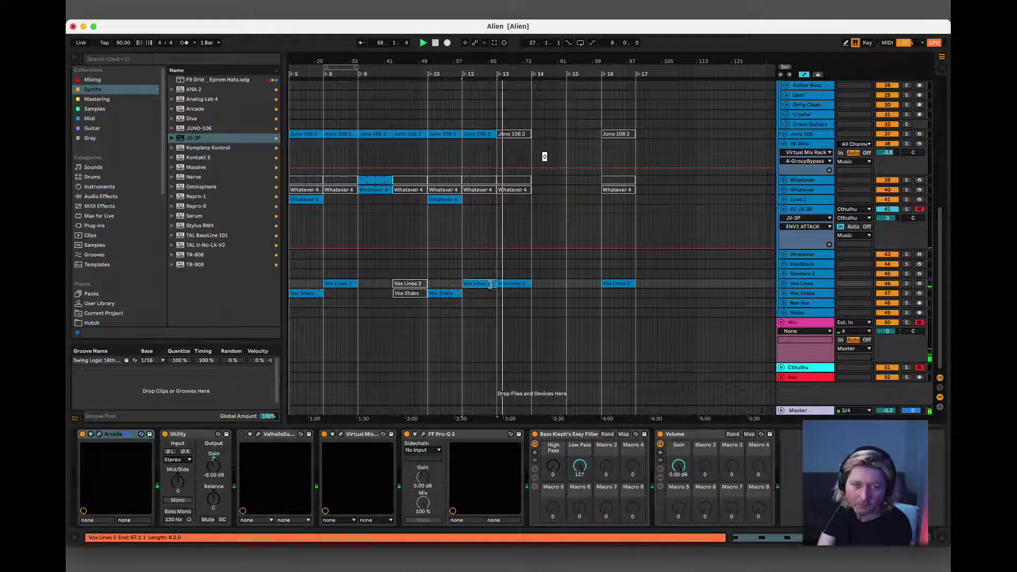
pyautogui.press('space')
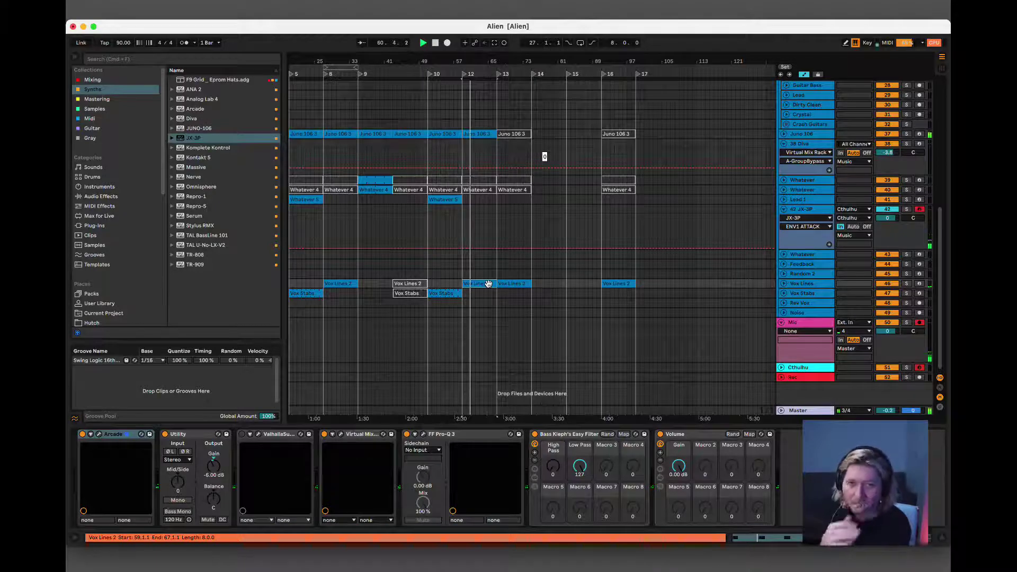
pyautogui.click(513, 284)
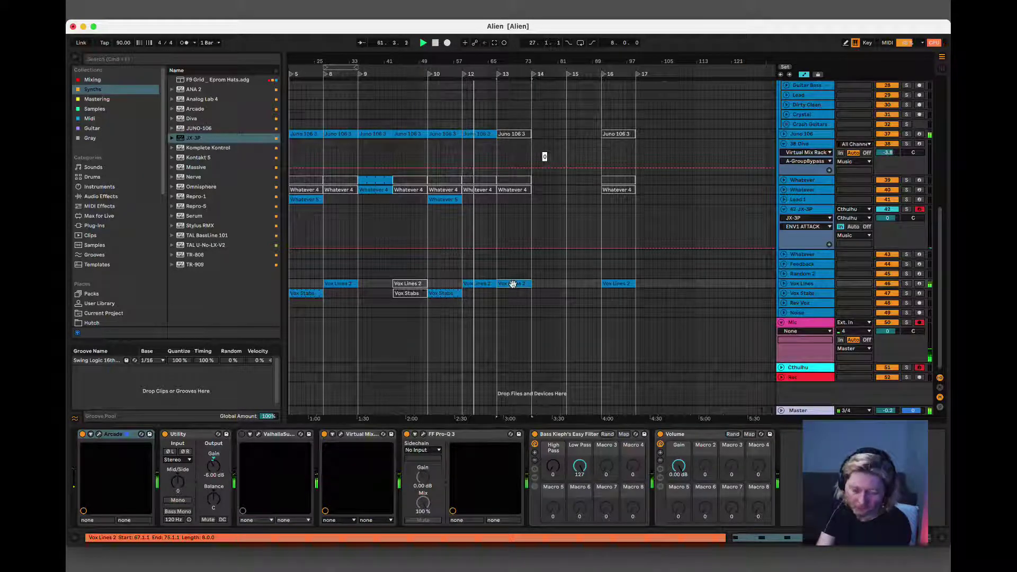
pyautogui.click(513, 285)
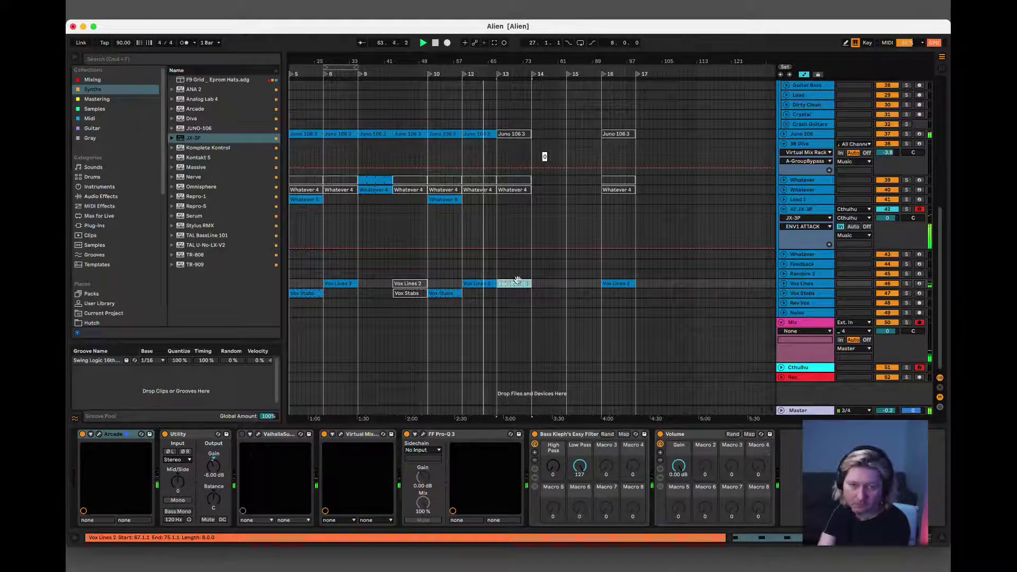
# - Record the armed JX-3P and Cthulhu tracks from about bar 66 to bar 71 and play the take from locator 13
pyautogui.click(448, 44)
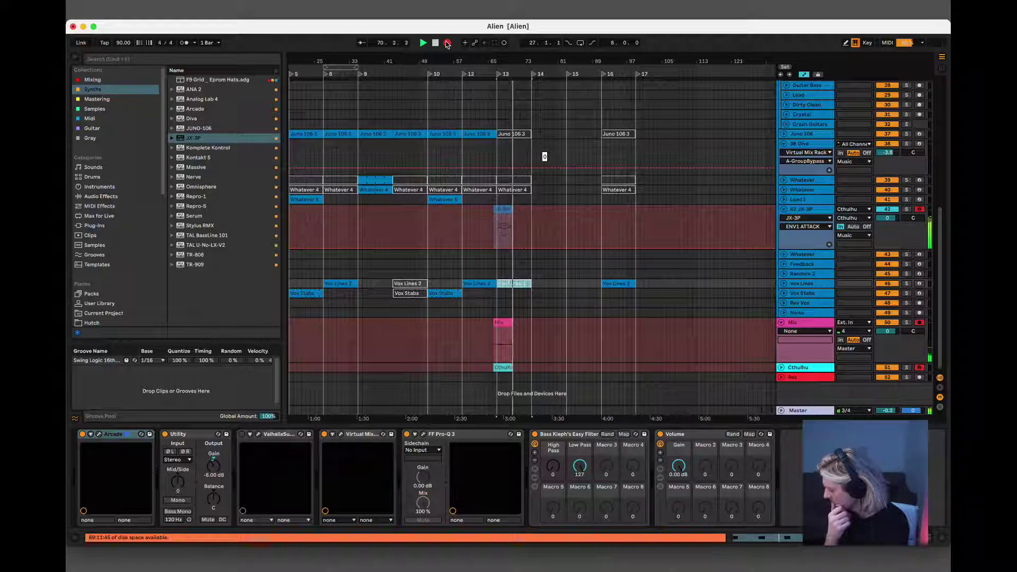
pyautogui.click(447, 43)
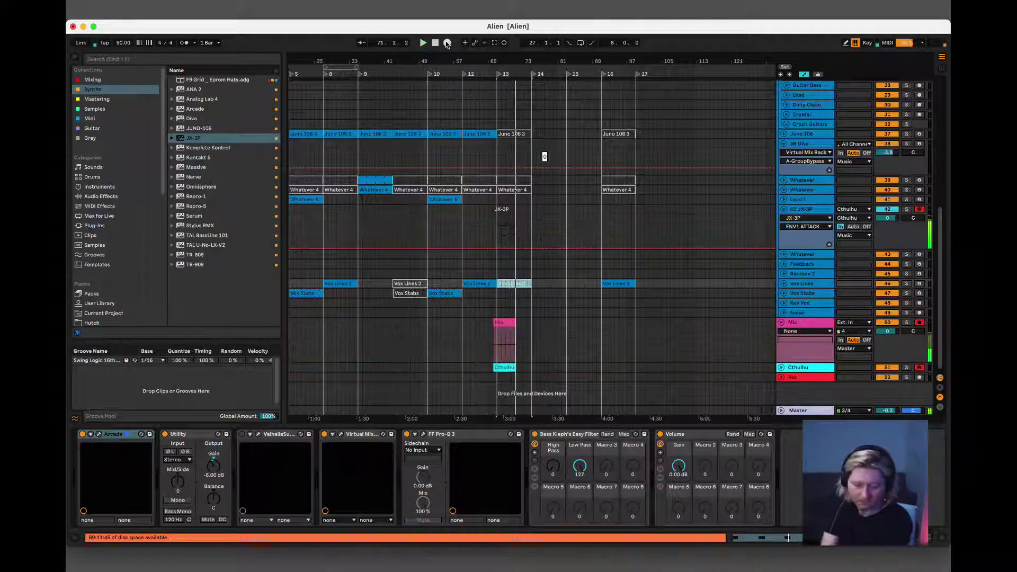
pyautogui.click(499, 74)
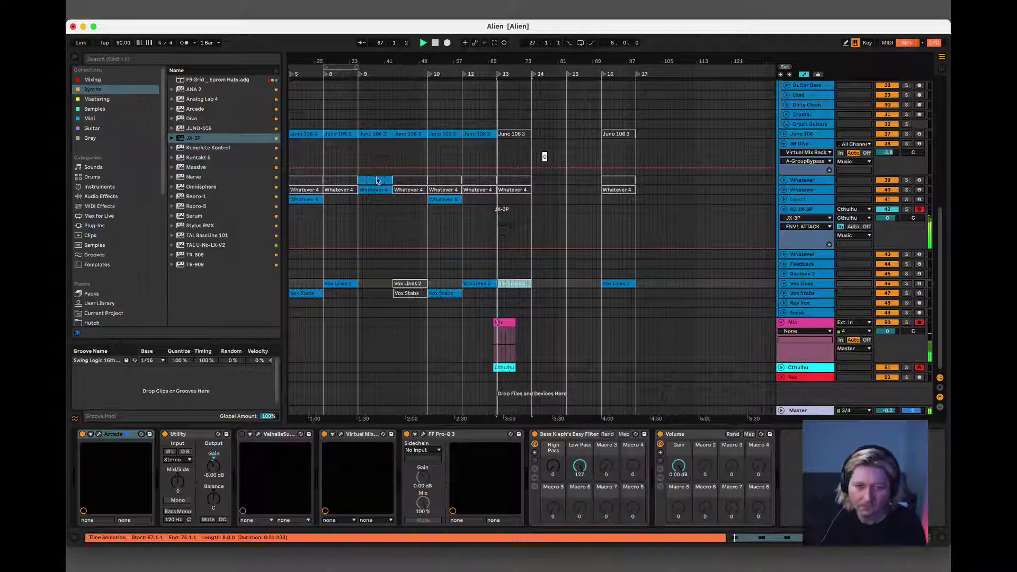
# - Delete the clip recorded on the external-input track and trim the start of the Cthulhu clip to 67.1.1
pyautogui.click(503, 323)
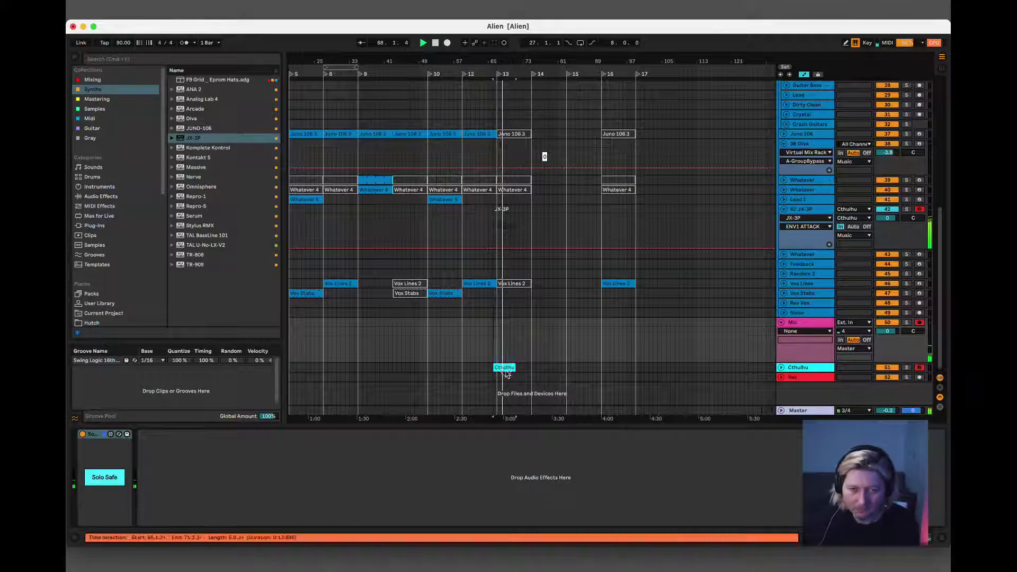
pyautogui.press('Delete')
pyautogui.click(505, 370)
pyautogui.click(510, 345)
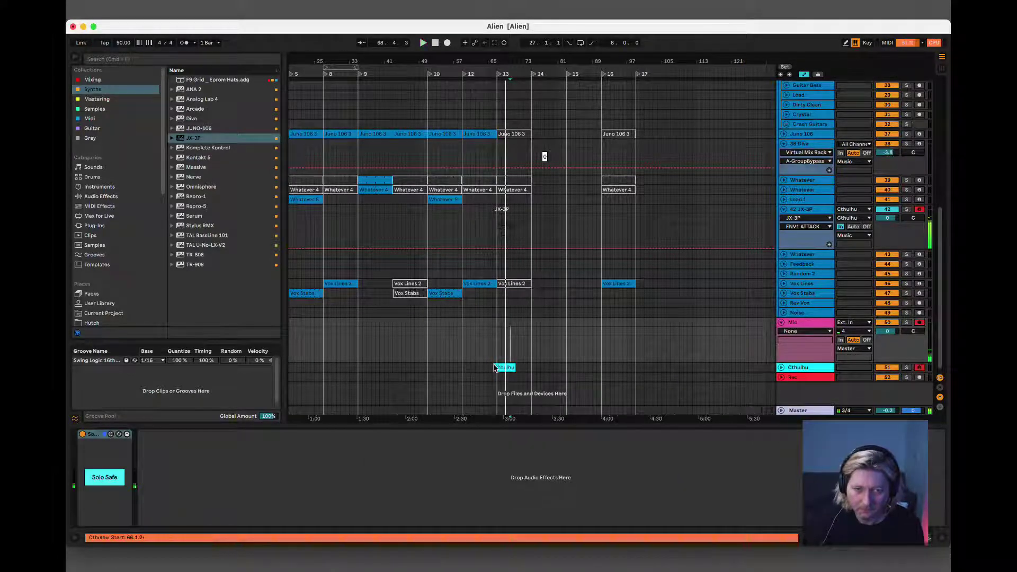
pyautogui.moveTo(493, 366); pyautogui.dragTo(498, 366)
pyautogui.press('space')
pyautogui.moveTo(445, 440); pyautogui.dragTo(445, 442)
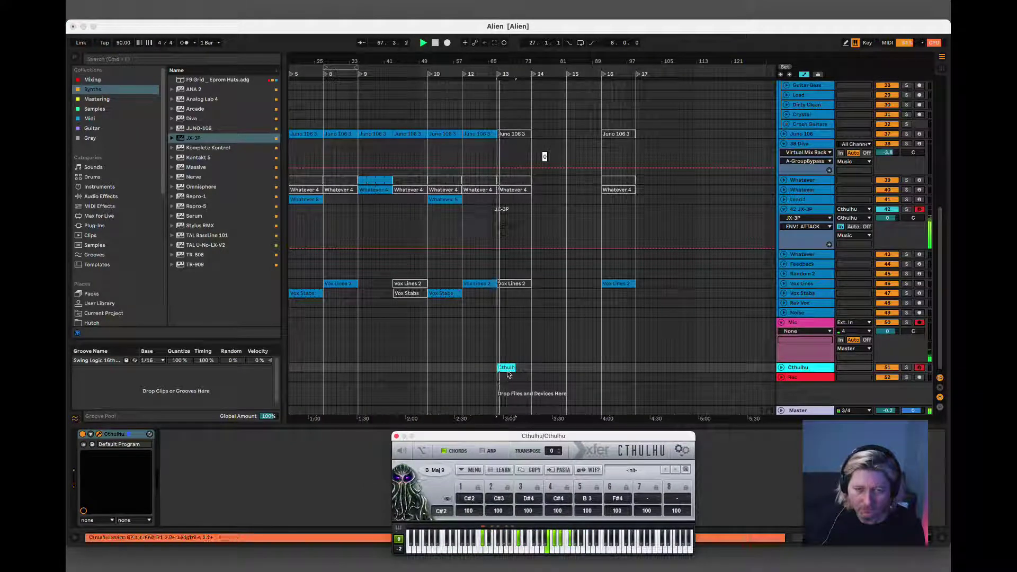
pyautogui.press('space')
# - Trim the start of the JX-3P clip to bar 67 and turn off the Cthulhu track
pyautogui.click(500, 211)
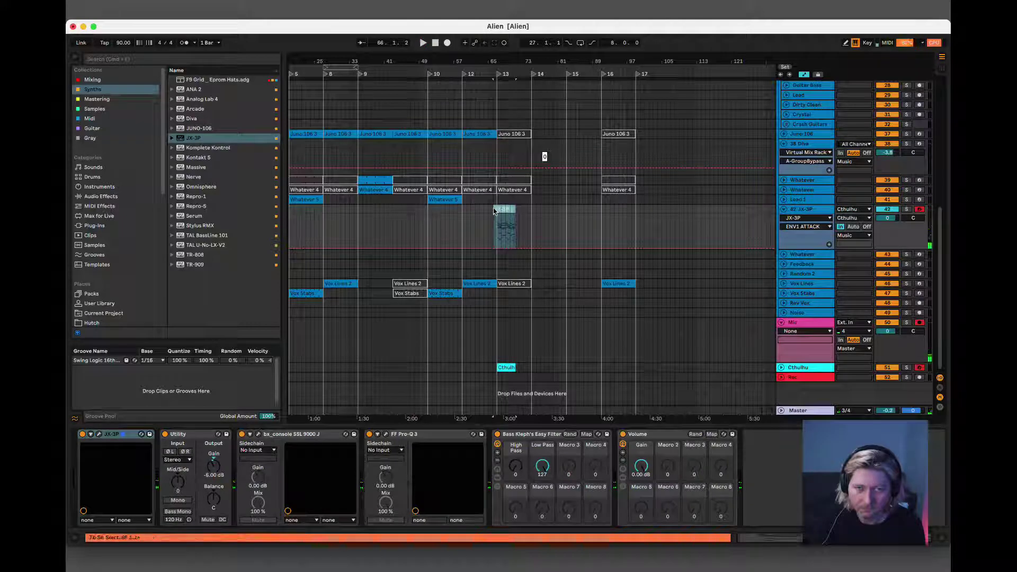
pyautogui.moveTo(497, 207); pyautogui.dragTo(501, 207)
pyautogui.click(508, 367)
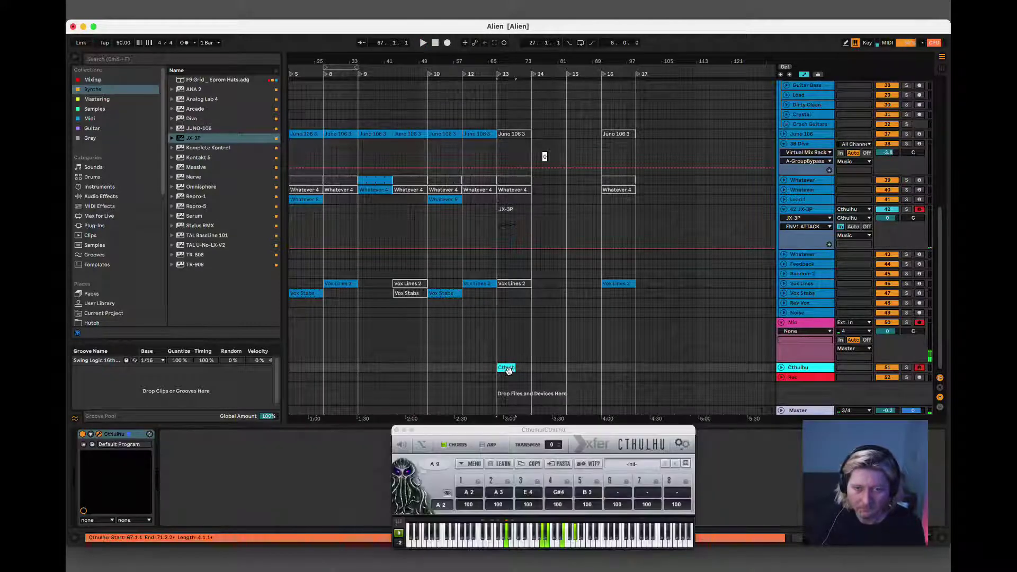
pyautogui.click(898, 368)
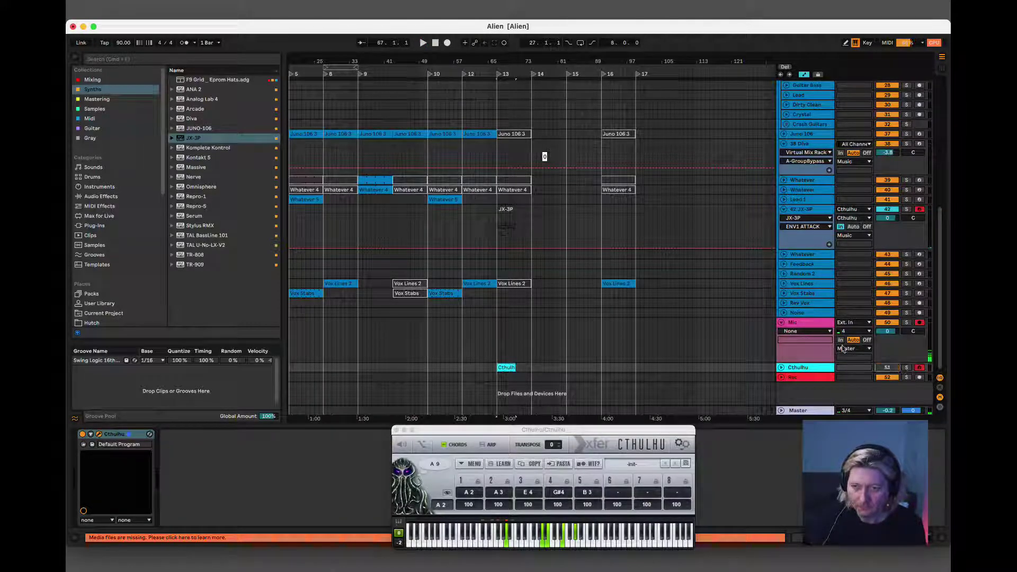
# - Open the JX-3P clip, play it with all its notes selected, and set its start marker to 2.1.1
pyautogui.doubleClick(511, 225)
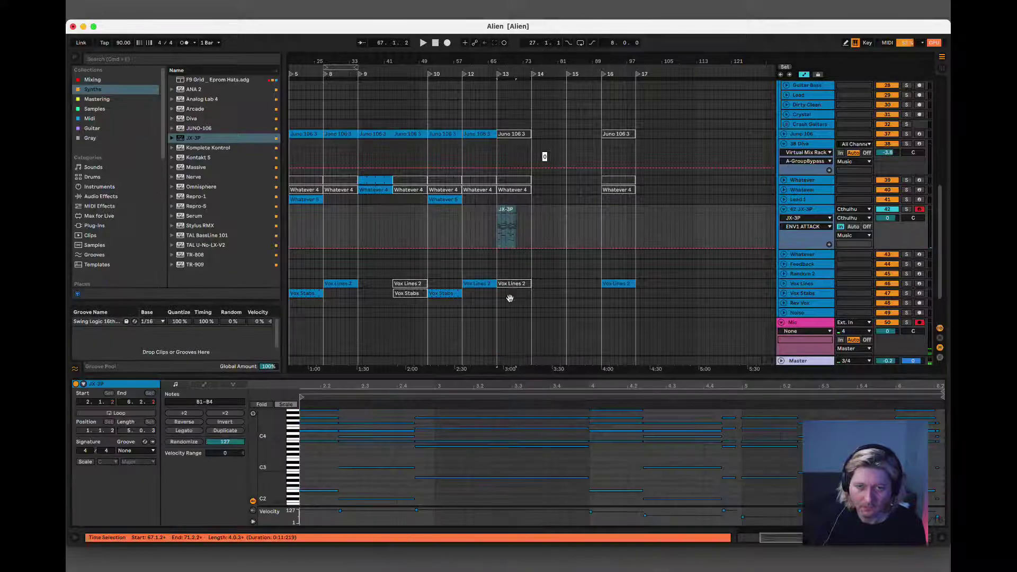
pyautogui.press('super+a')
pyautogui.press('space')
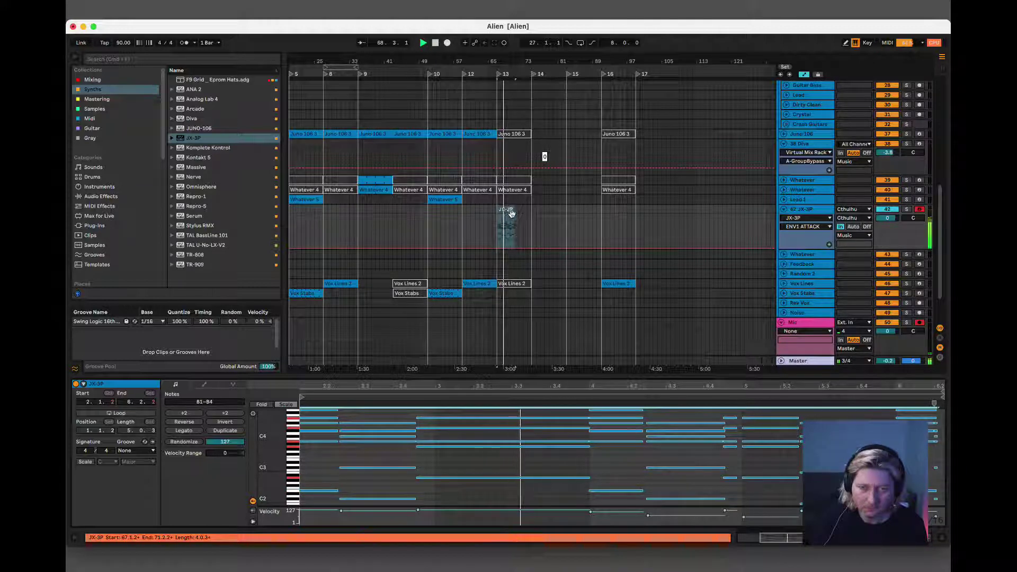
pyautogui.press('space')
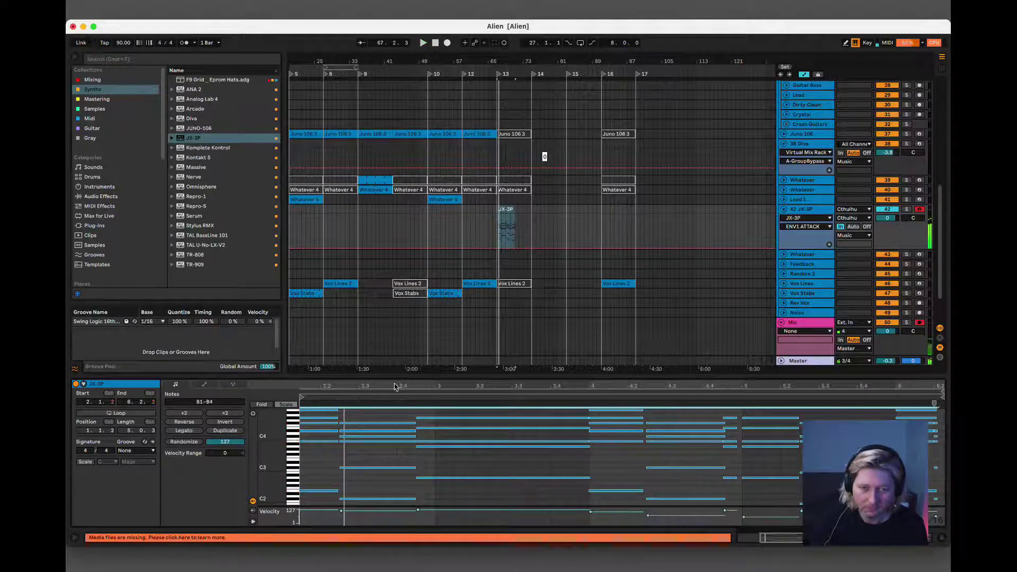
pyautogui.moveTo(339, 398); pyautogui.dragTo(498, 398)
pyautogui.click(465, 398)
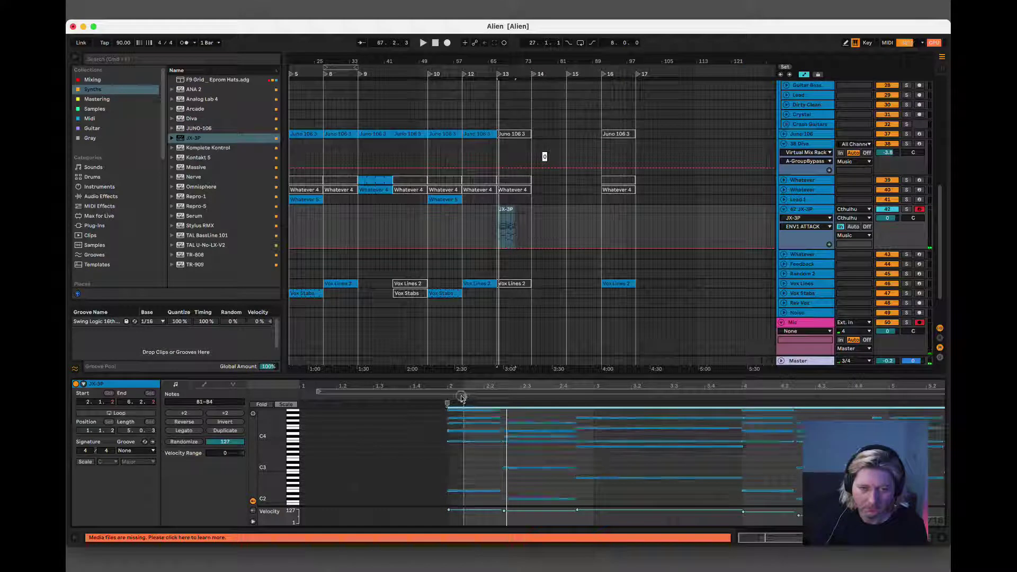
pyautogui.click(448, 398)
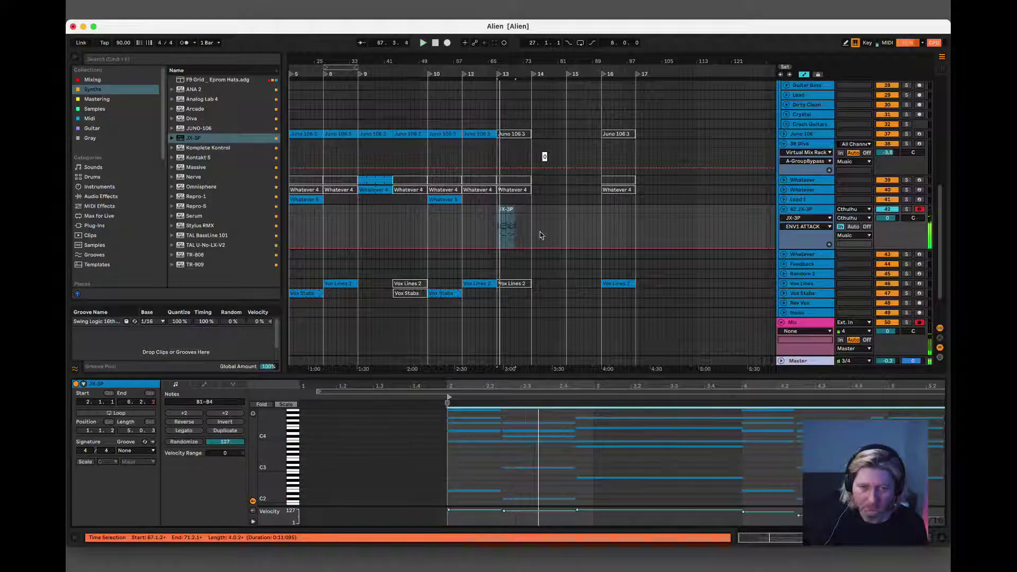
# - Stop playback and move the JX-3P clip so that it starts exactly at 67.1.1
pyautogui.scroll(6, 529, 239)
pyautogui.scroll(-4, 528, 212)
pyautogui.press('space')
pyautogui.moveTo(528, 63); pyautogui.dragTo(499, 314)
pyautogui.click(510, 275)
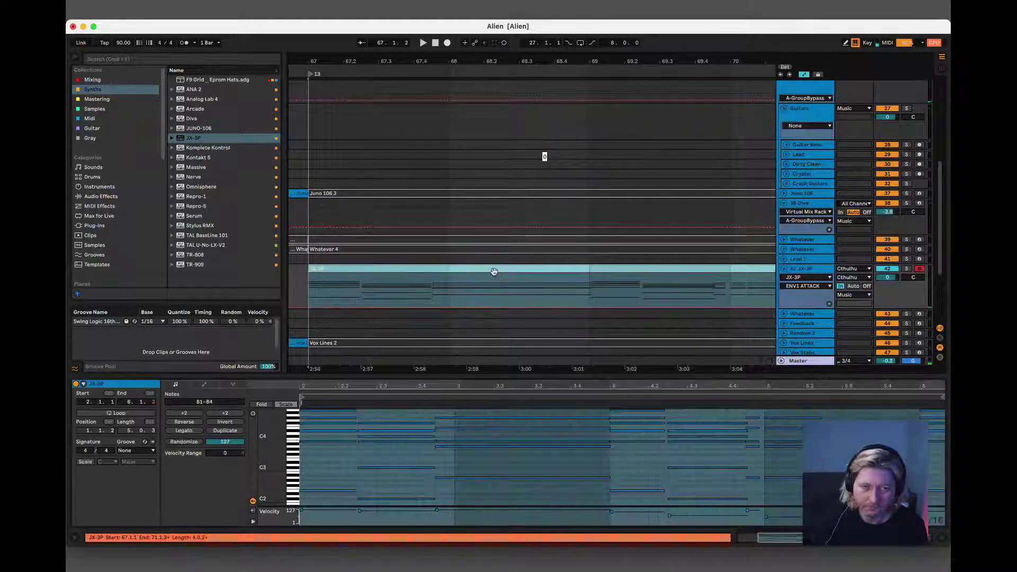
# - Play from bar 67 and apply Legato to all notes of the JX-3P clip
pyautogui.press('space')
pyautogui.press('super+a')
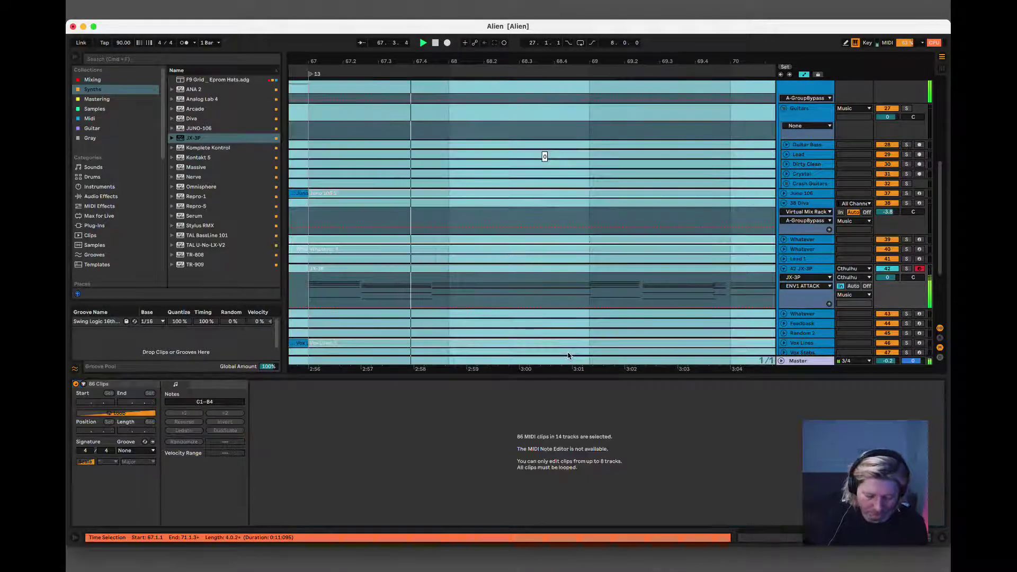
pyautogui.click(535, 283)
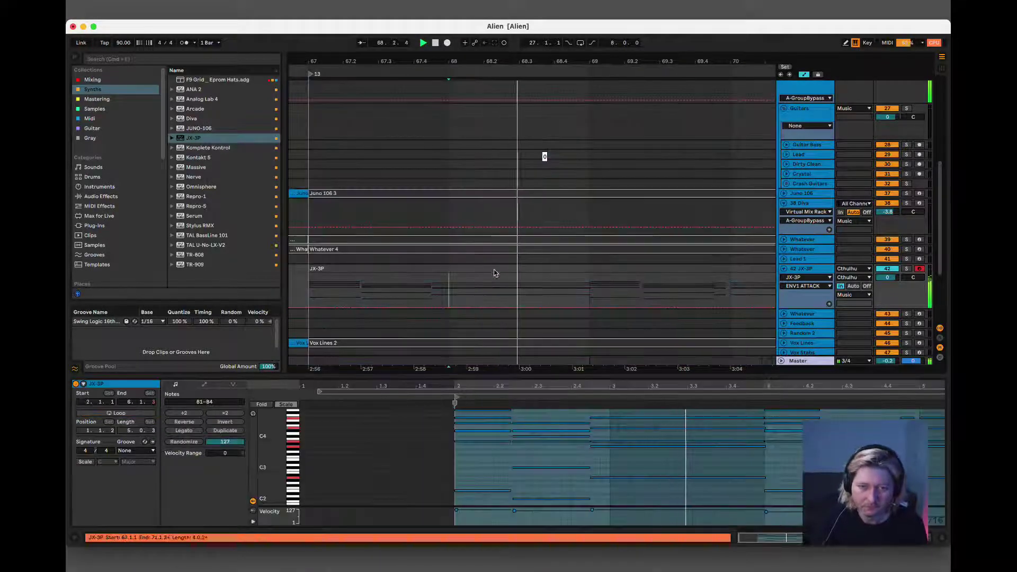
pyautogui.click(494, 270)
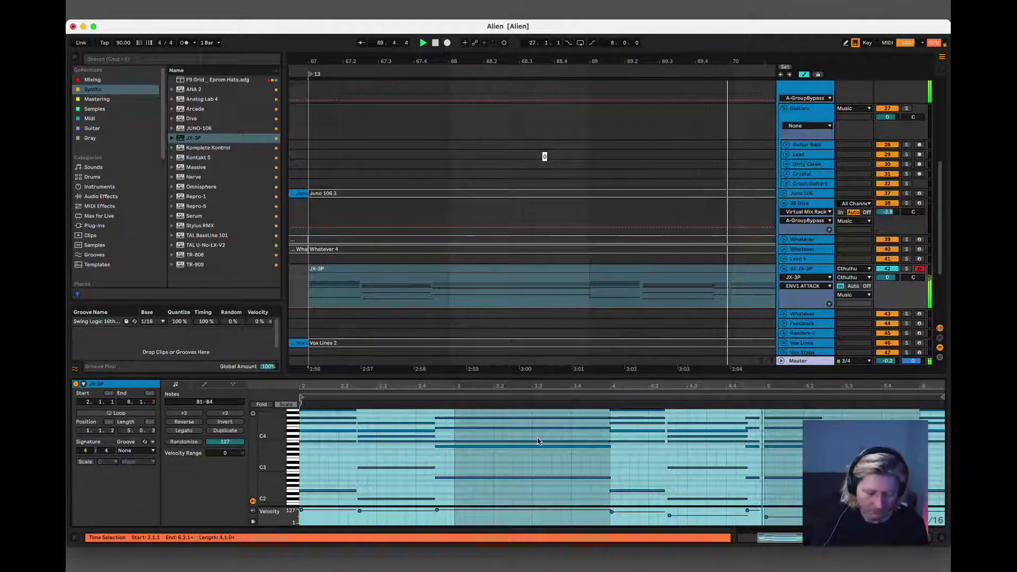
pyautogui.click(593, 465)
pyautogui.press('super+a')
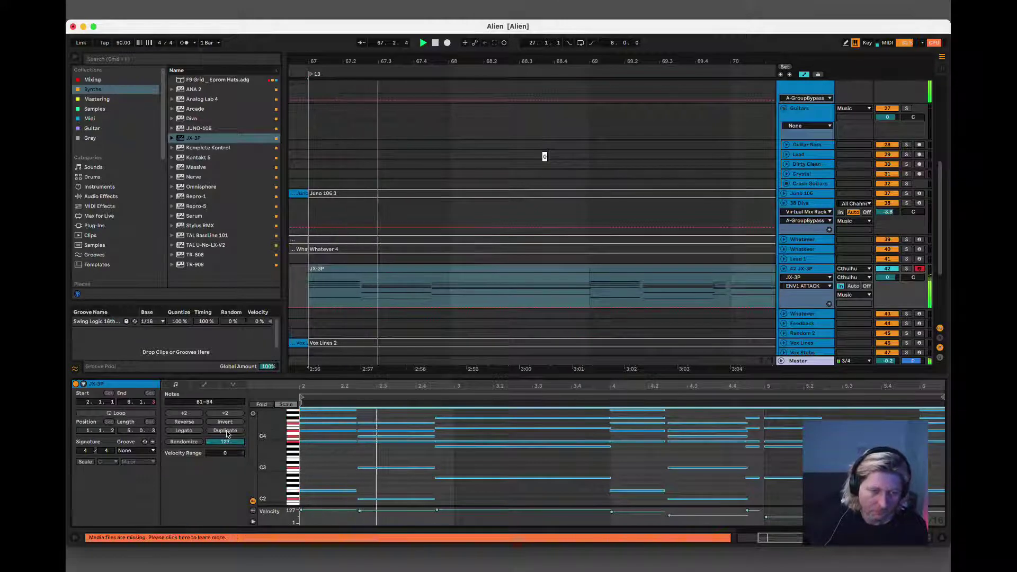
pyautogui.click(185, 431)
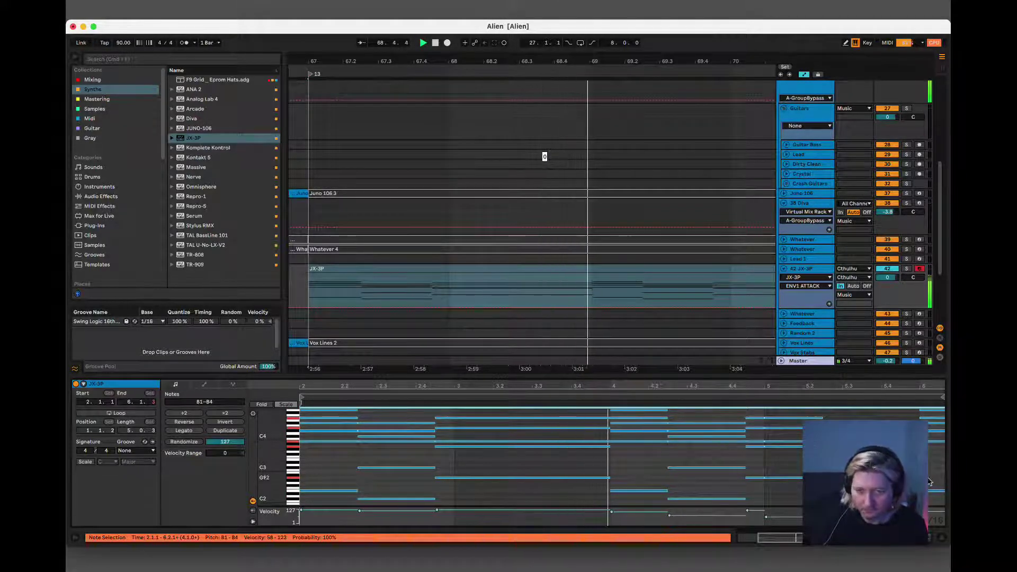
# - Loop the JX-3P clip from position 2.1.1 with a length of 4 bars and play it
pyautogui.scroll(-1, 721, 452)
pyautogui.scroll(3, 551, 461)
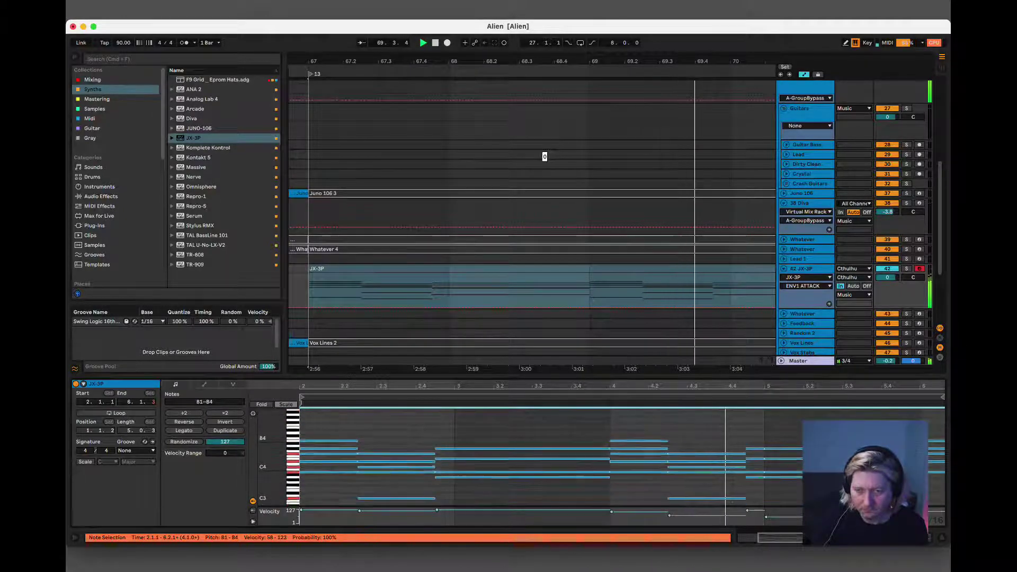
pyautogui.scroll(-2, 551, 456)
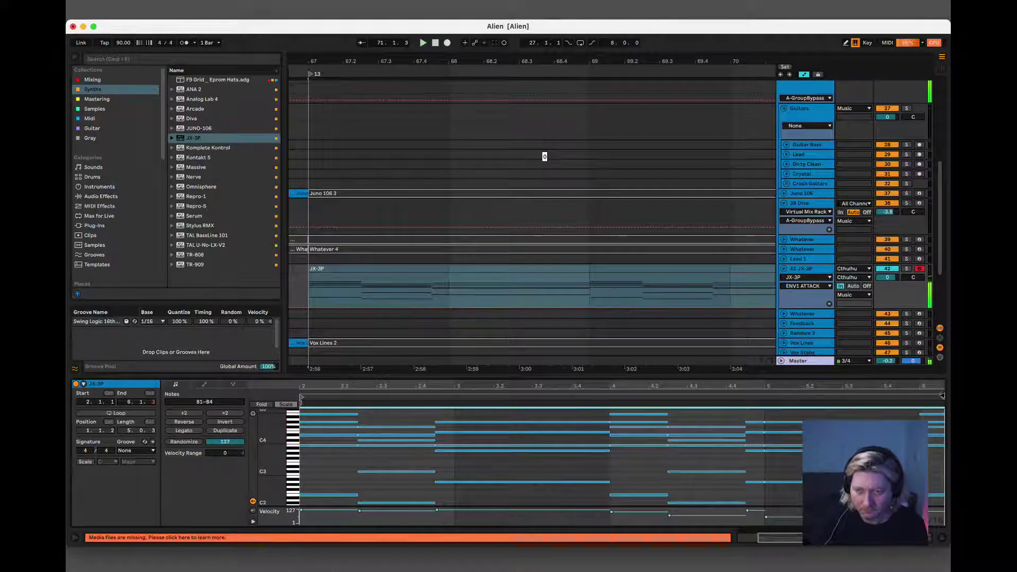
pyautogui.moveTo(940, 394); pyautogui.dragTo(208, 431)
pyautogui.press('super+l')
pyautogui.press('space')
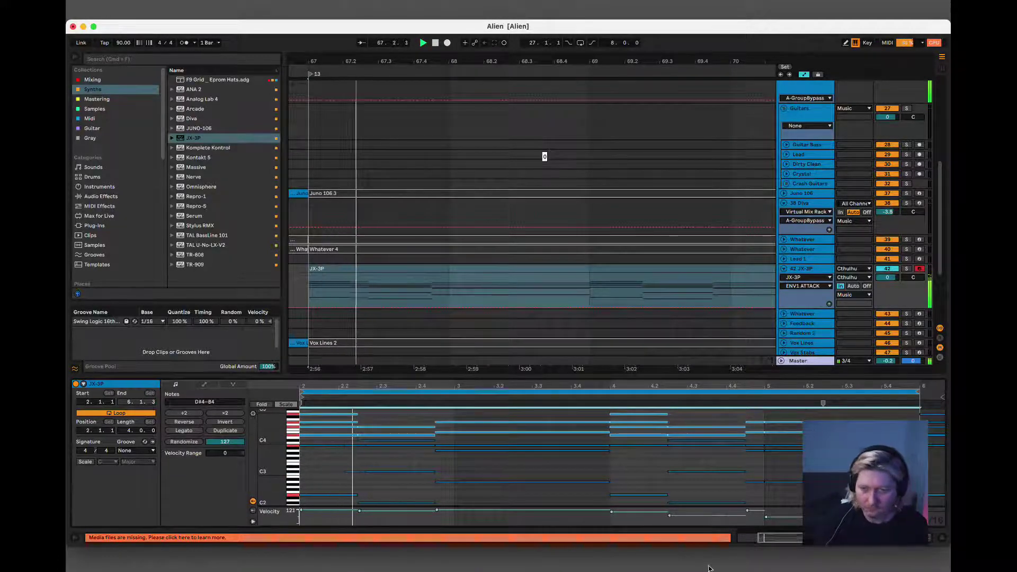
pyautogui.press('super+alt+l')
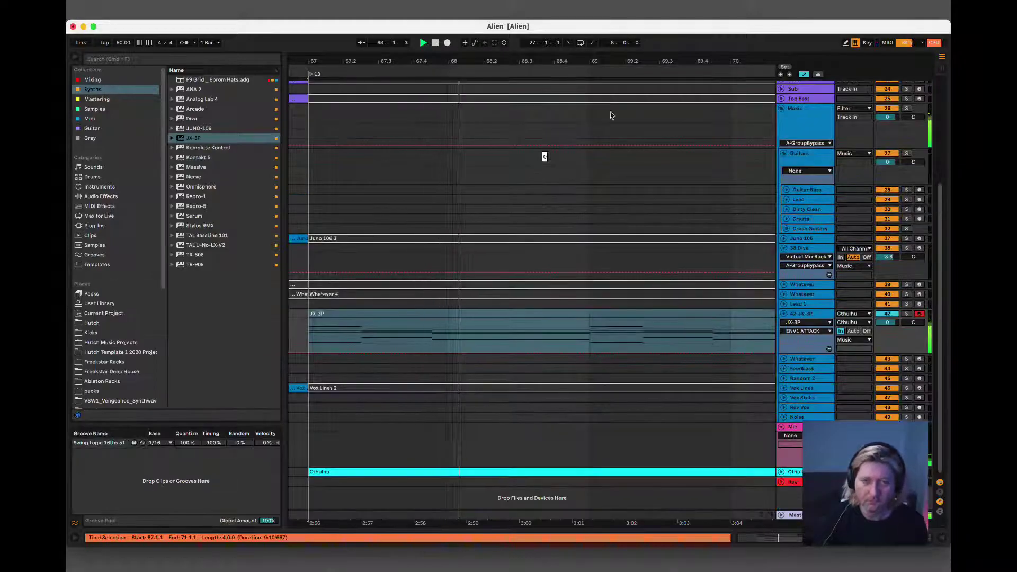
# - Stop playback, set the JX-3P track's monitoring to Auto and keep Cthulhu as its MIDI input source
pyautogui.press('-')
pyautogui.press('-')
pyautogui.press('-')
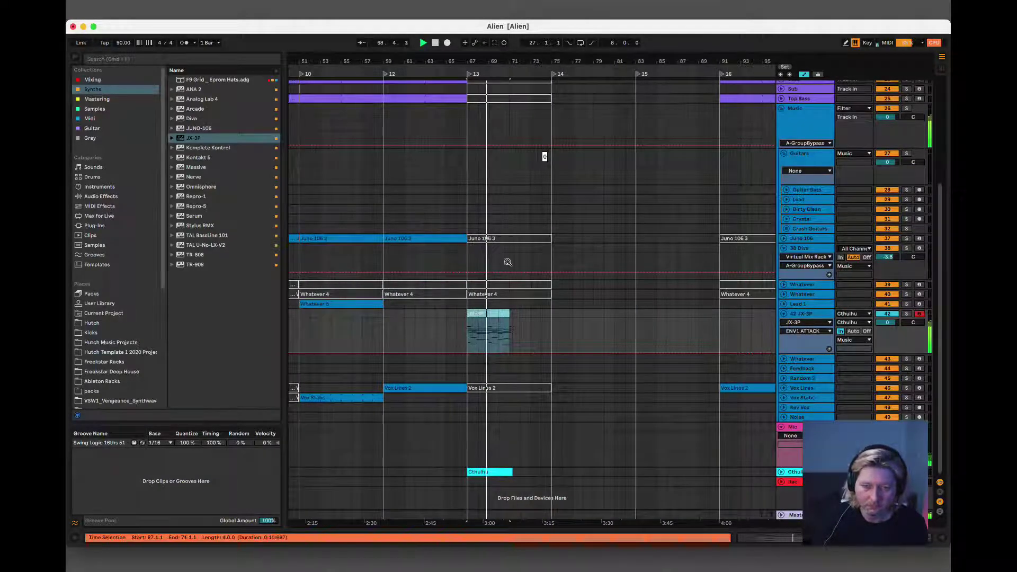
pyautogui.click(513, 337)
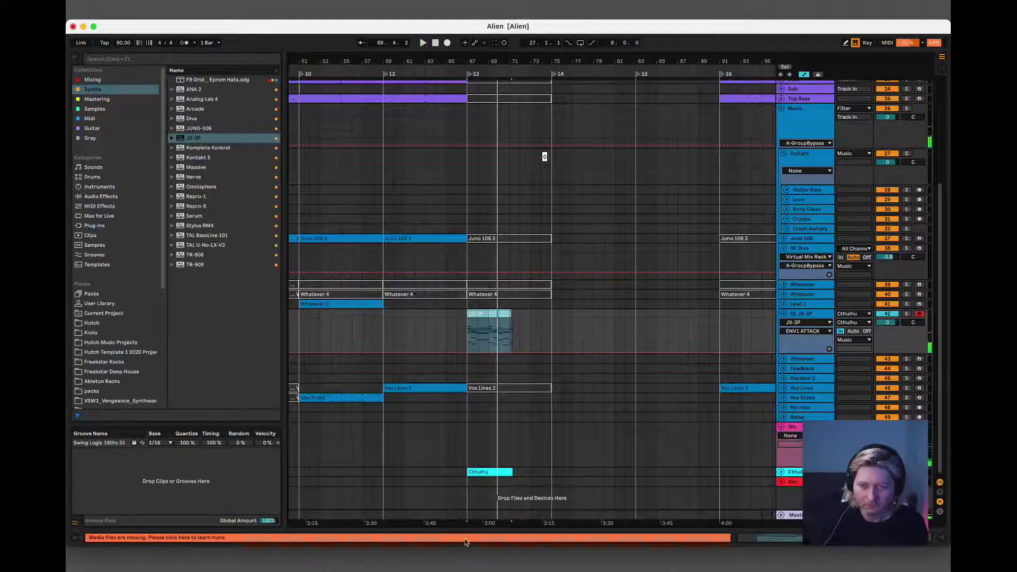
pyautogui.click(854, 316)
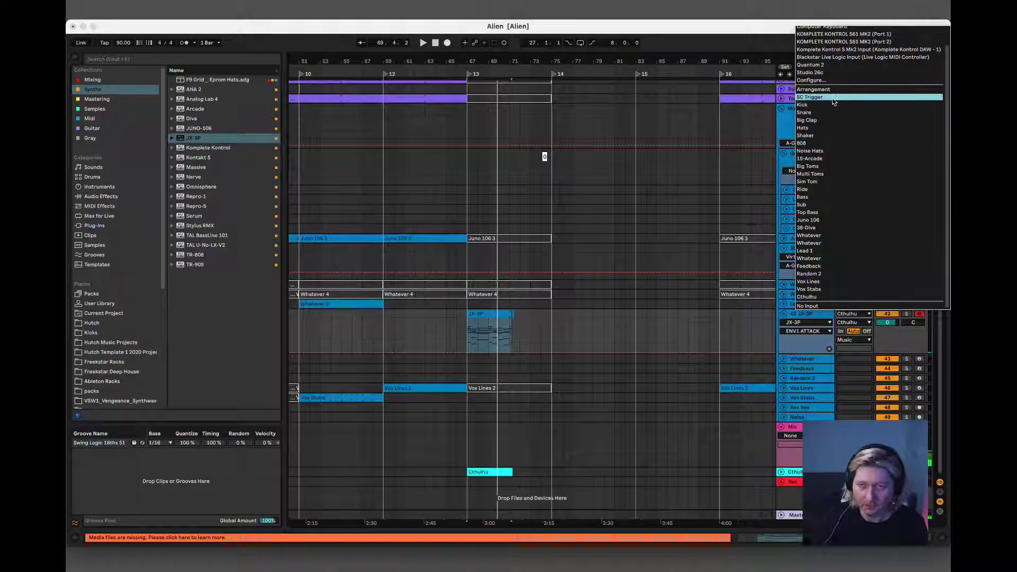
pyautogui.scroll(1, 845, 222)
pyautogui.scroll(-1, 848, 229)
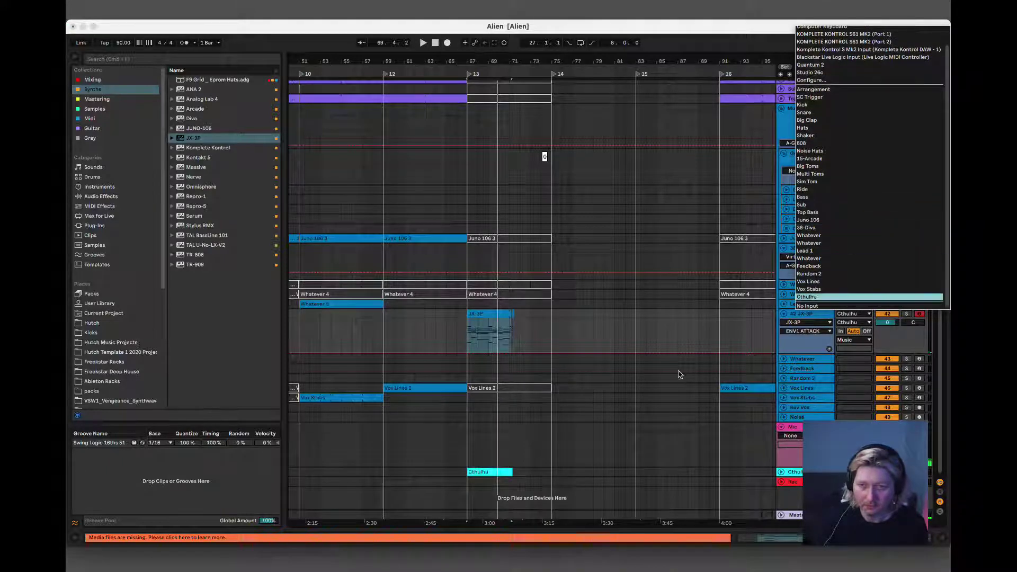
pyautogui.click(848, 296)
pyautogui.click(854, 316)
pyautogui.scroll(2, 853, 302)
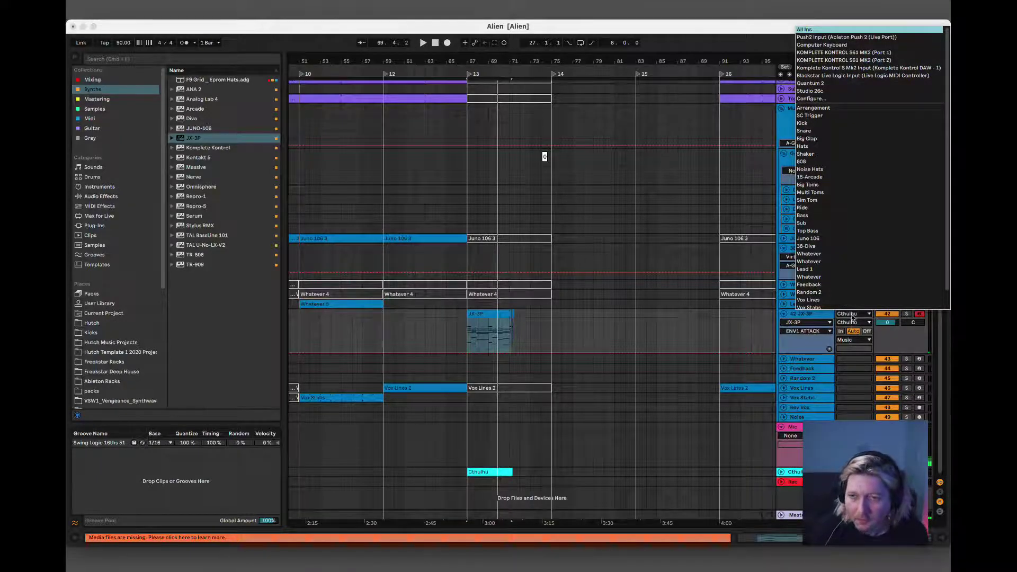
pyautogui.click(853, 322)
# - Play from bar 67 and trim the end of the JX-3P clip to 71.1.1
pyautogui.scroll(5, 835, 69)
pyautogui.press('space')
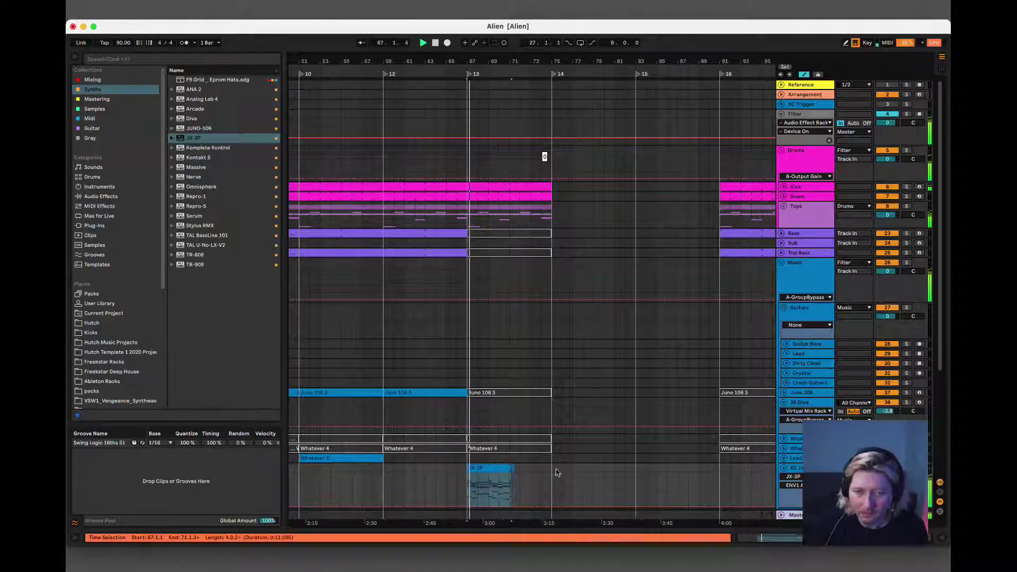
pyautogui.scroll(-1, 556, 467)
pyautogui.click(535, 456)
pyautogui.click(503, 451)
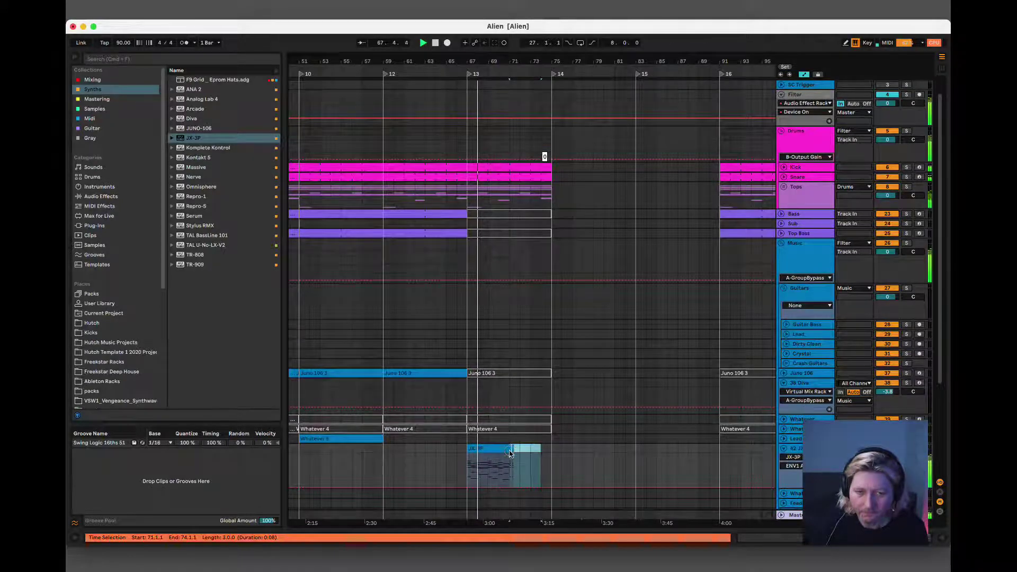
pyautogui.click(490, 450)
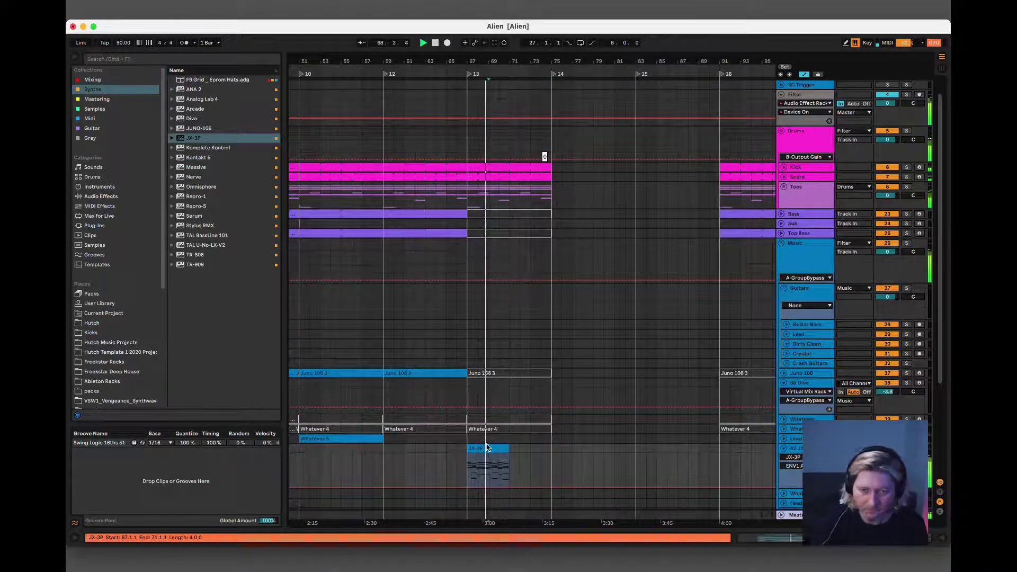
# - Duplicate the four-bar JX-3P clip and consolidate both copies into one clip from bar 67 to bar 75
pyautogui.press('super+d')
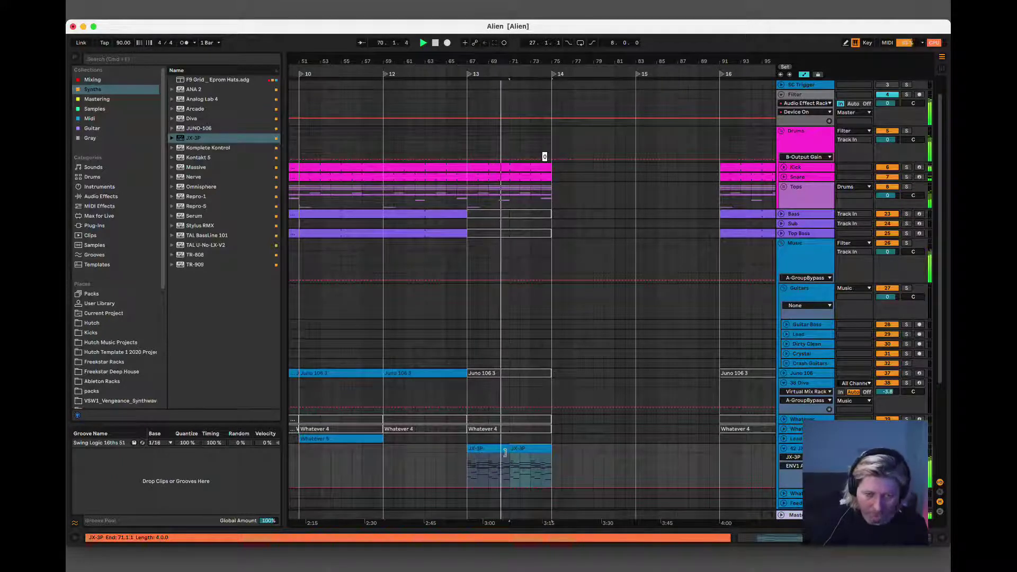
pyautogui.click(541, 449)
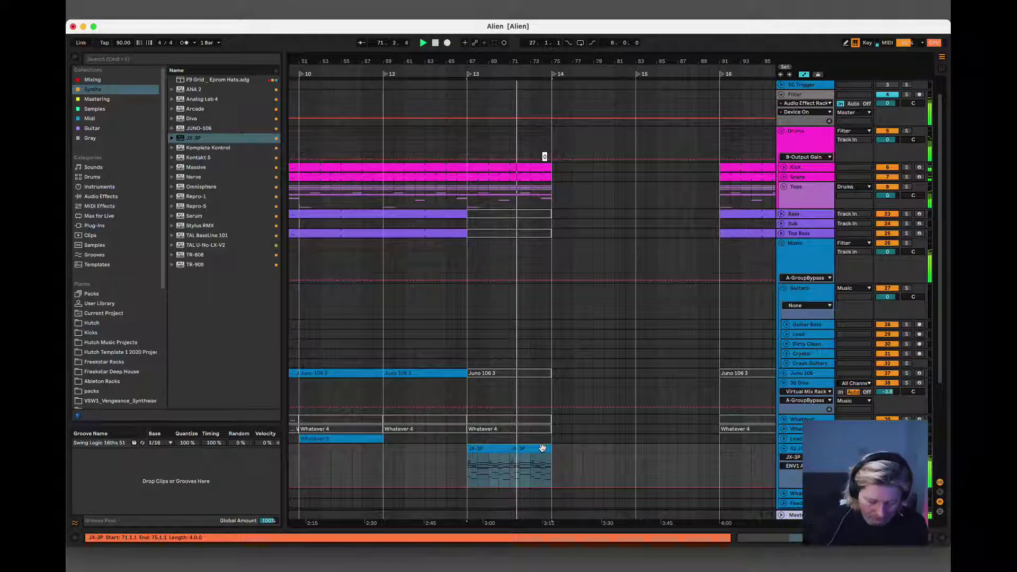
pyautogui.click(492, 373)
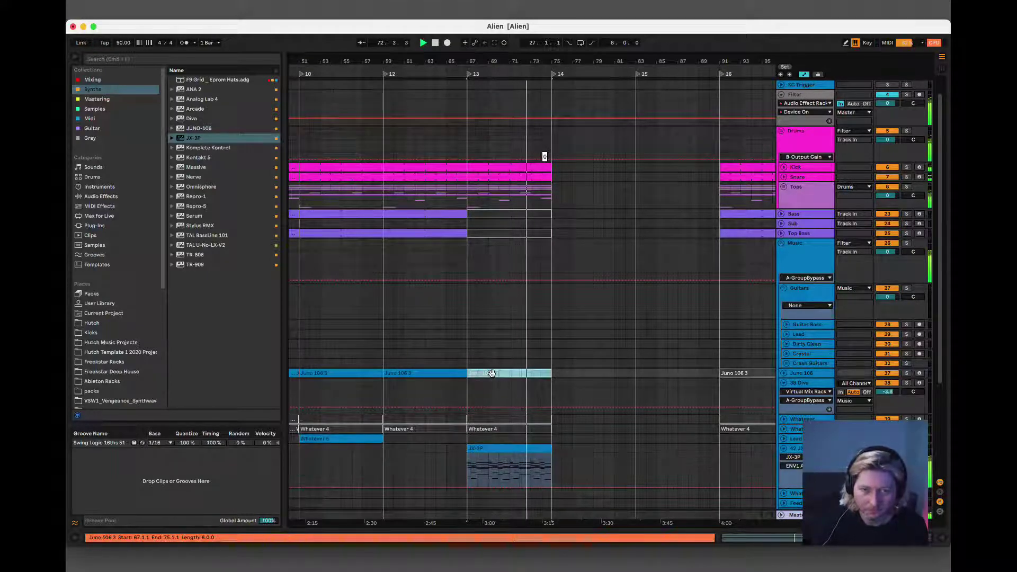
# - Copy the JX-3P clip onto the Bass track at bar 67, replacing the deactivated bass clip, and open its notes
pyautogui.click(495, 213)
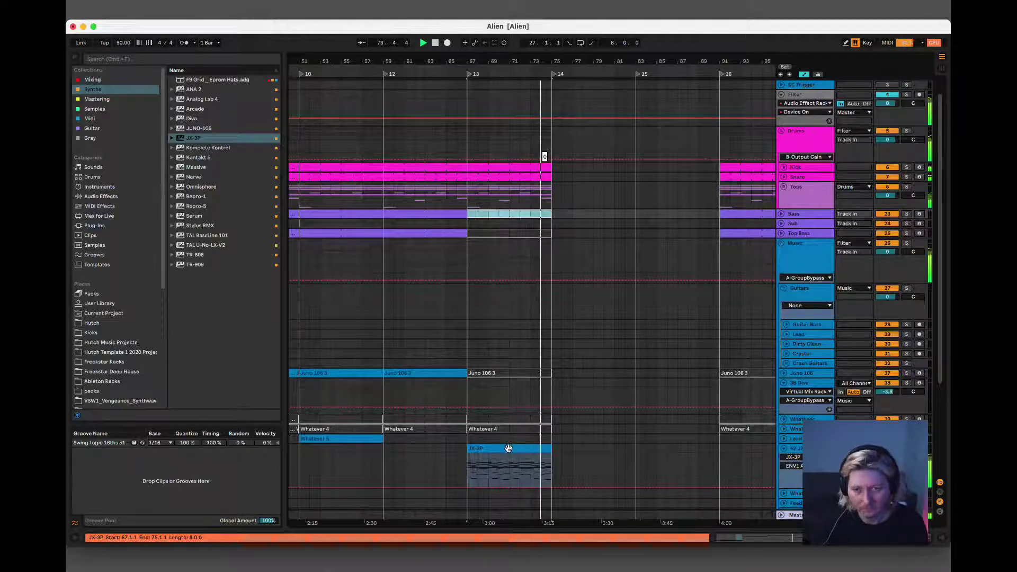
pyautogui.click(509, 448)
pyautogui.press('space')
pyautogui.click(504, 232)
pyautogui.click(512, 214)
pyautogui.hotkey('ctrl', 'v')
pyautogui.doubleClick(512, 215)
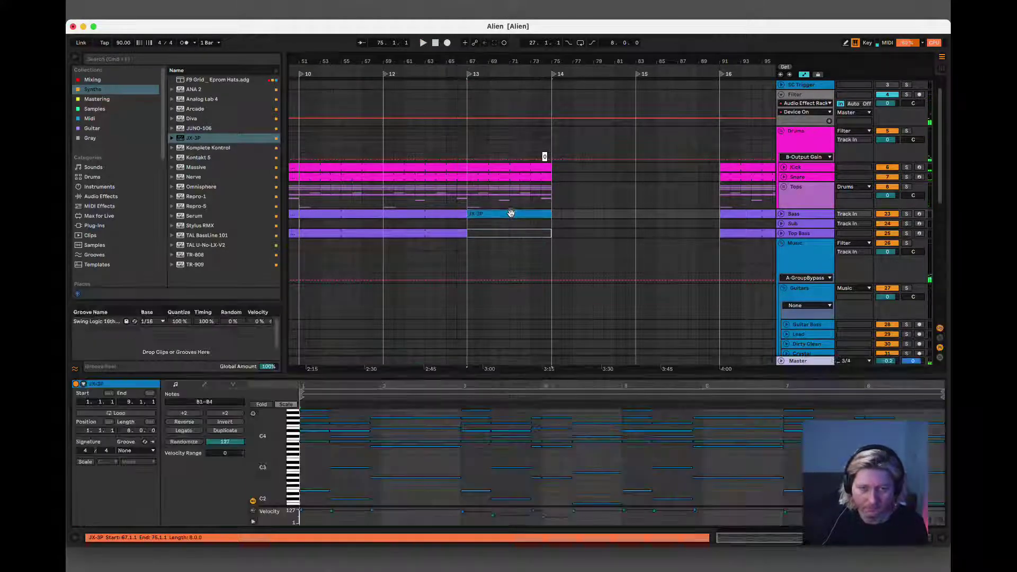
# - Delete the upper chord notes in the Bass track's copied clip, keeping only the lowest line, and set the loop length to 4 bars
pyautogui.moveTo(301, 455); pyautogui.dragTo(896, 404)
pyautogui.press('Delete')
pyautogui.moveTo(333, 441); pyautogui.dragTo(946, 484)
pyautogui.press('Delete')
pyautogui.scroll(-2, 936, 469)
pyautogui.scroll(-1, 936, 469)
pyautogui.moveTo(585, 419); pyautogui.dragTo(605, 474)
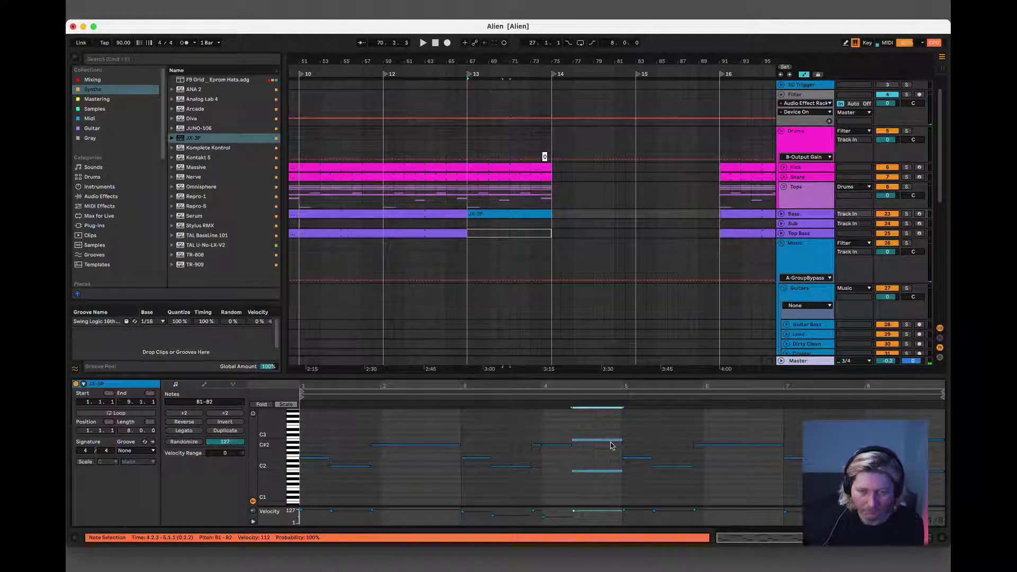
pyautogui.press('Delete')
pyautogui.moveTo(944, 395); pyautogui.dragTo(566, 405)
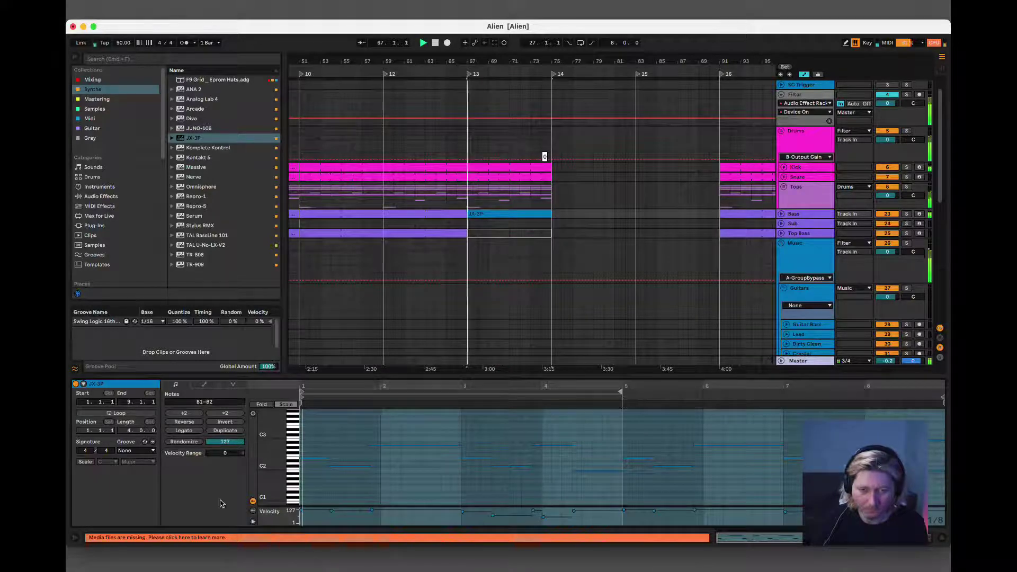
# - Shorten the first E2 bass note to a sixteenth and duplicate it repeatedly up to the second note of the line
pyautogui.moveTo(315, 386); pyautogui.dragTo(345, 387)
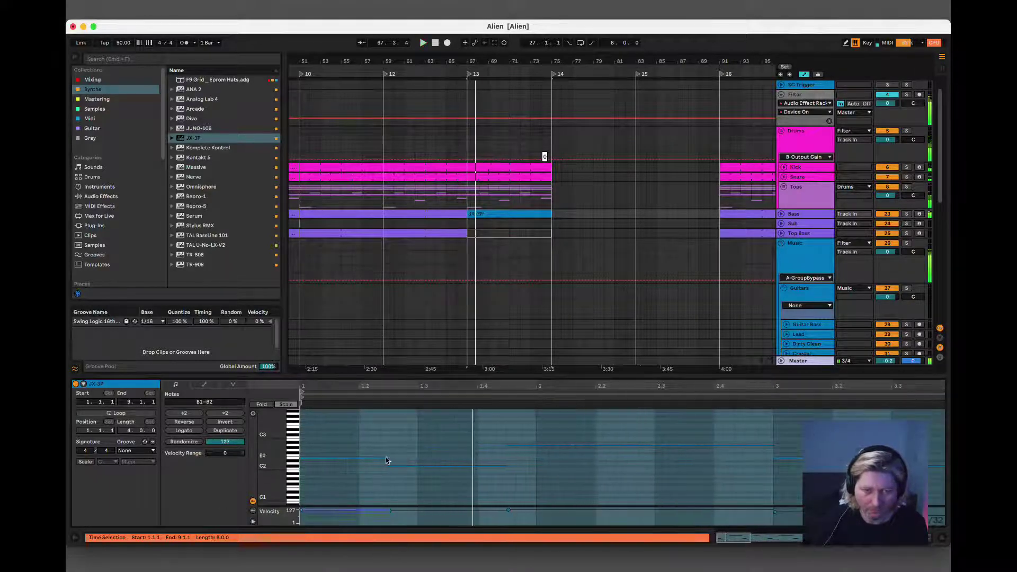
pyautogui.moveTo(283, 460); pyautogui.dragTo(323, 457)
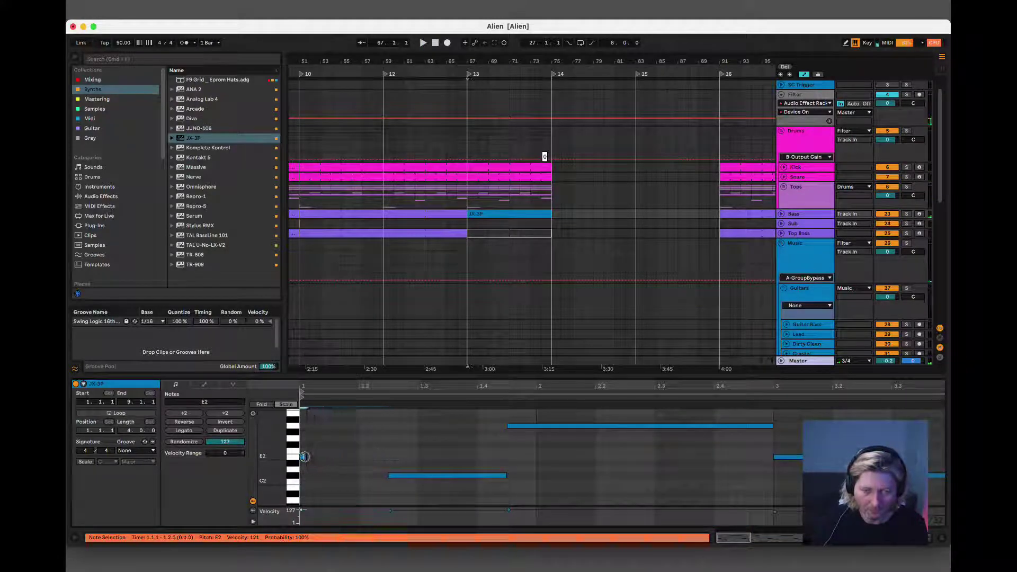
pyautogui.press('super+d')
pyautogui.press('super+d')
pyautogui.press('super+d')
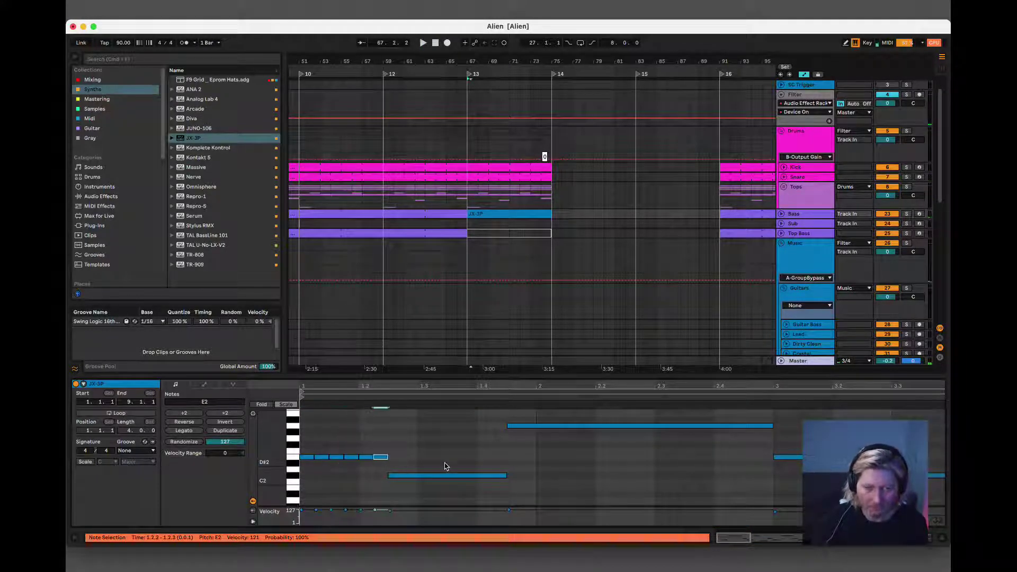
# - Play the repeated E2 notes from bar 67 and open the existing Bass clip that ends at bar 67
pyautogui.press('space')
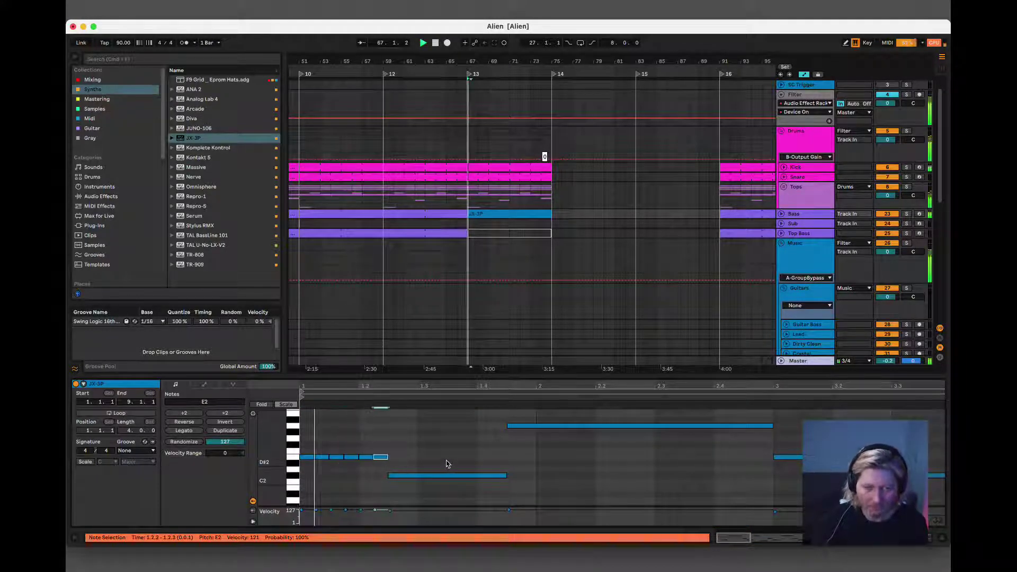
pyautogui.press('space')
pyautogui.click(440, 212)
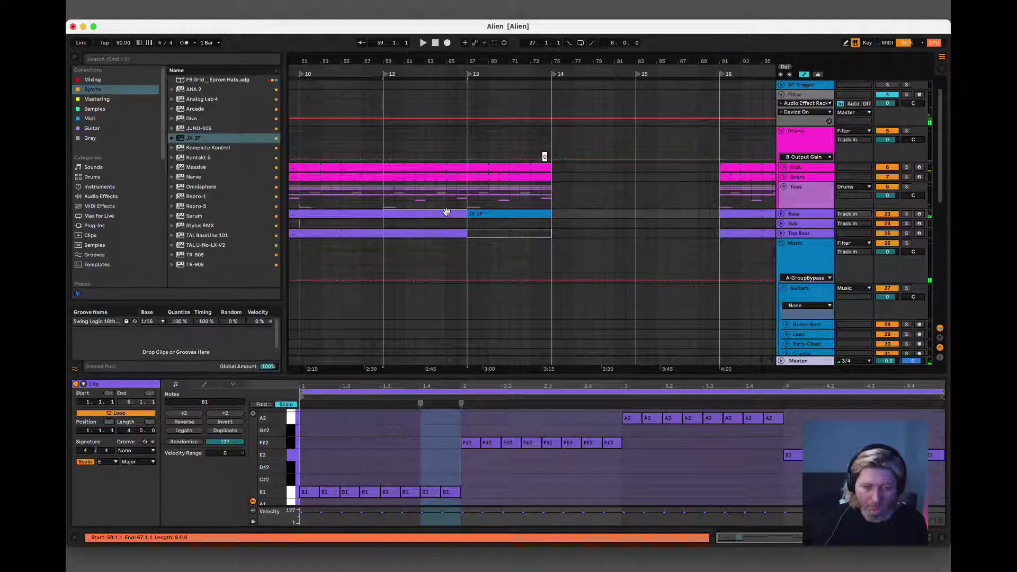
# - Split the long C#2 note in bar 1 of the Bass track's JX-3P clip into repeated sixteenth notes
pyautogui.click(515, 213)
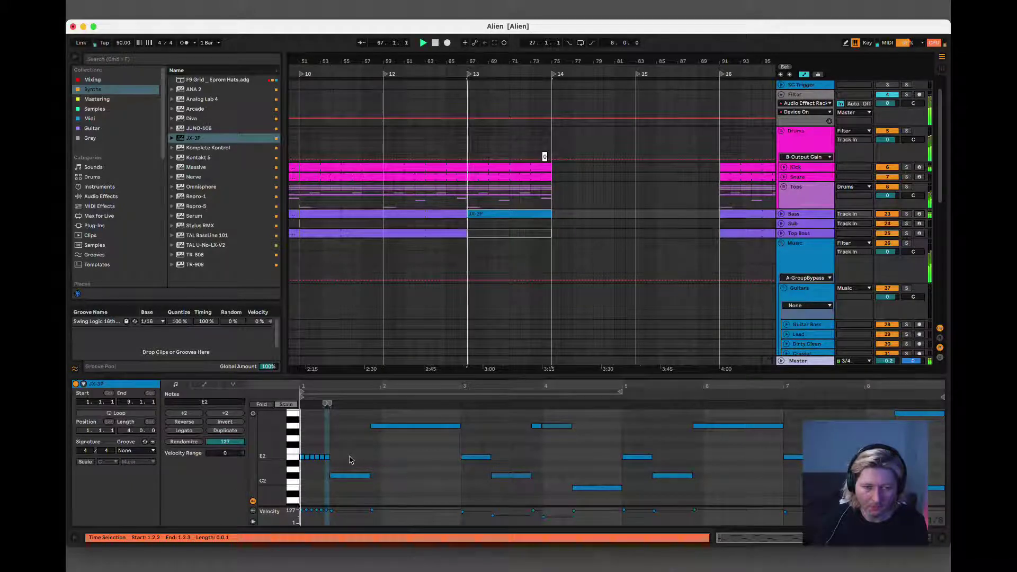
pyautogui.click(350, 476)
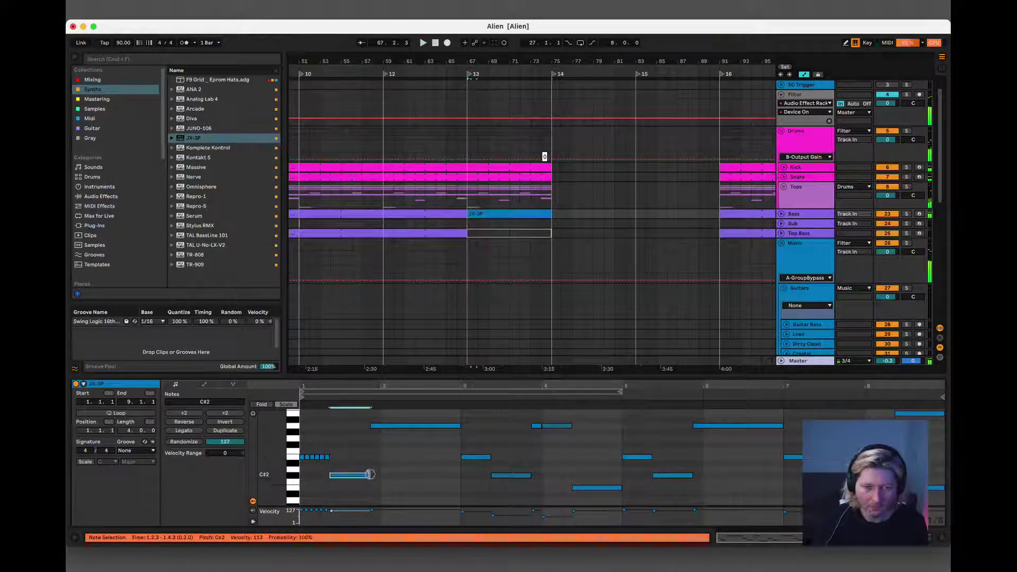
pyautogui.press('Up')
pyautogui.press('Up')
pyautogui.press('Up')
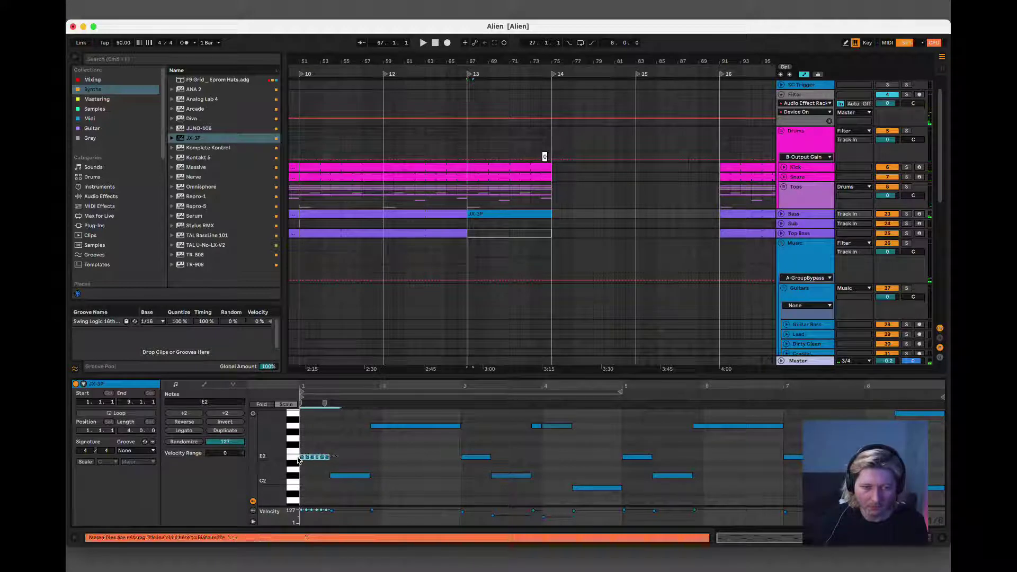
pyautogui.press('Left')
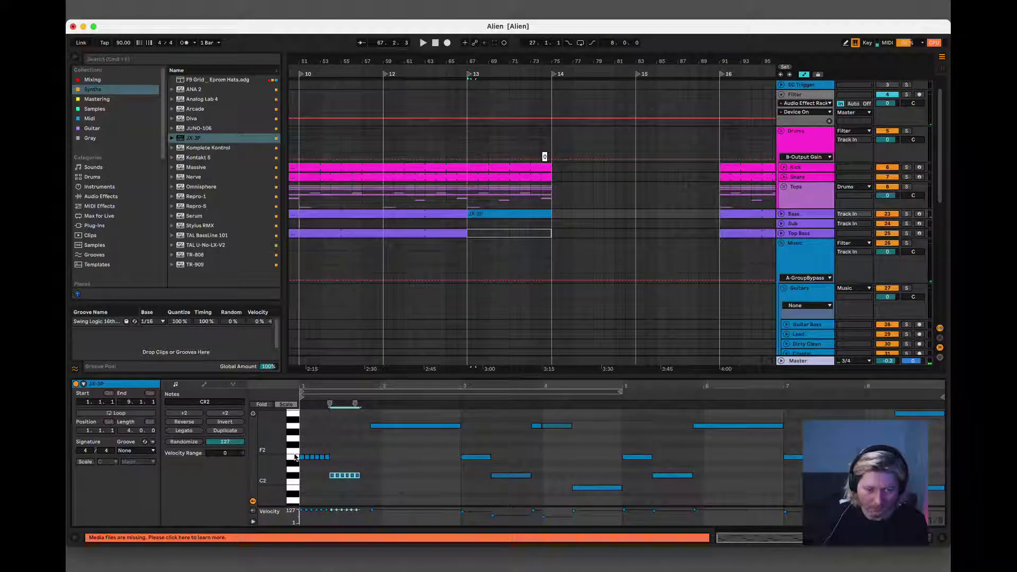
pyautogui.moveTo(374, 469); pyautogui.dragTo(355, 481)
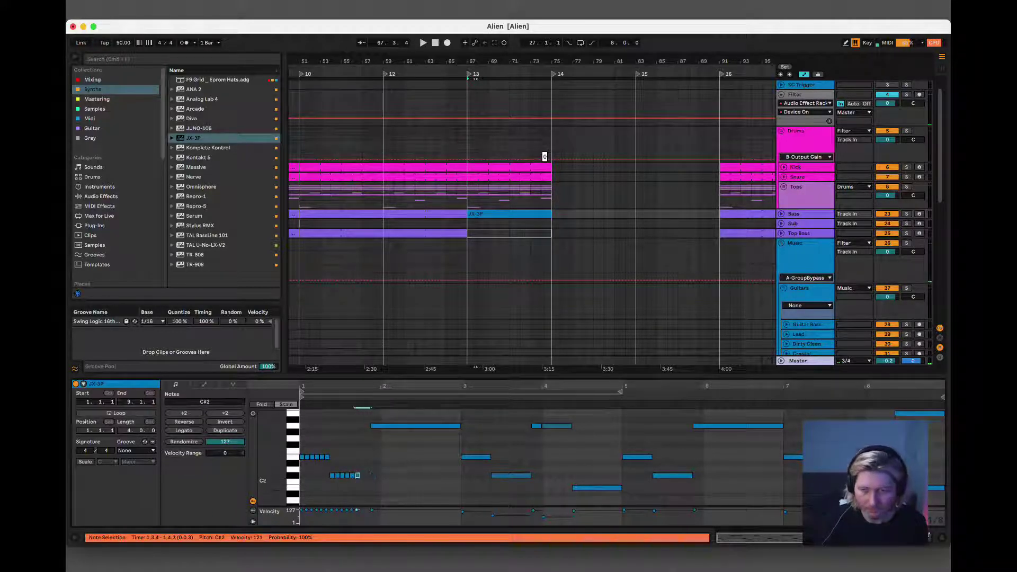
pyautogui.rightClick(936, 492)
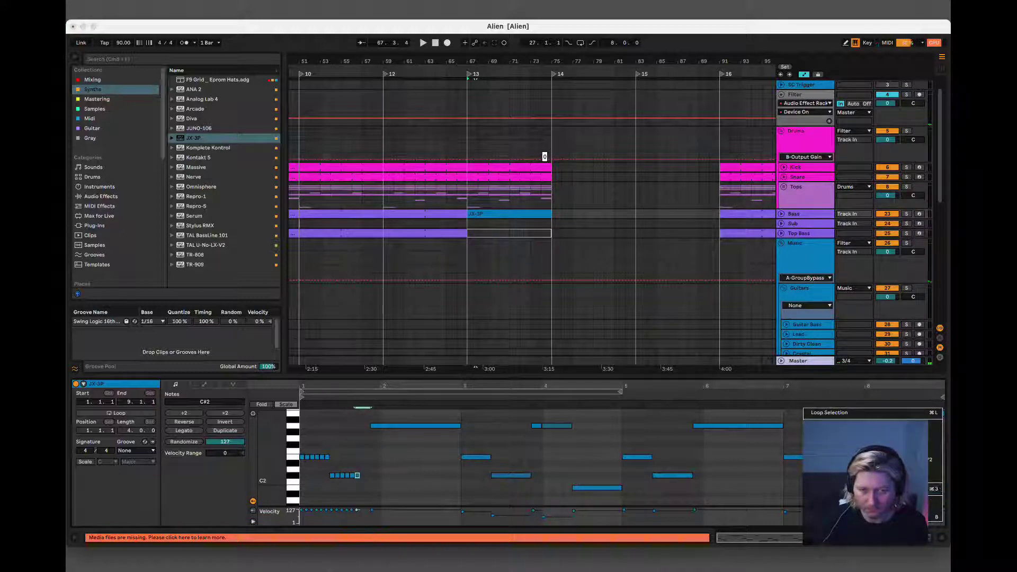
# - Fill the rest of the bassline through bar 4 with repeated sixteenth notes on A2, E2, C#2 and B1
pyautogui.click(683, 495)
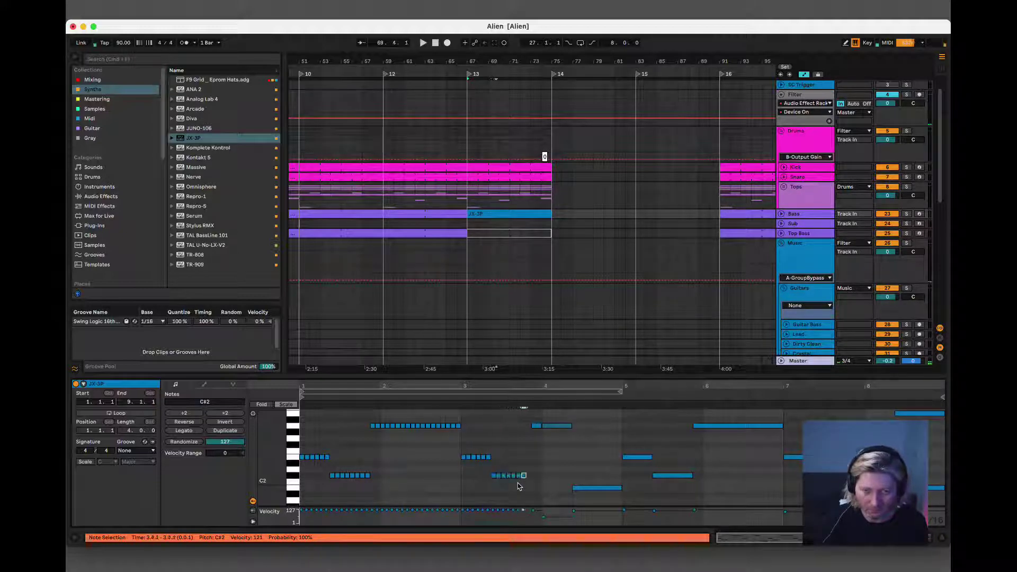
pyautogui.press('Up')
pyautogui.press('Up')
pyautogui.press('Up')
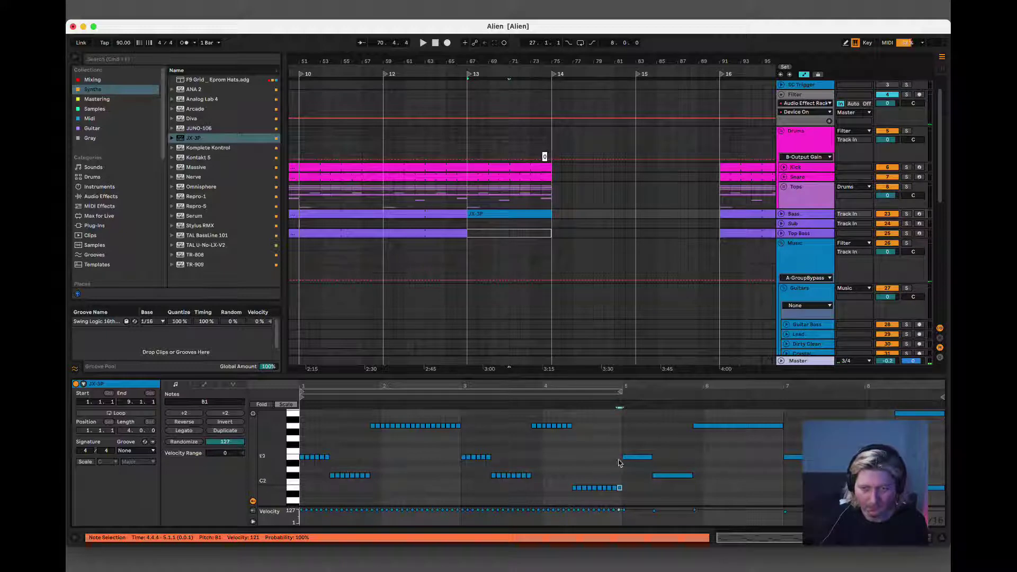
# - Loop the Bass clip's four reworked bars and copy the clip onto the Top Bass track at bar 67
pyautogui.moveTo(623, 466); pyautogui.dragTo(348, 449)
pyautogui.press('super+l')
pyautogui.press('space')
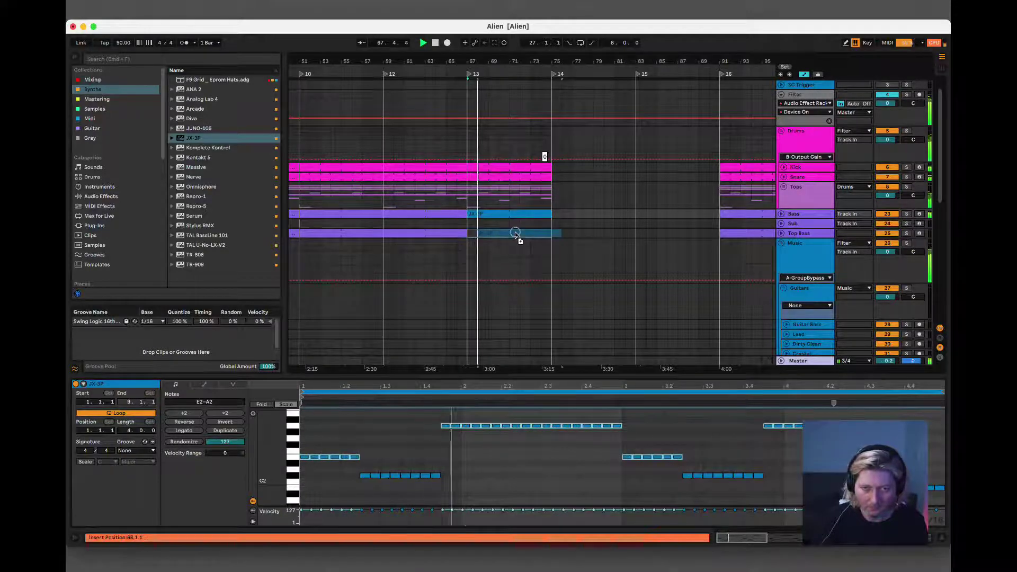
pyautogui.click(513, 234)
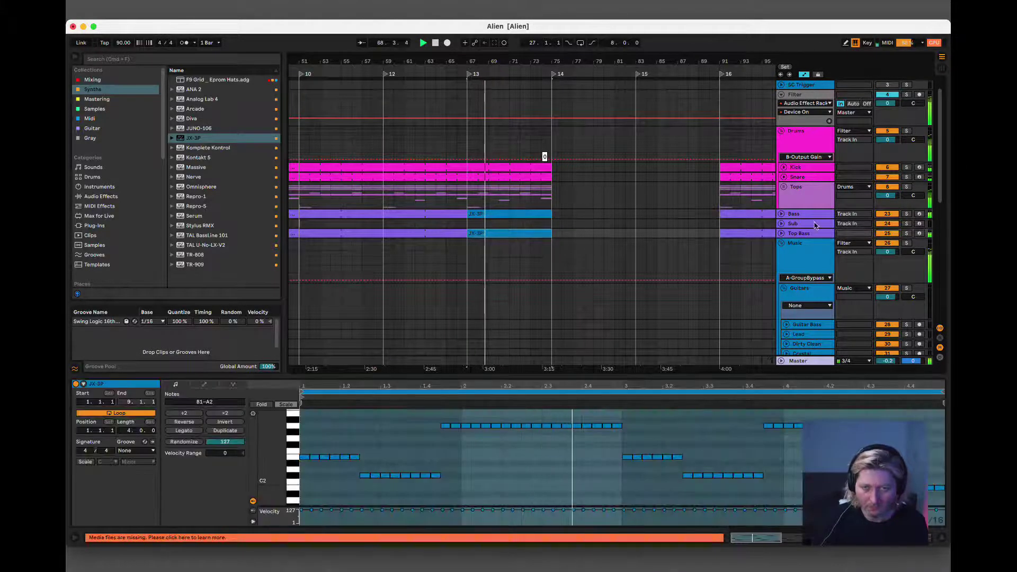
# - Solo the Top Bass track to compare the new line at bar 67 with the earlier bass part from bar 59
pyautogui.click(906, 233)
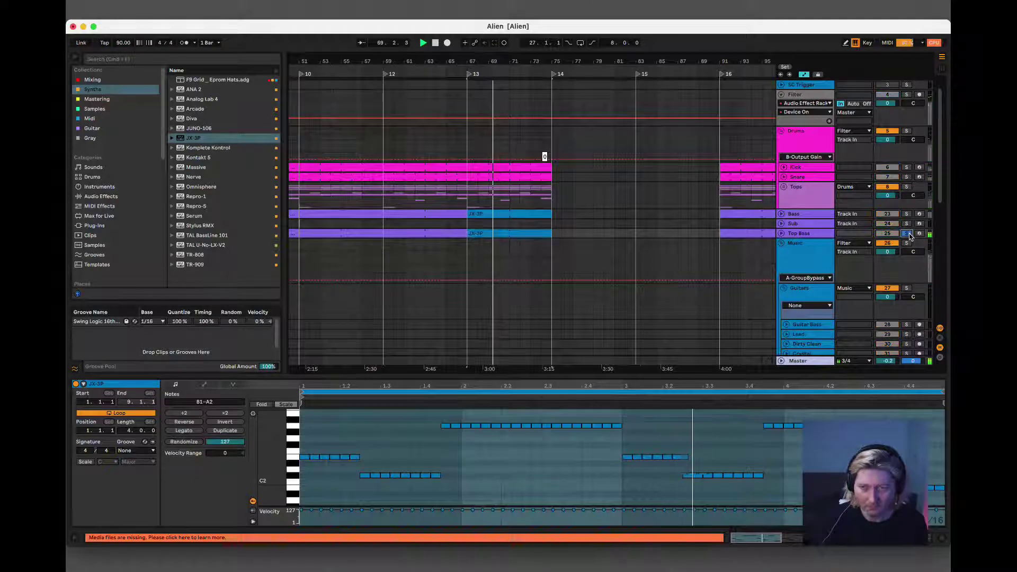
pyautogui.press('space')
pyautogui.click(438, 212)
pyautogui.press('space')
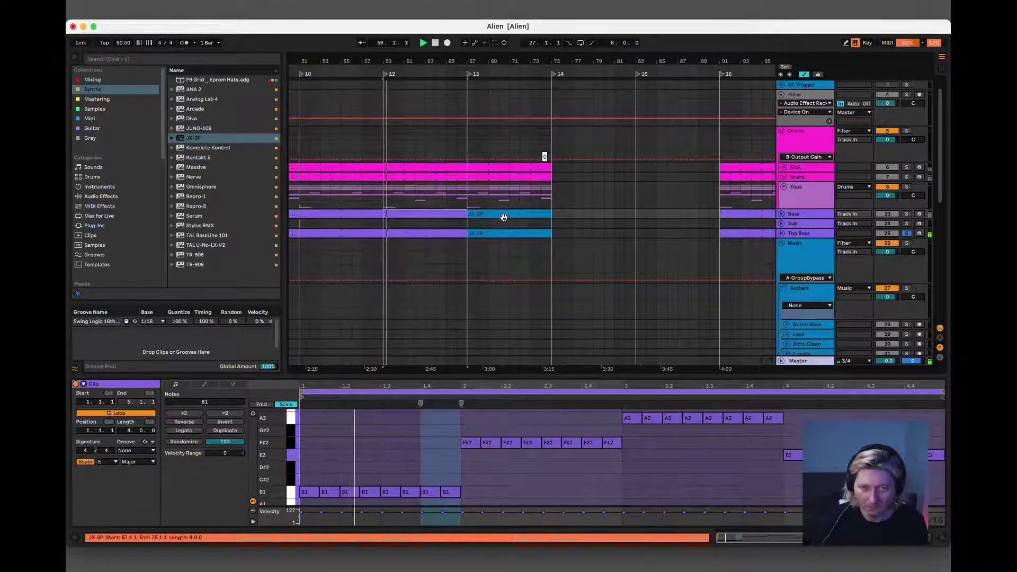
pyautogui.click(474, 213)
pyautogui.click(906, 233)
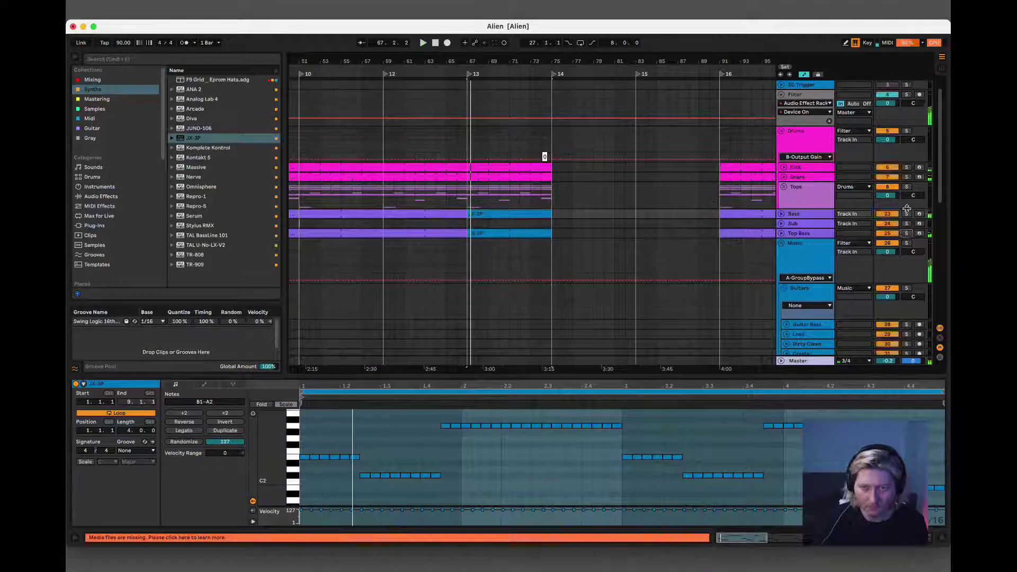
# - Solo the Bass track and compare its new clip at bar 67 with the existing clip starting at bar 59
pyautogui.click(908, 214)
pyautogui.click(456, 213)
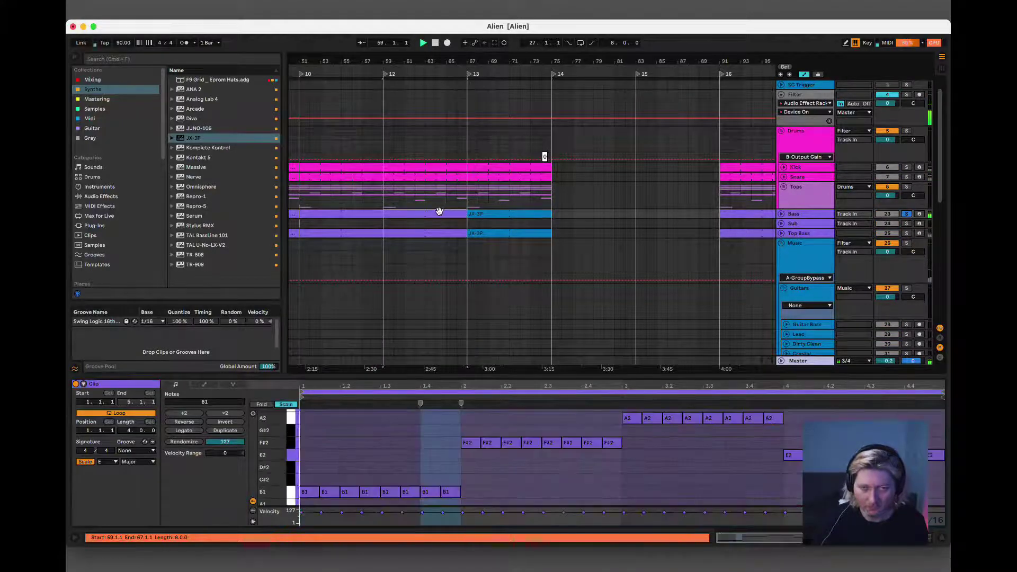
pyautogui.click(479, 214)
pyautogui.click(485, 232)
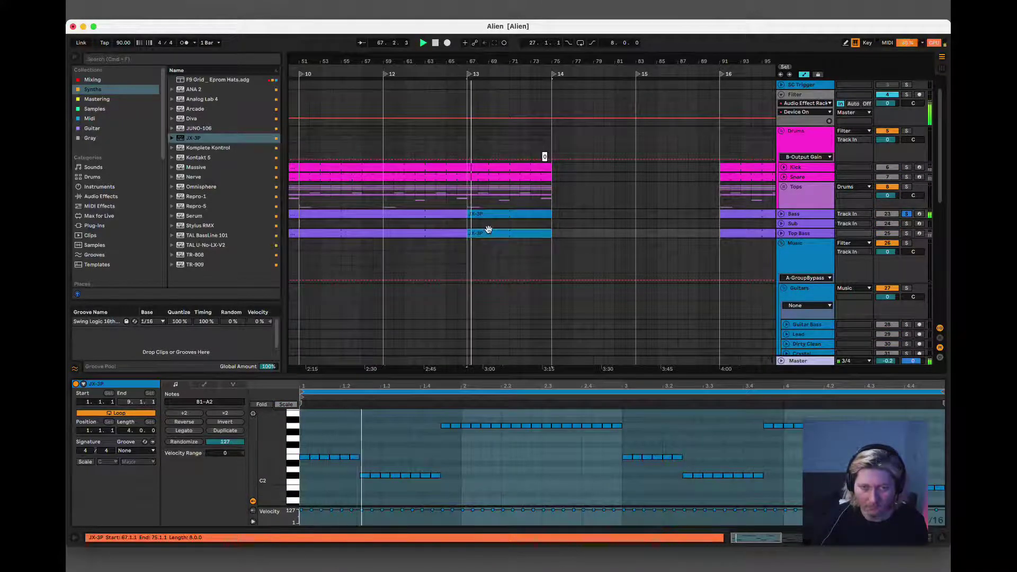
pyautogui.click(425, 218)
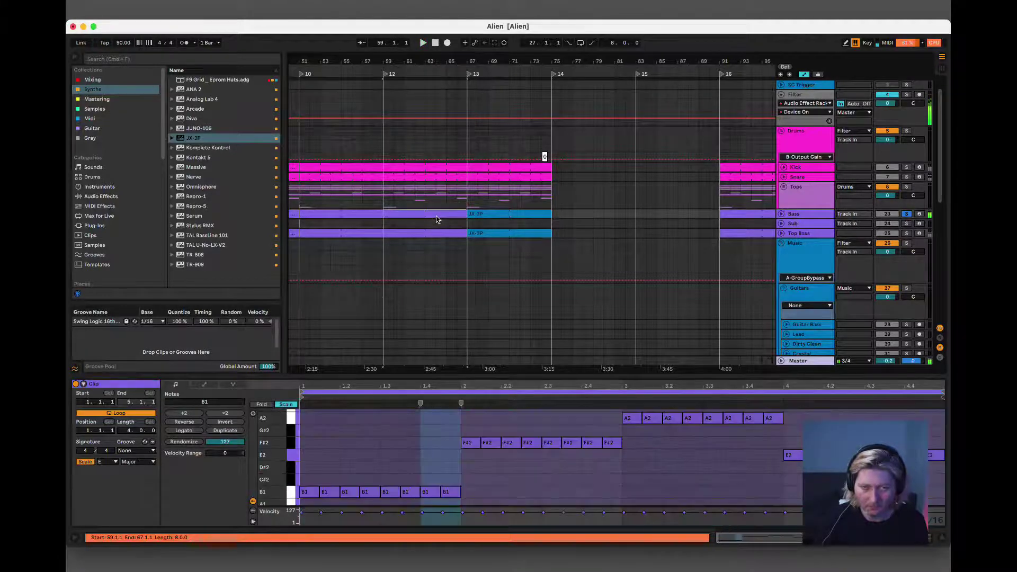
# - Rework bar 1 of the Bass track's JX-3P clip into eighth notes on E2, C#2 and A2
pyautogui.click(471, 214)
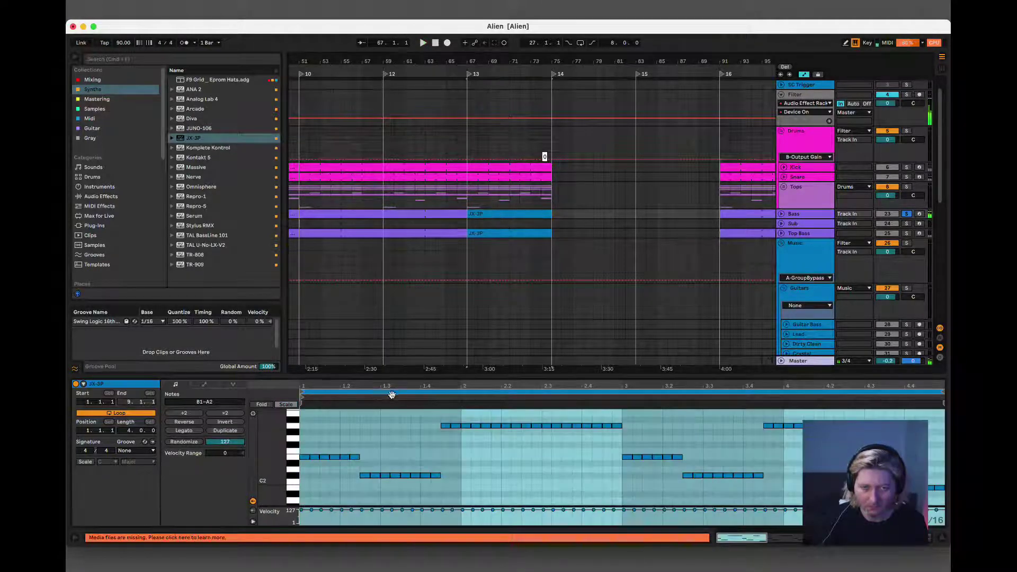
pyautogui.click(310, 457)
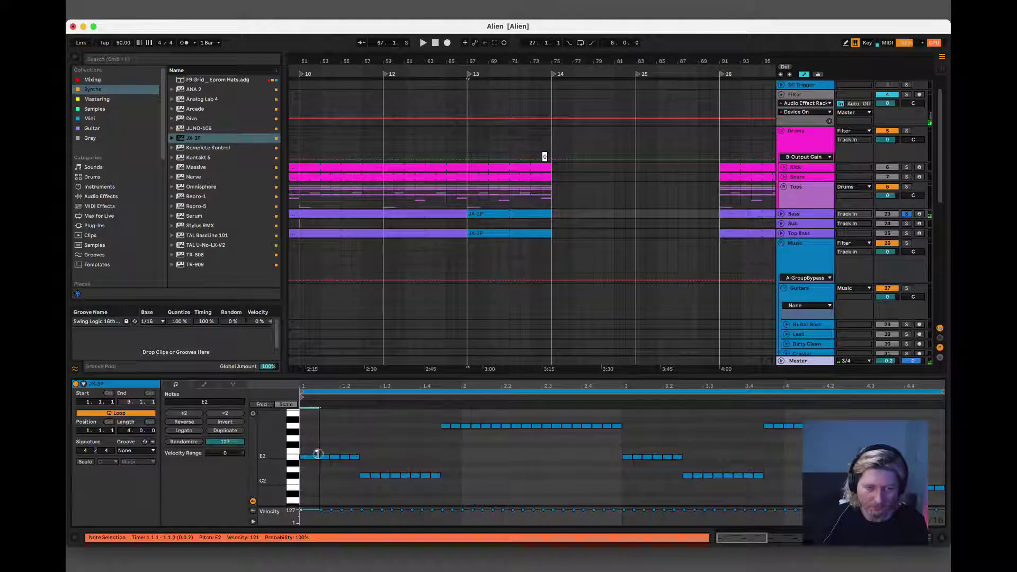
pyautogui.press('Right')
pyautogui.hotkey('alt', 'Right')
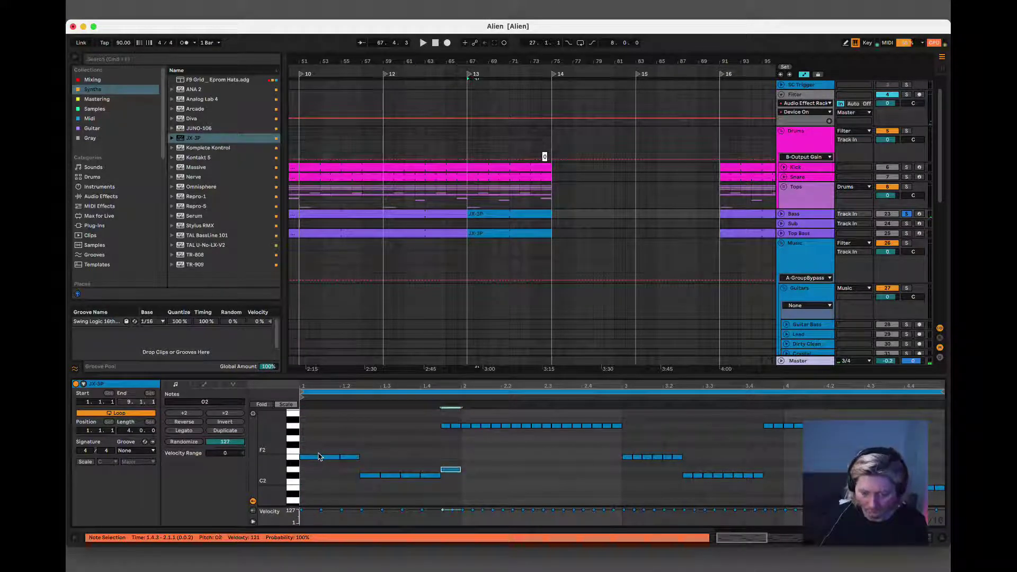
pyautogui.press('Up')
pyautogui.press('Up')
pyautogui.press('Up')
pyautogui.press('Up')
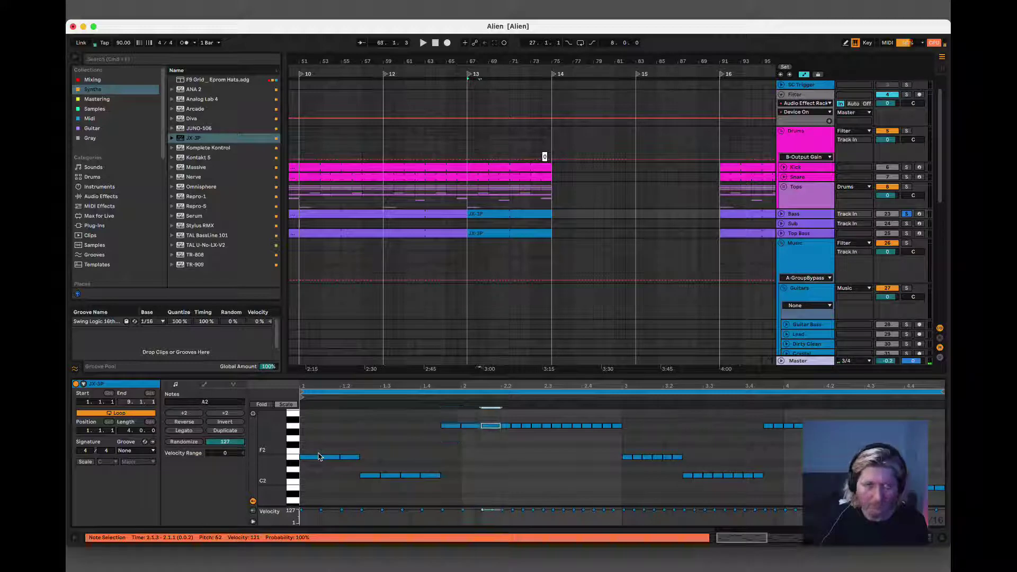
# - Continue the eighth-note bassline through the end of bar 4, finishing on B1
pyautogui.press('Down')
pyautogui.press('Down')
pyautogui.press('Down')
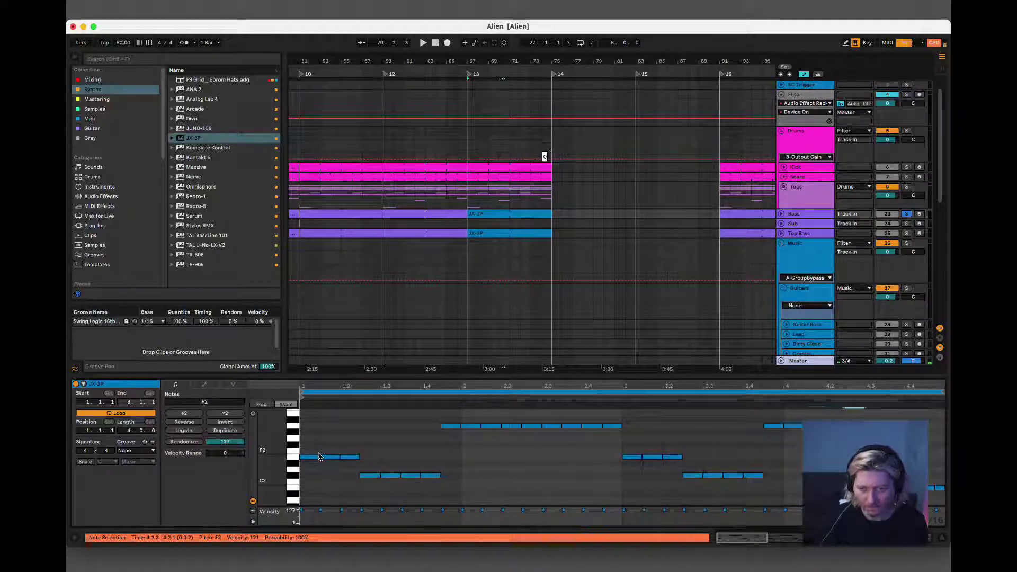
pyautogui.press('super+Right')
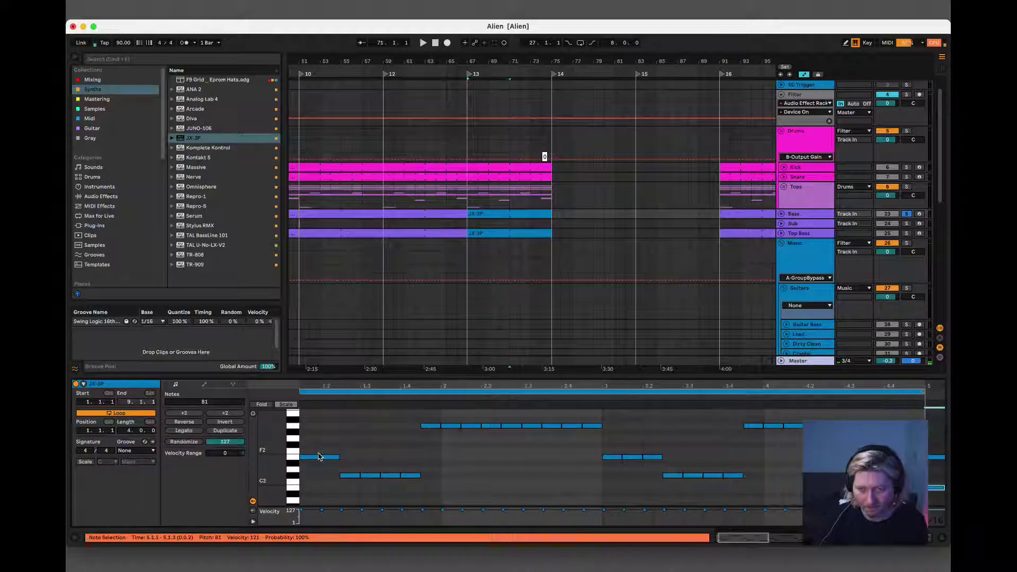
# - Copy the eighth-note Bass clip over the Top Bass clip at bar 67 and play the arrangement from bar 59
pyautogui.press('space')
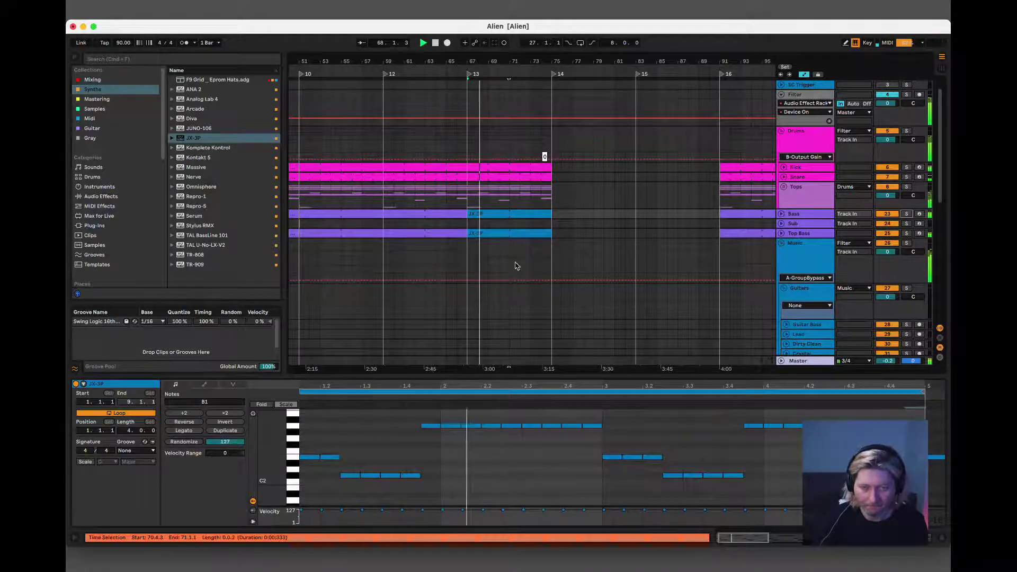
pyautogui.click(518, 233)
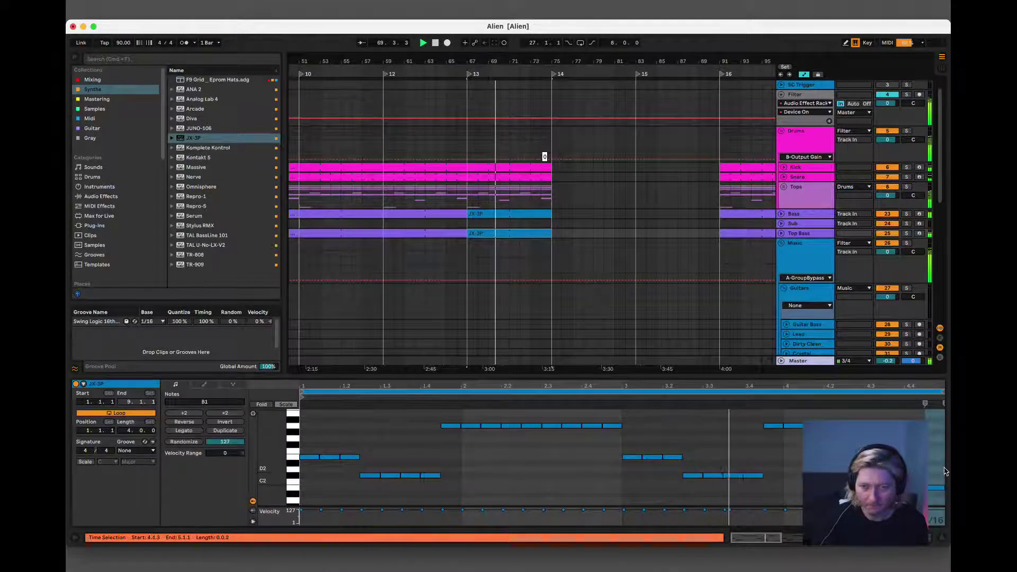
pyautogui.press('super+alt+l')
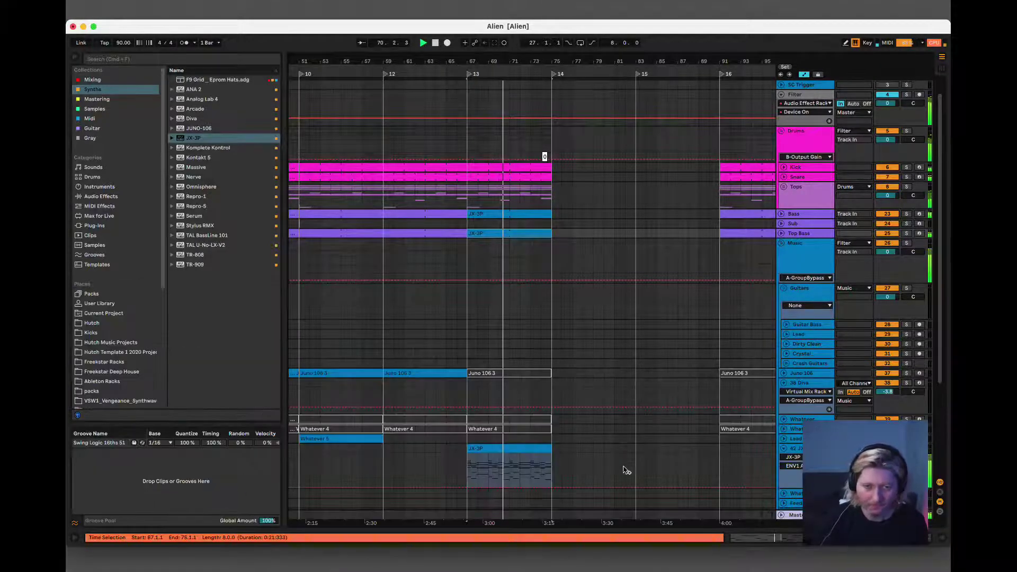
pyautogui.click(421, 233)
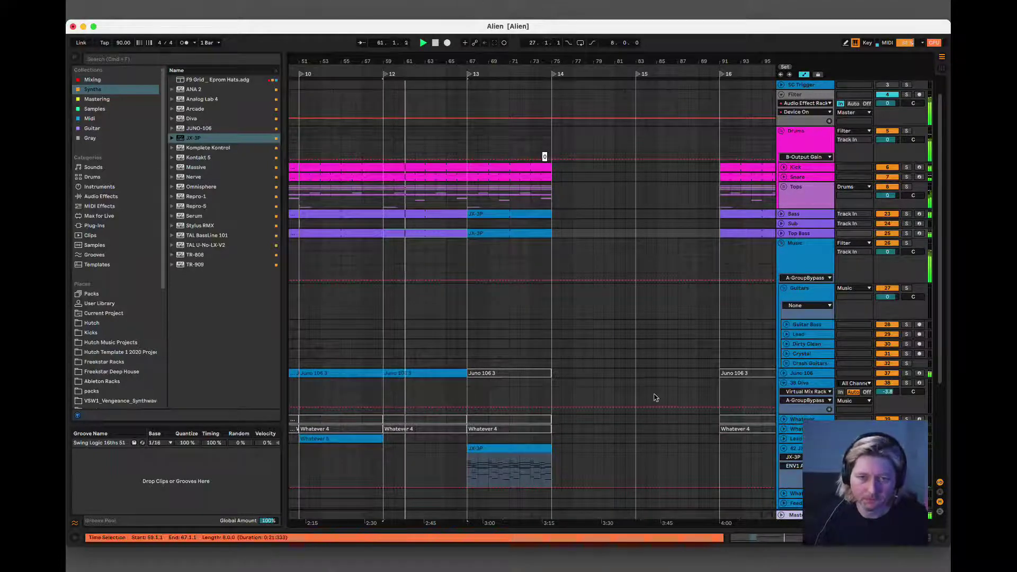
# - Hide the browser and fold the Guitars group to make room in the arrangement
pyautogui.scroll(1, 655, 398)
pyautogui.scroll(-5, 655, 398)
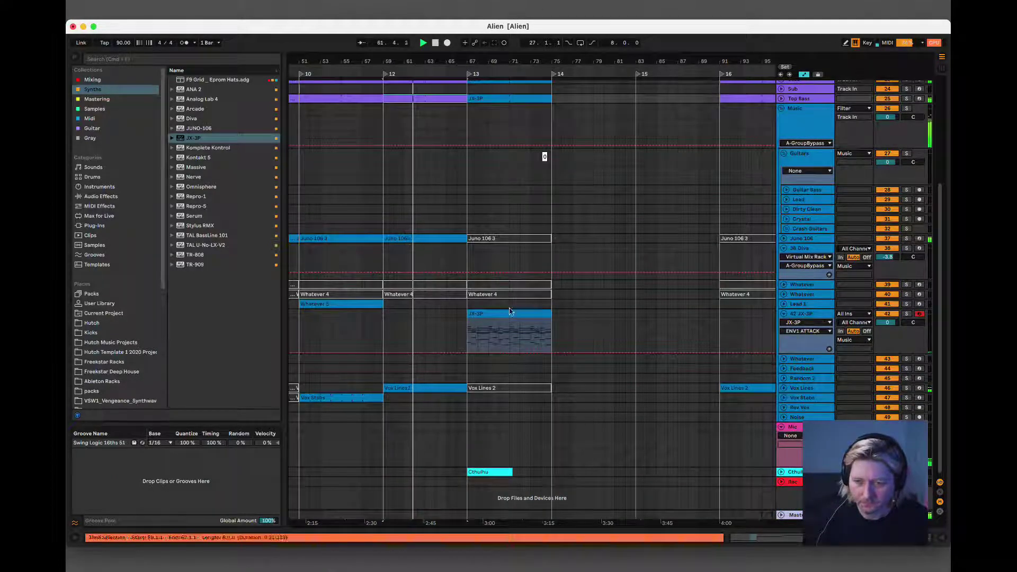
pyautogui.click(76, 57)
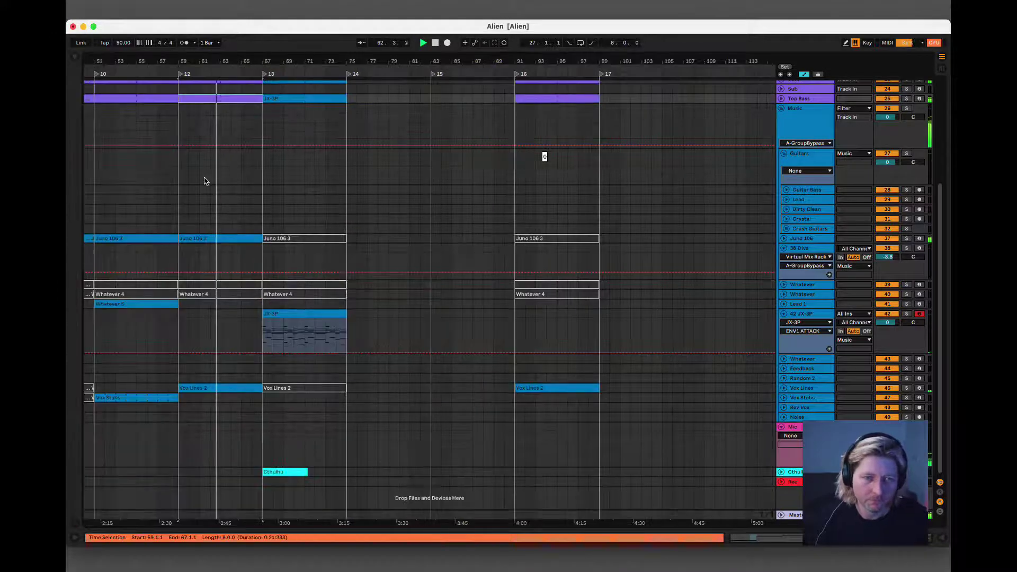
pyautogui.scroll(3, 641, 325)
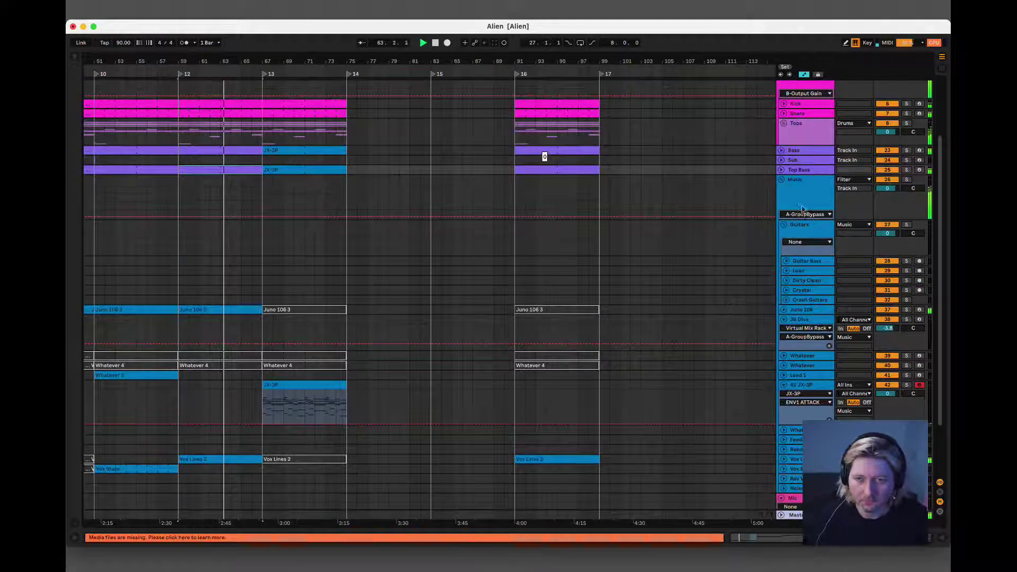
pyautogui.click(785, 224)
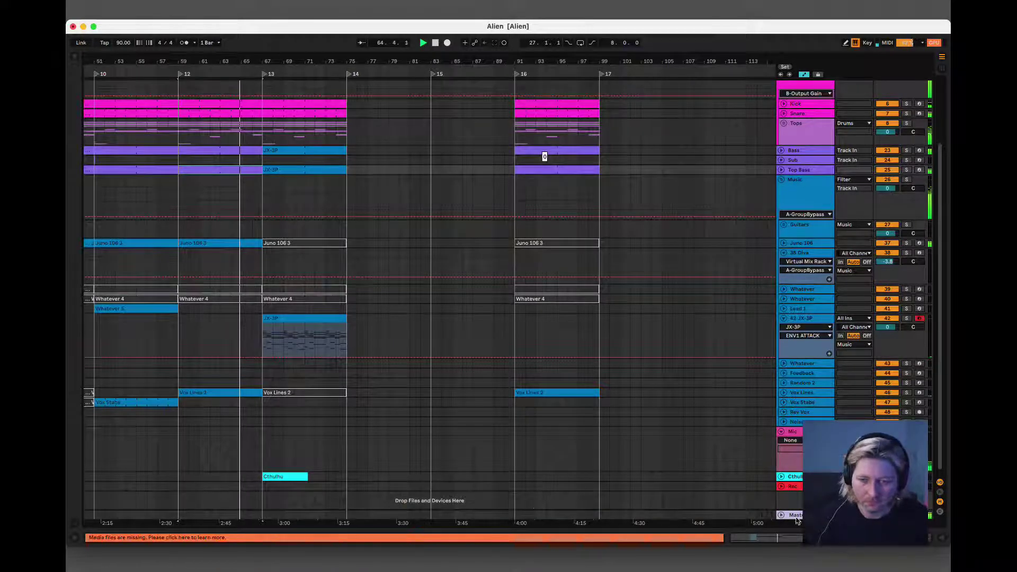
# - Delete the Cthulhu clip at bar 67 and play the new section through to bar 75
pyautogui.click(288, 477)
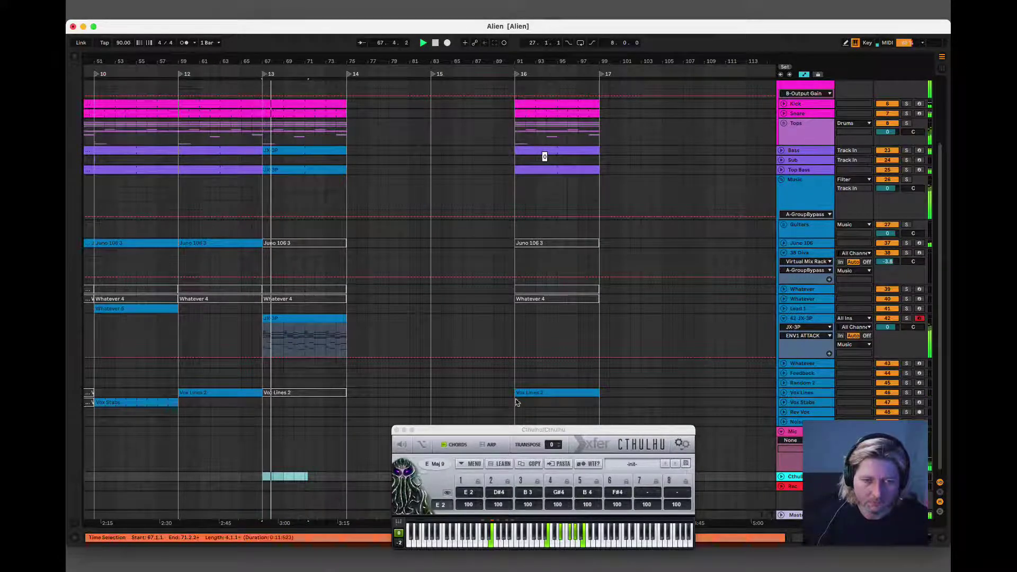
pyautogui.moveTo(476, 431); pyautogui.dragTo(722, 326)
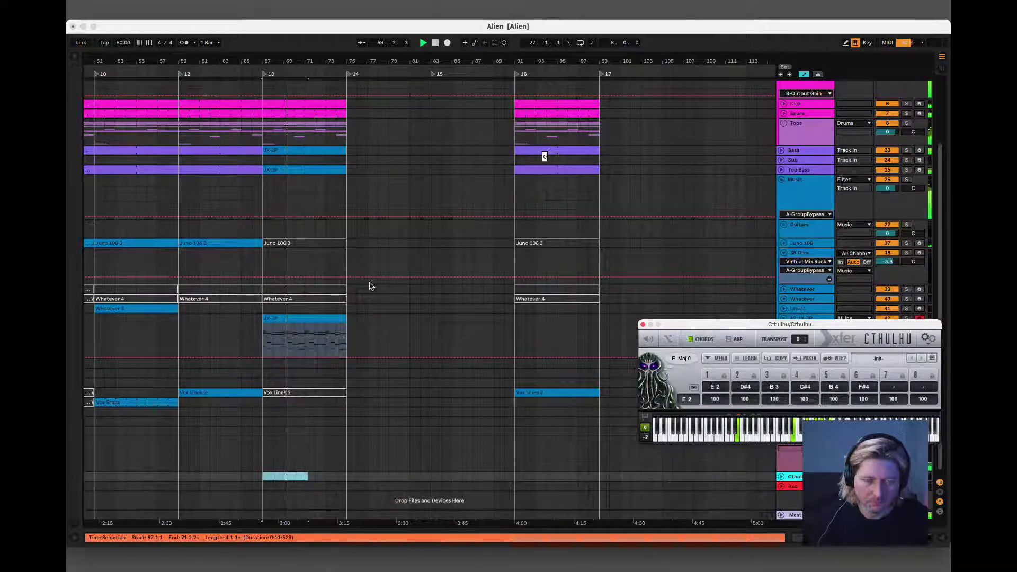
pyautogui.moveTo(291, 59); pyautogui.dragTo(281, 59)
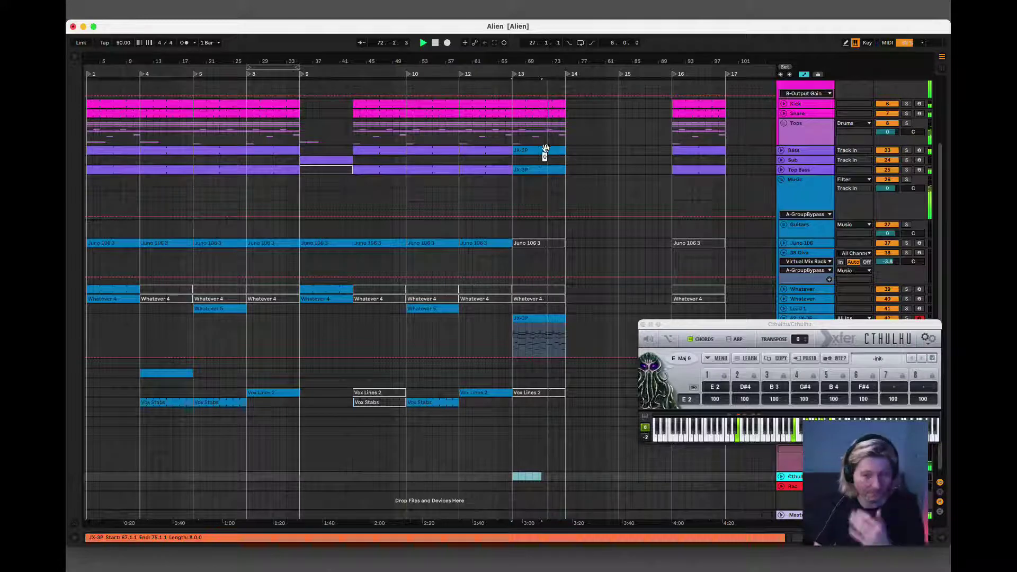
pyautogui.click(540, 100)
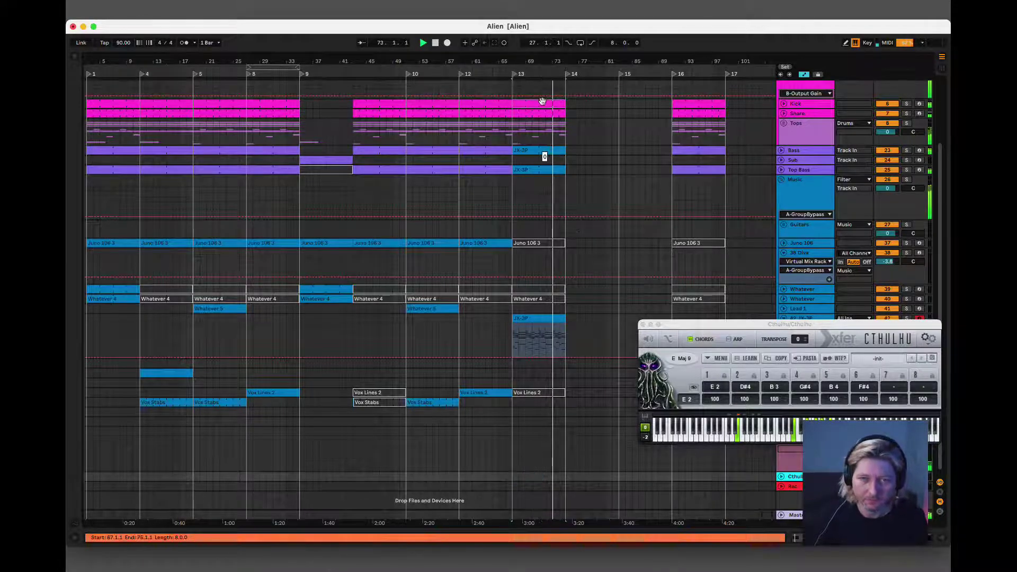
pyautogui.click(491, 104)
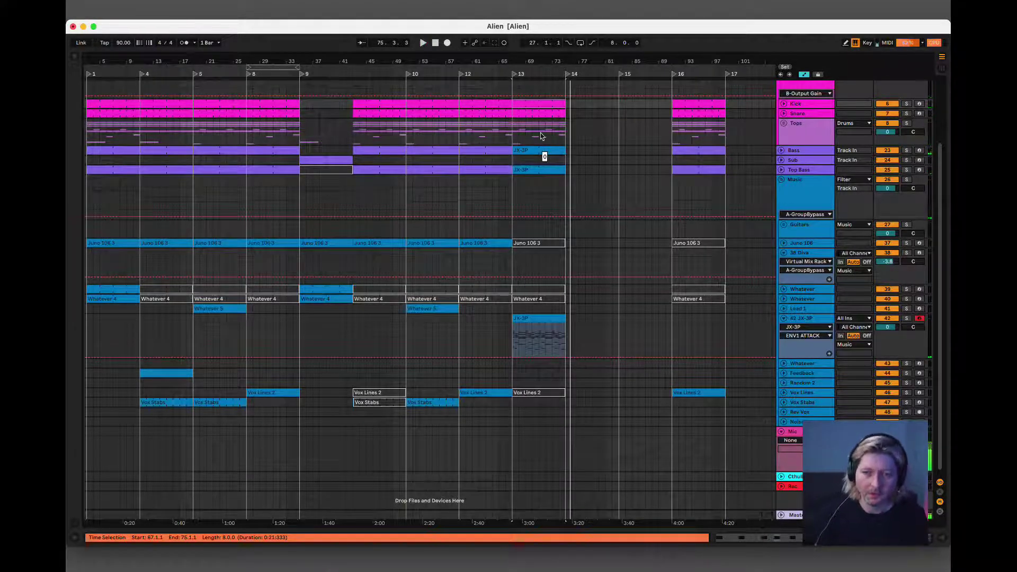
# - Fold the JX-3P track and rename it "JX Chords"
pyautogui.click(538, 324)
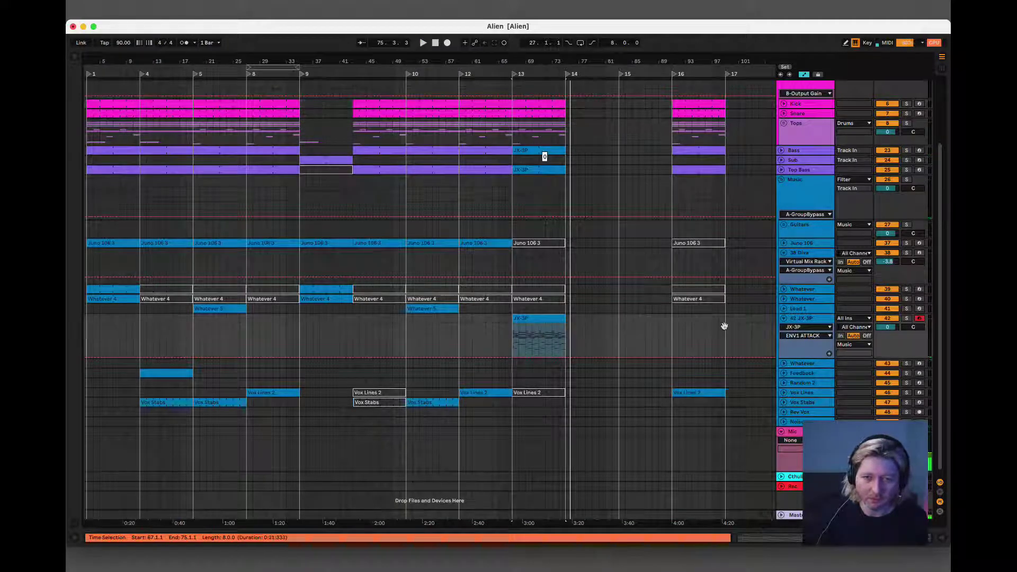
pyautogui.click(783, 318)
pyautogui.click(812, 320)
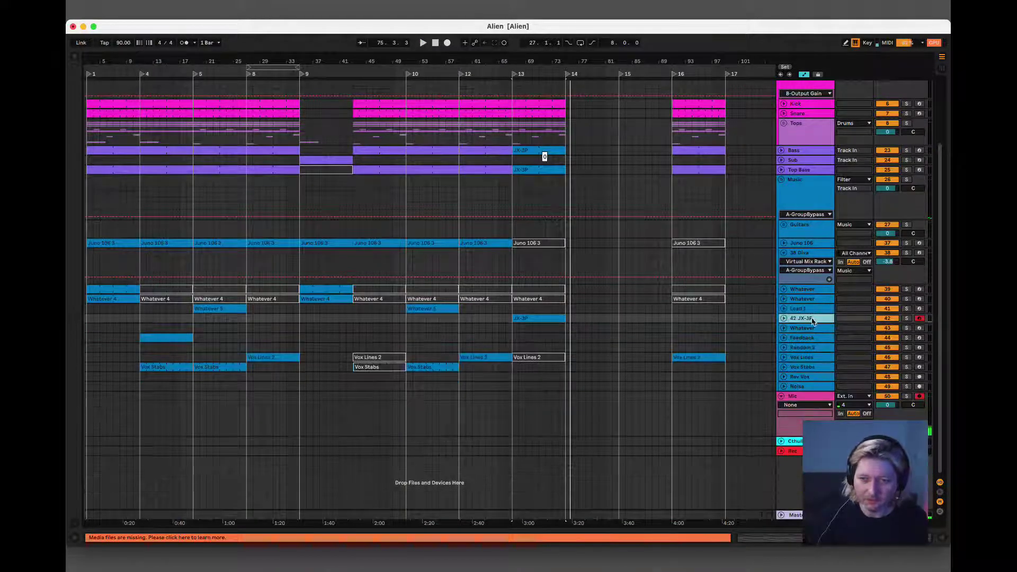
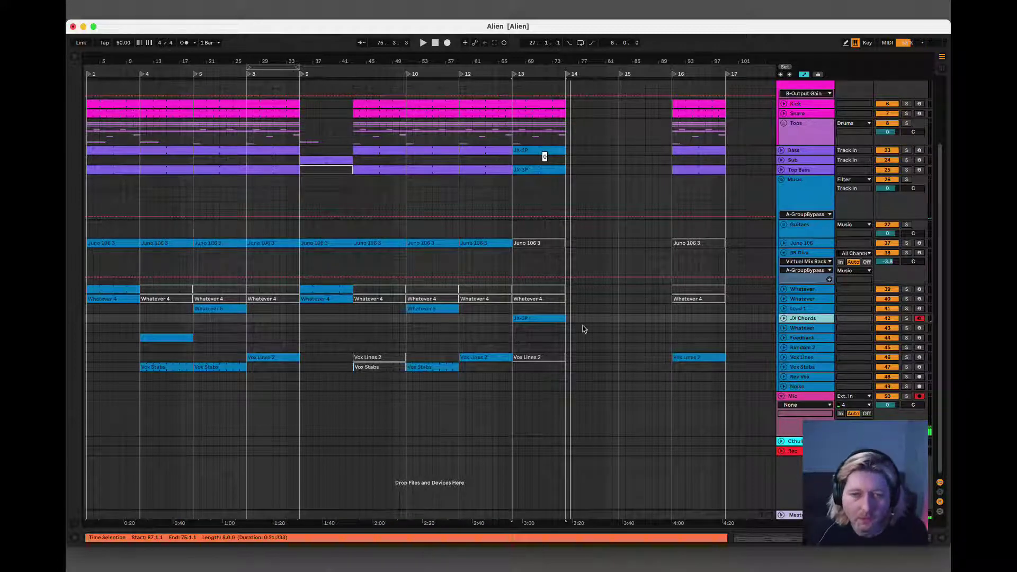
# - Play the arrangement from the Lead 1 clip at bar 51, then from the Vox Lines clip at bar 27
pyautogui.click(425, 308)
pyautogui.press('space')
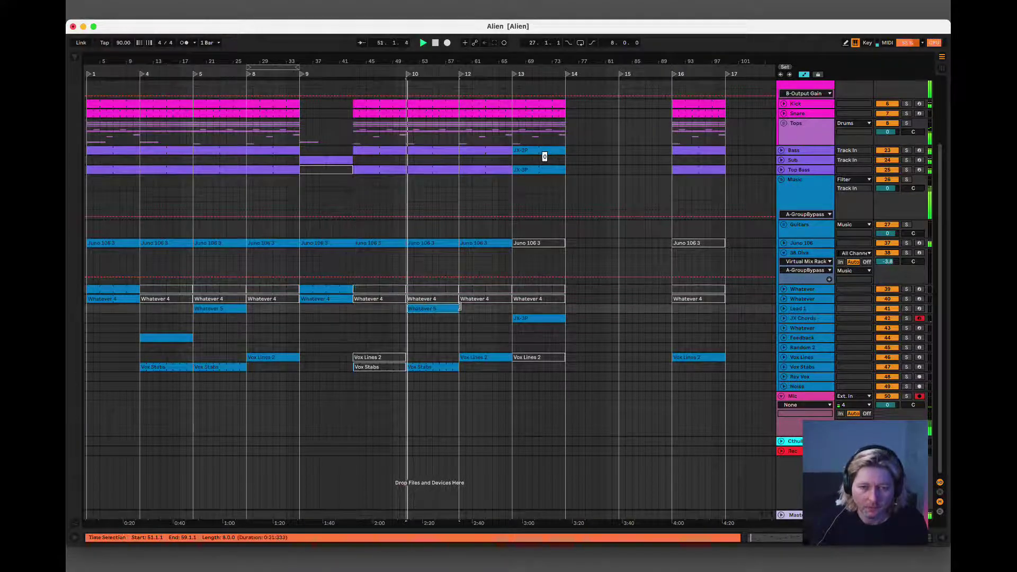
pyautogui.click(268, 356)
pyautogui.press('space')
pyautogui.press('space')
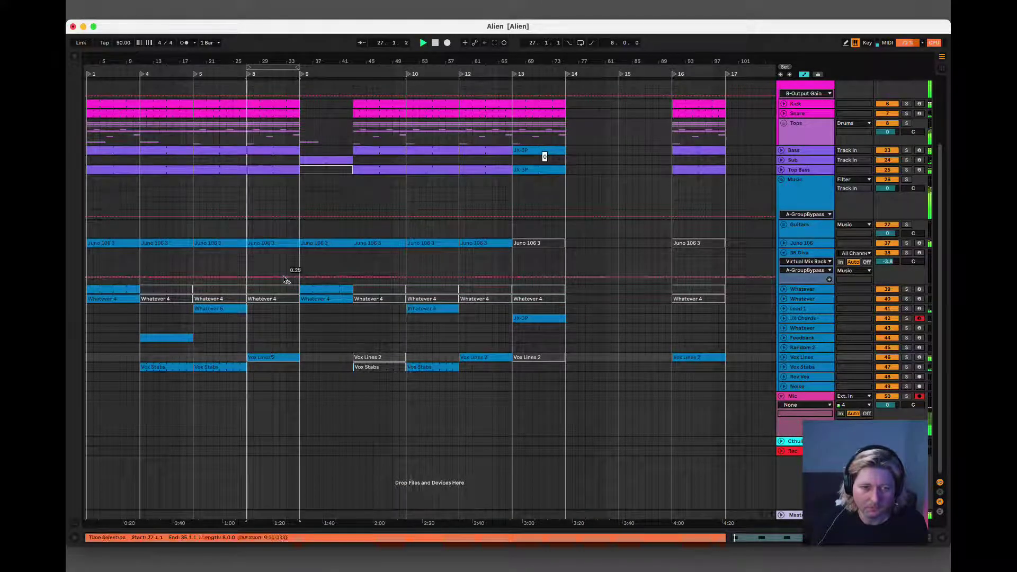
# - Compare the sections at bars 59, 35, 3 and 27 by selecting their clips, and stop playback
pyautogui.click(480, 358)
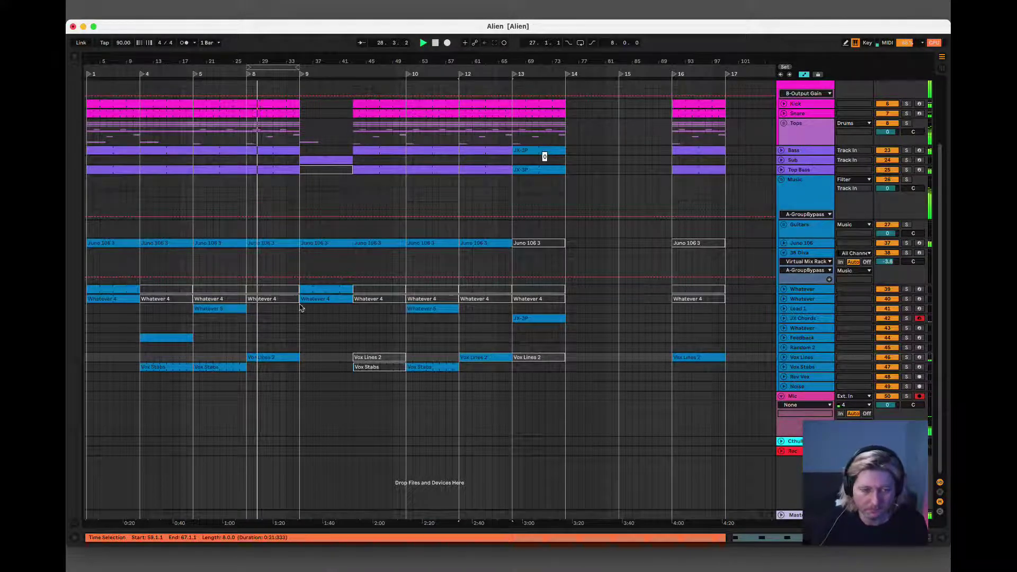
pyautogui.click(316, 291)
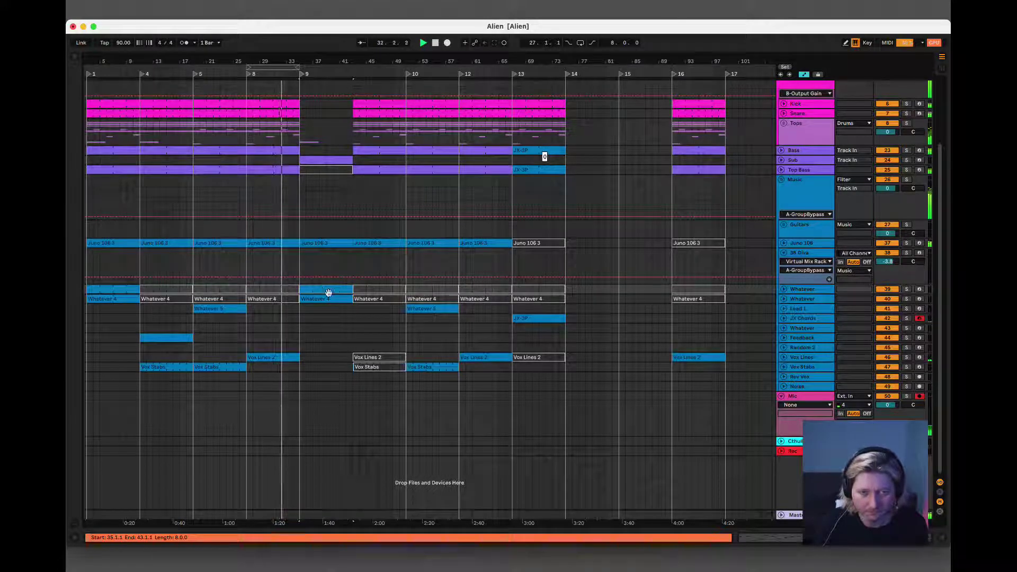
pyautogui.click(297, 67)
pyautogui.press('space')
pyautogui.click(109, 103)
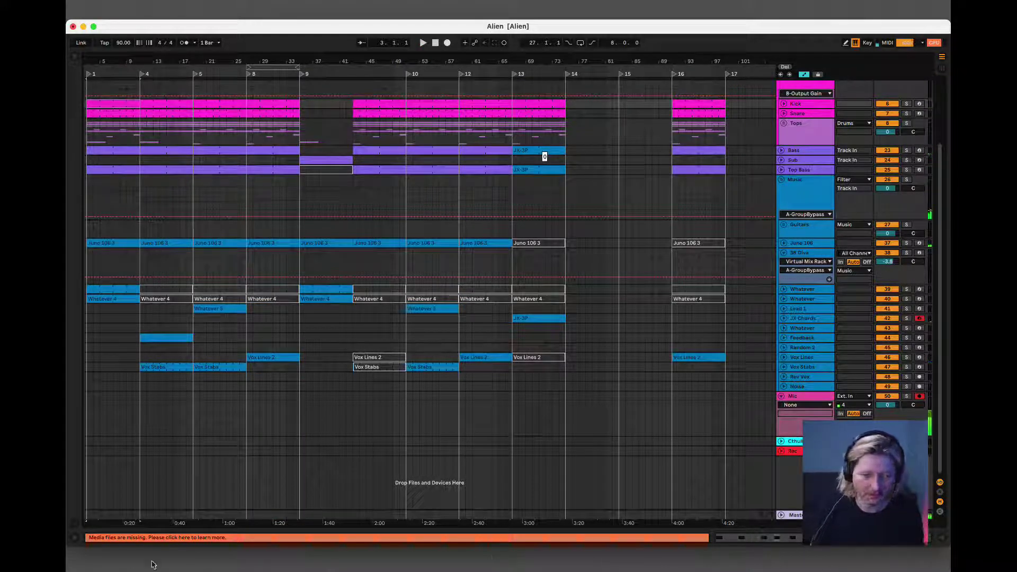
pyautogui.click(255, 358)
pyautogui.press('space')
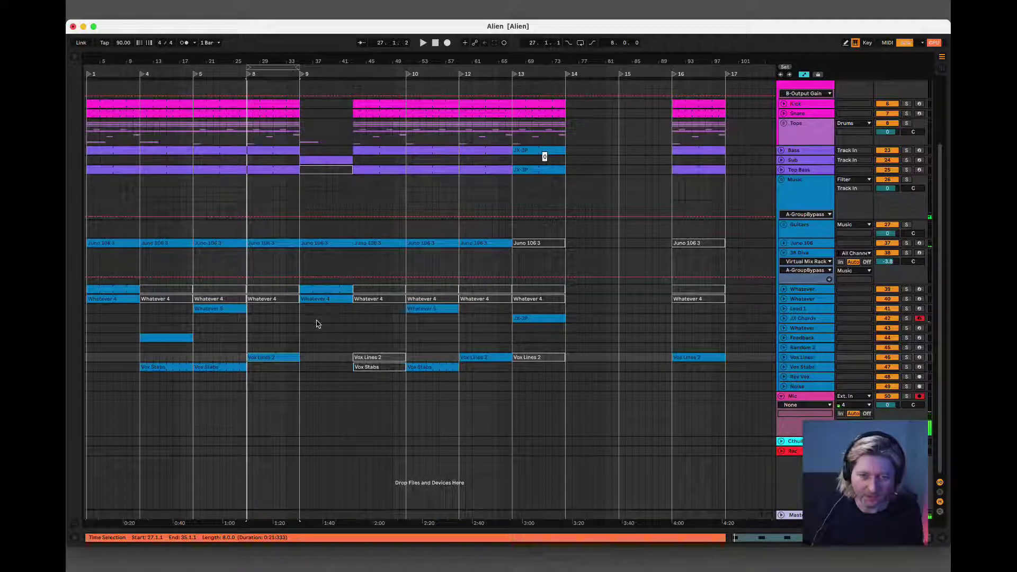
# - Delete the time from bar 43 to bar 51 so the following sections move eight bars earlier
pyautogui.click(372, 104)
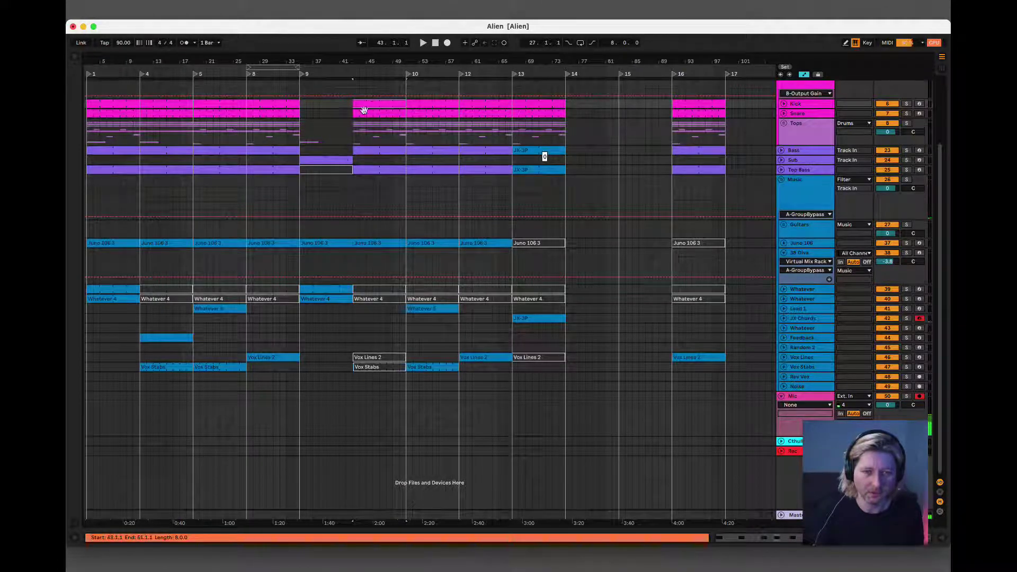
pyautogui.click(154, 4)
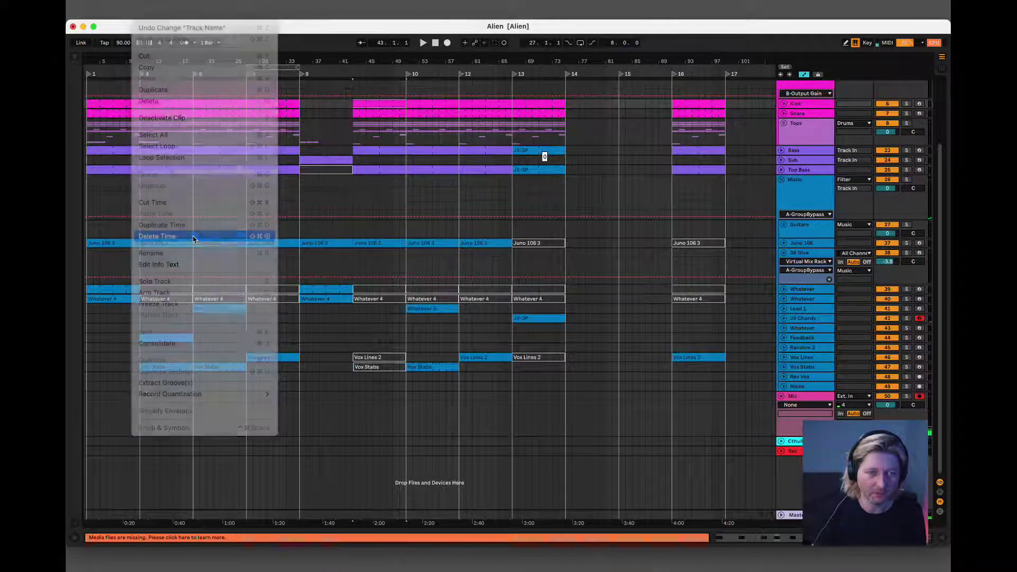
pyautogui.click(193, 237)
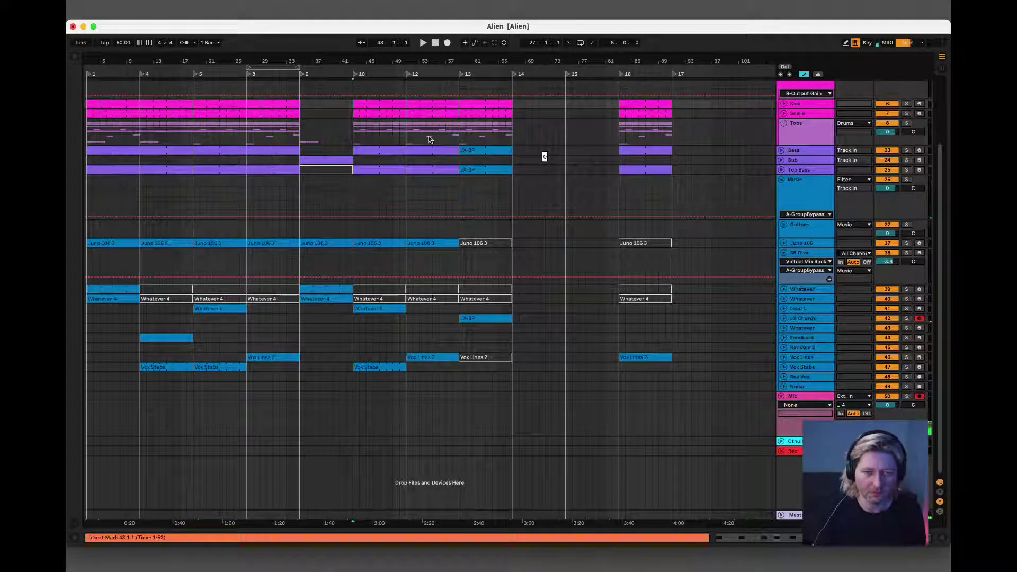
# - Copy the bar 51 to 59 section from the Kick through the Vox Lines tracks to bar 67
pyautogui.click(430, 104)
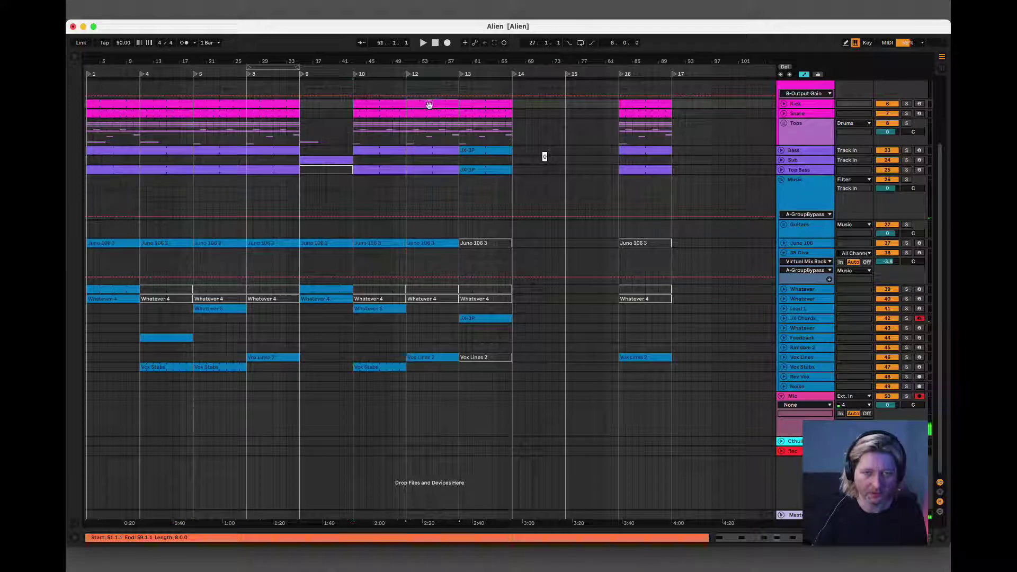
pyautogui.keyDown('shift'); pyautogui.click(436, 357); pyautogui.keyUp('shift')
pyautogui.moveTo(473, 102); pyautogui.dragTo(561, 107)
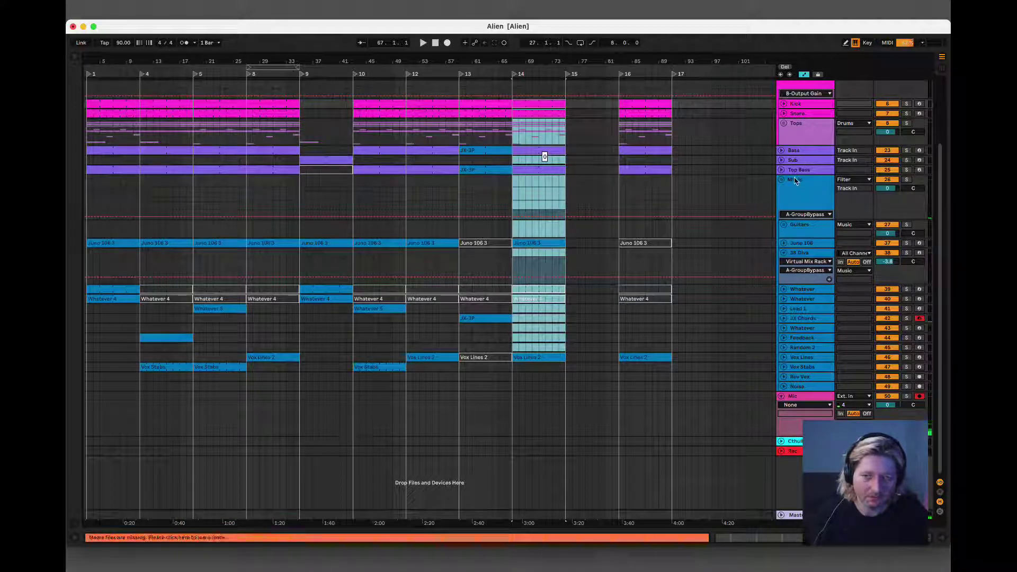
pyautogui.click(406, 559)
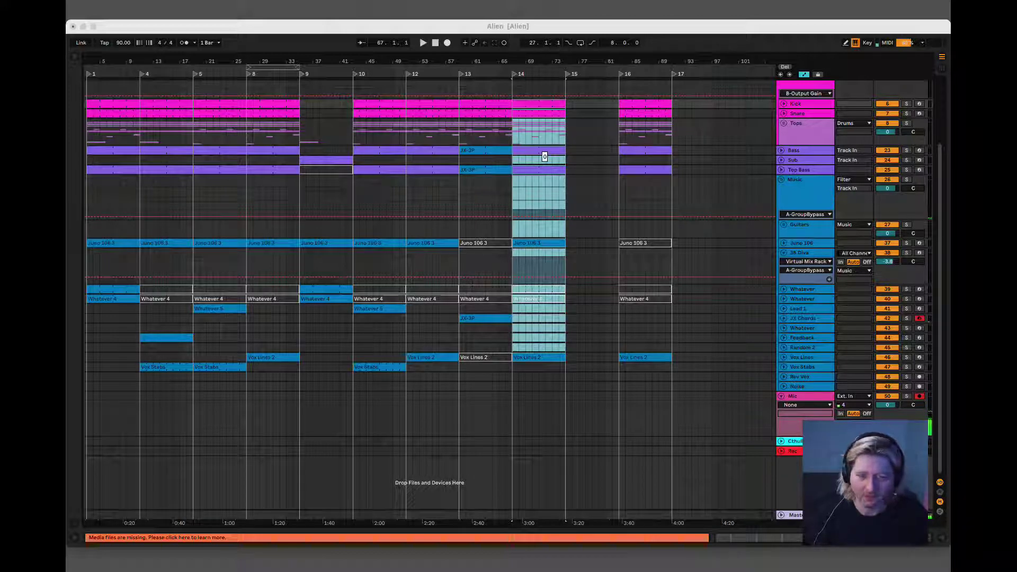
pyautogui.click(545, 155)
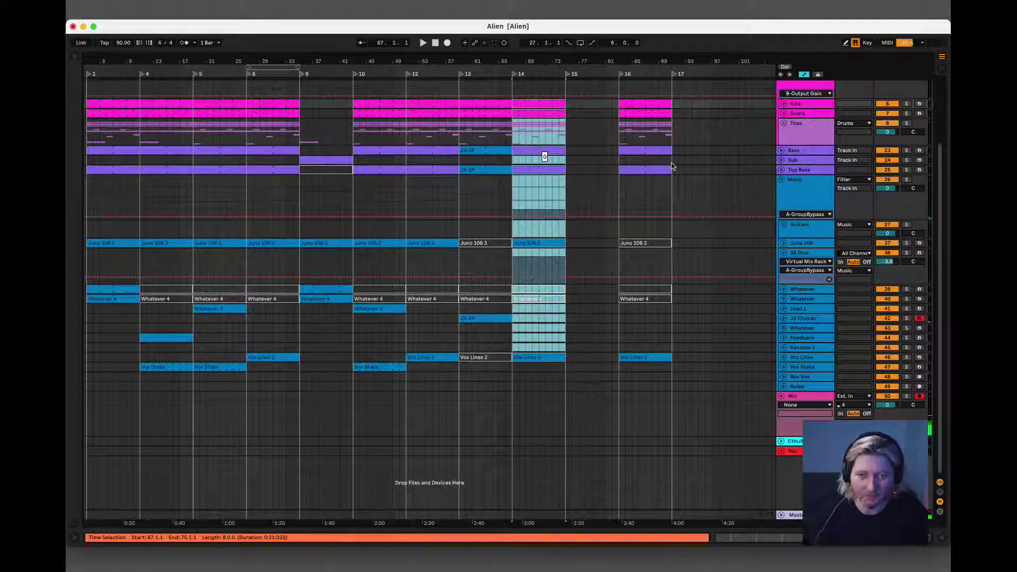
# - Play the arrangement from bar 3 and review the Filter automation and the clips in the opening sections
pyautogui.click(97, 101)
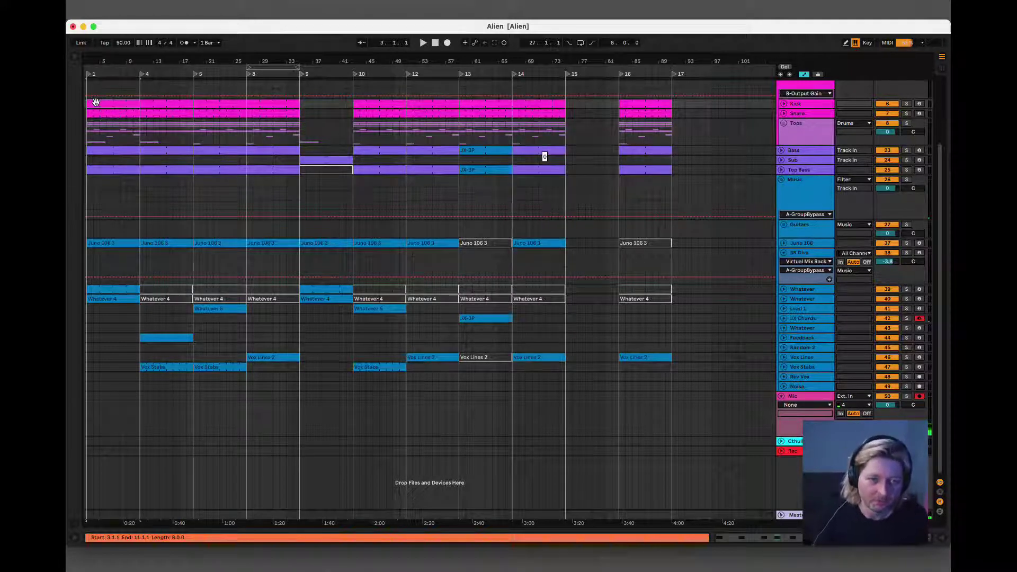
pyautogui.press('space')
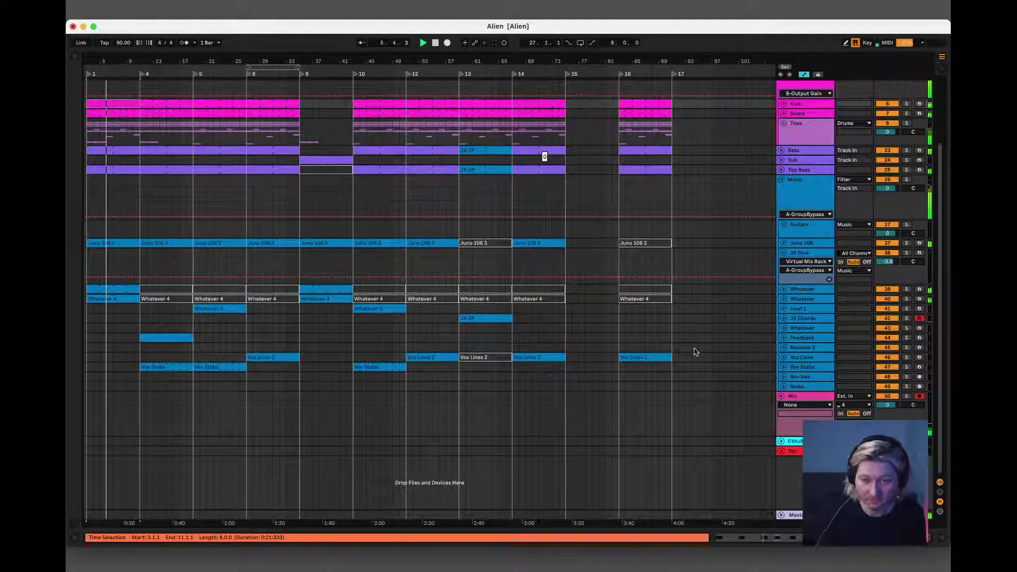
pyautogui.scroll(3, 184, 150)
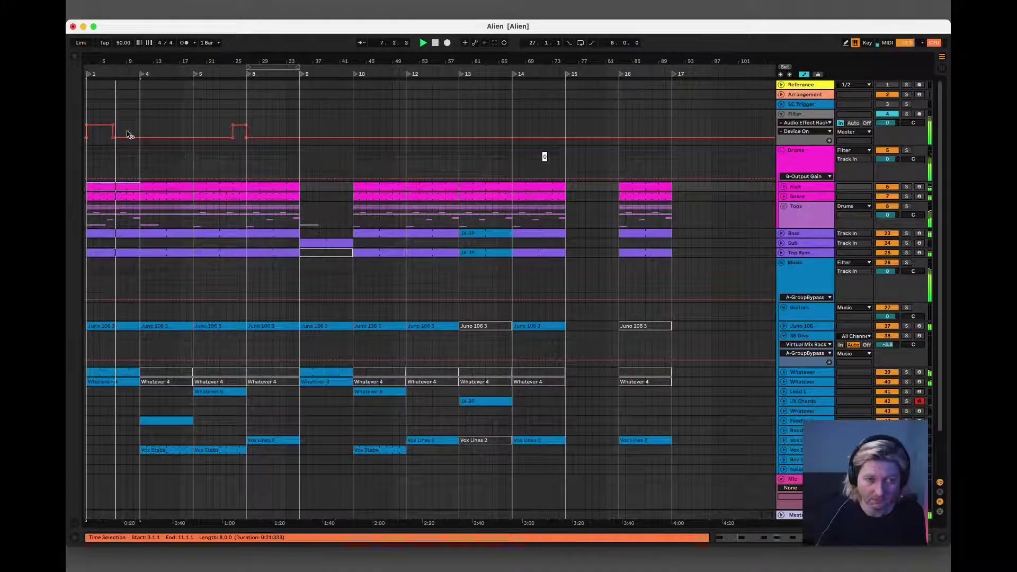
pyautogui.scroll(-2, 175, 378)
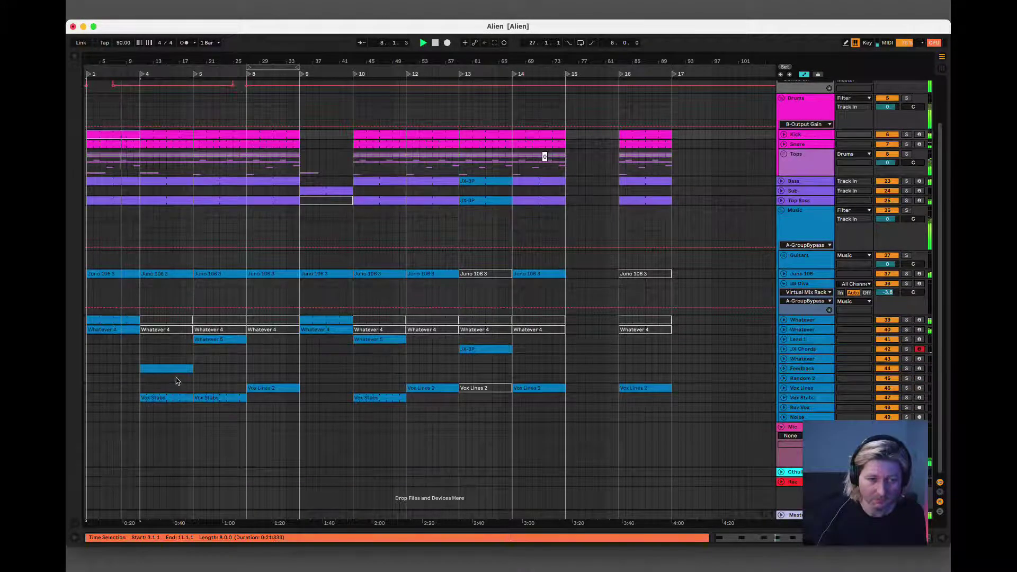
pyautogui.scroll(2, 170, 286)
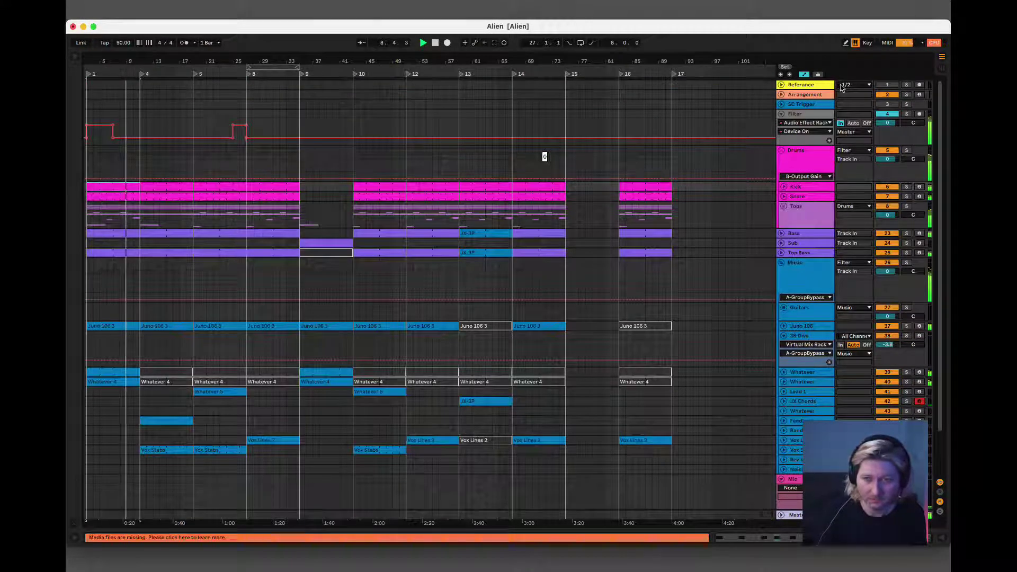
# - Unfold the Tops group and examine its percussion and crash clips against the section boundaries during playback
pyautogui.click(784, 206)
pyautogui.scroll(-5, 217, 312)
pyautogui.scroll(-3, 228, 308)
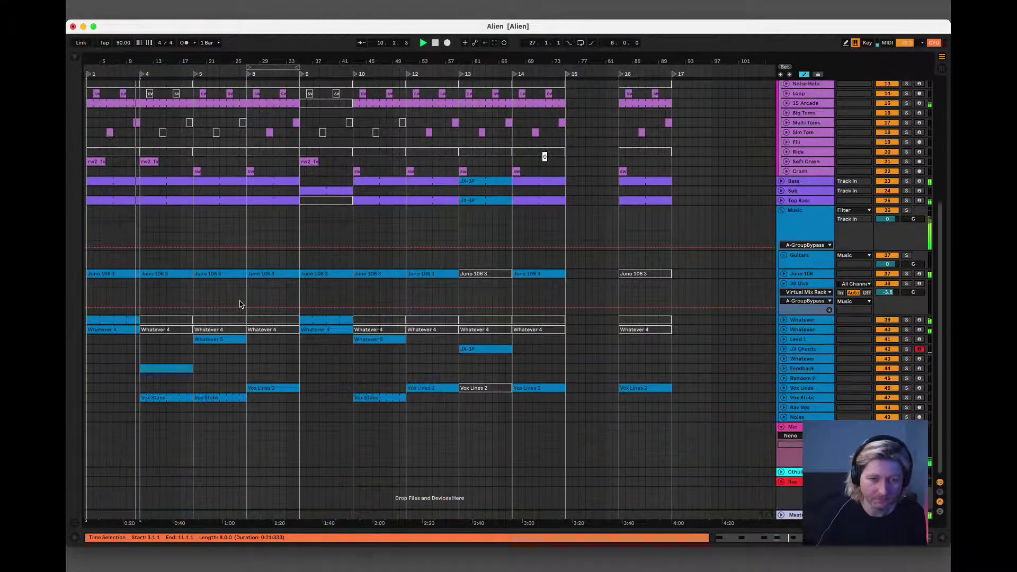
pyautogui.scroll(2, 199, 273)
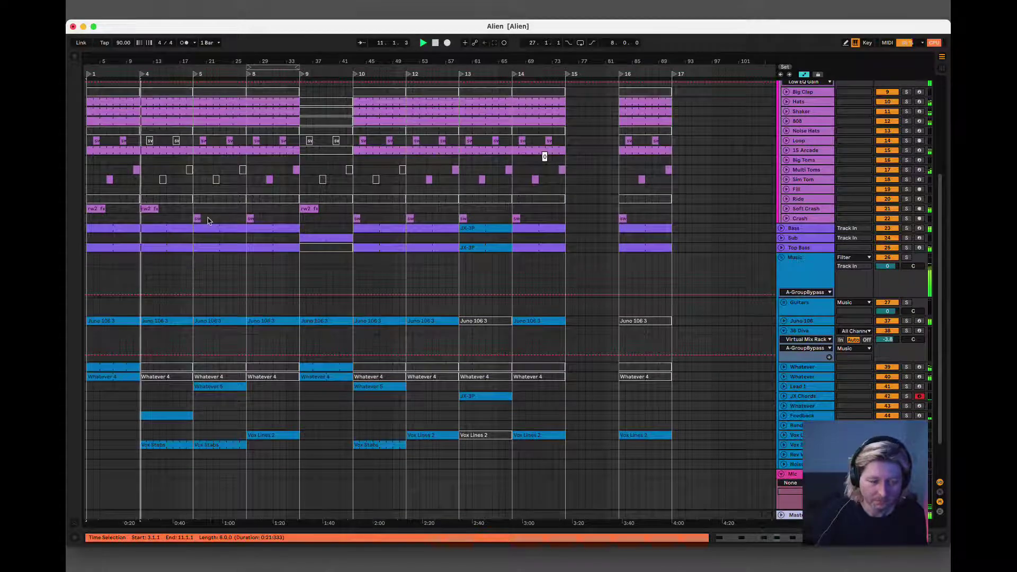
pyautogui.scroll(6, 149, 201)
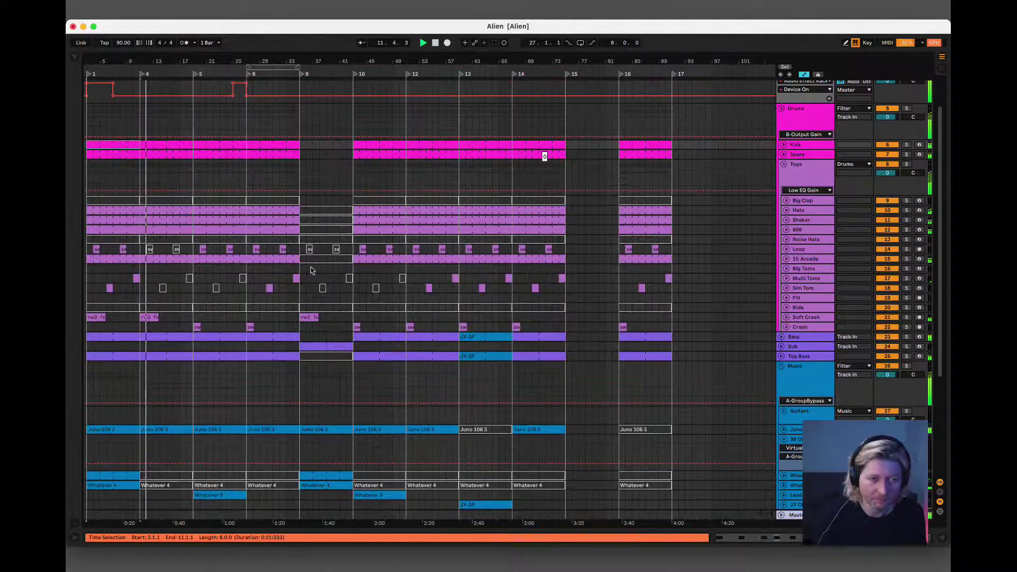
pyautogui.scroll(-1, 199, 275)
pyautogui.scroll(-3, 200, 275)
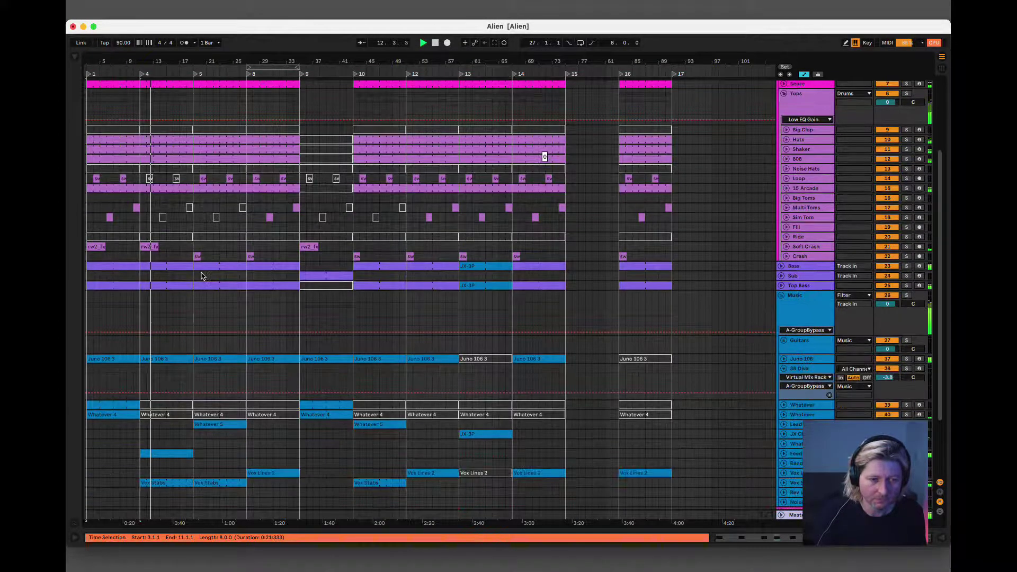
pyautogui.scroll(-1, 204, 277)
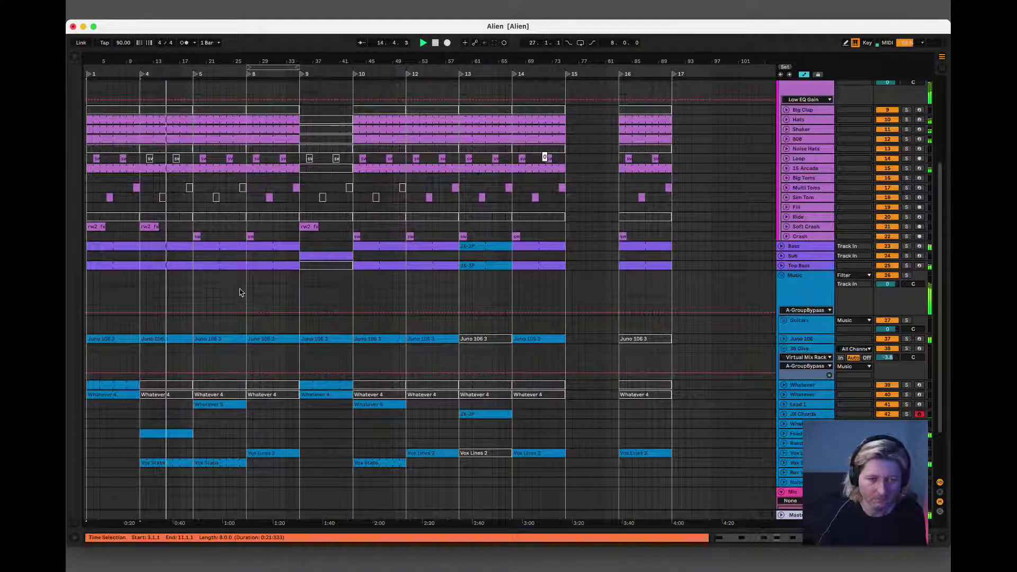
pyautogui.scroll(4, 209, 192)
pyautogui.scroll(2, 210, 190)
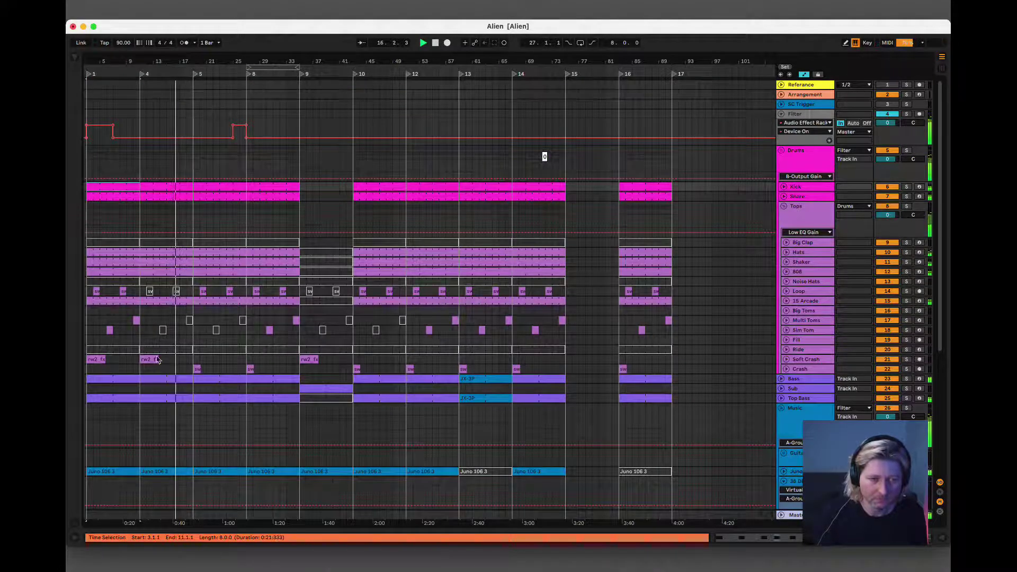
# - Move the first Soft Crash clip to bar 7, replace the one at bar 11 with the Crash clip from bar 19, and save the set
pyautogui.moveTo(196, 368); pyautogui.dragTo(120, 360)
pyautogui.press('super+z')
pyautogui.click(93, 360)
pyautogui.click(142, 360)
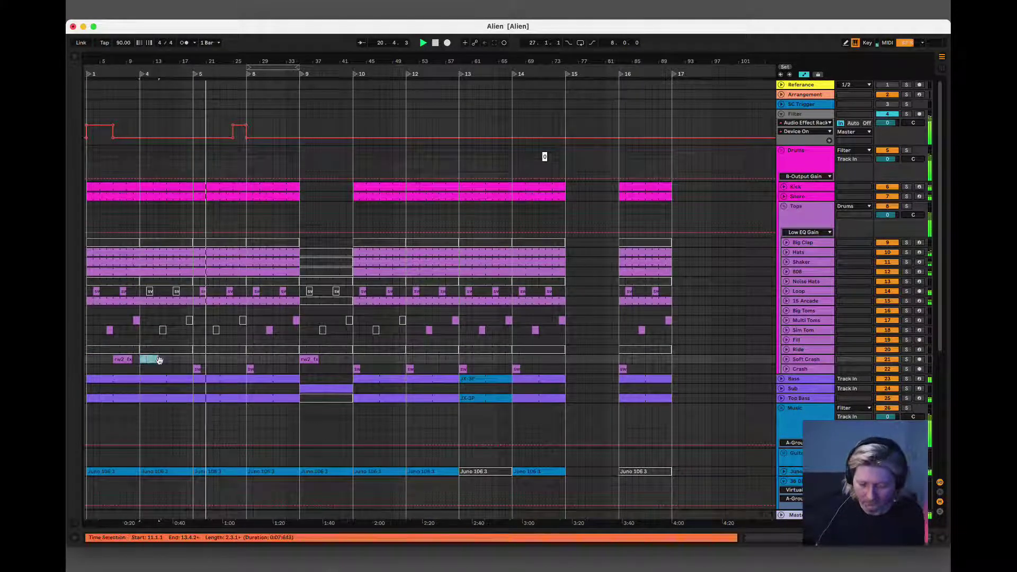
pyautogui.moveTo(147, 359)
pyautogui.mouseDown()
pyautogui.moveTo(153, 371)
pyautogui.moveTo(144, 369)
pyautogui.mouseUp()
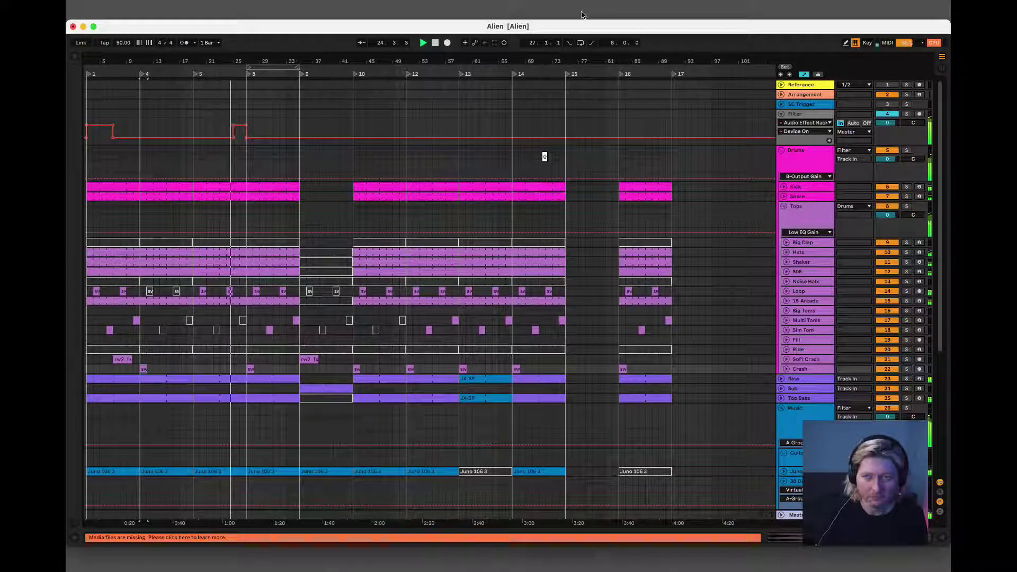
pyautogui.press('super+s')
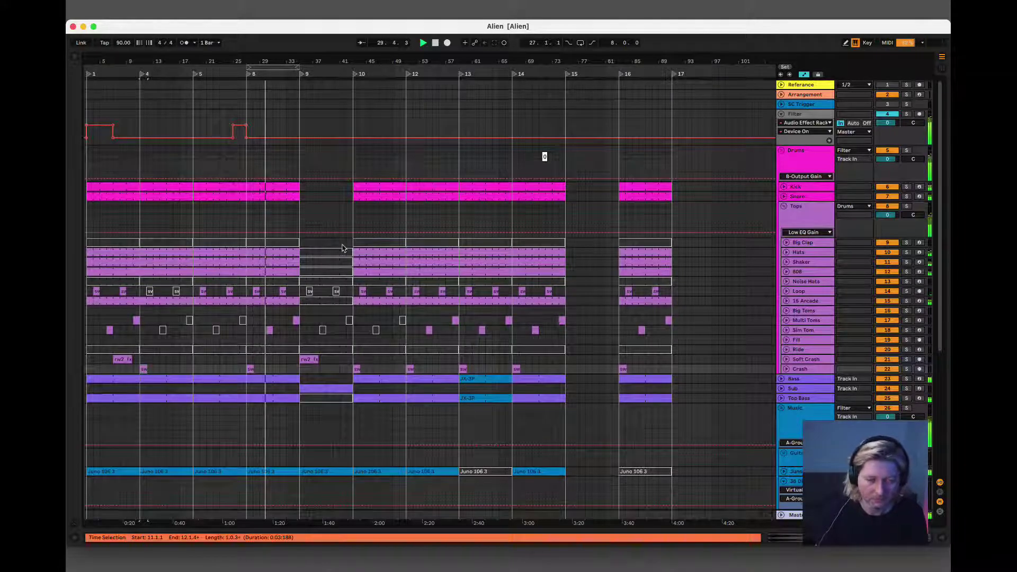
# - Try to shorten the end of the Kick clip that runs up to bar 35
pyautogui.scroll(-5, 319, 270)
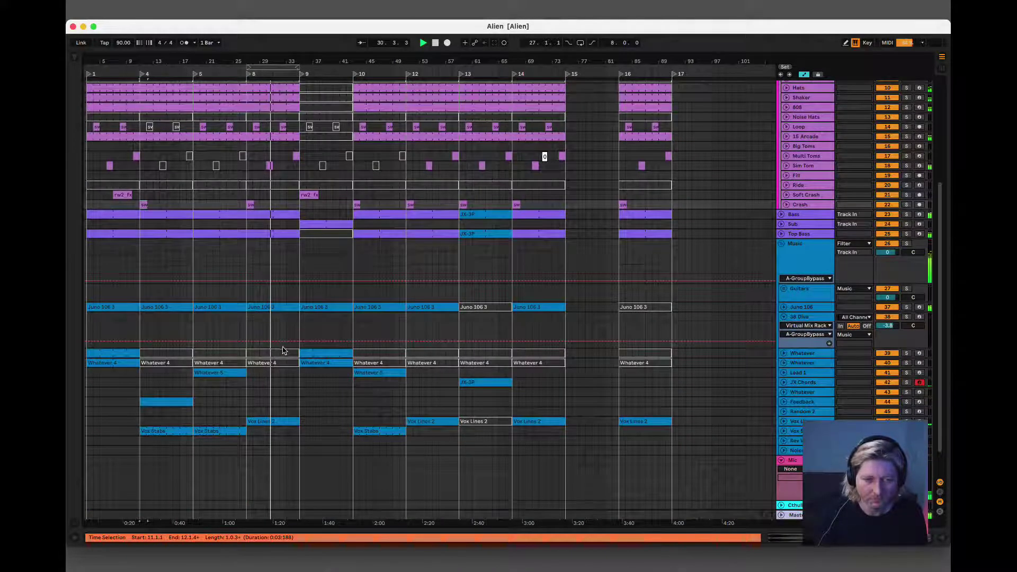
pyautogui.scroll(5, 288, 353)
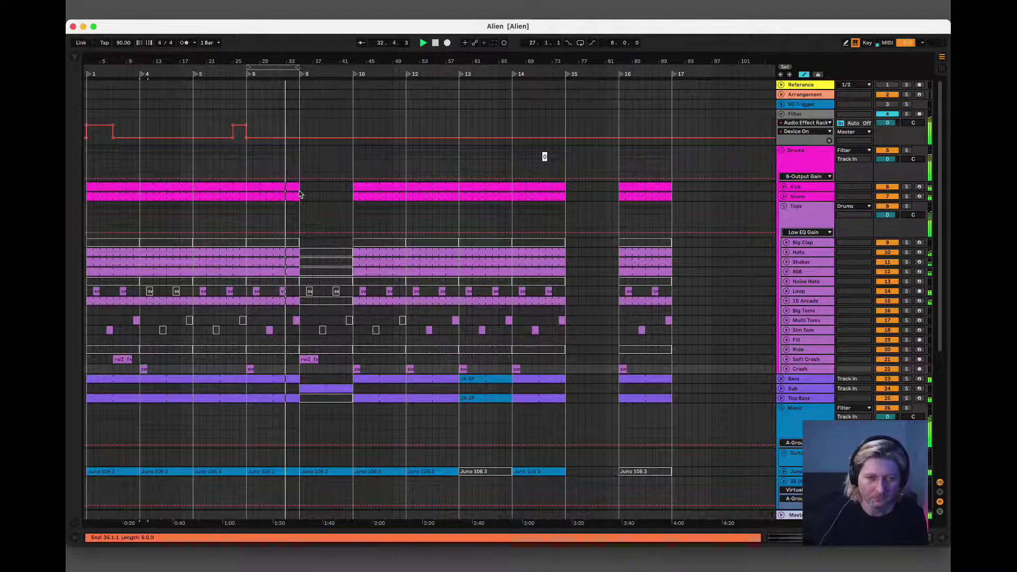
pyautogui.moveTo(298, 187); pyautogui.dragTo(284, 187)
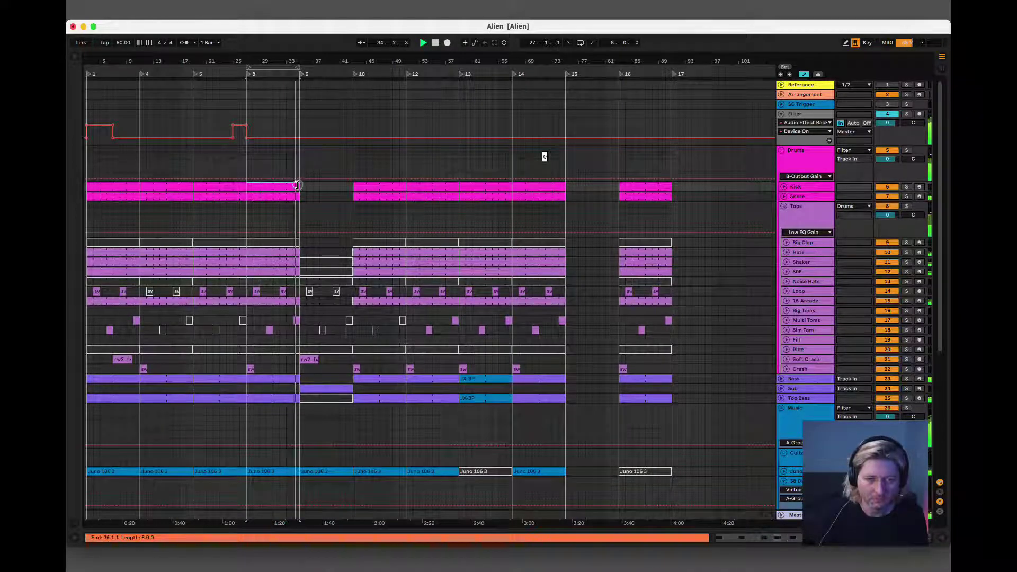
pyautogui.hotkey('ctrl', 'z')
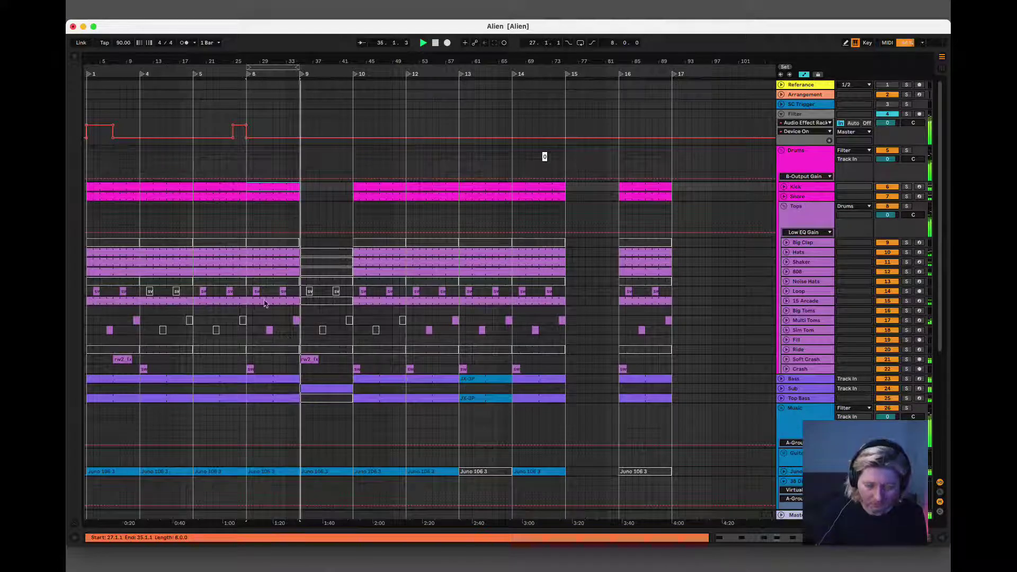
pyautogui.click(283, 210)
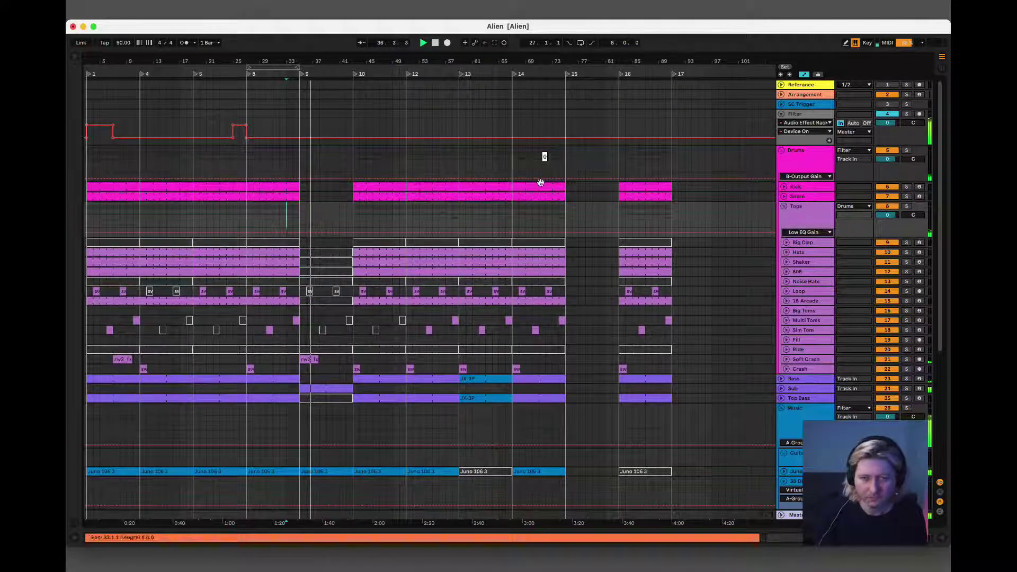
# - Show the Drums group's Low Pass automation from the Bass Kleph's Easy Filter rack and enlarge its automation lane
pyautogui.press('space')
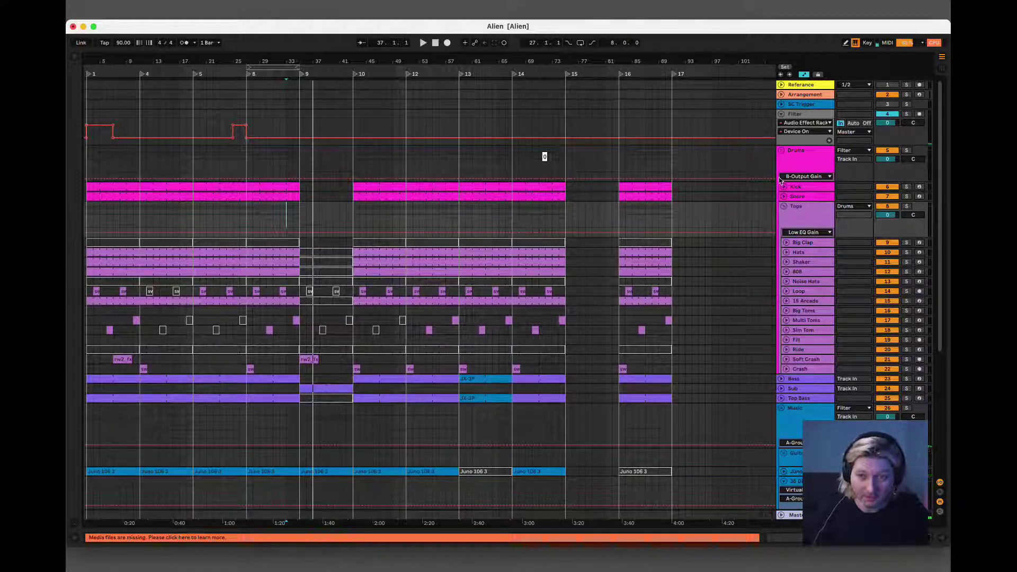
pyautogui.click(789, 159)
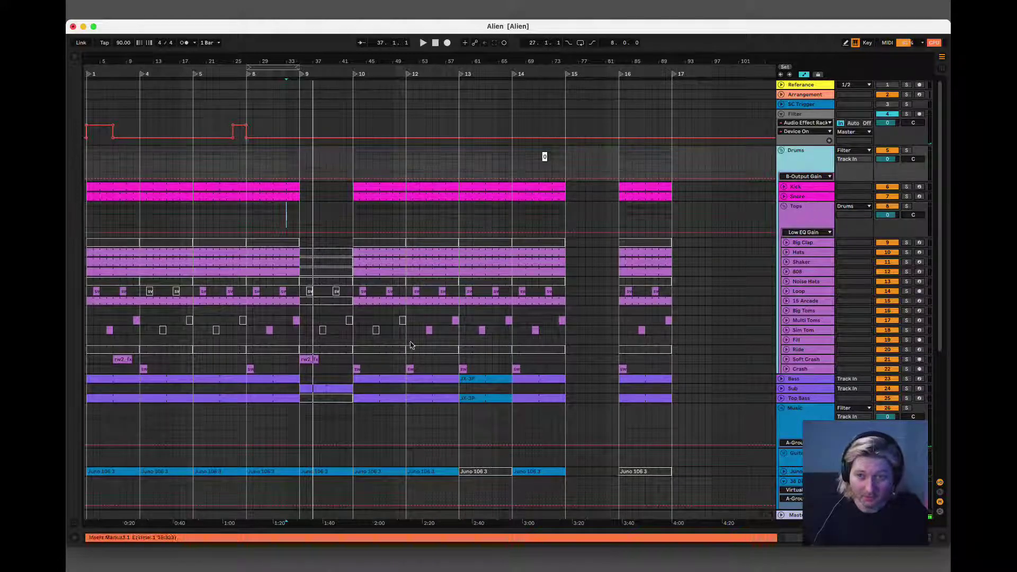
pyautogui.doubleClick(793, 153)
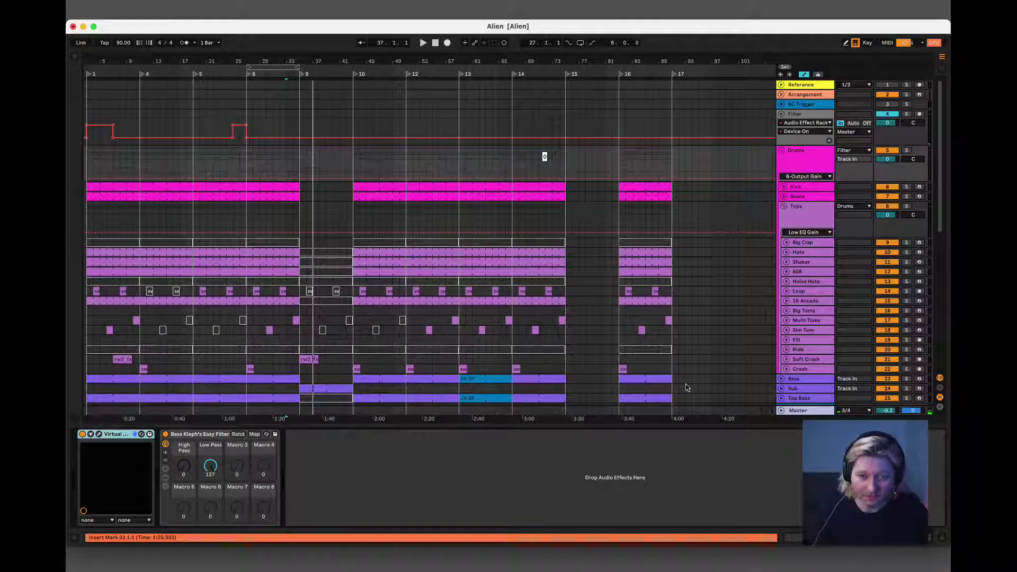
pyautogui.click(283, 149)
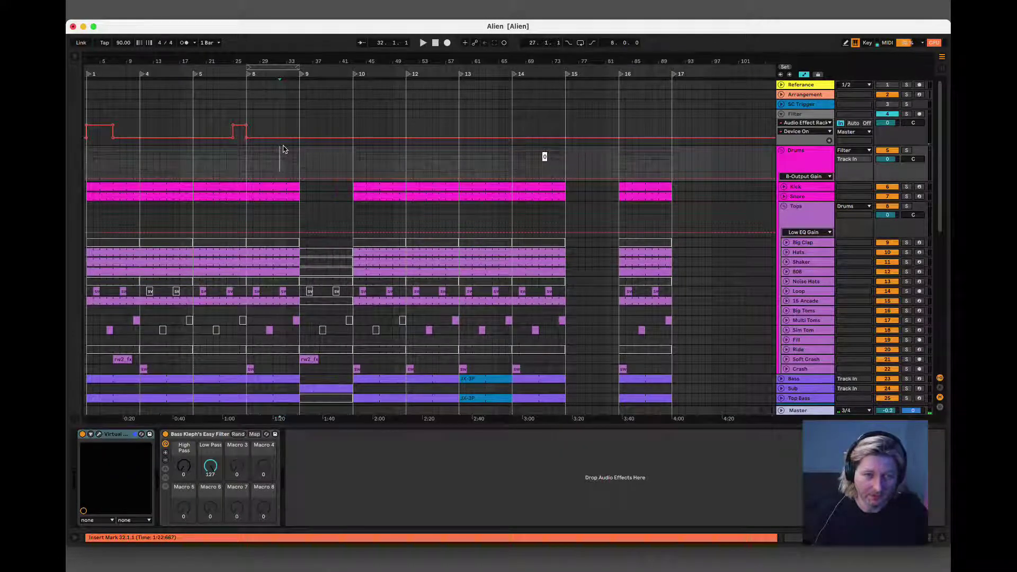
pyautogui.moveTo(286, 150); pyautogui.dragTo(296, 149)
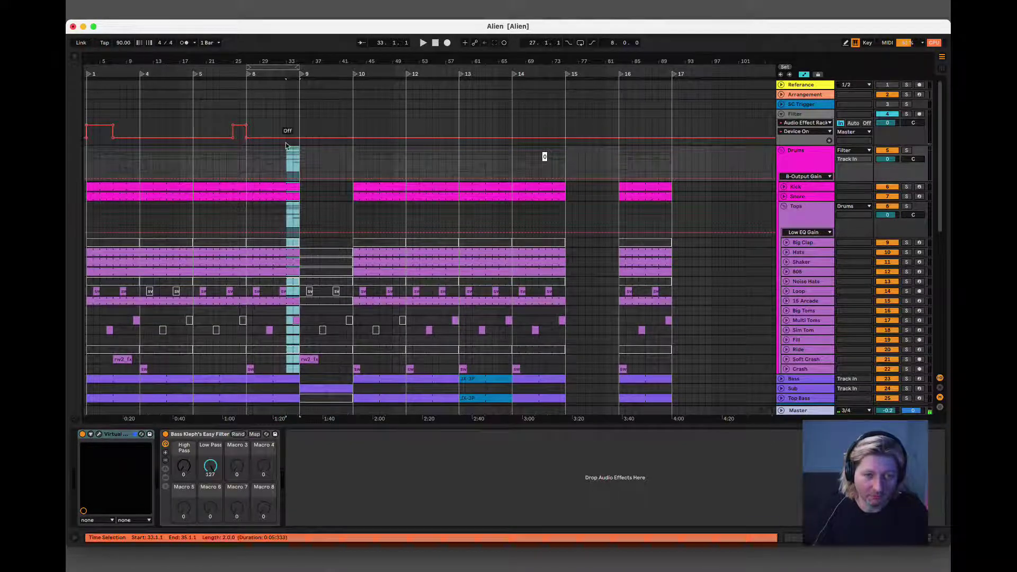
pyautogui.click(214, 476)
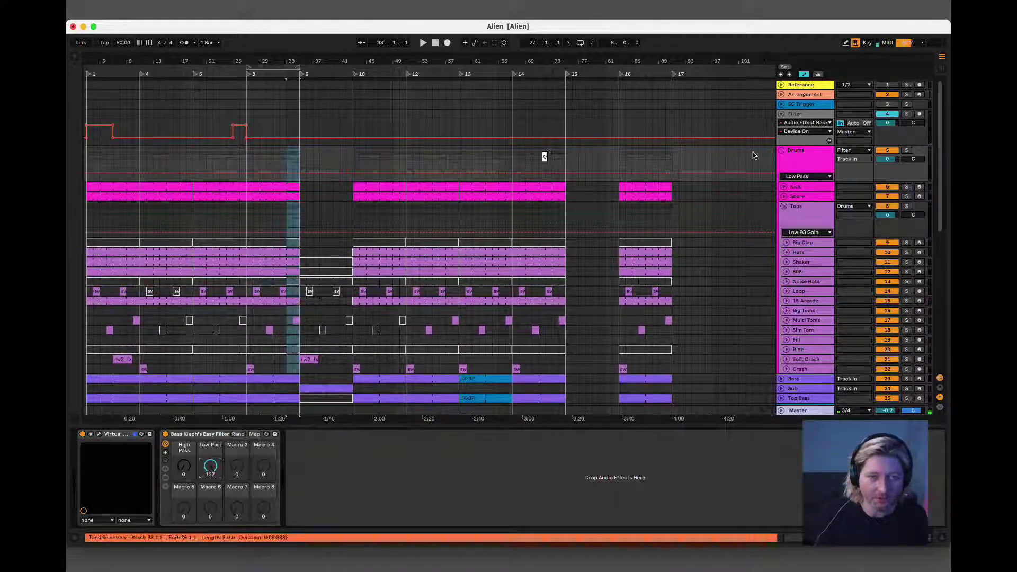
pyautogui.moveTo(812, 181); pyautogui.dragTo(812, 224)
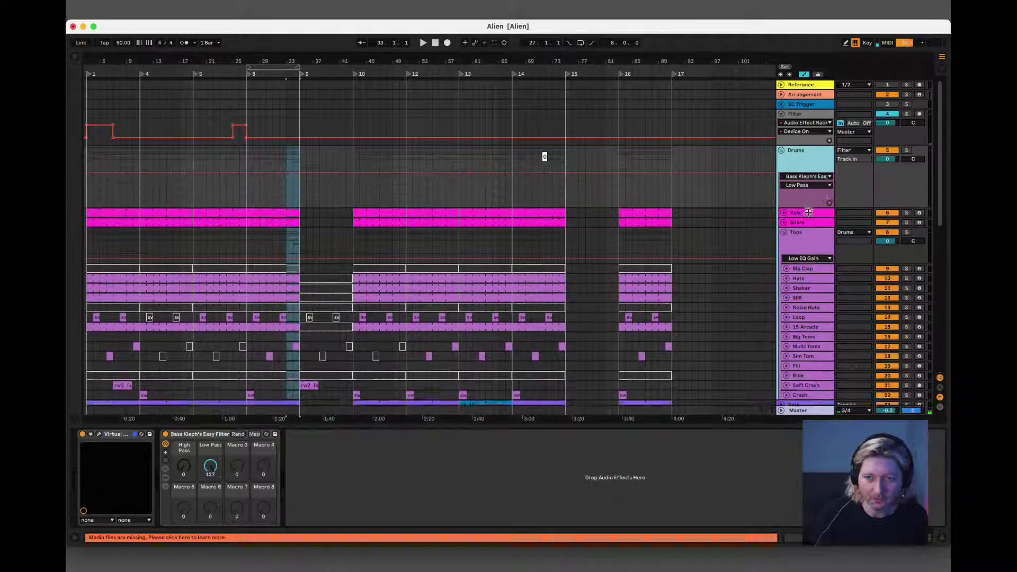
# - Shape a curved downward Low Pass automation sweep on the Drums group from bar 33 to bar 35 and play it back
pyautogui.click(286, 187)
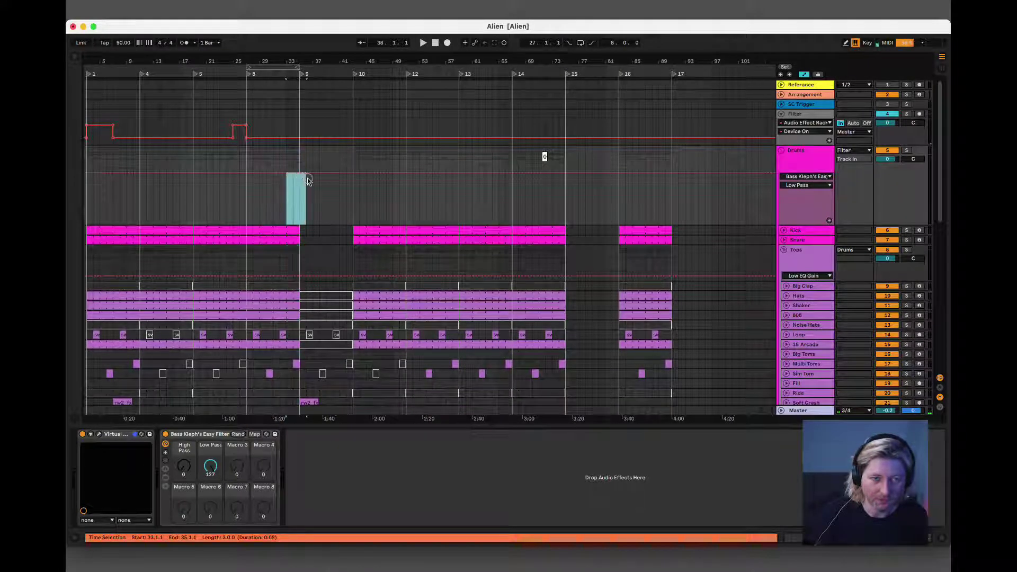
pyautogui.moveTo(295, 184); pyautogui.dragTo(295, 220)
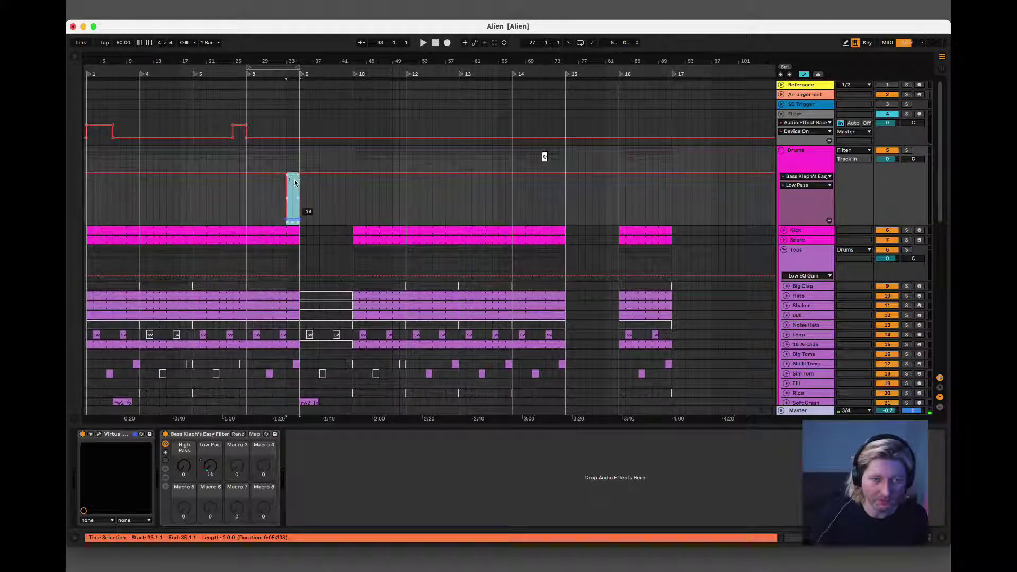
pyautogui.press('space')
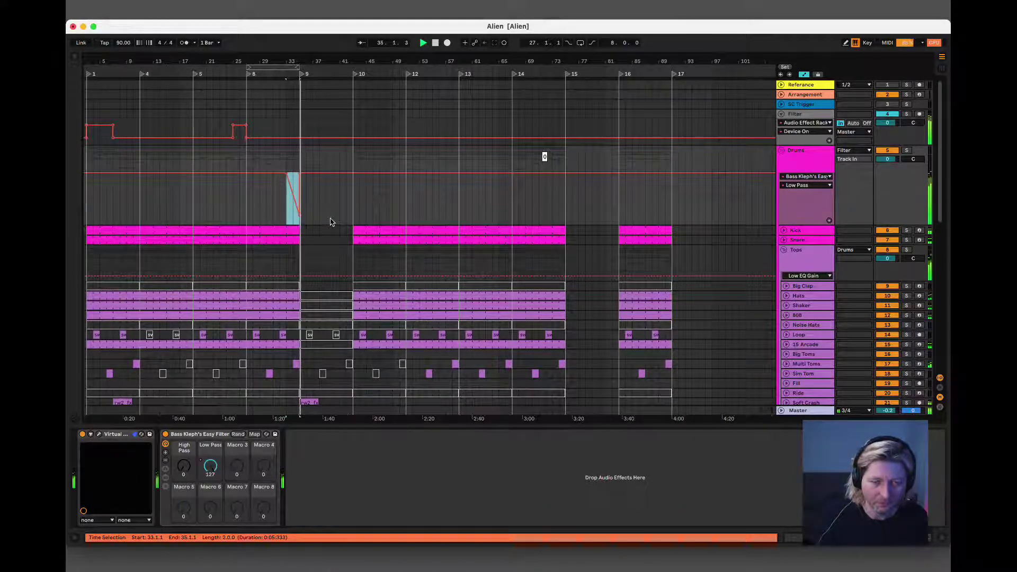
# - Move the Top Bass track above the Sub track so that it sits directly below the Bass track
pyautogui.scroll(-2, 334, 222)
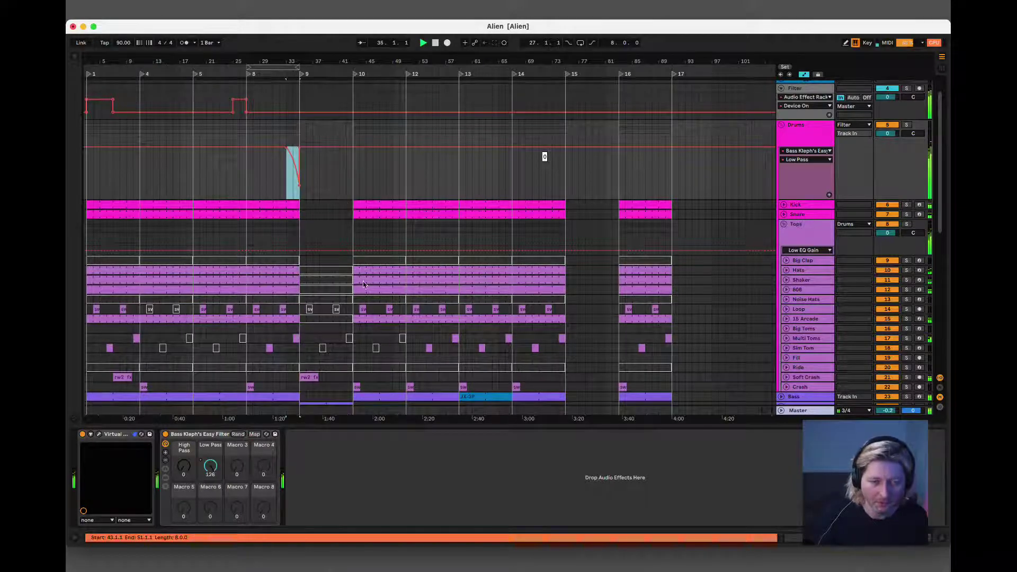
pyautogui.scroll(-2, 749, 324)
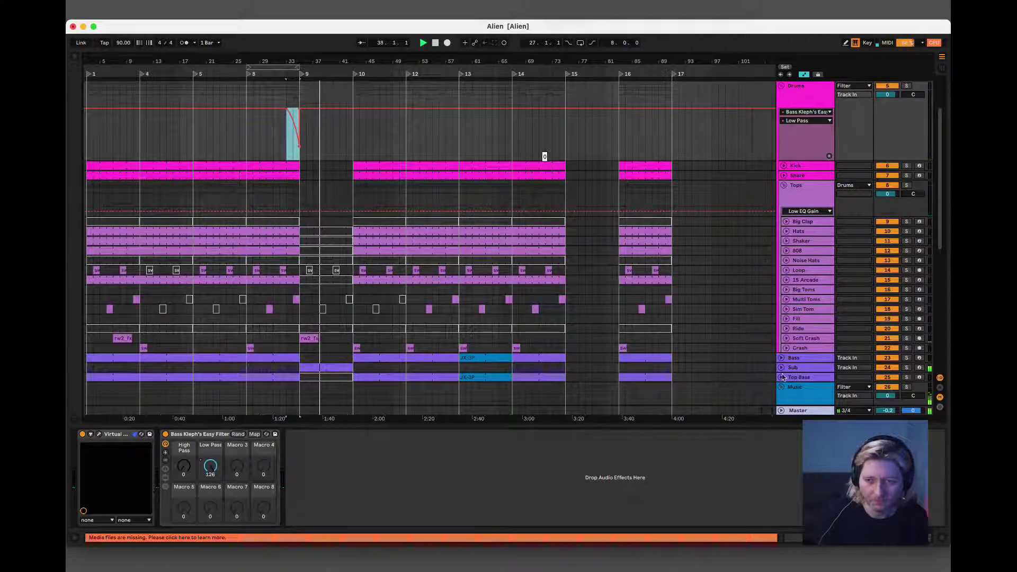
pyautogui.scroll(-1, 797, 364)
pyautogui.click(804, 345)
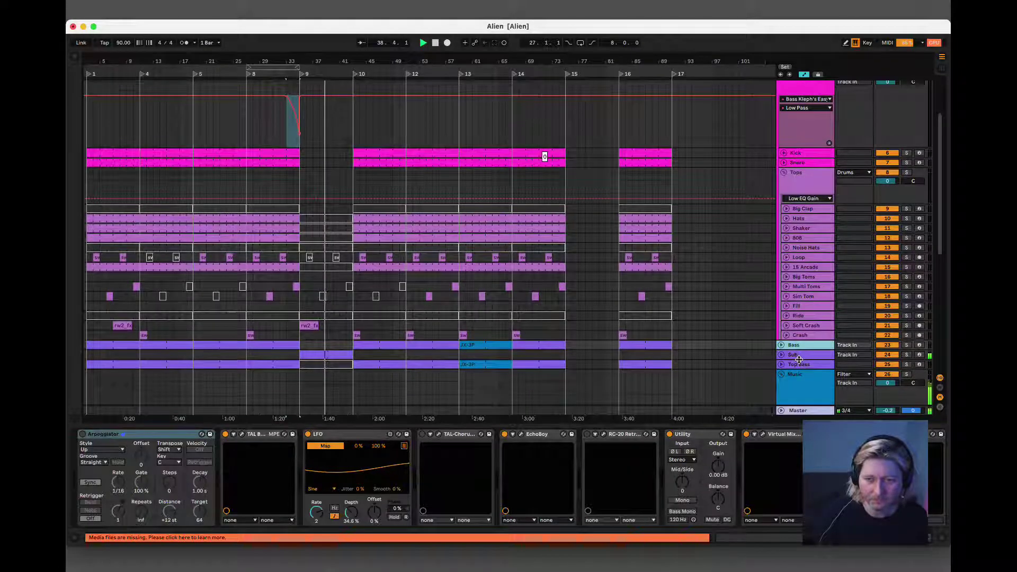
pyautogui.moveTo(802, 364); pyautogui.dragTo(799, 352)
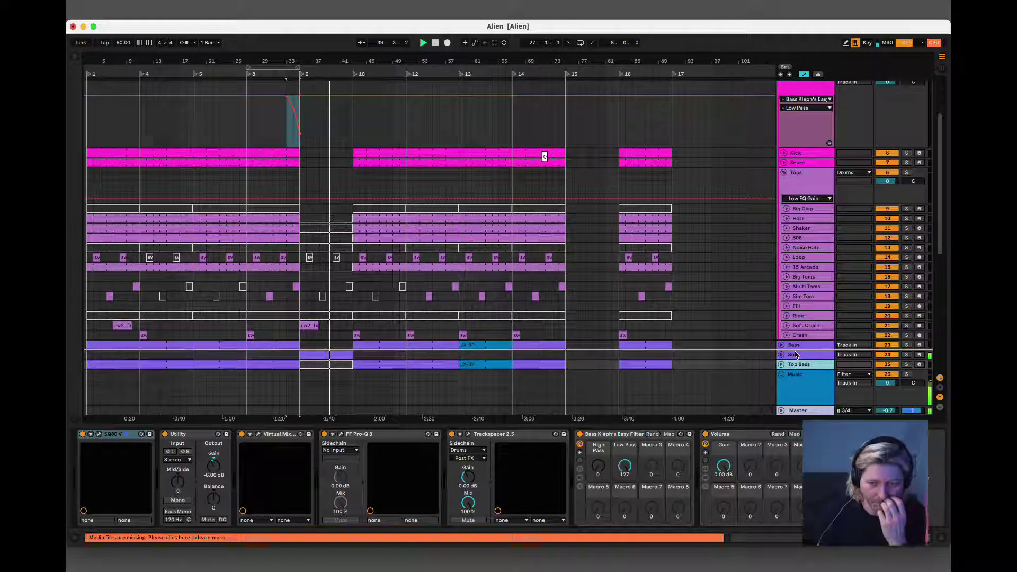
pyautogui.moveTo(795, 355); pyautogui.dragTo(795, 355)
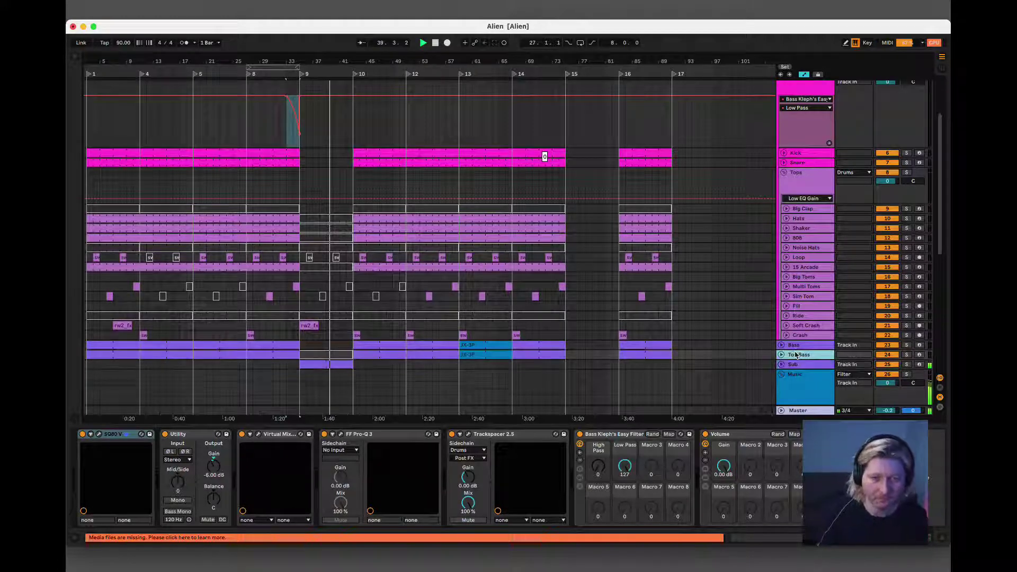
# - Group the Bass and Top Bass tracks together in a group named Bass
pyautogui.click(802, 347)
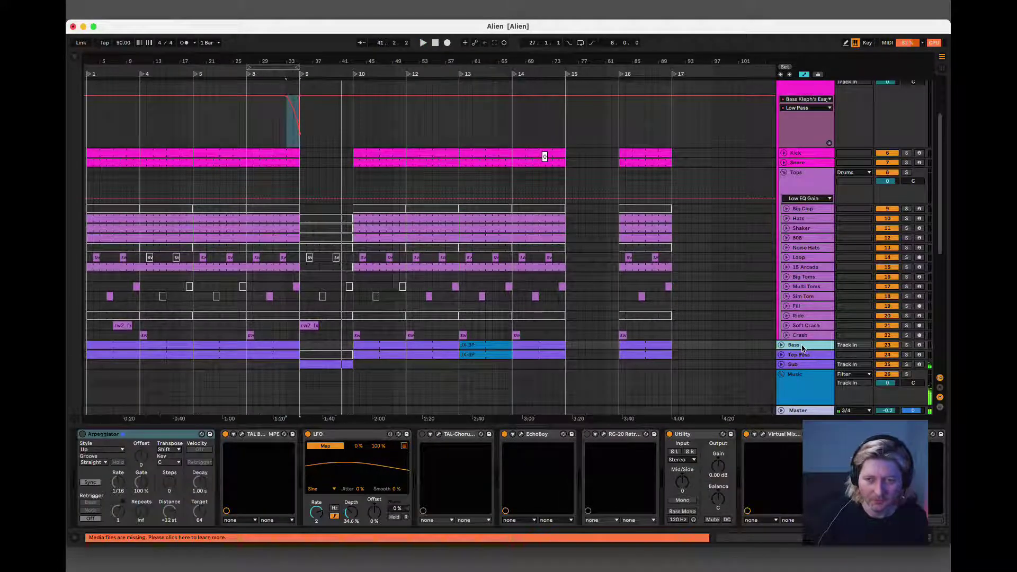
pyautogui.click(809, 357)
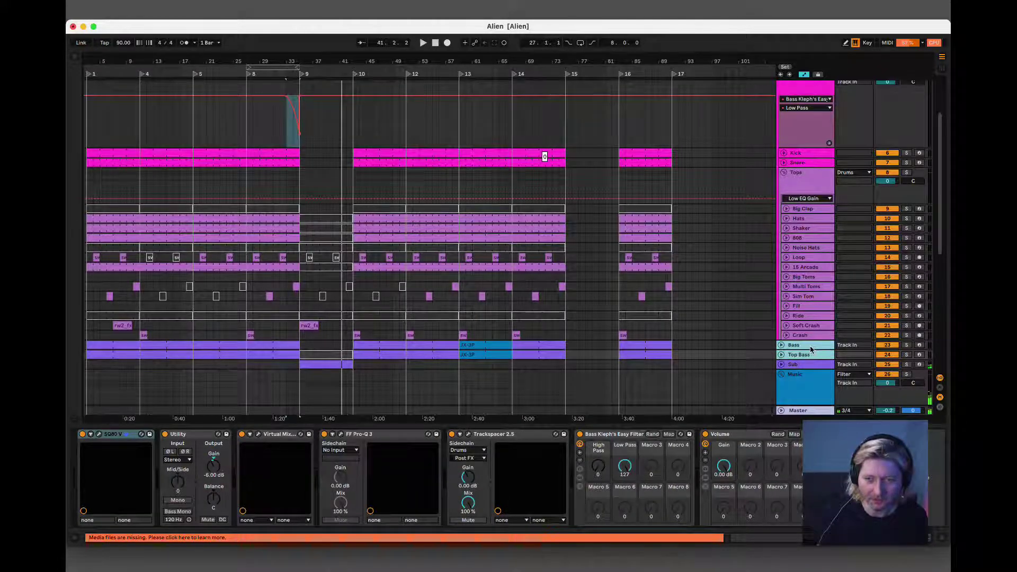
pyautogui.press('super+g')
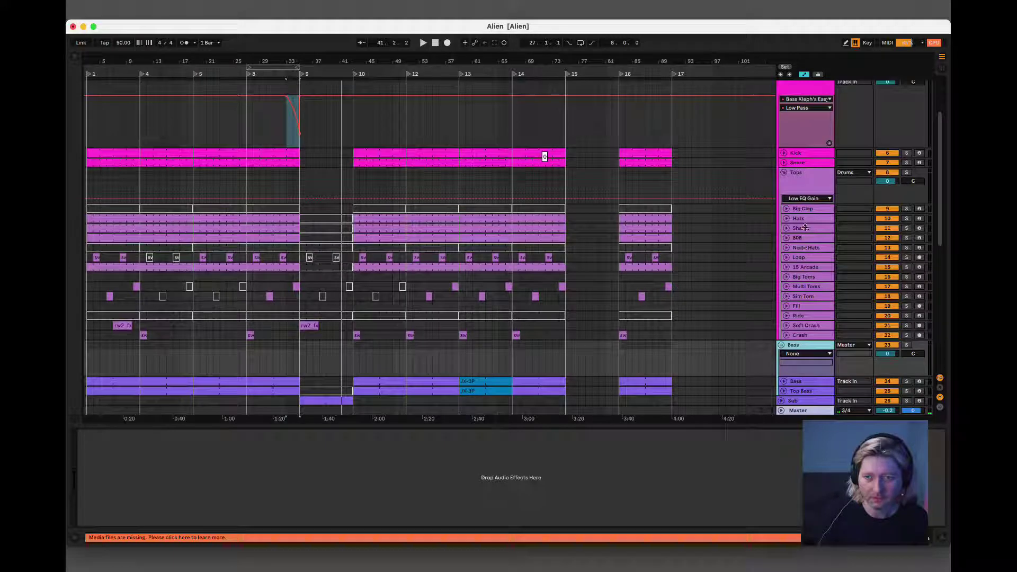
# - Place the Bass Kleph's Easy Filter rack from the Bass track's device chain on the new Bass group
pyautogui.click(810, 381)
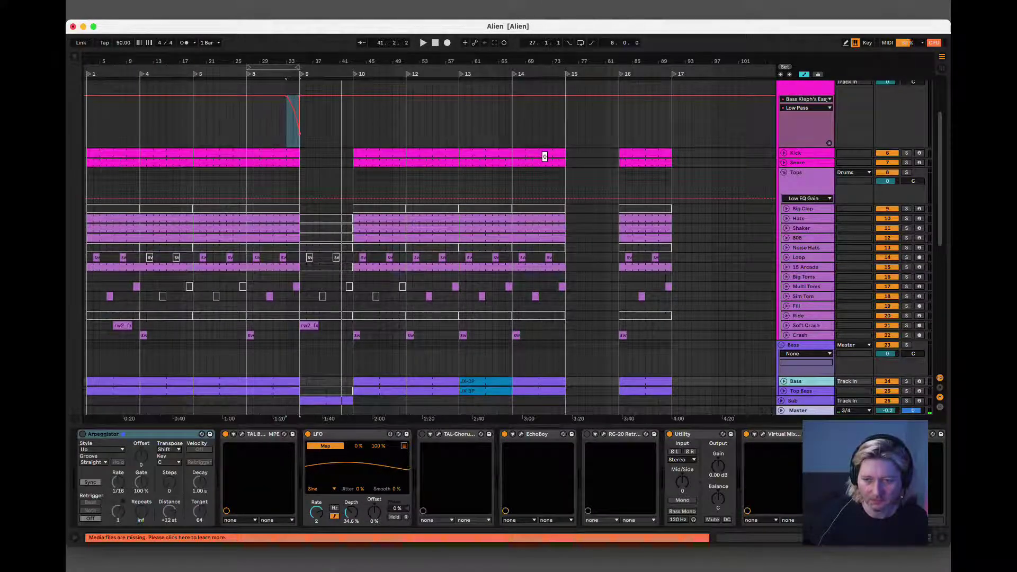
pyautogui.hscroll(10, 509, 477)
pyautogui.click(688, 434)
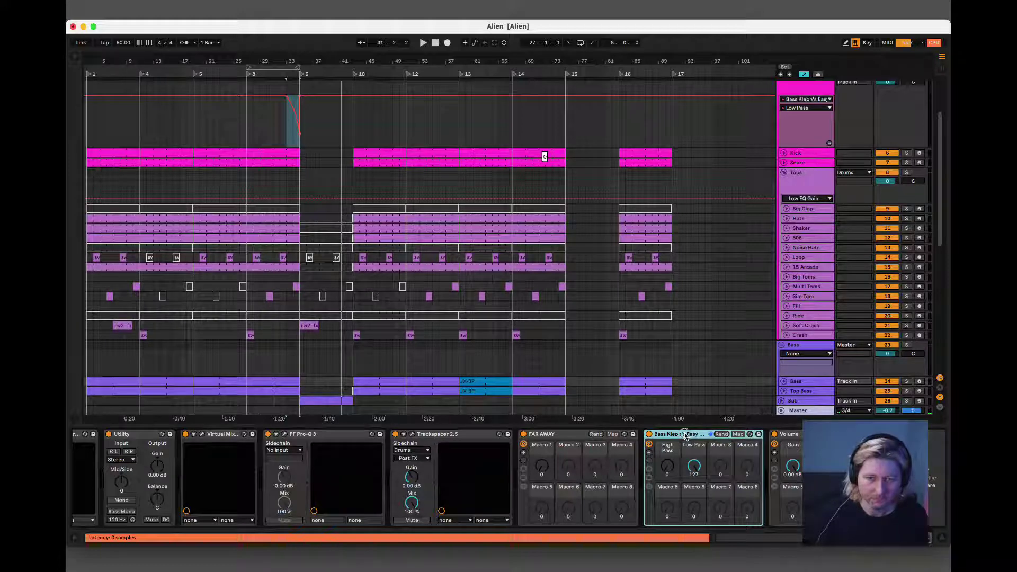
pyautogui.moveTo(810, 350); pyautogui.dragTo(807, 347)
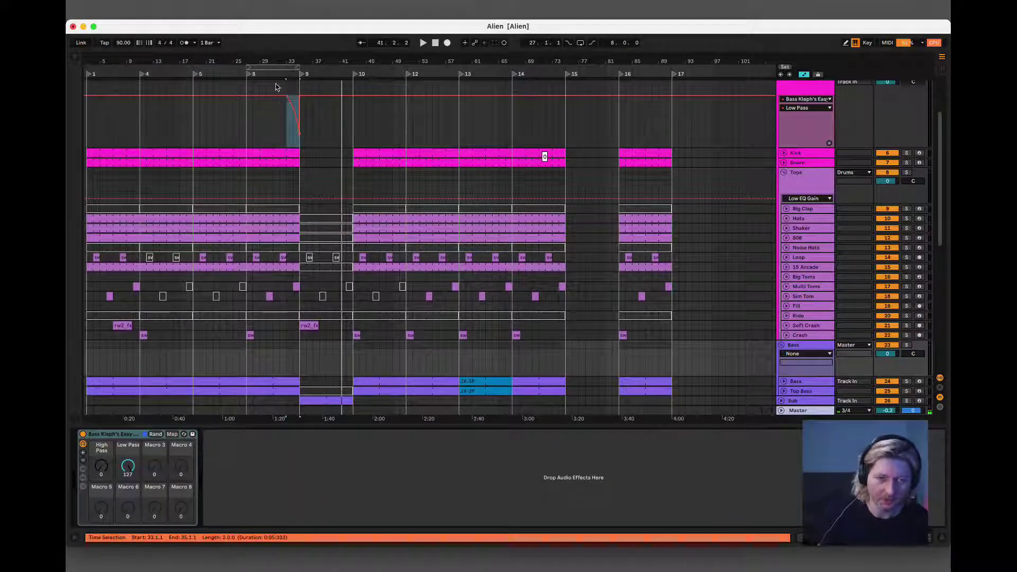
# - Show the Bass group's High Pass automation and select the range from bar 33 to bar 35
pyautogui.scroll(5, 291, 62)
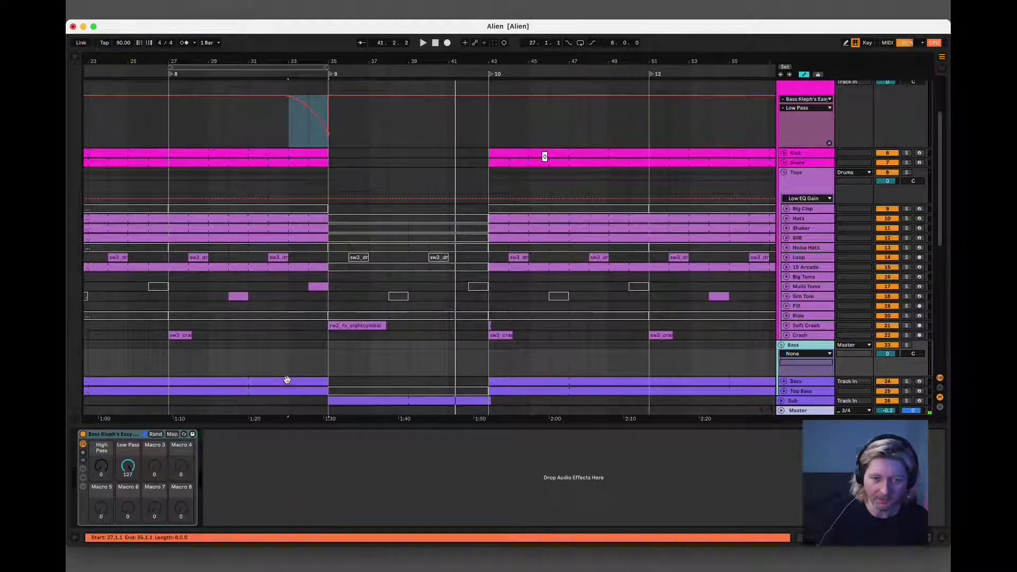
pyautogui.moveTo(128, 466); pyautogui.dragTo(129, 467)
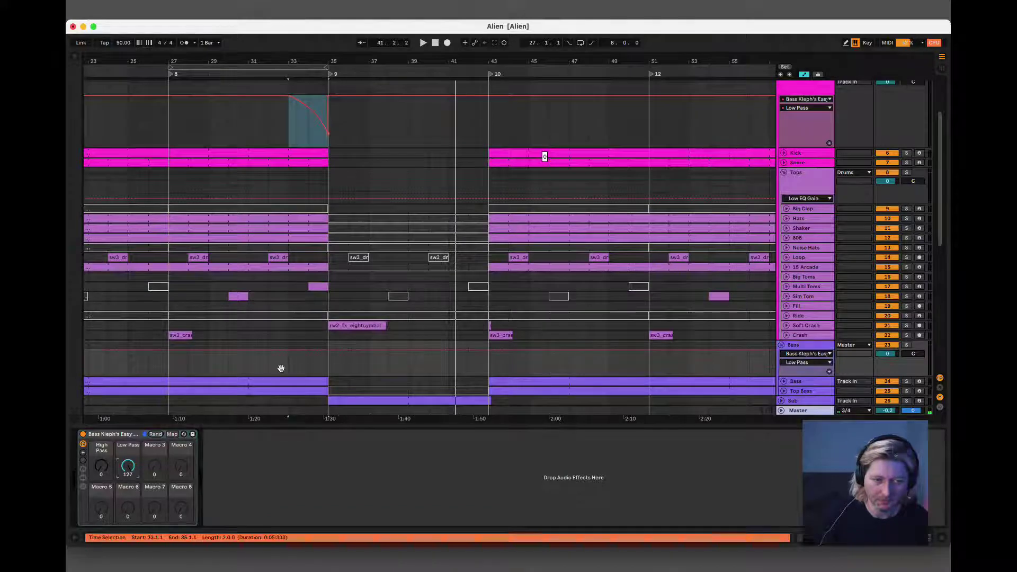
pyautogui.moveTo(288, 365); pyautogui.dragTo(324, 350)
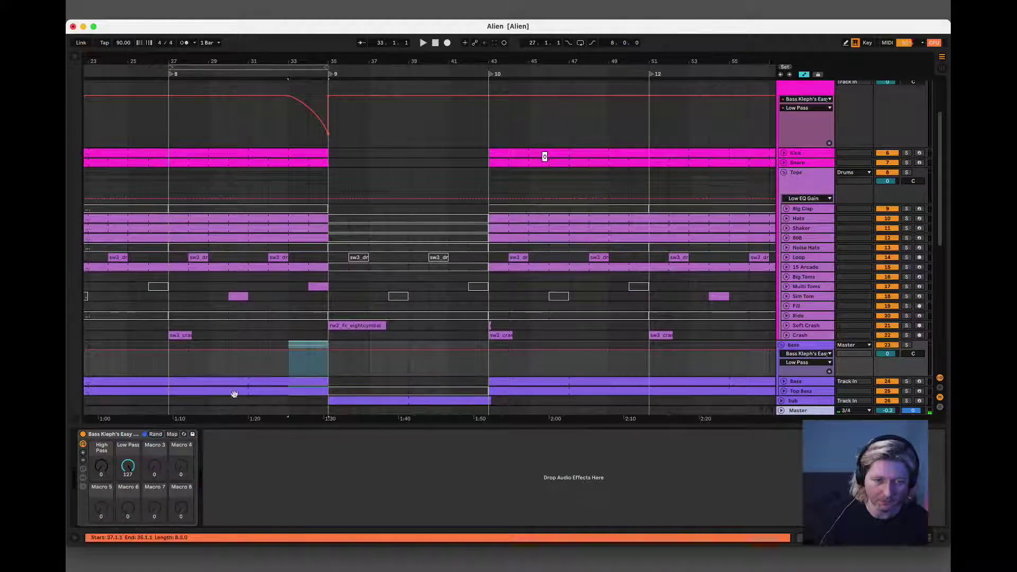
pyautogui.click(100, 467)
pyautogui.click(291, 364)
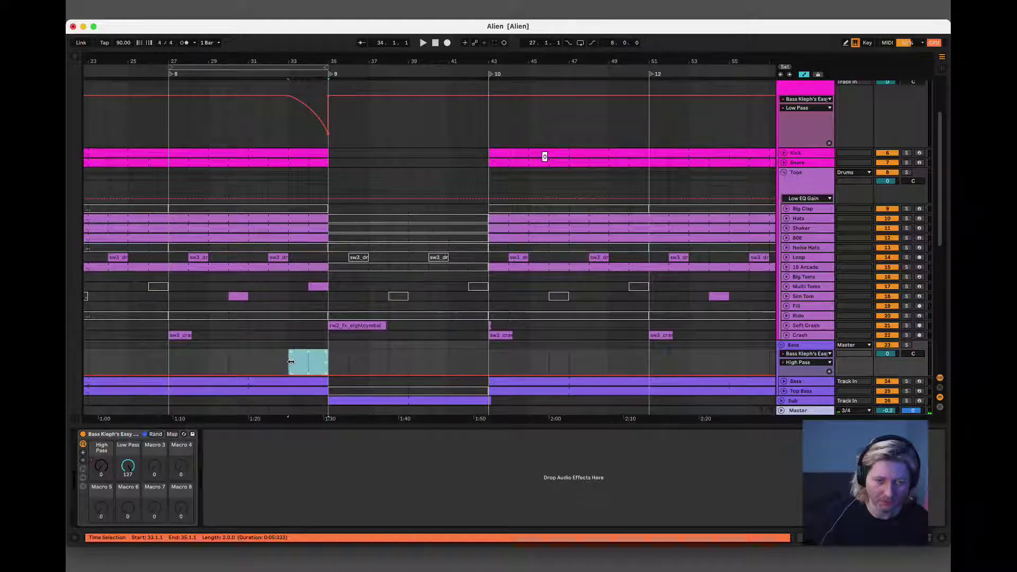
# - Raise the Bass group's High Pass automation to about 38 and shape it into a rising ramp over bars 33 to 35
pyautogui.moveTo(319, 374); pyautogui.dragTo(319, 362)
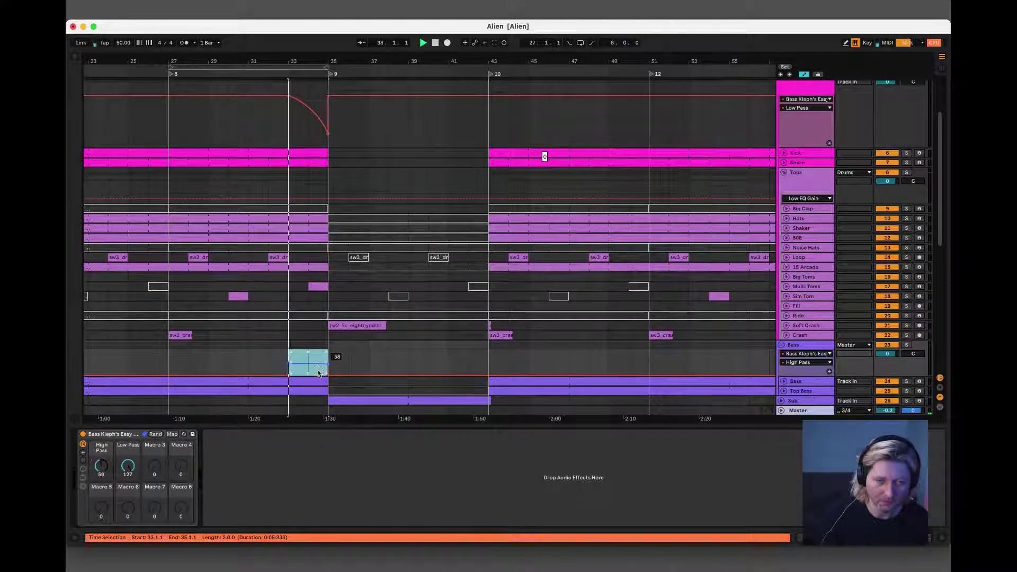
pyautogui.press('space')
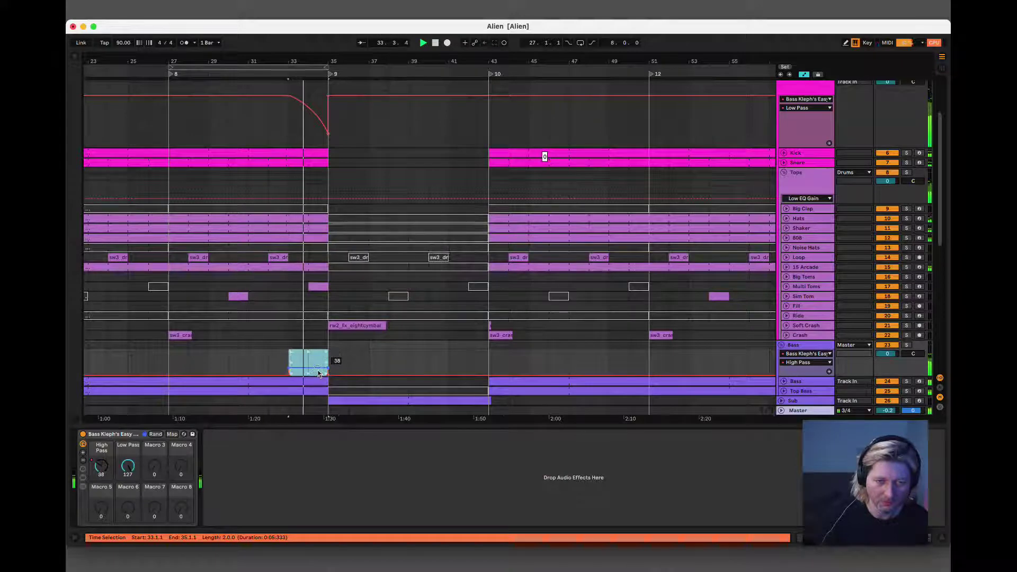
pyautogui.moveTo(293, 363); pyautogui.dragTo(289, 370)
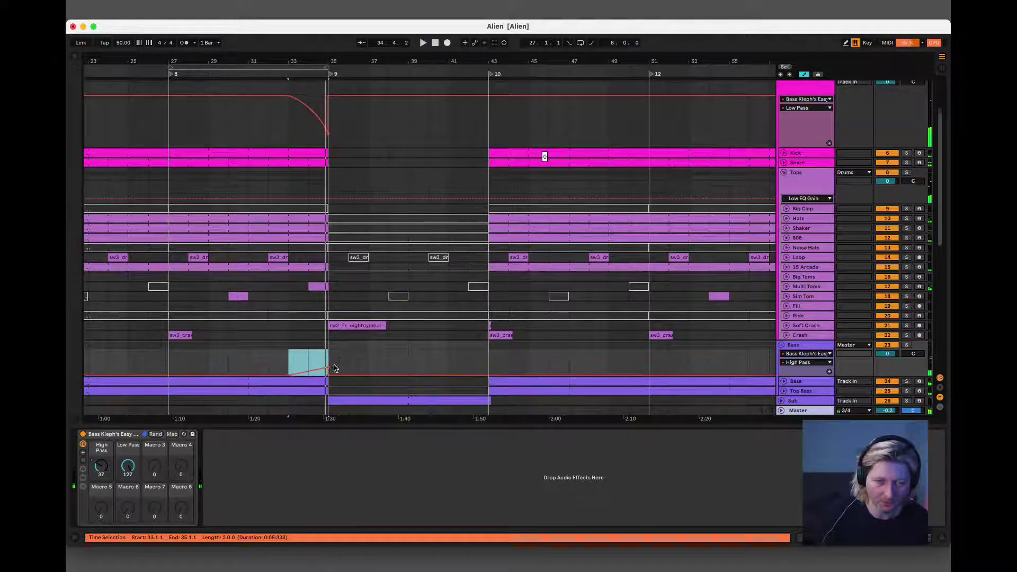
# - Raise the end point of the Bass group's High Pass ramp at bar 35 to above 64 while replaying the transition
pyautogui.click(328, 369)
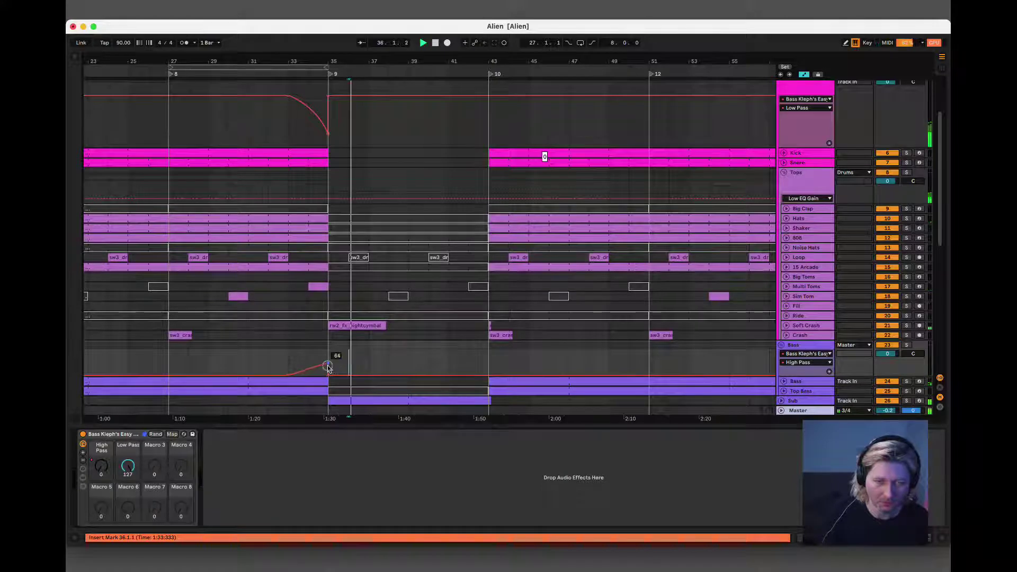
pyautogui.click(291, 364)
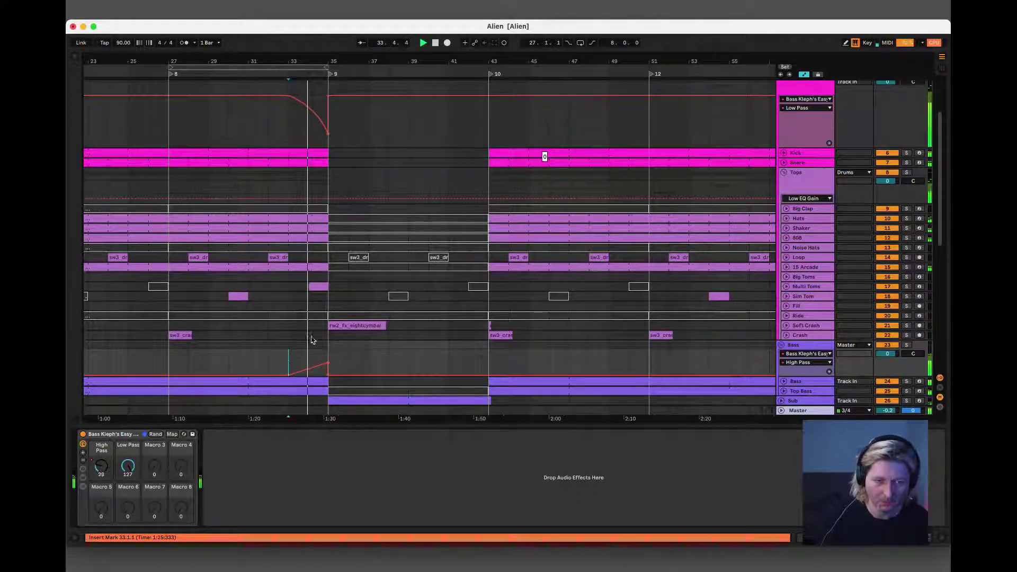
pyautogui.moveTo(329, 364)
pyautogui.moveTo(329, 365); pyautogui.dragTo(328, 362)
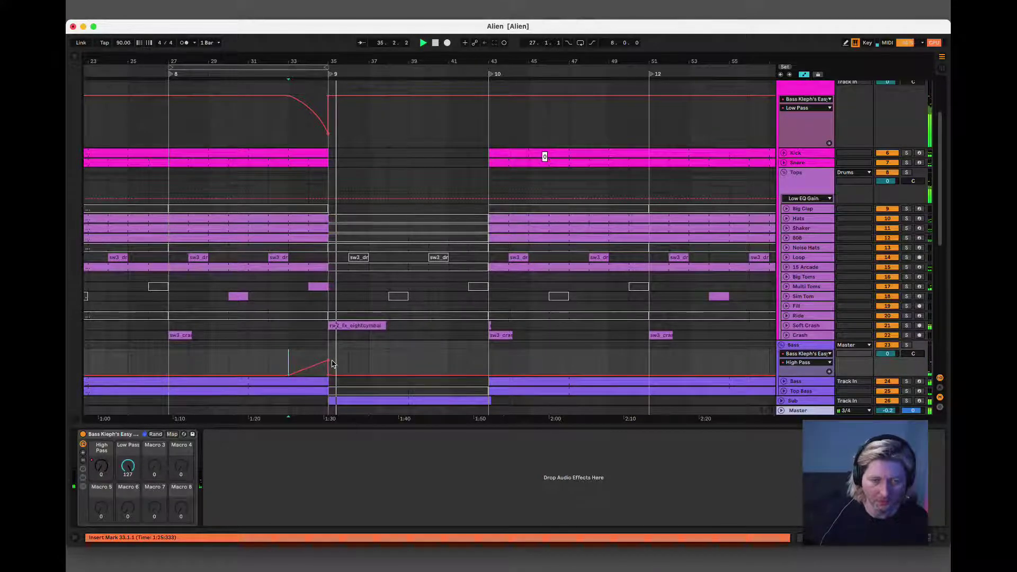
pyautogui.press('space')
# - Unfold the Juno 106 track and examine its device chain and clips around the transition at bar 35
pyautogui.scroll(-1, 334, 362)
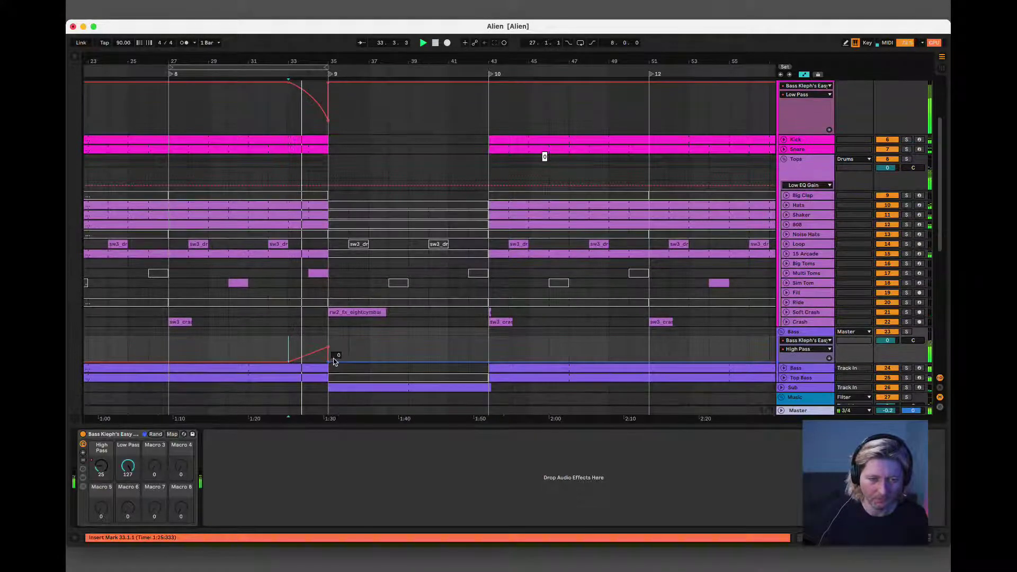
pyautogui.scroll(-10, 335, 362)
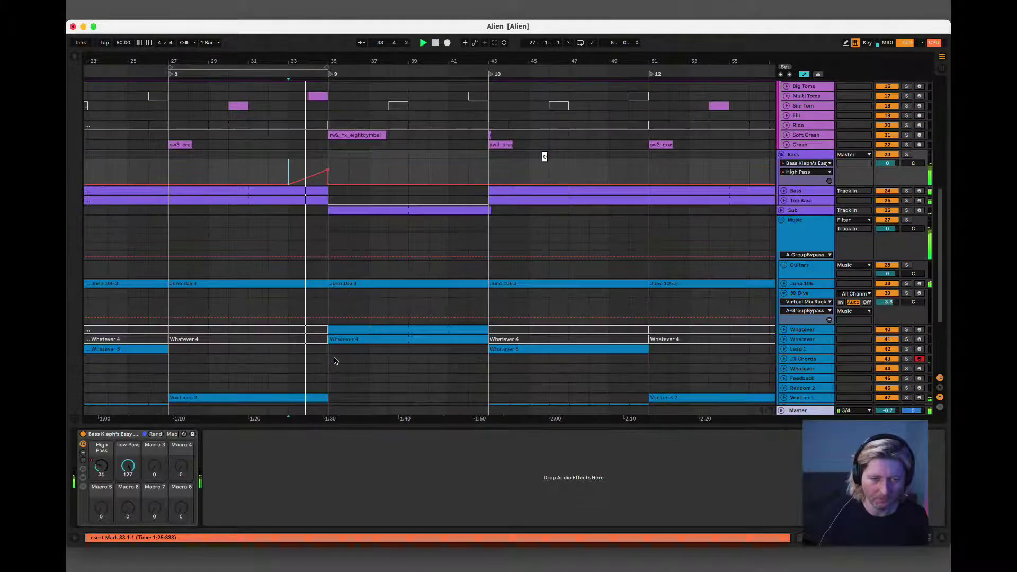
pyautogui.click(820, 284)
pyautogui.click(783, 284)
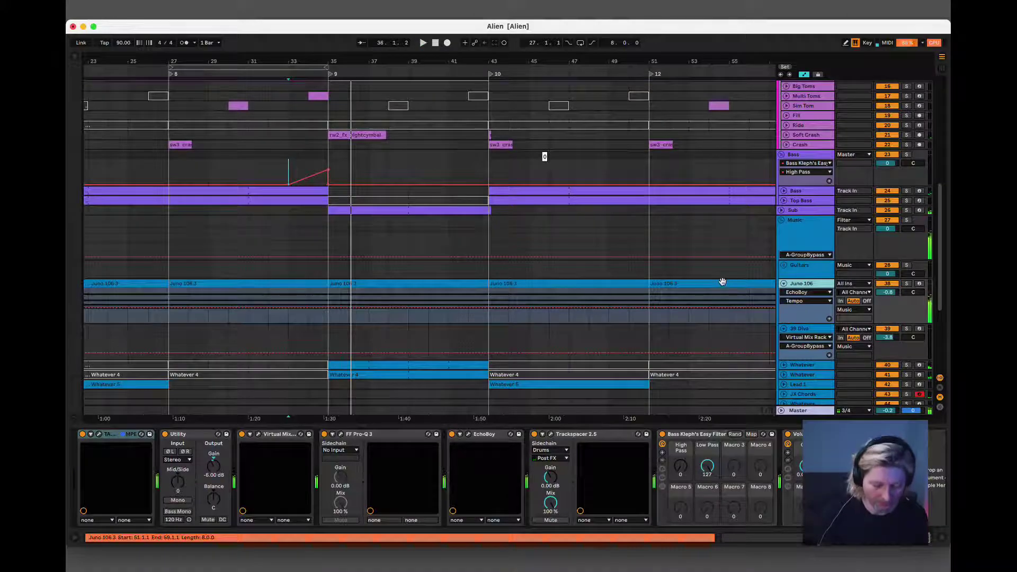
pyautogui.scroll(8, 699, 265)
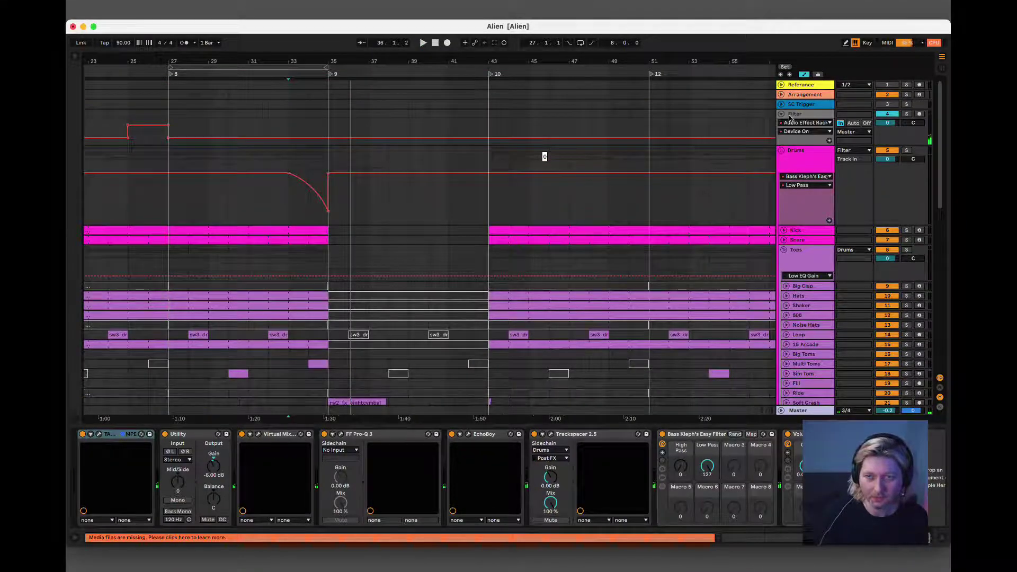
# - Show the Filter track's Fade Away automation and draw a rising ramp on it from bar 33 to bar 35
pyautogui.click(790, 116)
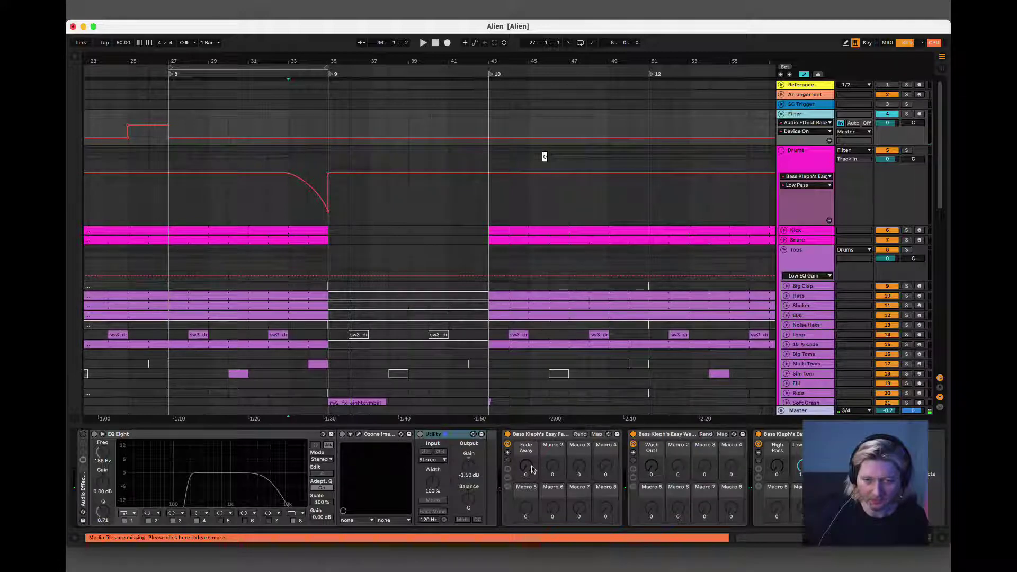
pyautogui.click(281, 214)
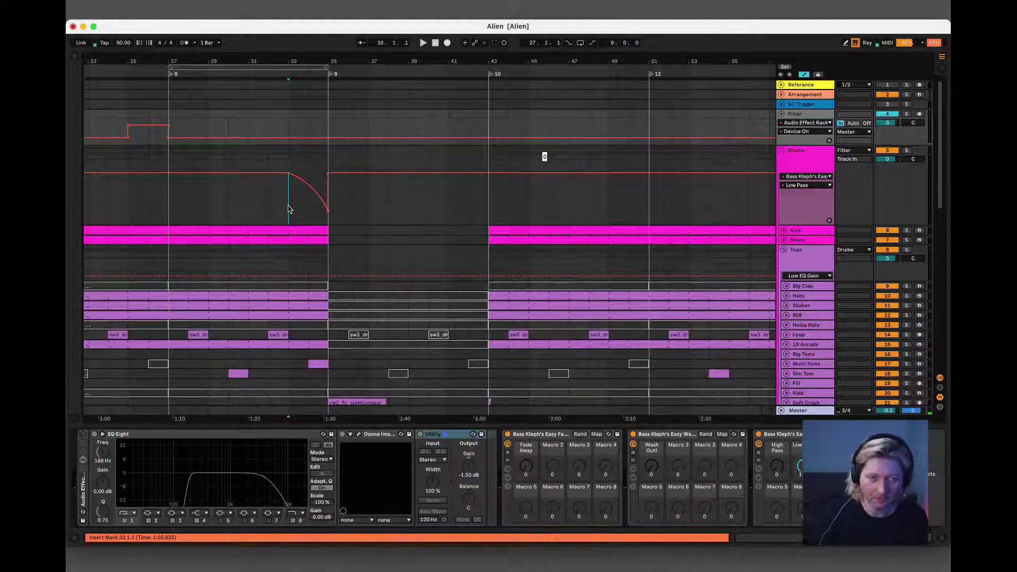
pyautogui.press('space')
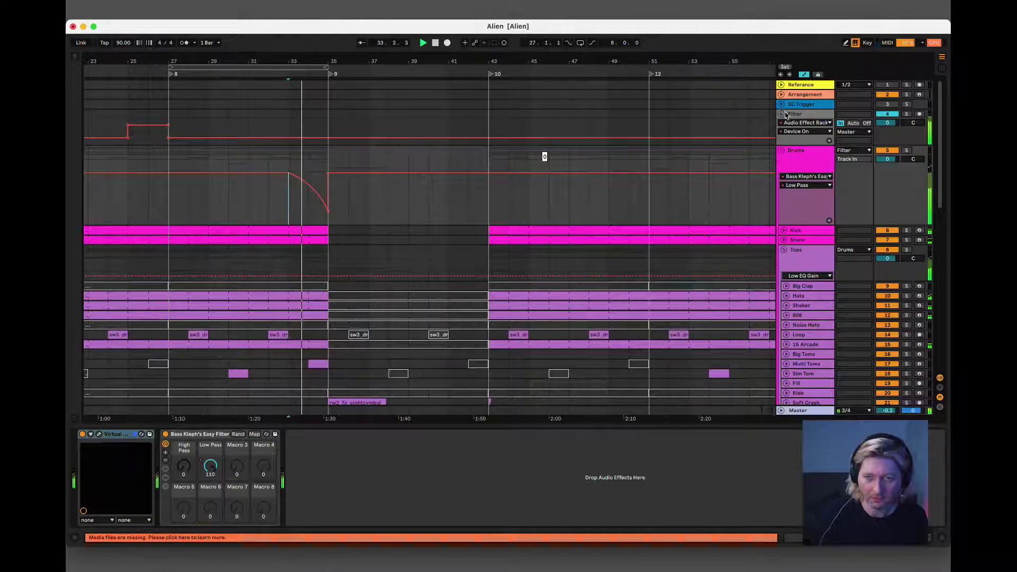
pyautogui.click(815, 144)
pyautogui.click(524, 471)
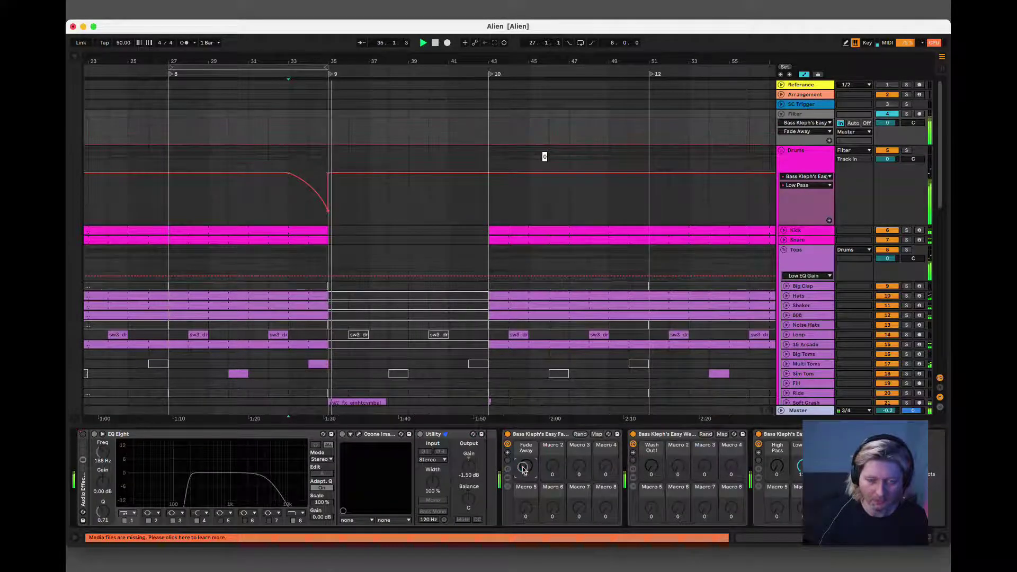
pyautogui.moveTo(523, 470); pyautogui.dragTo(524, 472)
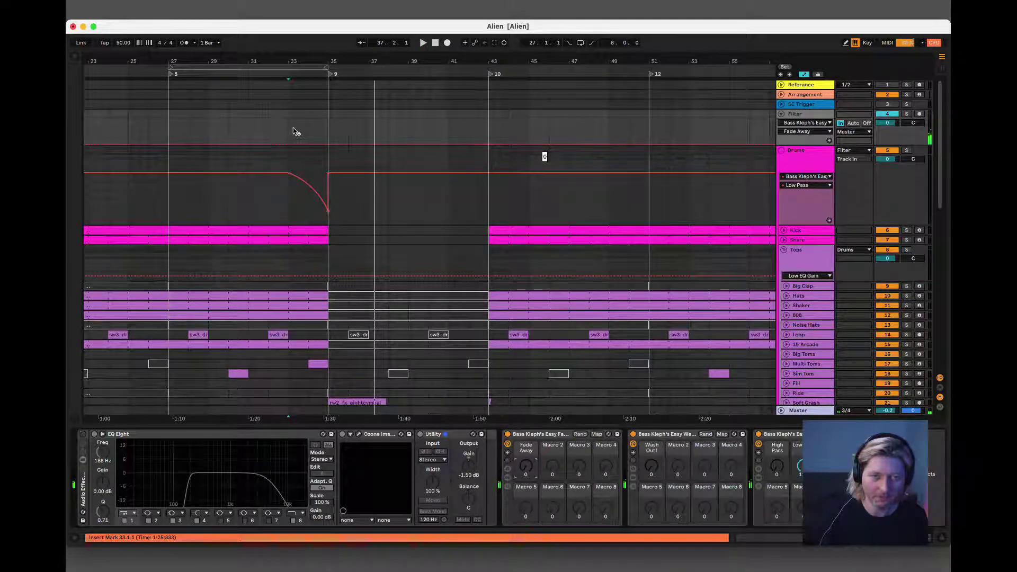
pyautogui.moveTo(288, 113)
pyautogui.mouseDown()
pyautogui.moveTo(322, 120)
pyautogui.moveTo(317, 143)
pyautogui.moveTo(287, 119)
pyautogui.mouseUp()
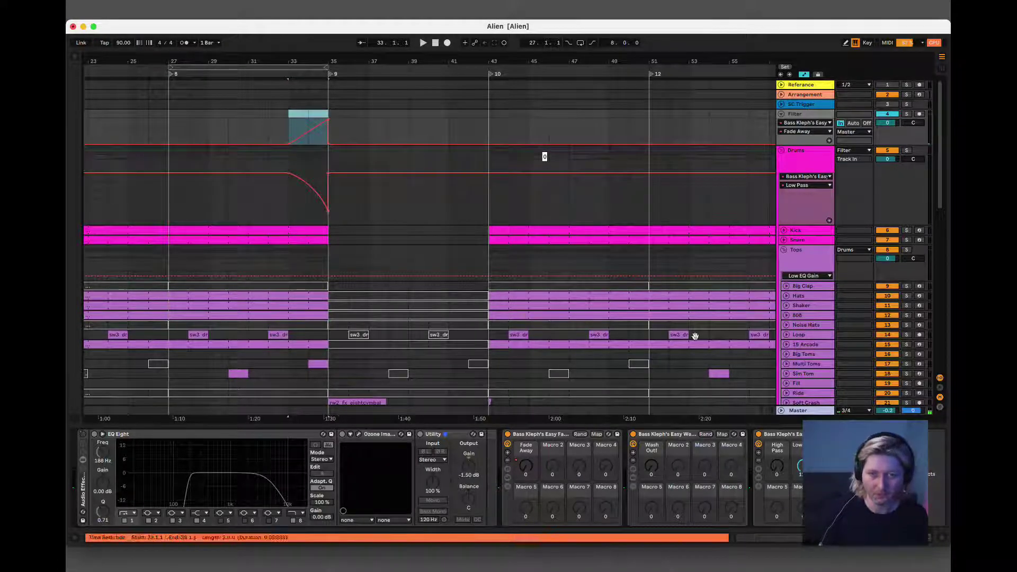
pyautogui.click(945, 540)
# - Move all drum and bass clips from bar 35 onwards two bars later so they start at bar 37
pyautogui.click(416, 479)
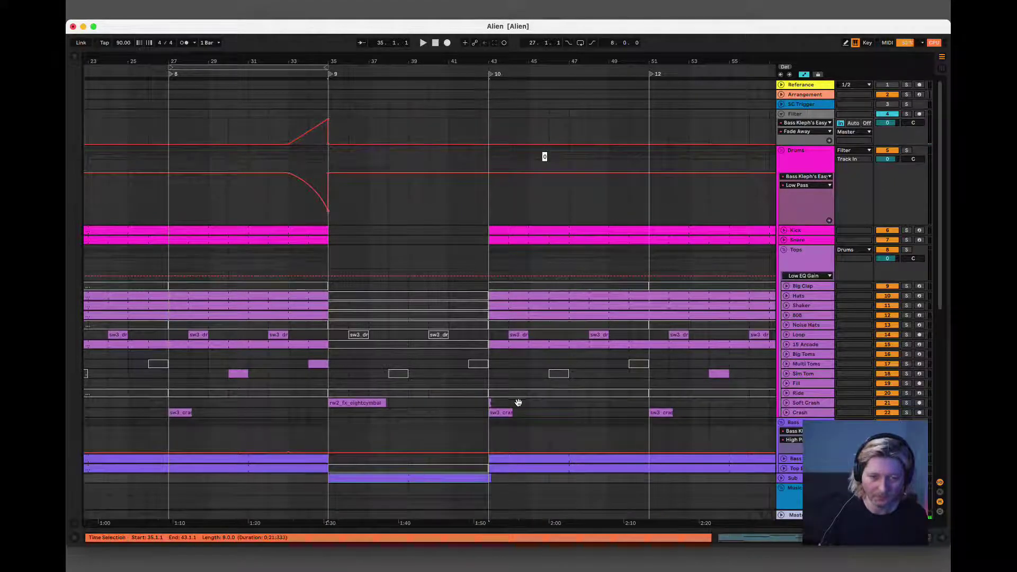
pyautogui.click(491, 480)
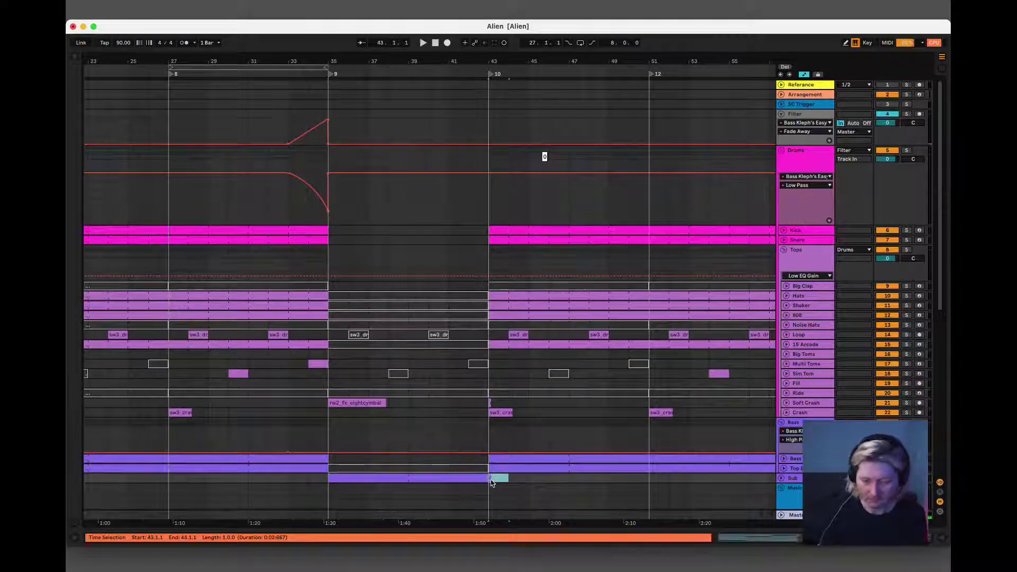
pyautogui.moveTo(416, 71); pyautogui.dragTo(417, 58)
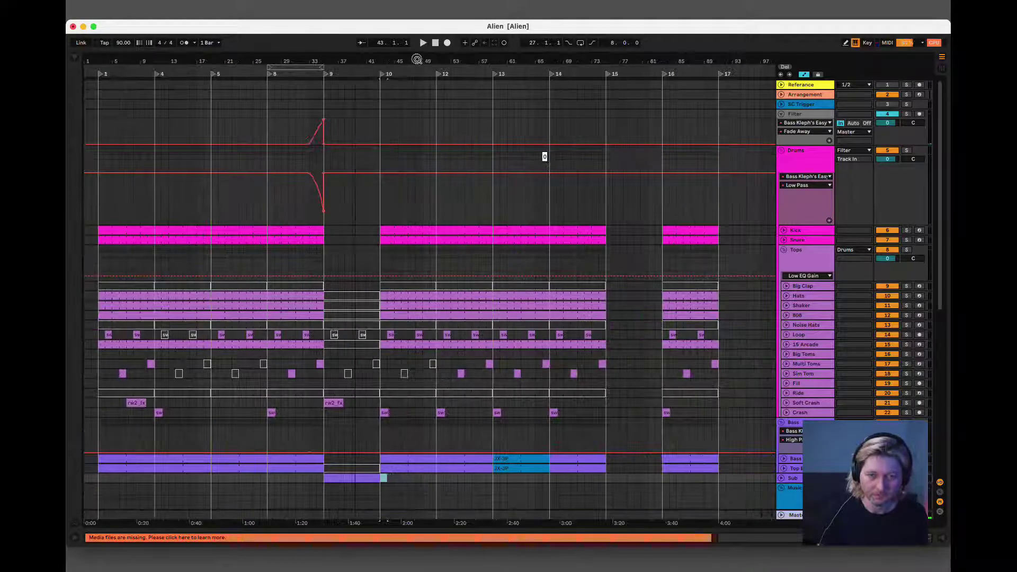
pyautogui.keyDown('shift'); pyautogui.click(683, 232); pyautogui.keyUp('shift')
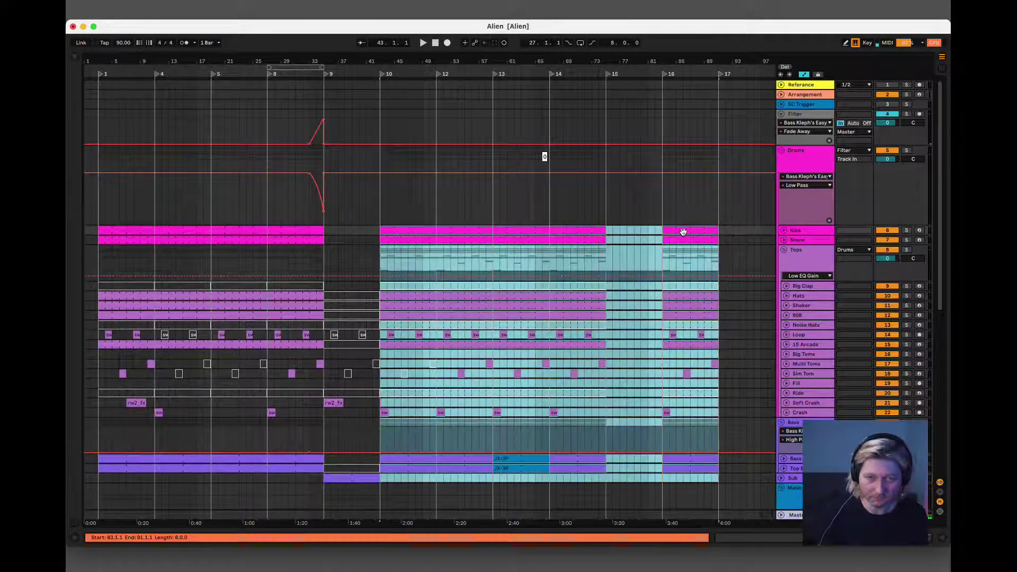
pyautogui.keyDown('shift'); pyautogui.click(332, 479); pyautogui.keyUp('shift')
pyautogui.moveTo(336, 483); pyautogui.dragTo(351, 476)
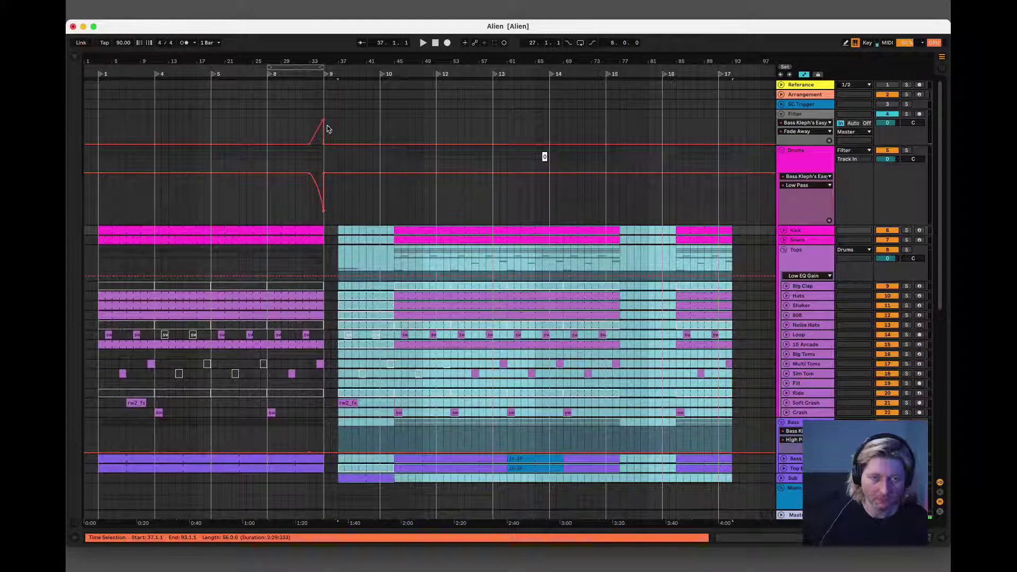
# - Shape the Filter track's Fade Away automation into a curved fall over bars 35 to 37 and play from bar 33
pyautogui.moveTo(326, 136); pyautogui.dragTo(334, 139)
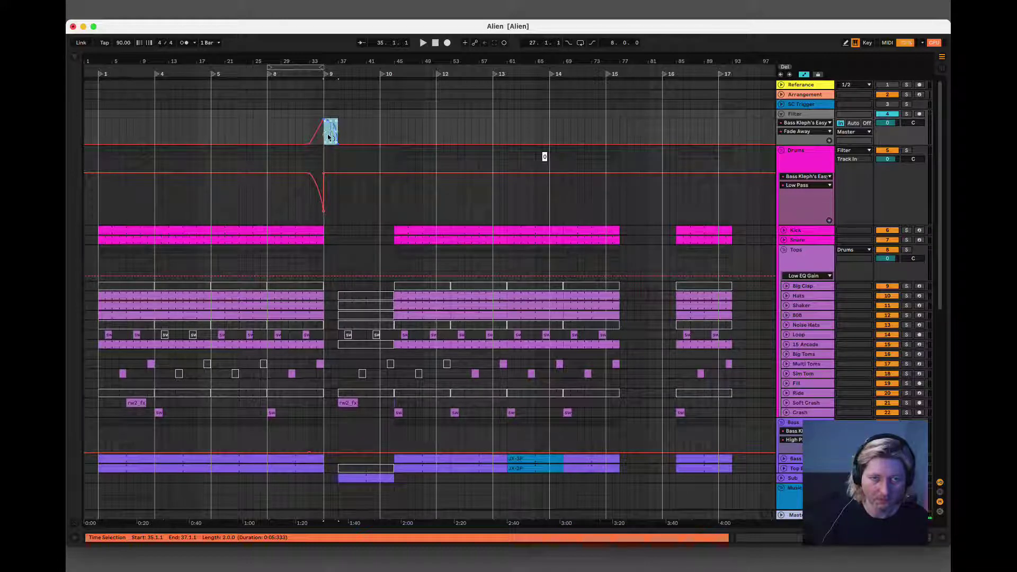
pyautogui.press('space')
pyautogui.click(309, 121)
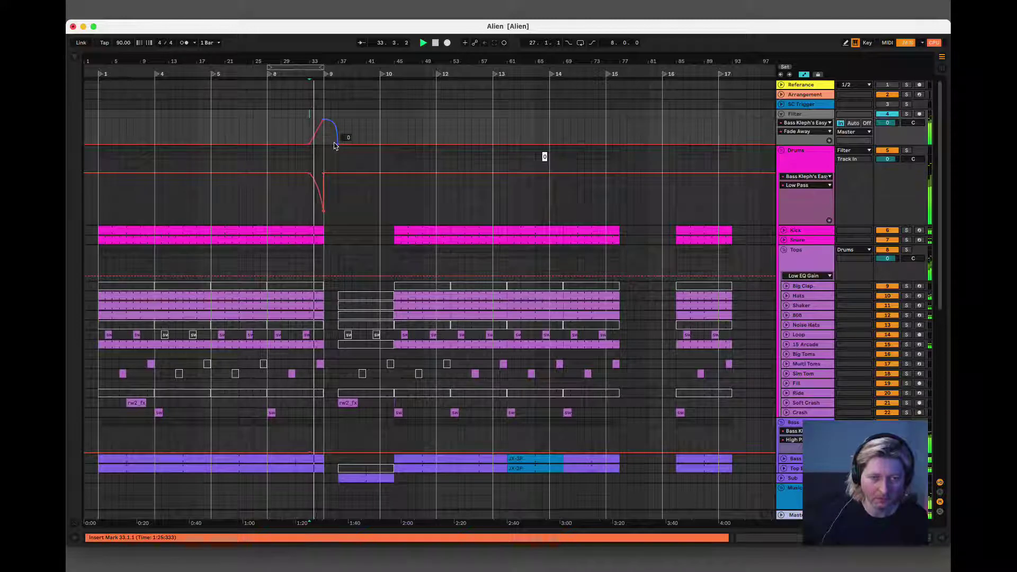
# - Remove the Drums group's Low Pass dip before bar 35 and replay the section from bar 27
pyautogui.moveTo(325, 214)
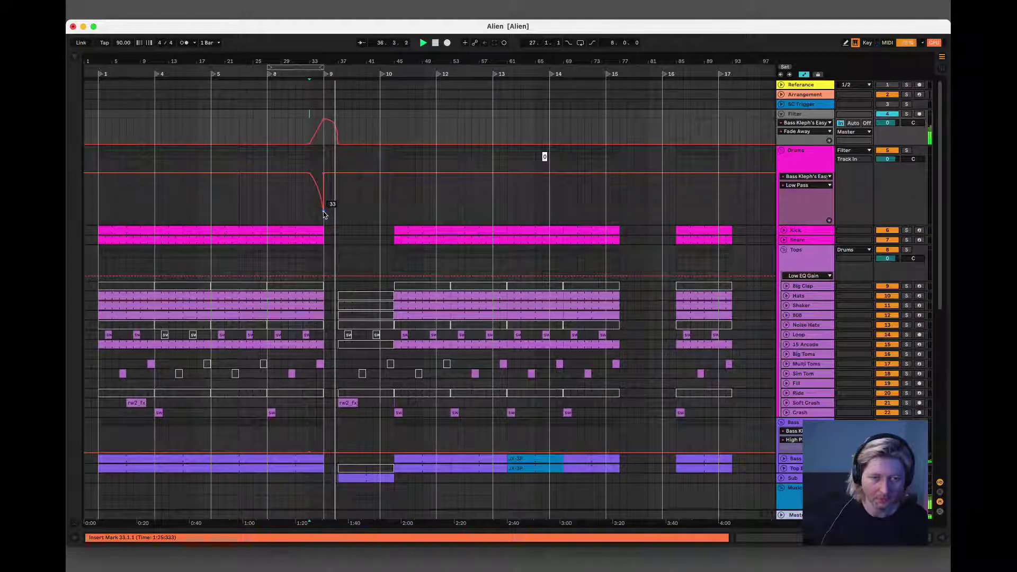
pyautogui.click(324, 211)
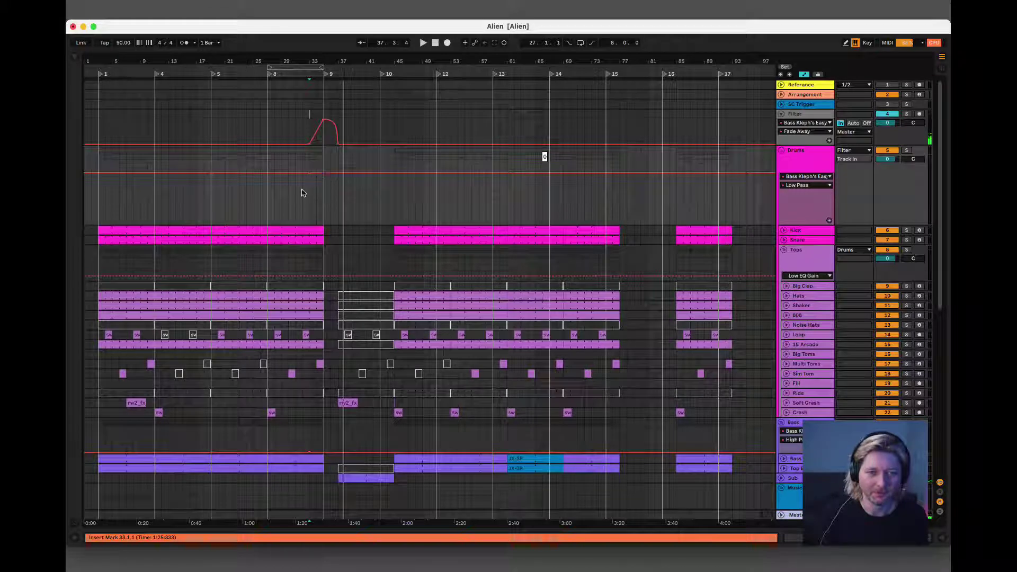
pyautogui.click(273, 232)
pyautogui.press('space')
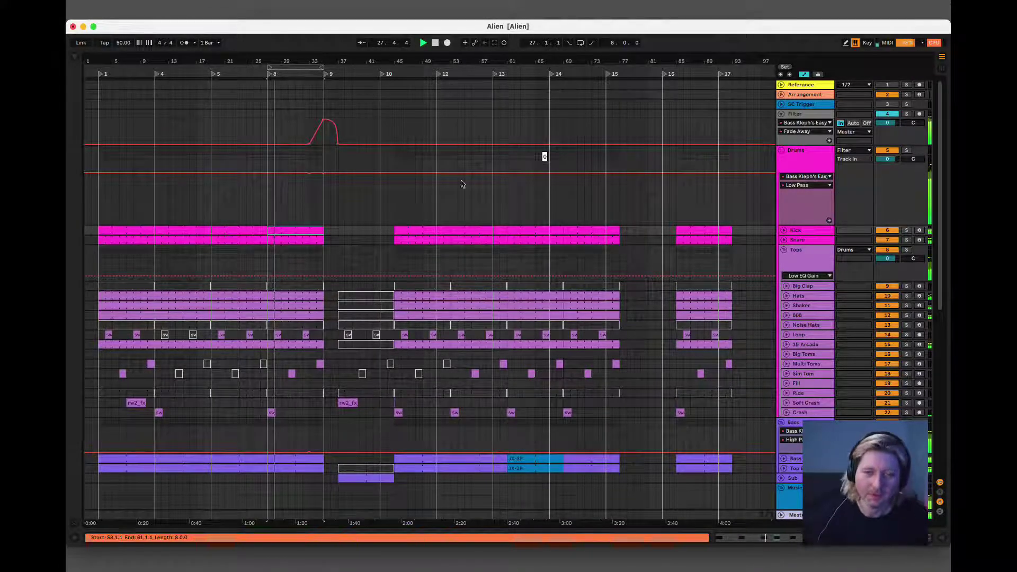
# - Move locators 10, 12, 13, 14, 15 and 16 to bars 37, 45, 53, 61, 69 and 77
pyautogui.moveTo(383, 74); pyautogui.dragTo(338, 88)
pyautogui.moveTo(437, 77); pyautogui.dragTo(397, 80)
pyautogui.moveTo(494, 76); pyautogui.dragTo(451, 83)
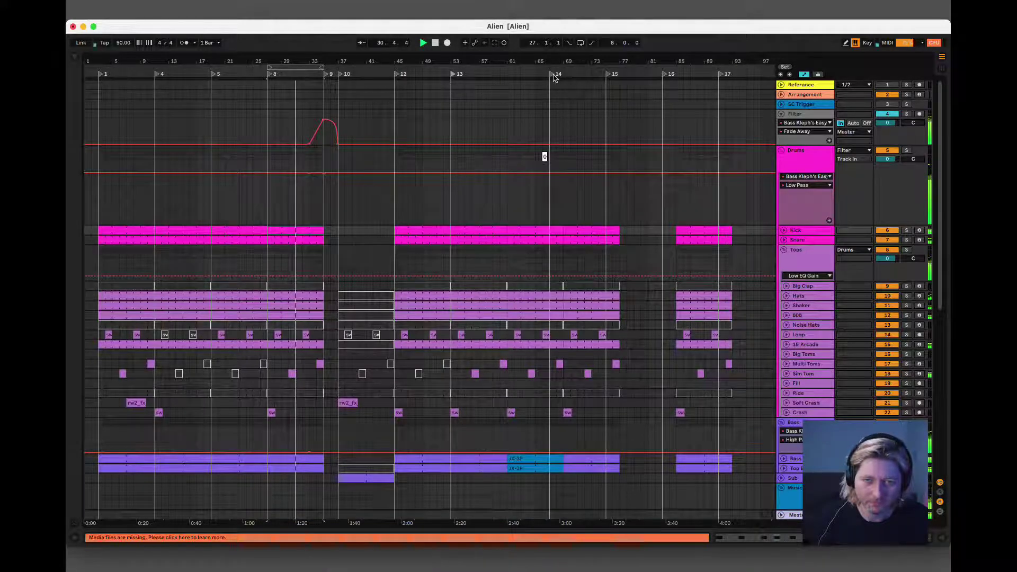
pyautogui.moveTo(543, 77); pyautogui.dragTo(508, 84)
pyautogui.moveTo(609, 74); pyautogui.dragTo(567, 82)
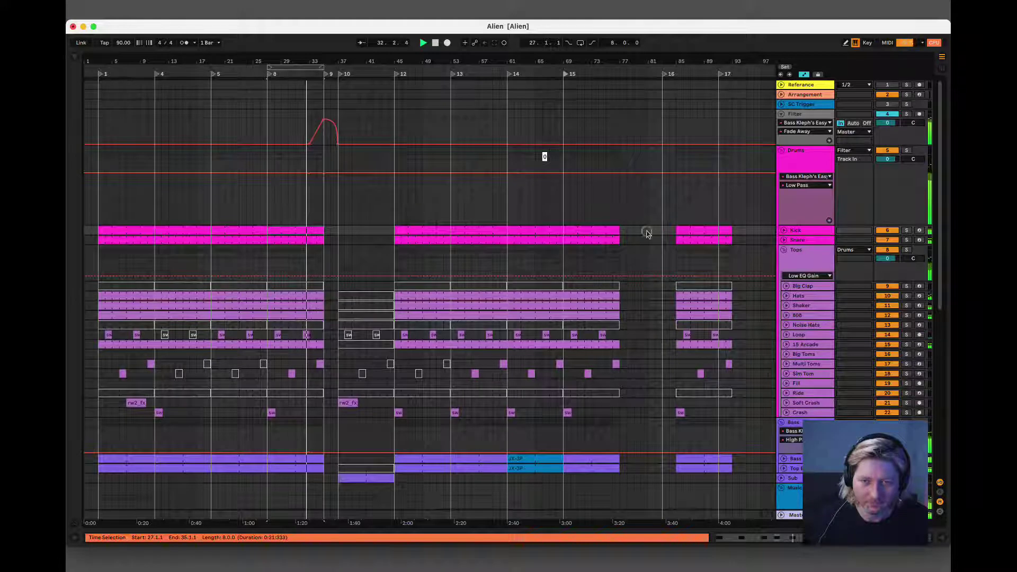
pyautogui.moveTo(669, 78); pyautogui.dragTo(623, 98)
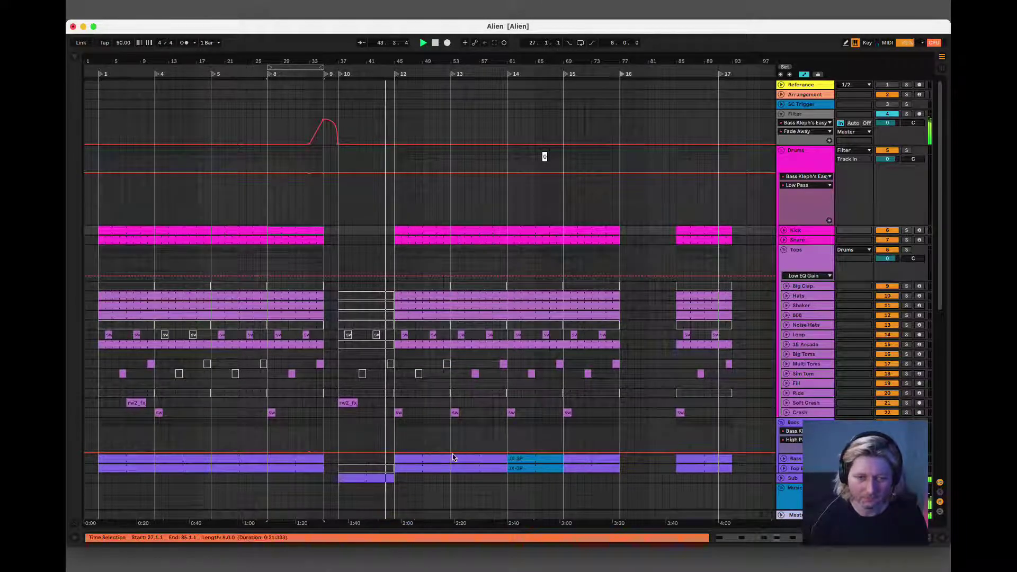
# - Move all Music group clips from bar 35 onwards two bars later so they start at bar 37
pyautogui.scroll(-1, 432, 451)
pyautogui.scroll(-8, 432, 451)
pyautogui.scroll(-1, 393, 442)
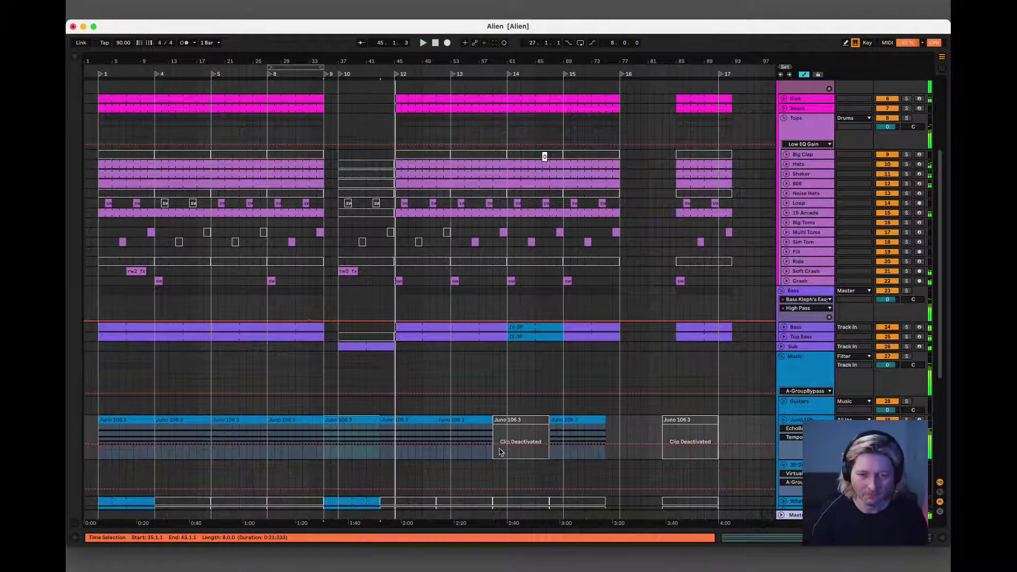
pyautogui.scroll(-12, 680, 429)
pyautogui.keyDown('shift'); pyautogui.click(325, 241); pyautogui.keyUp('shift')
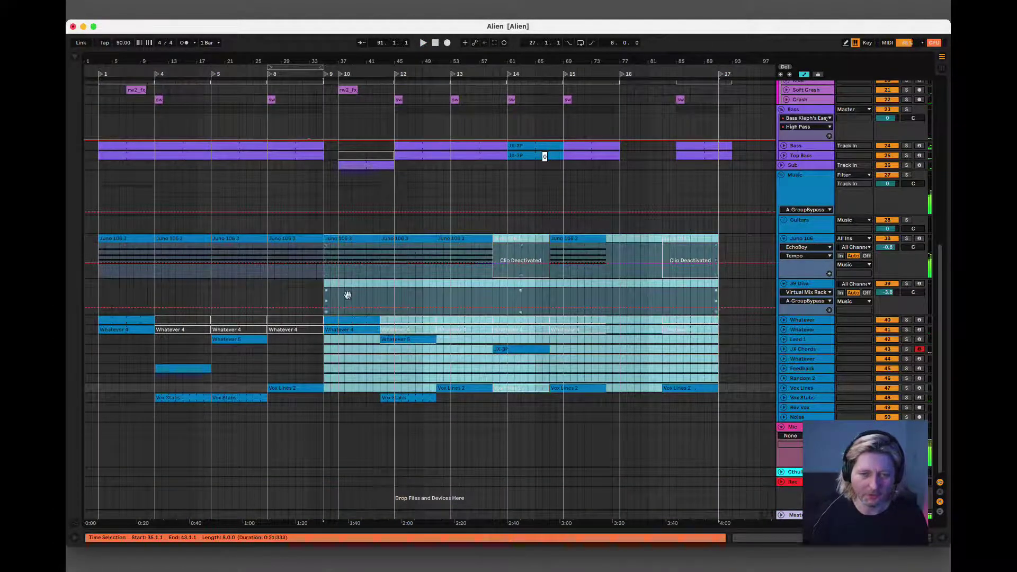
pyautogui.moveTo(344, 240); pyautogui.dragTo(359, 241)
# - Fill bars 35 to 37 on track 41 with the Whatever 4 part and replay the transition from bar 33
pyautogui.click(311, 225)
pyautogui.press('space')
pyautogui.click(360, 351)
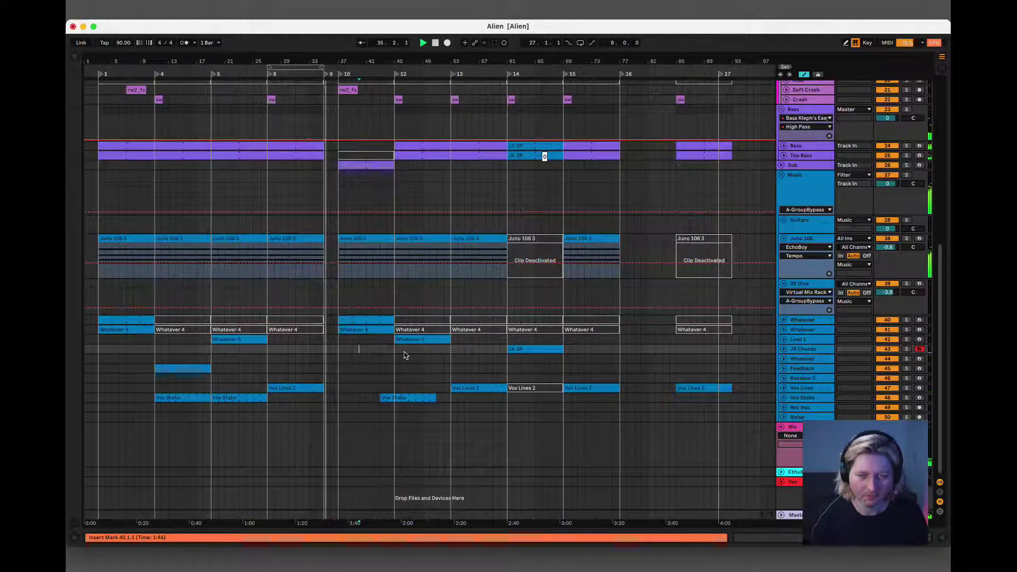
pyautogui.click(343, 333)
pyautogui.moveTo(336, 330); pyautogui.dragTo(329, 336)
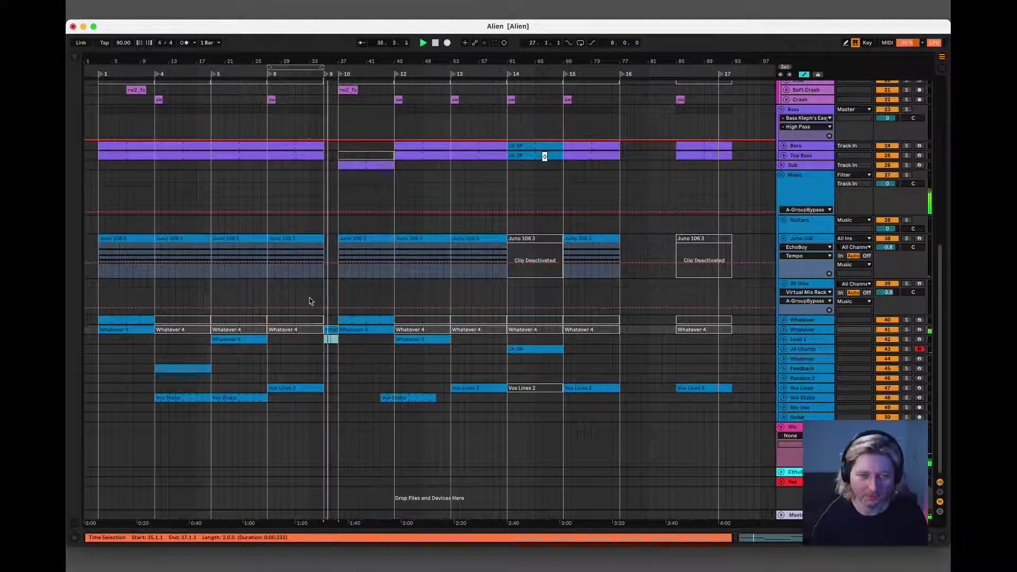
pyautogui.click(343, 321)
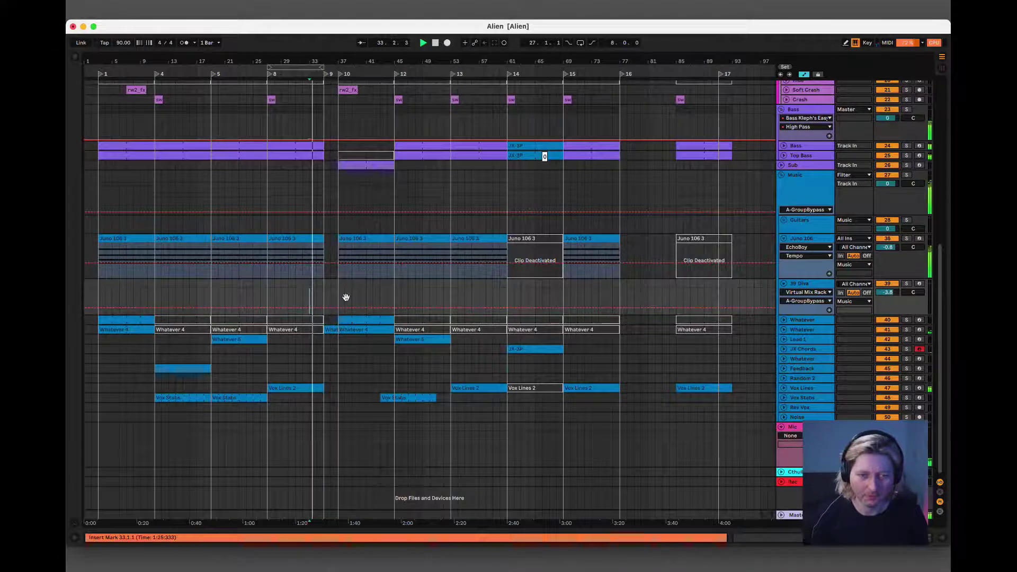
pyautogui.click(333, 246)
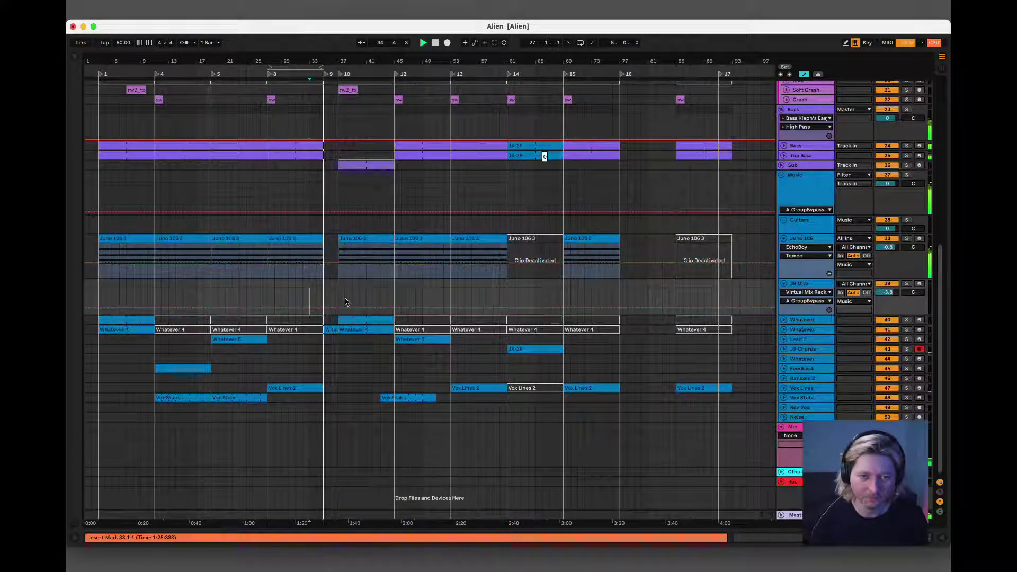
# - Fill bars 35 to 37 with the Juno 106 3 part and extend track 40's Whatever clip back to bar 35
pyautogui.click(343, 240)
pyautogui.moveTo(332, 241); pyautogui.dragTo(326, 240)
pyautogui.press('space')
pyautogui.press('space')
pyautogui.moveTo(339, 320); pyautogui.dragTo(327, 320)
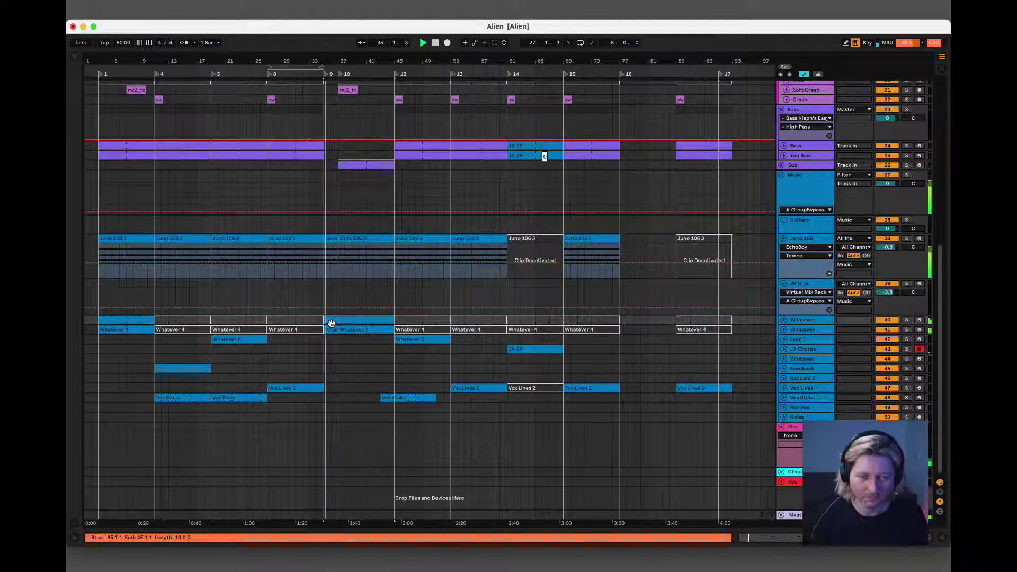
# - Select bars 35 to 37 on the music tracks and examine the drum, bass and music parts around the transition during playback
pyautogui.click(329, 331)
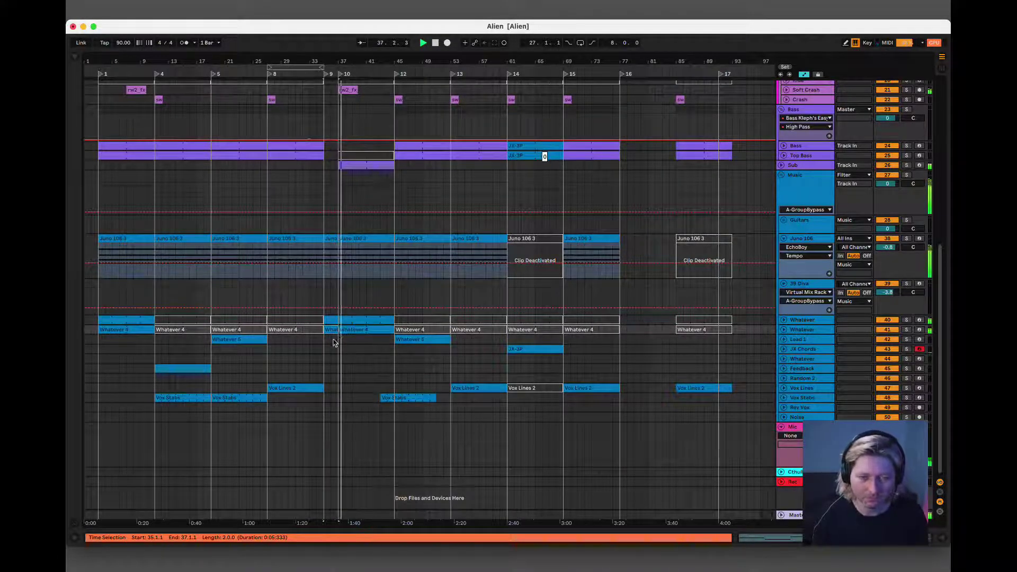
pyautogui.click(334, 242)
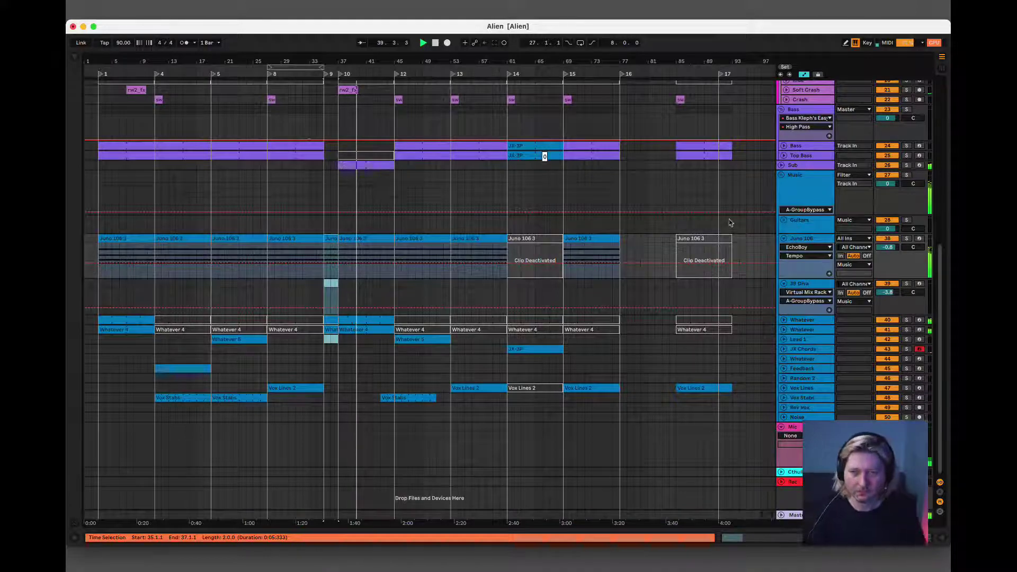
pyautogui.scroll(5, 318, 201)
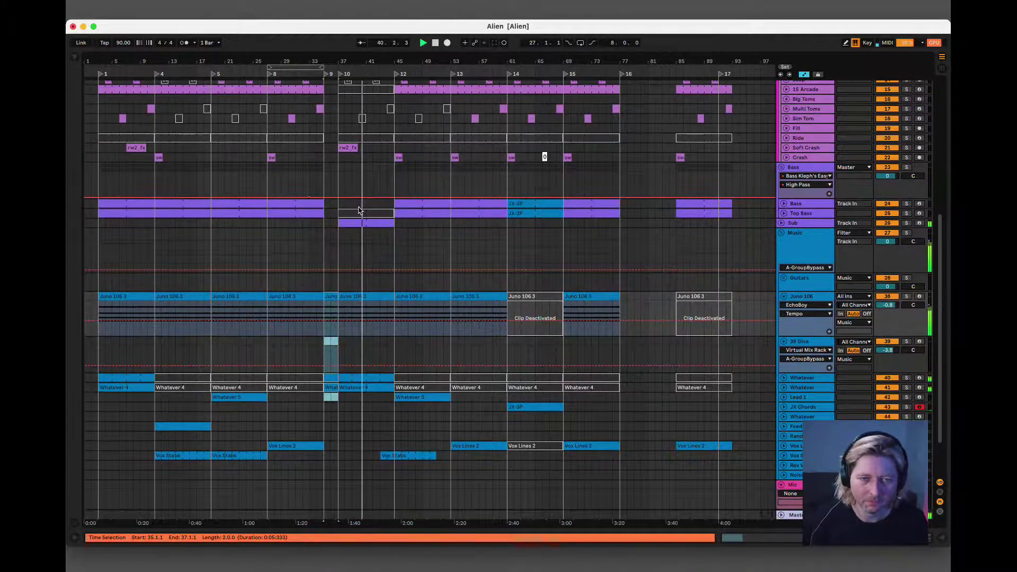
pyautogui.scroll(5, 358, 211)
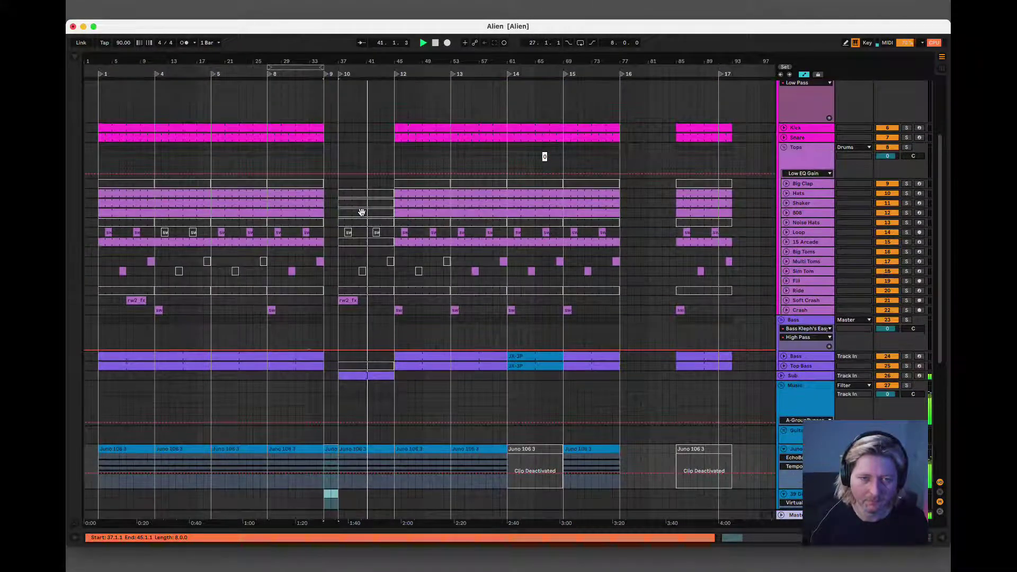
pyautogui.scroll(2, 362, 213)
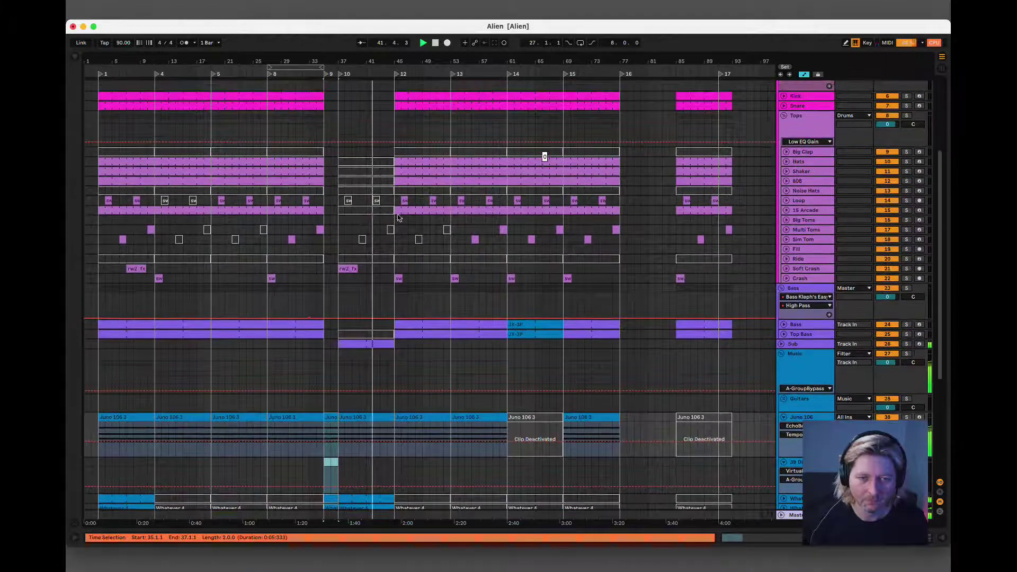
pyautogui.scroll(-10, 411, 237)
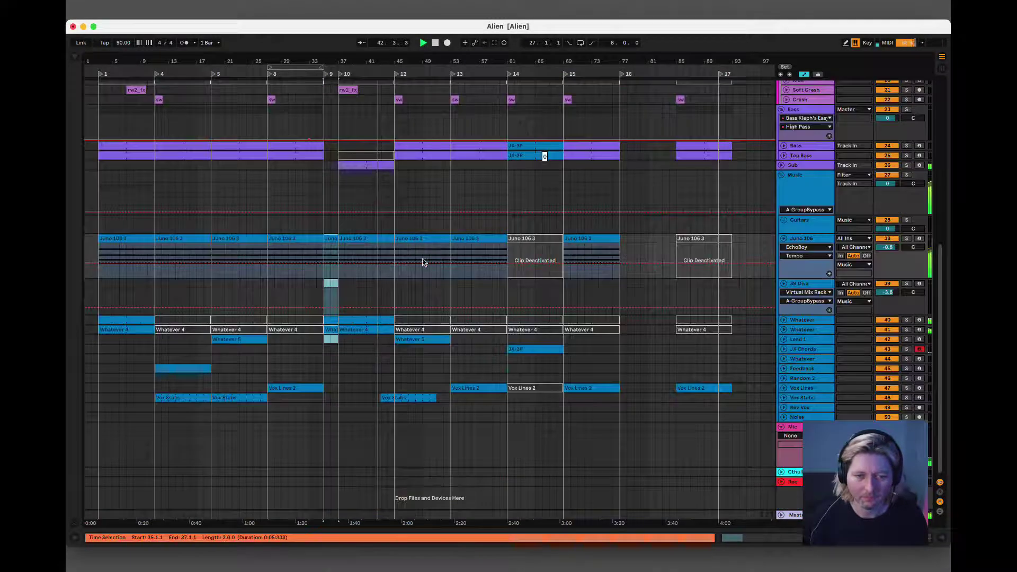
pyautogui.scroll(6, 431, 274)
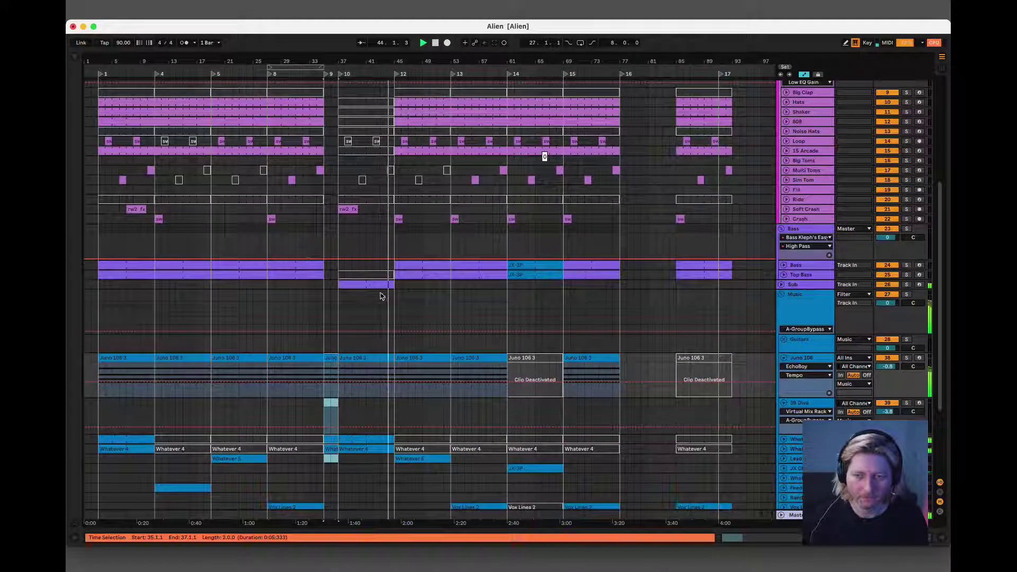
# - Trim the start of the Sub clip to bar 41 and replay the transition
pyautogui.moveTo(341, 285); pyautogui.dragTo(365, 277)
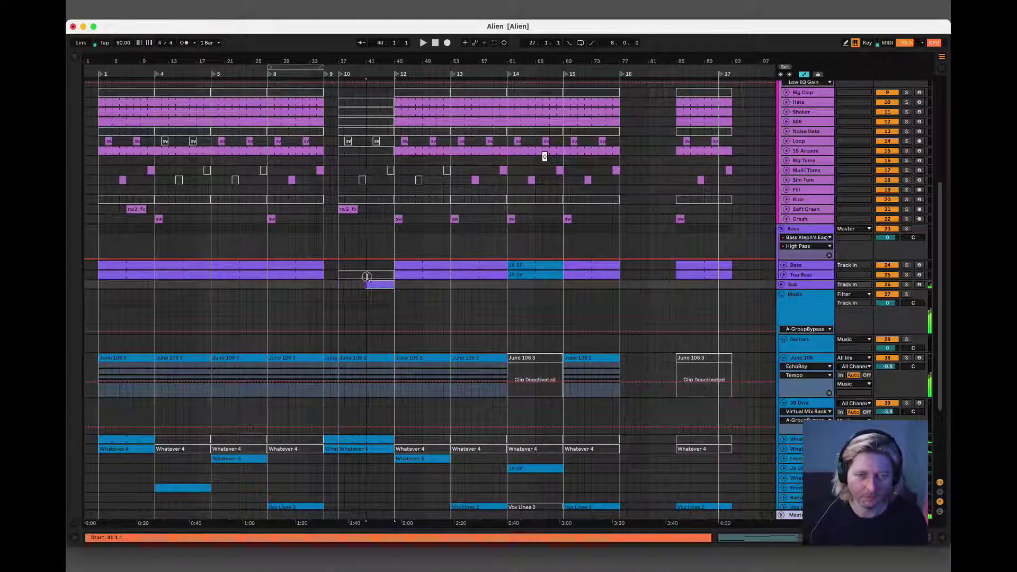
pyautogui.click(318, 291)
pyautogui.press('space')
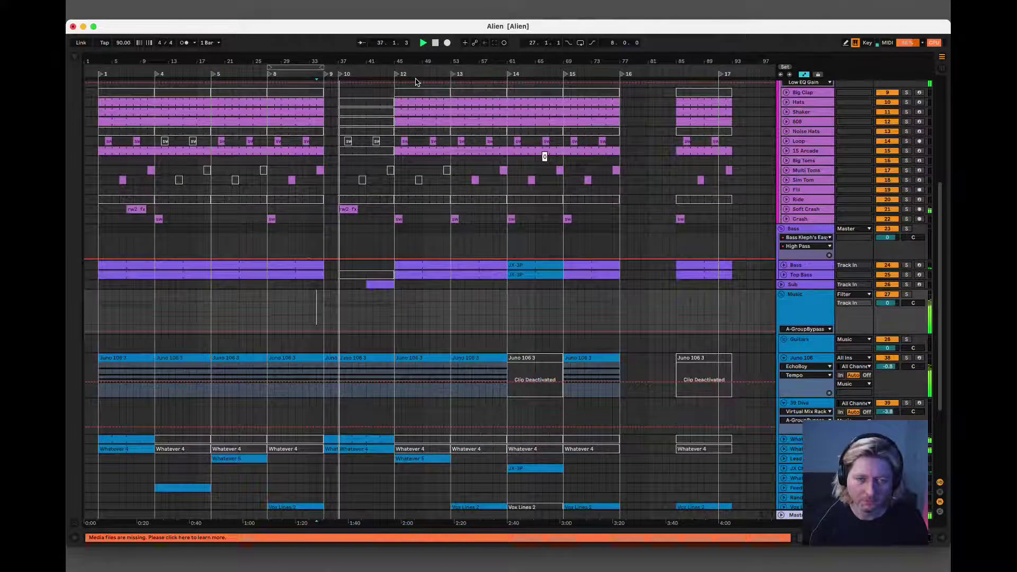
# - Extend the start of the Sub clip back to bar 37 and replay the breakdown from there
pyautogui.scroll(-1, 376, 223)
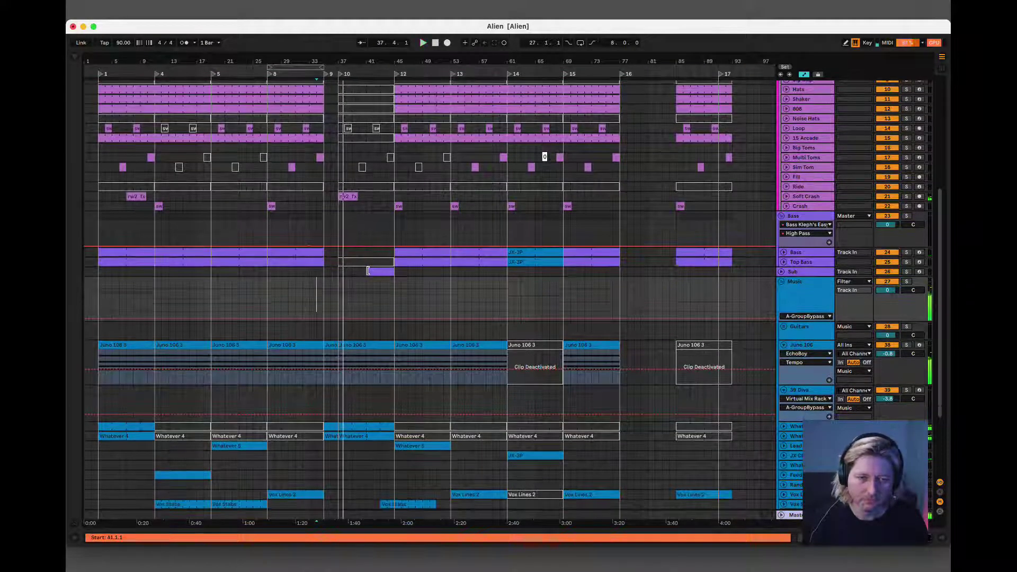
pyautogui.moveTo(368, 271); pyautogui.dragTo(338, 271)
pyautogui.press('space')
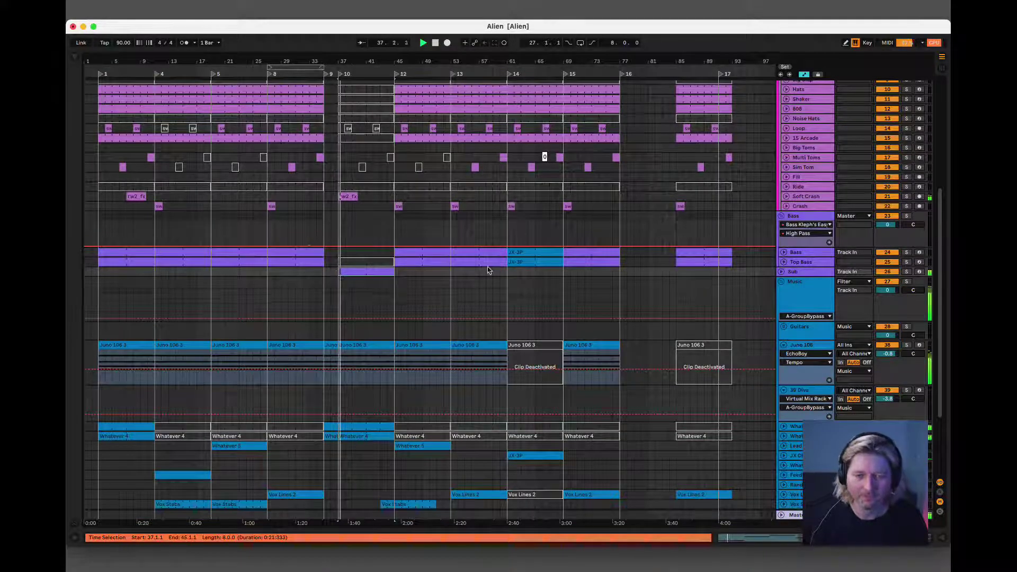
pyautogui.scroll(5, 418, 254)
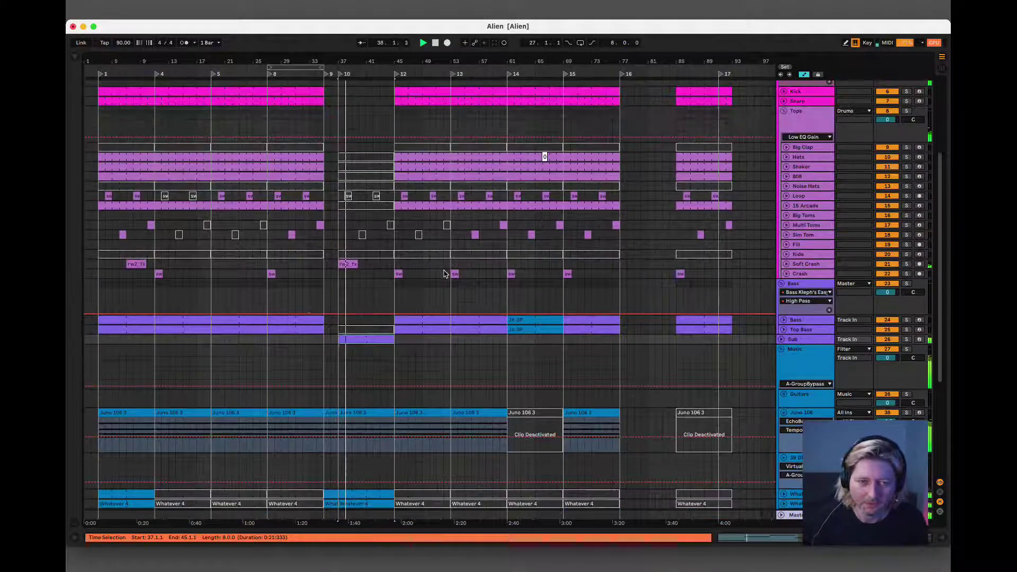
pyautogui.scroll(1, 424, 339)
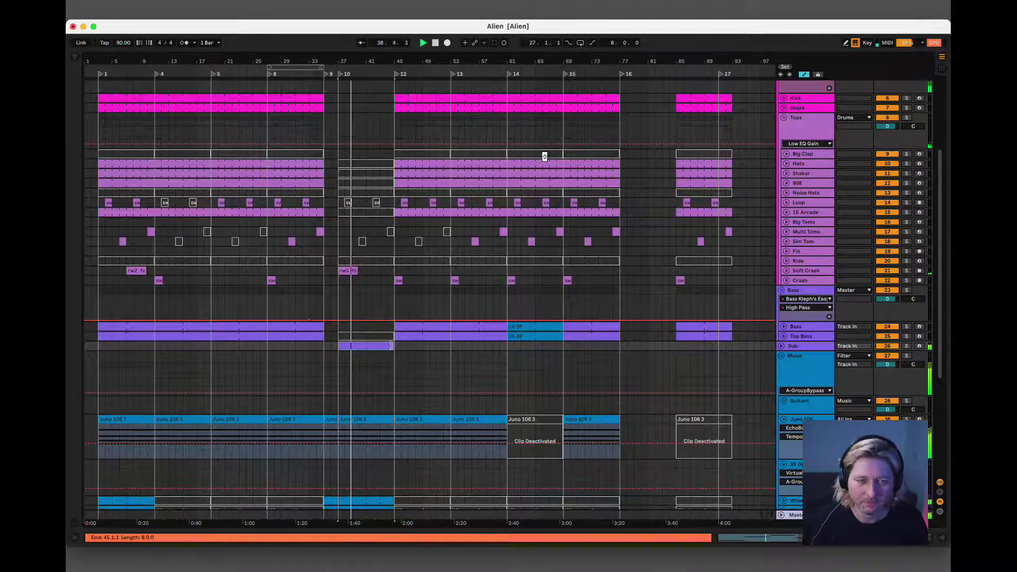
# - Adjust the Vox Stabs clip so that it spans bars 45 to 53
pyautogui.scroll(-5, 371, 340)
pyautogui.scroll(-4, 373, 340)
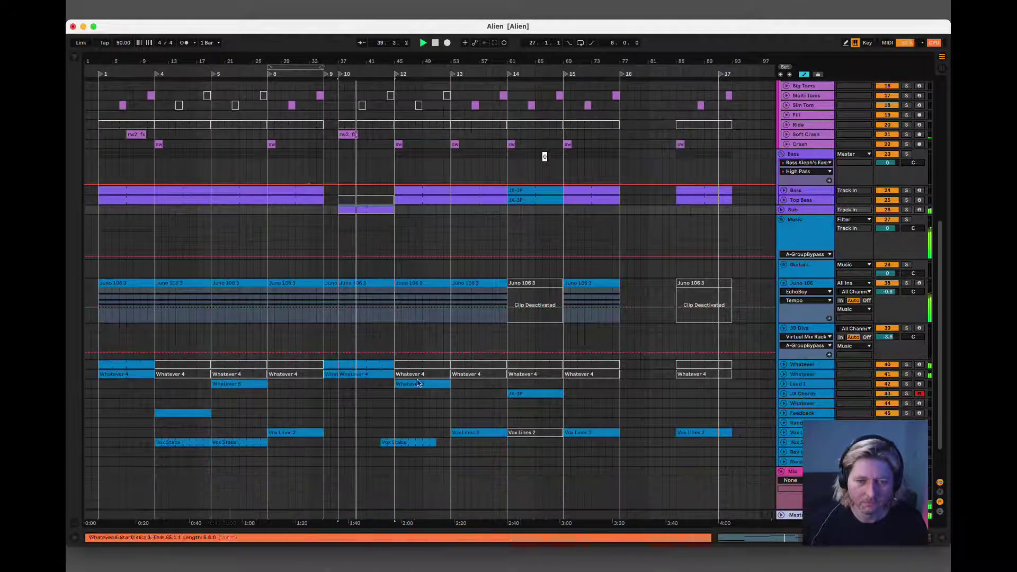
pyautogui.click(409, 443)
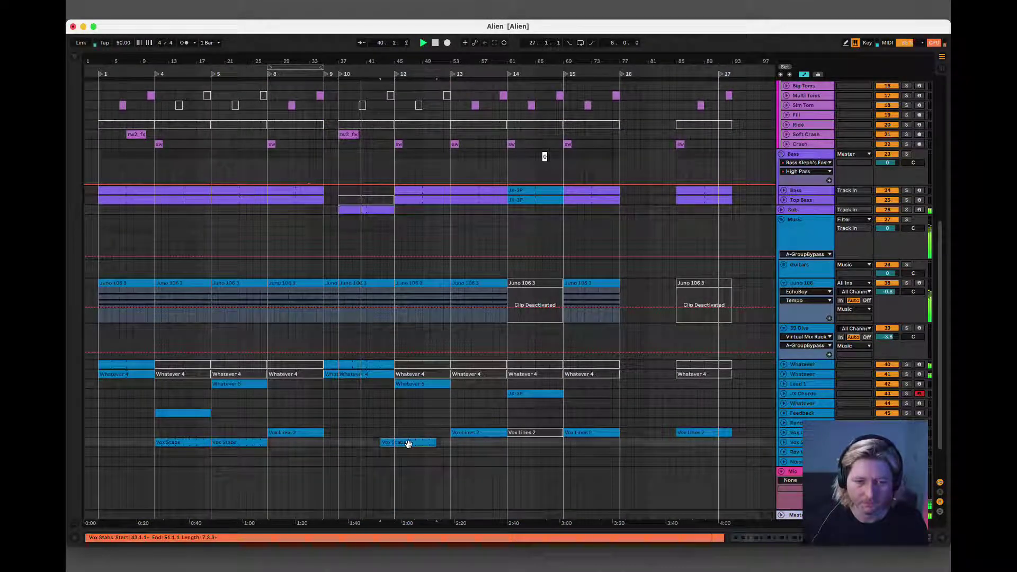
pyautogui.moveTo(428, 442); pyautogui.dragTo(414, 451)
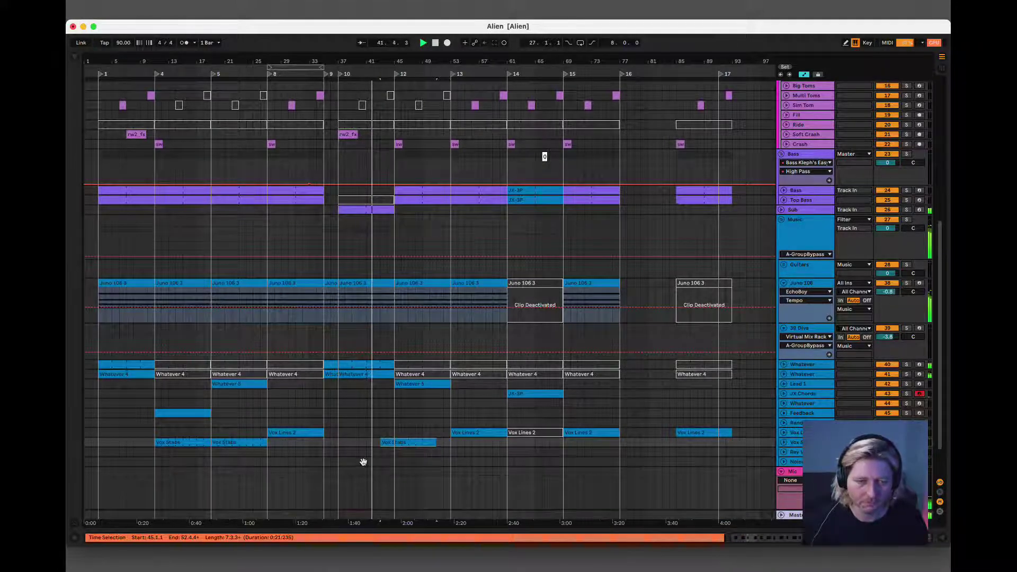
pyautogui.click(414, 448)
pyautogui.moveTo(423, 448); pyautogui.dragTo(423, 442)
pyautogui.scroll(1, 593, 408)
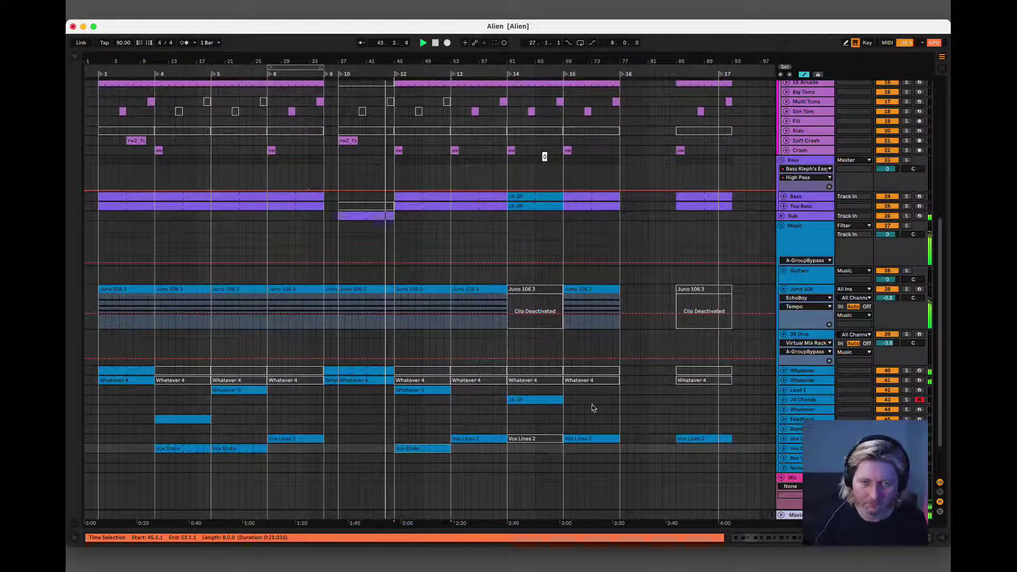
# - Collapse the Juno 106 track and check the lead, vocal and drum clips from bar 45 onward during playback
pyautogui.click(784, 289)
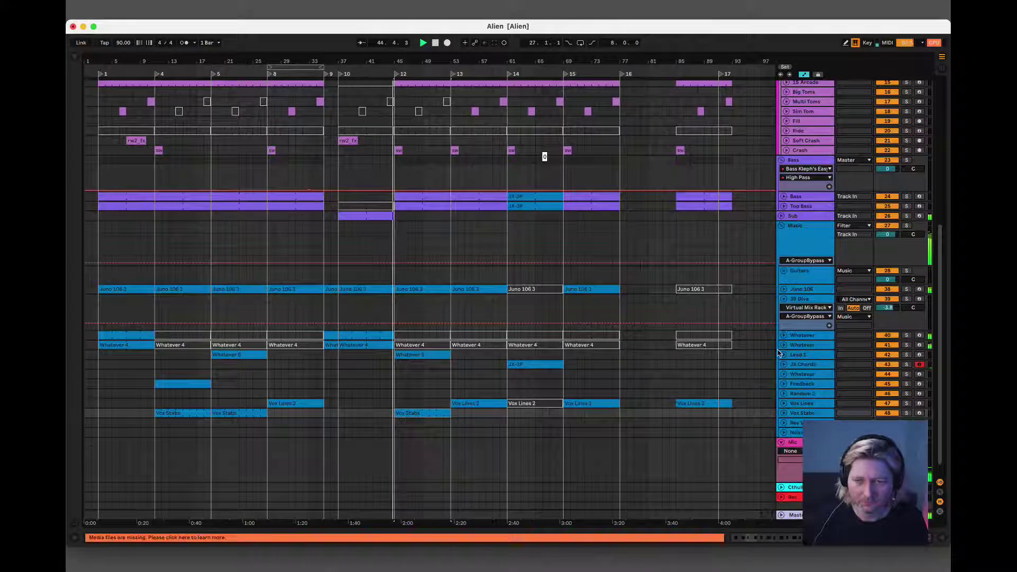
pyautogui.moveTo(414, 356); pyautogui.dragTo(416, 347)
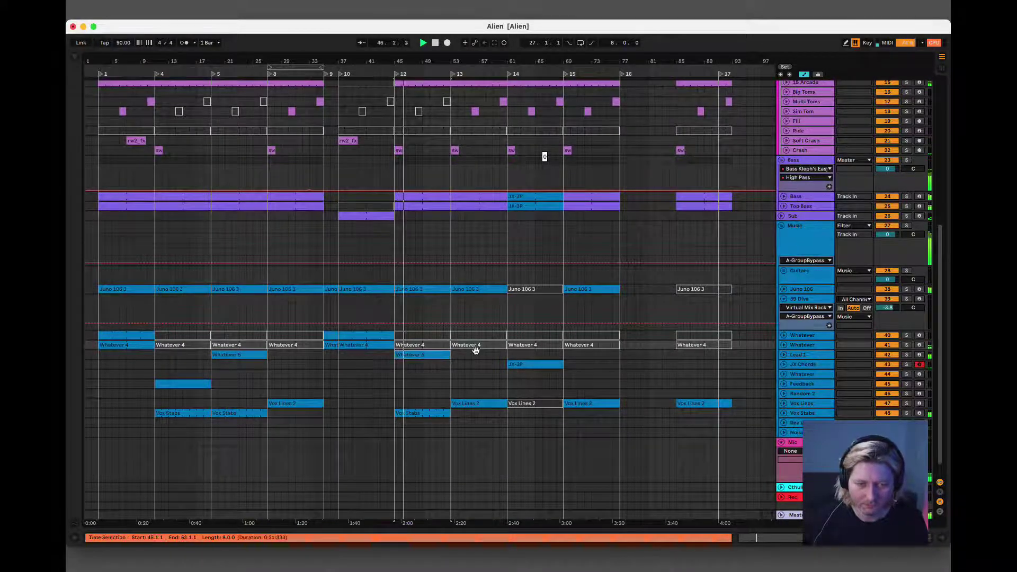
pyautogui.scroll(5, 497, 266)
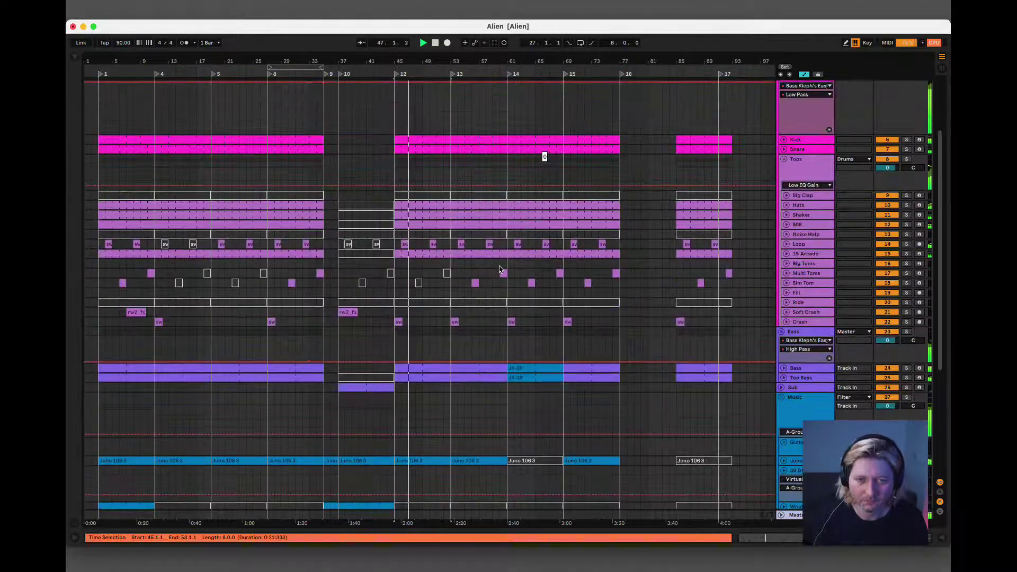
pyautogui.scroll(1, 504, 255)
pyautogui.scroll(-4, 503, 255)
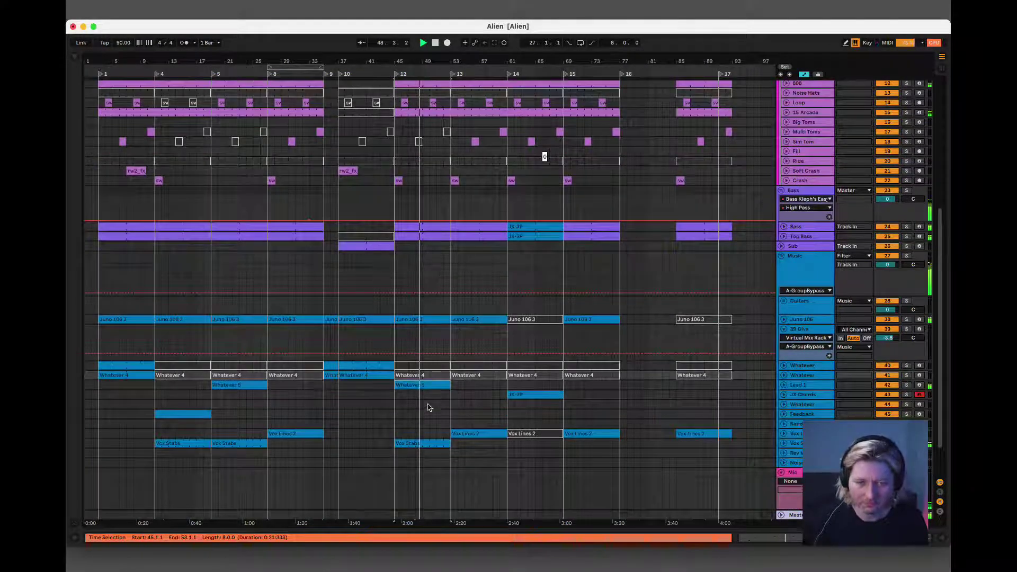
pyautogui.click(486, 434)
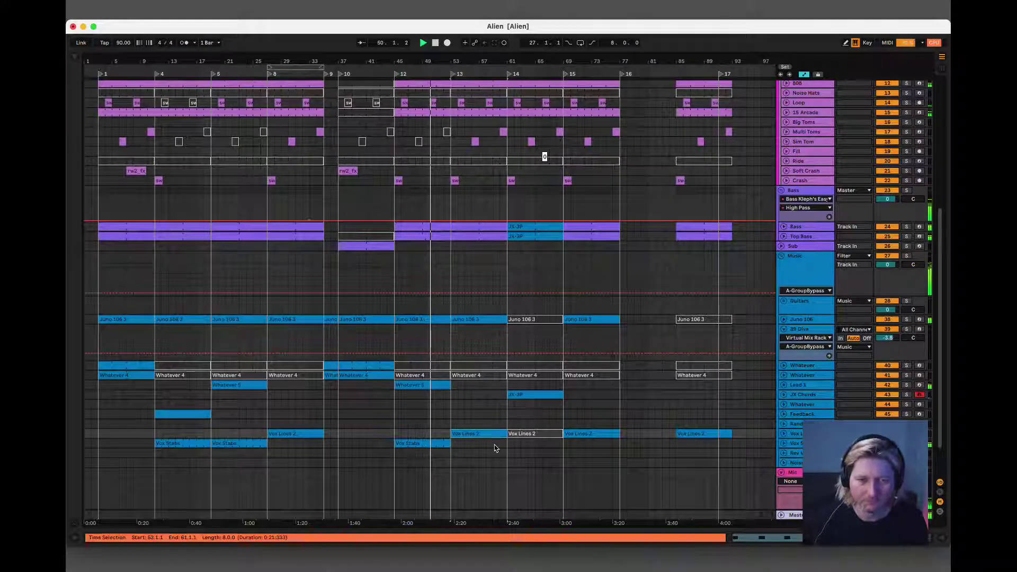
pyautogui.click(480, 434)
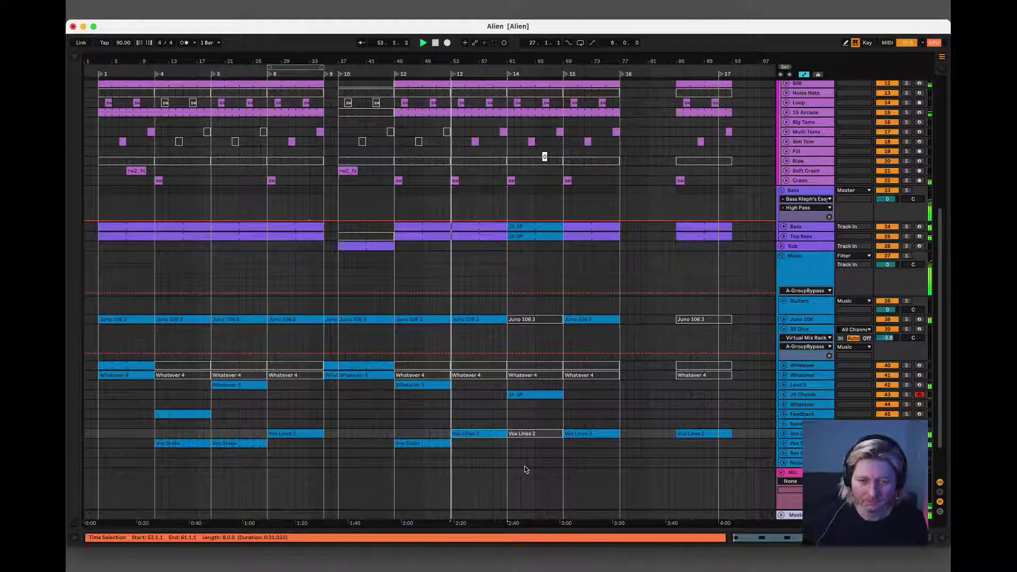
# - Inspect the JX Chords track's devices and open its JX-3P clip at bar 61 for note editing
pyautogui.click(540, 396)
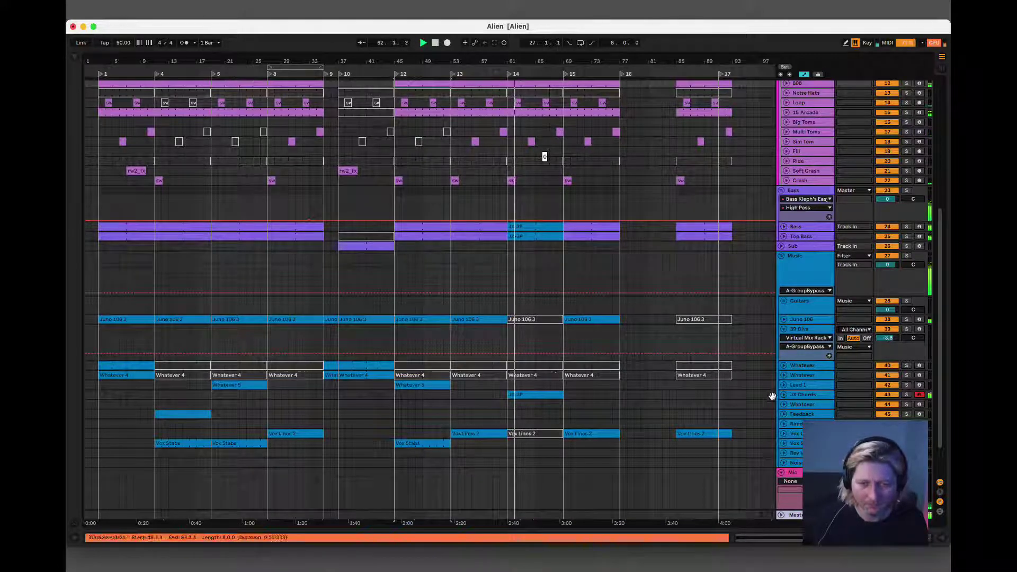
pyautogui.click(796, 395)
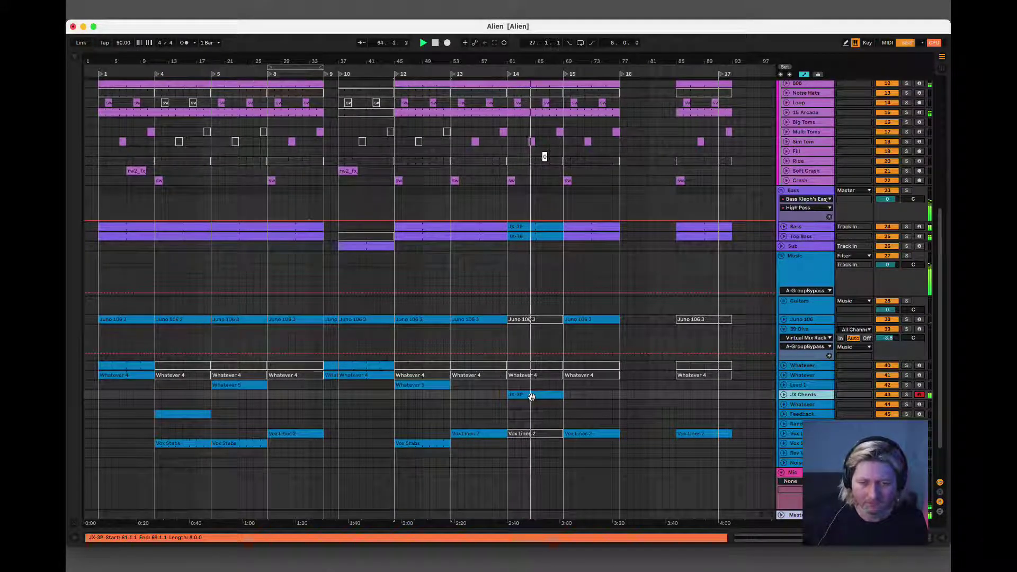
pyautogui.doubleClick(803, 396)
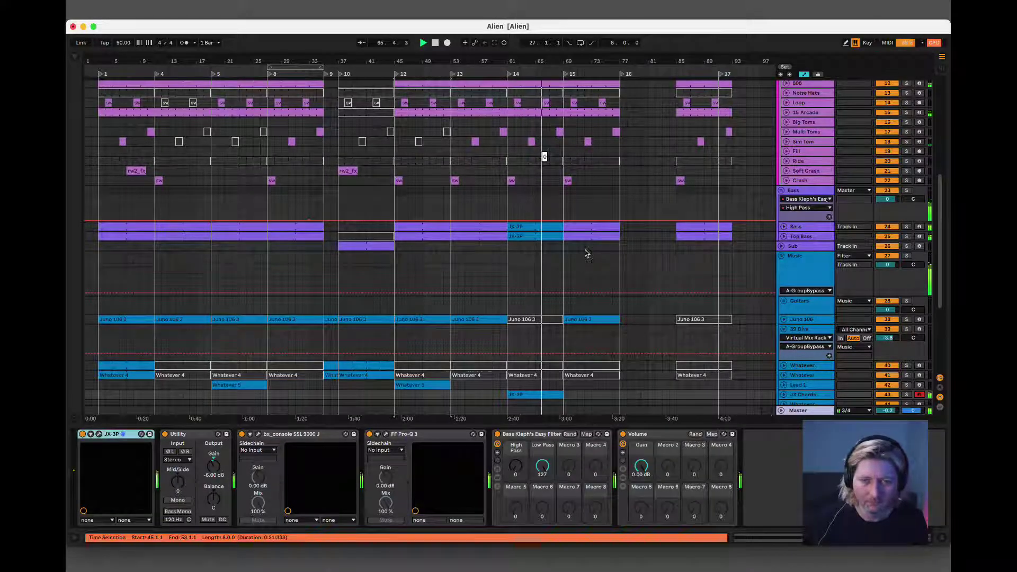
pyautogui.scroll(-5, 549, 268)
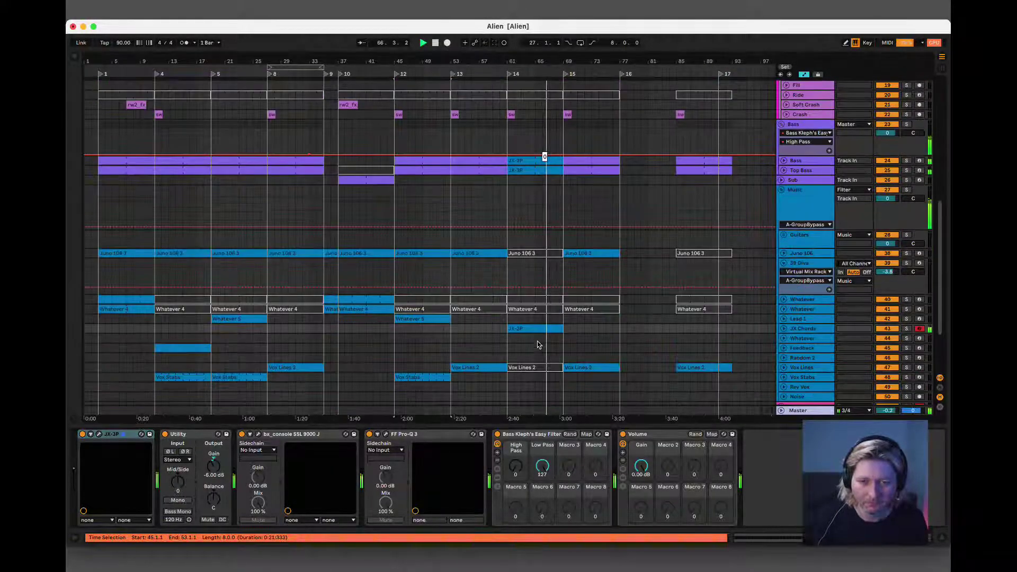
pyautogui.doubleClick(535, 330)
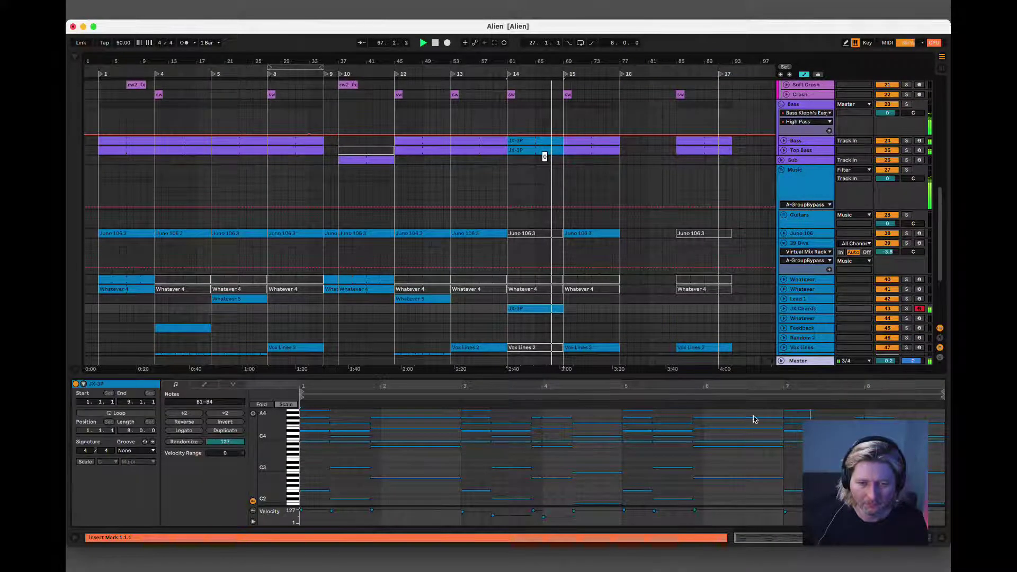
# - Deactivate the low notes from B1 to C#3 throughout the JX-3P chord clip
pyautogui.moveTo(310, 466); pyautogui.dragTo(506, 487)
pyautogui.press('super+a')
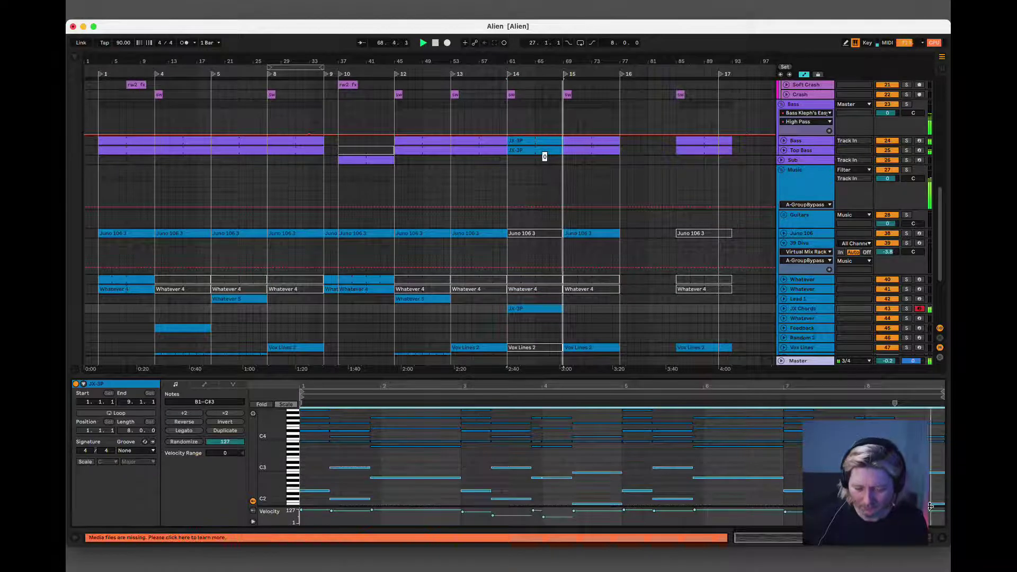
pyautogui.scroll(-2, 424, 456)
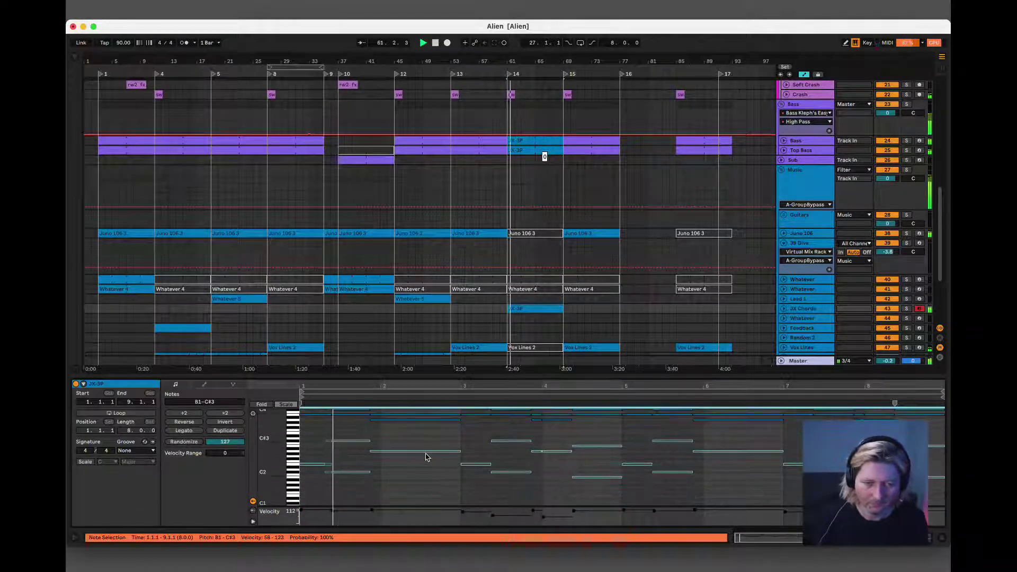
pyautogui.moveTo(260, 462); pyautogui.dragTo(266, 466)
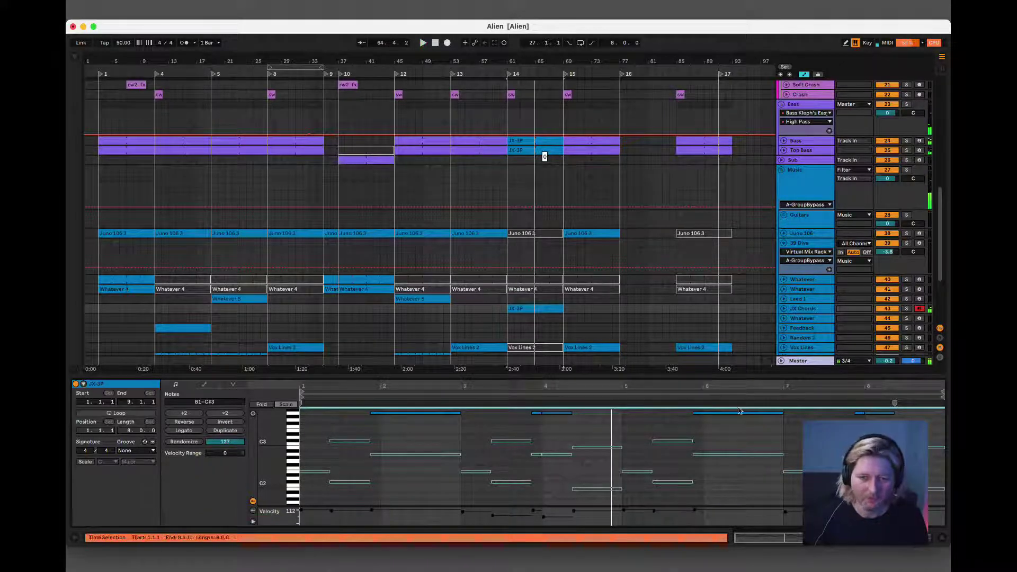
# - Reselect the B1 to C#3 notes, replay the JX-3P clip from bar 61 and close the note editor
pyautogui.click(391, 444)
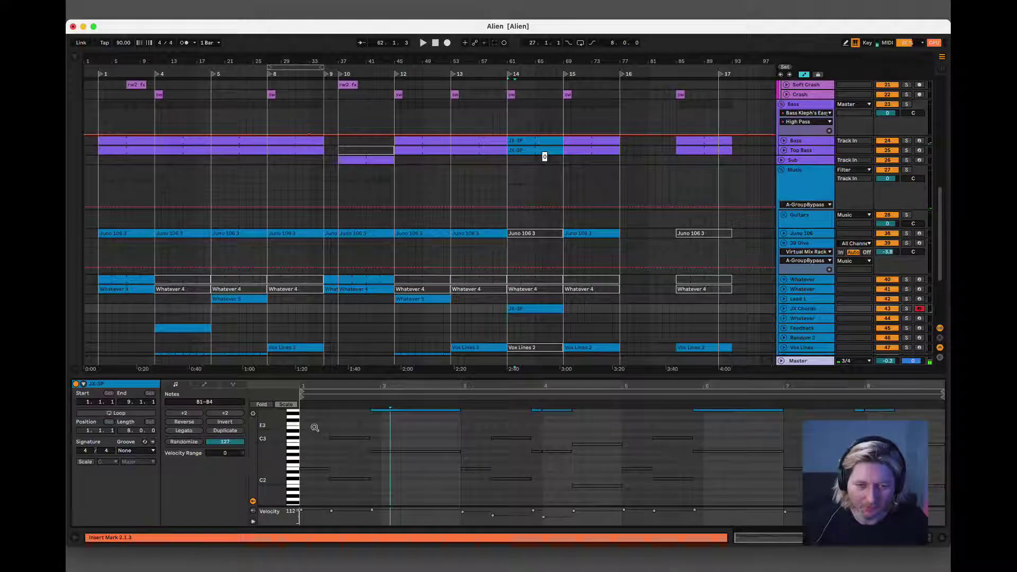
pyautogui.moveTo(313, 430); pyautogui.dragTo(947, 502)
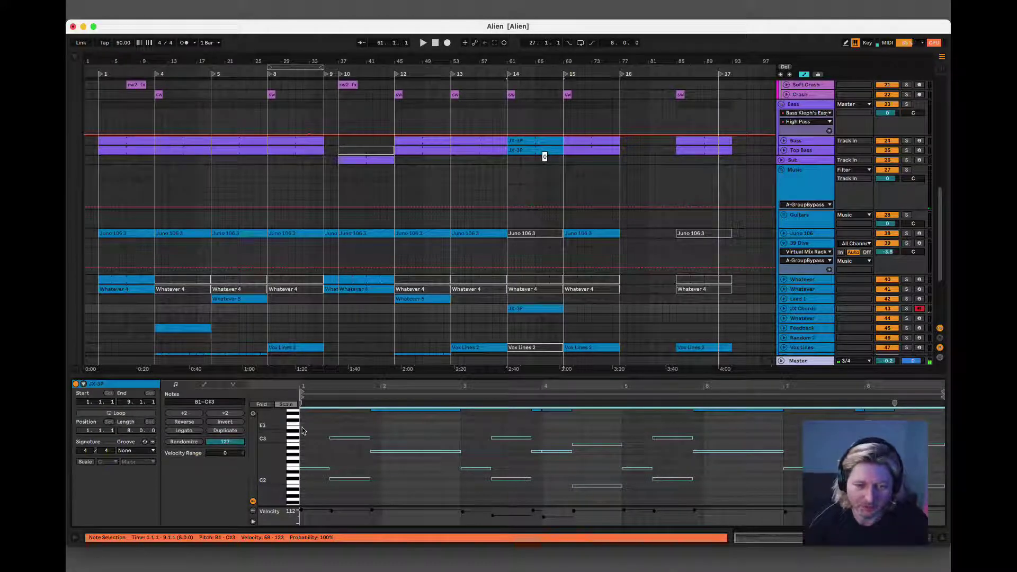
pyautogui.click(886, 410)
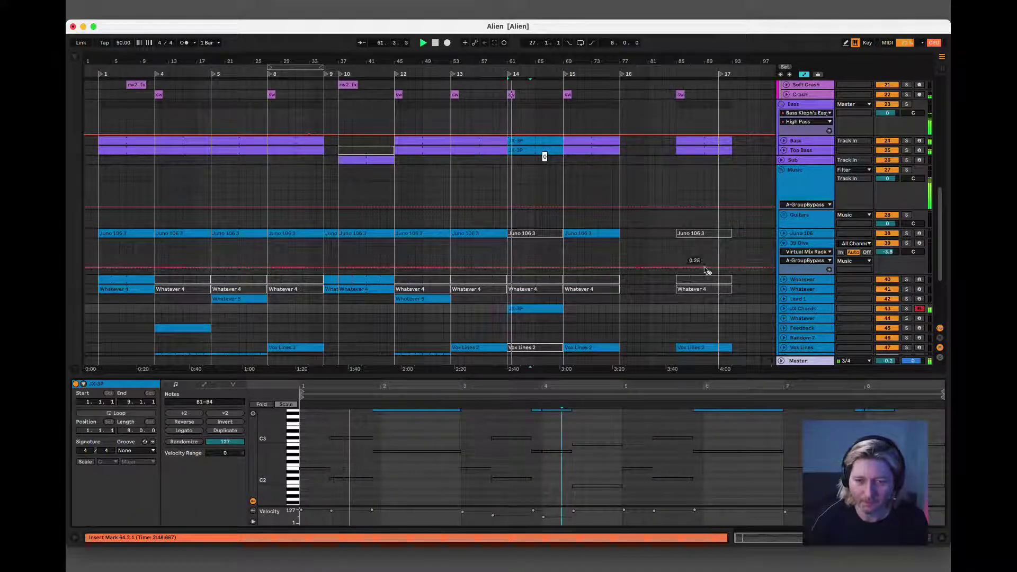
pyautogui.press('super+alt+l')
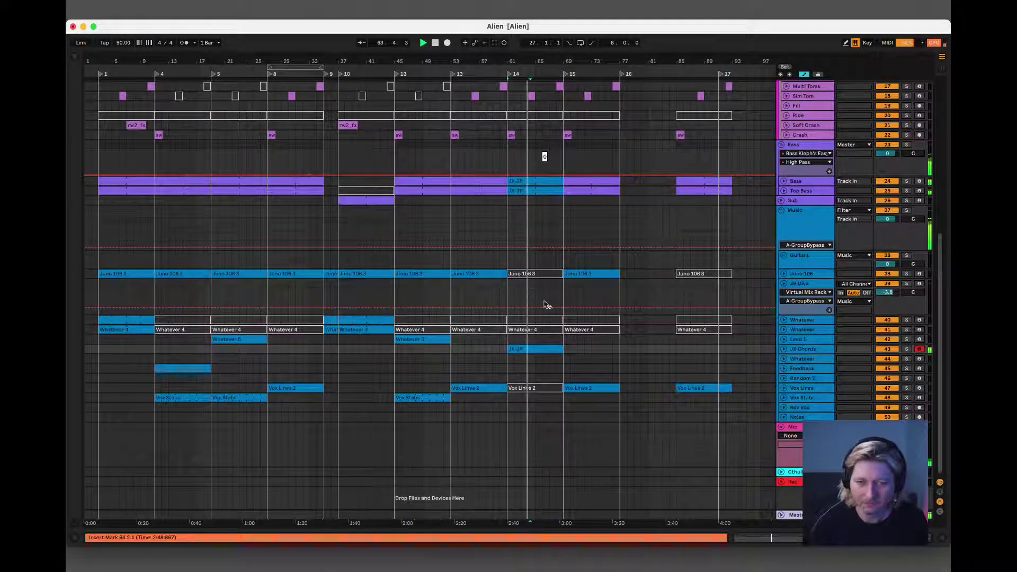
# - Raise the JX Chords track's volume and open its bx_console SSL 9000 J channel strip
pyautogui.click(784, 350)
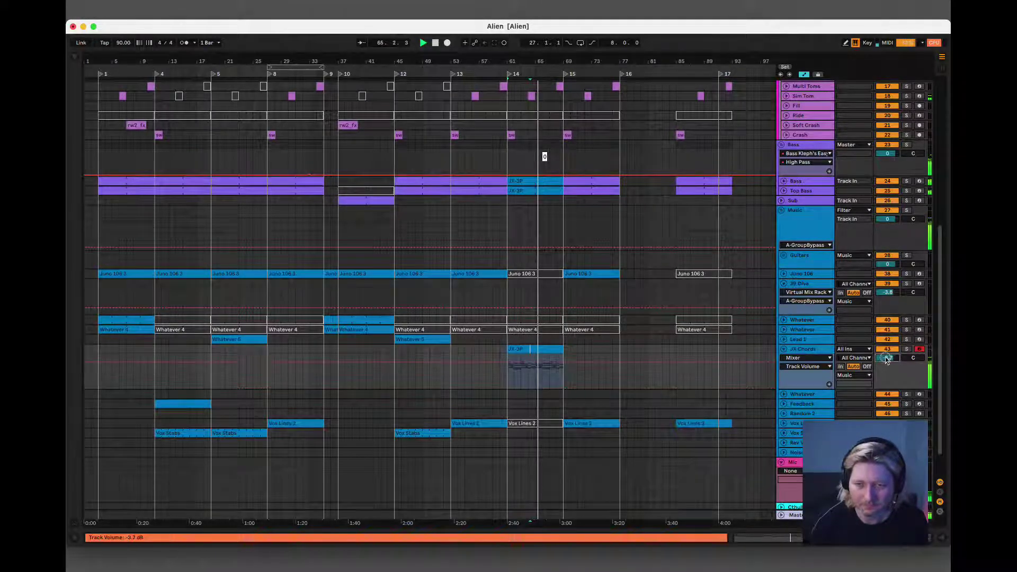
pyautogui.moveTo(887, 359); pyautogui.dragTo(886, 356)
pyautogui.doubleClick(809, 351)
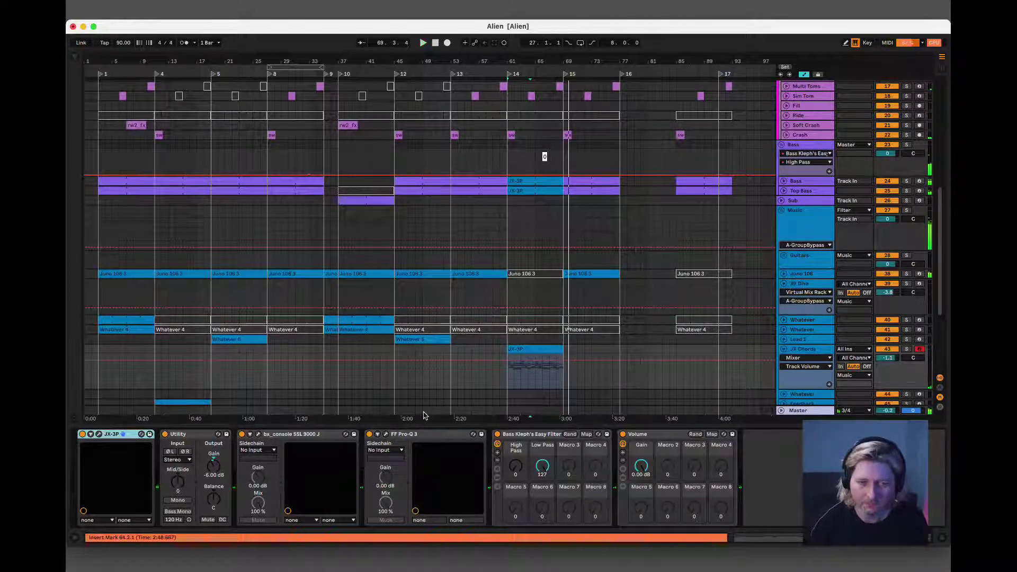
pyautogui.click(259, 435)
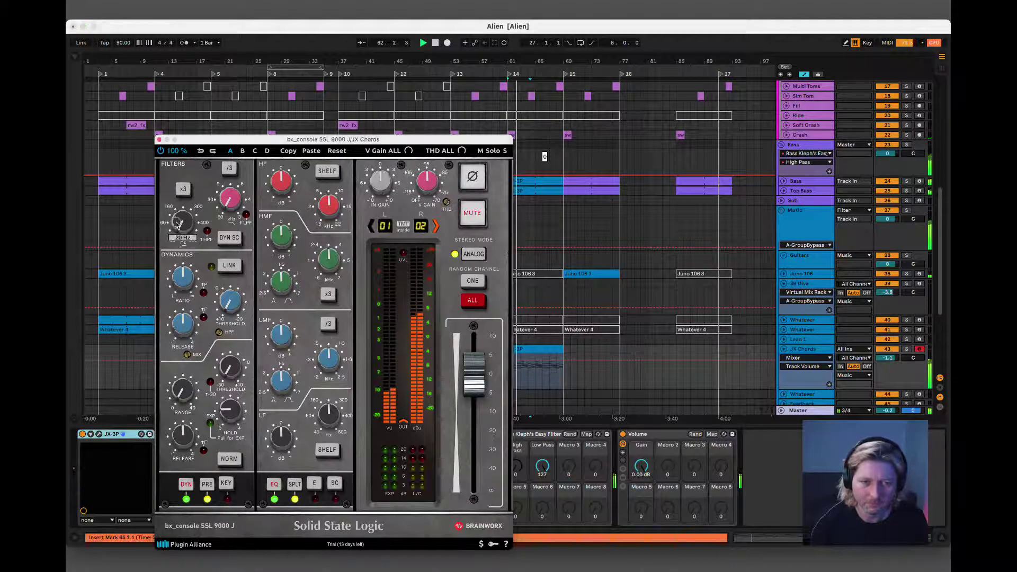
# - Engage the high-pass filter and reduce the low-frequency EQ gain on the JX Chords console strip, then hide the plug-in window
pyautogui.click(206, 232)
pyautogui.click(182, 221)
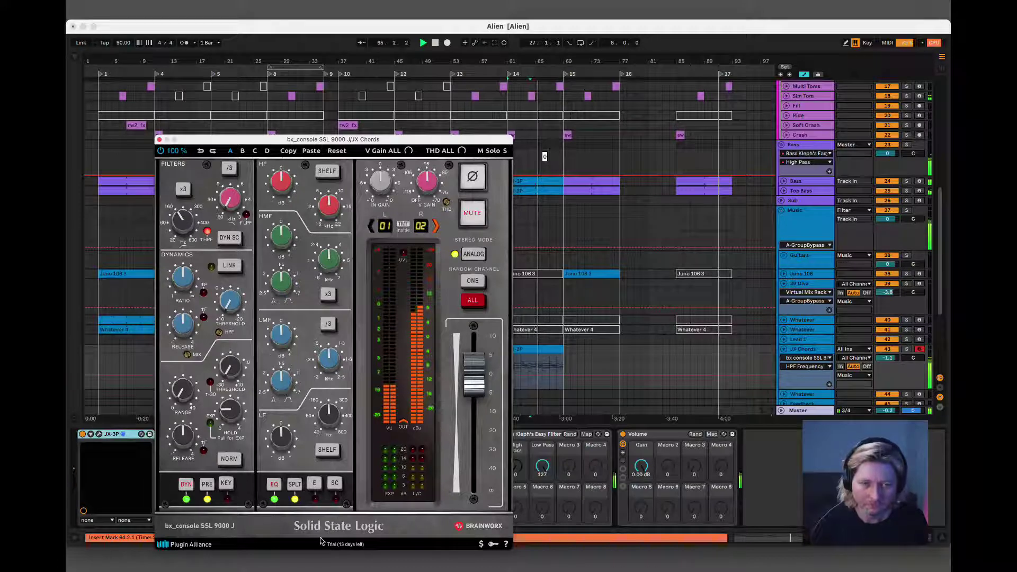
pyautogui.moveTo(282, 438); pyautogui.dragTo(269, 434)
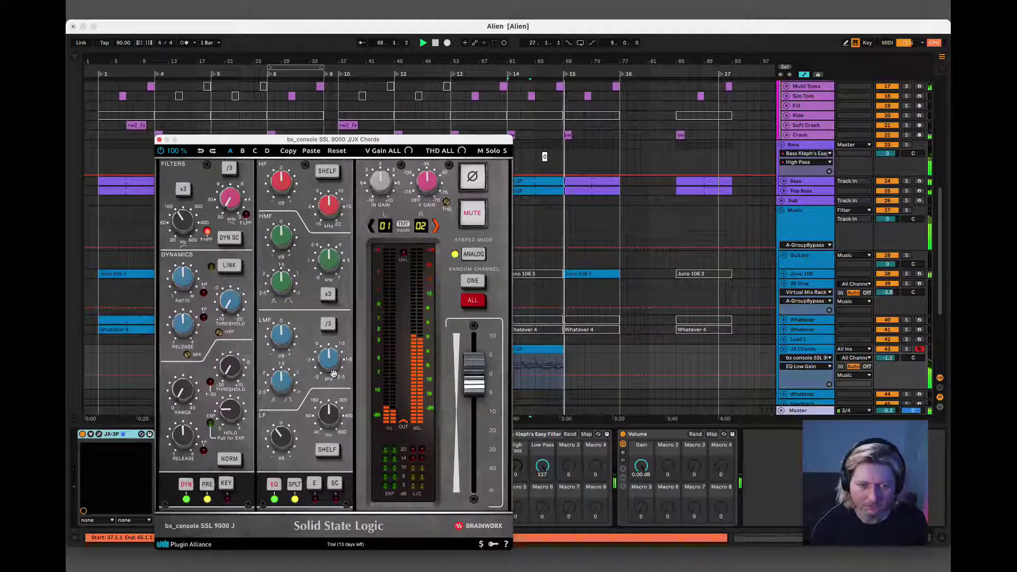
pyautogui.press('super+alt+p')
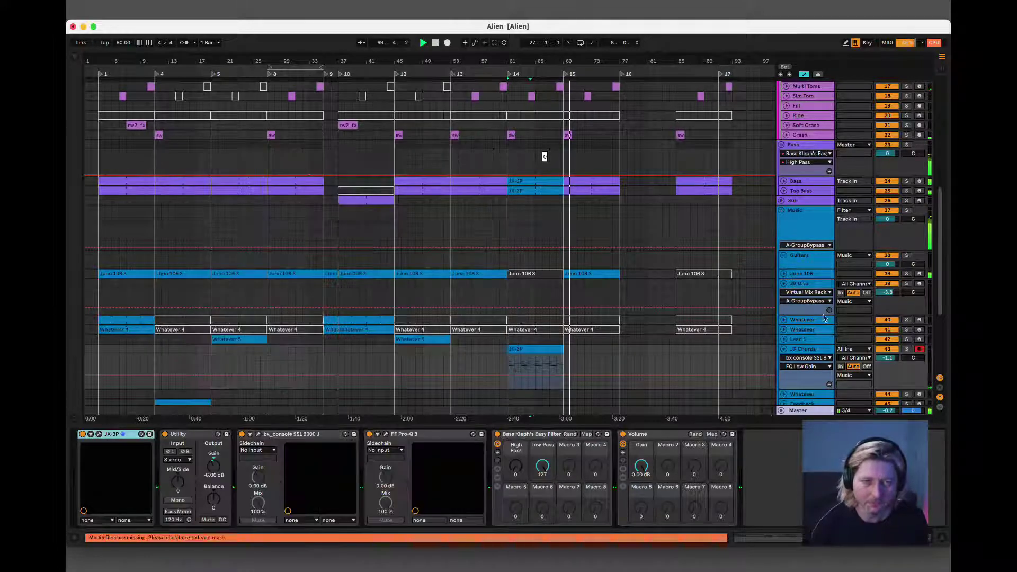
# - Collapse the JX Chords track, select bars 61 to 69 and check the surrounding parts during playback
pyautogui.click(604, 374)
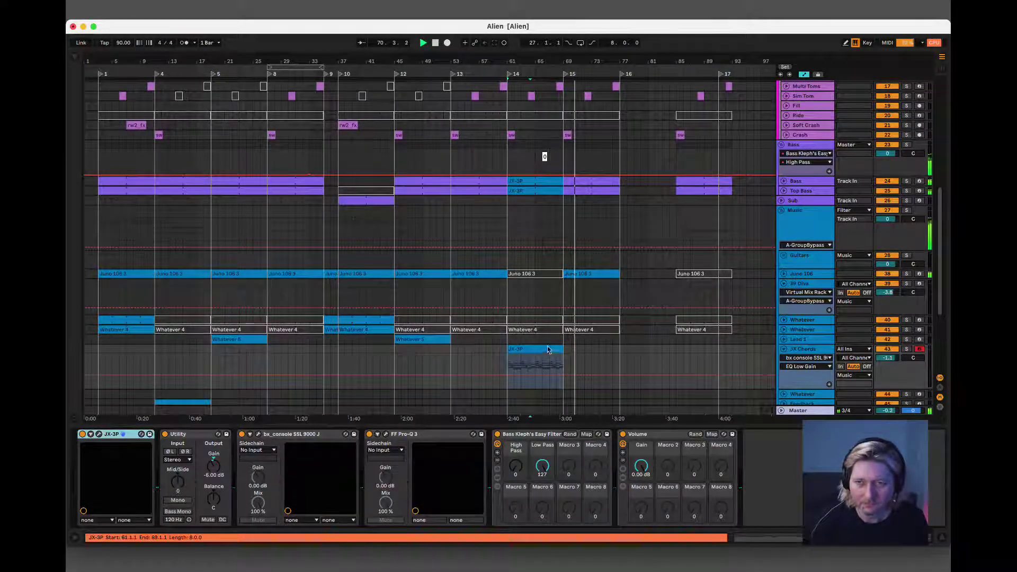
pyautogui.click(783, 349)
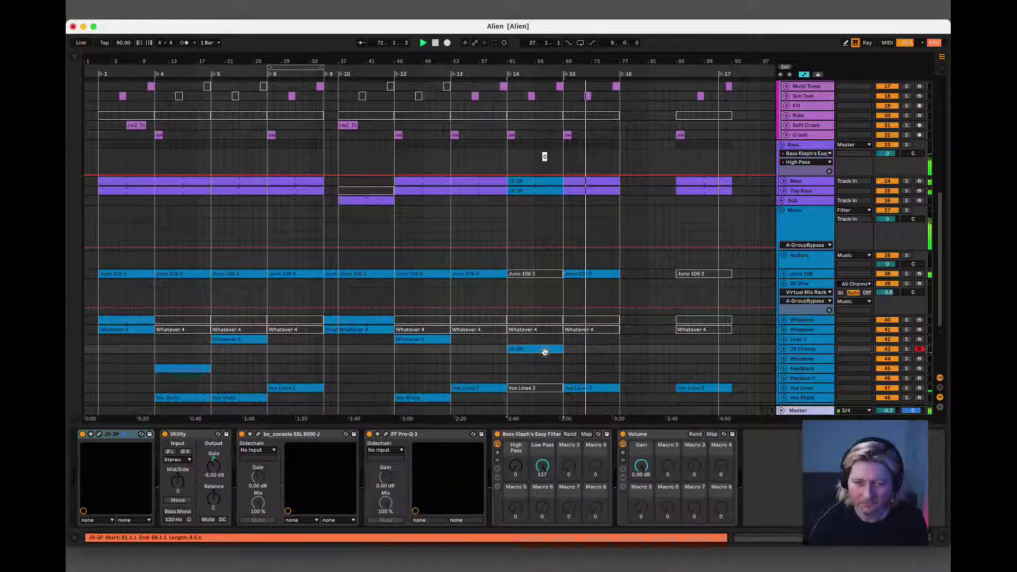
pyautogui.scroll(5, 540, 182)
pyautogui.scroll(-3, 540, 181)
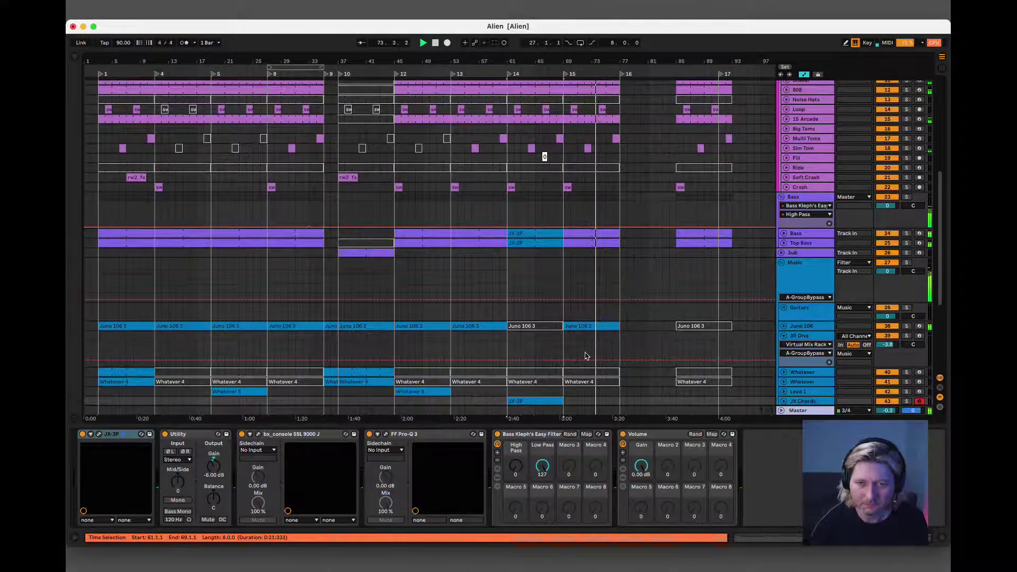
# - Duplicate bars 69 to 77 across the drum, bass and music tracks into the gap at bars 77 to 85
pyautogui.scroll(-3, 587, 356)
pyautogui.click(645, 175)
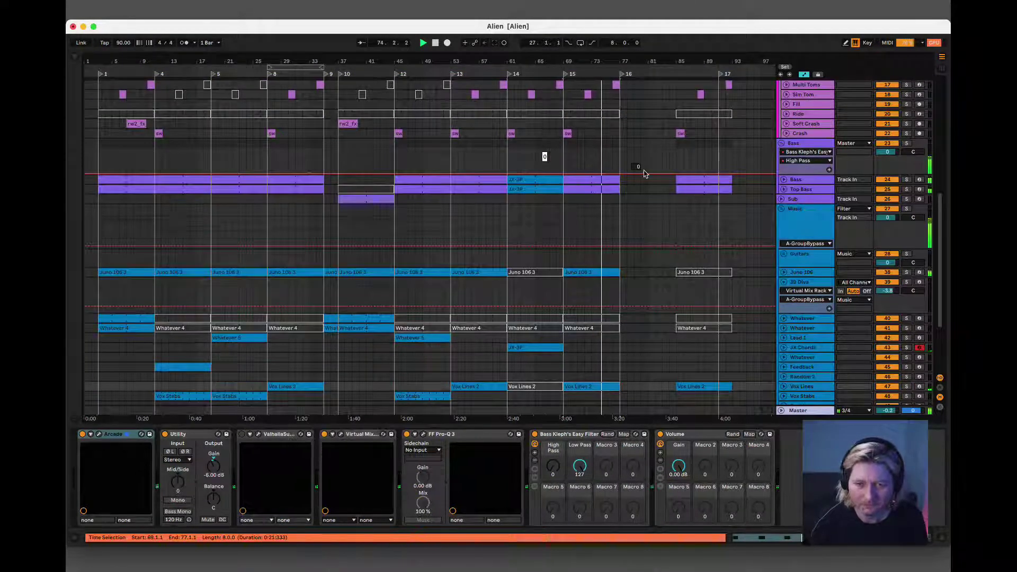
pyautogui.scroll(10, 642, 175)
pyautogui.click(598, 185)
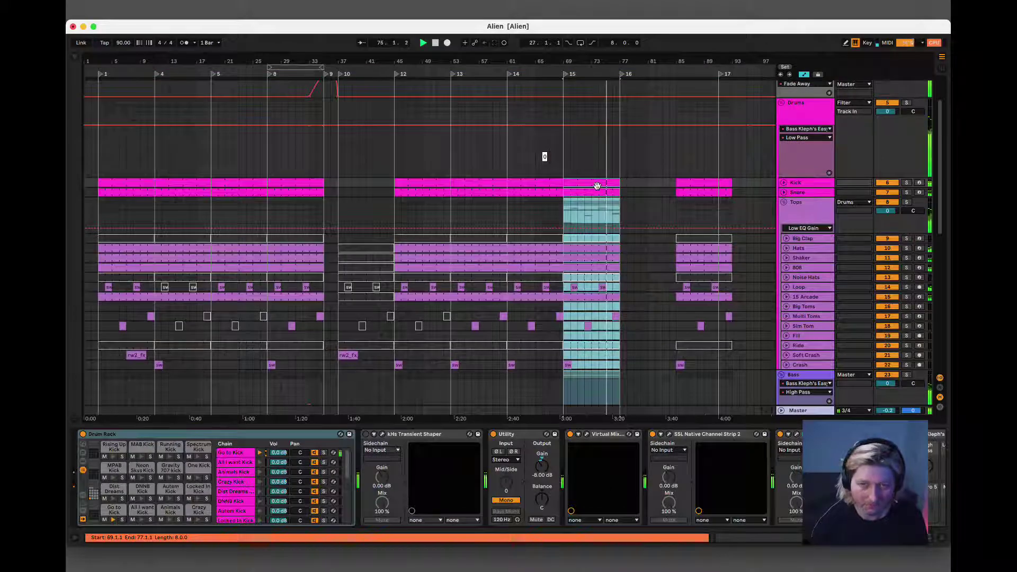
pyautogui.press('super+d')
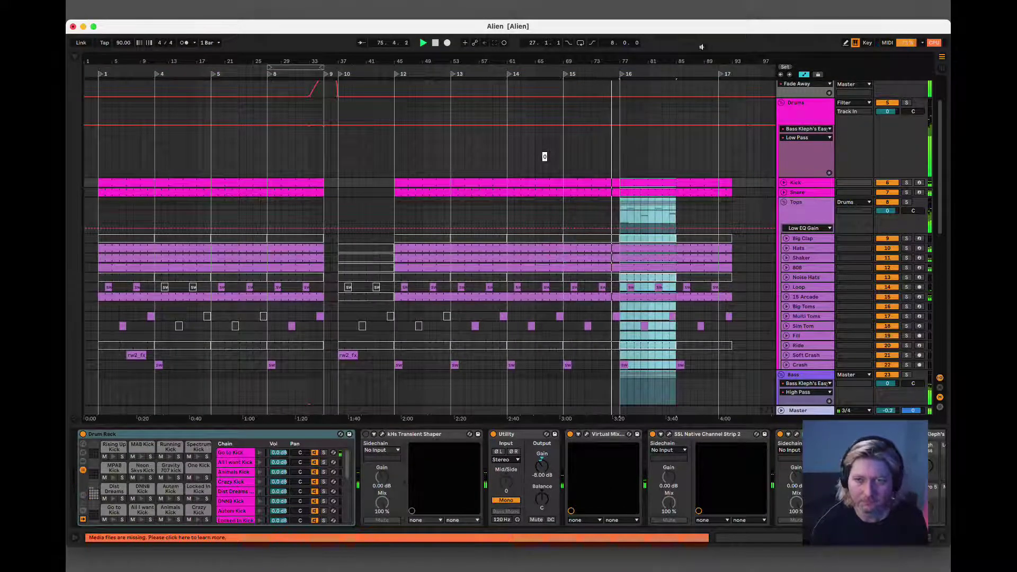
# - Delete the clips in bars 85 to 93 on the drum, bass and music tracks and move locator 17 to bar 85
pyautogui.click(707, 189)
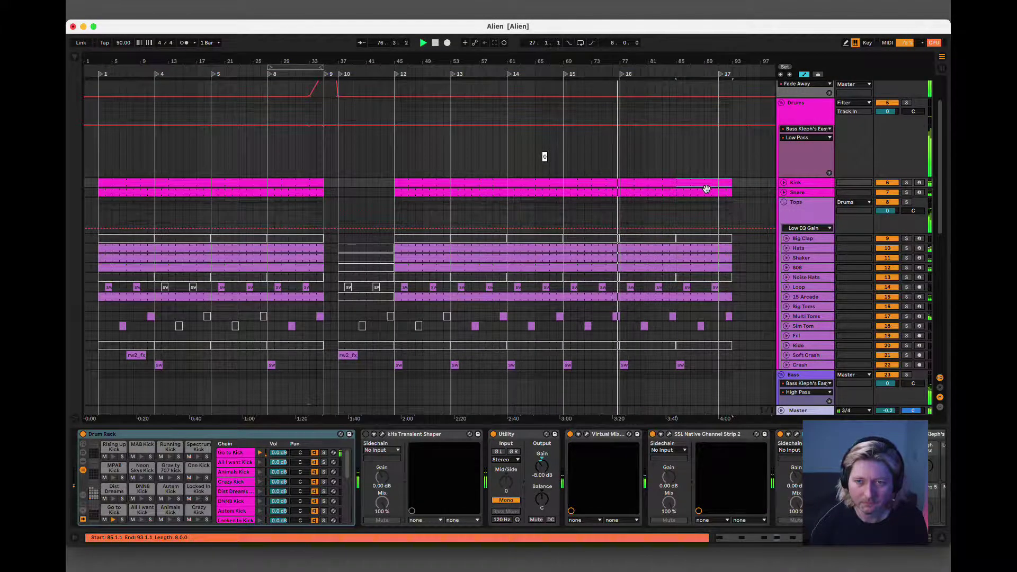
pyautogui.scroll(-10, 707, 190)
pyautogui.keyDown('shift'); pyautogui.click(706, 293); pyautogui.keyUp('shift')
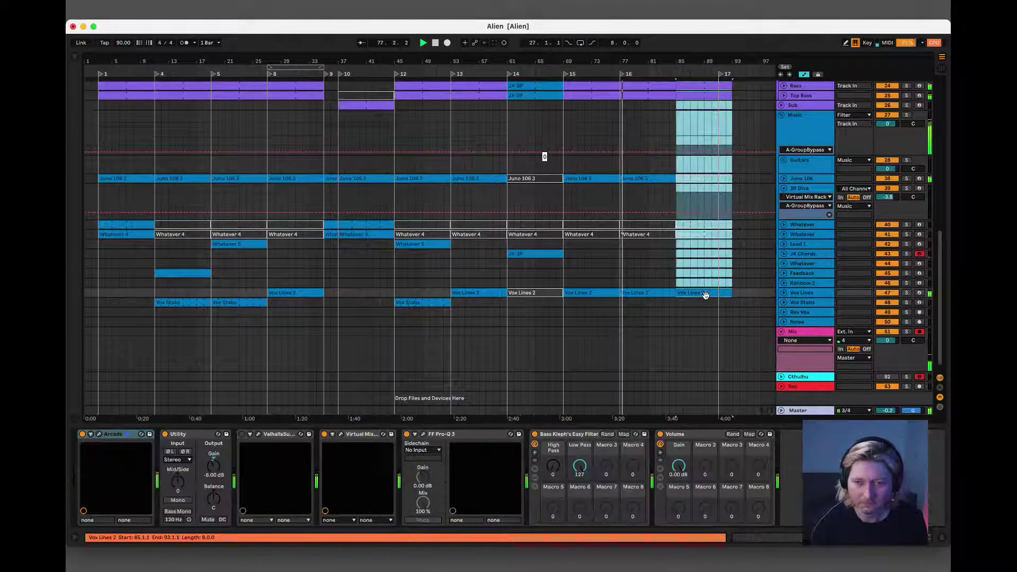
pyautogui.press('Delete')
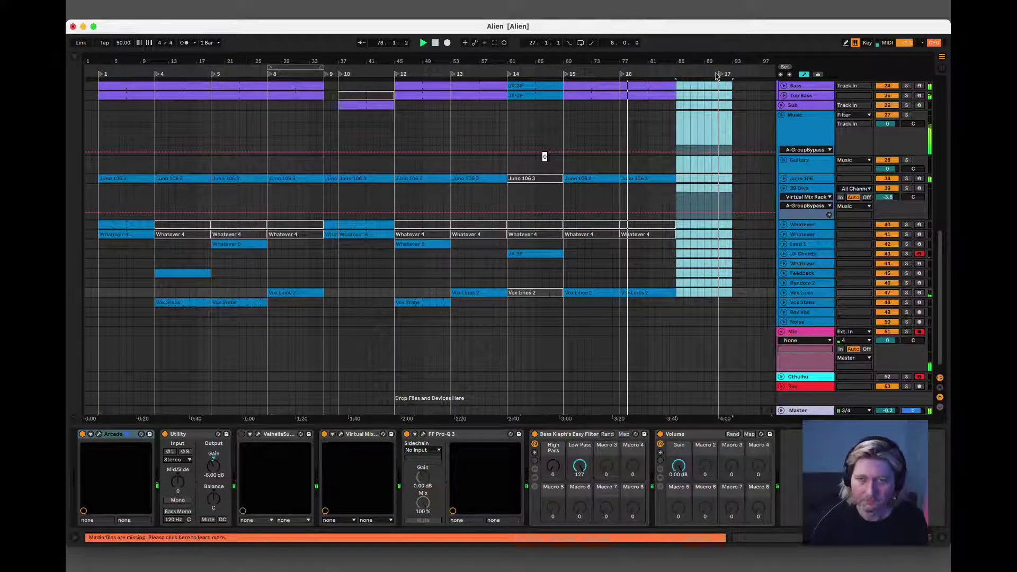
pyautogui.moveTo(721, 77); pyautogui.dragTo(675, 93)
# - Collapse the Tops group and extend the arrangement loop to run from bar 3 to bar 85
pyautogui.scroll(15, 468, 132)
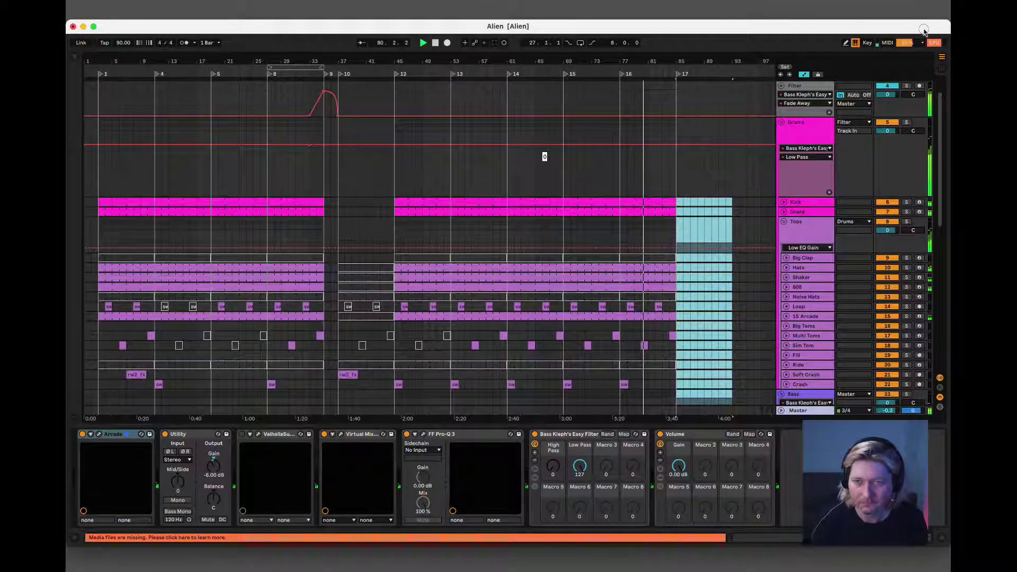
pyautogui.click(783, 223)
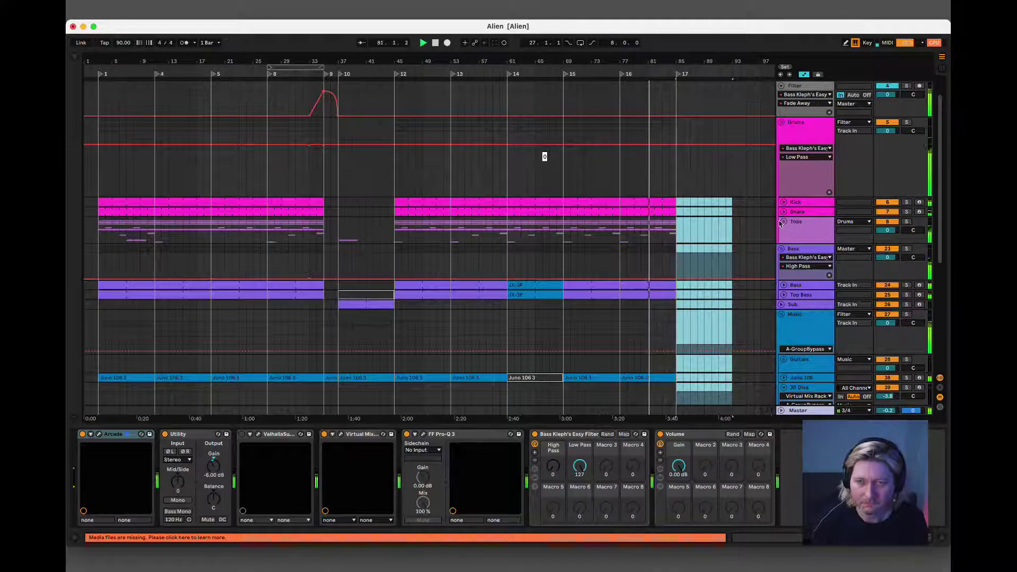
pyautogui.moveTo(268, 67); pyautogui.dragTo(100, 67)
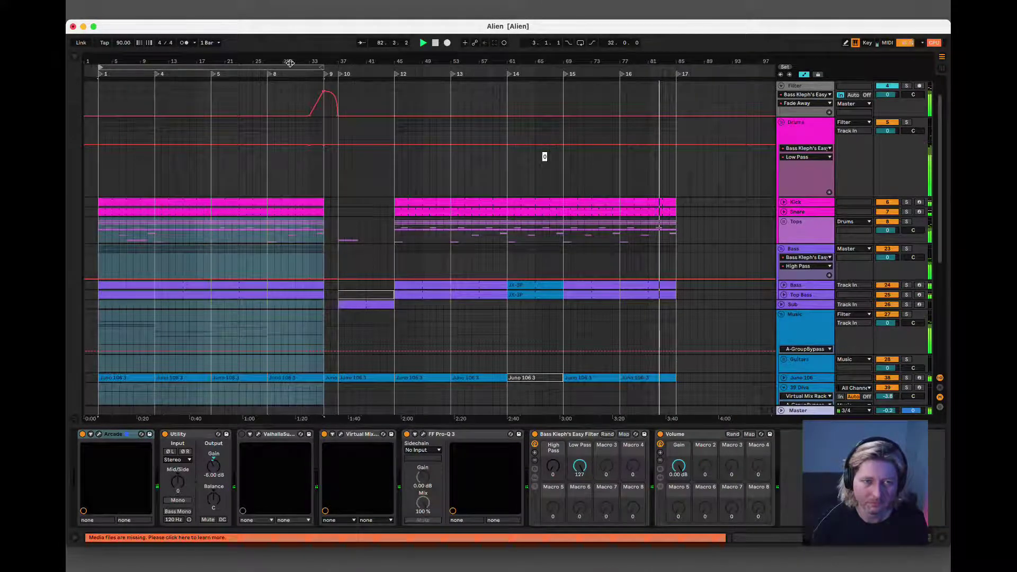
pyautogui.moveTo(319, 65)
pyautogui.mouseDown()
pyautogui.moveTo(684, 63)
pyautogui.moveTo(673, 67)
pyautogui.mouseUp()
# - Deactivate the Kick and Snare clips in bars 77 to 85 and play from bar 75
pyautogui.scroll(-3, 694, 177)
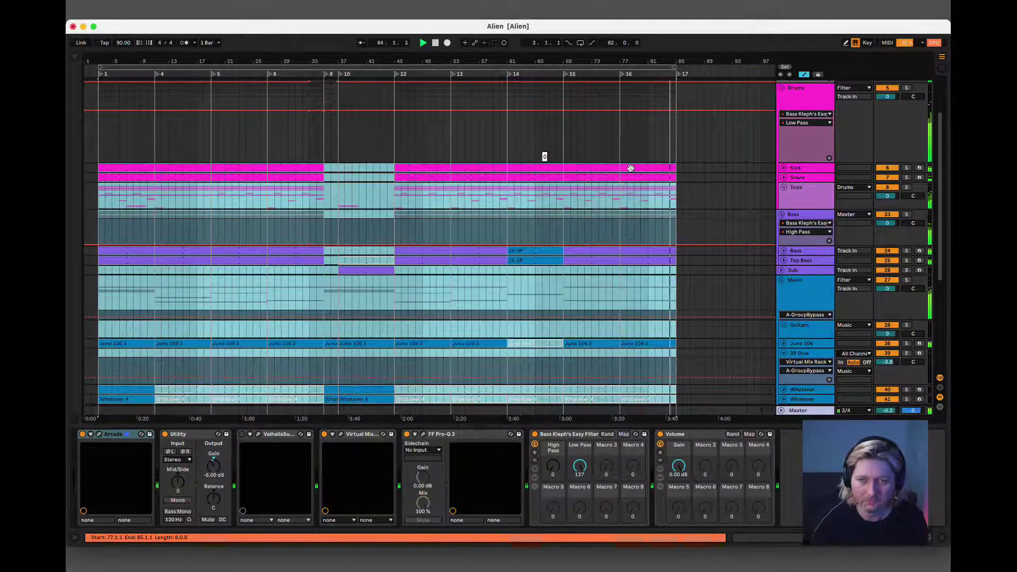
pyautogui.click(643, 175)
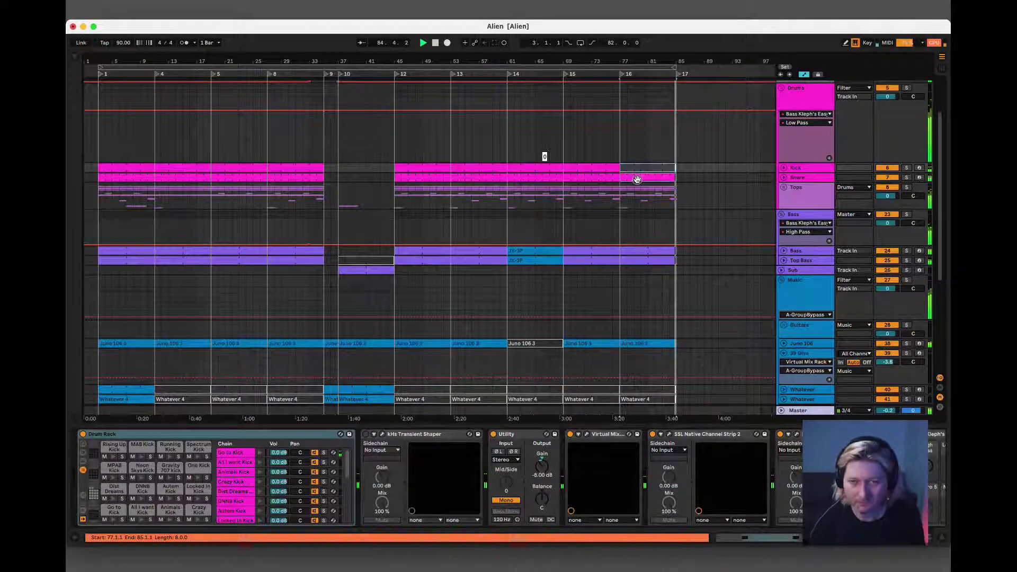
pyautogui.press('Delete')
pyautogui.click(608, 207)
pyautogui.press('space')
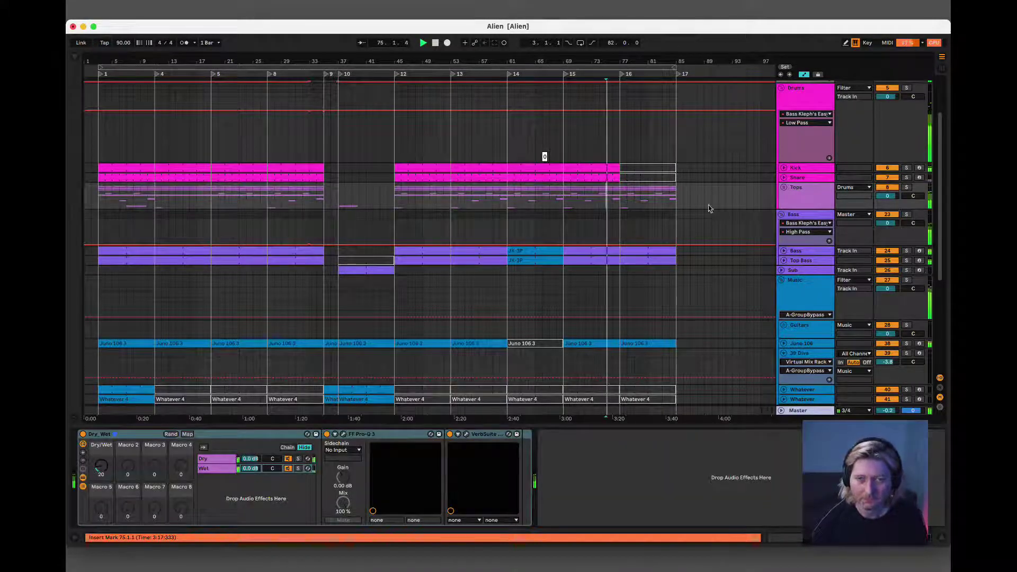
# - Expand the Tops group, deactivate its Loop, Multi Toms and Sim Tom clips in section 16, and check the section during playback
pyautogui.click(783, 188)
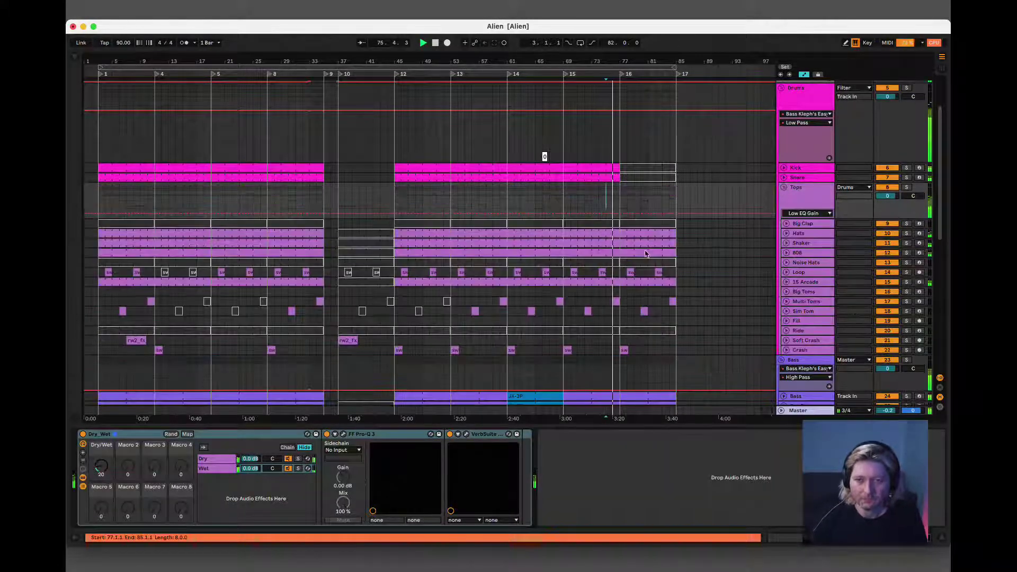
pyautogui.click(650, 233)
pyautogui.scroll(-5, 659, 254)
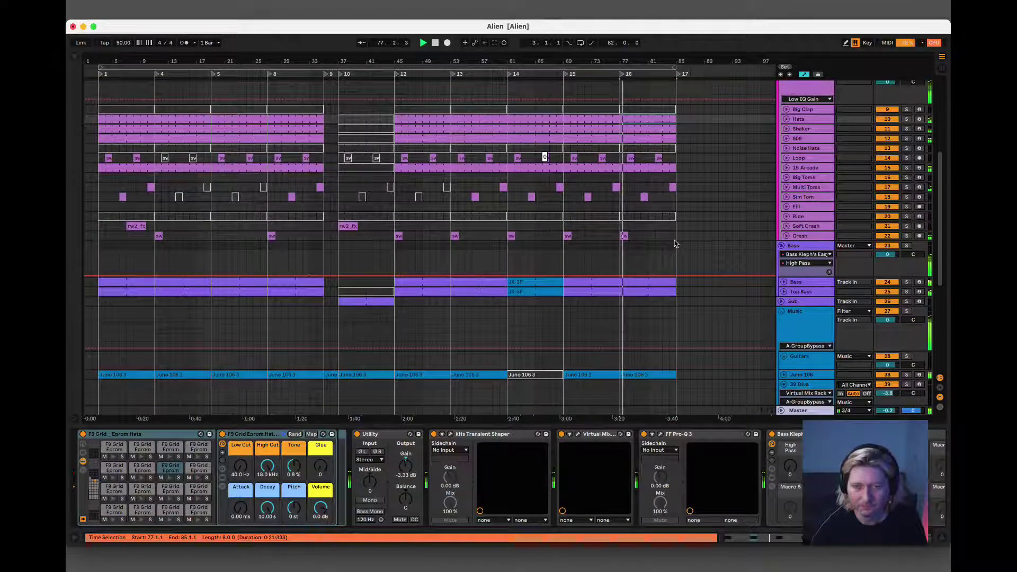
pyautogui.scroll(2, 726, 165)
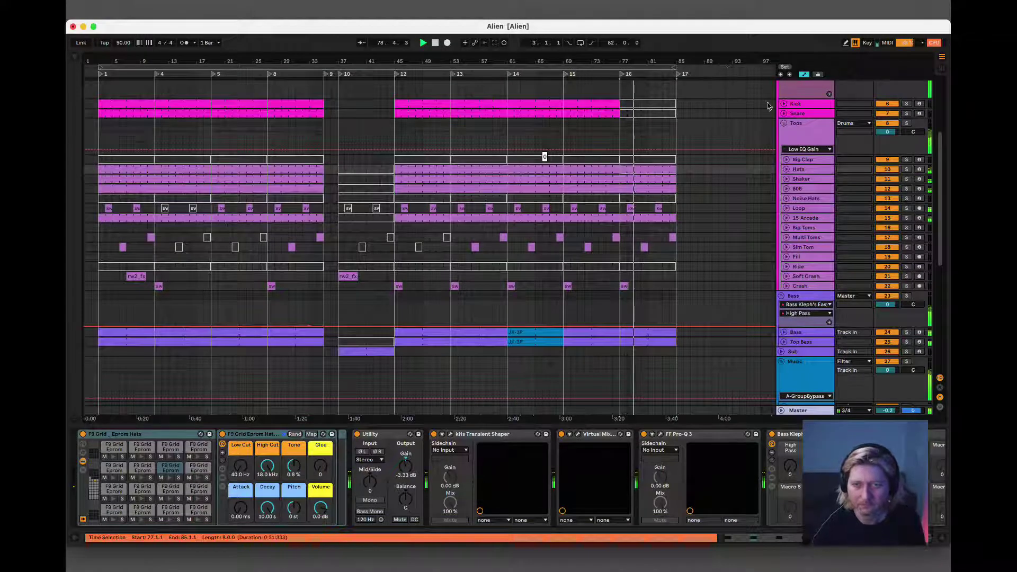
pyautogui.scroll(1, 657, 217)
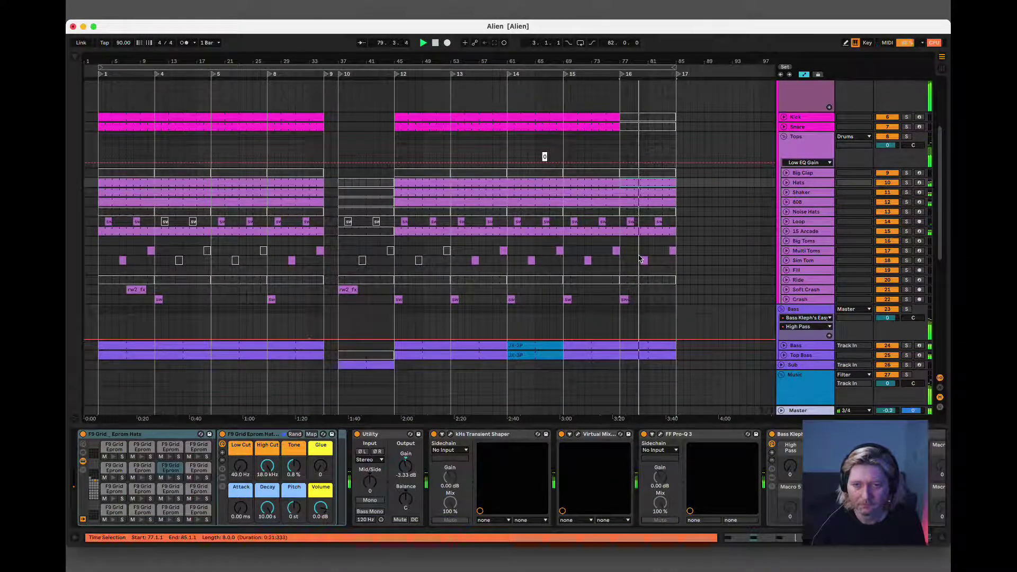
pyautogui.click(630, 222)
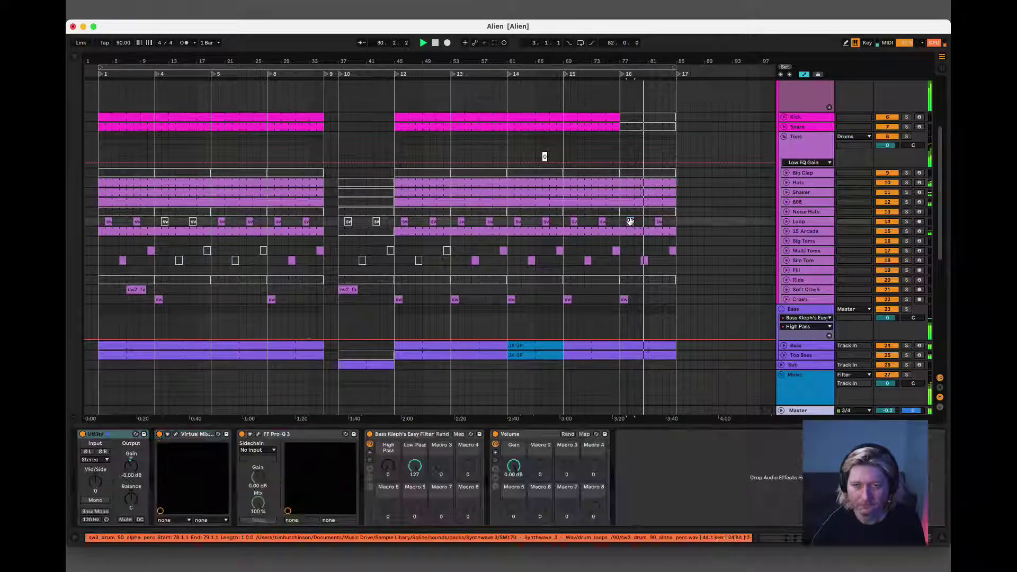
pyautogui.click(658, 221)
pyautogui.moveTo(642, 241); pyautogui.dragTo(694, 265)
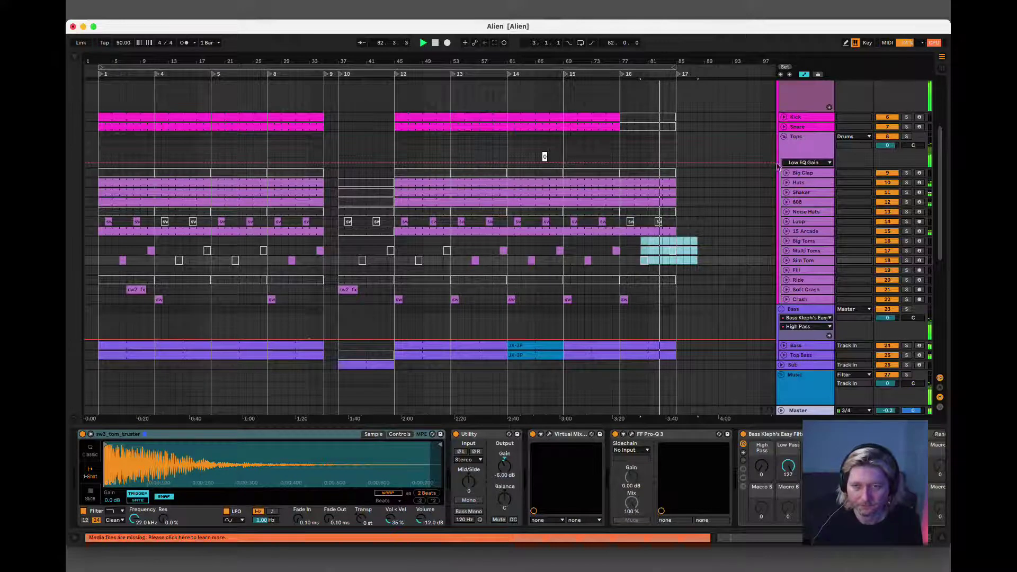
pyautogui.click(790, 140)
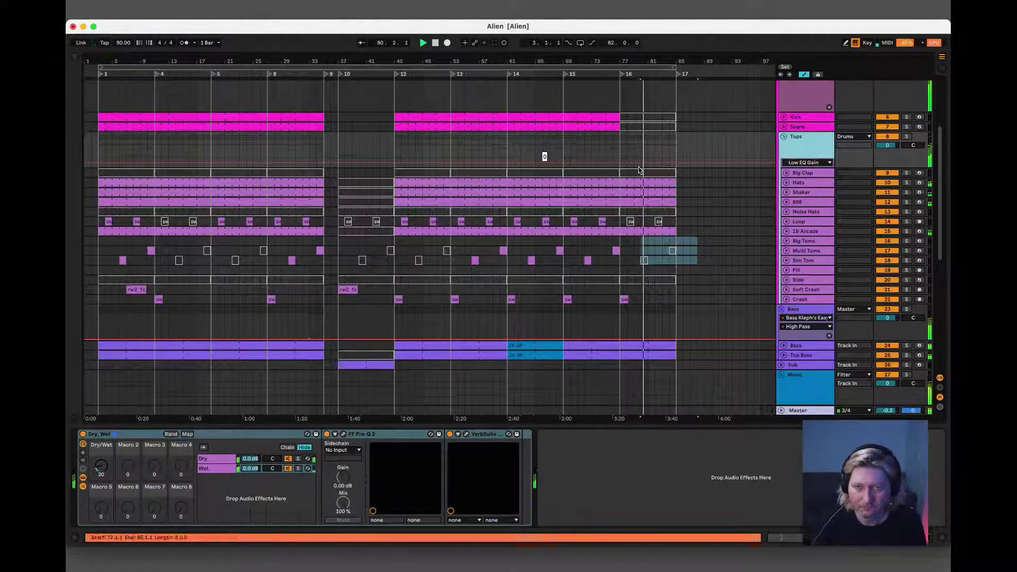
pyautogui.click(635, 118)
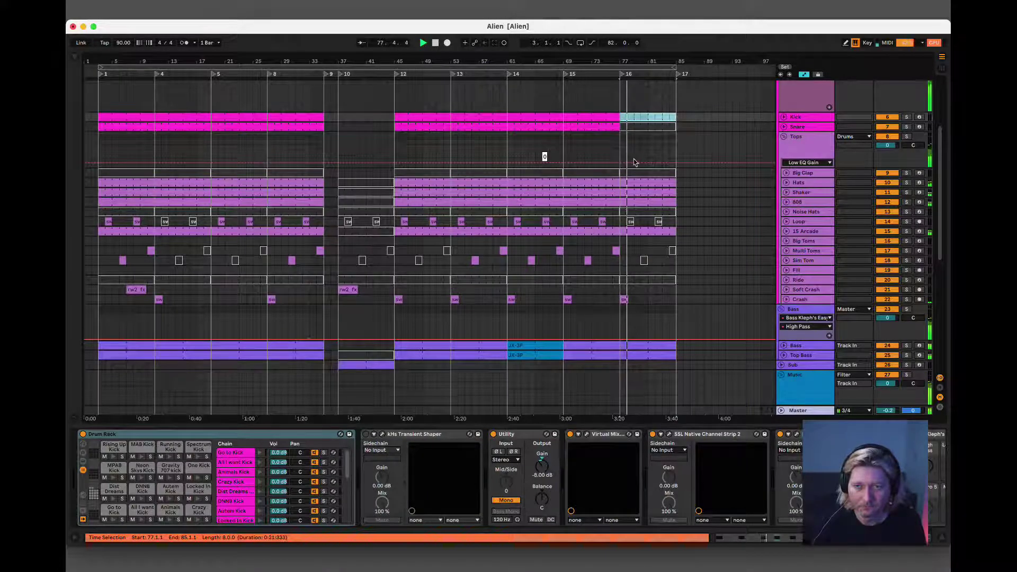
# - Select bars 3 to 85 across the arrangement, hide the device view and save the set
pyautogui.press('super+a')
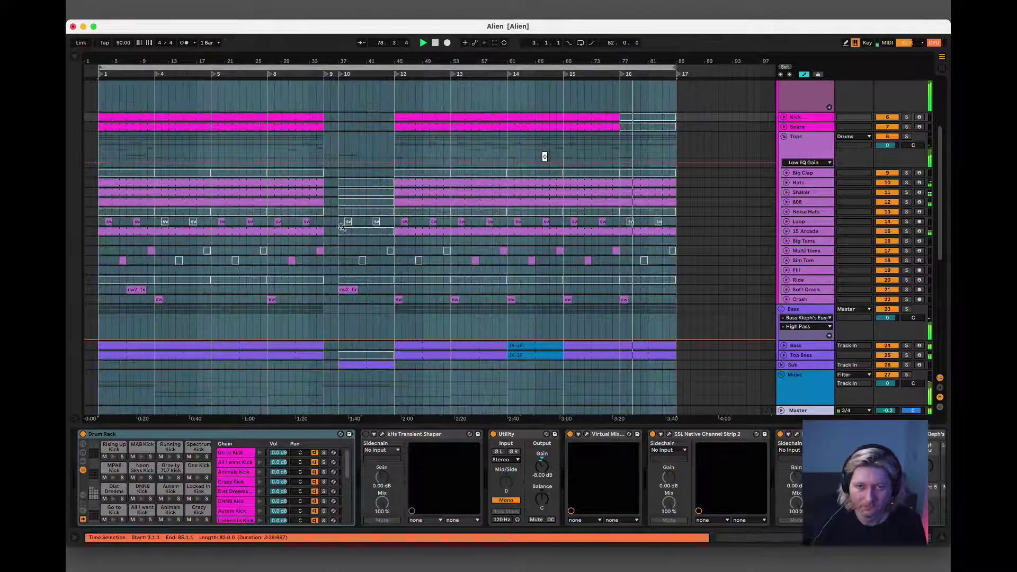
pyautogui.click(944, 540)
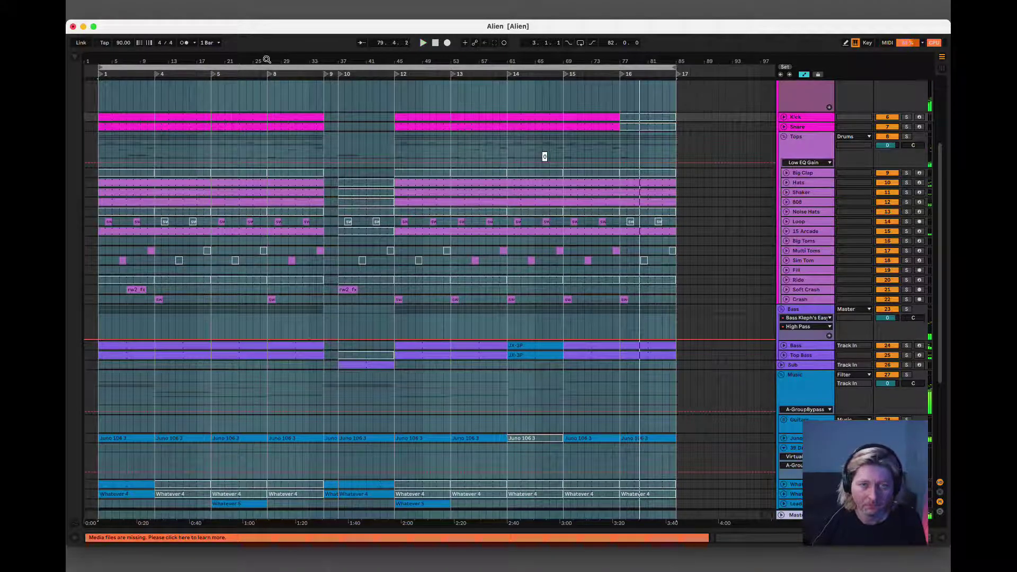
pyautogui.press('super+s')
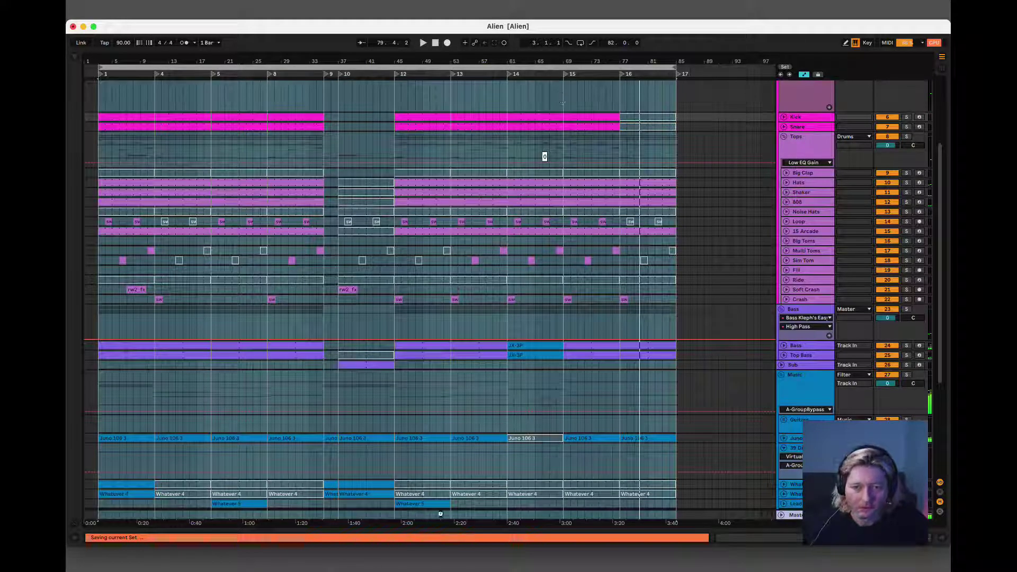
# - Switch away from the Alien set, bring it back to the front and save it again
pyautogui.click(403, 565)
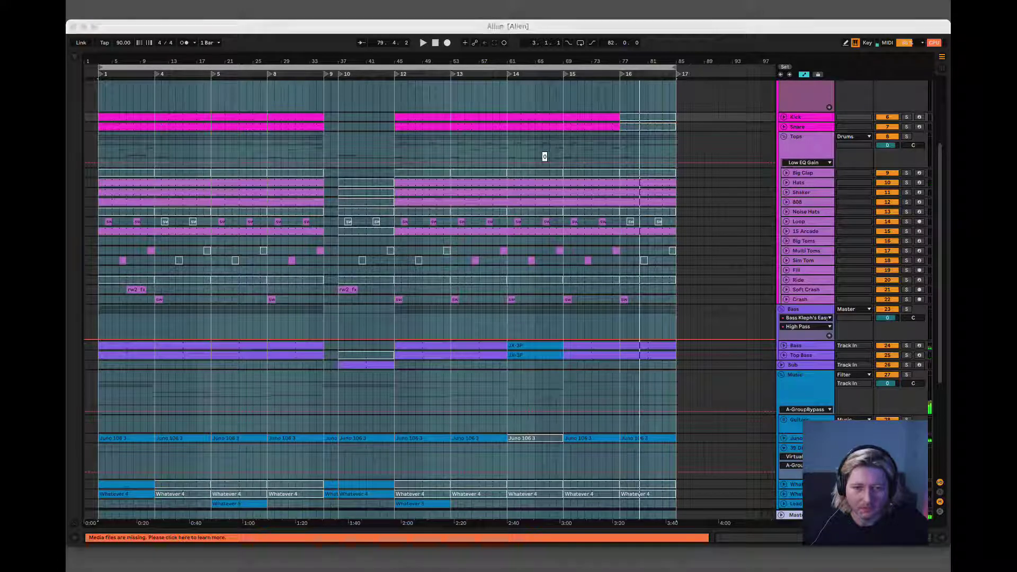
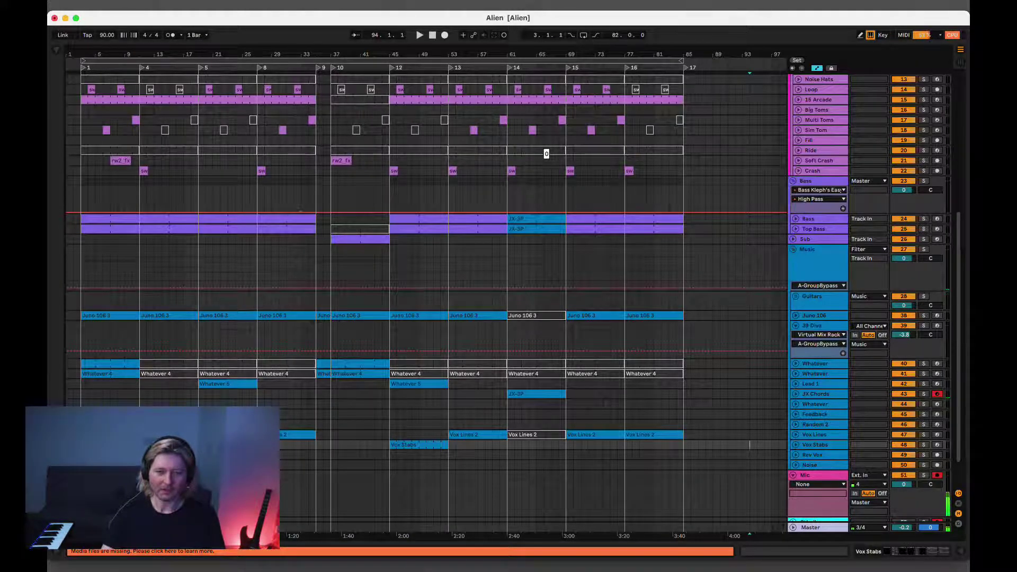
pyautogui.press('super+Tab')
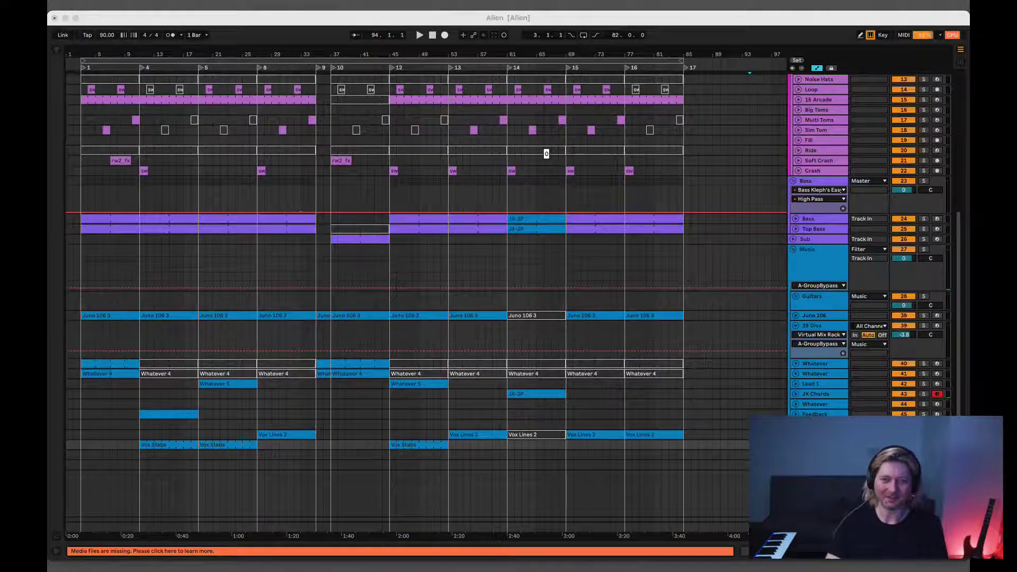
pyautogui.click(469, 18)
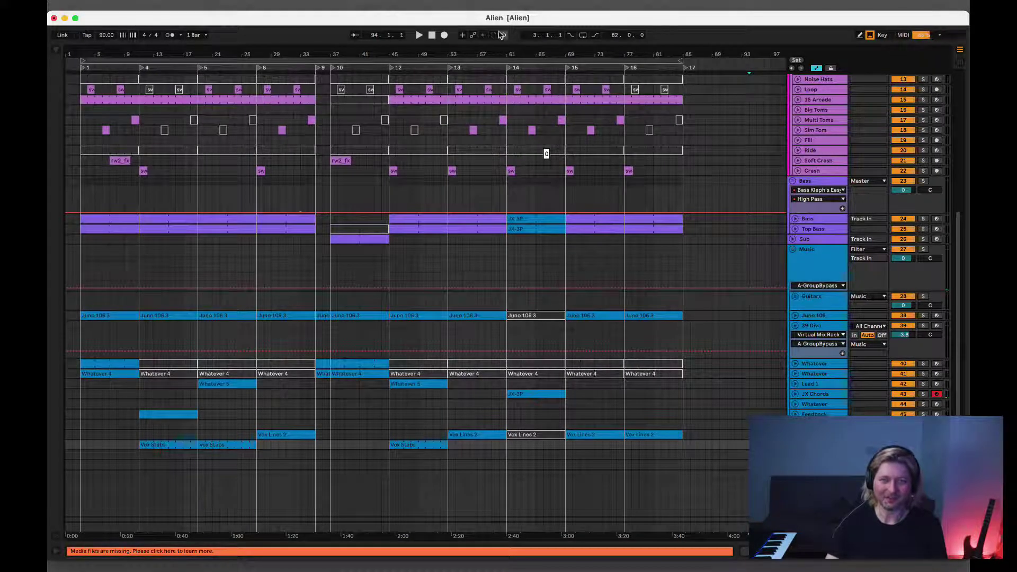
pyautogui.press('super+s')
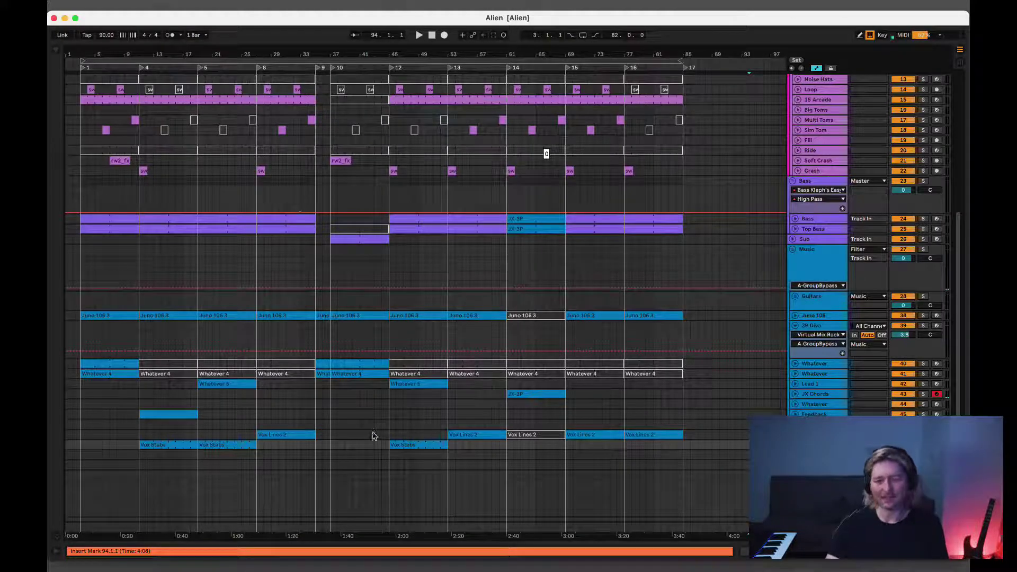
# - Audition the Vox Stabs clip from bar 19 and the Vox Lines 2 clip from bar 27
pyautogui.click(284, 436)
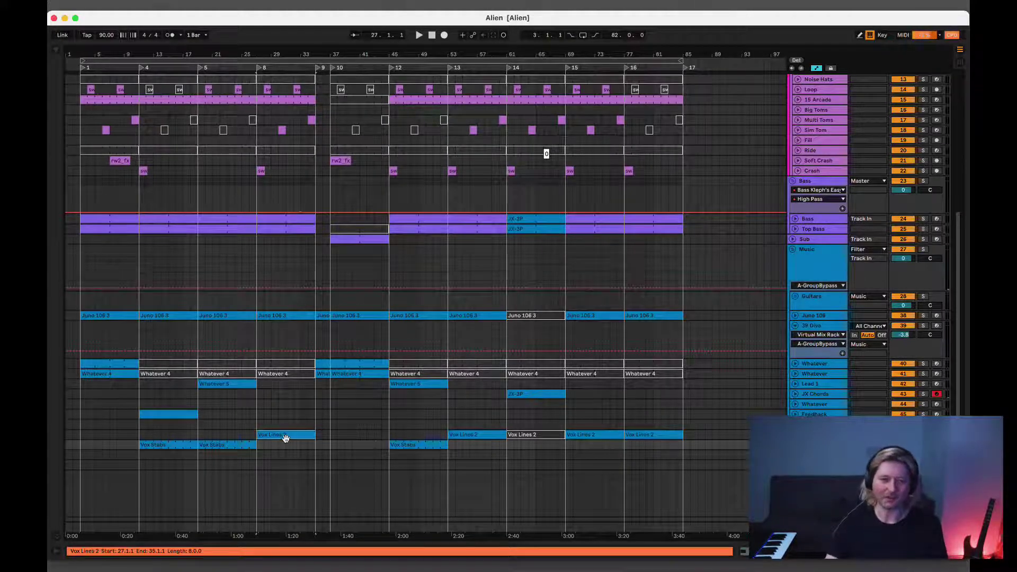
pyautogui.click(212, 446)
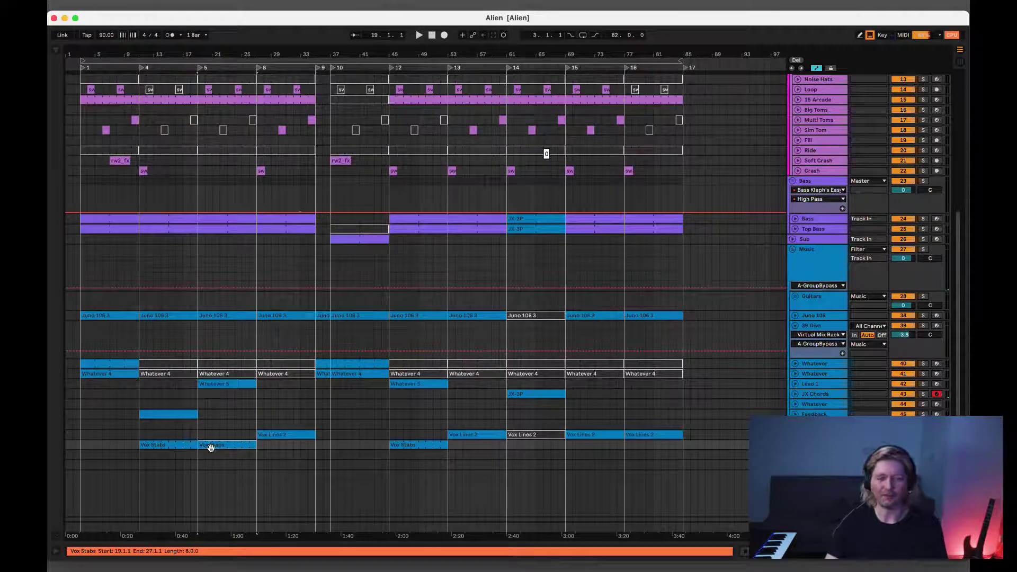
pyautogui.press('space')
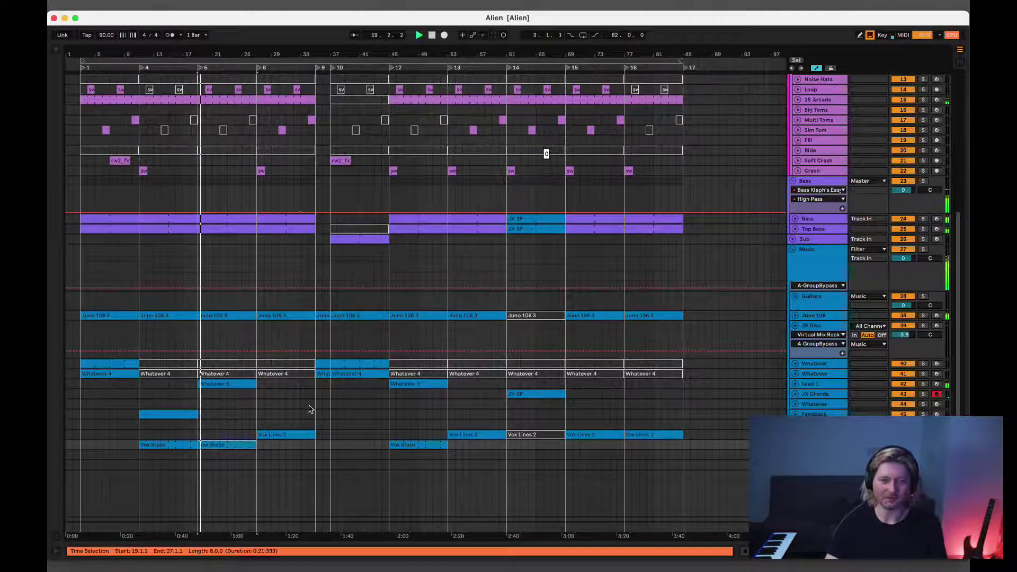
pyautogui.click(307, 445)
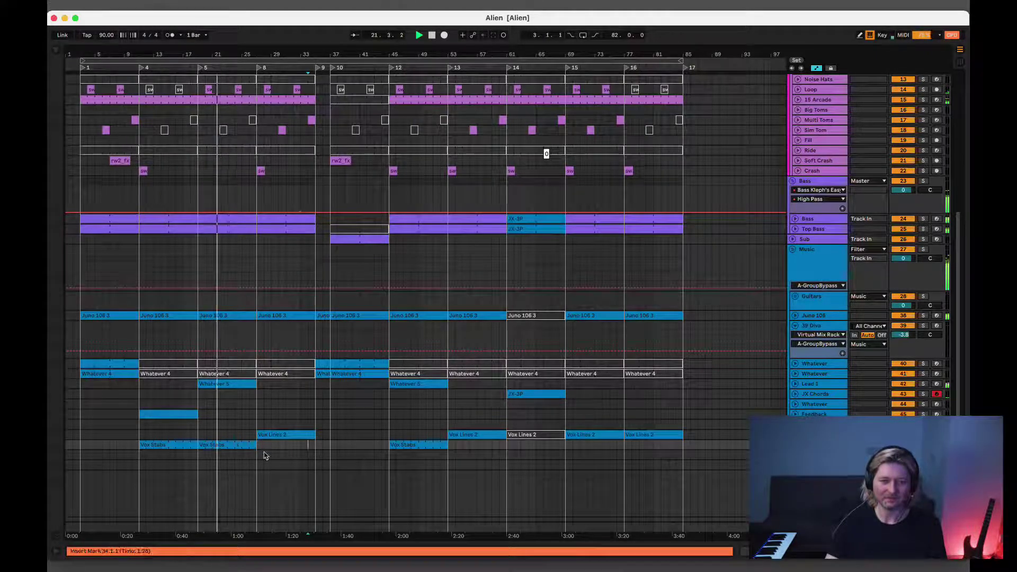
pyautogui.click(276, 435)
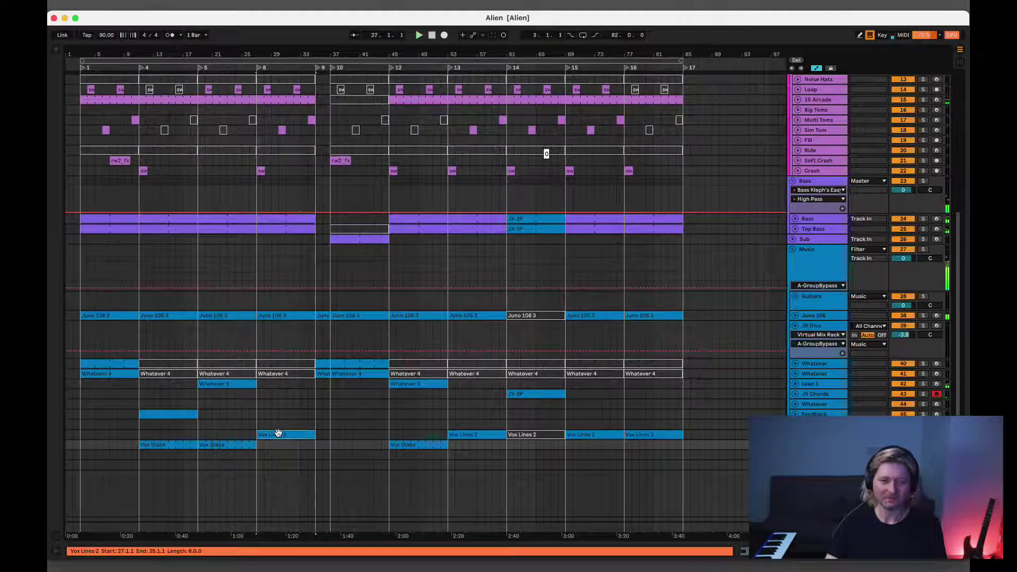
pyautogui.press('space')
pyautogui.press('space')
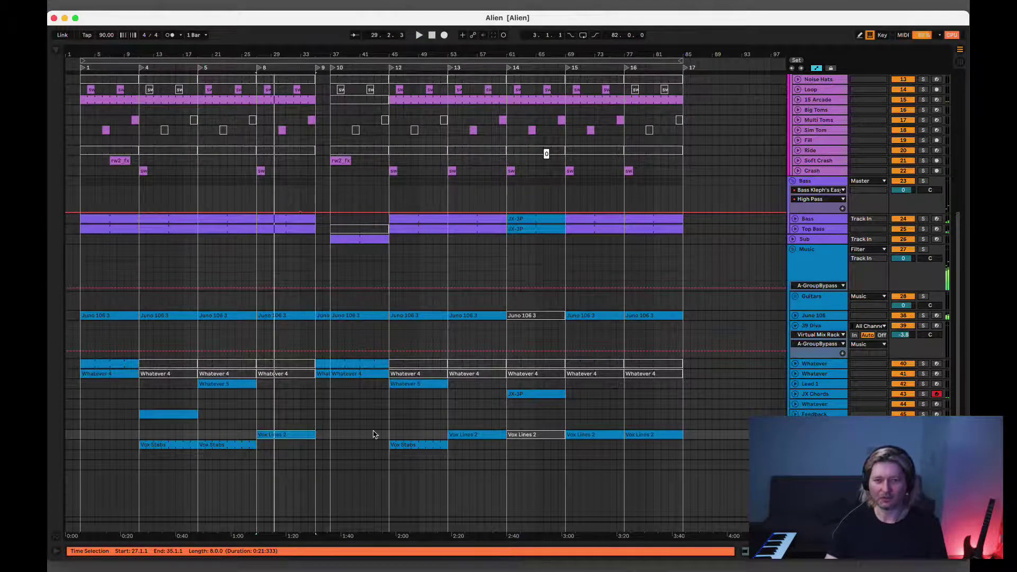
pyautogui.scroll(8, 373, 434)
pyautogui.scroll(-5, 378, 437)
pyautogui.scroll(6, 376, 443)
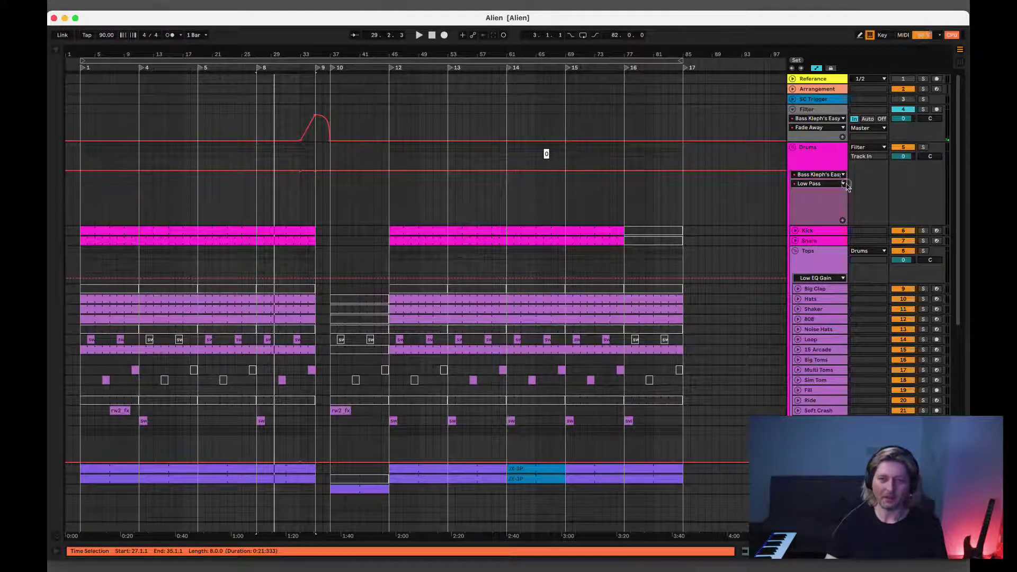
# - Show the Filter track's devices, play from bar 11 and try out its Low Pass macro during playback
pyautogui.click(836, 113)
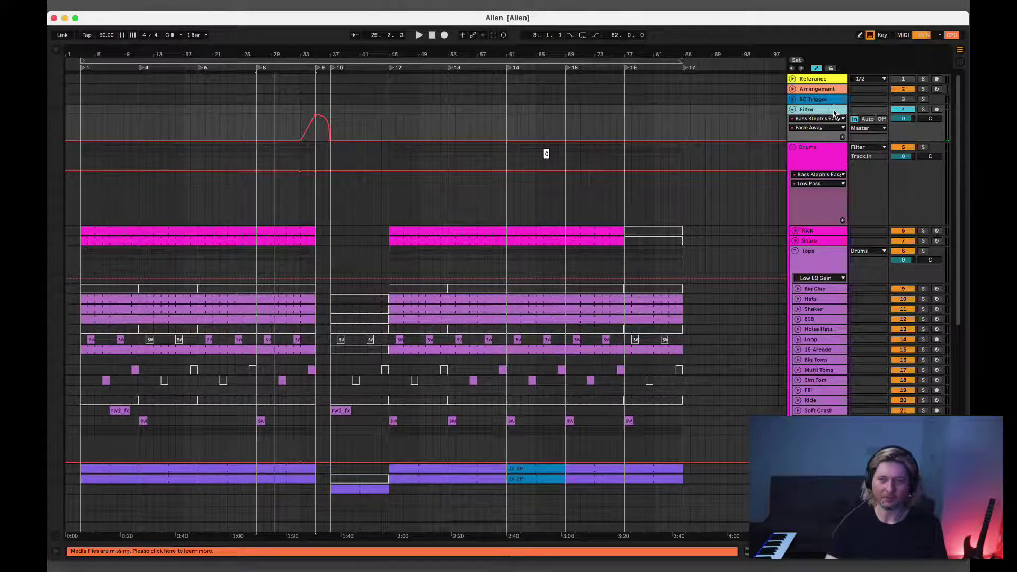
pyautogui.doubleClick(836, 112)
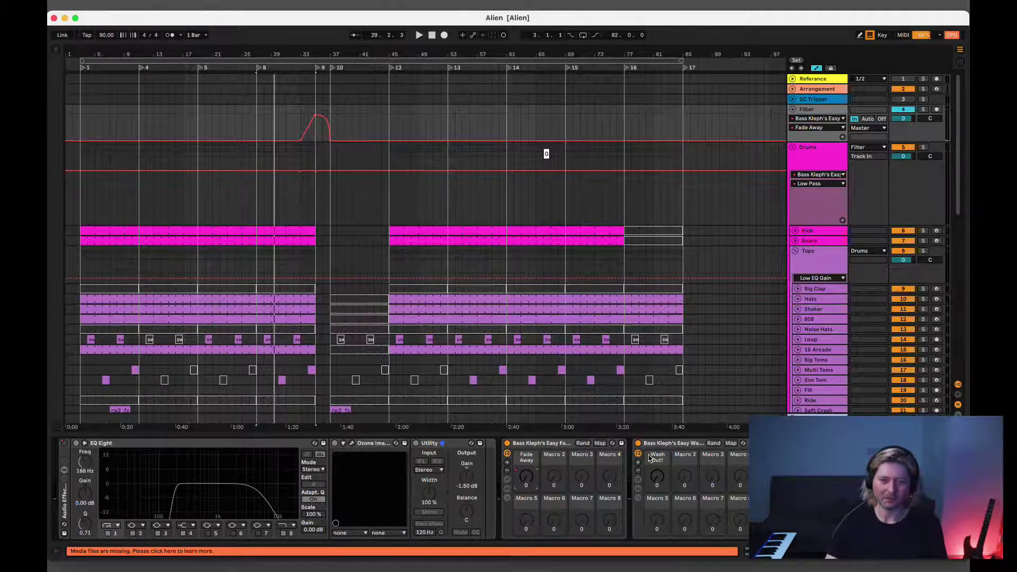
pyautogui.click(174, 303)
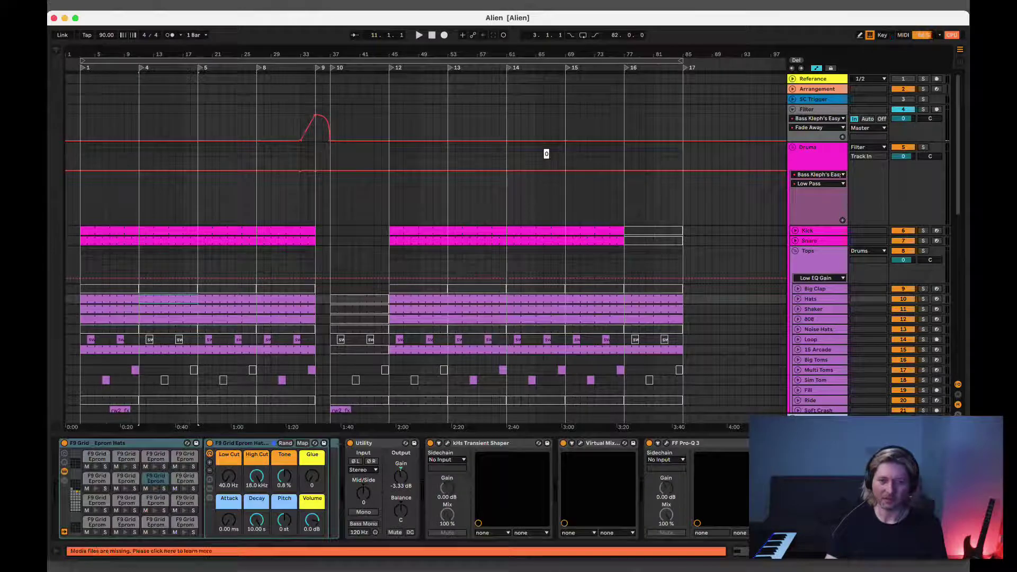
pyautogui.click(814, 552)
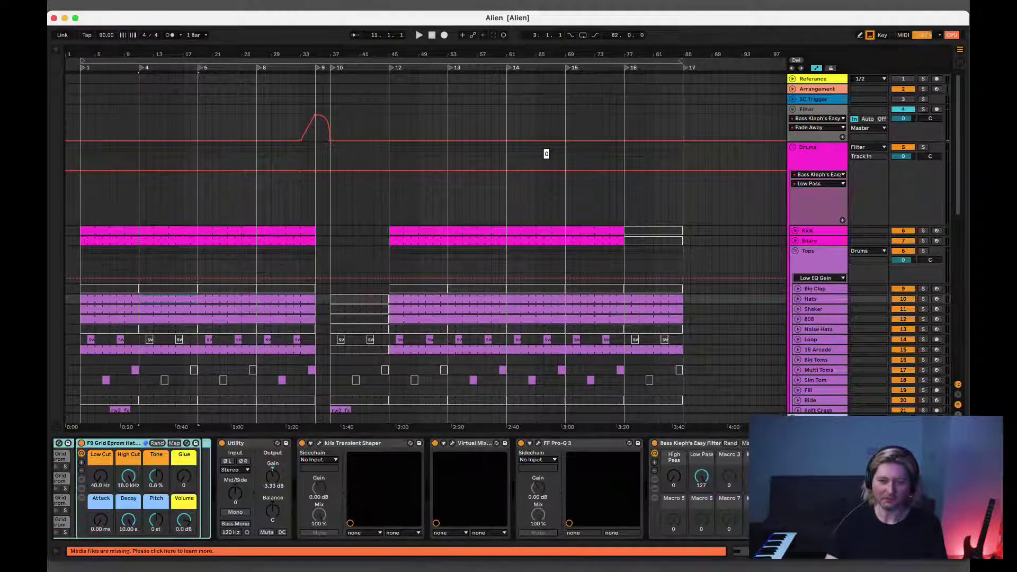
pyautogui.press('space')
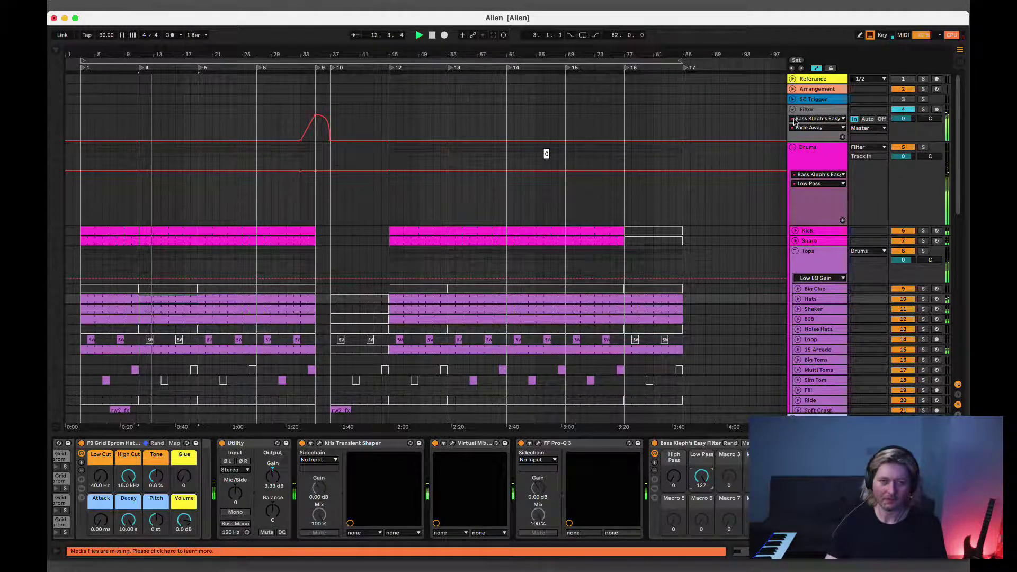
pyautogui.click(807, 109)
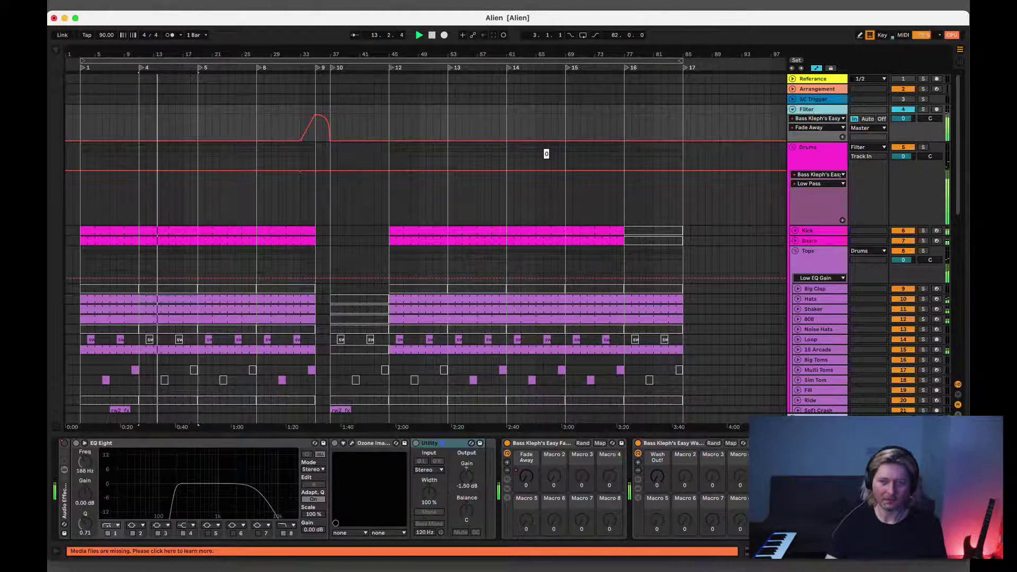
pyautogui.click(788, 477)
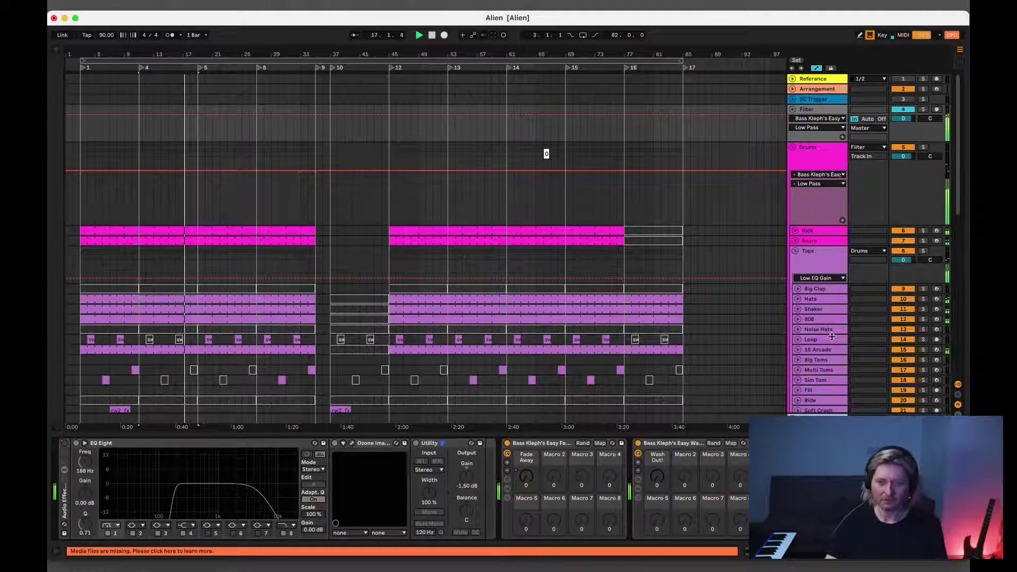
# - Check the device chains of the Bass group and the Top Bass track
pyautogui.scroll(-5, 937, 332)
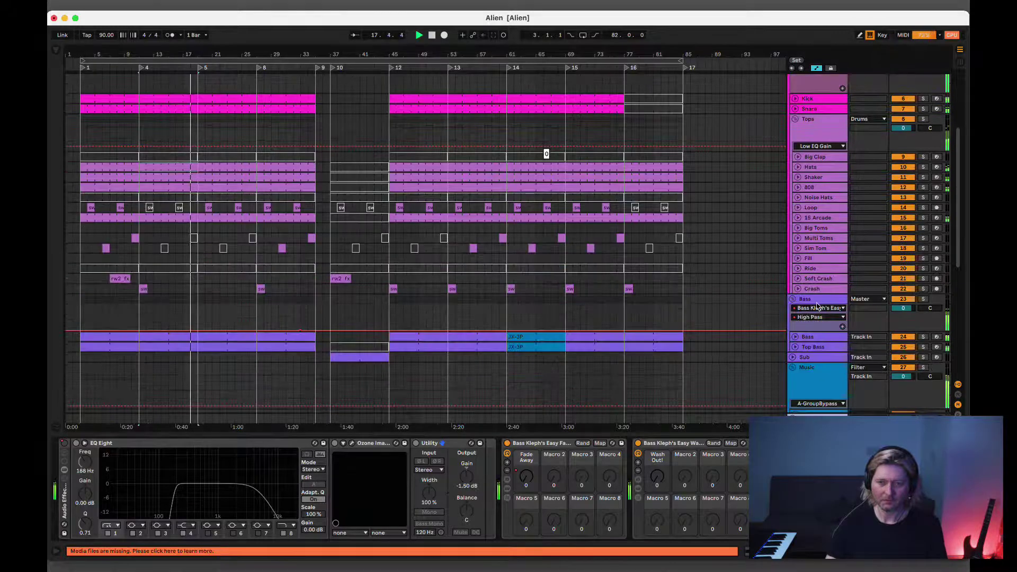
pyautogui.click(514, 312)
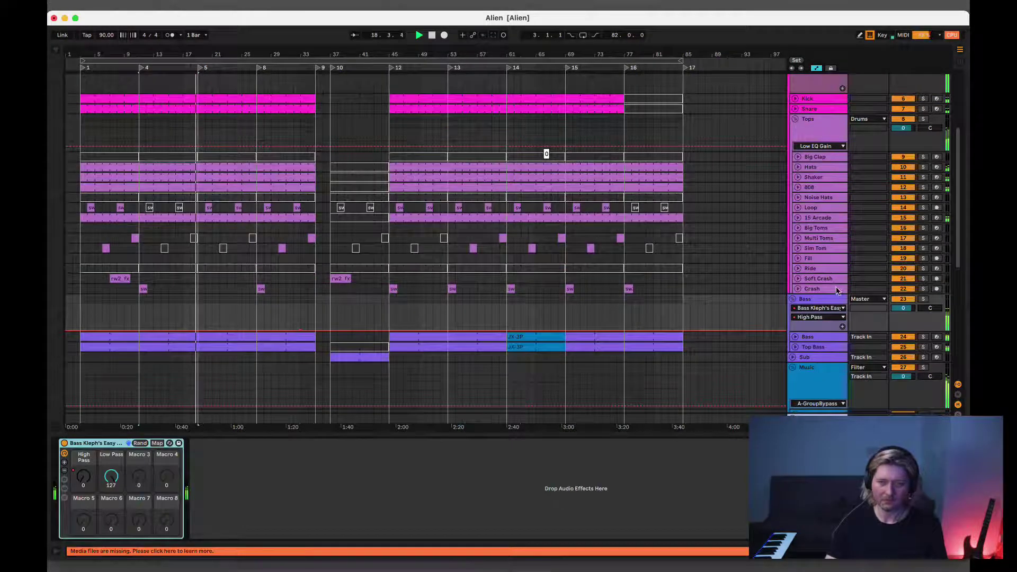
pyautogui.click(810, 347)
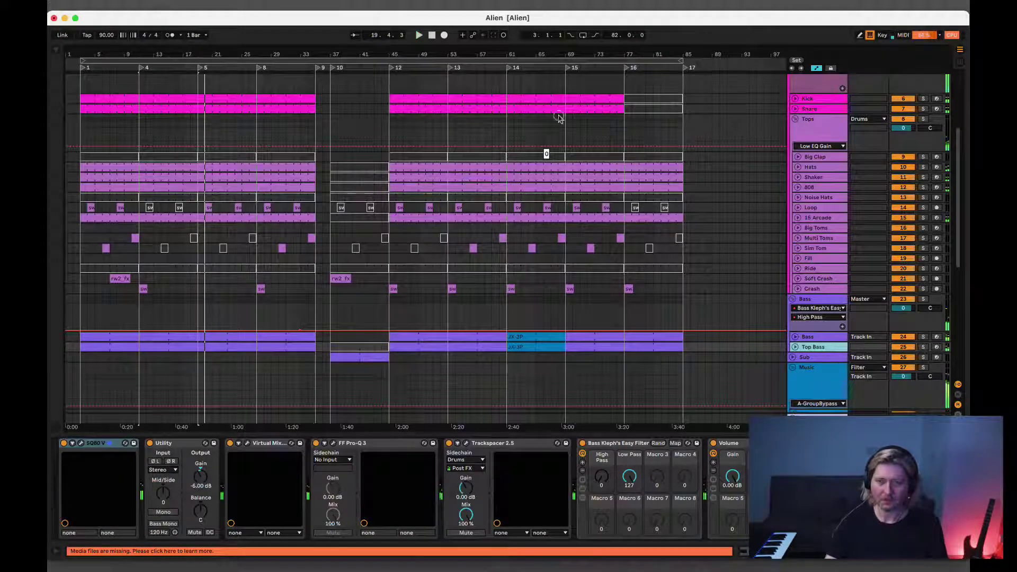
# - Show the track routing in Session View and send the Top Bass and Bass tracks' audio to the Bass group
pyautogui.press('Tab')
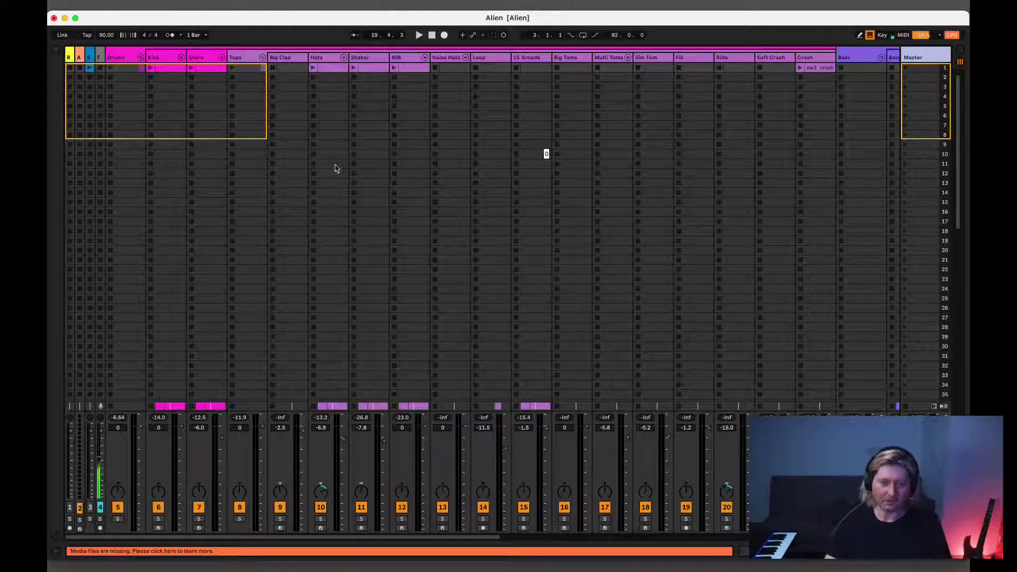
pyautogui.moveTo(492, 538); pyautogui.dragTo(499, 539)
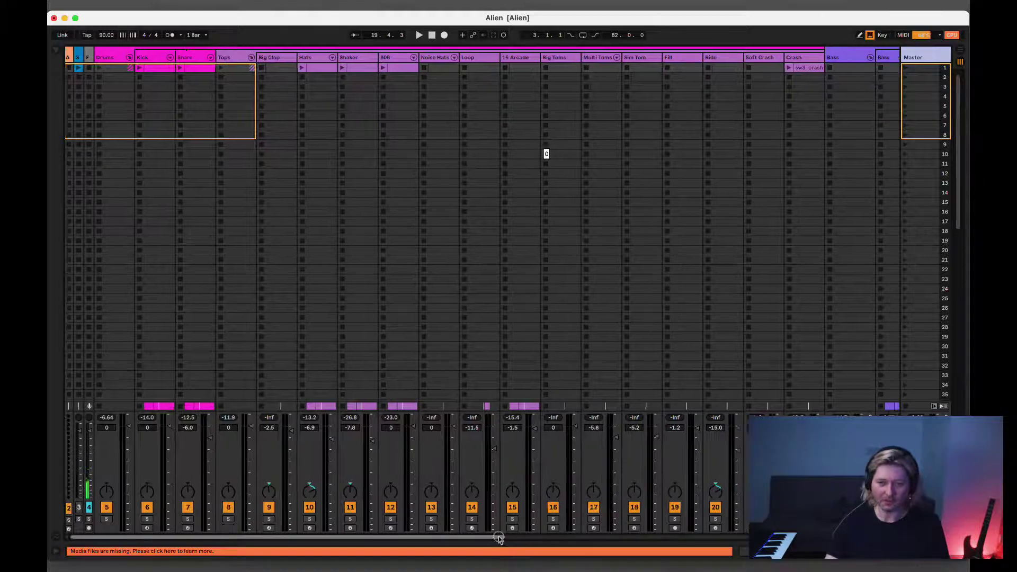
pyautogui.hscroll(15, 334, 461)
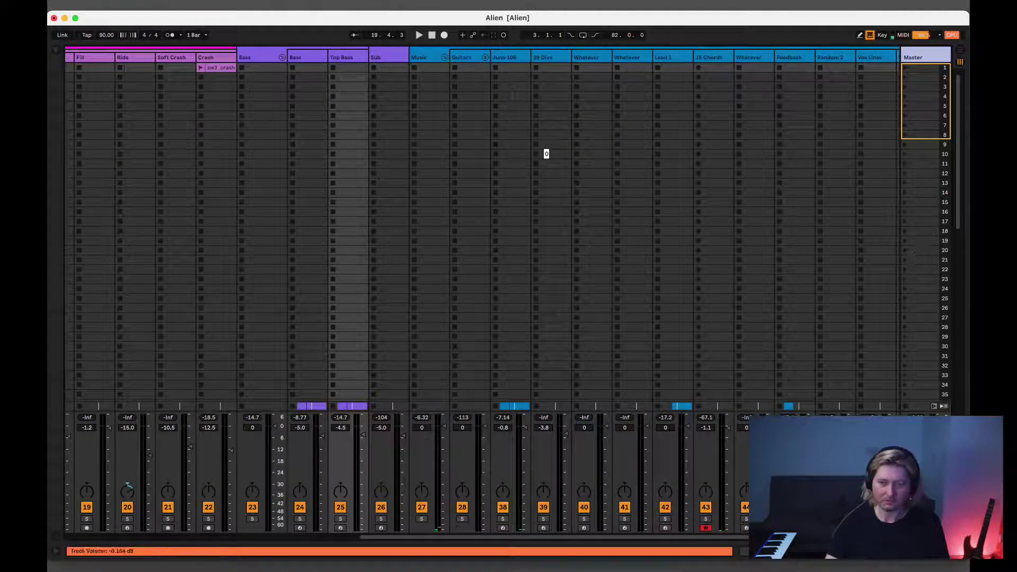
pyautogui.press('super+alt+i')
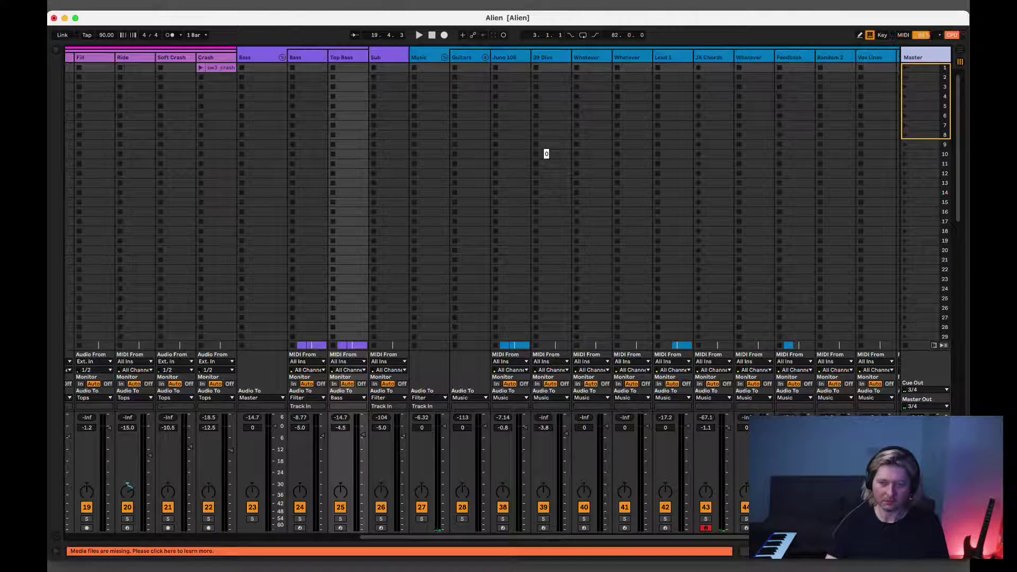
pyautogui.click(340, 401)
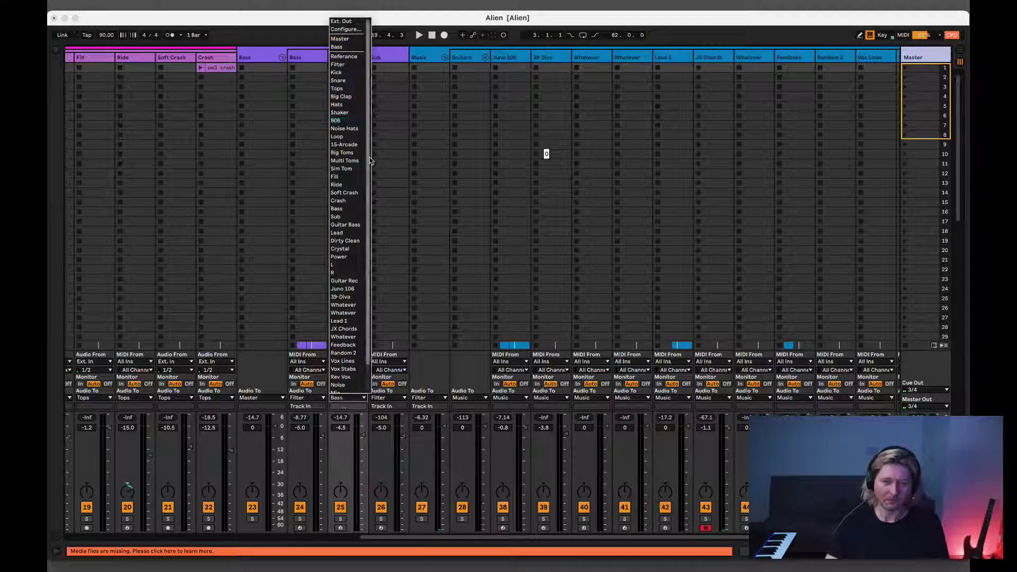
pyautogui.click(336, 47)
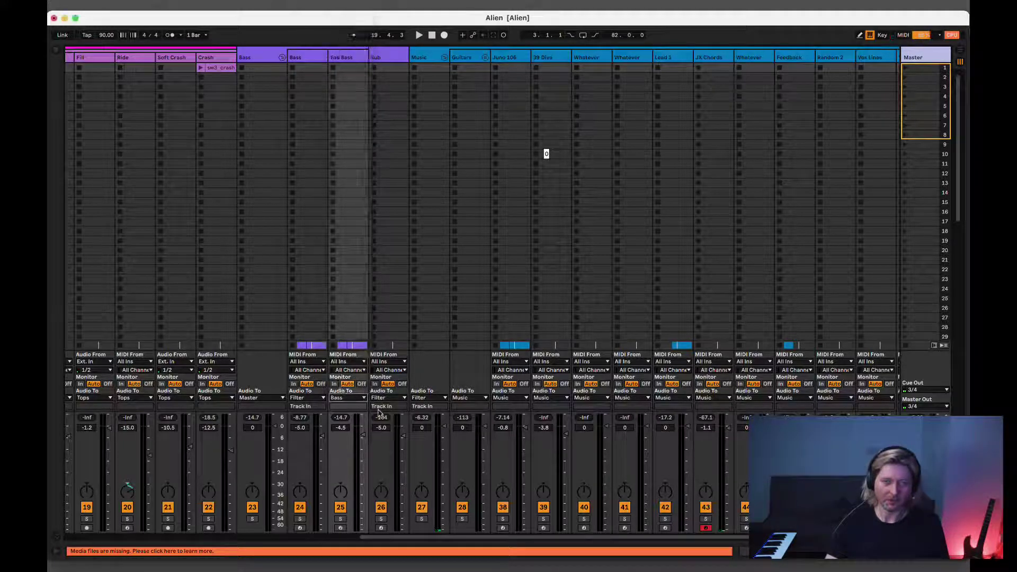
pyautogui.click(321, 398)
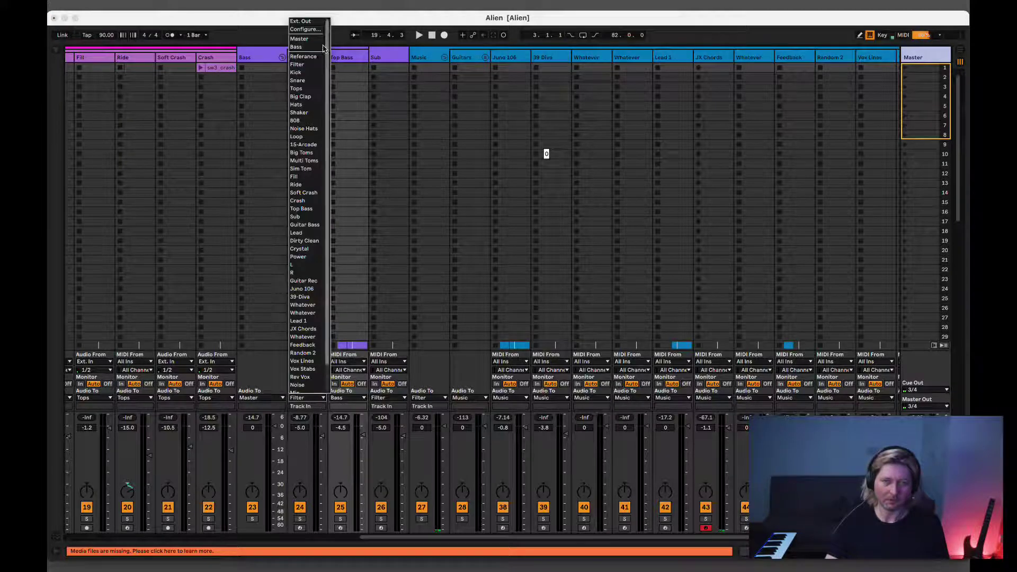
pyautogui.press('Escape')
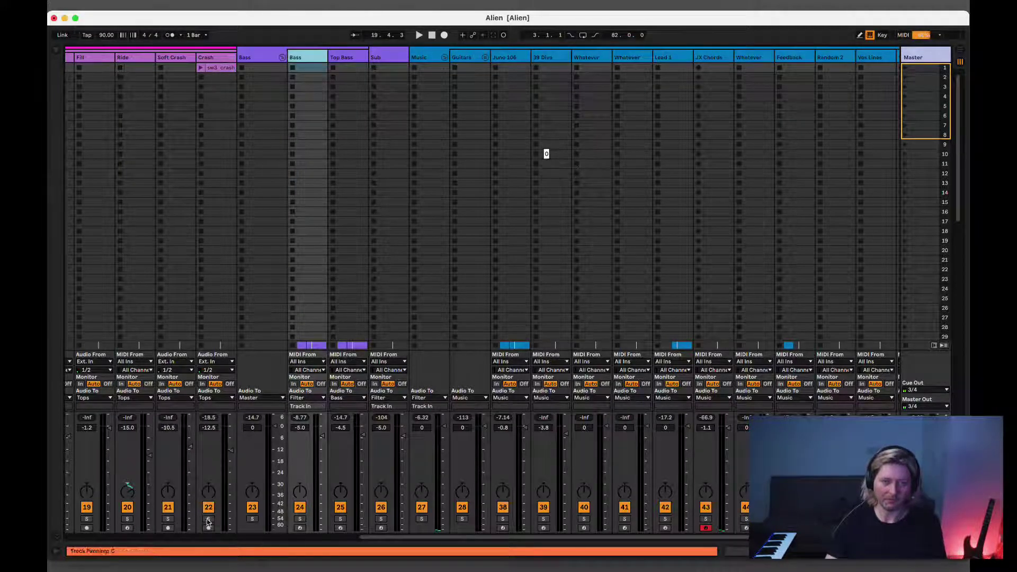
pyautogui.click(321, 398)
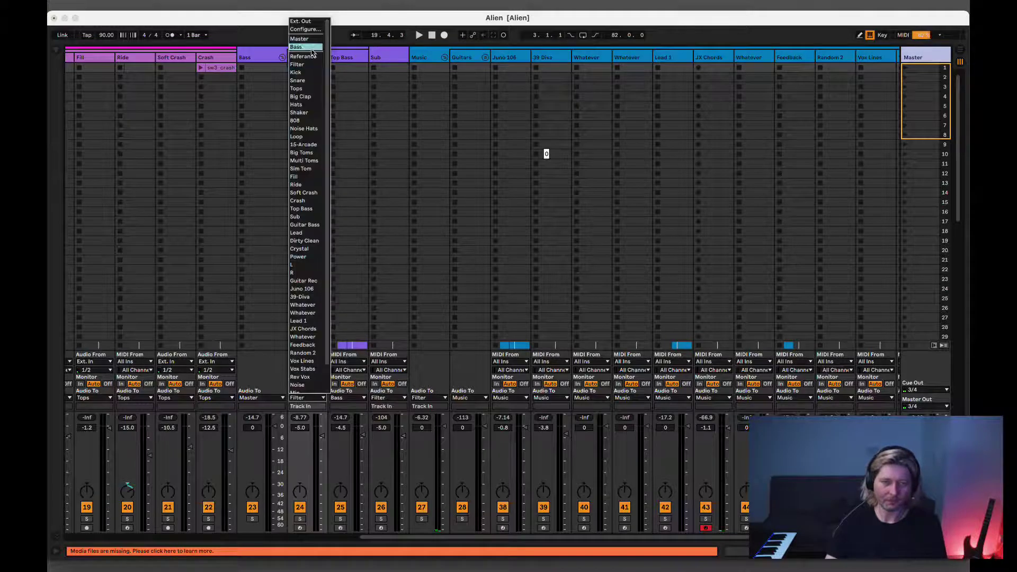
# - Route the Bass group's audio output to the Filter track and return to Arrangement View
pyautogui.click(260, 398)
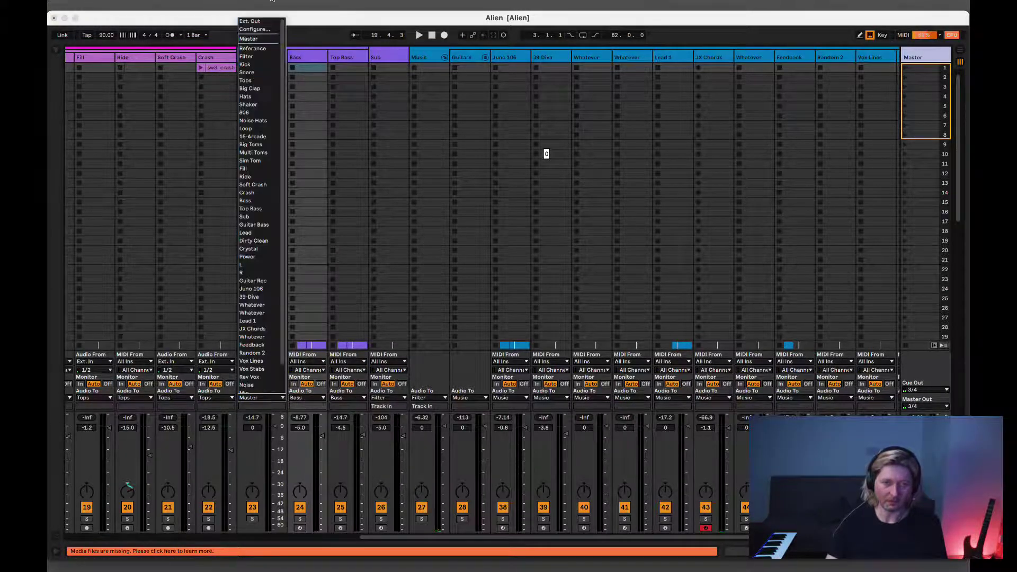
pyautogui.click(270, 57)
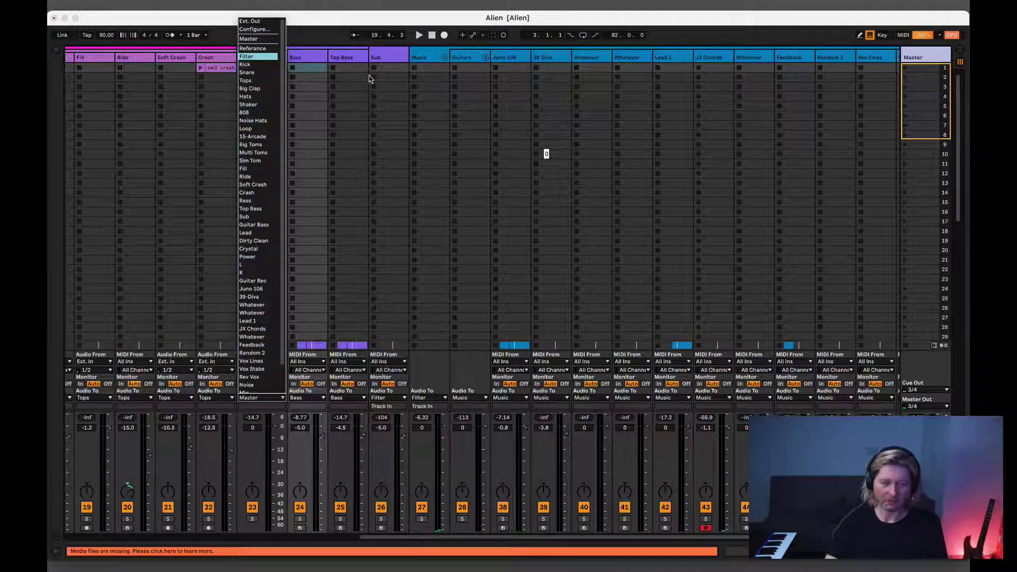
pyautogui.press('Tab')
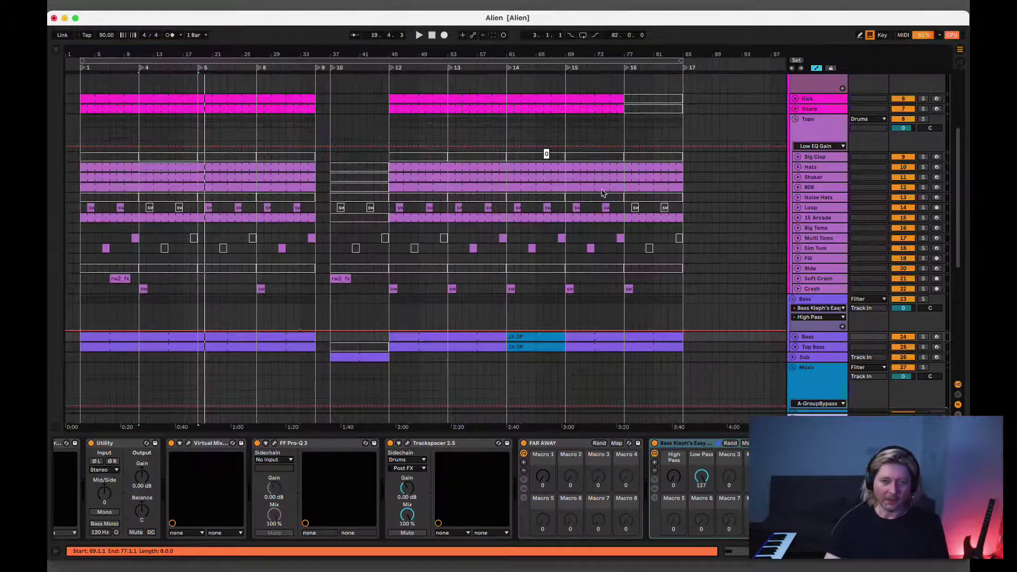
# - Play from bar 11 and test the Low Pass macros on the Bass and Filter tracks against the new routing
pyautogui.press('space')
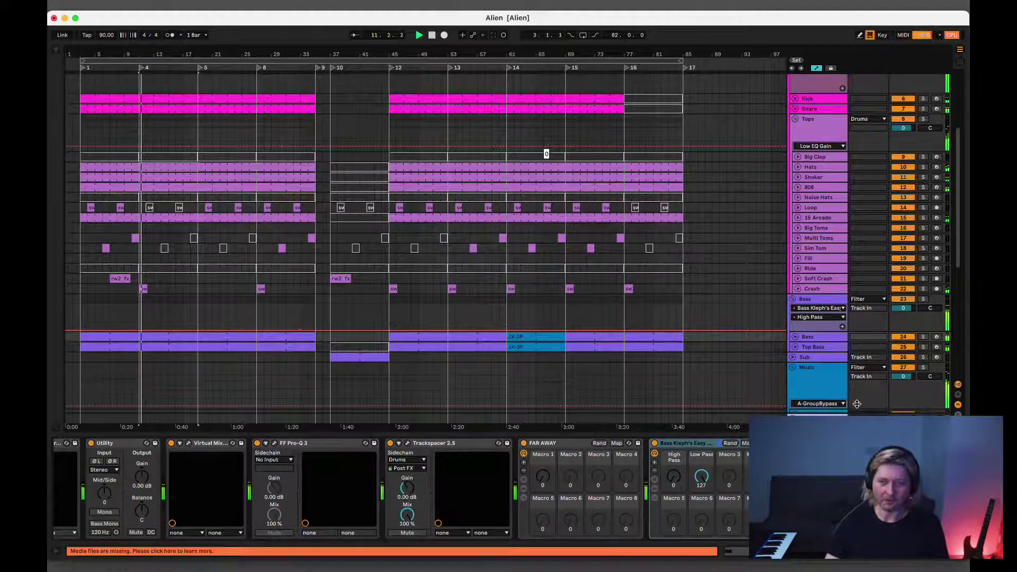
pyautogui.moveTo(702, 477); pyautogui.dragTo(702, 456)
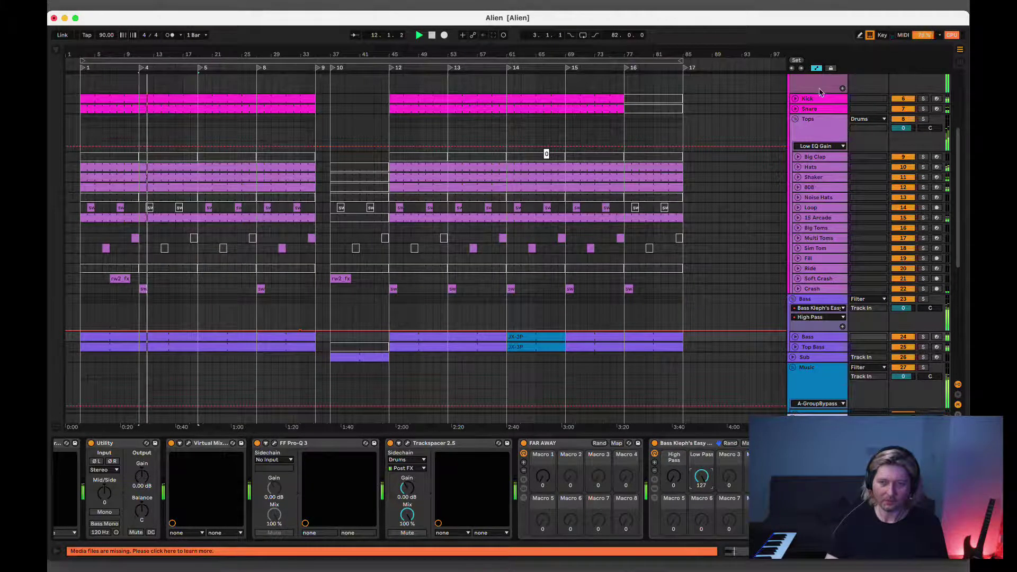
pyautogui.scroll(5, 806, 150)
pyautogui.click(806, 150)
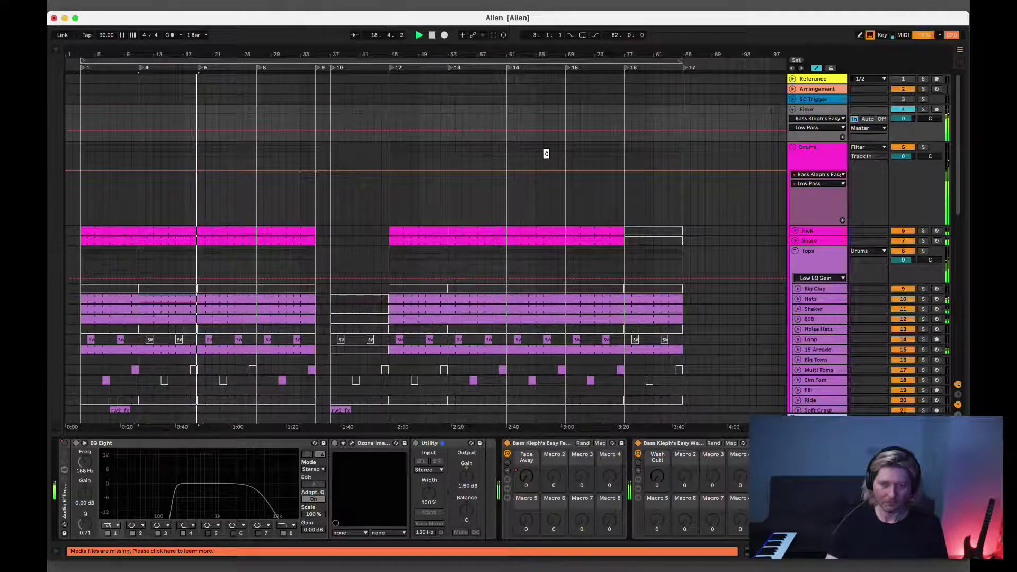
pyautogui.press('space')
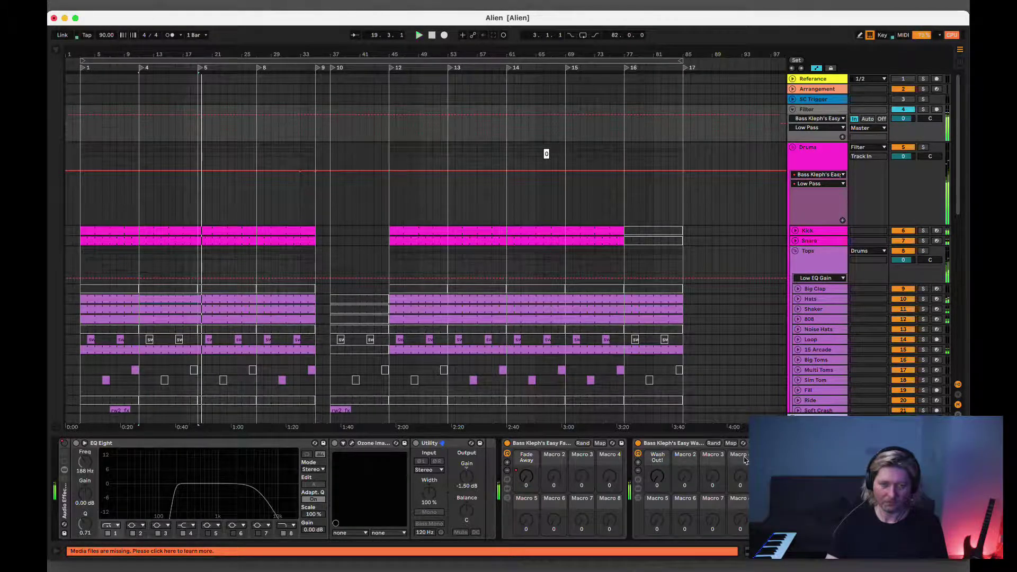
# - Deactivate the section 8 clips from bar 27 to 35, from the Kick track down to the second Whatever track
pyautogui.scroll(-5, 223, 275)
pyautogui.scroll(2, 260, 331)
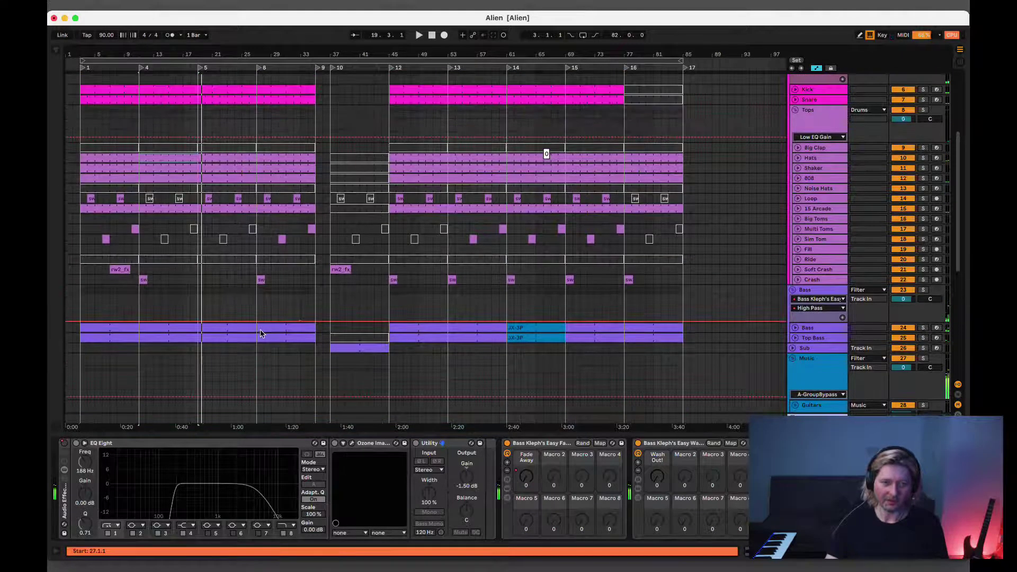
pyautogui.scroll(-5, 280, 310)
pyautogui.scroll(-4, 280, 312)
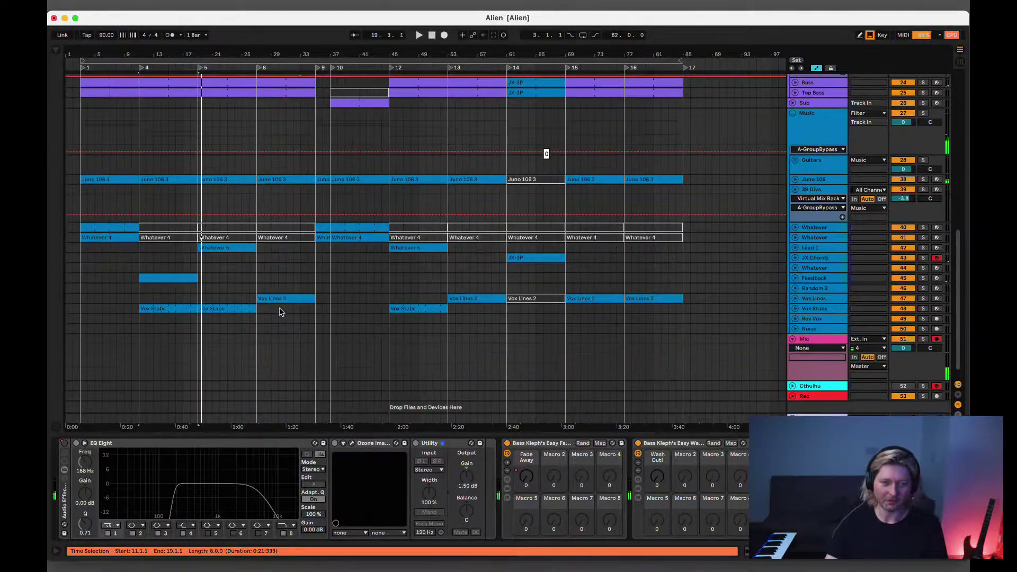
pyautogui.scroll(8, 279, 312)
pyautogui.click(279, 130)
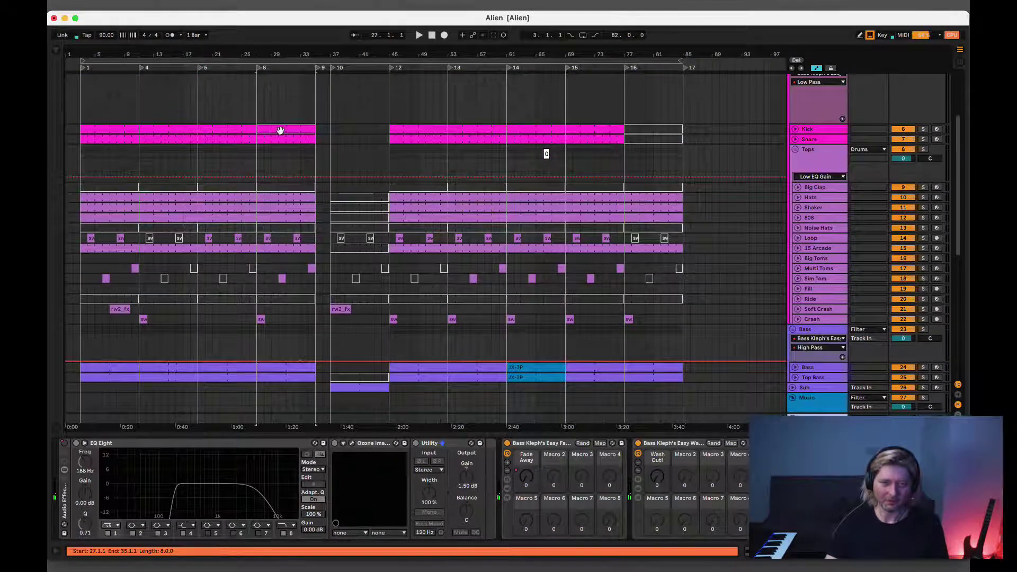
pyautogui.scroll(-7, 307, 214)
pyautogui.click(270, 273)
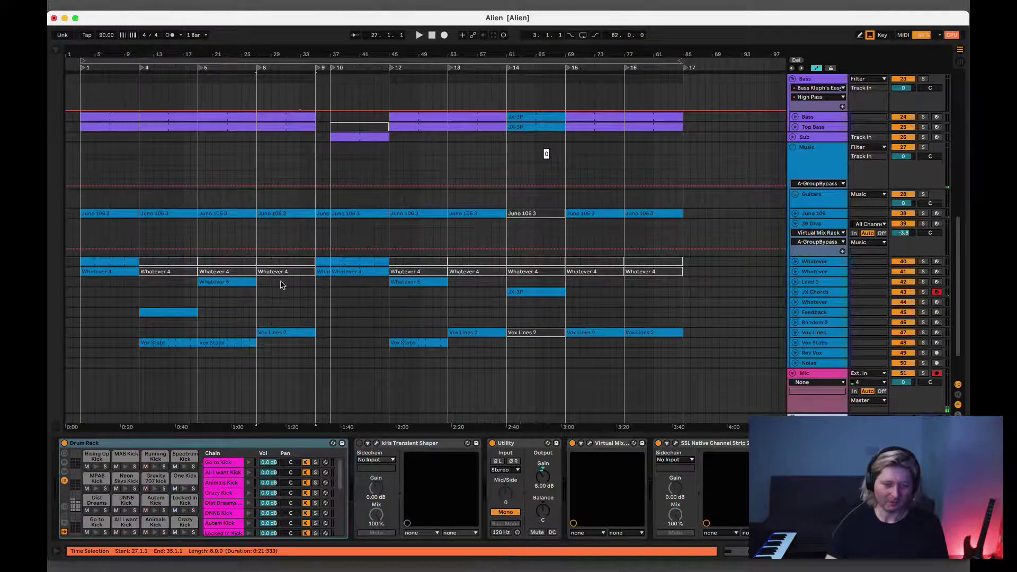
pyautogui.keyDown('shift'); pyautogui.click(285, 272); pyautogui.keyUp('shift')
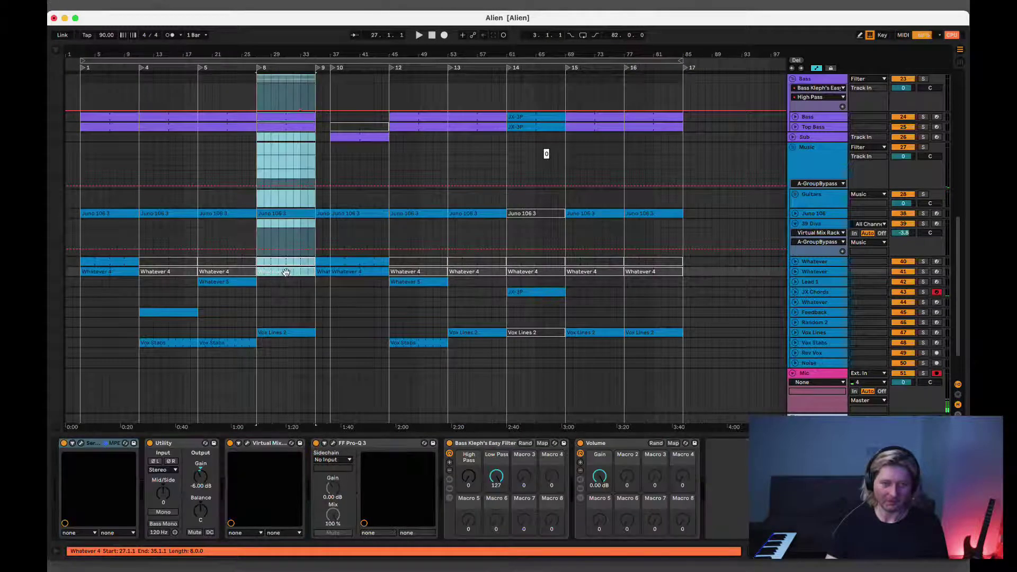
# - Play from bar 25 to check the transition into the stripped-back section 8
pyautogui.click(242, 326)
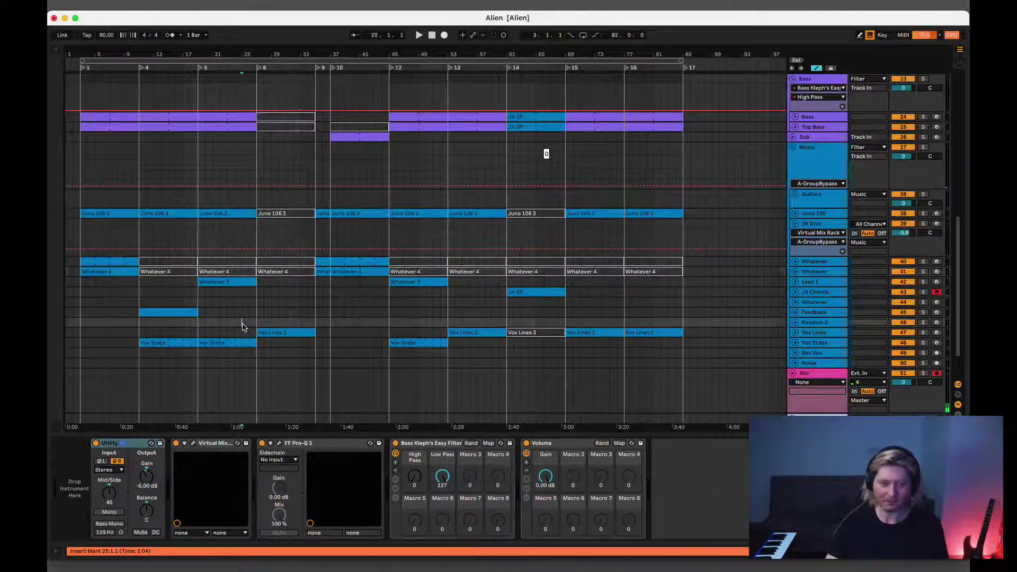
pyautogui.press('space')
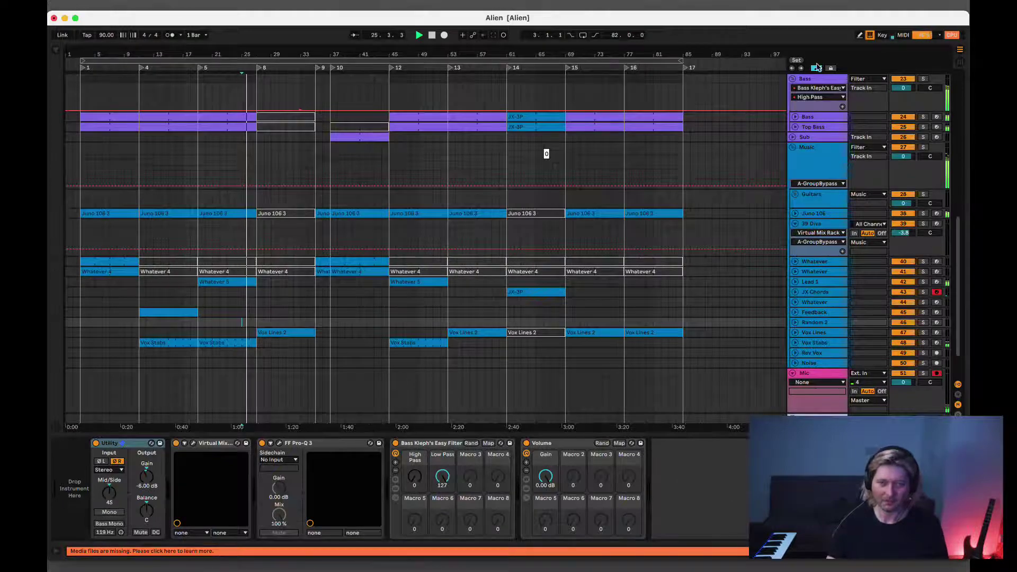
pyautogui.scroll(10, 809, 127)
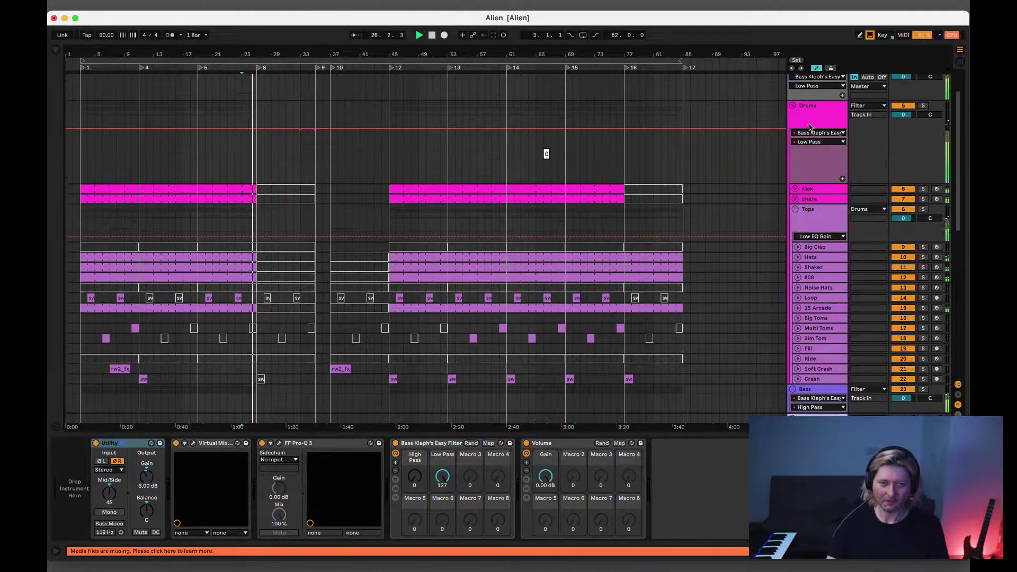
pyautogui.scroll(3, 810, 128)
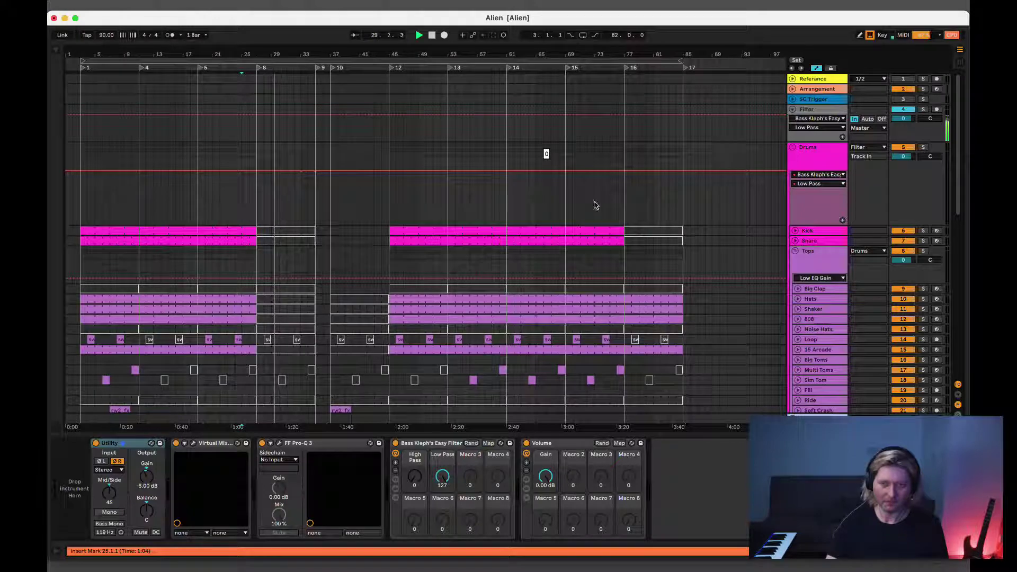
# - Reactivate the section 8 clips from bar 27 to 35, from the Kick track down to the second Whatever track, and save the set
pyautogui.scroll(-5, 347, 237)
pyautogui.scroll(-3, 347, 237)
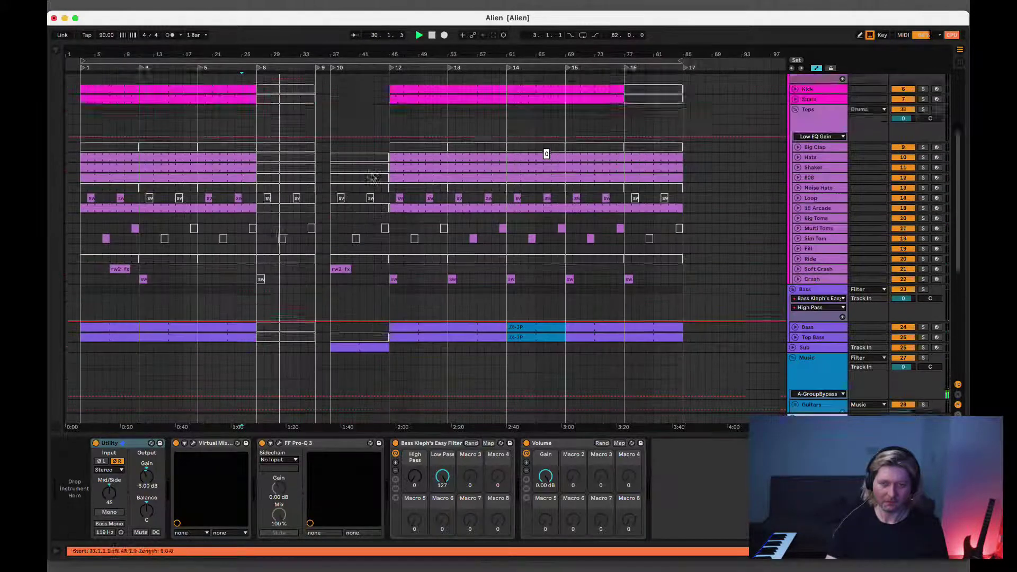
pyautogui.scroll(8, 328, 222)
pyautogui.click(289, 230)
pyautogui.scroll(-15, 395, 227)
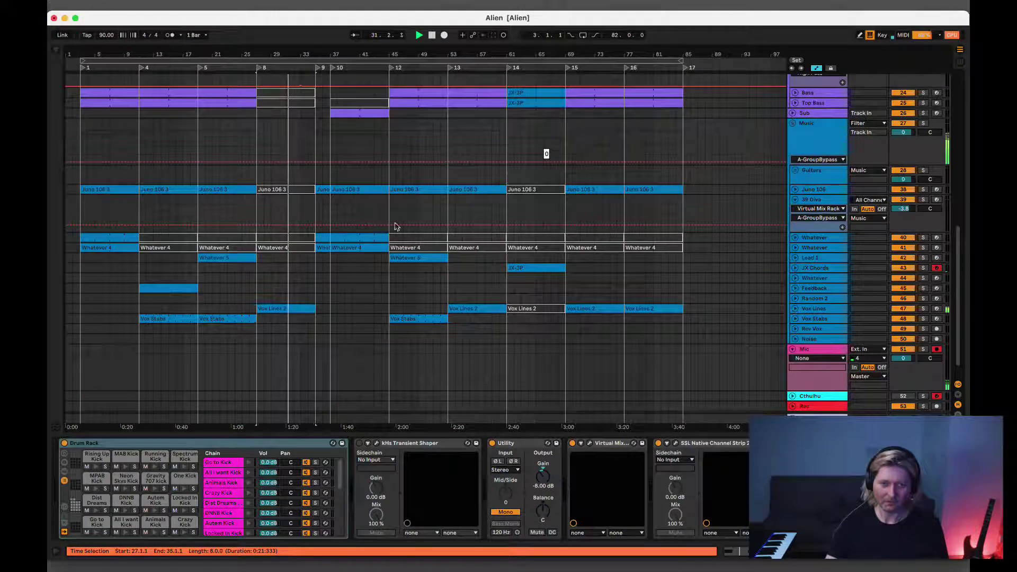
pyautogui.click(295, 255)
pyautogui.keyDown('shift'); pyautogui.click(294, 249); pyautogui.keyUp('shift')
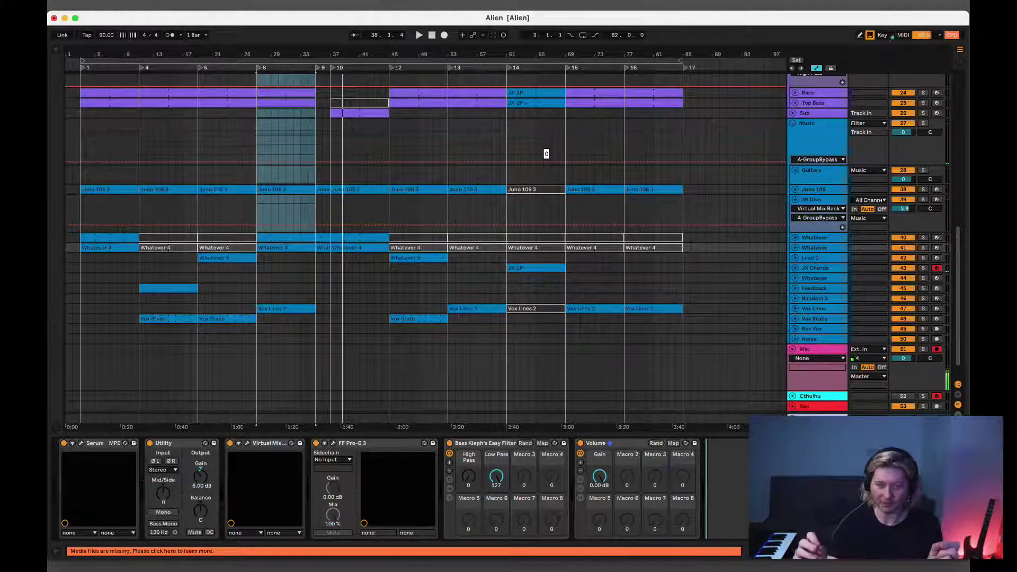
pyautogui.click(277, 306)
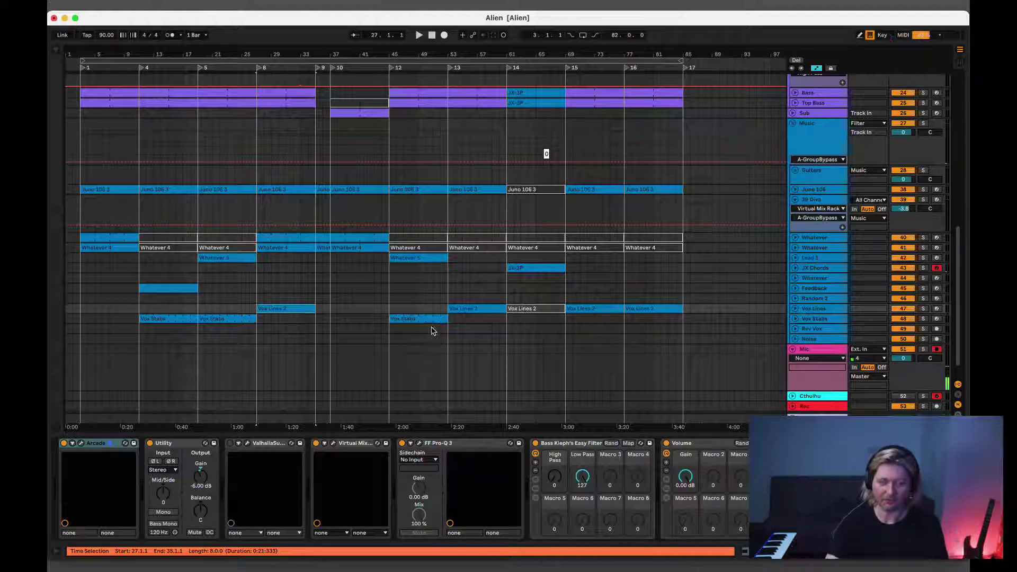
pyautogui.press('super+s')
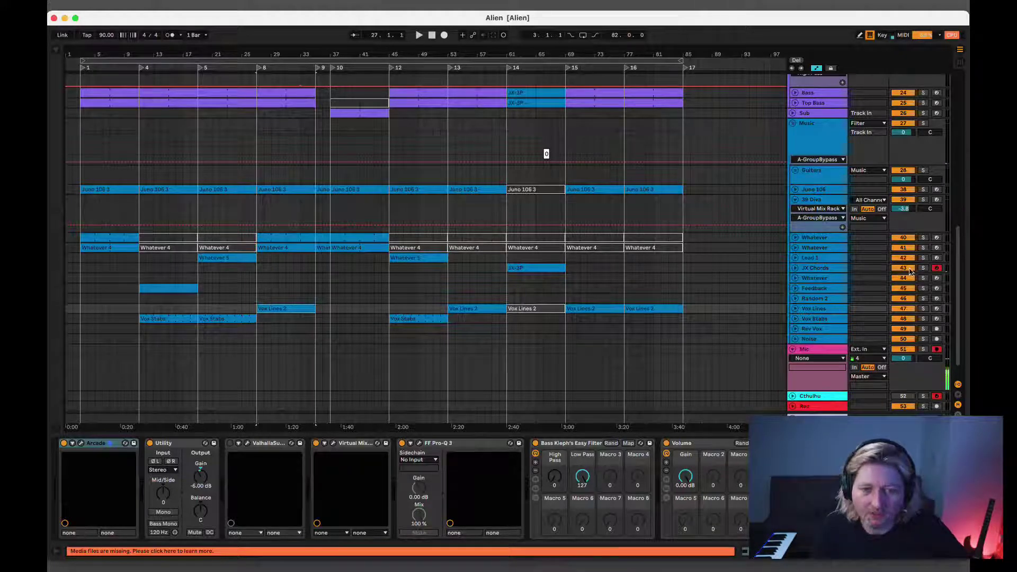
# - Check the device chains of the second Whatever track, JX Chords with its bx_console SSL 9000 J, the Bass group and the Bass track
pyautogui.click(823, 248)
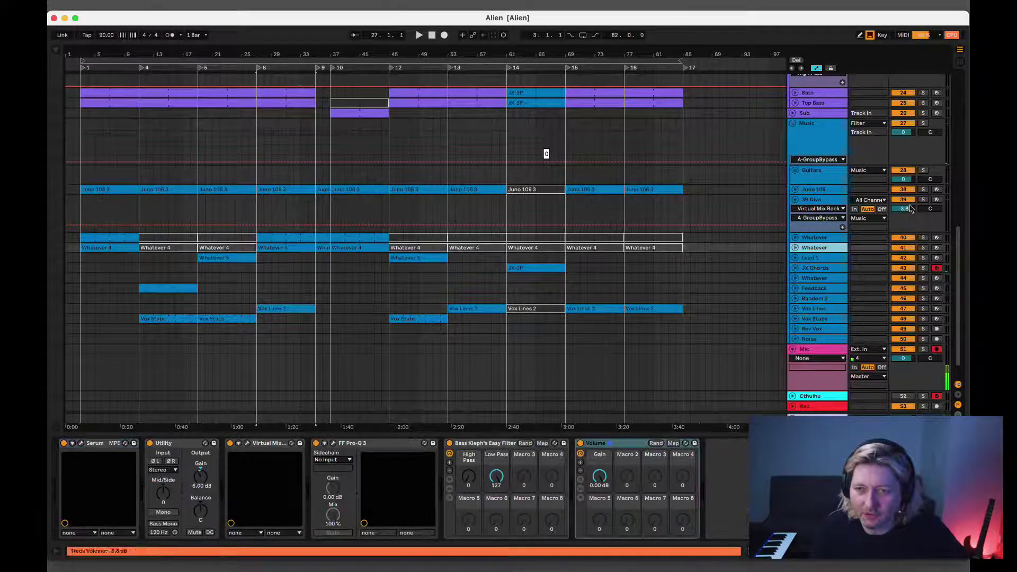
pyautogui.click(829, 270)
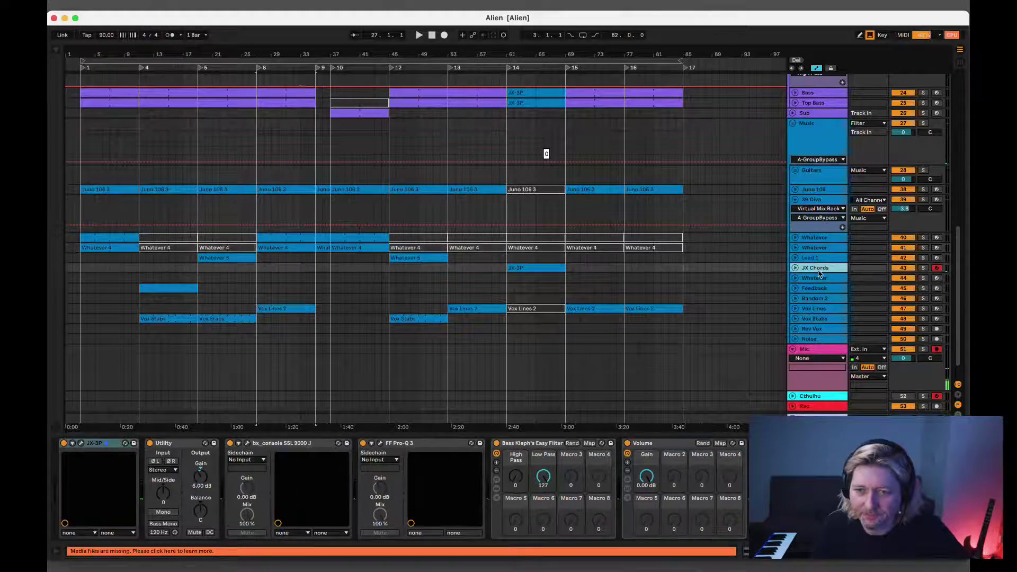
pyautogui.click(247, 443)
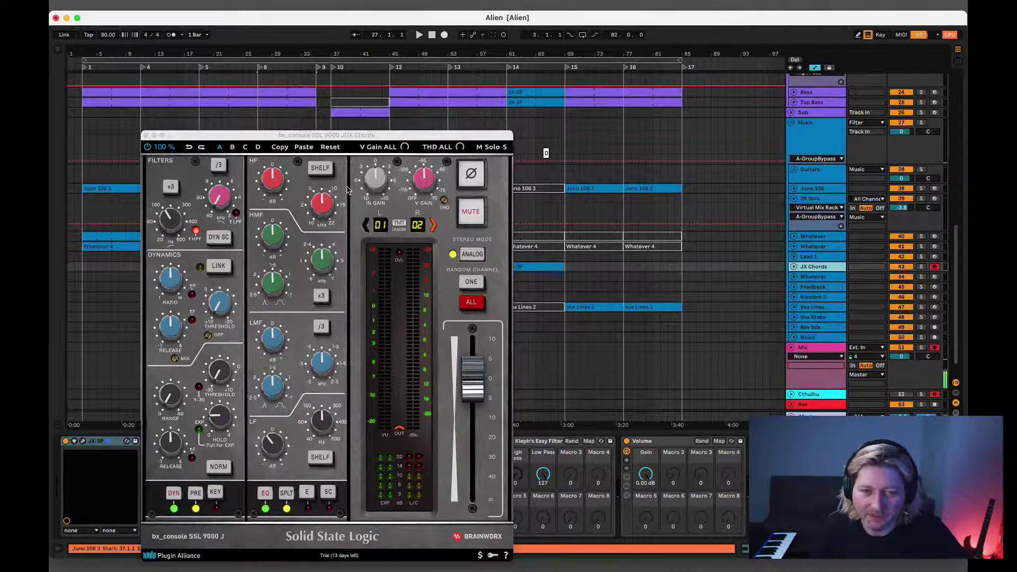
pyautogui.moveTo(333, 136); pyautogui.dragTo(307, 36)
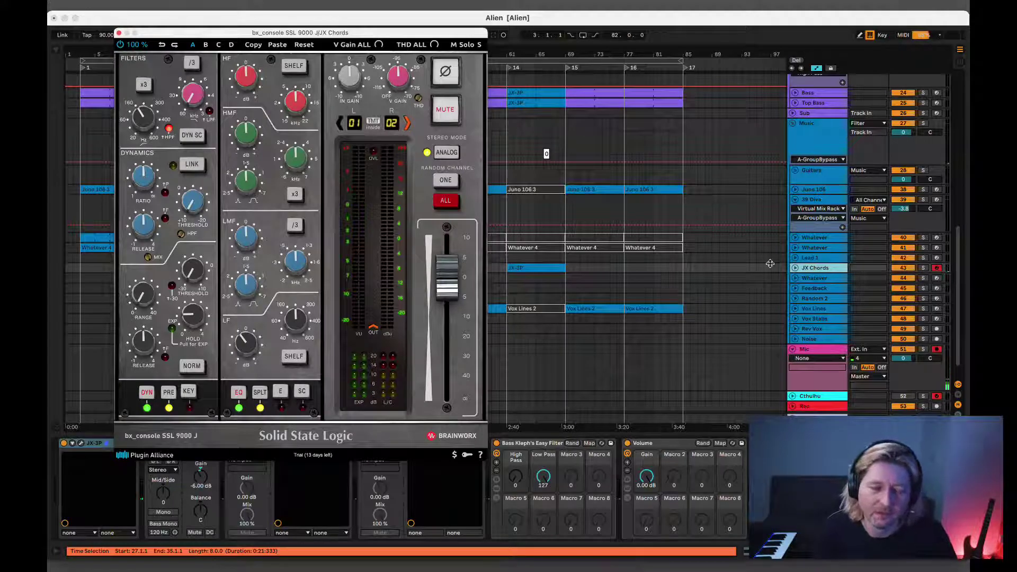
pyautogui.click(118, 34)
pyautogui.scroll(5, 819, 169)
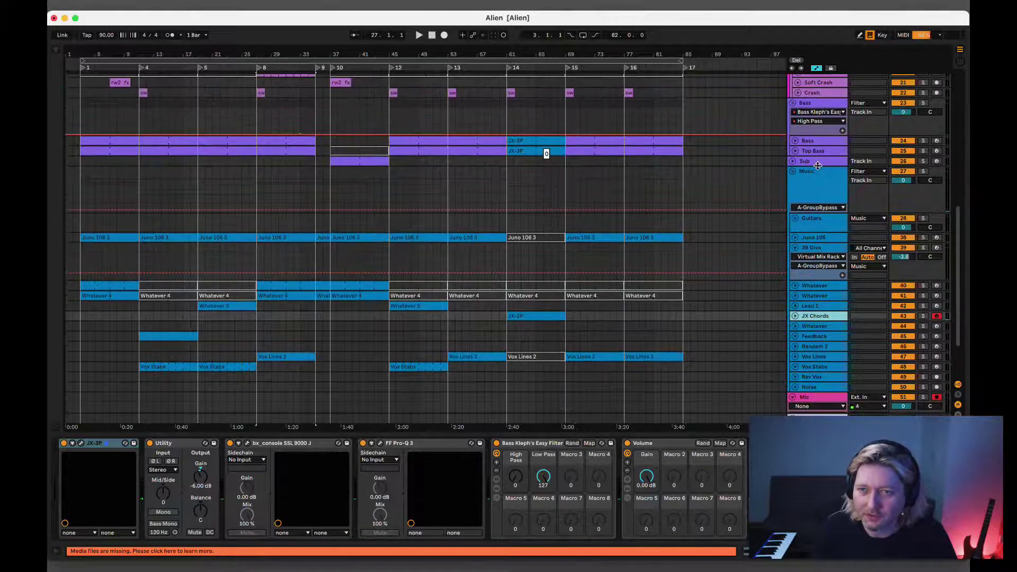
pyautogui.click(819, 170)
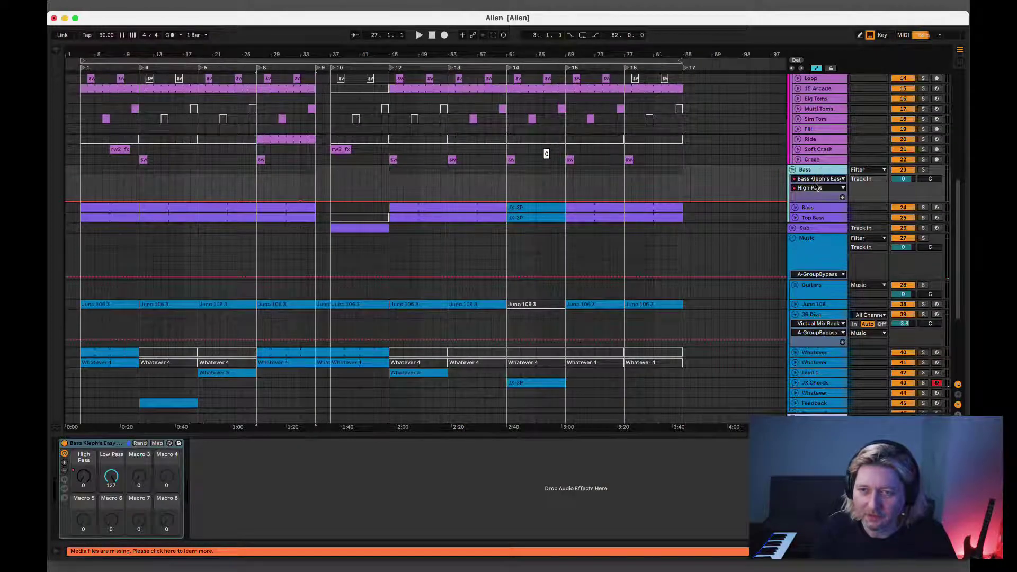
pyautogui.click(824, 211)
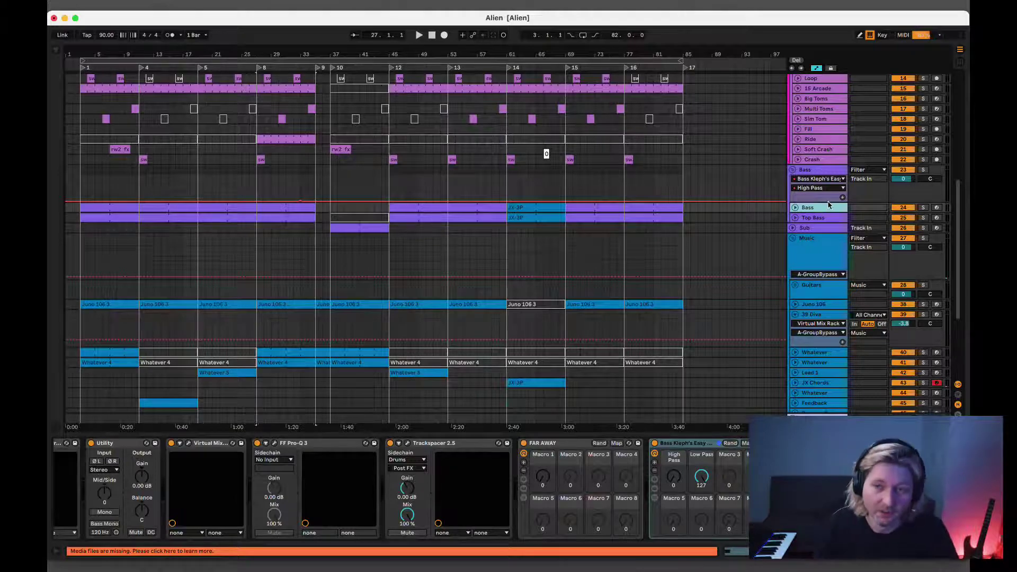
# - Open and close the Kick track's SSL Native Channel Strip 2, and remove that plug-in from the device chain
pyautogui.scroll(10, 810, 203)
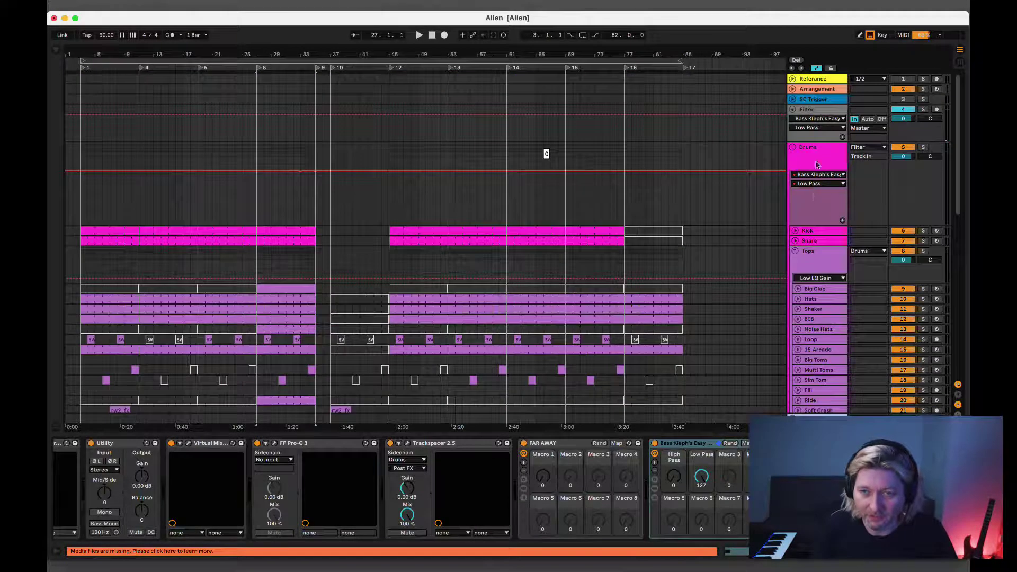
pyautogui.click(815, 233)
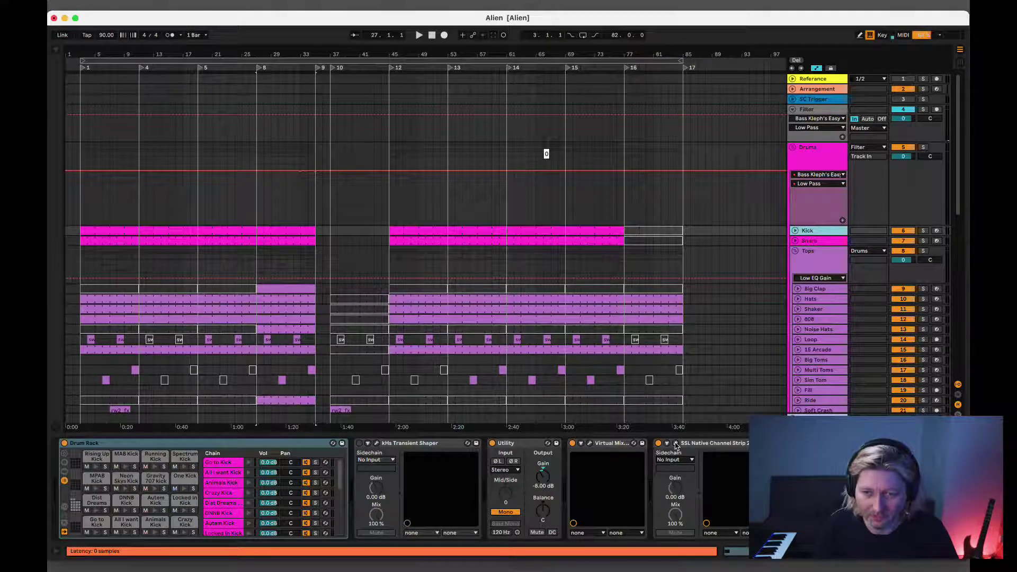
pyautogui.click(676, 444)
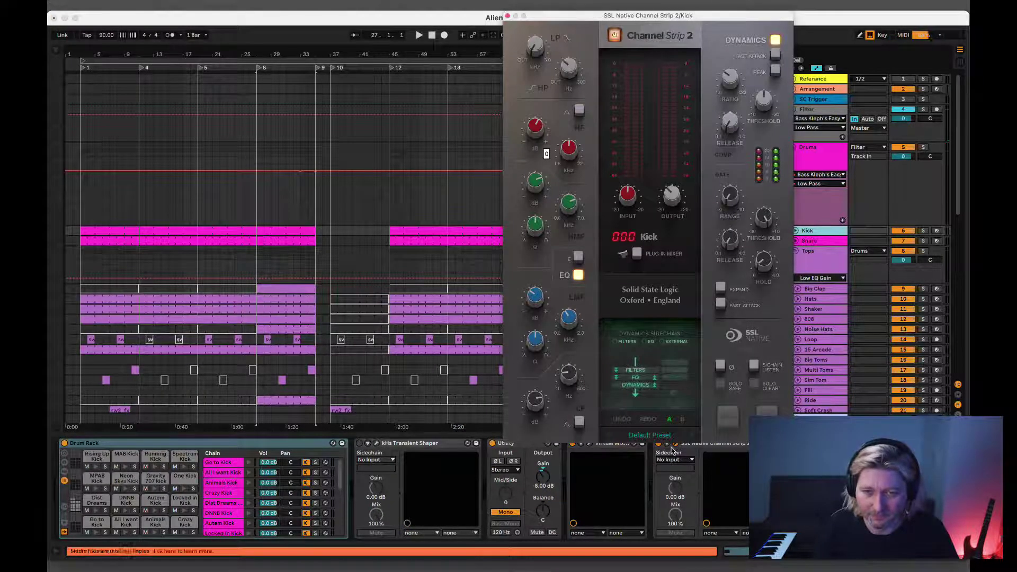
pyautogui.click(507, 16)
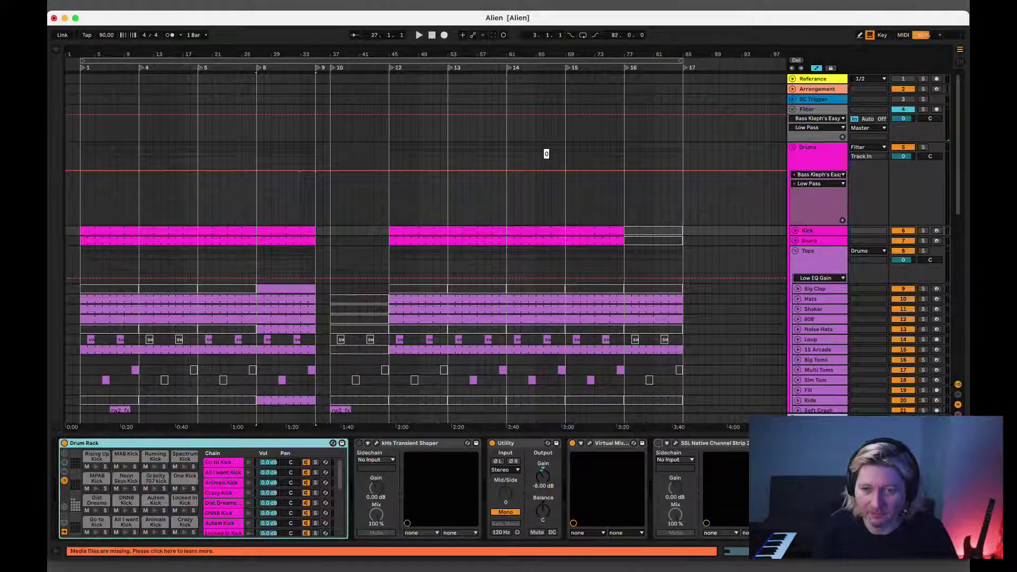
pyautogui.click(735, 449)
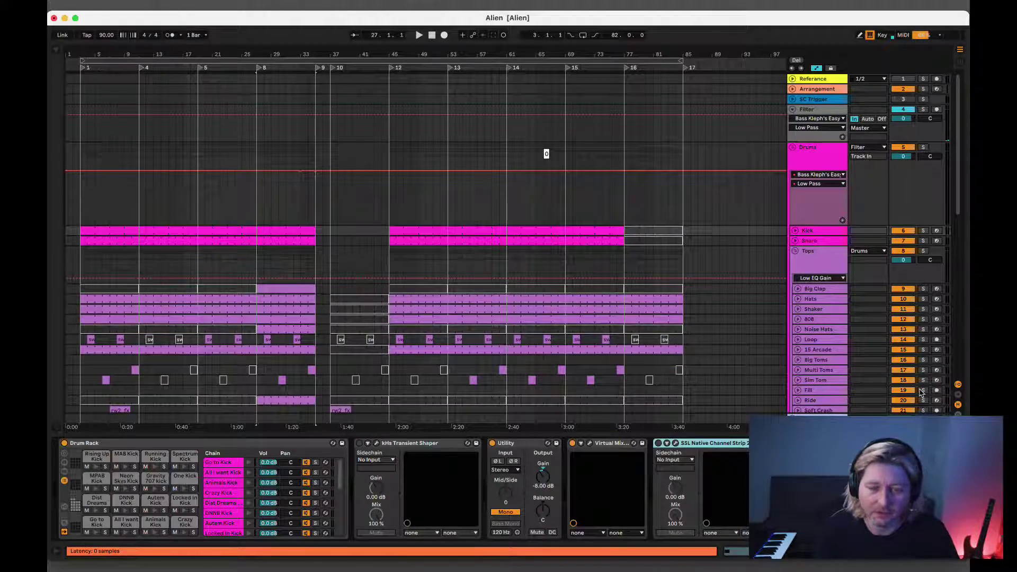
# - Show the Juno 106 track's device chain and play the song from bar 27
pyautogui.scroll(-10, 811, 355)
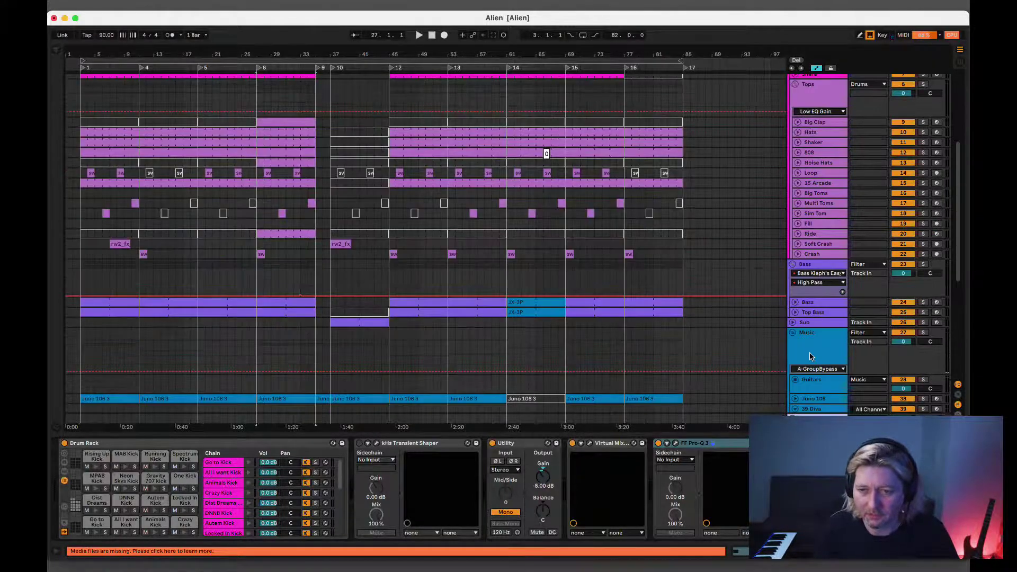
pyautogui.scroll(-3, 811, 355)
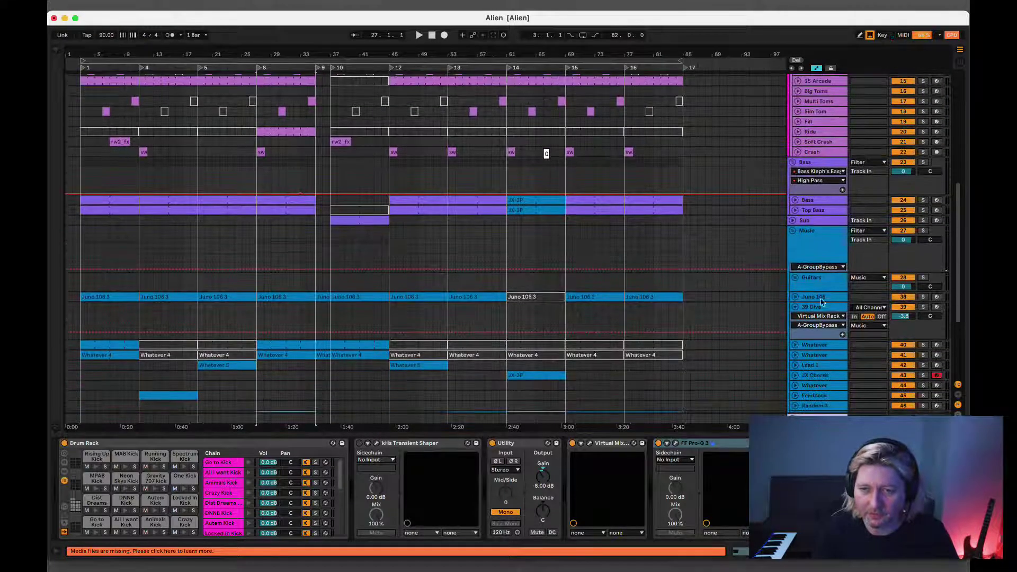
pyautogui.click(820, 297)
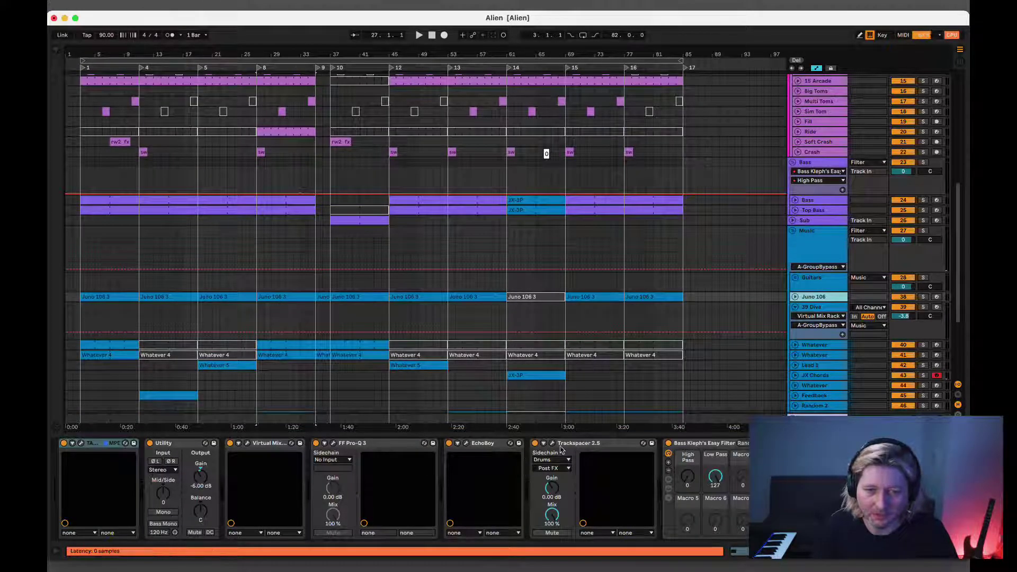
pyautogui.press('space')
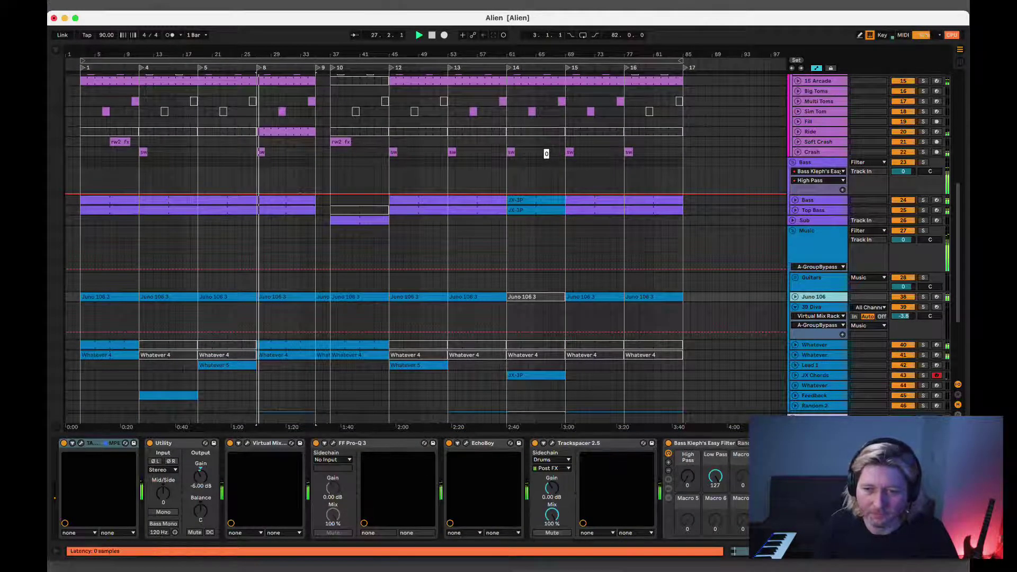
# - Solo the JX Chords track and play its JX-3P clip in section 14 from bar 61
pyautogui.click(822, 376)
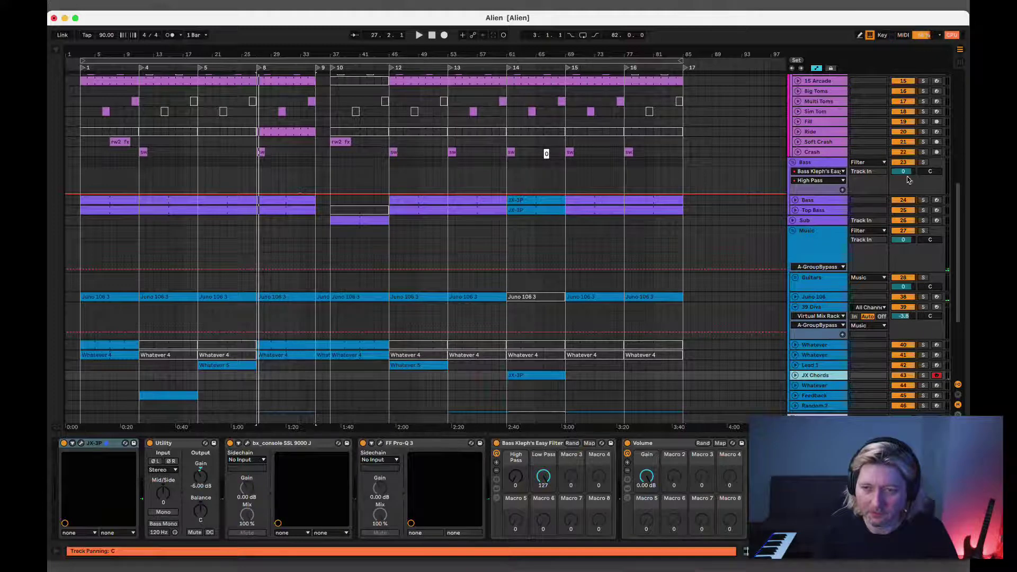
pyautogui.click(924, 375)
pyautogui.press('space')
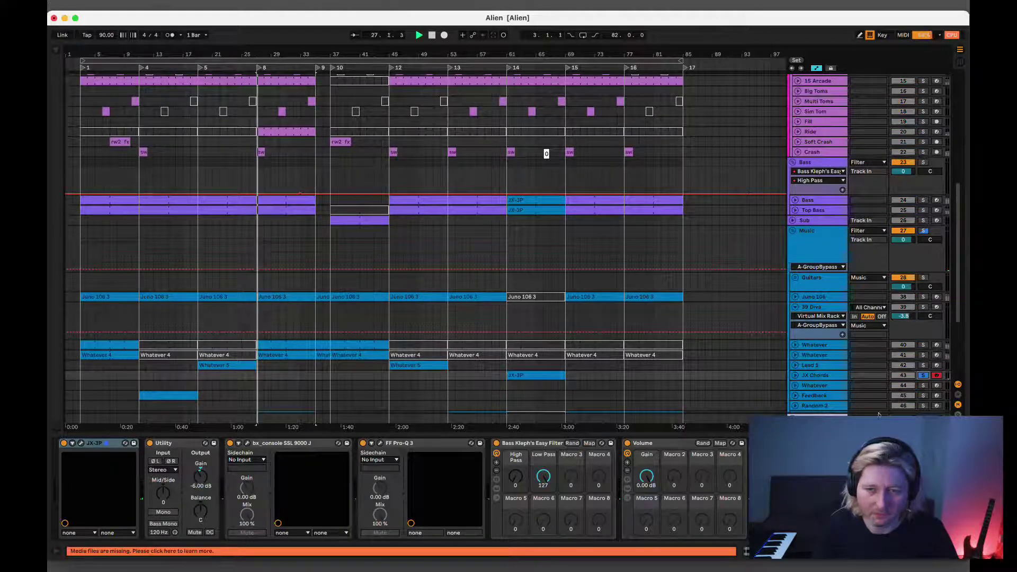
pyautogui.click(514, 377)
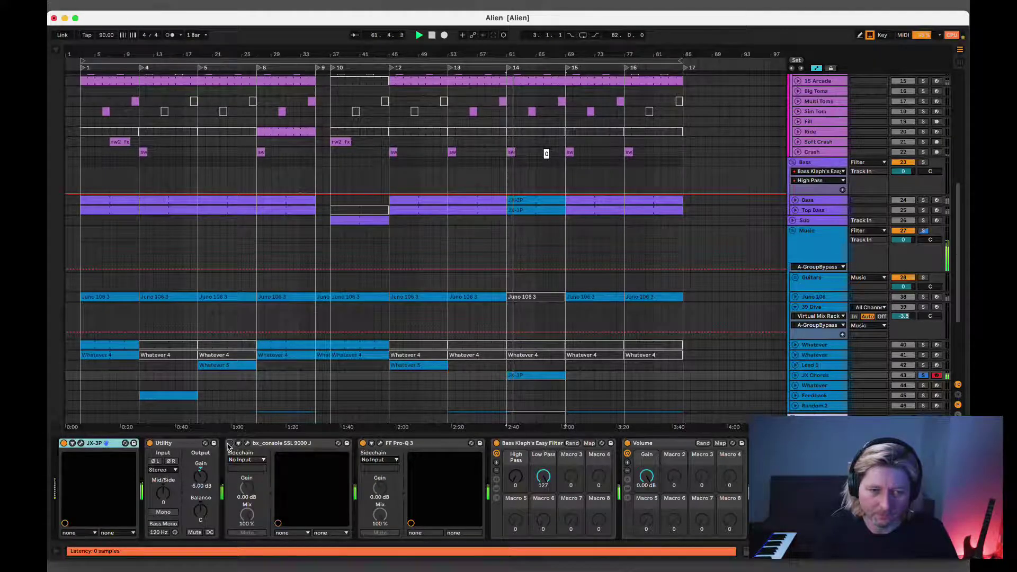
# - Raise the high-pass filter cutoff and boost the HMF gain in JX Chords' bx_console SSL 9000 J
pyautogui.click(247, 444)
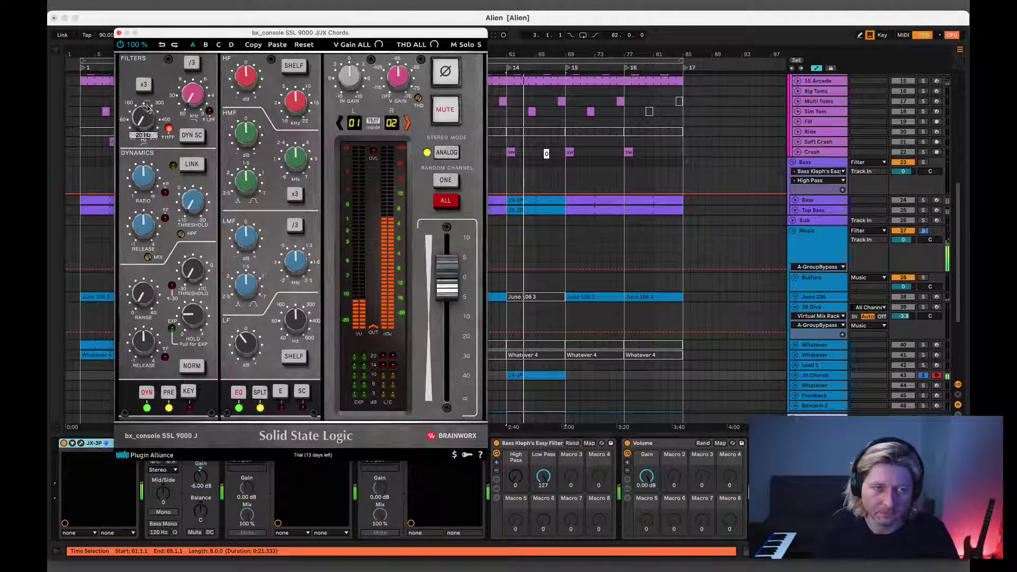
pyautogui.moveTo(142, 120); pyautogui.dragTo(136, 96)
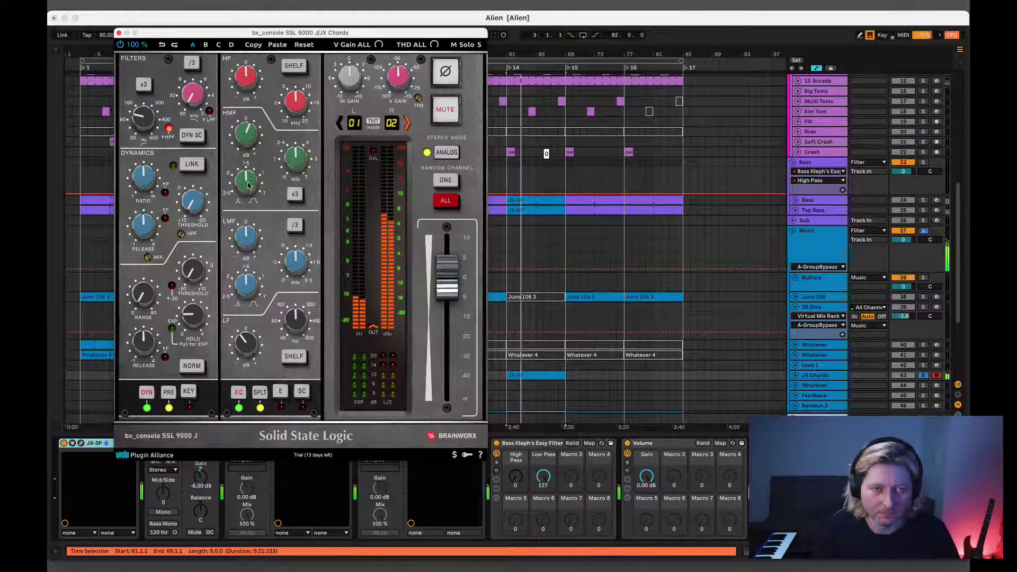
# - Switch the SSL console's HF band to BELL with adjusted frequency and boosted gain, and enable LINK in its dynamics section
pyautogui.moveTo(298, 90)
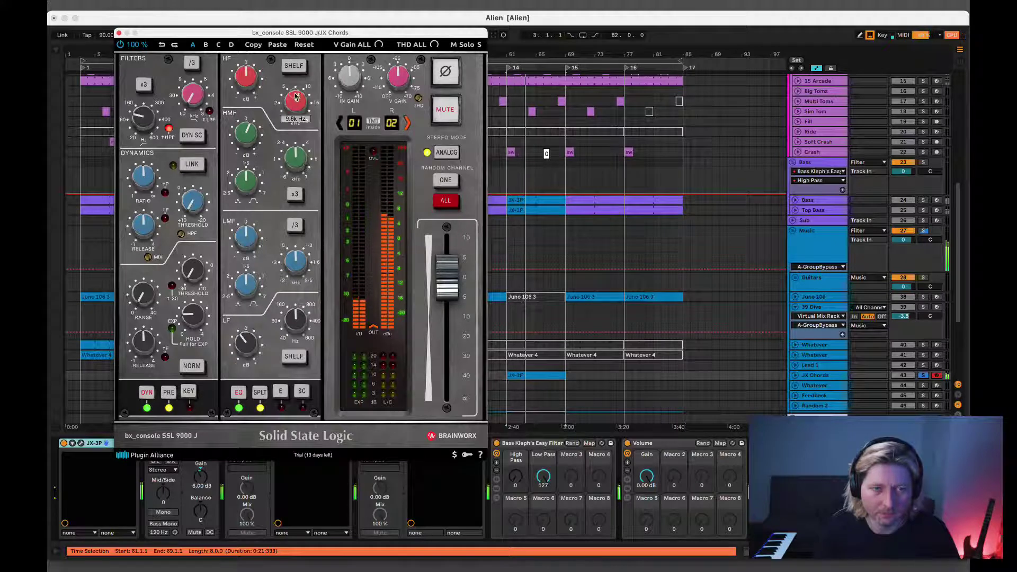
pyautogui.click(295, 67)
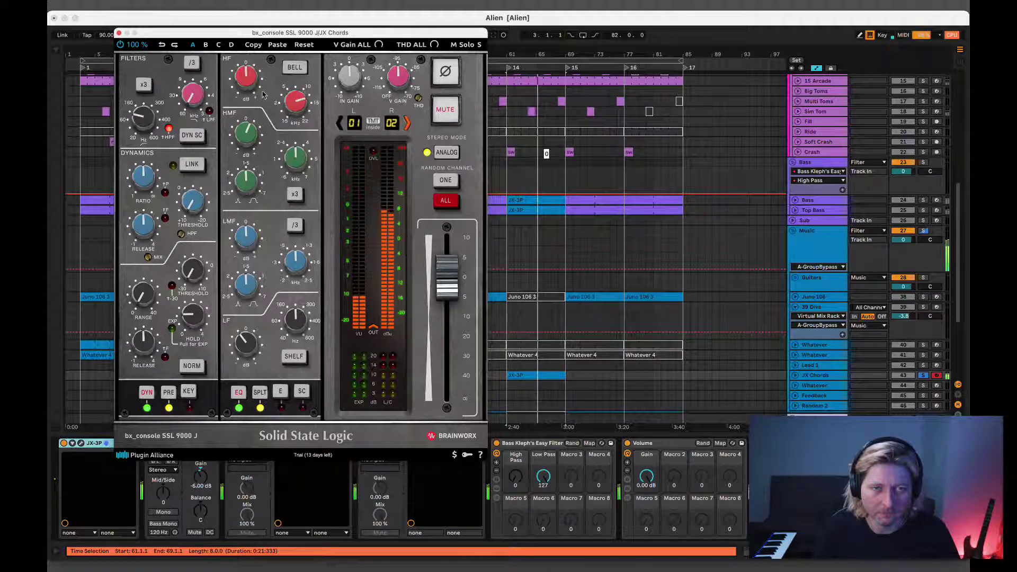
pyautogui.moveTo(245, 71)
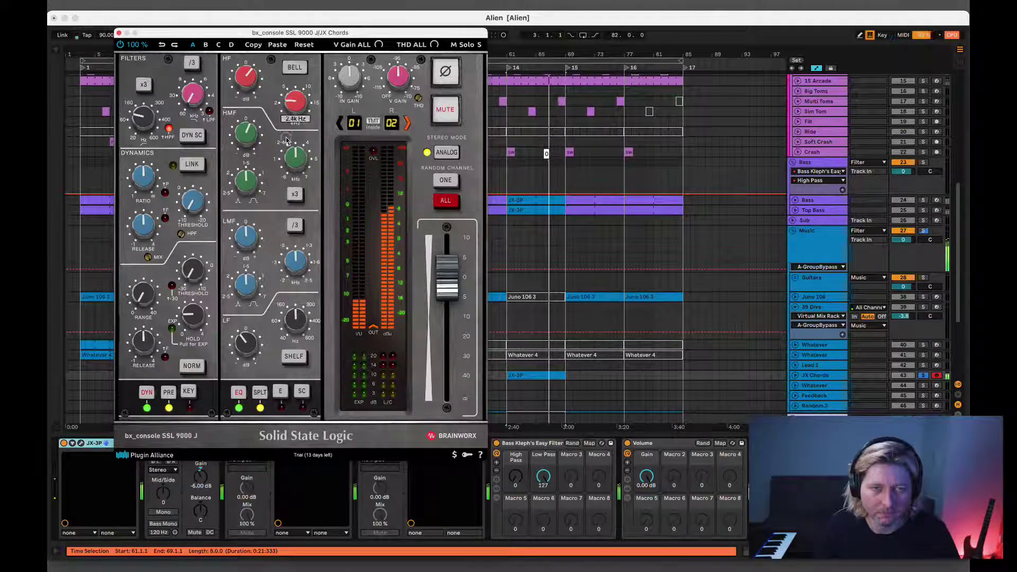
pyautogui.moveTo(286, 139); pyautogui.dragTo(289, 111)
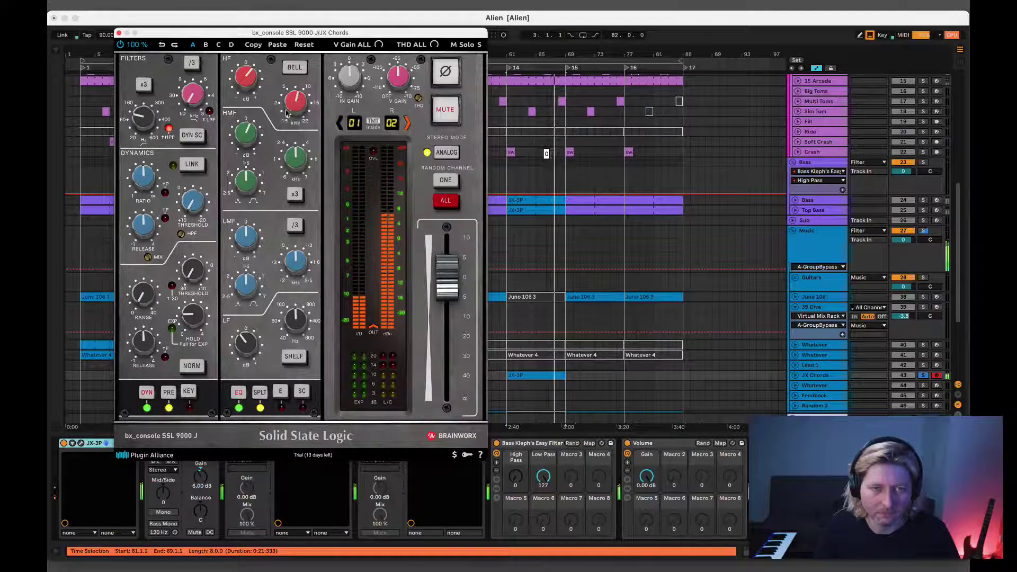
pyautogui.moveTo(250, 75); pyautogui.dragTo(252, 81)
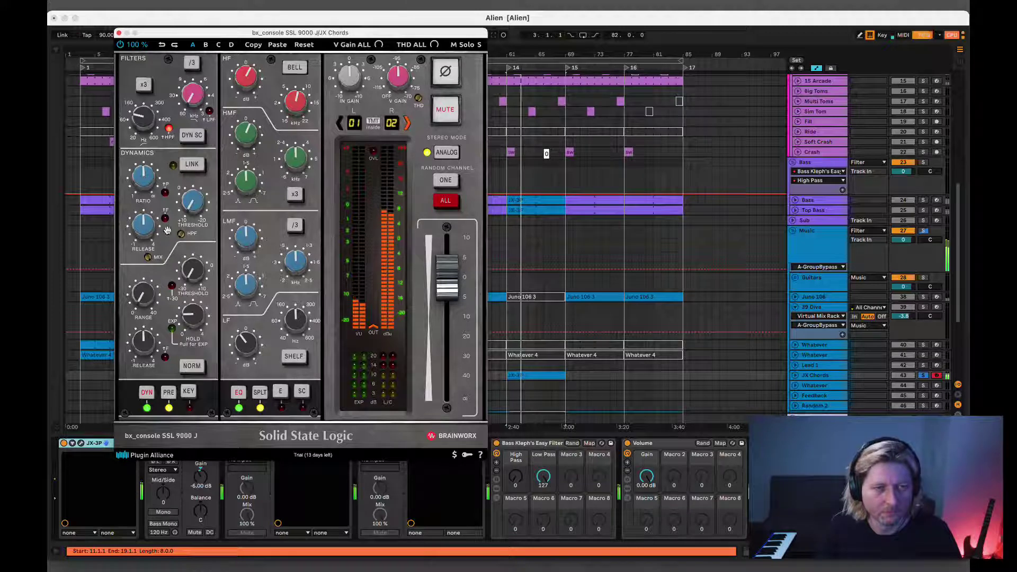
pyautogui.click(189, 165)
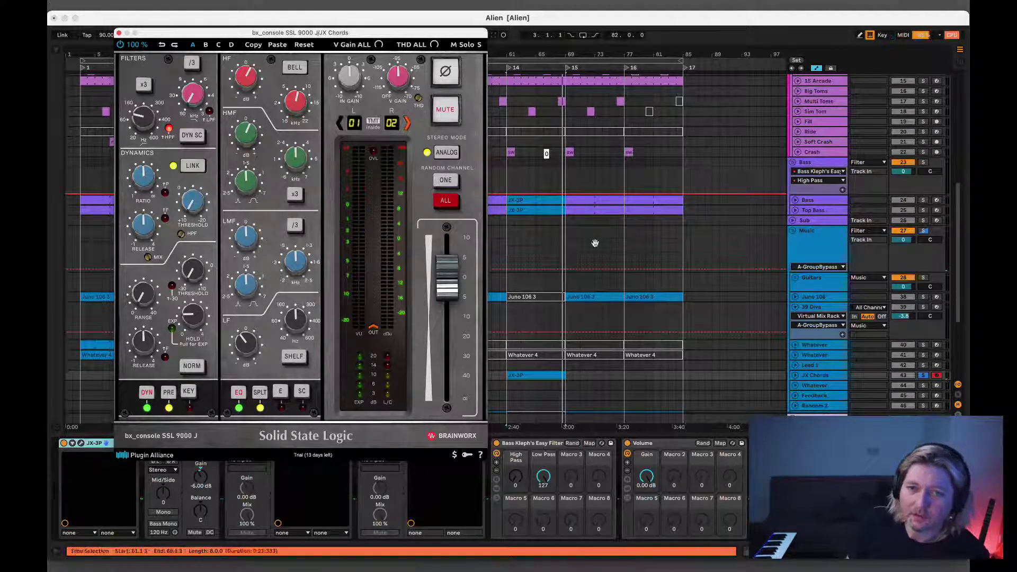
# - Turn off the solos on the JX Chords and Mic tracks to hear section 14 in the full mix
pyautogui.click(923, 376)
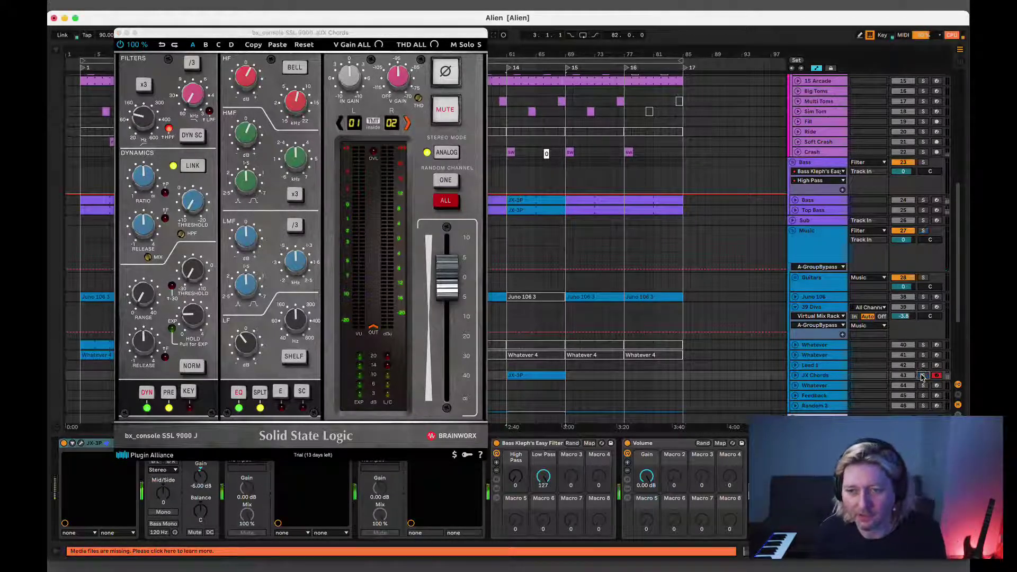
pyautogui.scroll(-2, 925, 373)
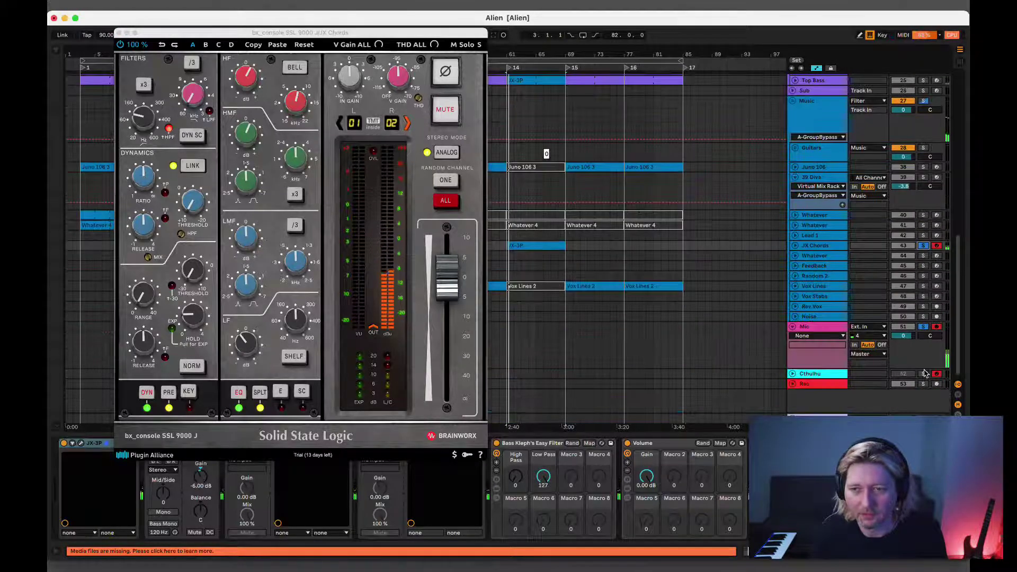
pyautogui.scroll(-2, 912, 341)
pyautogui.scroll(3, 912, 340)
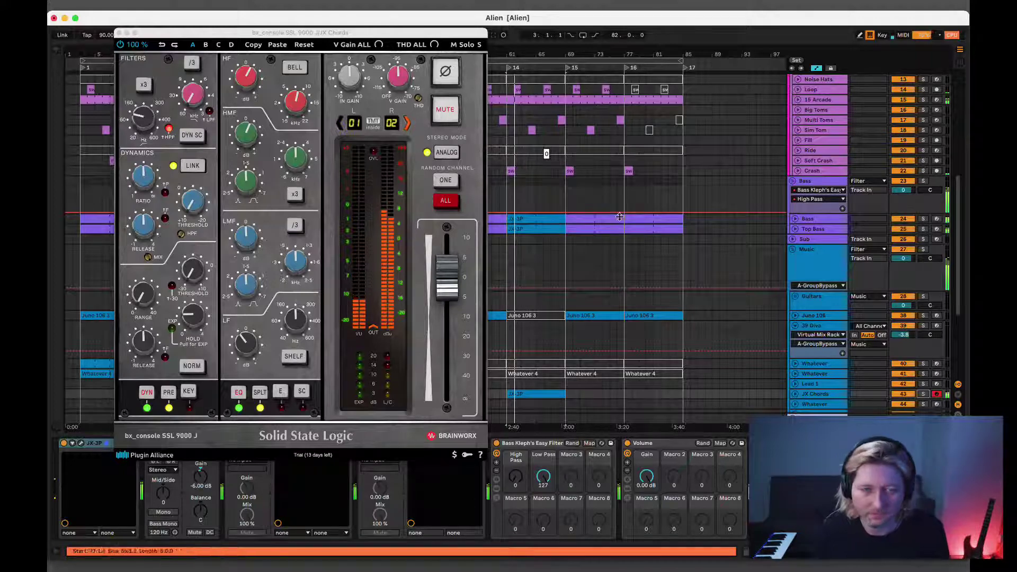
# - Turn off LINK in the SSL console's dynamics section and open JX Chords' section 14 JX-3P clip to review its notes
pyautogui.click(174, 168)
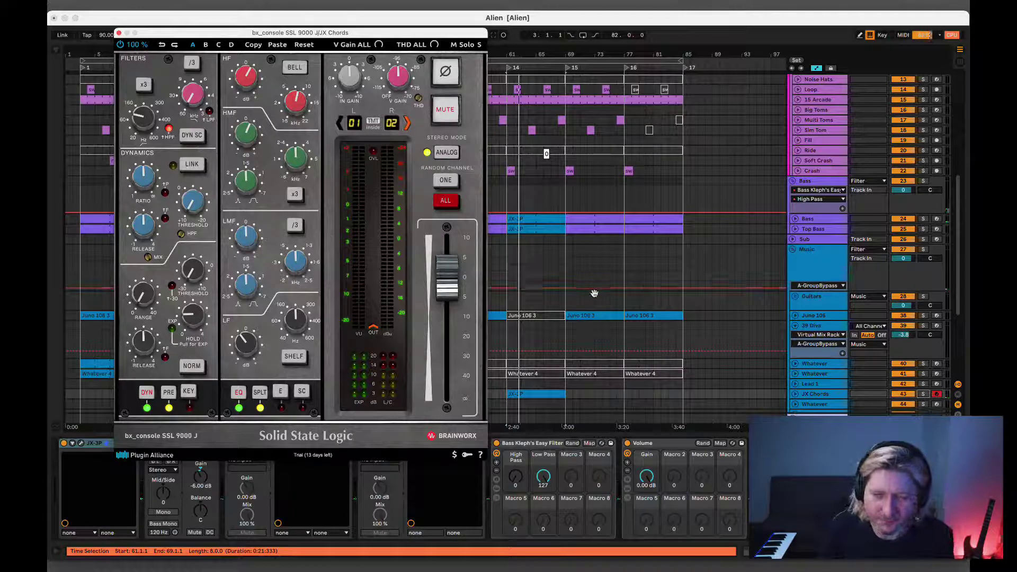
pyautogui.doubleClick(548, 399)
pyautogui.scroll(3, 598, 449)
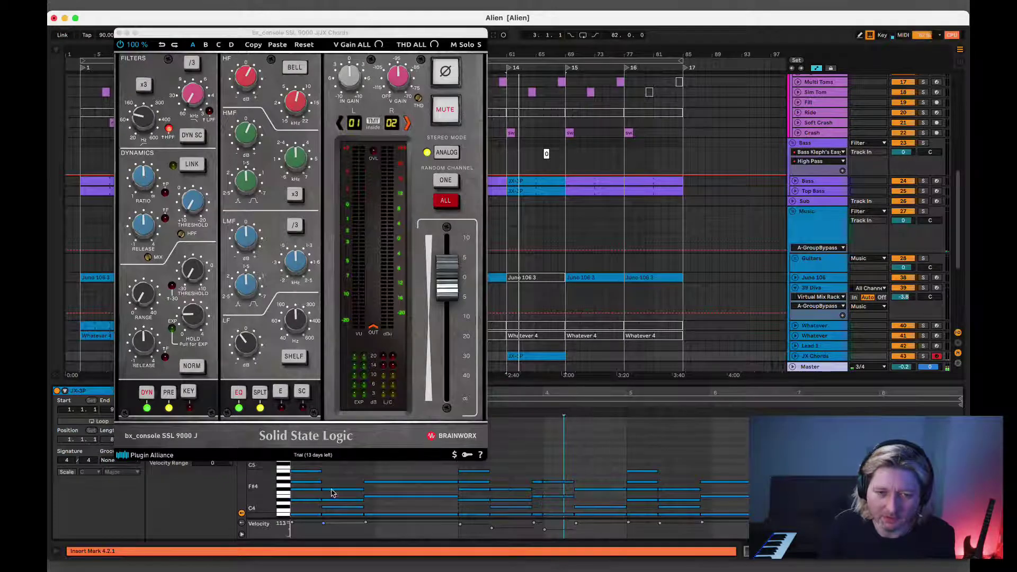
pyautogui.scroll(-1, 333, 493)
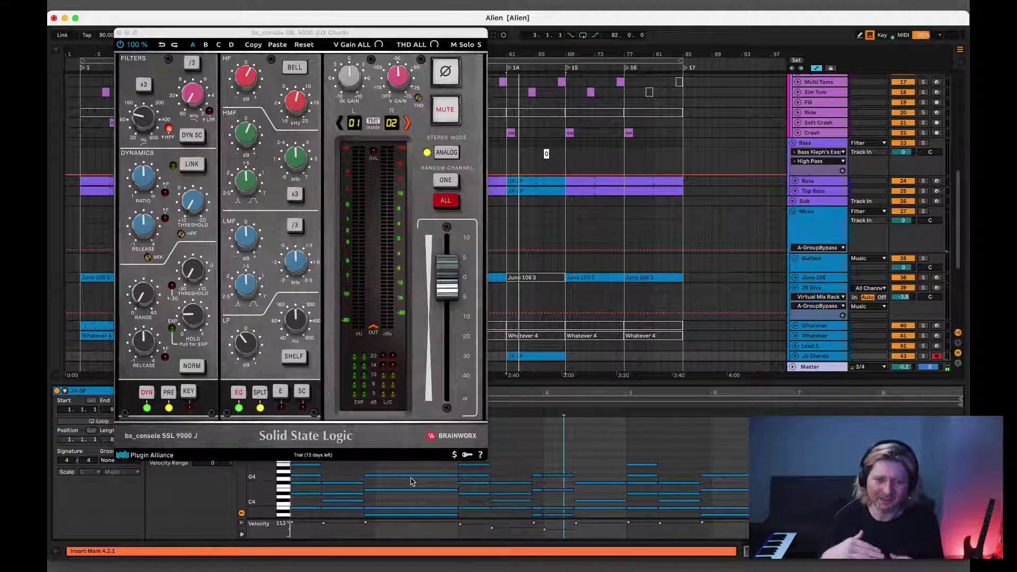
# - Play section 14 from bar 61 and lower the compressor threshold in JX Chords' SSL console
pyautogui.press('space')
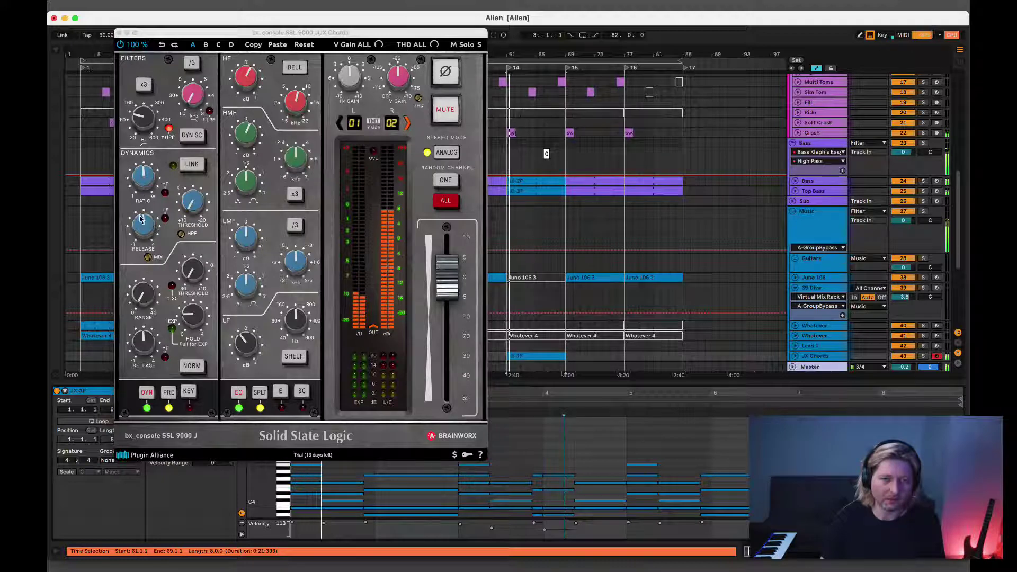
pyautogui.moveTo(190, 200)
pyautogui.mouseDown()
pyautogui.moveTo(192, 179)
pyautogui.moveTo(184, 192)
pyautogui.mouseUp()
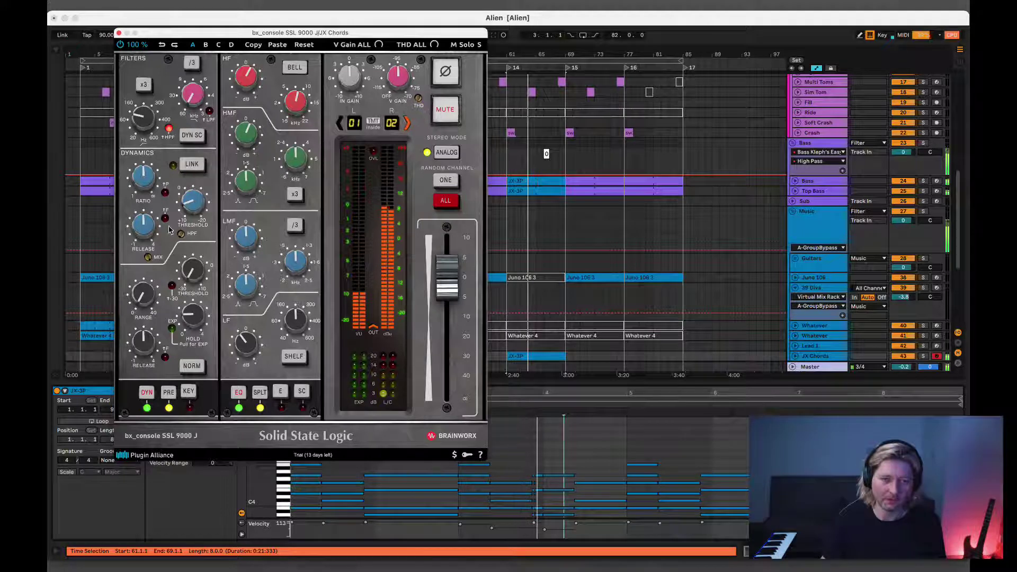
pyautogui.moveTo(187, 211)
pyautogui.scroll(-3, 188, 209)
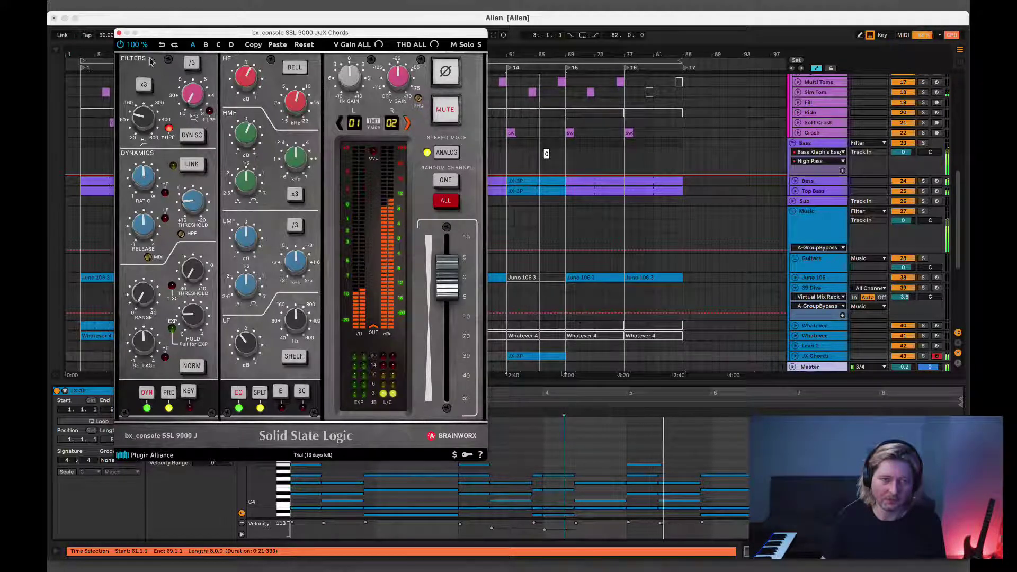
# - Compare JX Chords with the SSL console bypassed and active during playback, and close the plug-in window
pyautogui.click(120, 45)
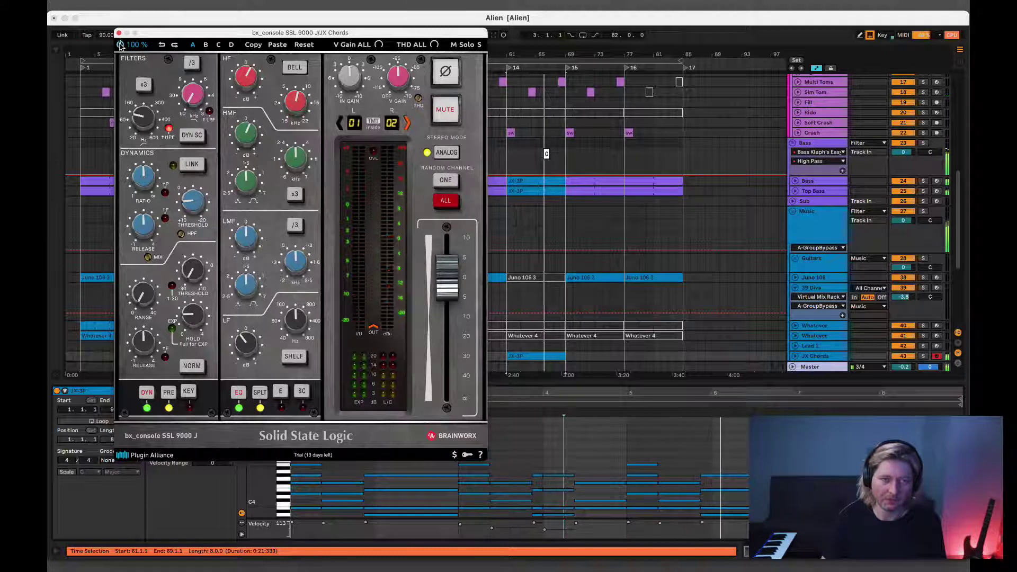
pyautogui.click(120, 44)
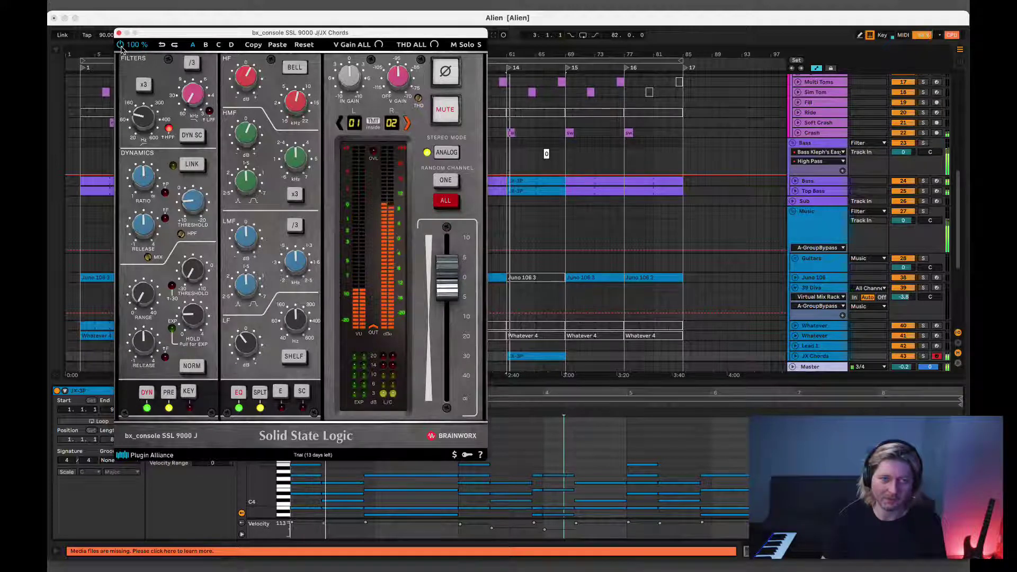
pyautogui.click(120, 44)
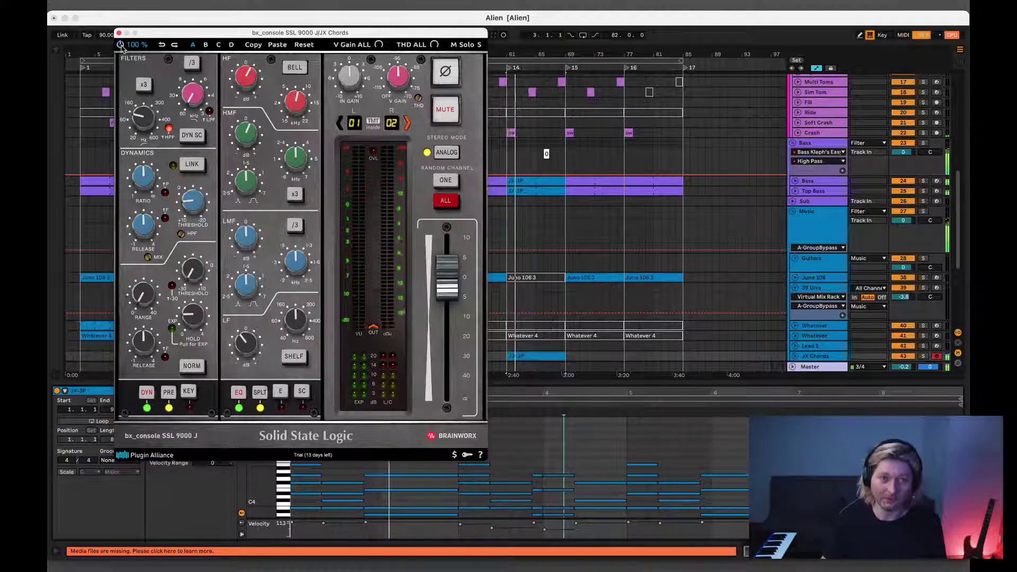
pyautogui.click(120, 45)
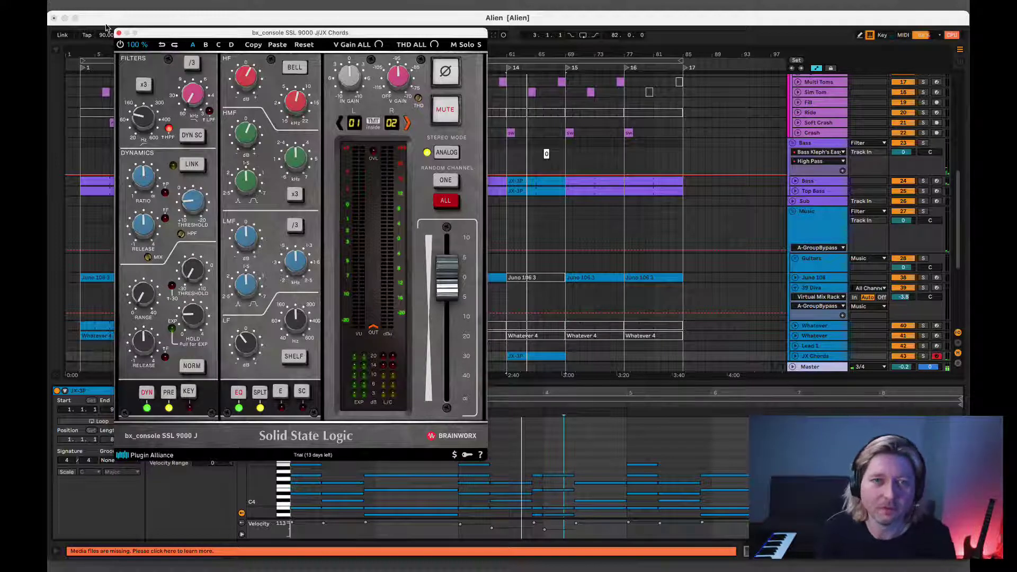
pyautogui.click(119, 33)
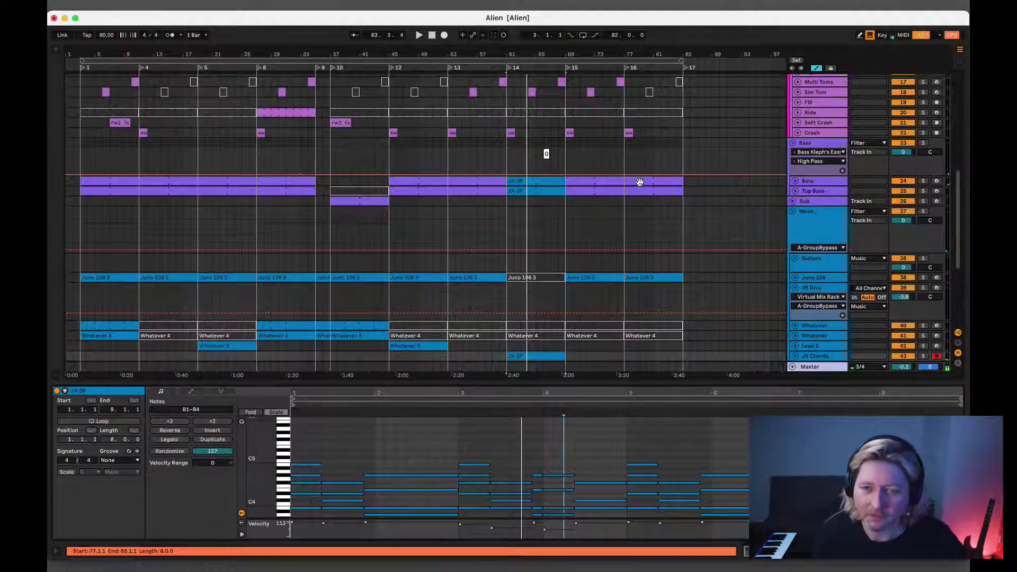